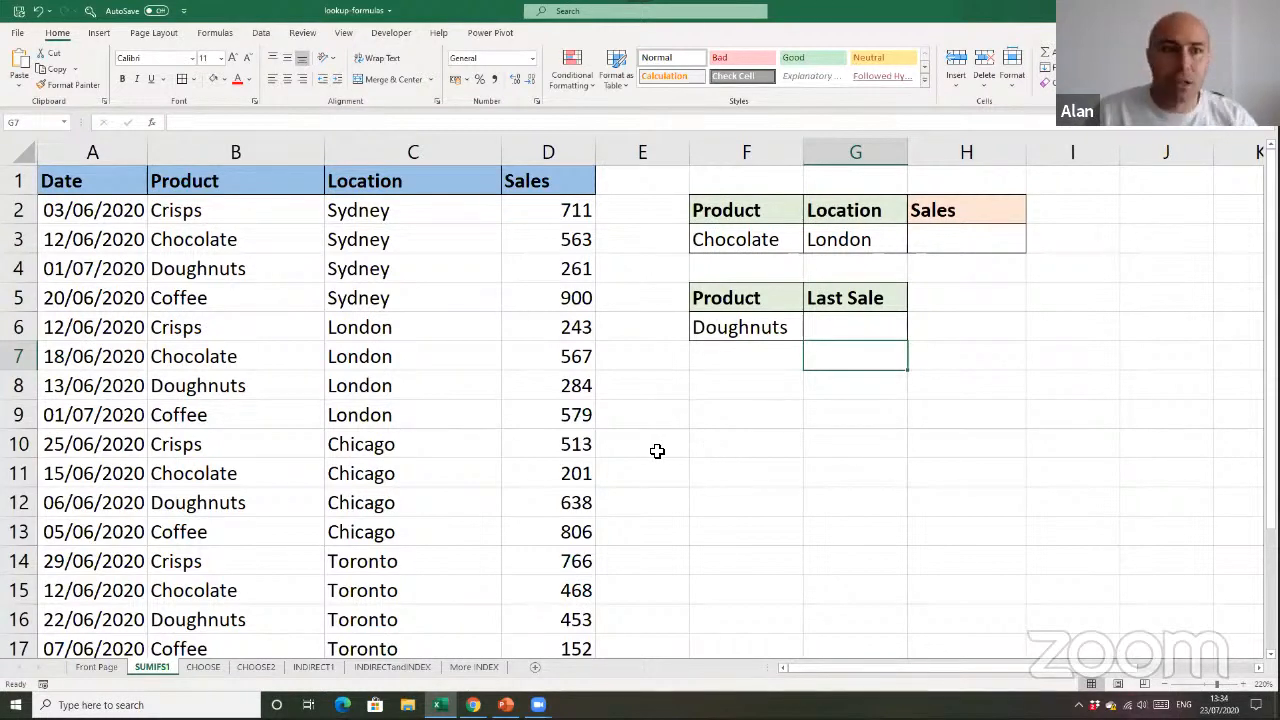
Browse the list of available Lookup & Reference functions from ADDRESS through XMATCH
left_click(538, 381)
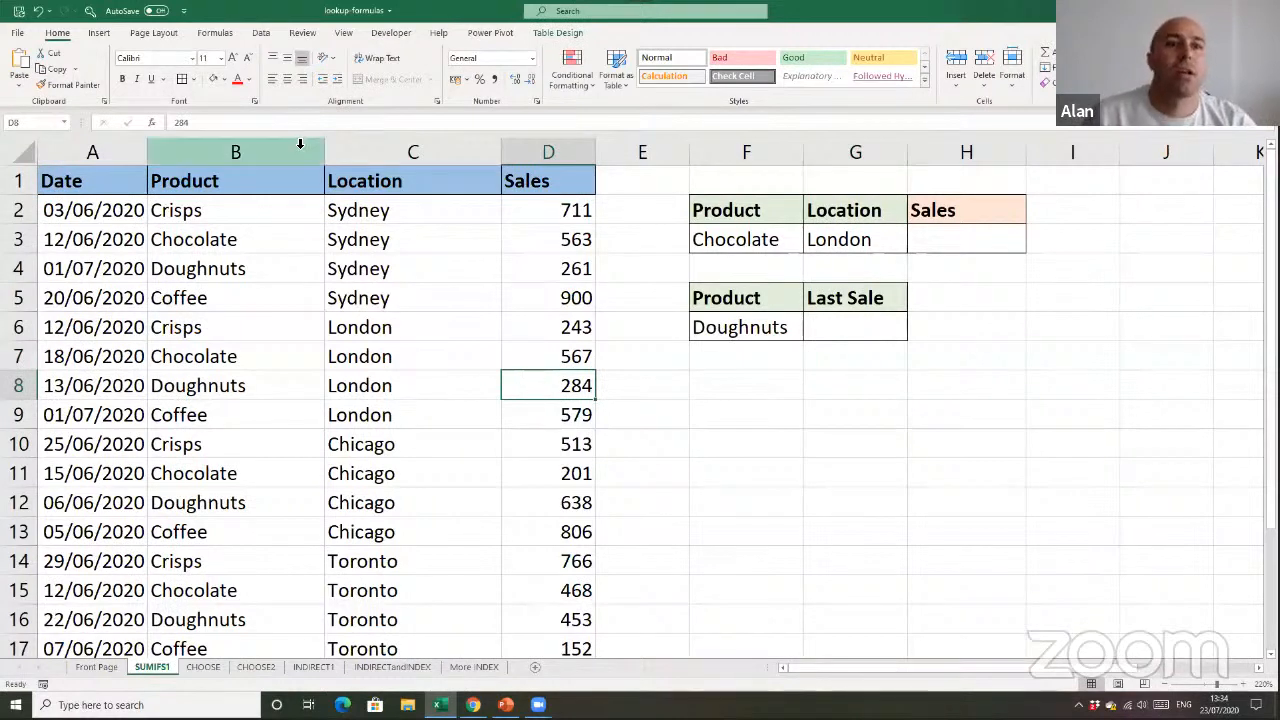
left_click(216, 33)
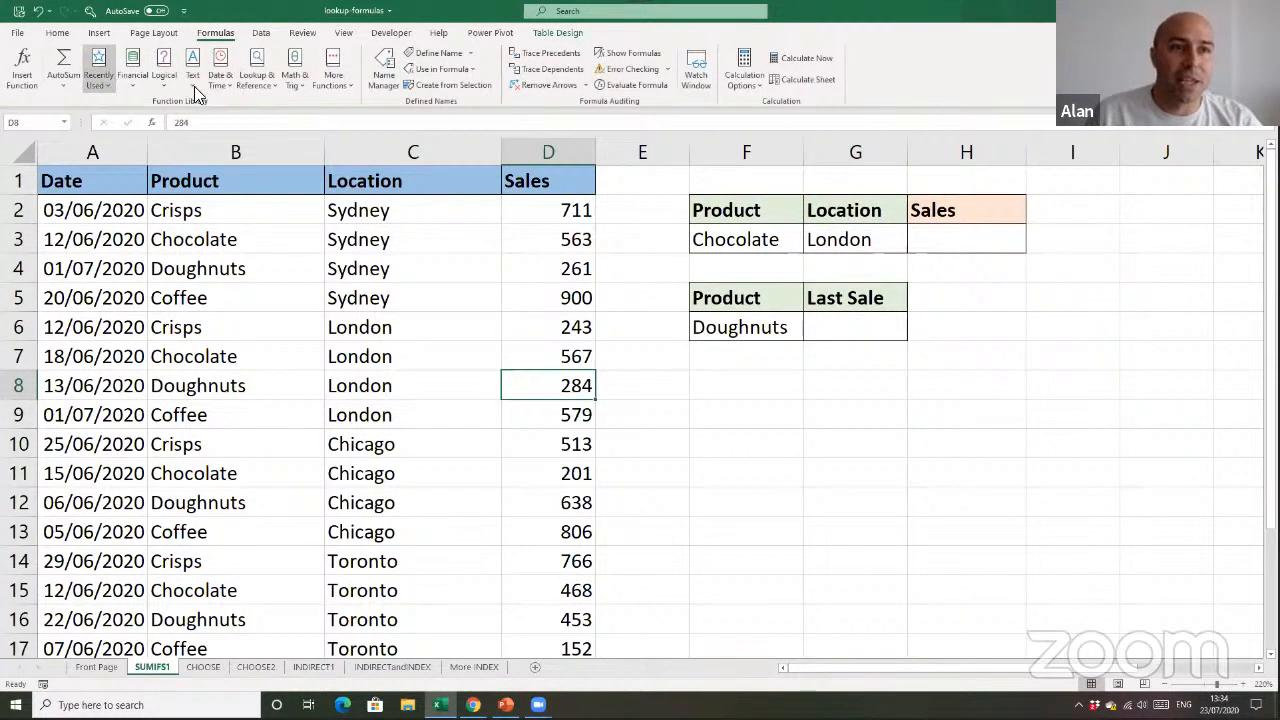
left_click(268, 86)
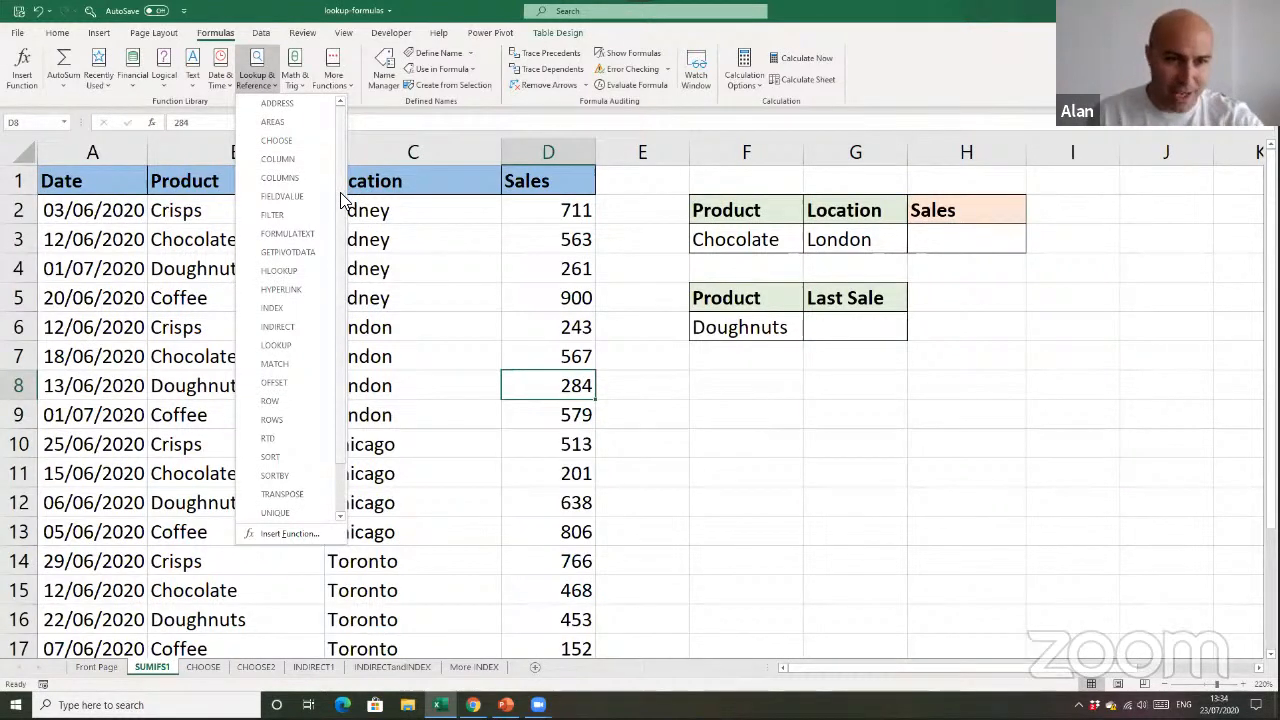
mouse_move(340, 200)
left_mouse_down()
mouse_move(340, 260)
mouse_move(340, 193)
left_mouse_up()
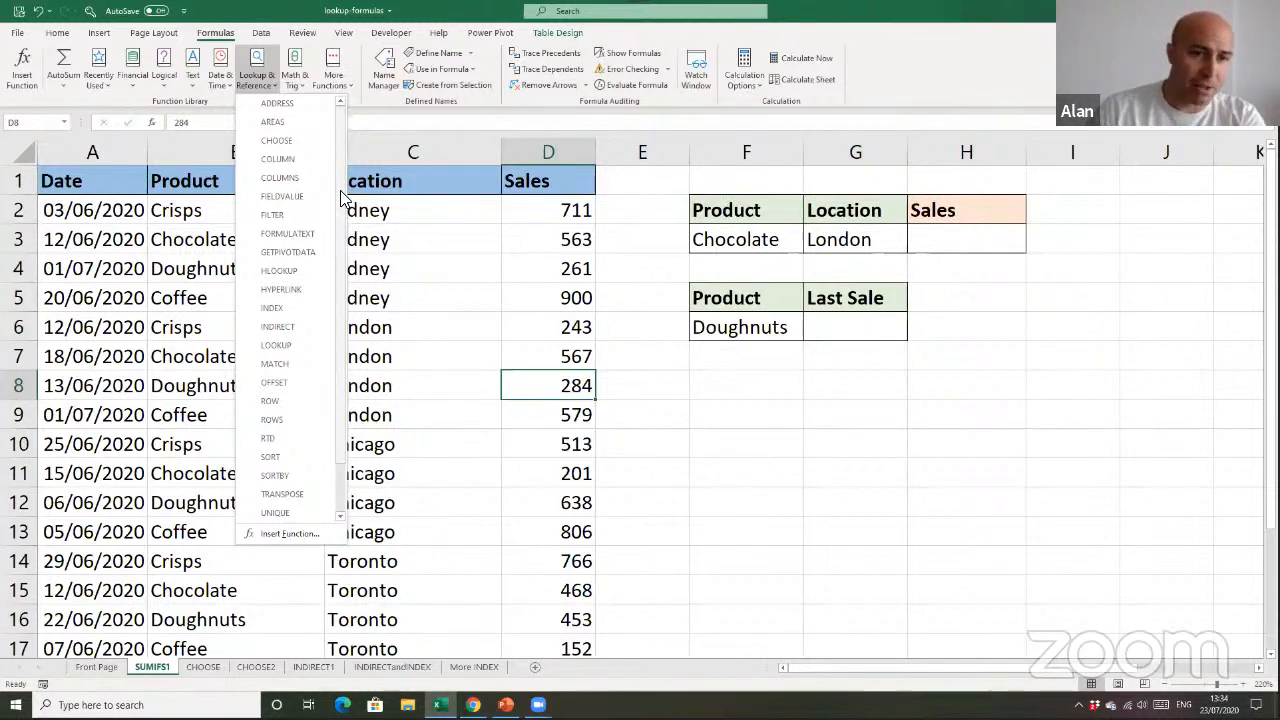
mouse_move(340, 190)
left_mouse_down()
mouse_move(337, 237)
mouse_move(340, 207)
left_mouse_up()
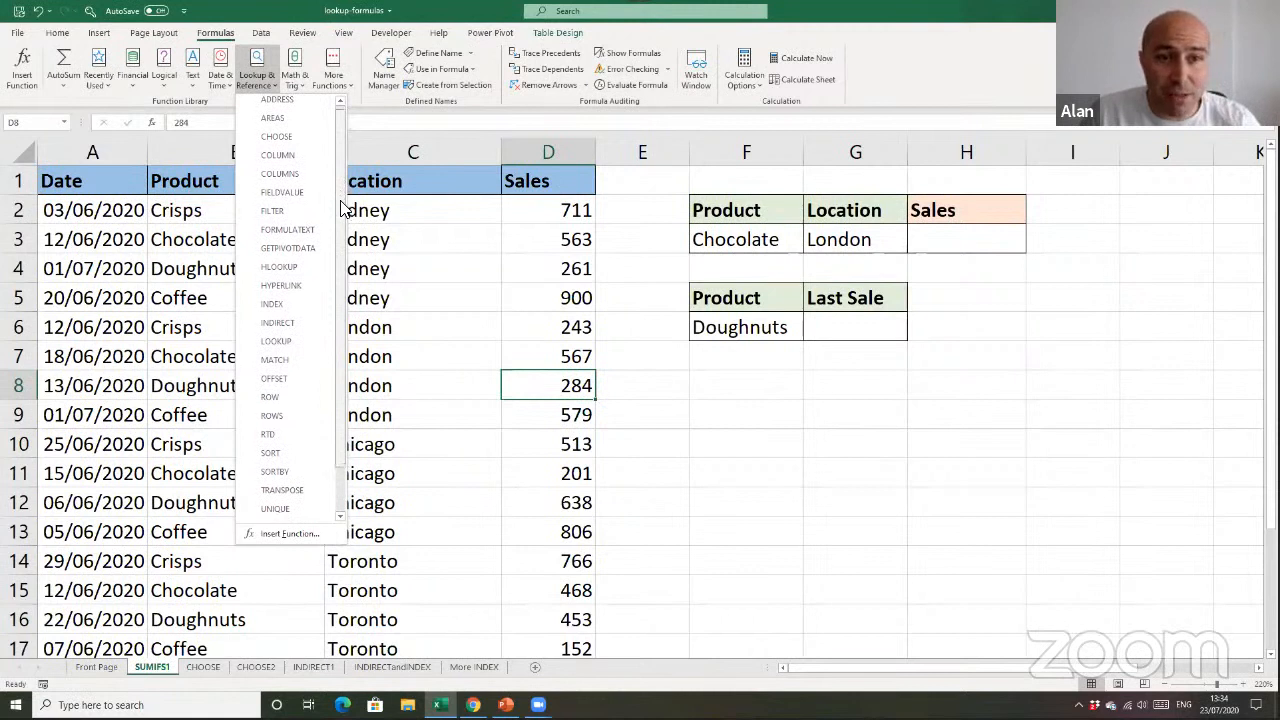
scroll(340, 207, "down", 1)
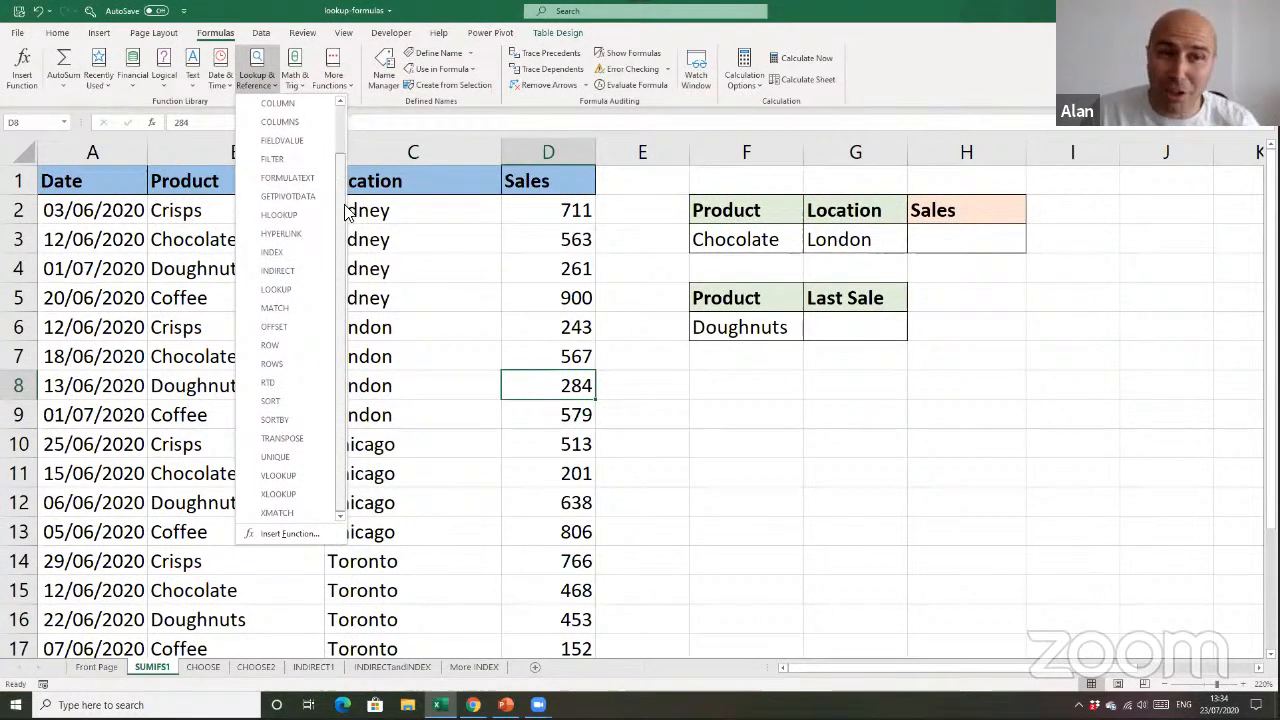
left_click(402, 287)
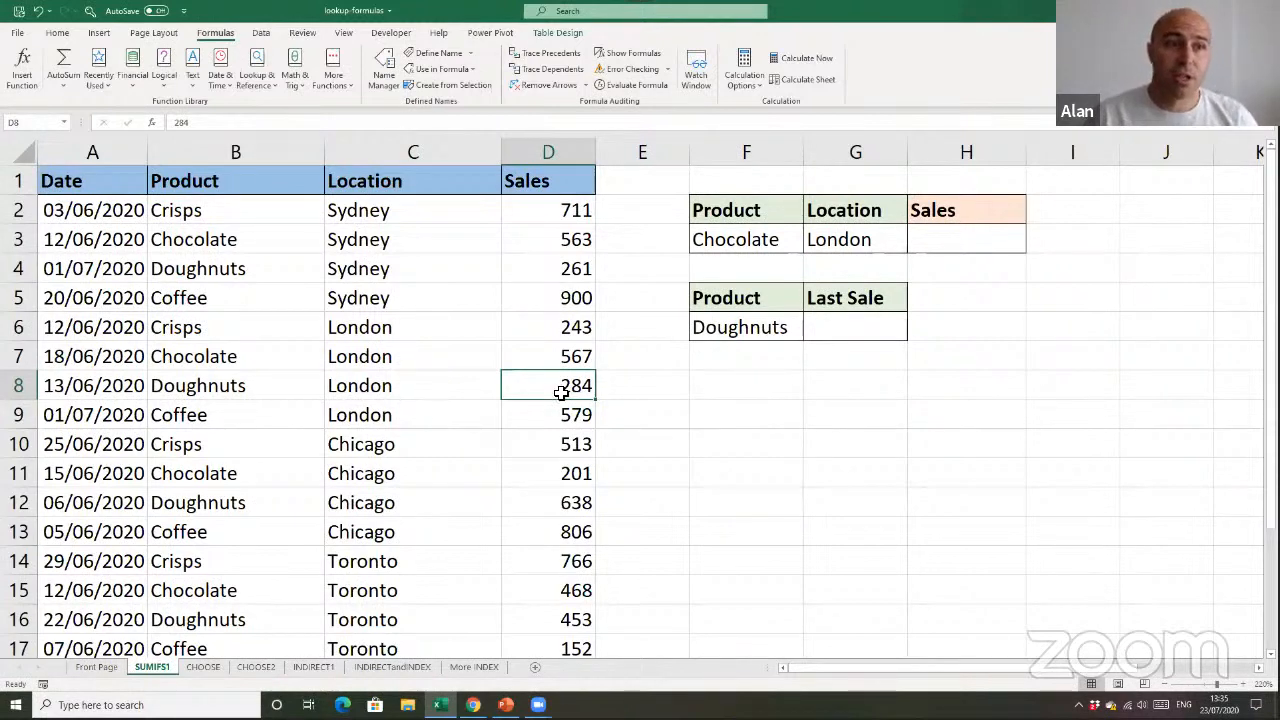
Check the name assigned to the data table containing the Date, Product, Location and Sales columns
left_click_drag(265, 155, 529, 157)
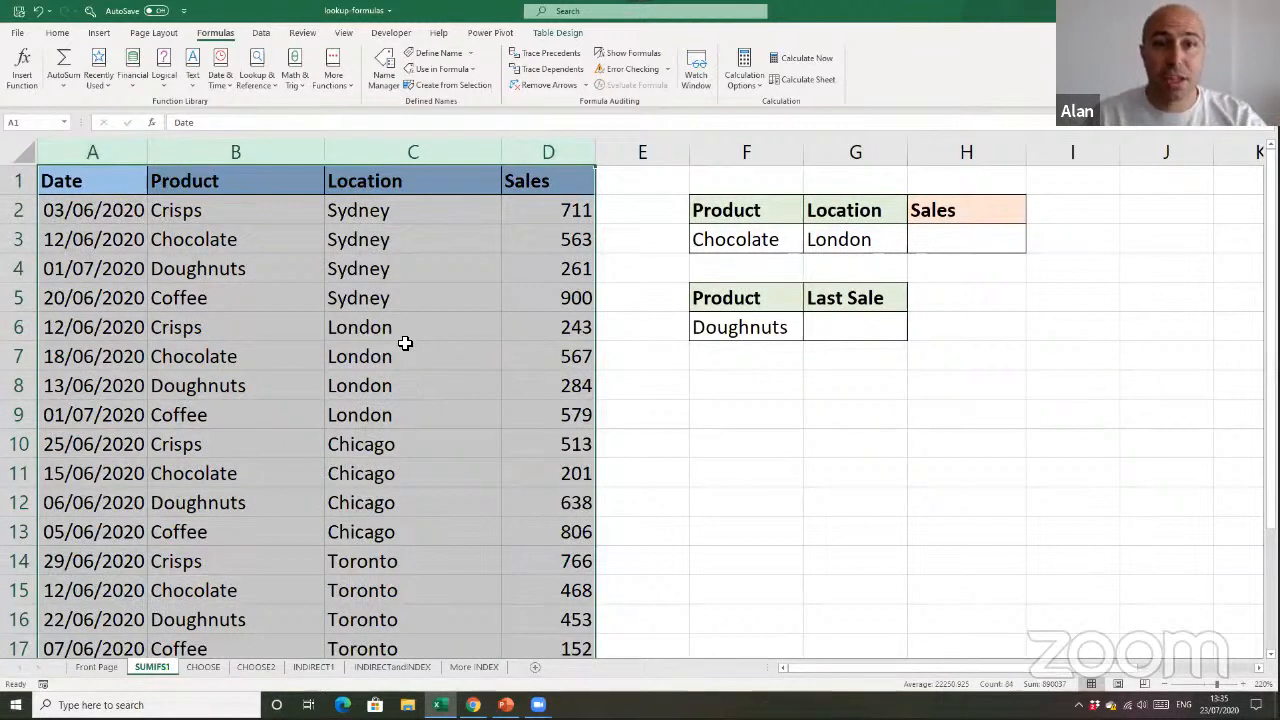
left_click(405, 350)
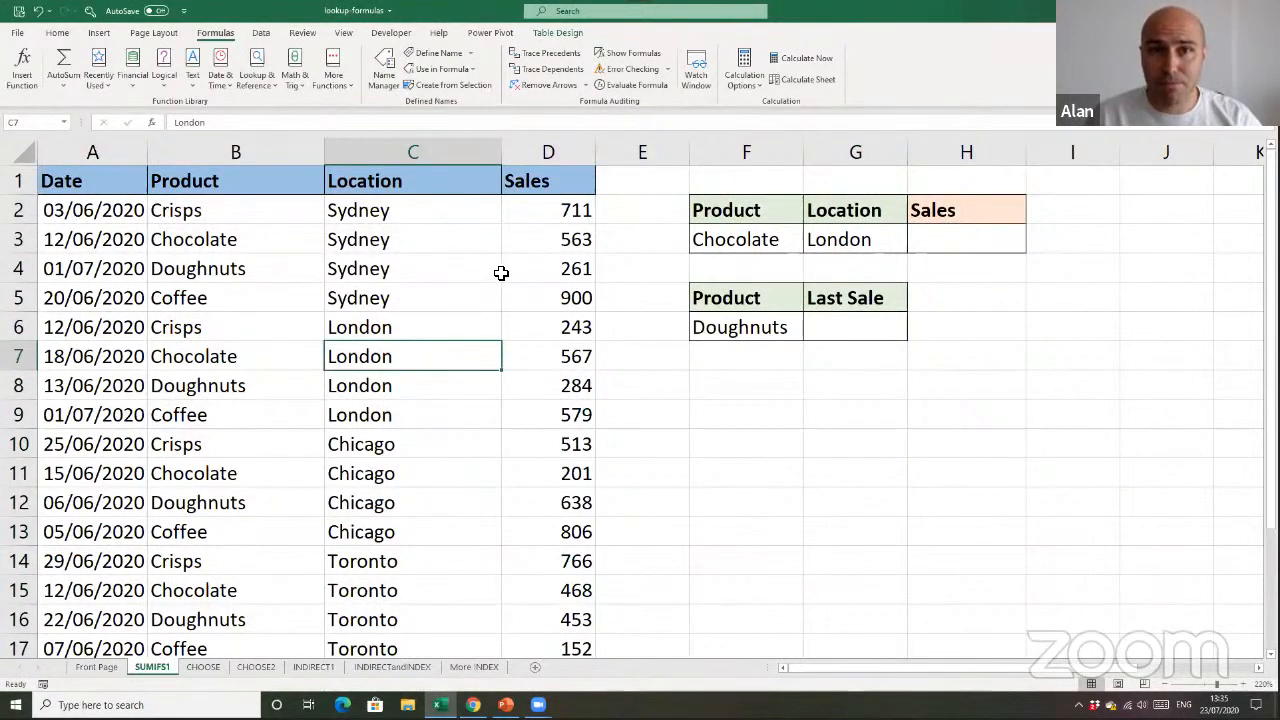
left_click(558, 33)
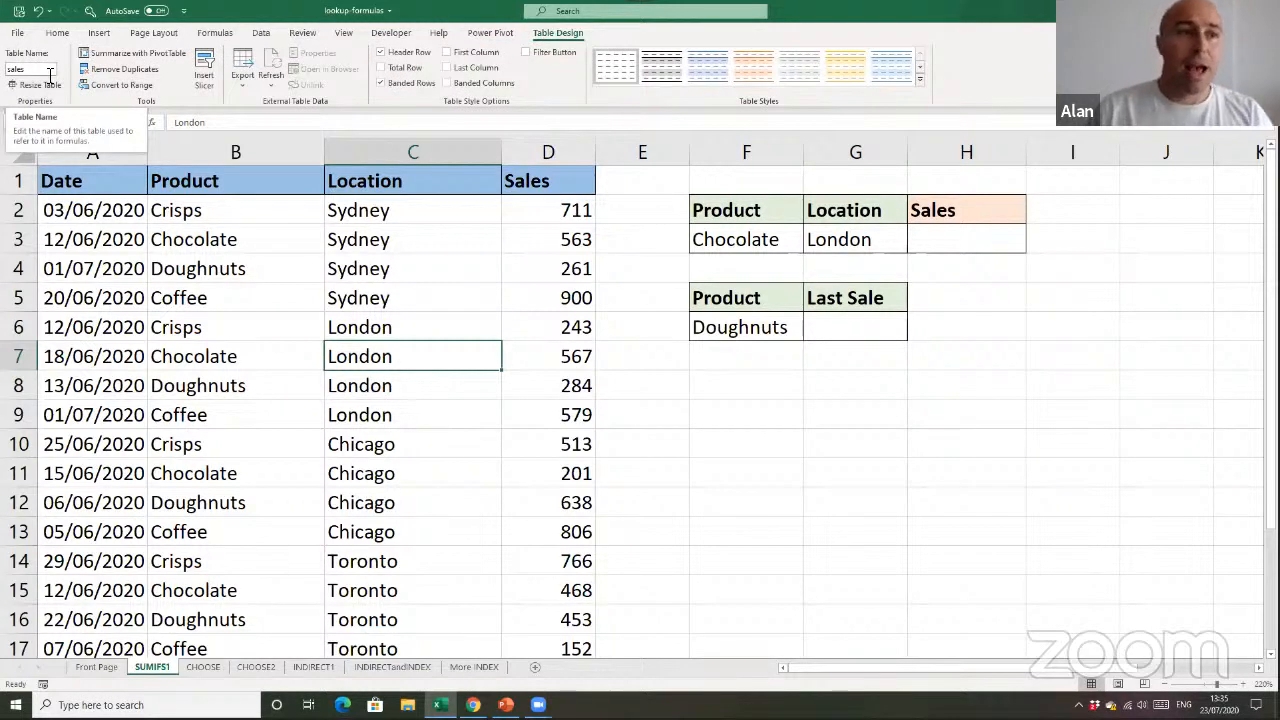
left_click(441, 467)
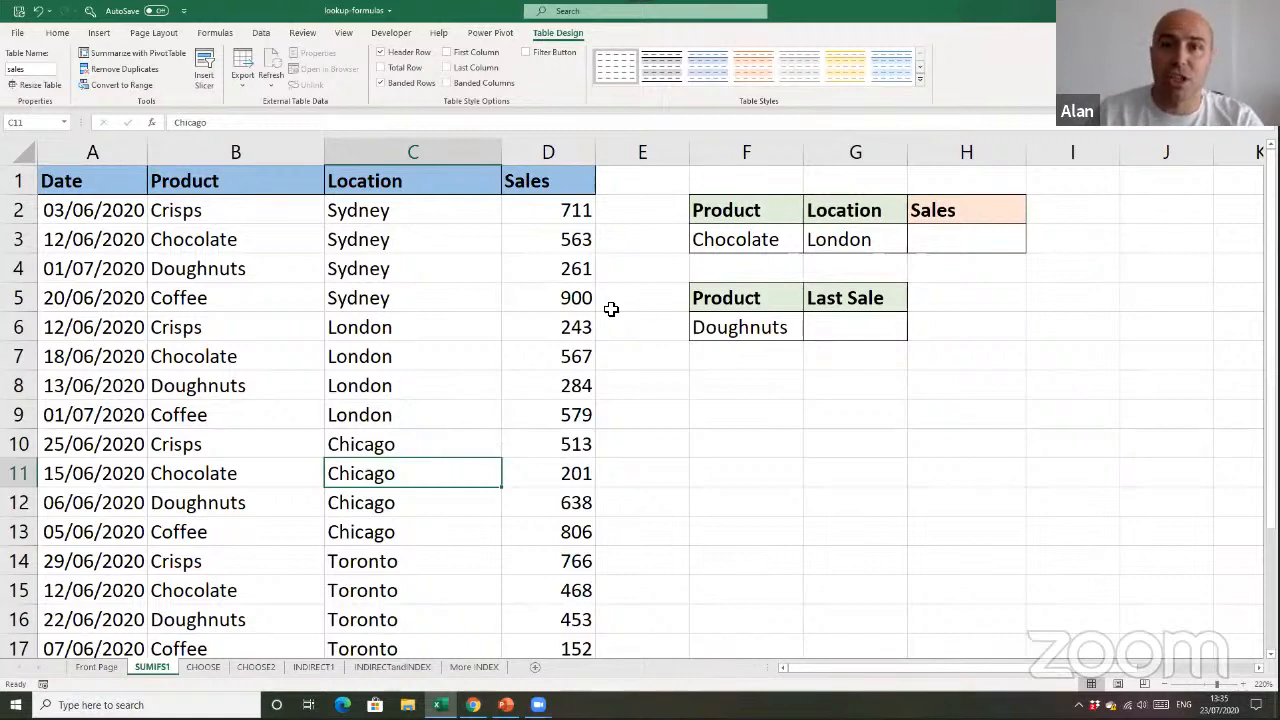
left_click(627, 166)
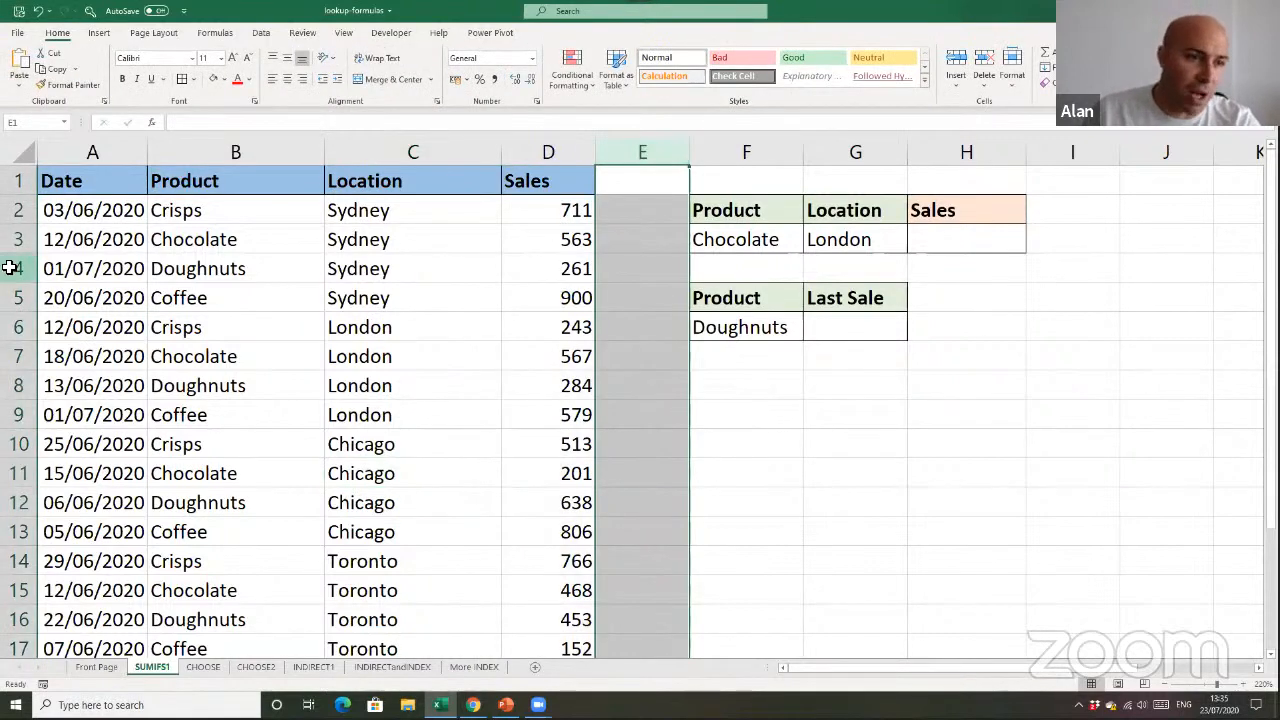
left_click(12, 266)
left_click(330, 333)
left_click(421, 380)
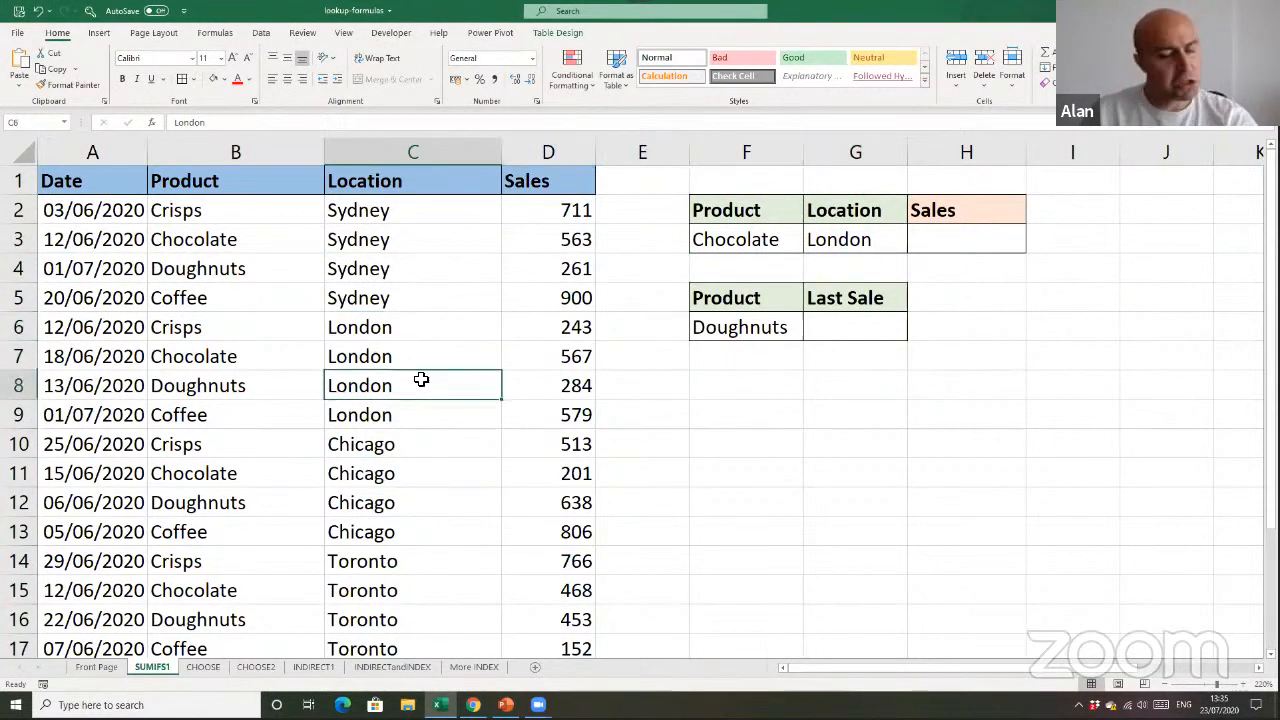
left_click(631, 409)
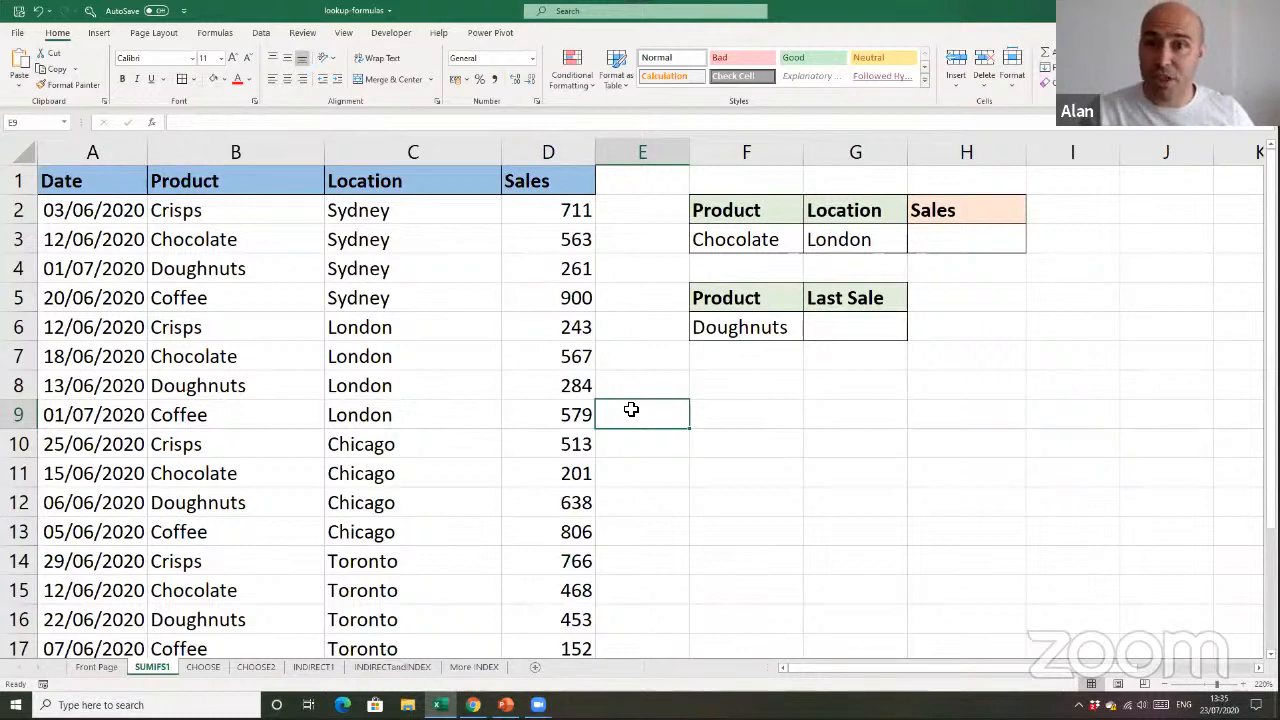
left_click(664, 155)
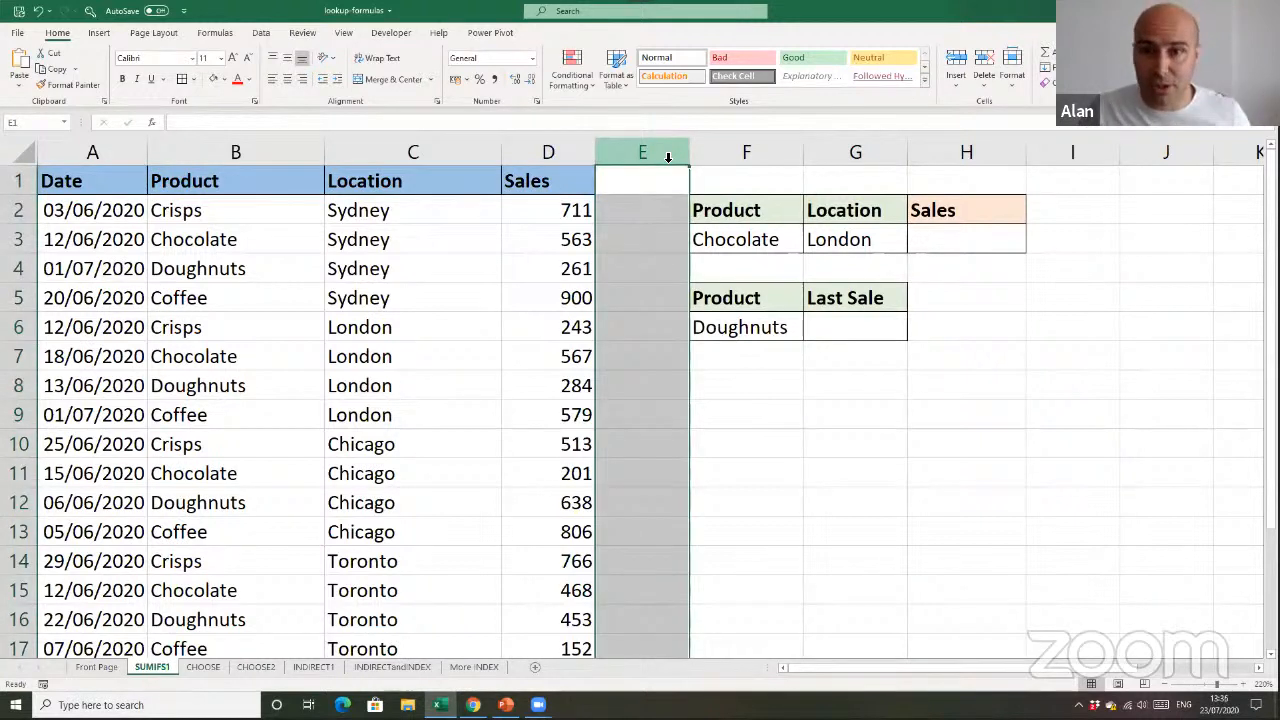
left_click(763, 405)
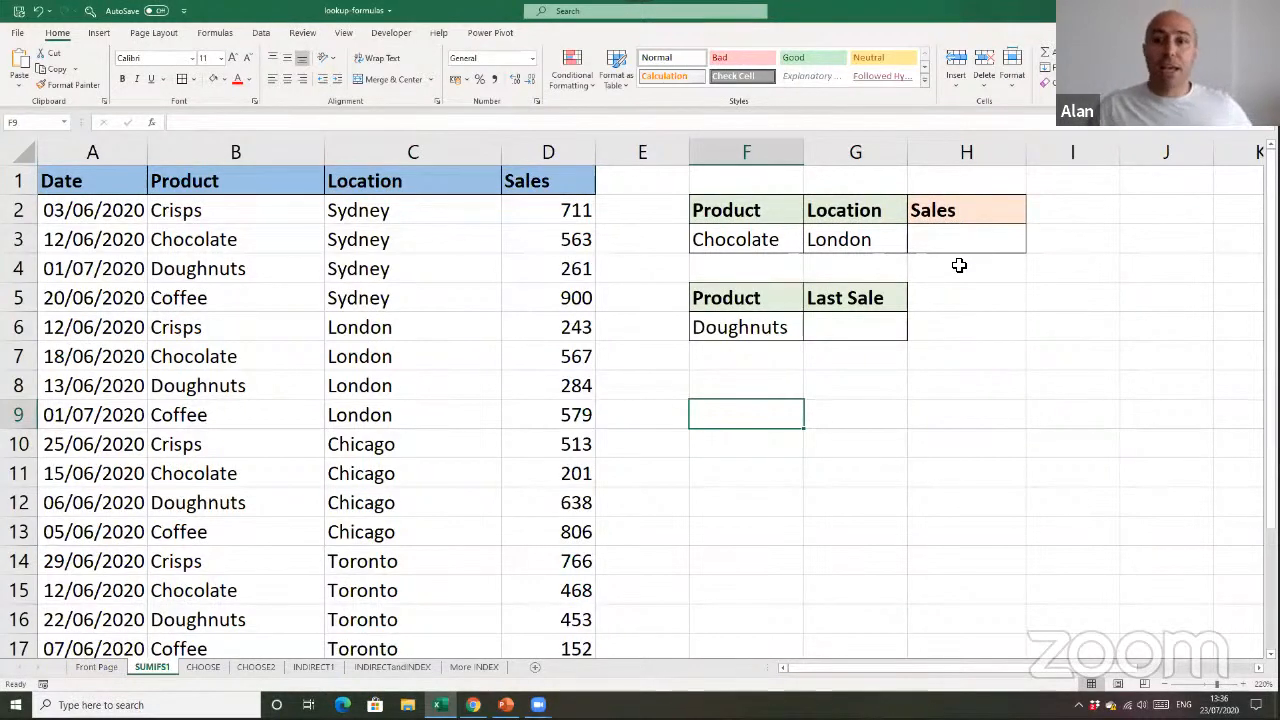
Examine the Product and Location criteria cells, the empty Sales result cell and the table's Sales values
left_click(915, 270)
left_click(956, 218)
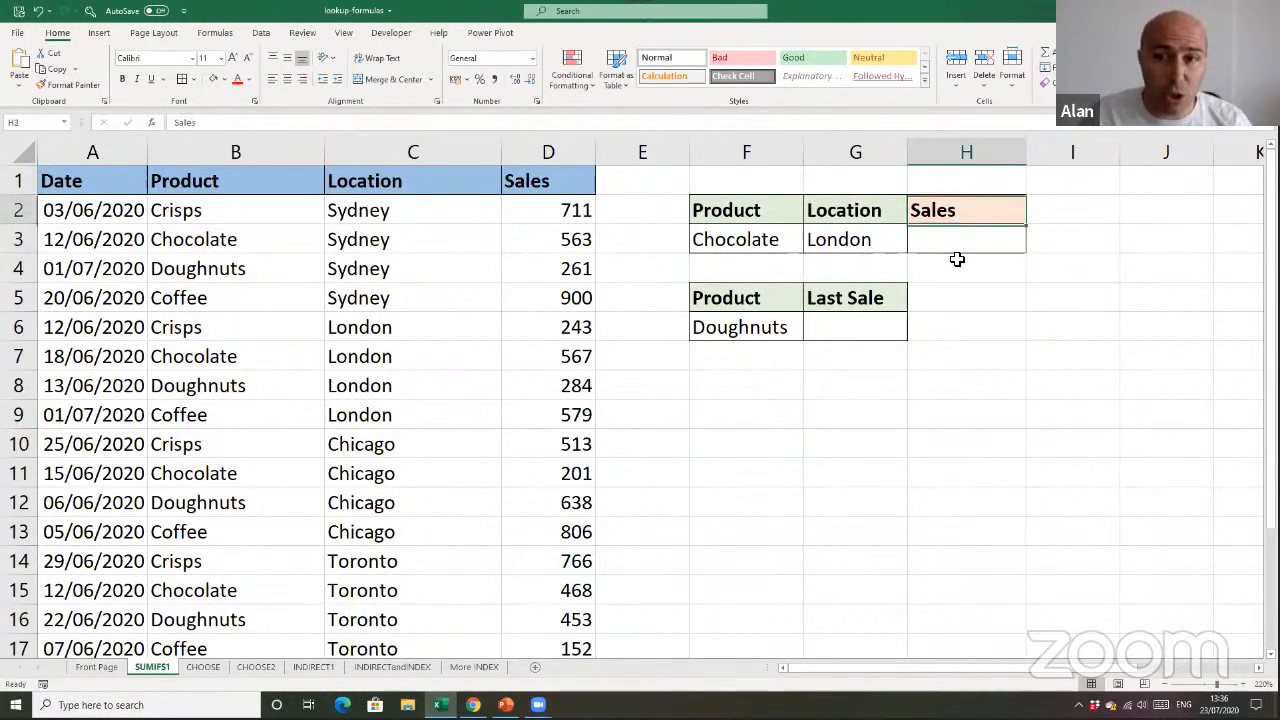
left_click_drag(957, 259, 956, 262)
left_click_drag(743, 213, 743, 243)
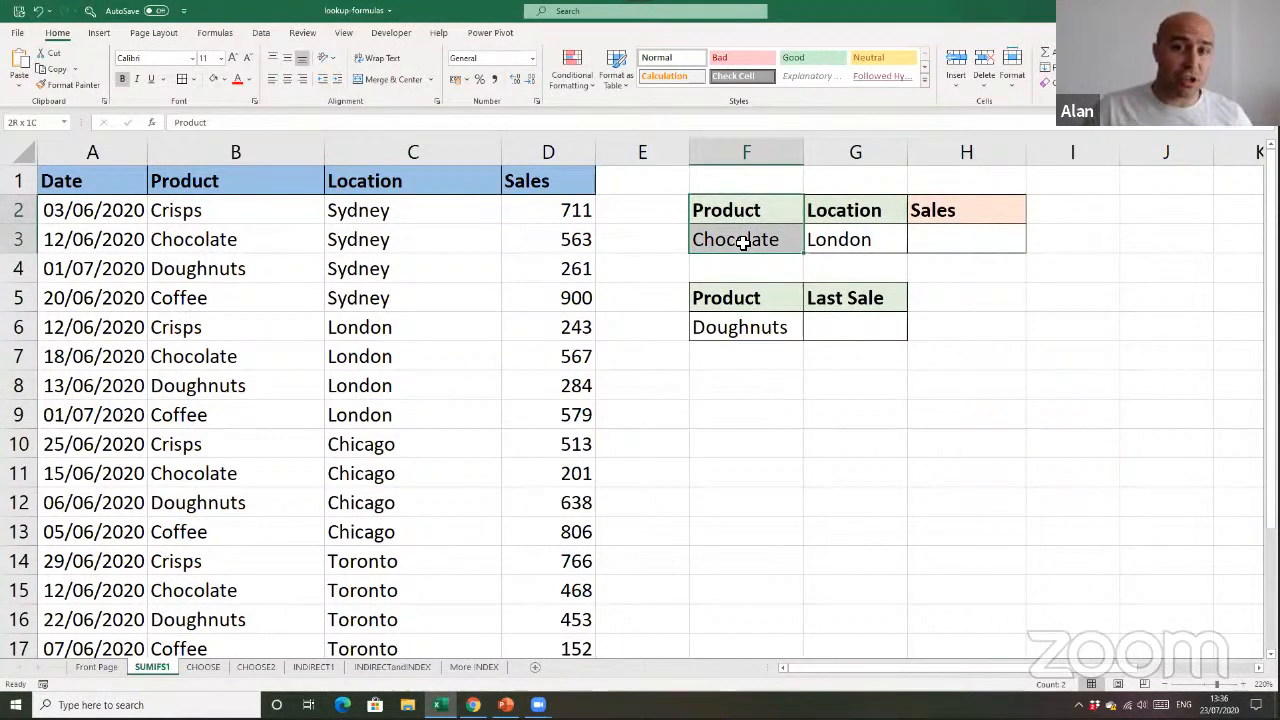
left_click_drag(829, 210, 839, 267)
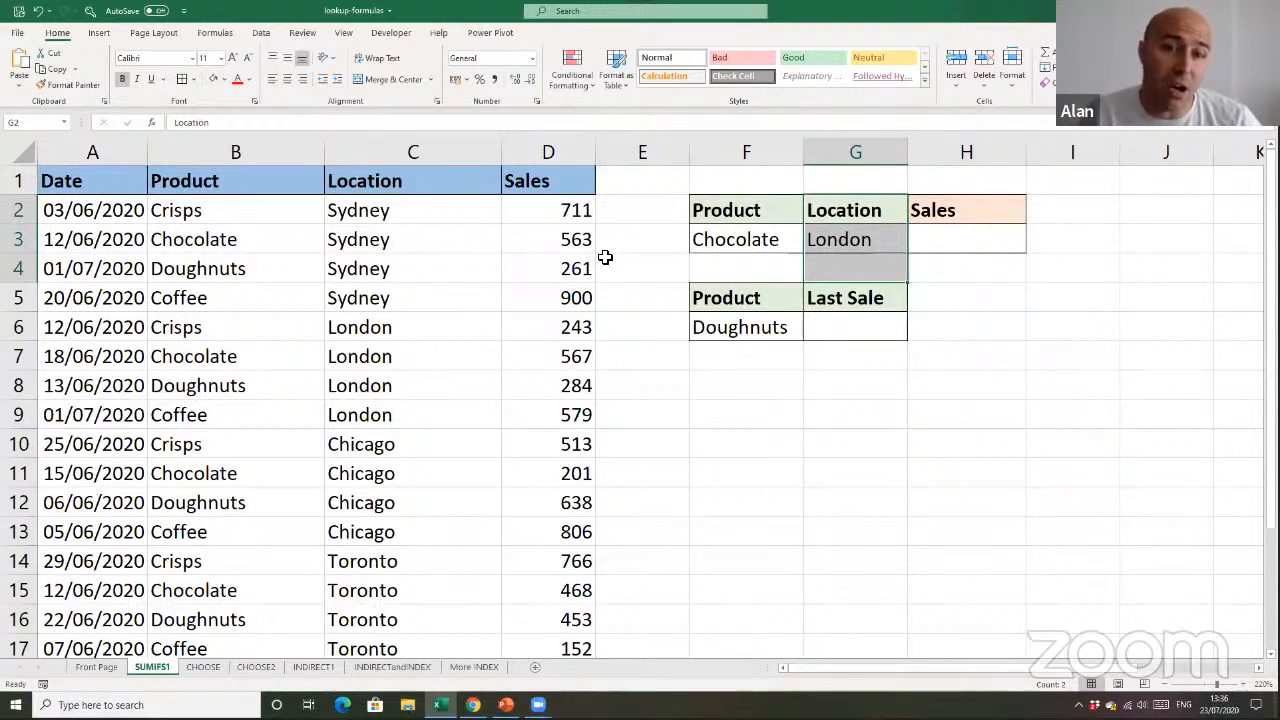
left_click_drag(578, 216, 574, 525)
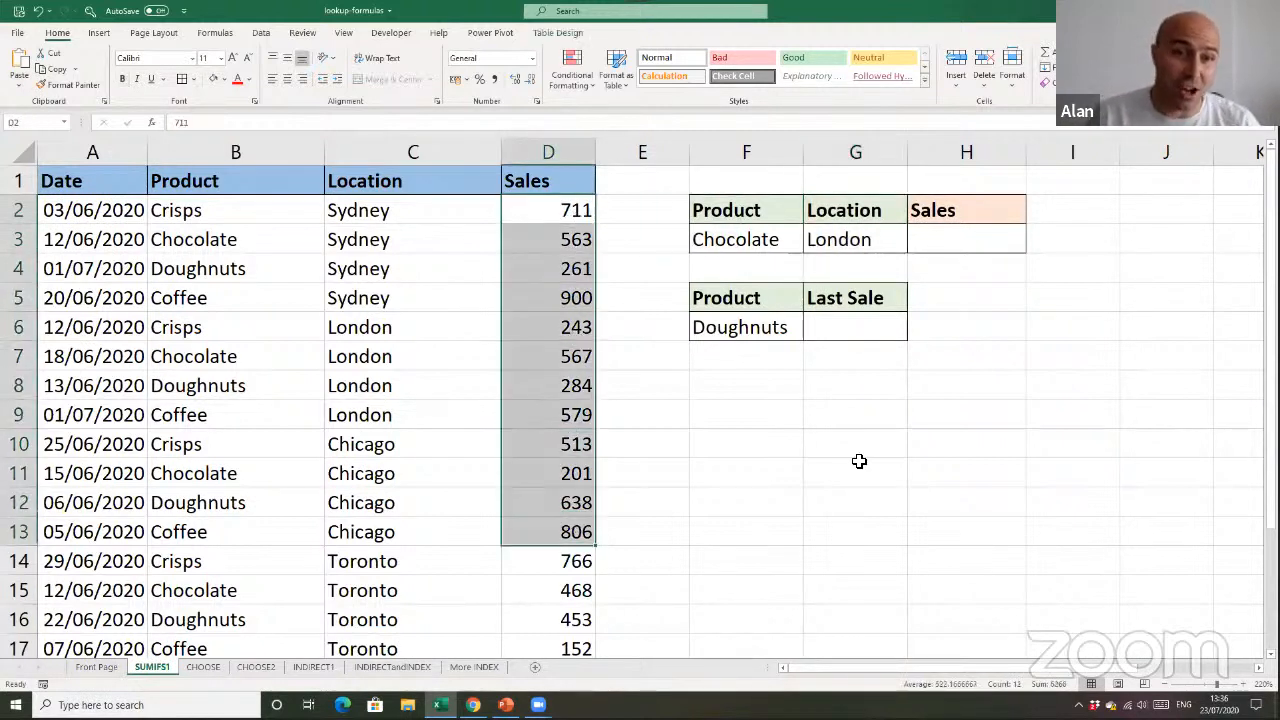
Start a SUMIFS formula in H3 with the sales table's Sales column, sales[Sales], as the sum range
left_click(967, 246)
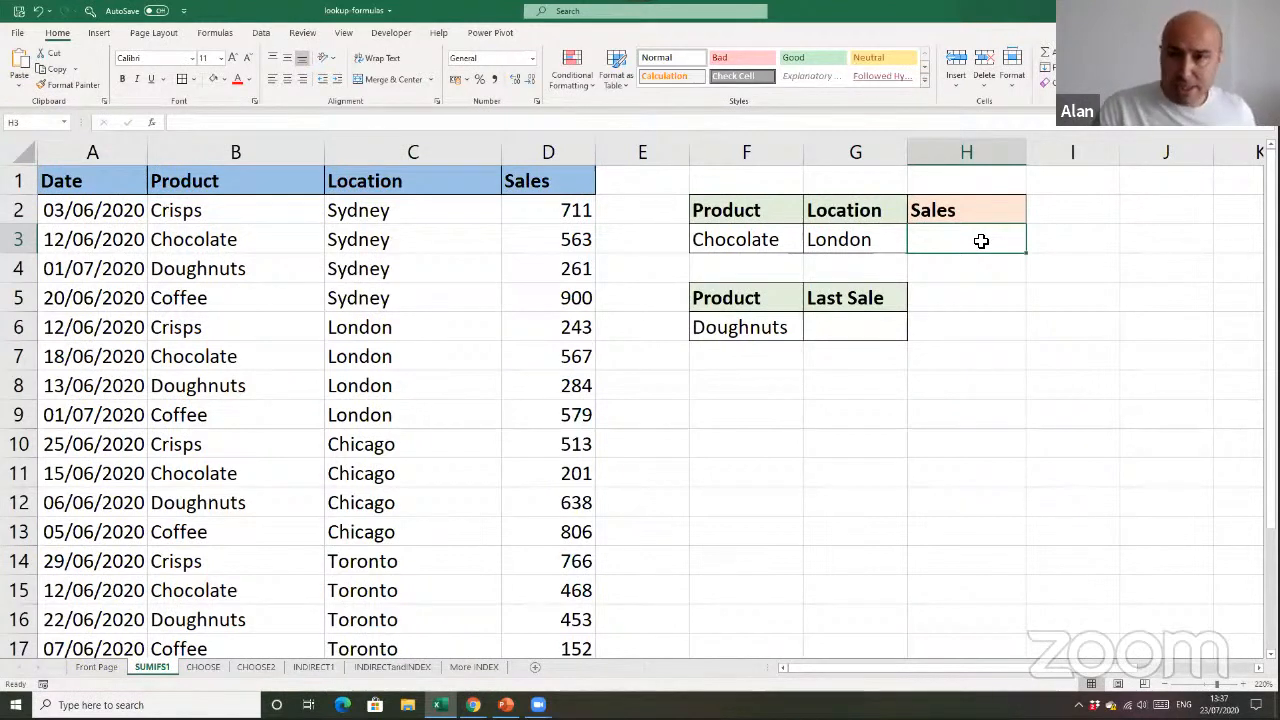
type("=sum")
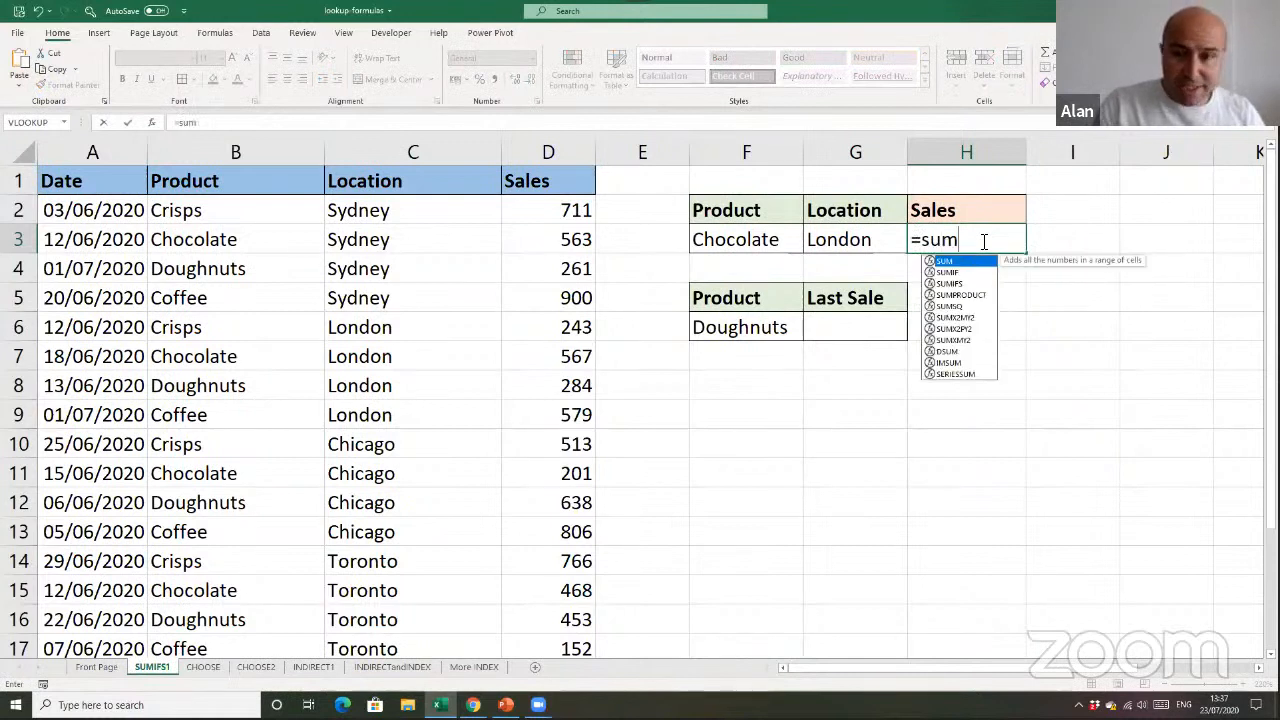
key("Down")
key("Down")
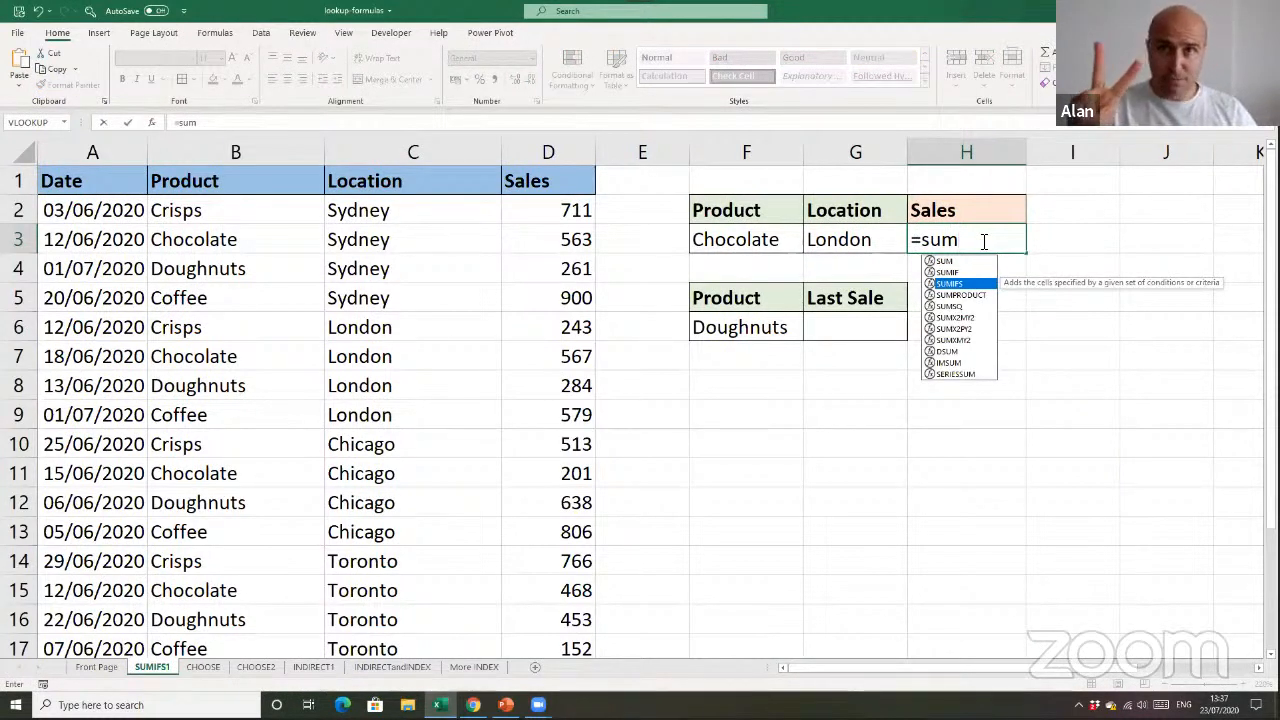
key("Tab")
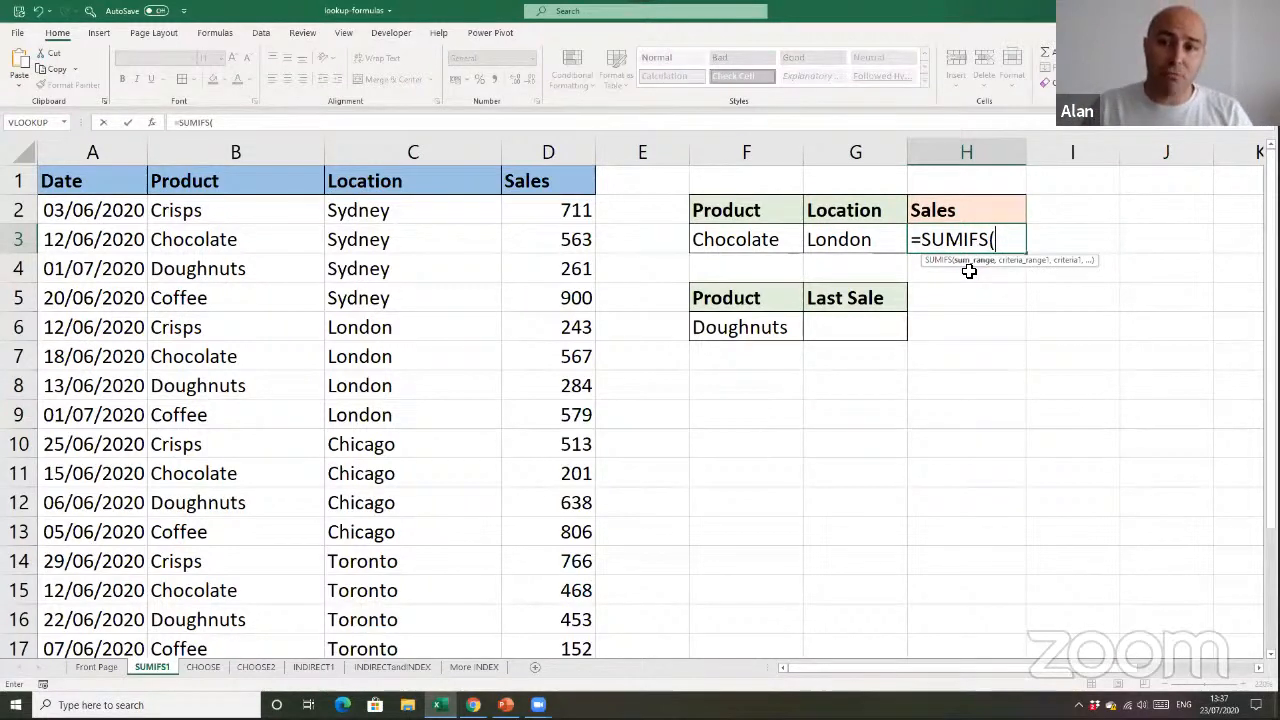
left_click(555, 172)
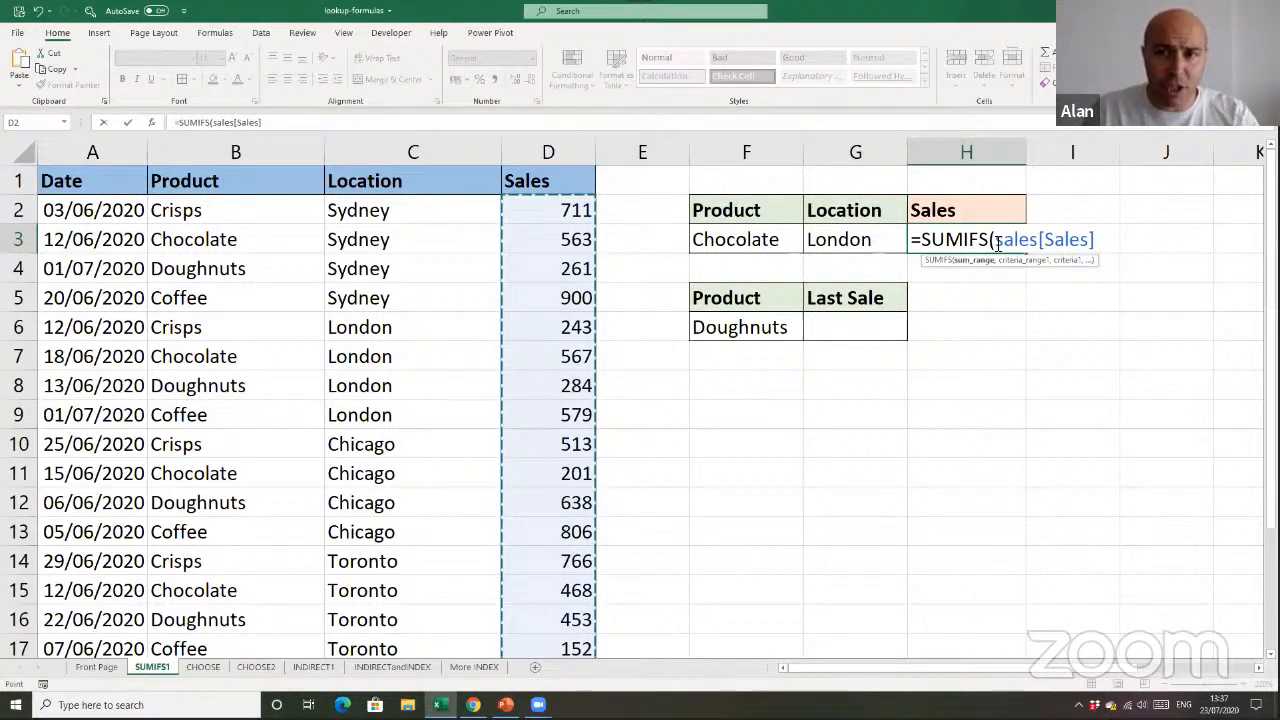
Try the whole-column reference D:D as the sum range, and restore the structured reference sales[Sales]
left_click_drag(997, 241, 1098, 240)
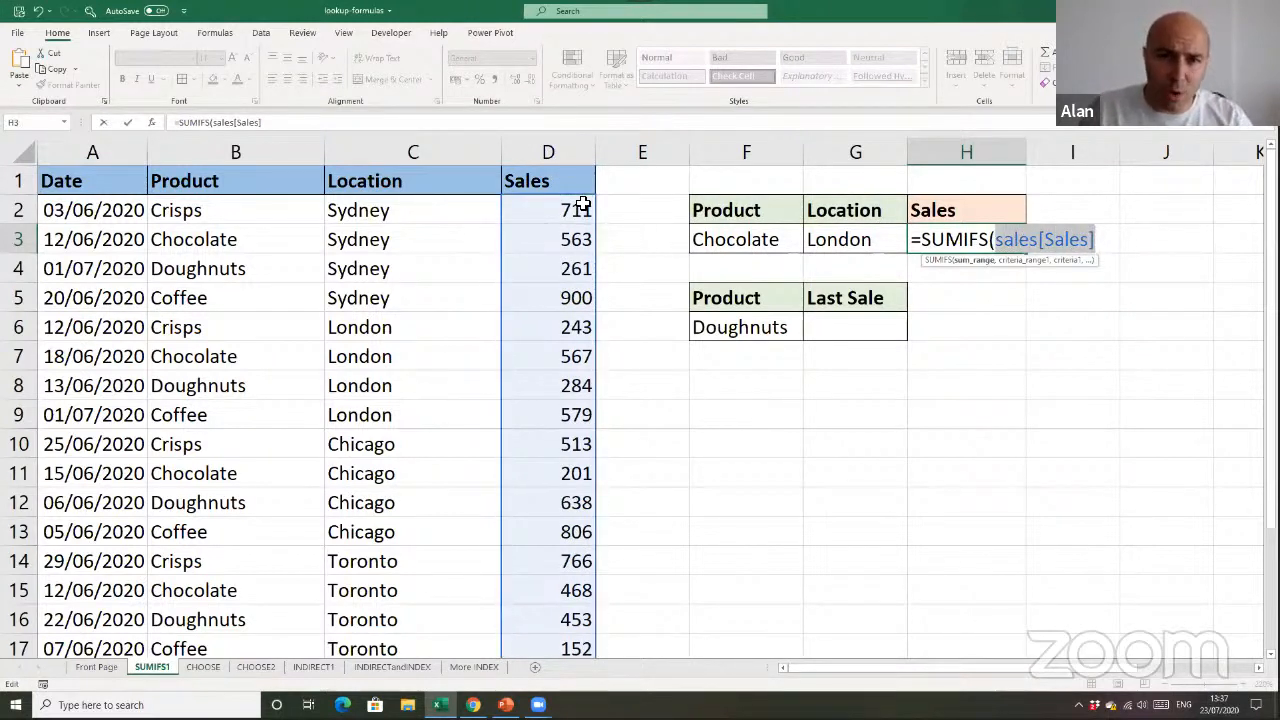
left_click(562, 158)
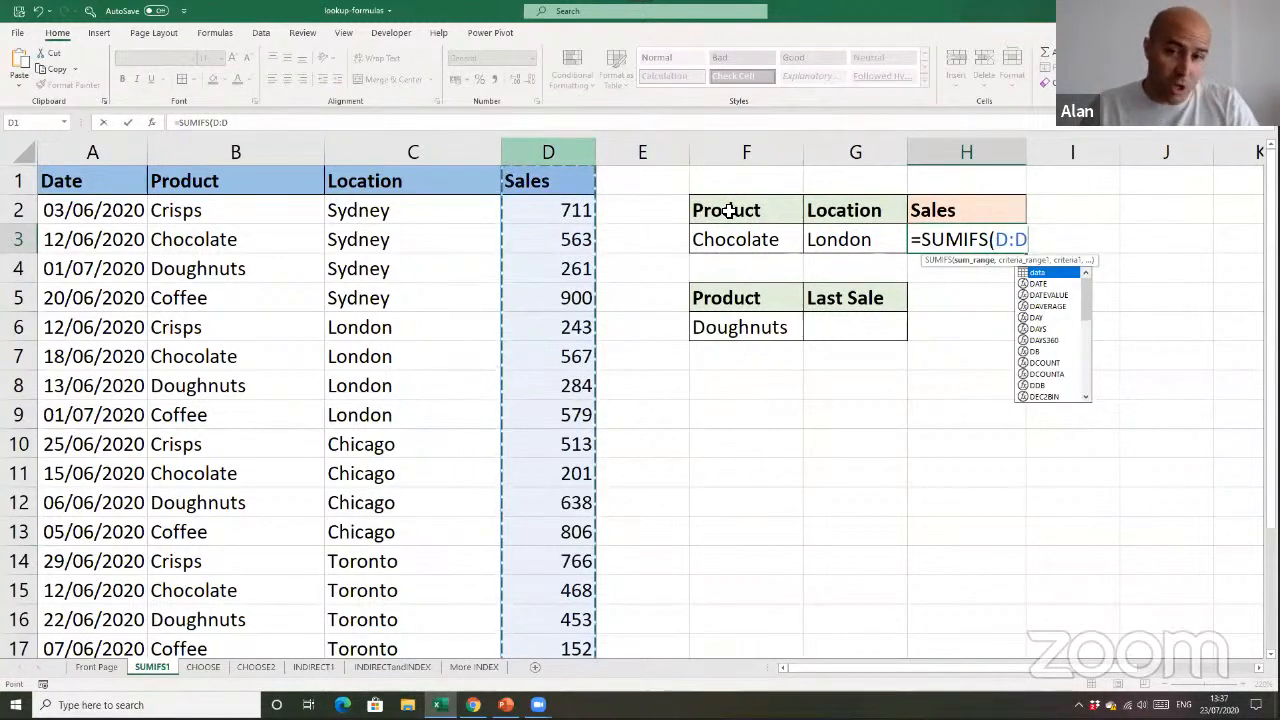
left_click_drag(998, 243, 1040, 246)
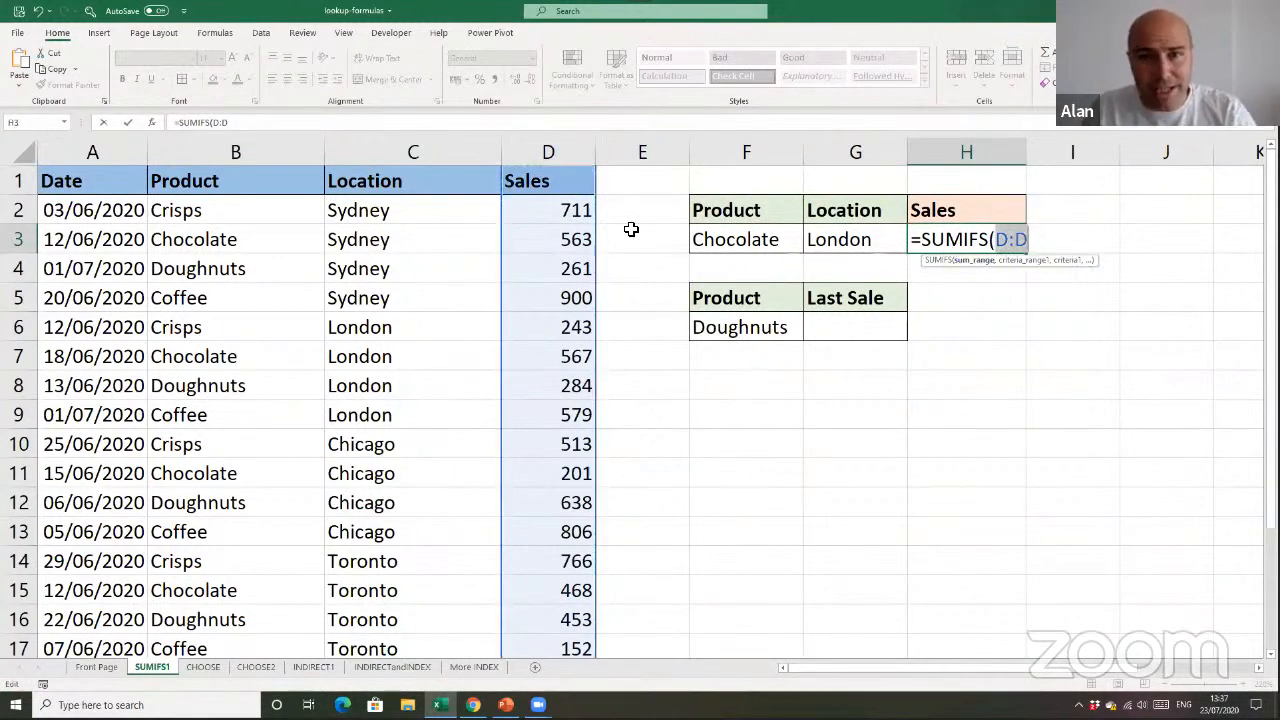
left_click(566, 176)
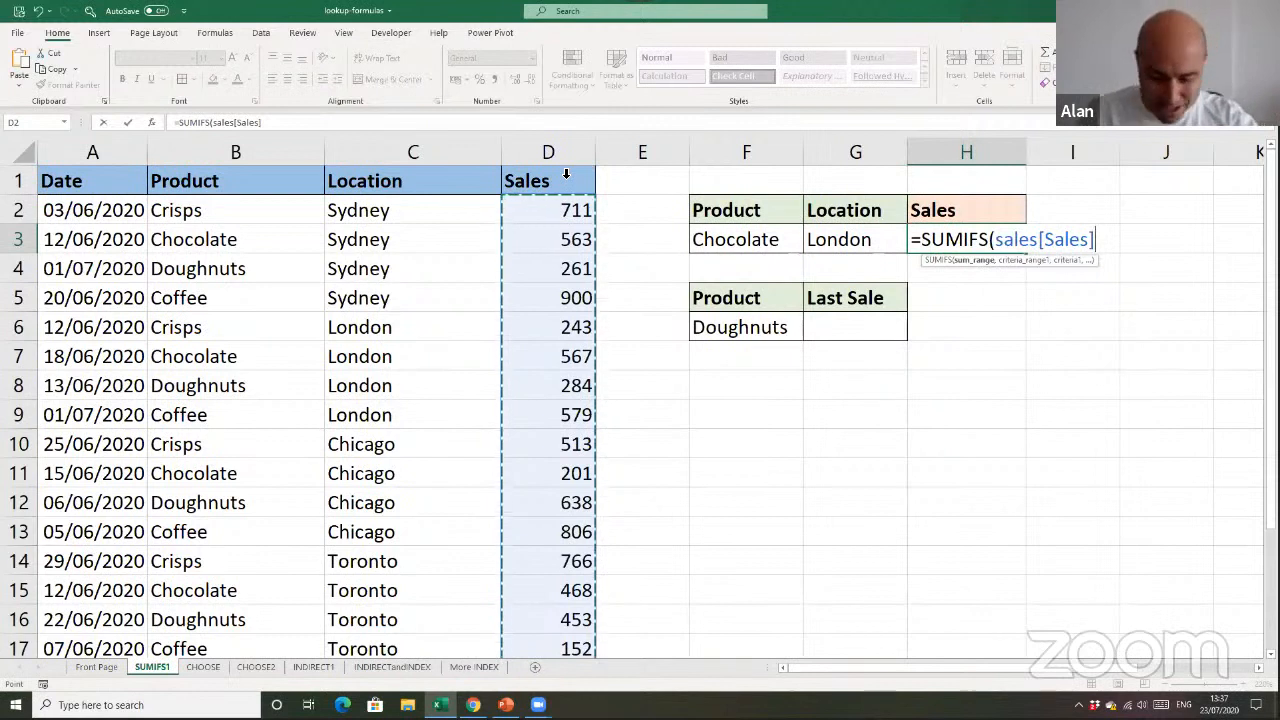
Add the first SUMIFS condition, matching sales[Product] against the product in F3
type(",")
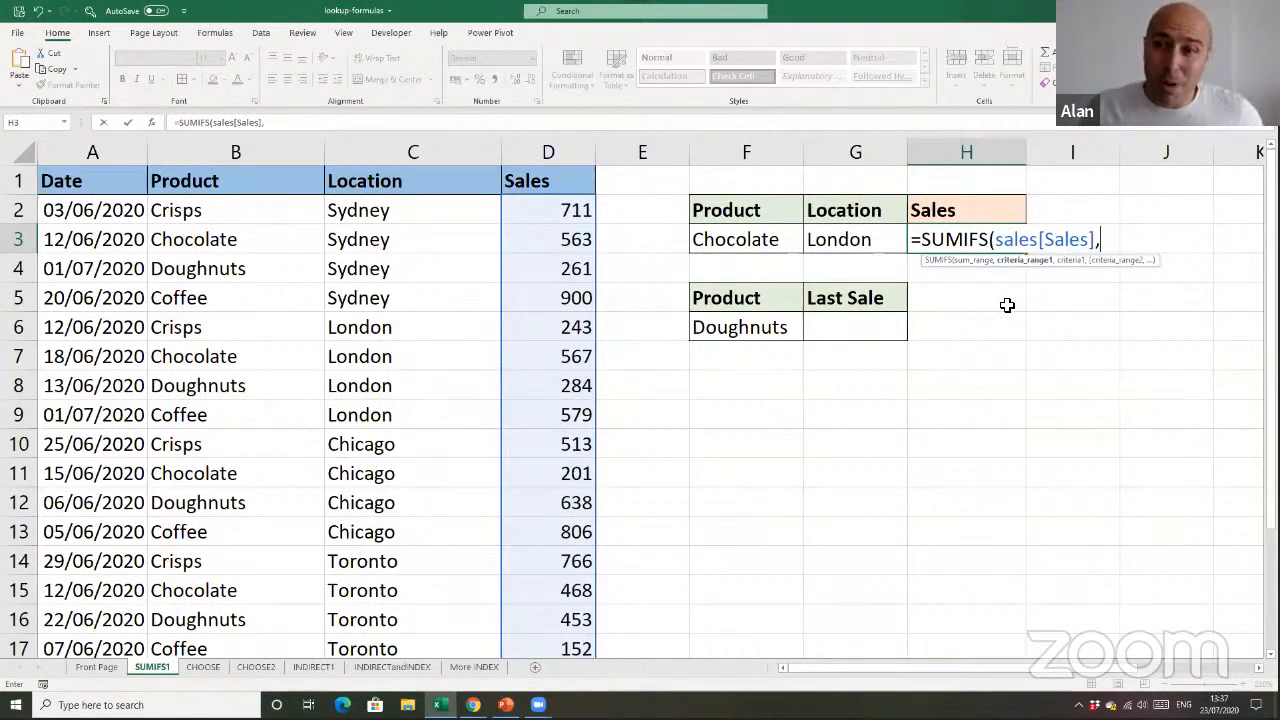
left_click(252, 172)
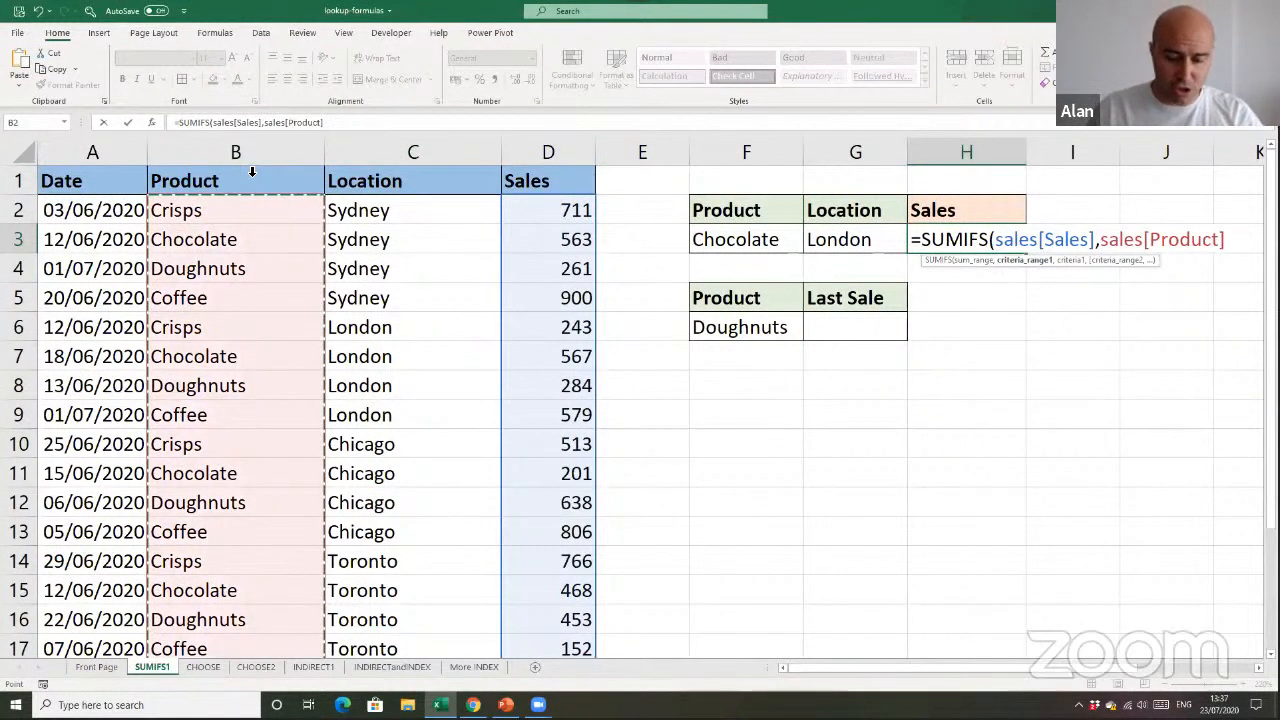
type(",")
left_click(742, 249)
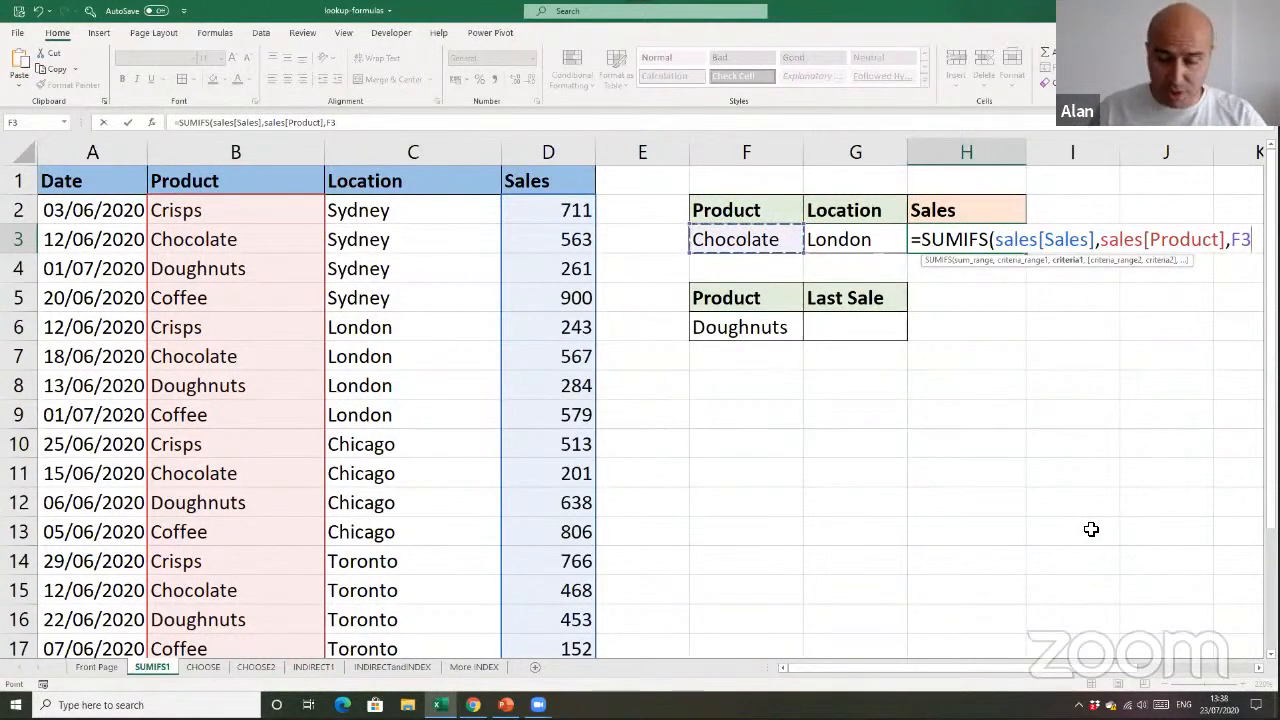
Add the second SUMIFS condition, matching sales[Location] against the location in G3
type(",")
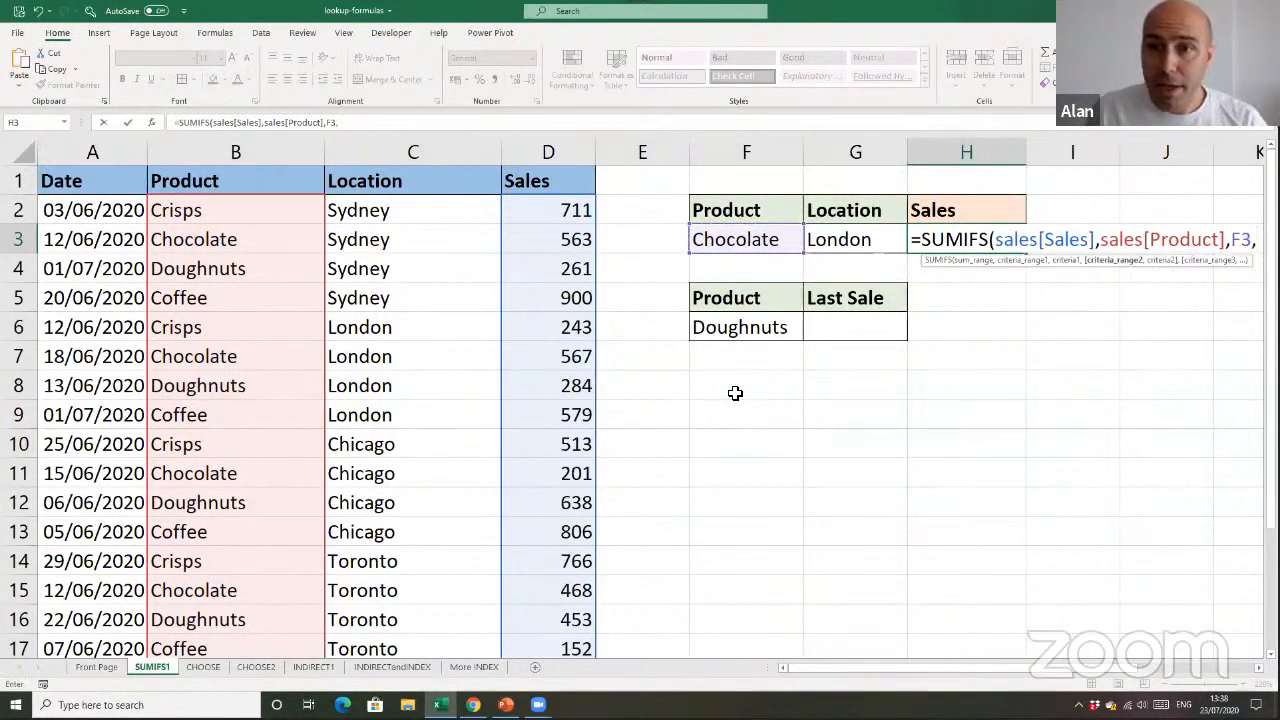
left_click(419, 172)
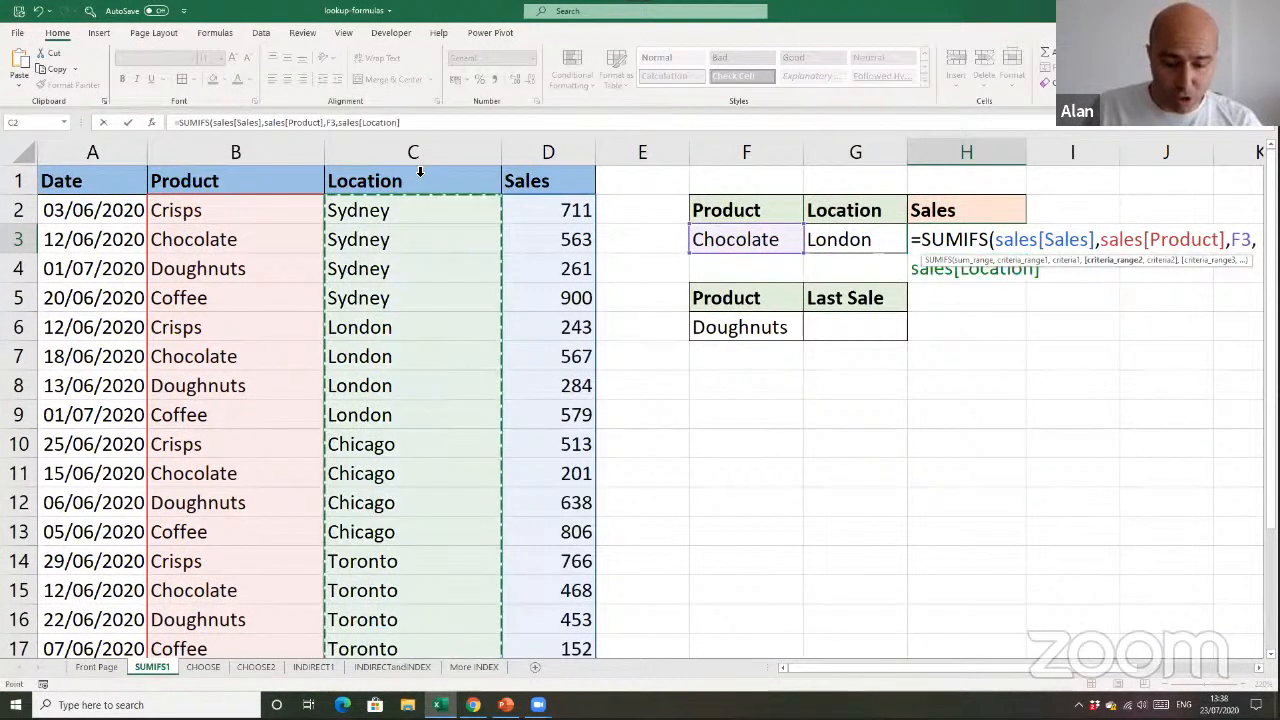
type(",")
left_click(873, 241)
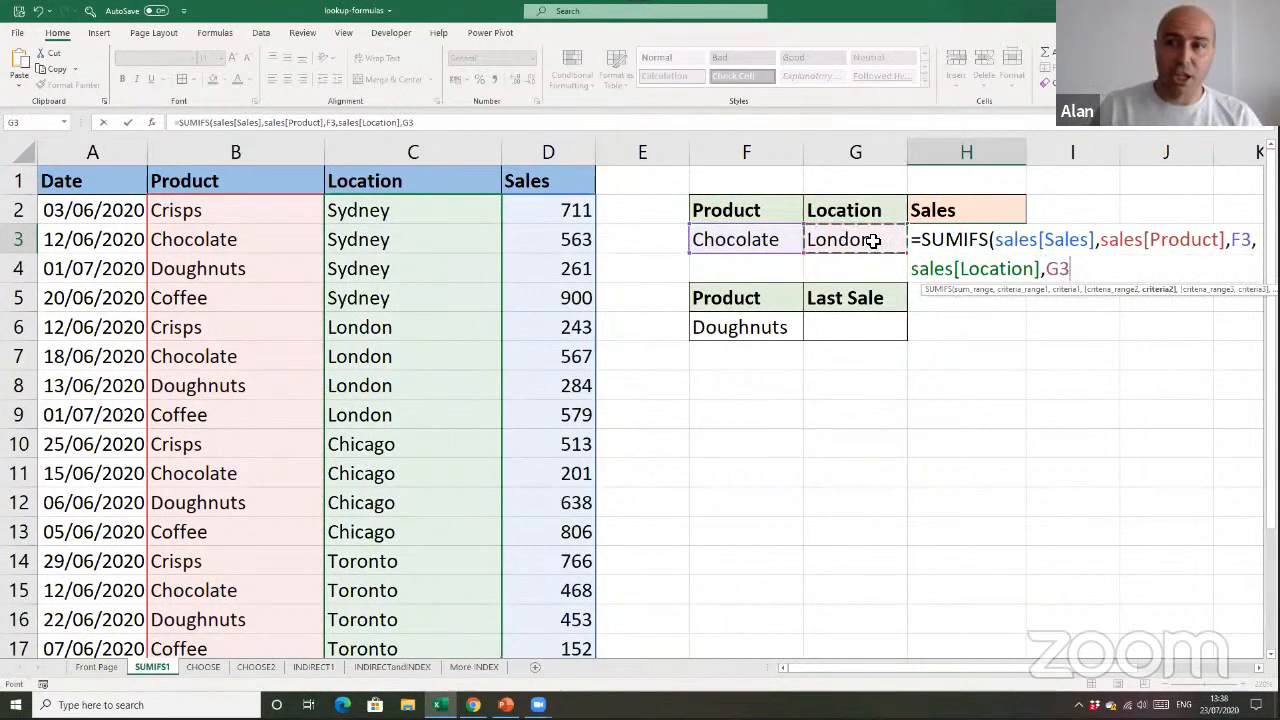
Complete and commit the SUMIFS formula in H3, and check its result against the Chocolate row for London in the sales table
type(")")
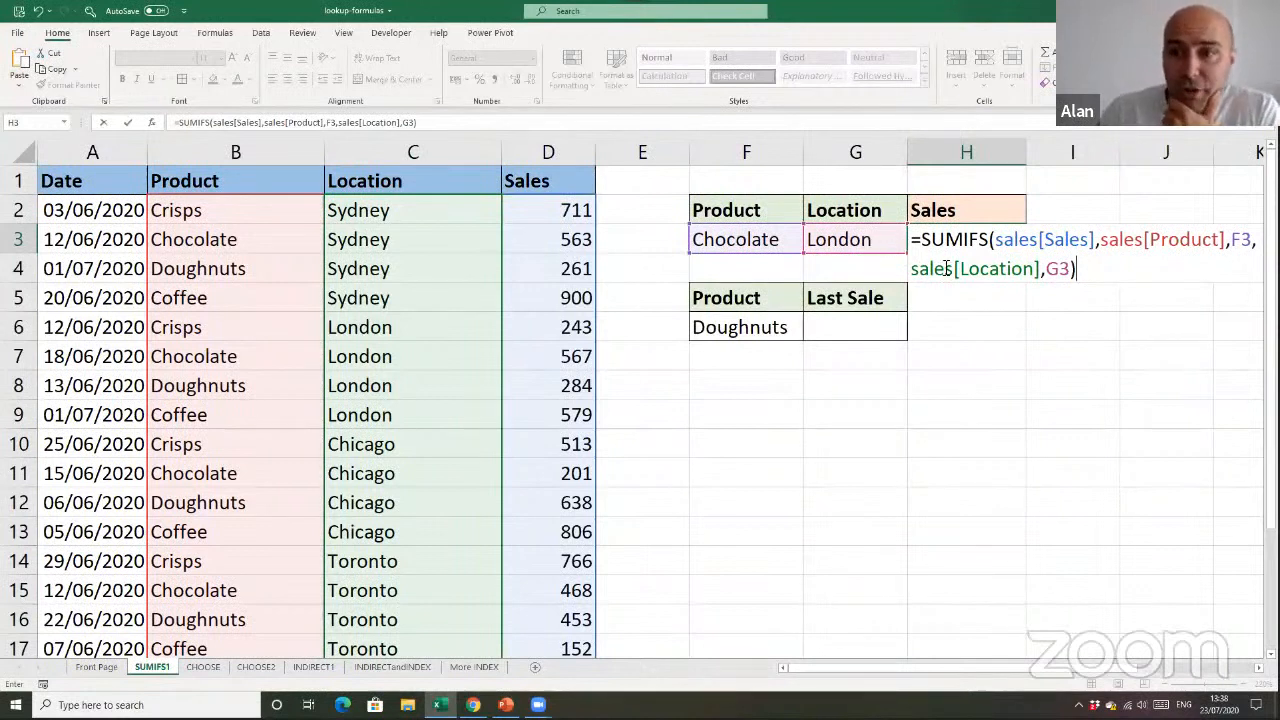
left_click_drag(1099, 242, 1251, 242)
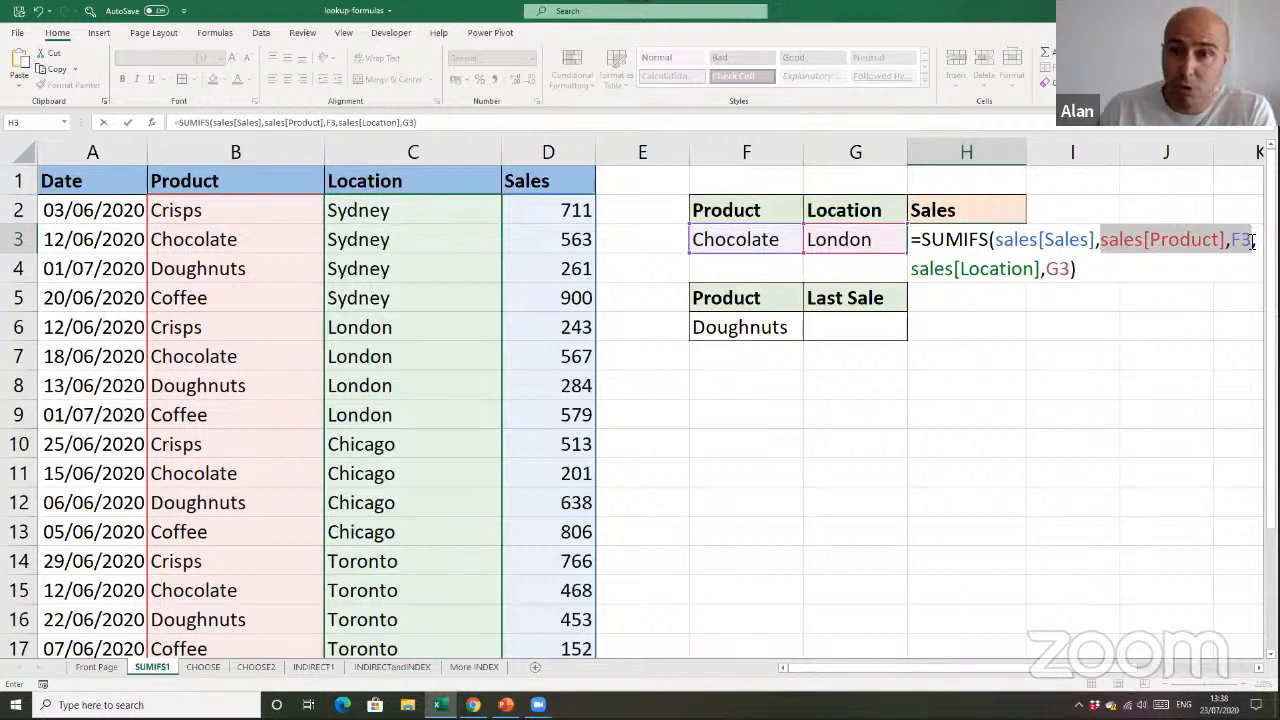
left_click_drag(915, 270, 1078, 272)
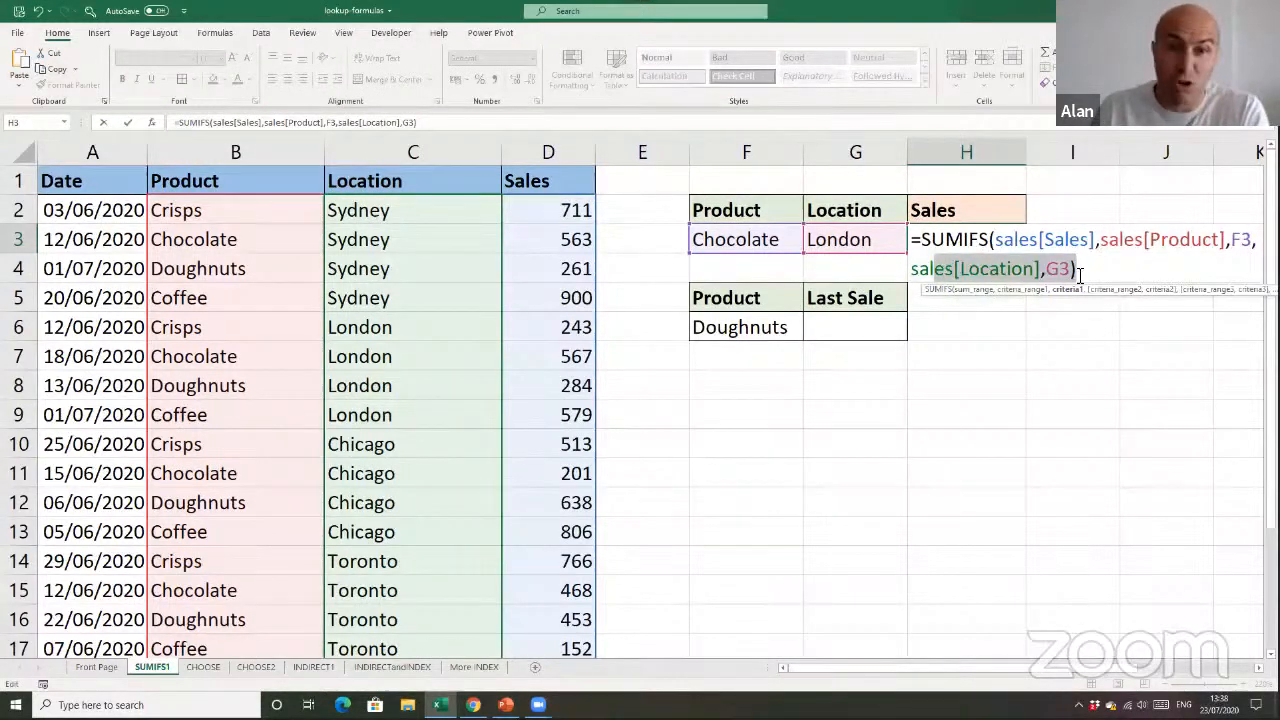
left_click(1046, 249)
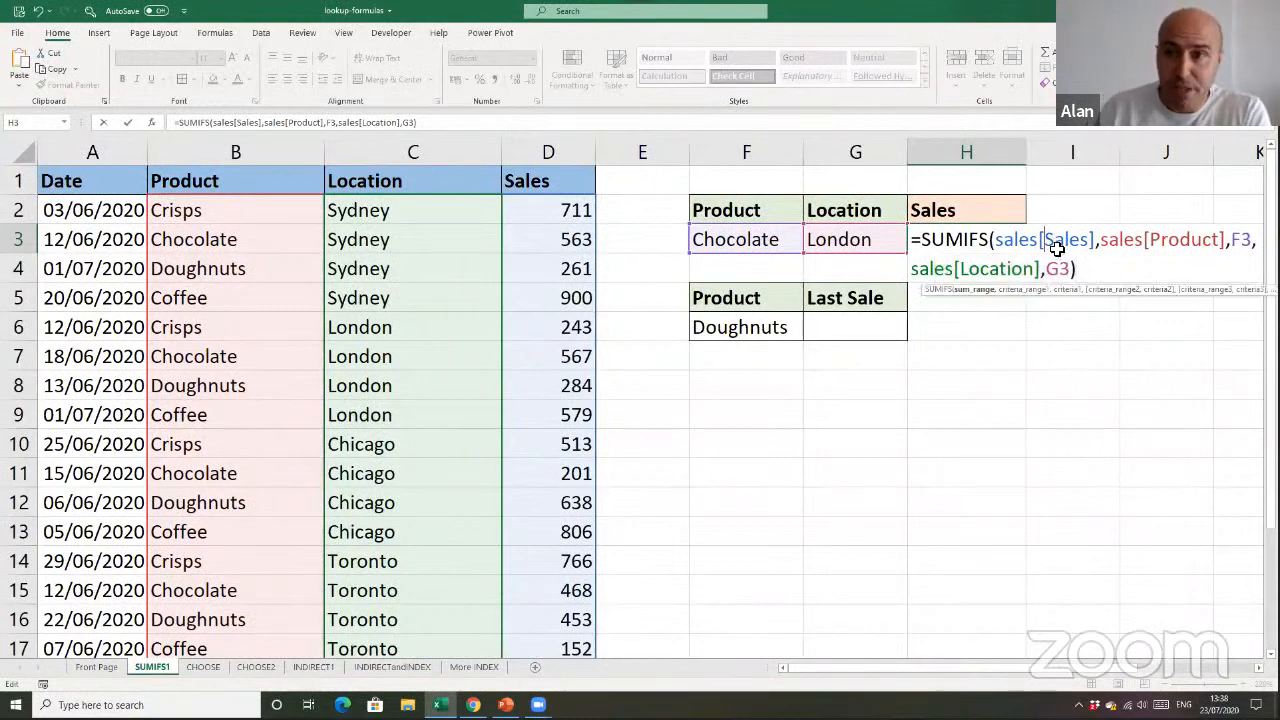
key("Escape")
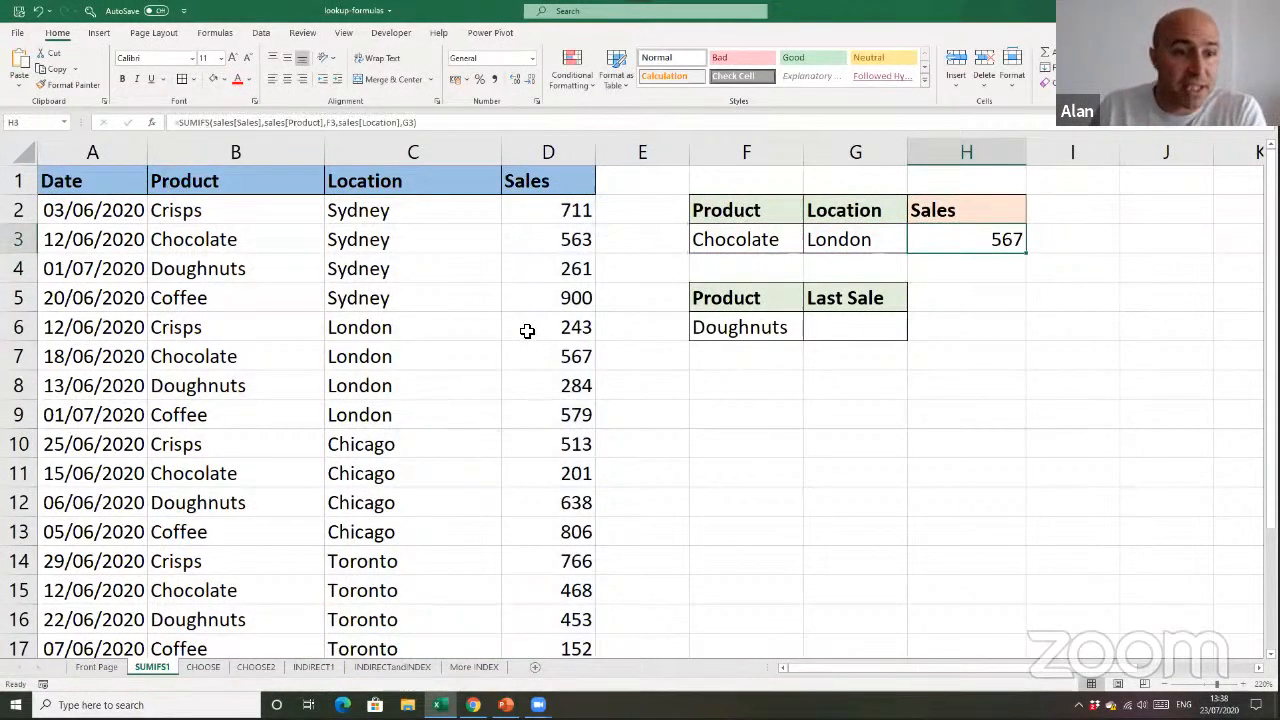
left_click(30, 356)
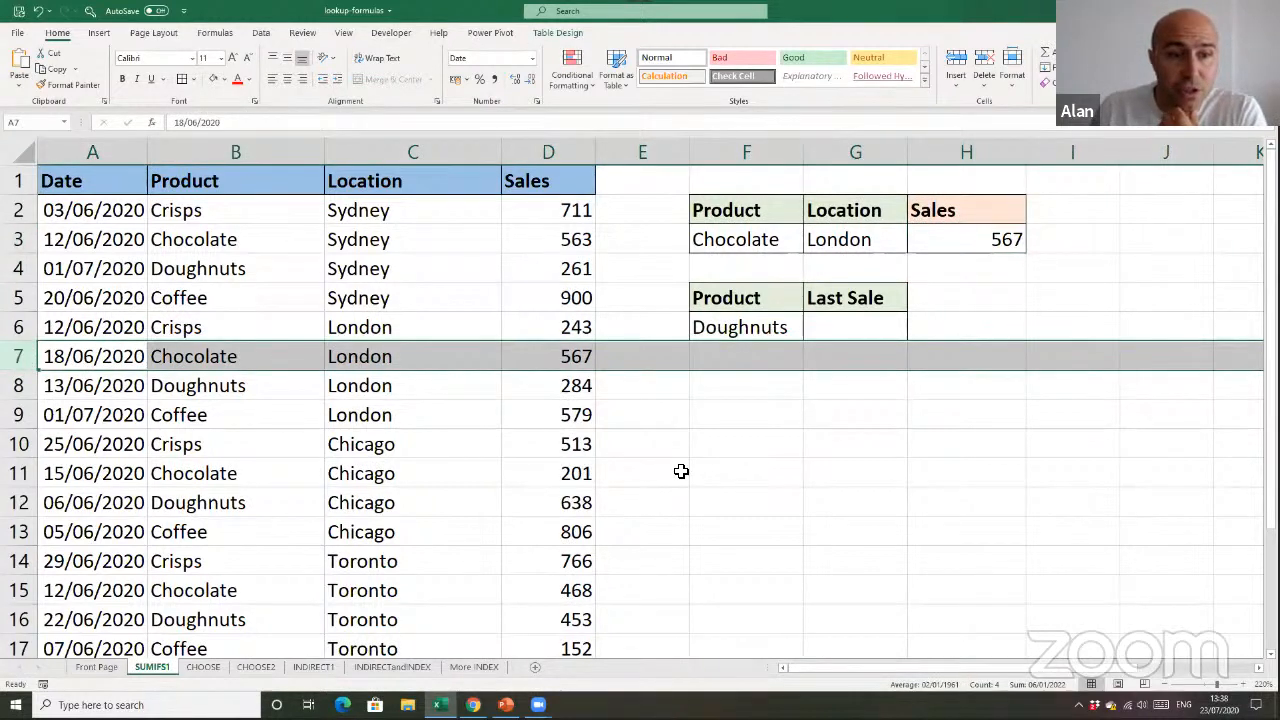
Set the lookup location in G3 to Chicago and check the result against the matching Chocolate row in the table
left_click(846, 244)
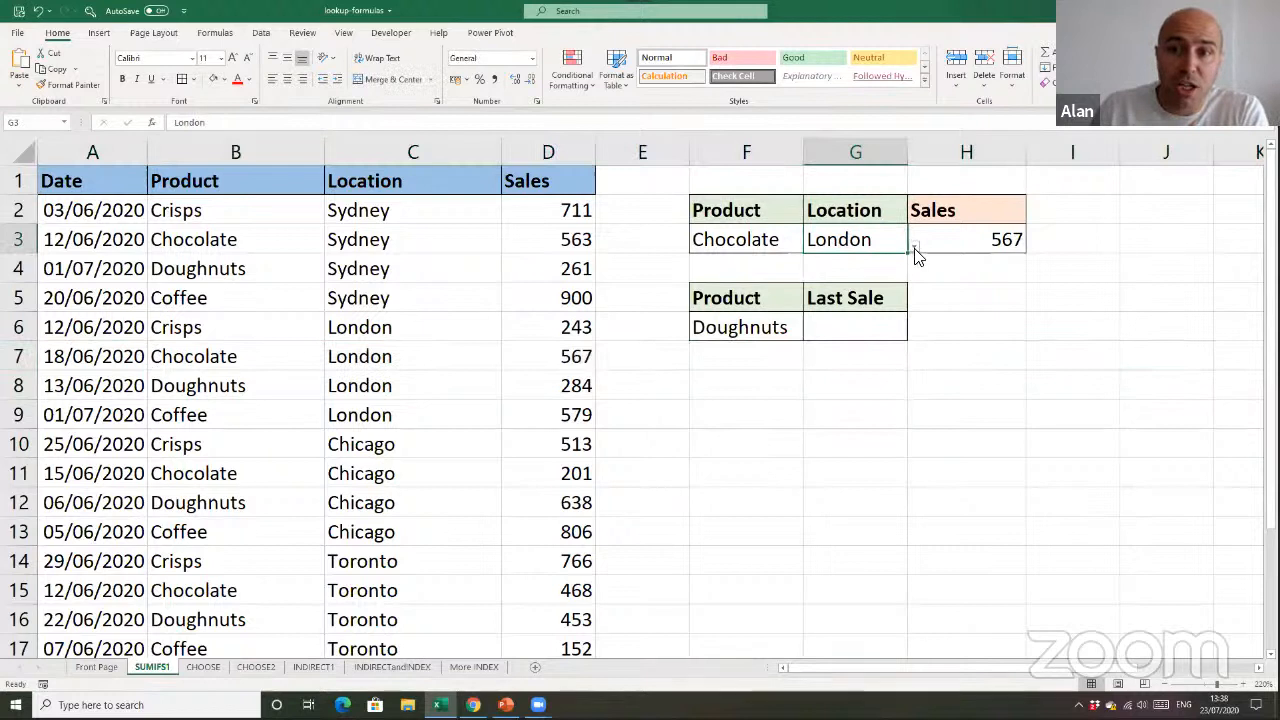
left_click(914, 247)
left_click(851, 300)
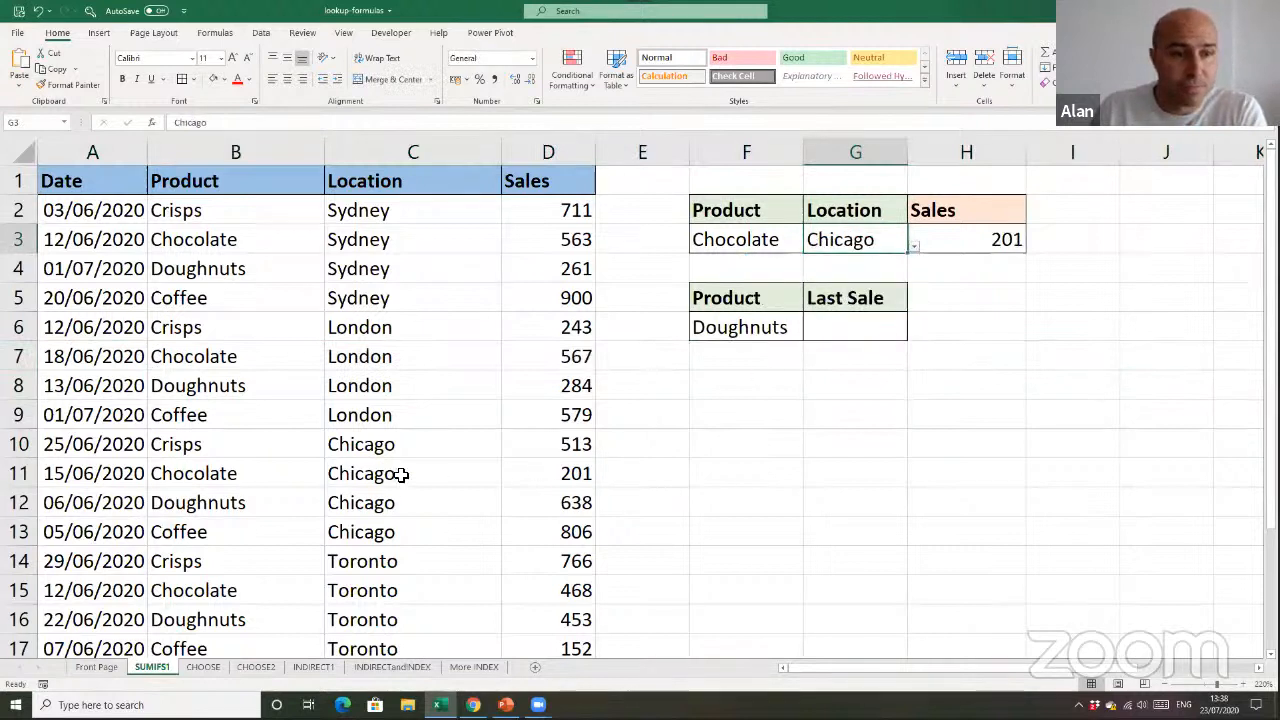
left_click(22, 474)
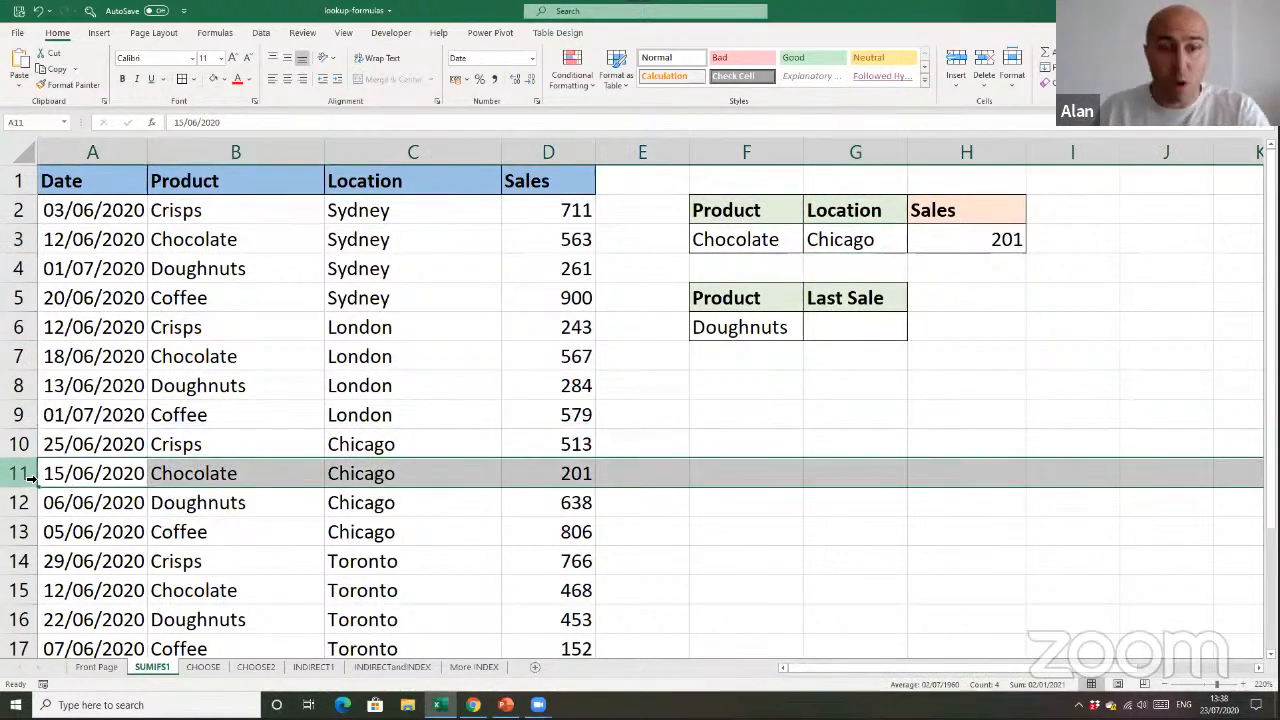
Set the lookup product in F3 to Coffee and check the result against the matching Chicago row in the table
left_click(790, 246)
left_click(811, 248)
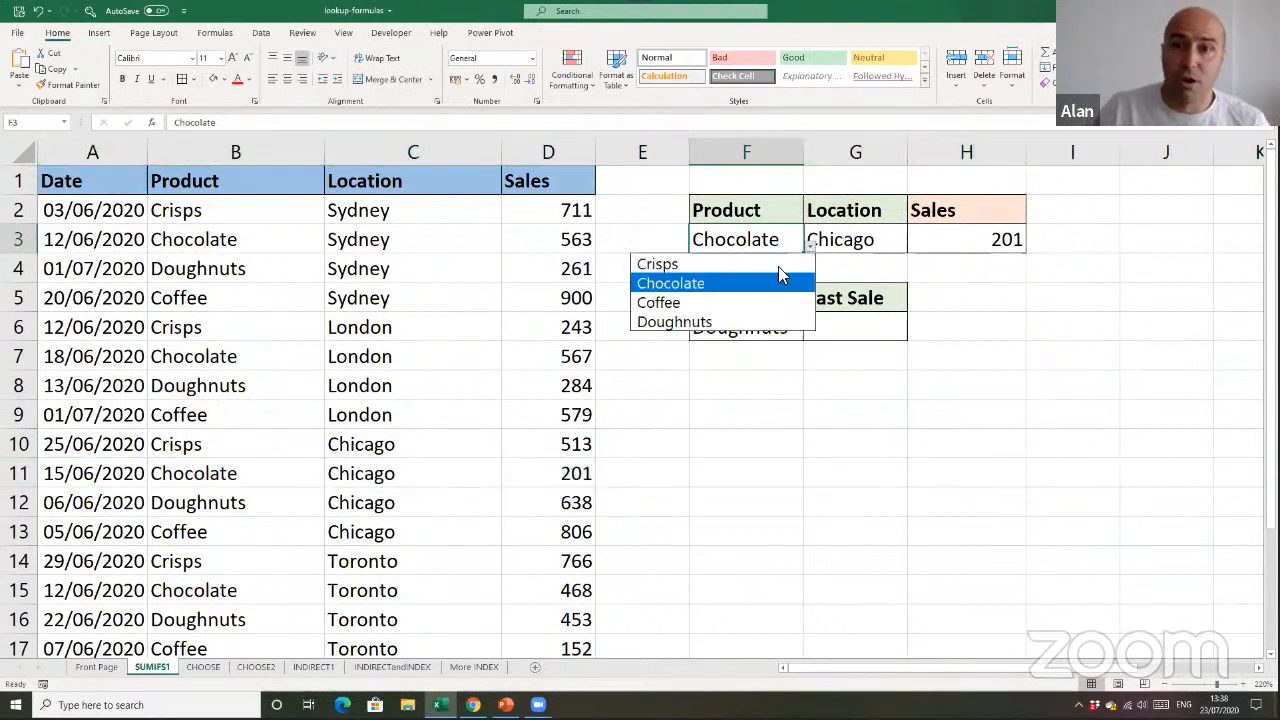
left_click(760, 300)
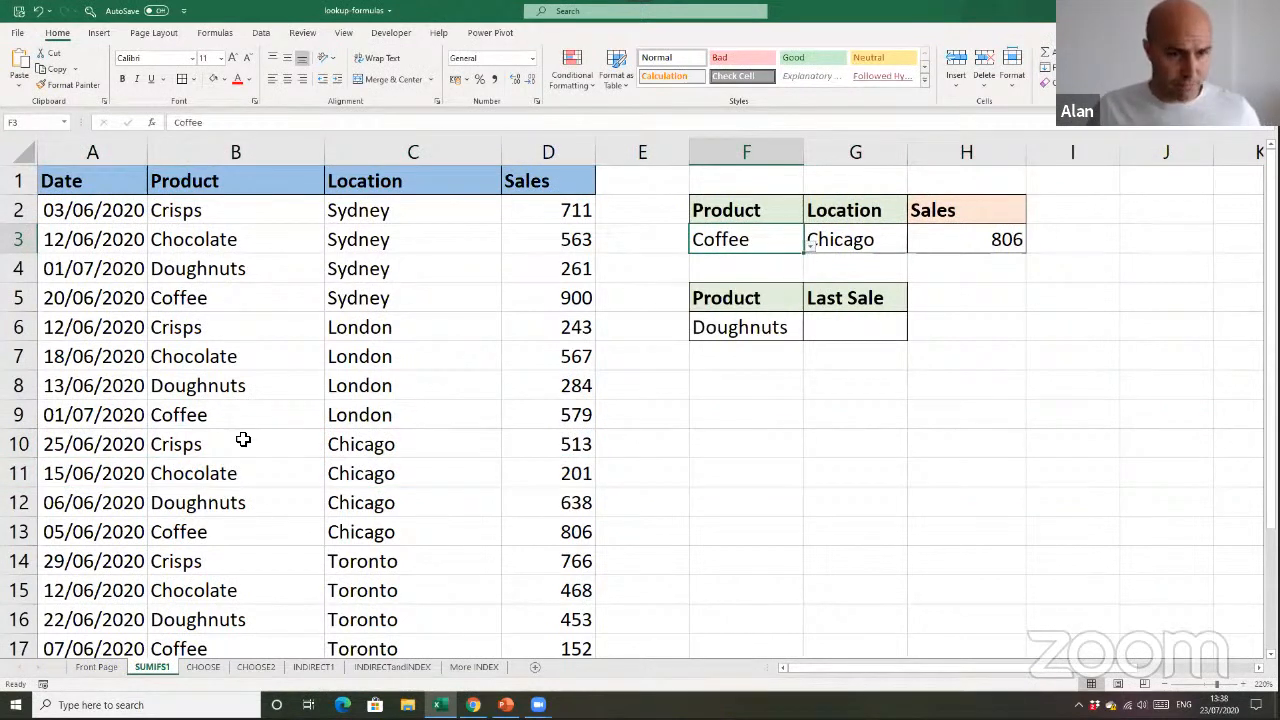
left_click(24, 532)
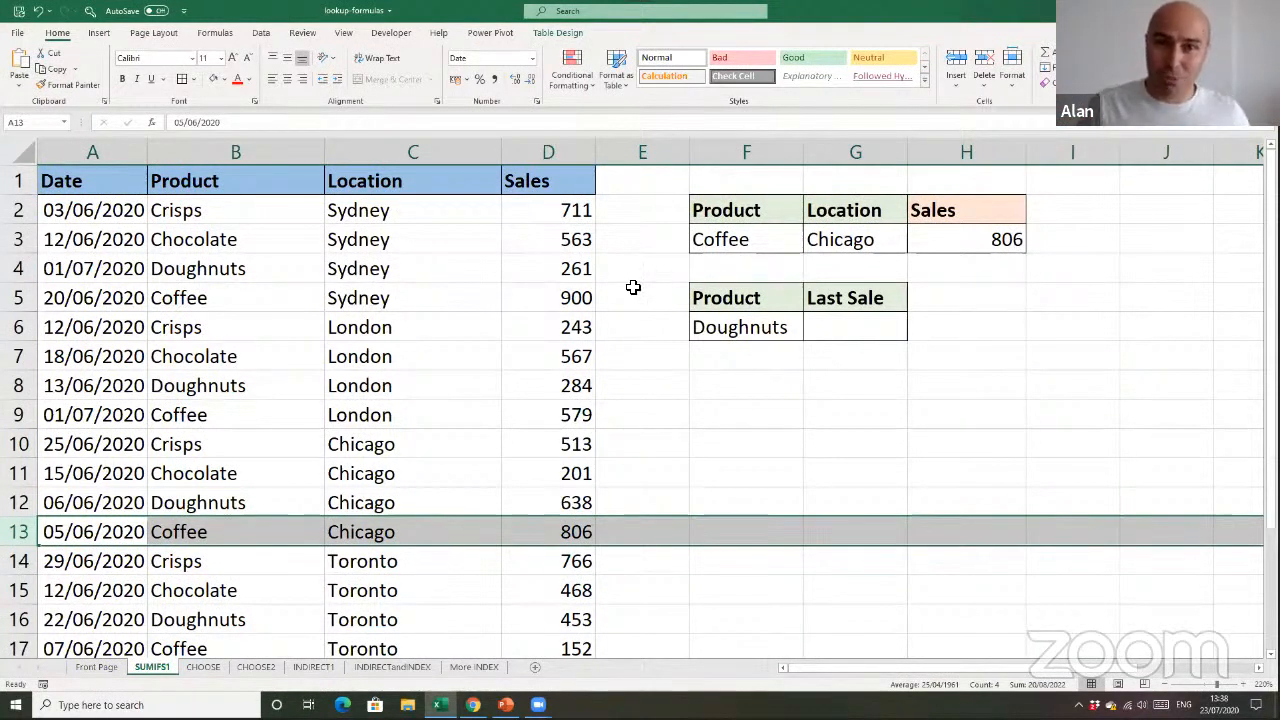
Examine the Sales values, the H3 formula, the Product and Last Sale lookup cells, and the table's Location and Date columns
left_click_drag(575, 240, 572, 428)
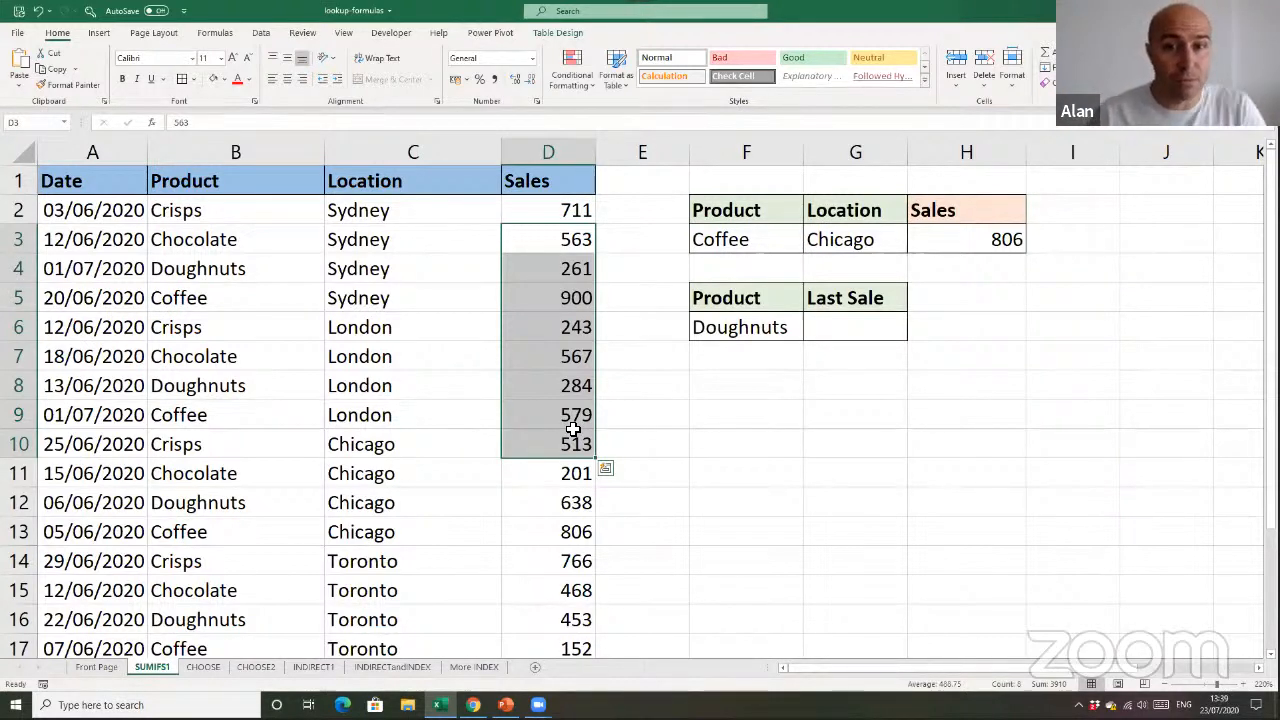
left_click(496, 390)
left_click(514, 443)
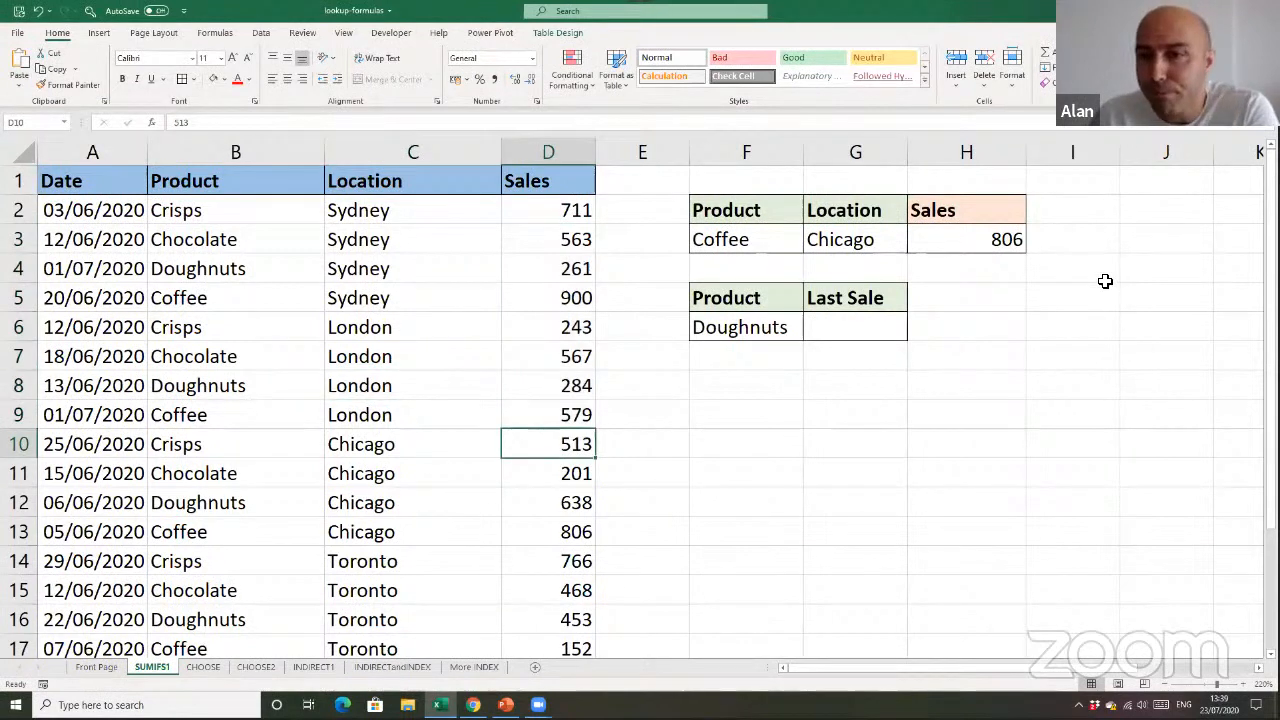
left_click(989, 246)
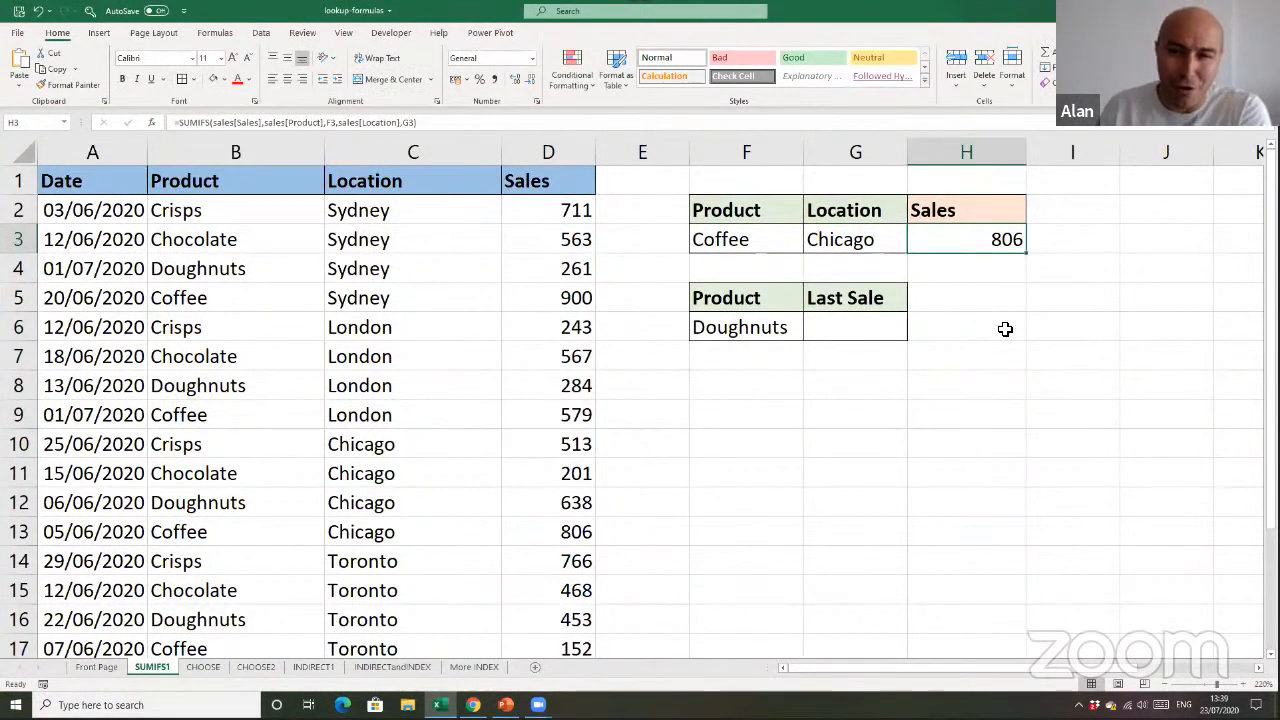
left_click(888, 333)
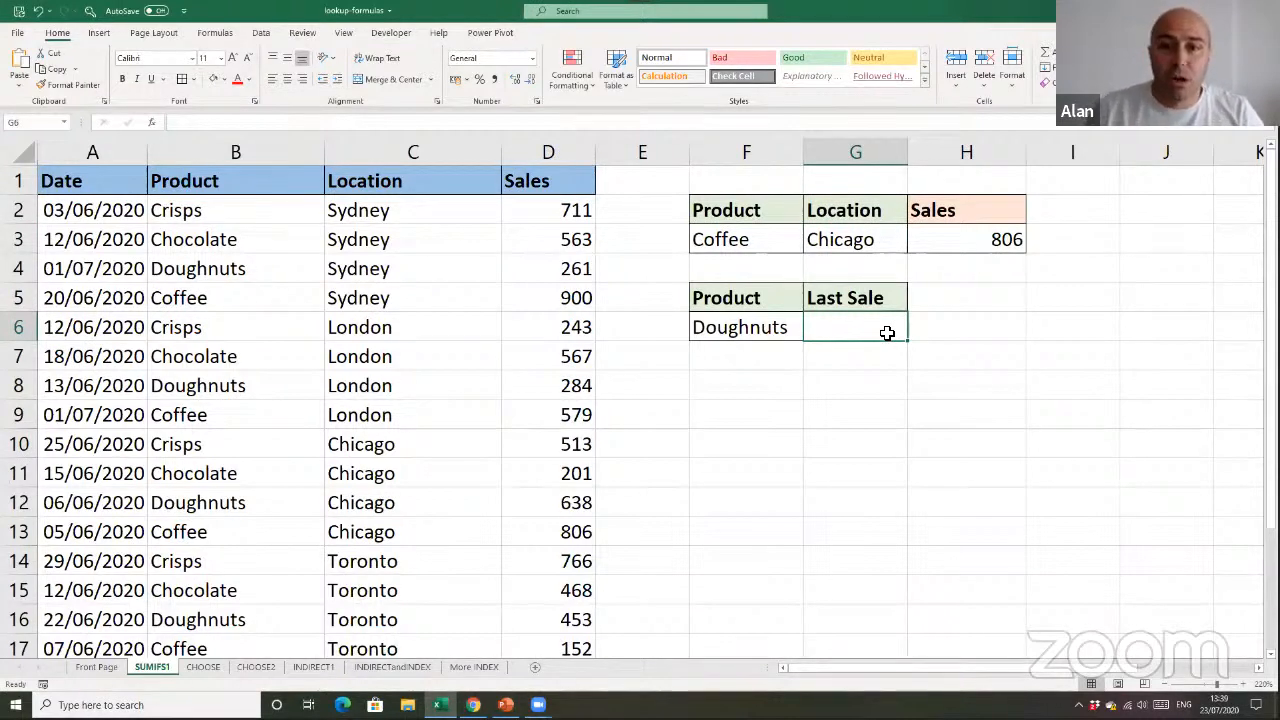
left_click_drag(795, 300, 765, 417)
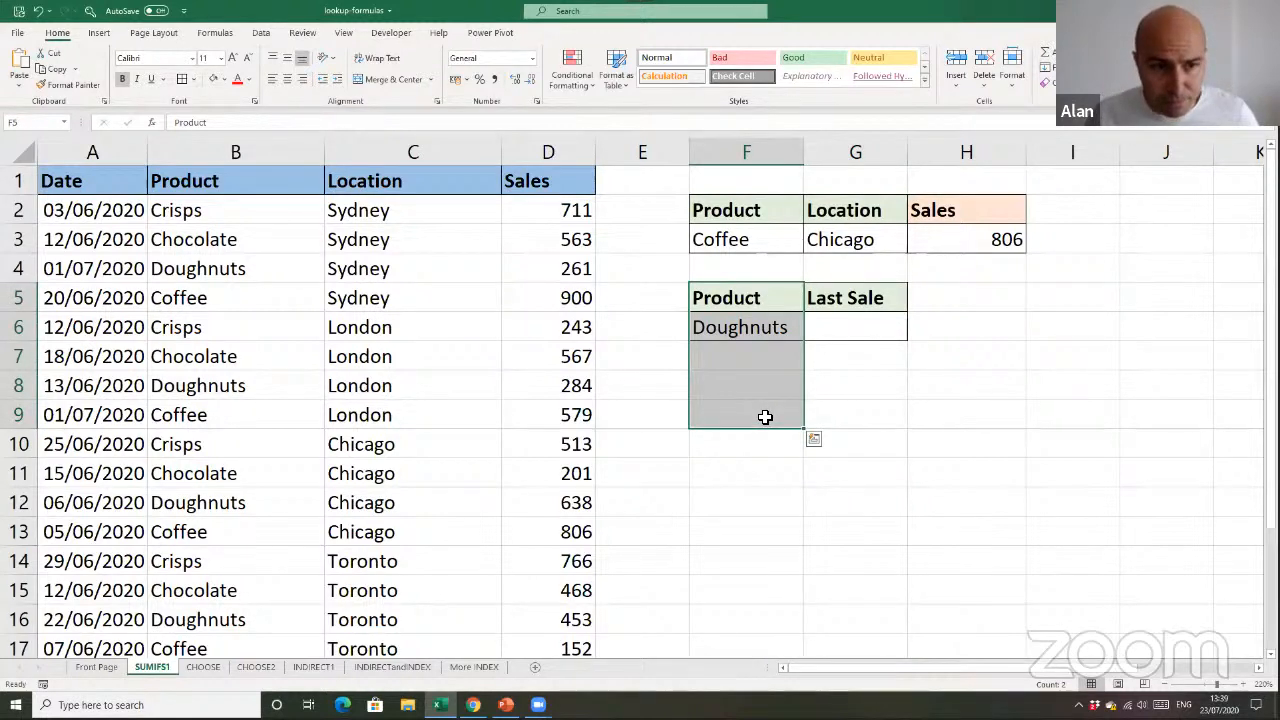
left_click(887, 383)
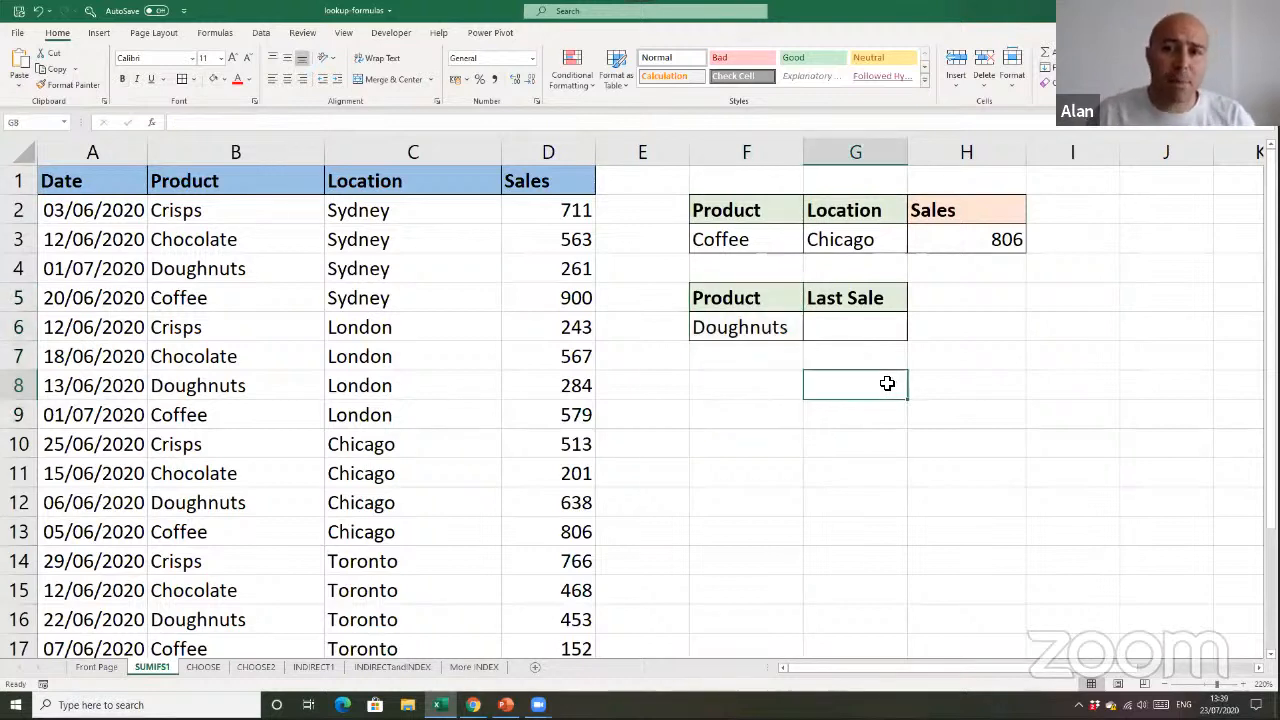
left_click_drag(871, 300, 875, 319)
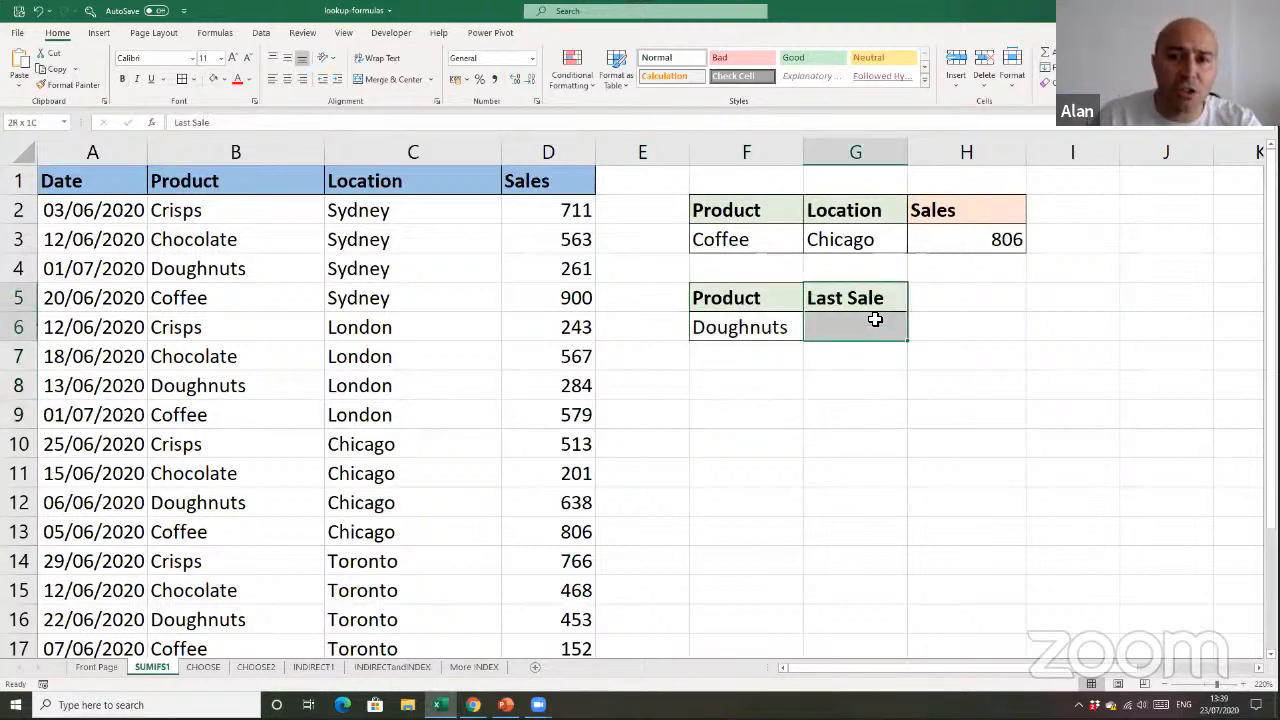
left_click(757, 329)
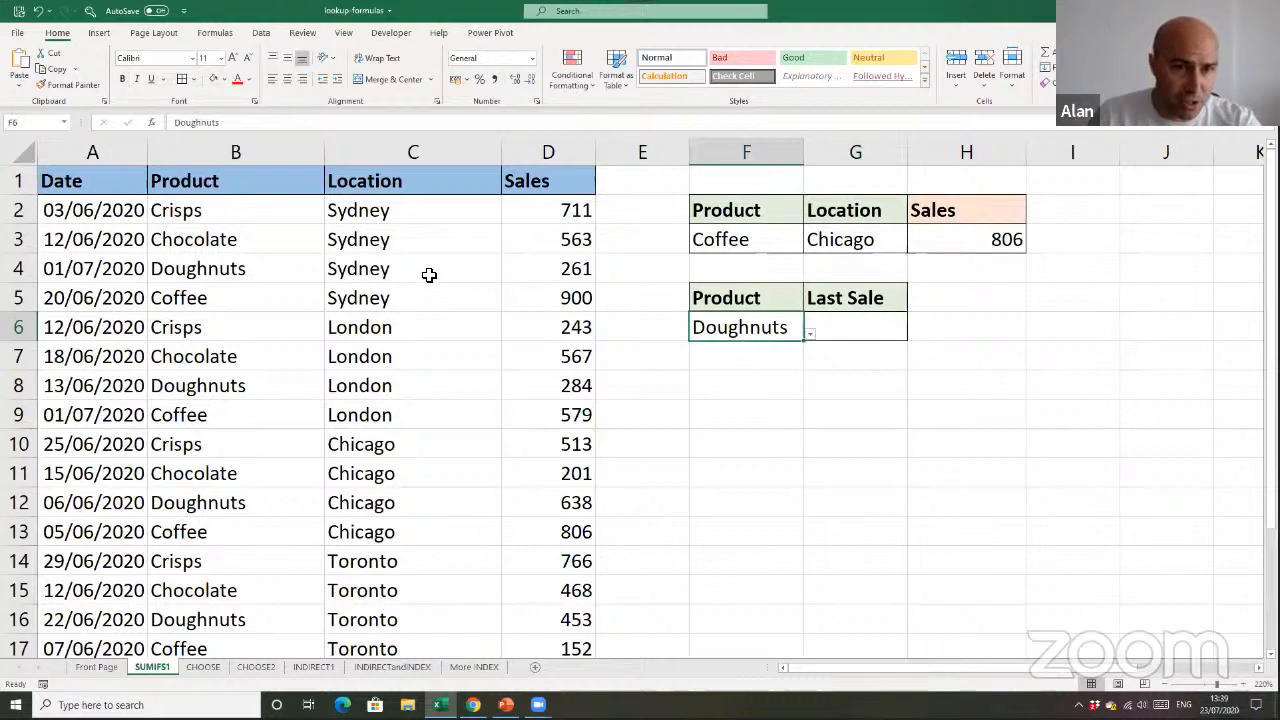
left_click(440, 157)
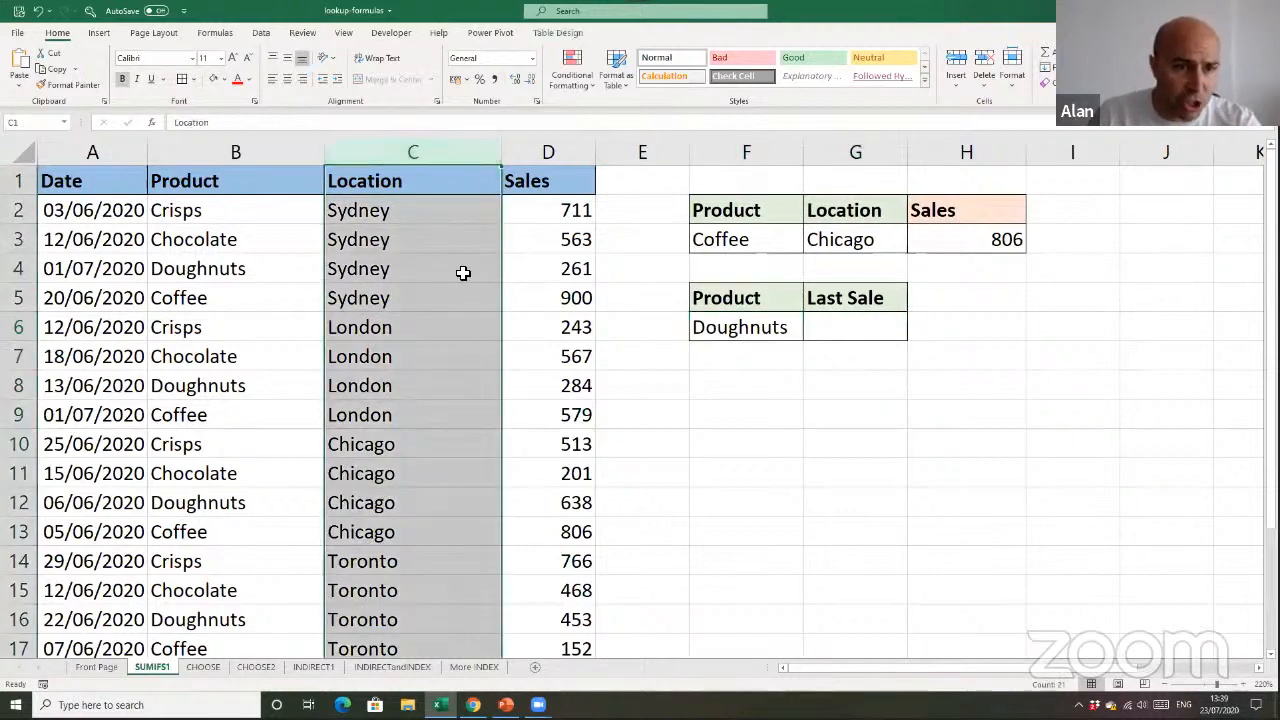
left_click(726, 368)
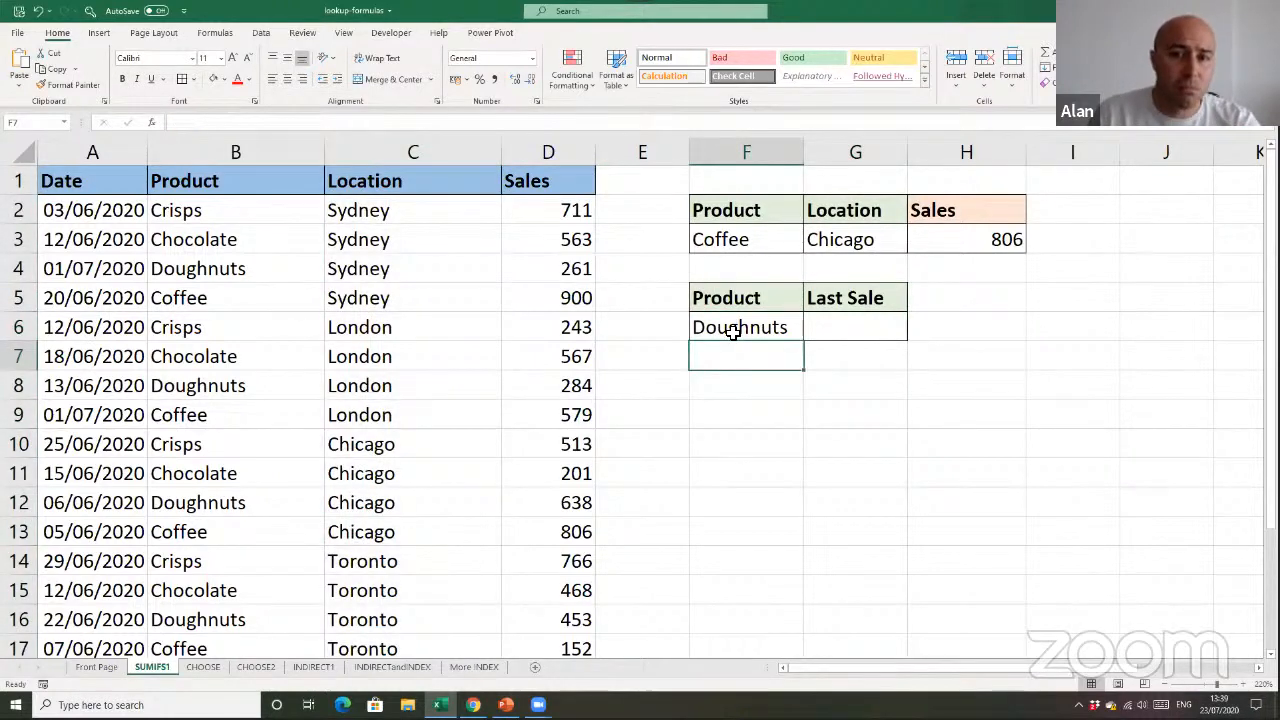
left_click(735, 330)
left_click(831, 343)
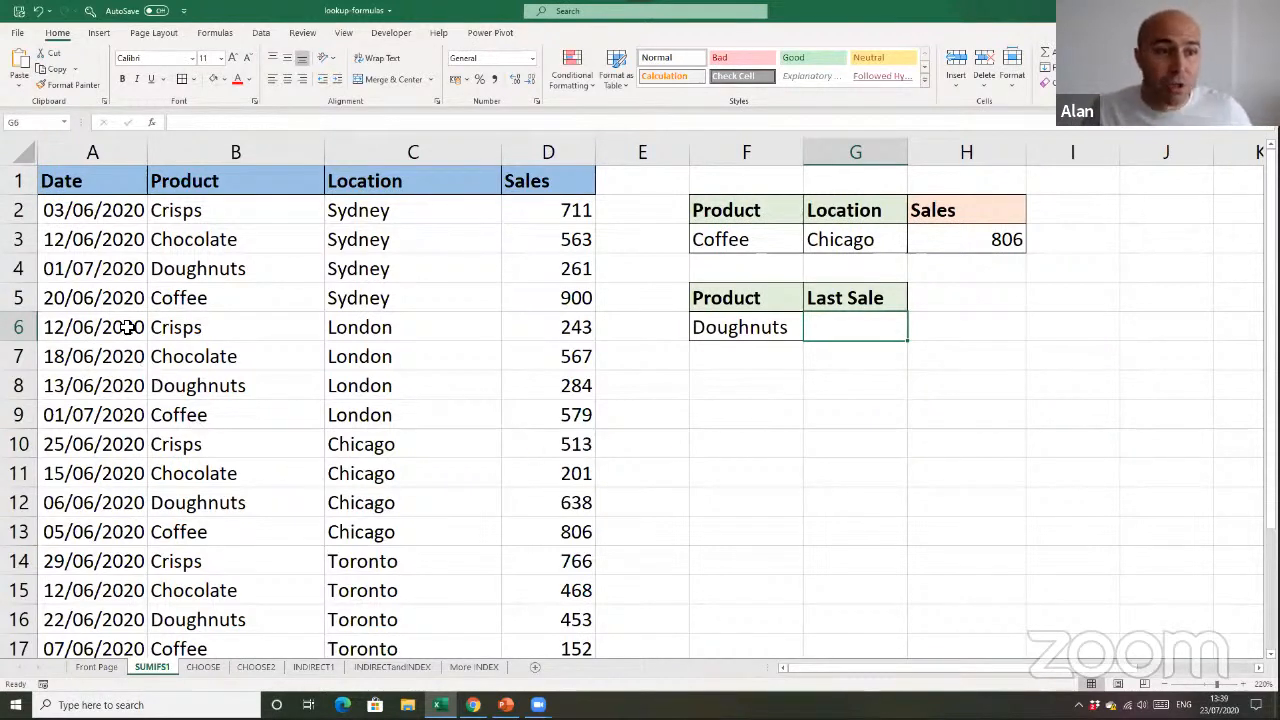
left_click_drag(109, 280, 109, 415)
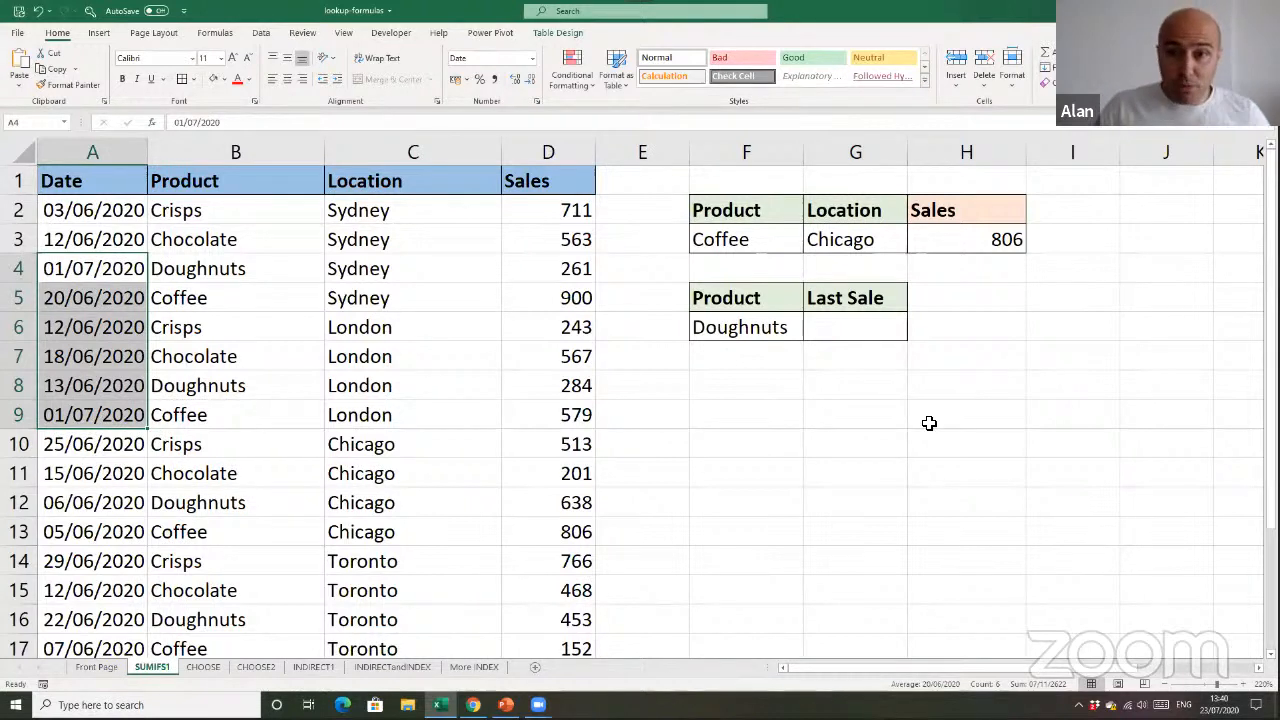
Start a MAXIFS formula in the Last Sale cell G6 with the table's Date column, sales[Date], as the max range
left_click(887, 336)
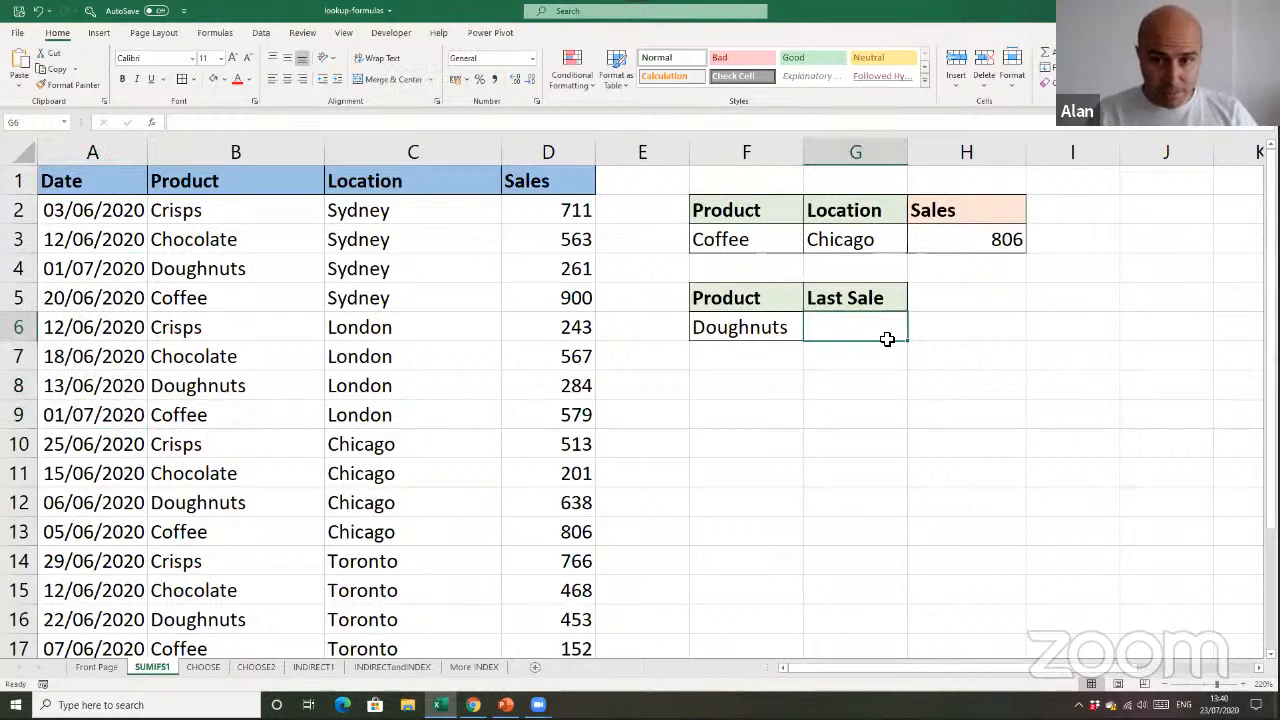
type("=max")
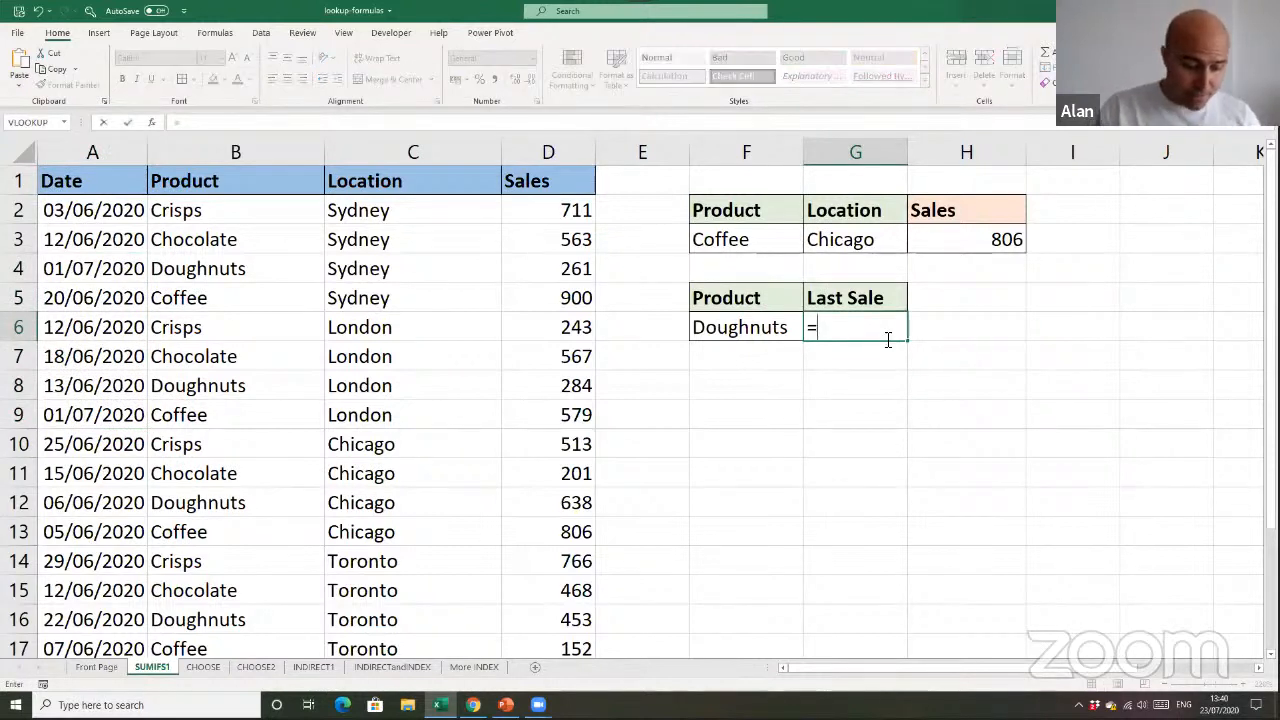
key("Down")
key("Down")
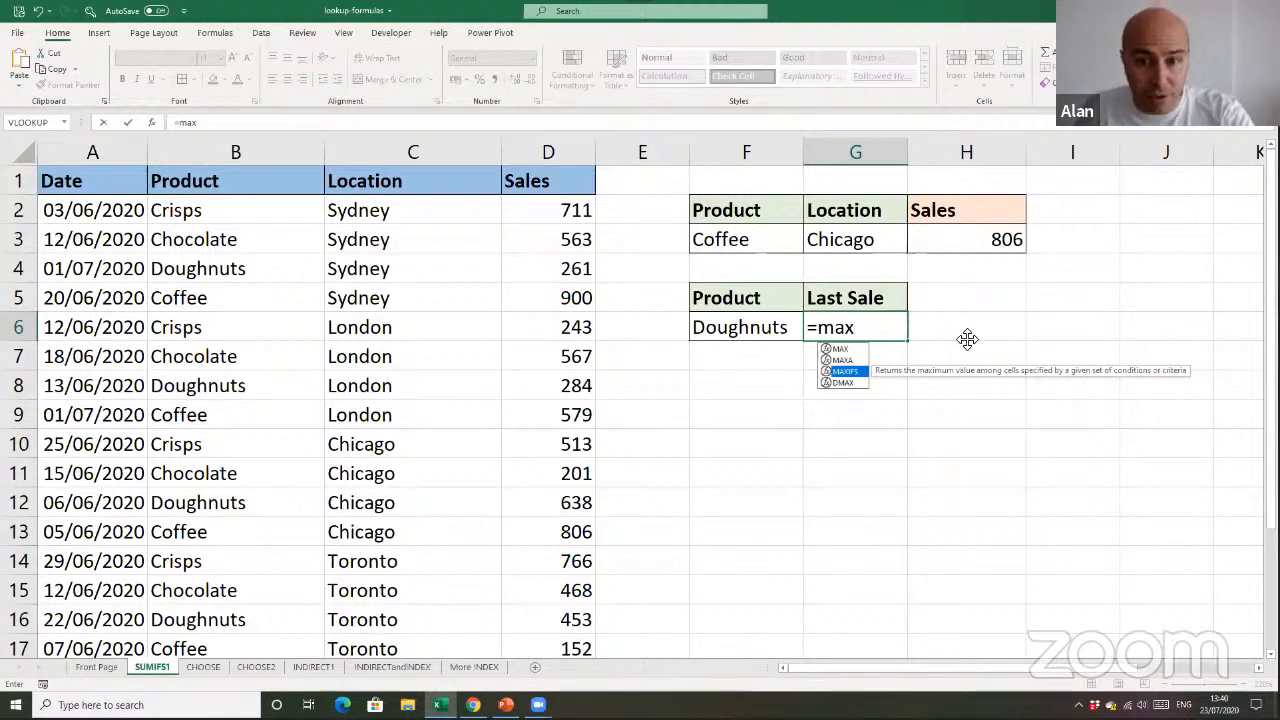
key("Tab")
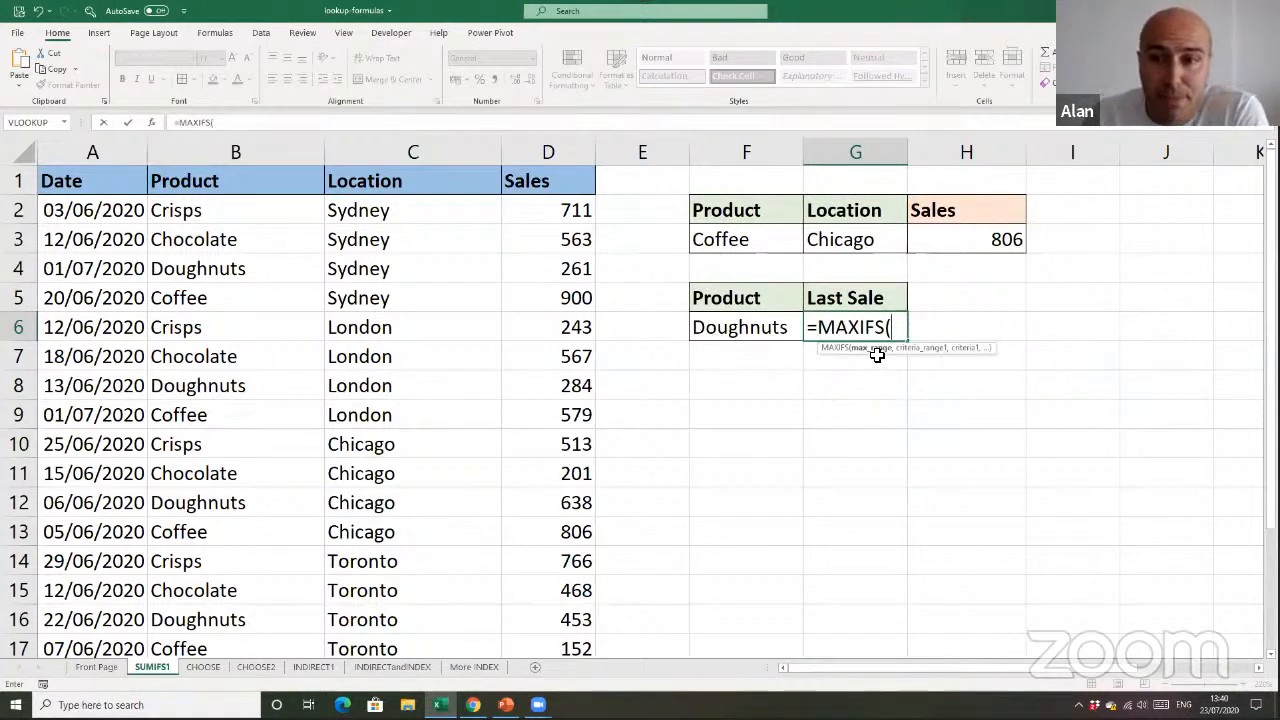
left_click(101, 170)
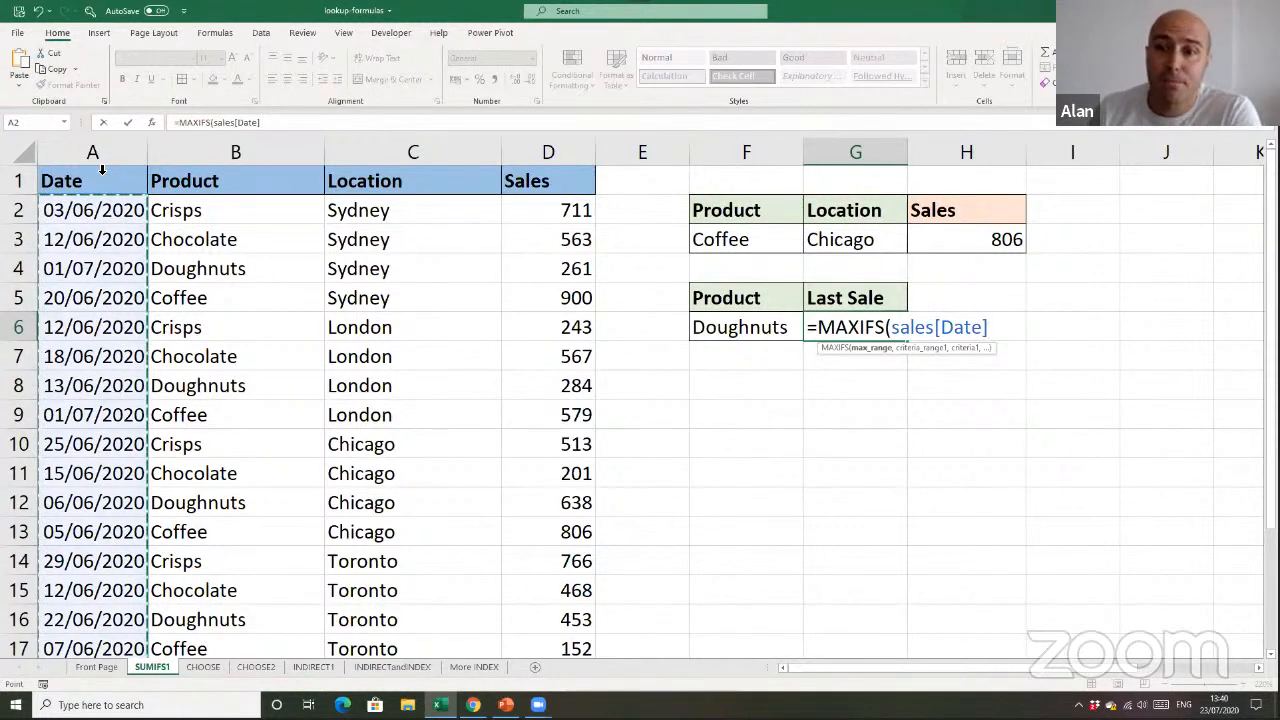
type(",")
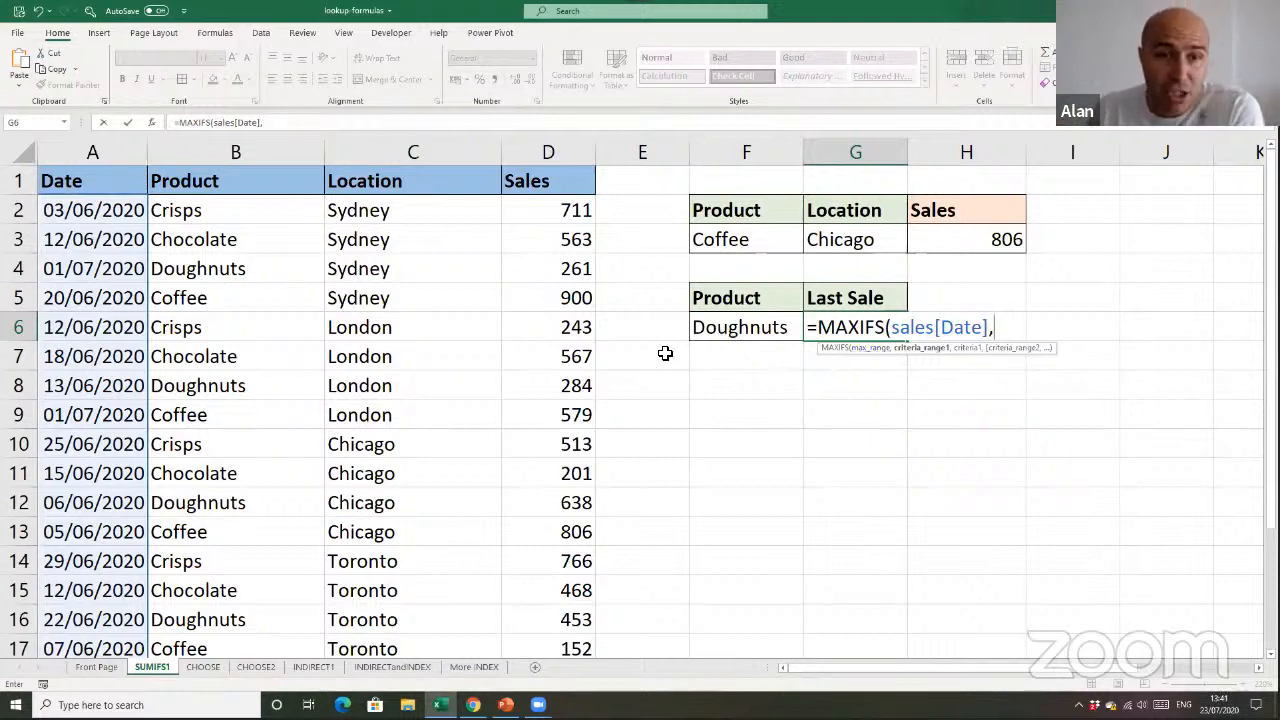
Add the MAXIFS condition matching sales[Product] against the product in F6, and commit the formula
left_click(286, 175)
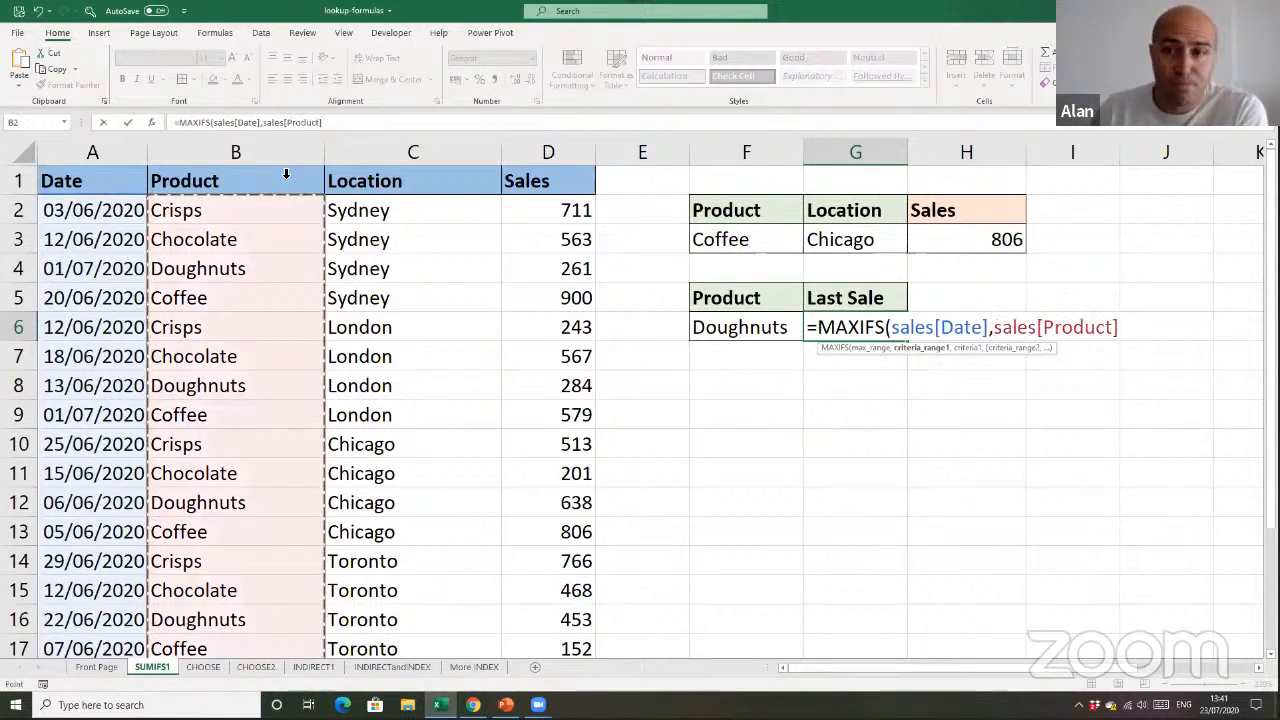
type(",")
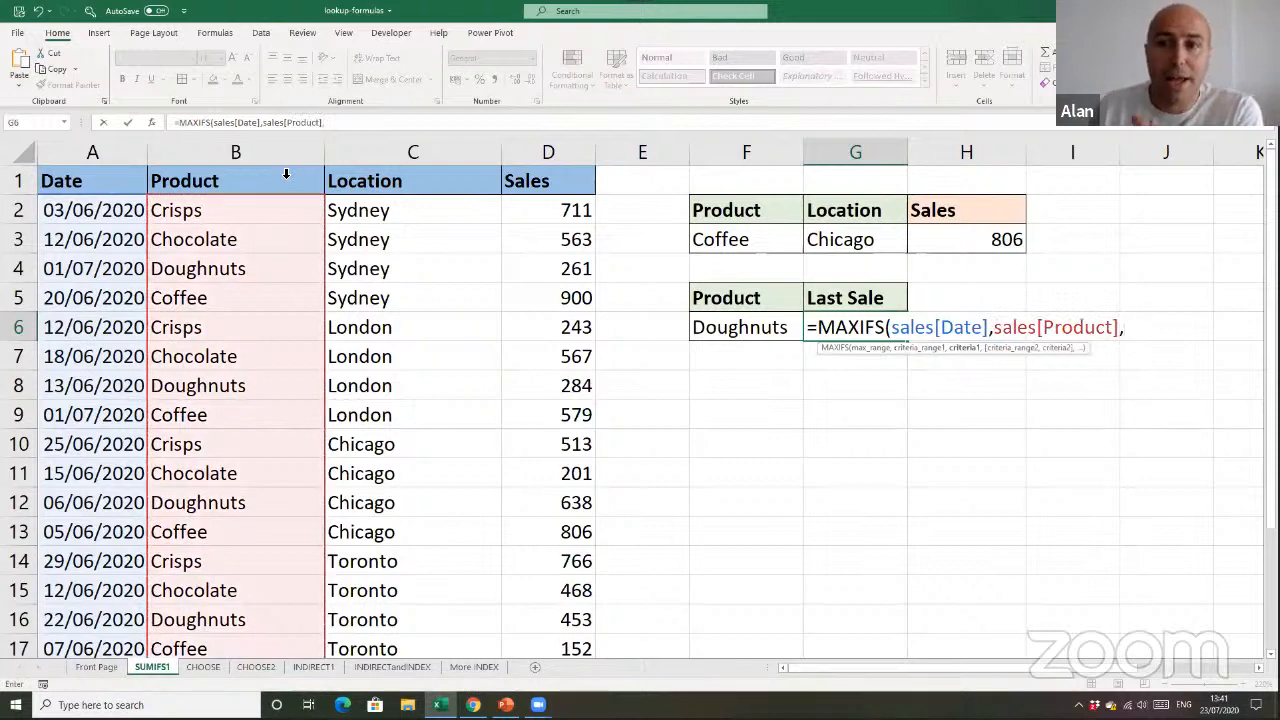
left_click(748, 327)
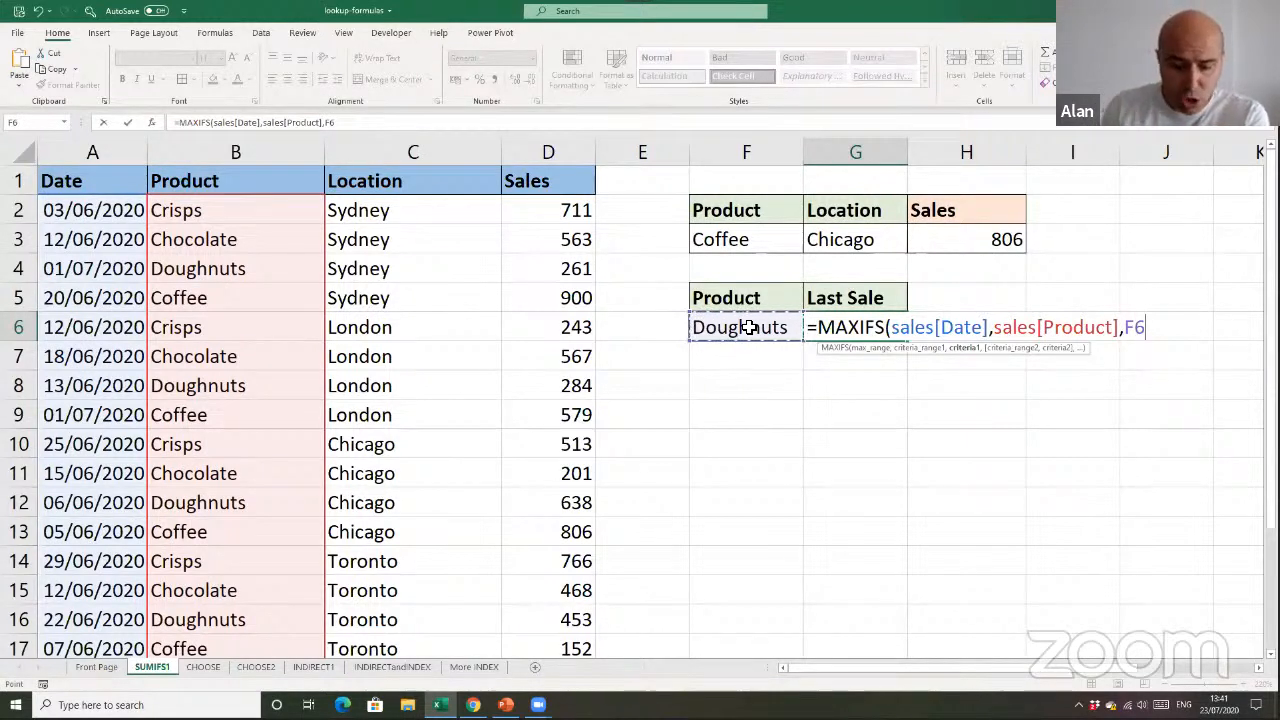
type(")")
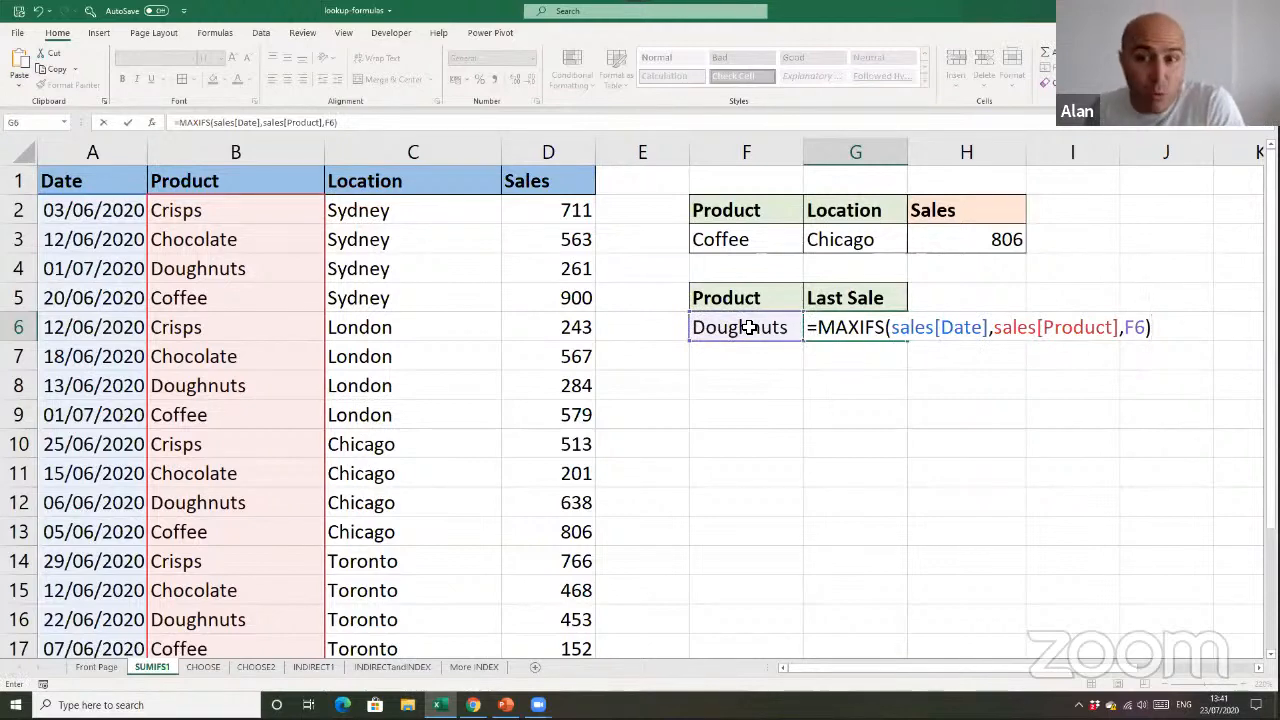
key("Return")
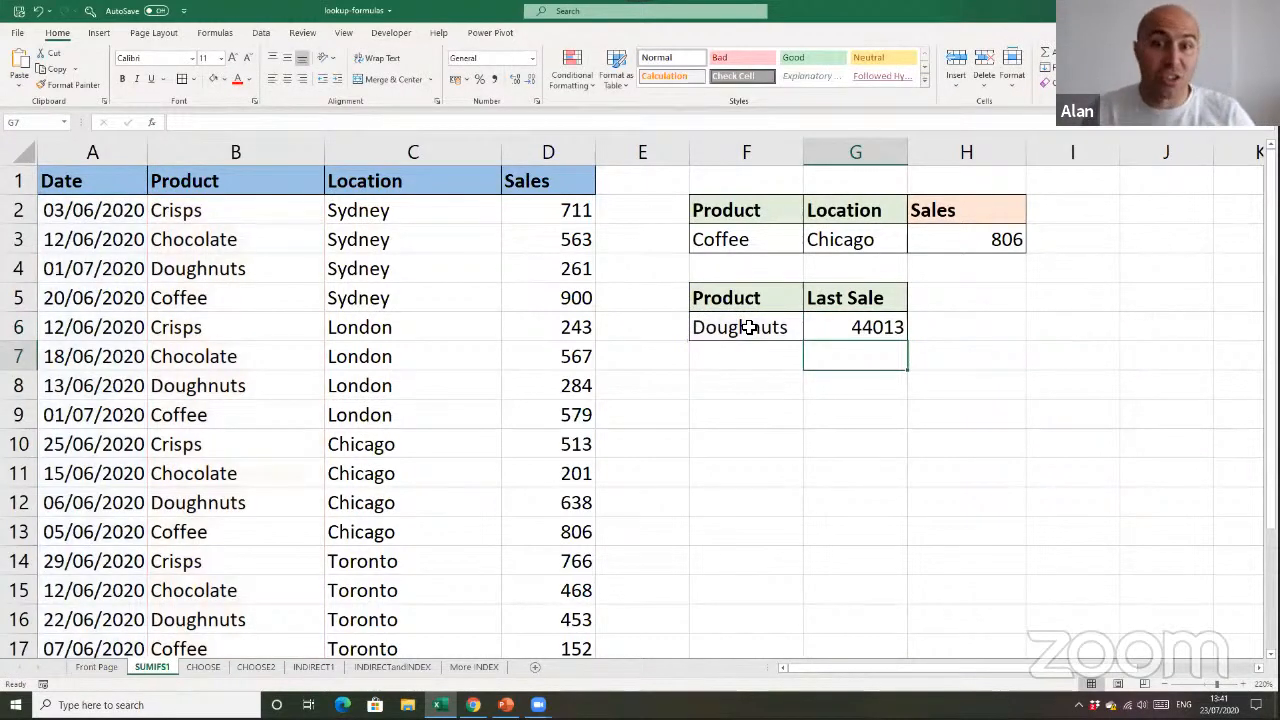
Format the Last Sale cell G6 as a Short Date and widen column G to fit the date
left_click(855, 328)
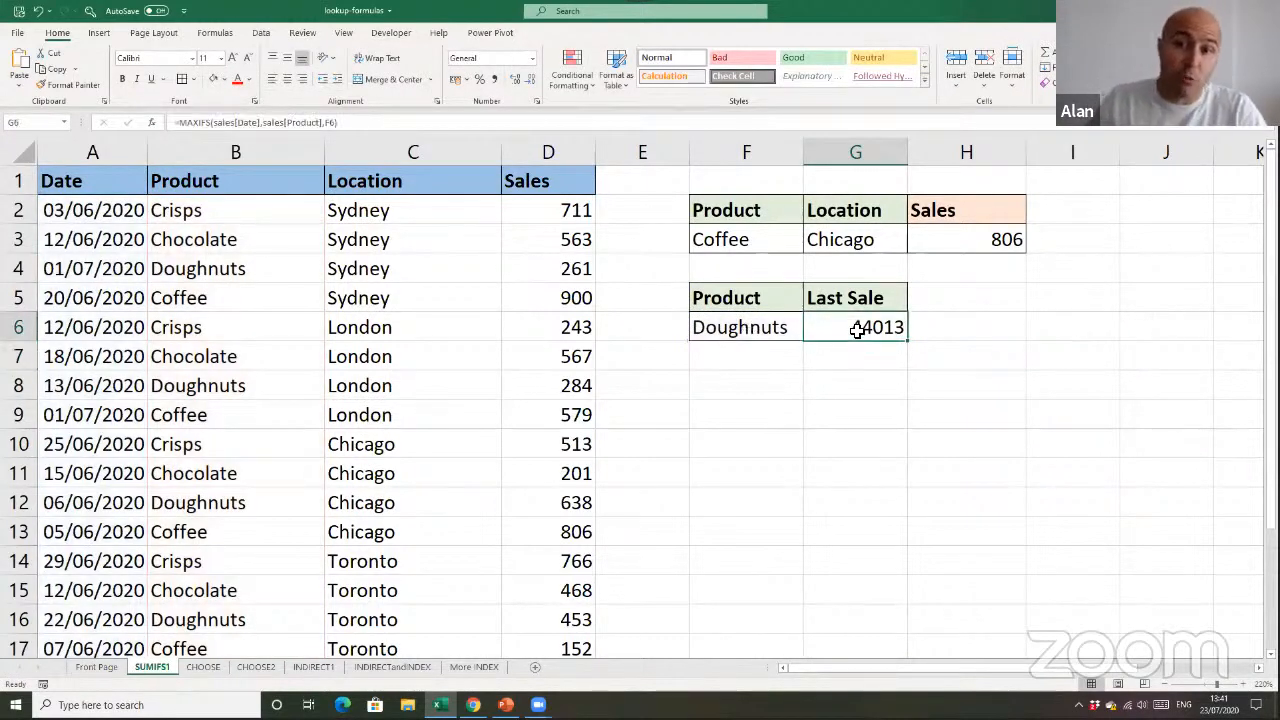
left_click(532, 58)
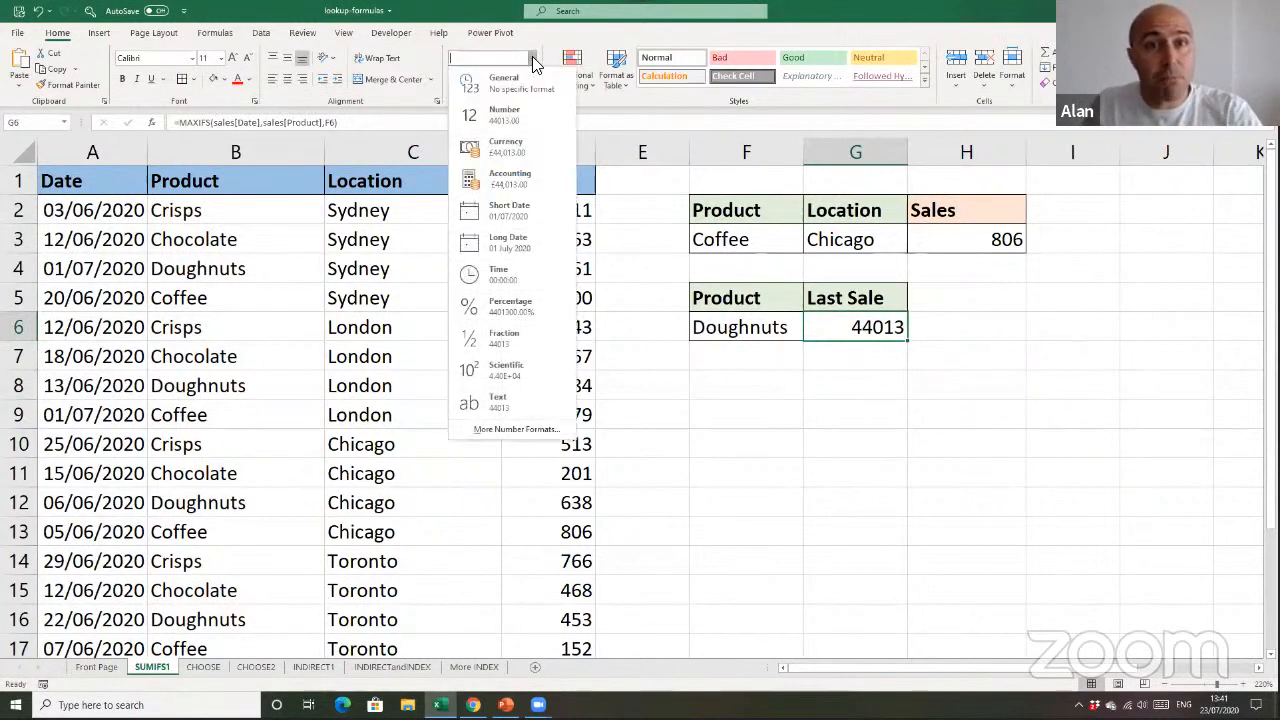
left_click(530, 208)
left_click_drag(906, 158, 922, 226)
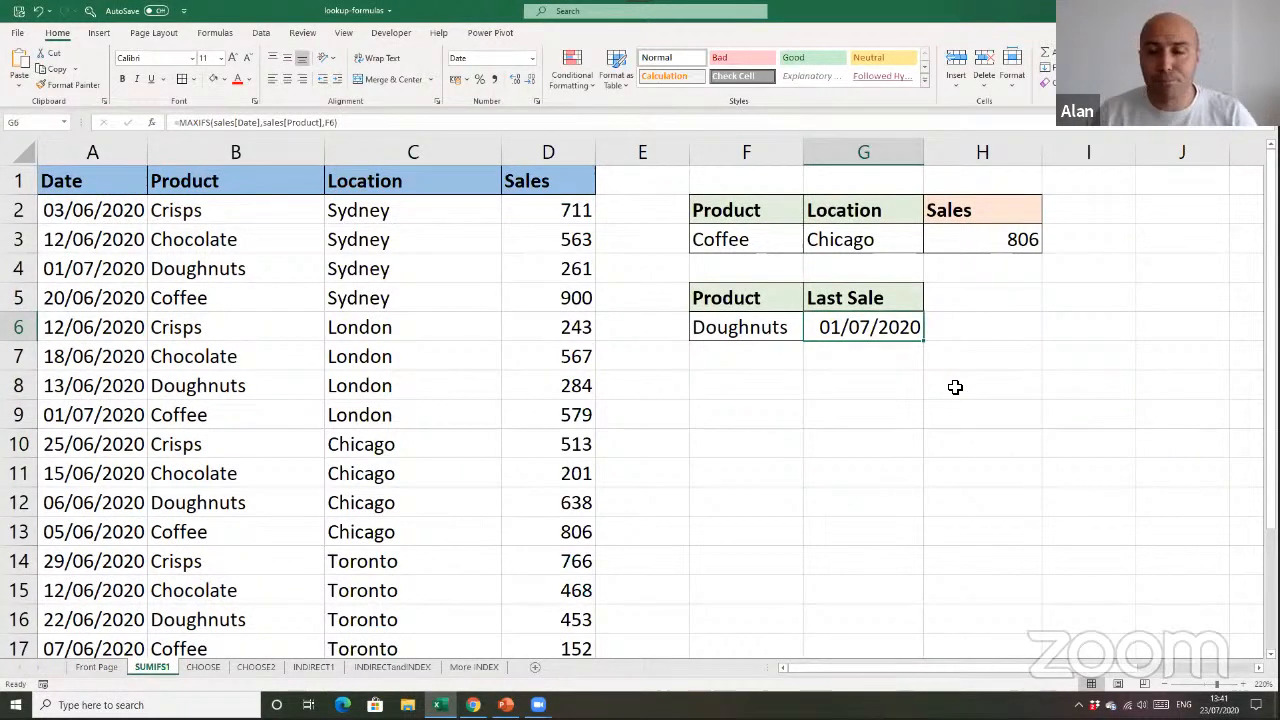
Set the number format of the Last Sale cell G6 back to General
left_click_drag(977, 297, 977, 339)
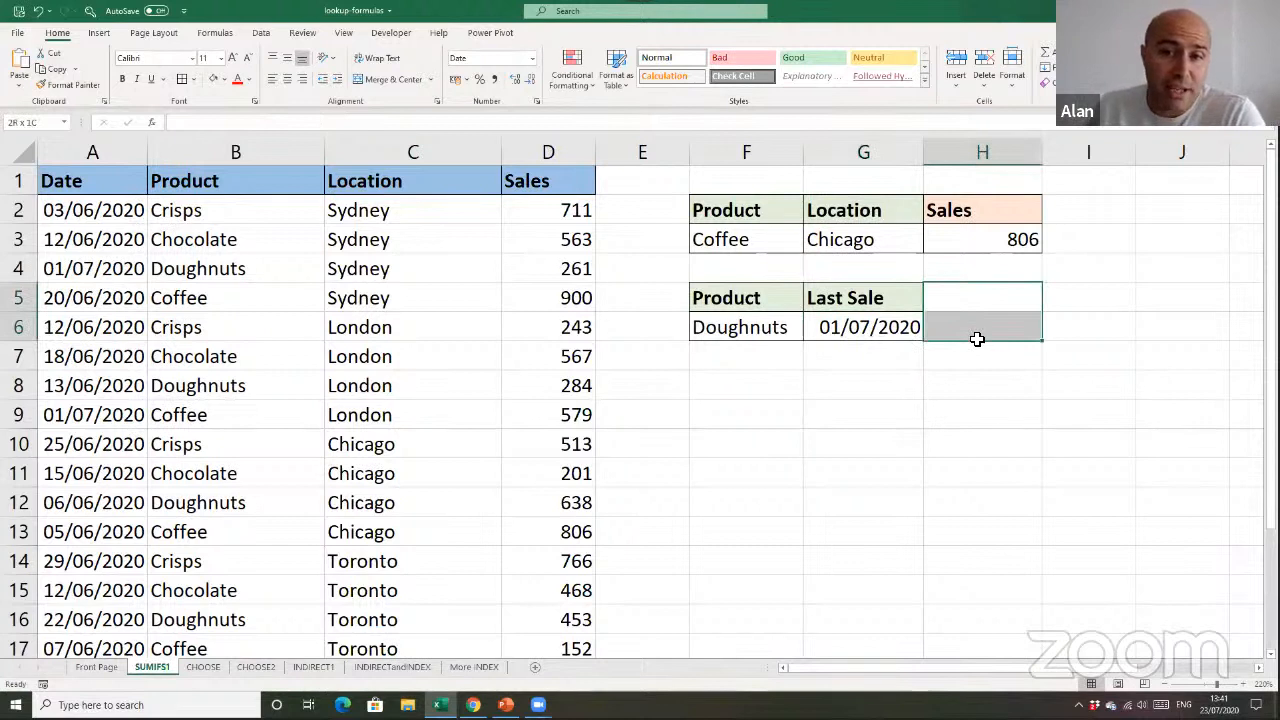
left_click_drag(977, 339, 979, 342)
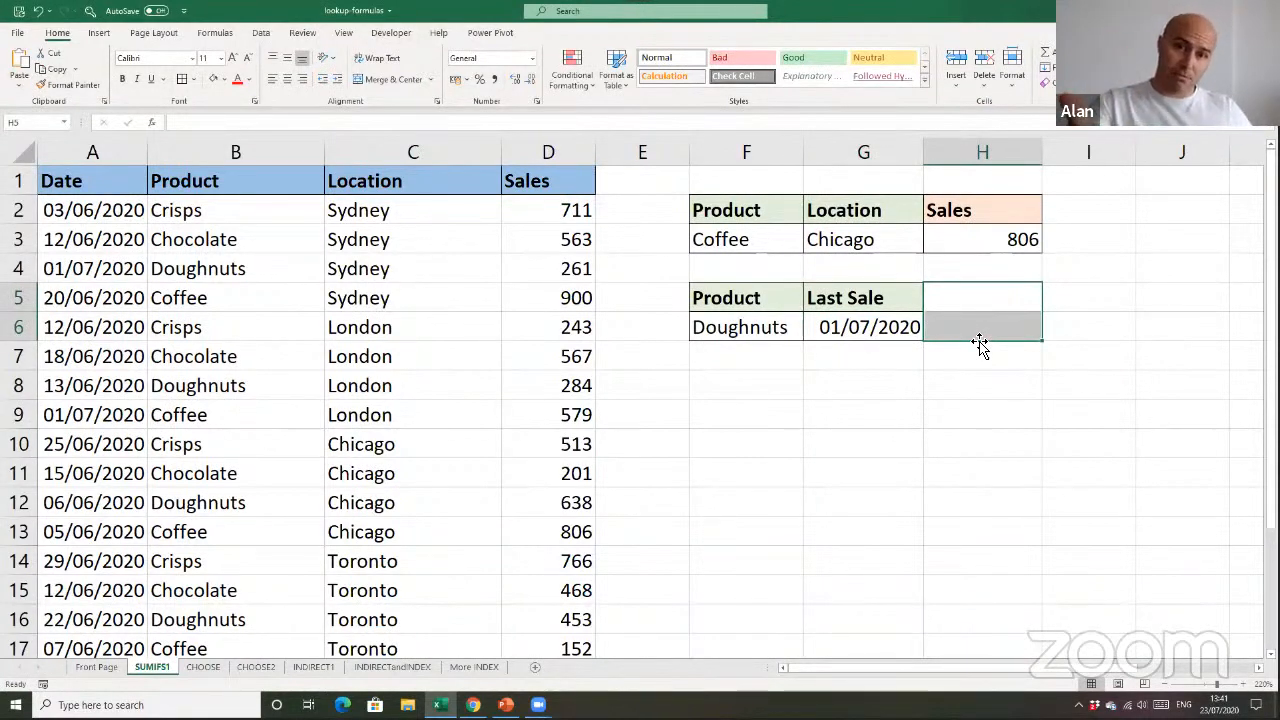
left_click(913, 331)
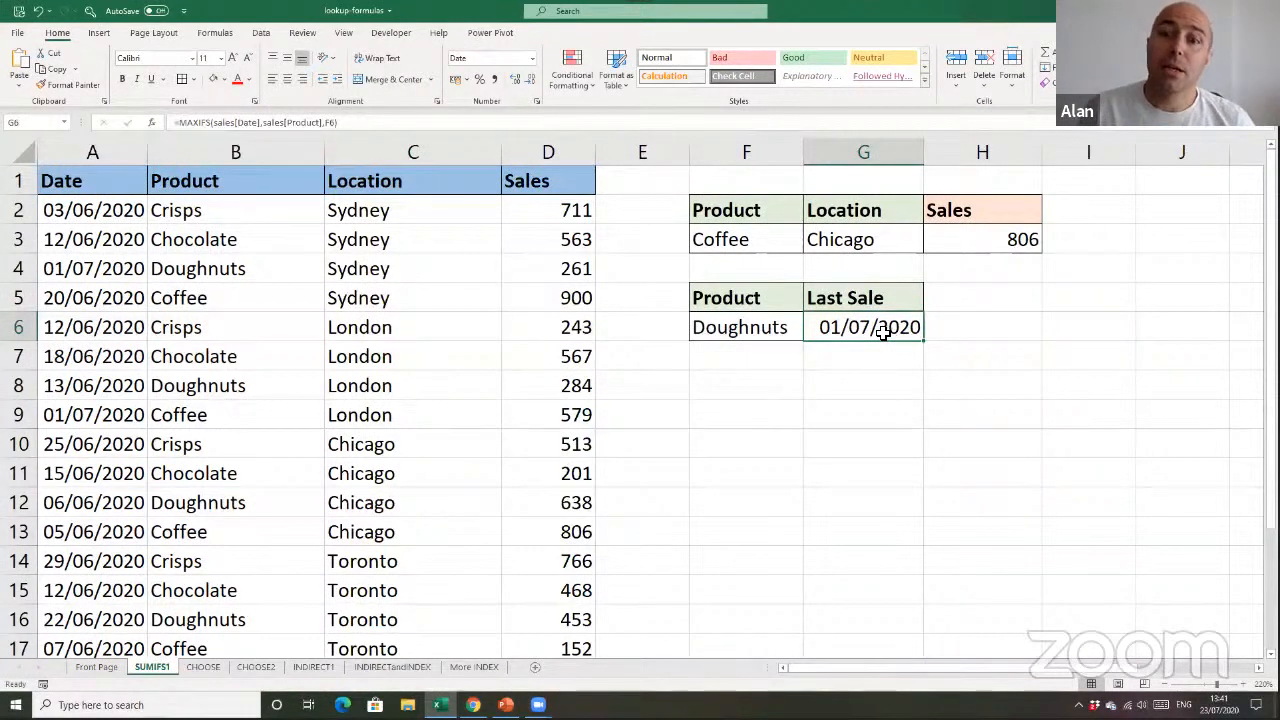
left_click(533, 60)
left_click(526, 88)
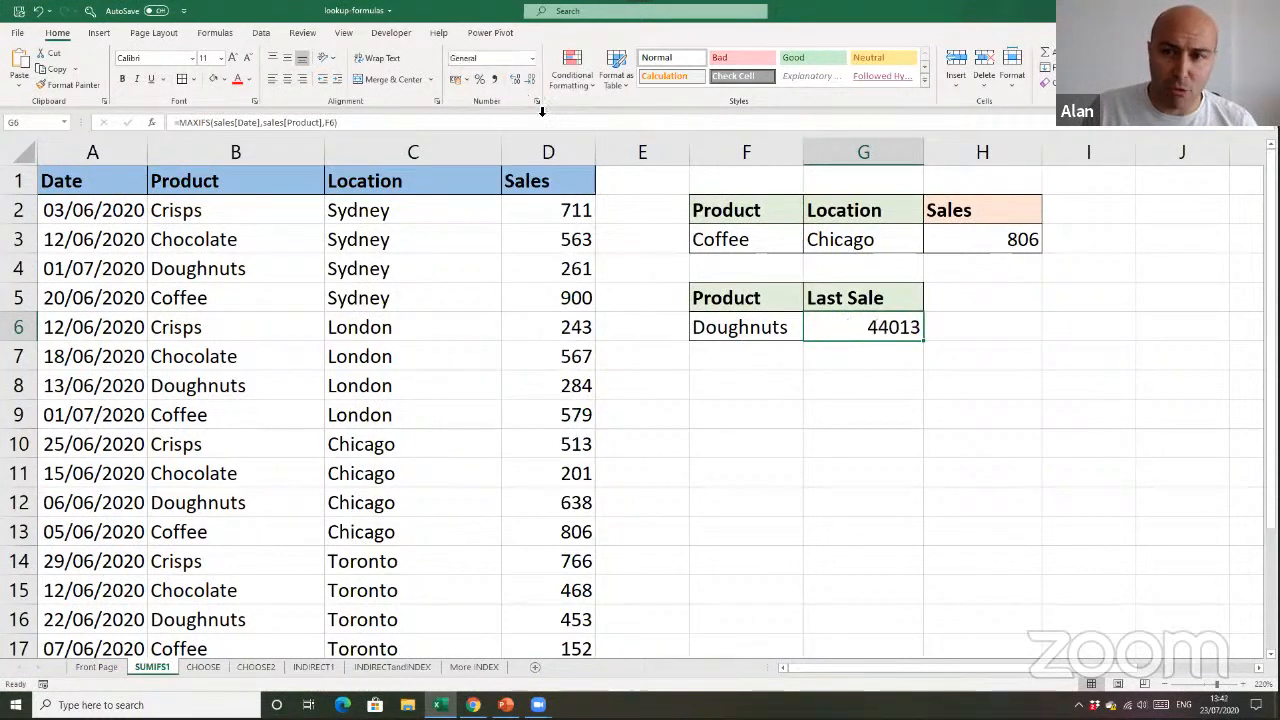
Nest the existing MAXIFS in G6 inside a SUMIFS function with sales[Sales] as its sum range
double_click(868, 333)
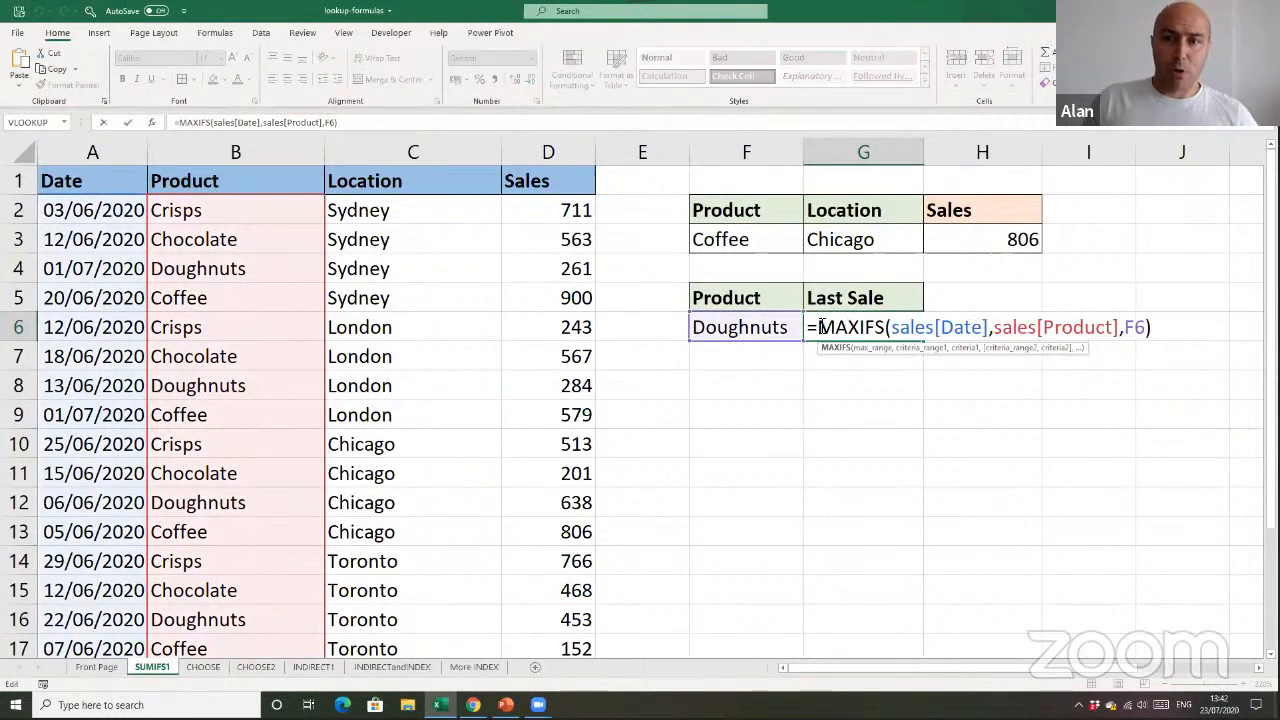
left_click(822, 330)
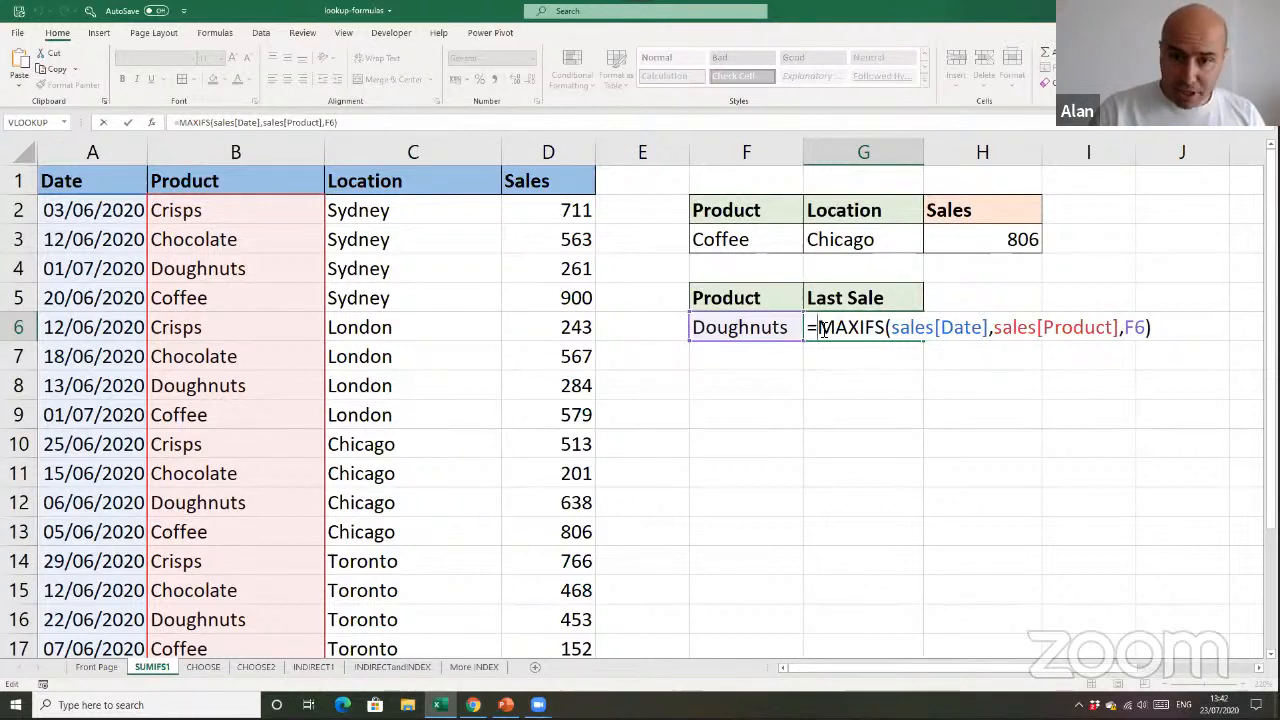
type("sumif")
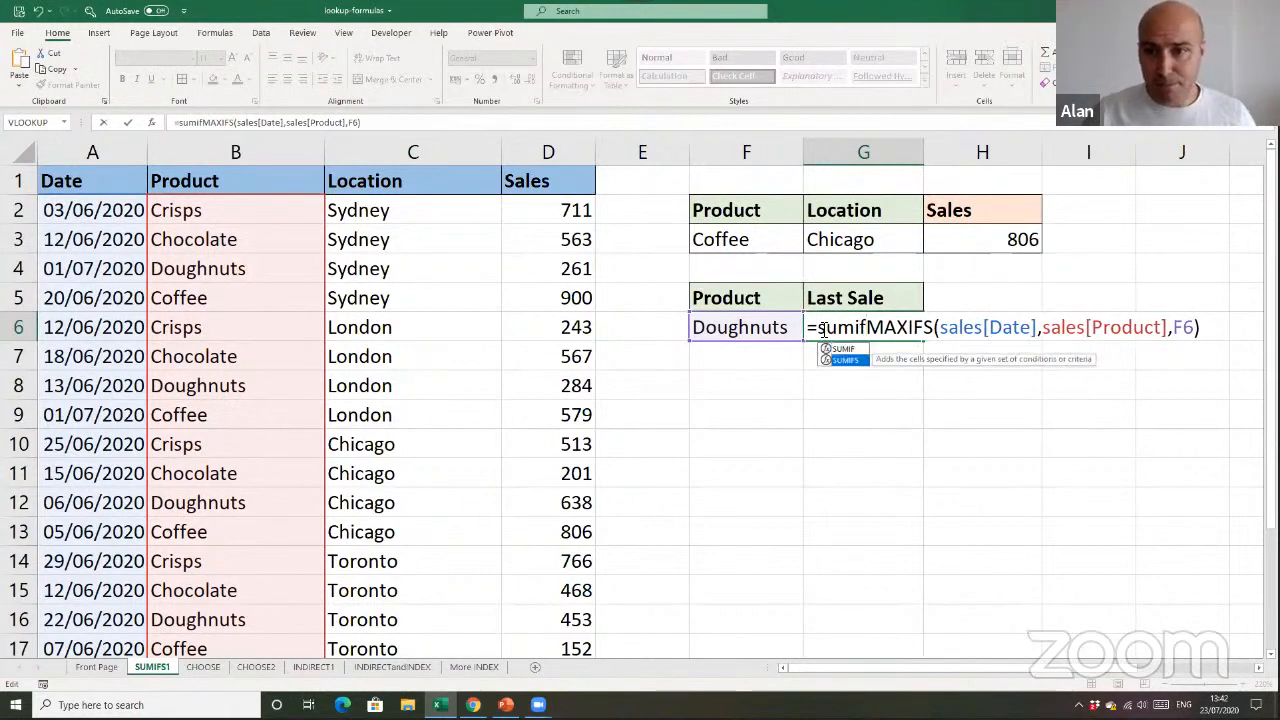
key("Tab")
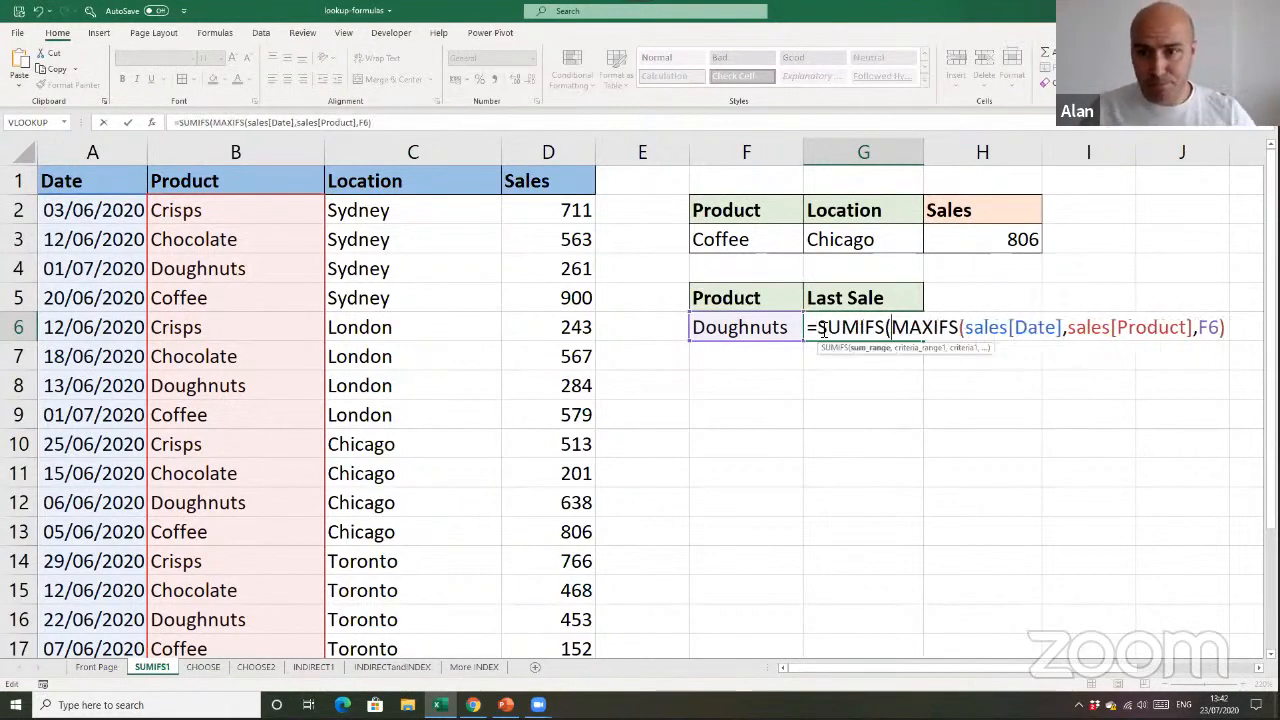
left_click(558, 168)
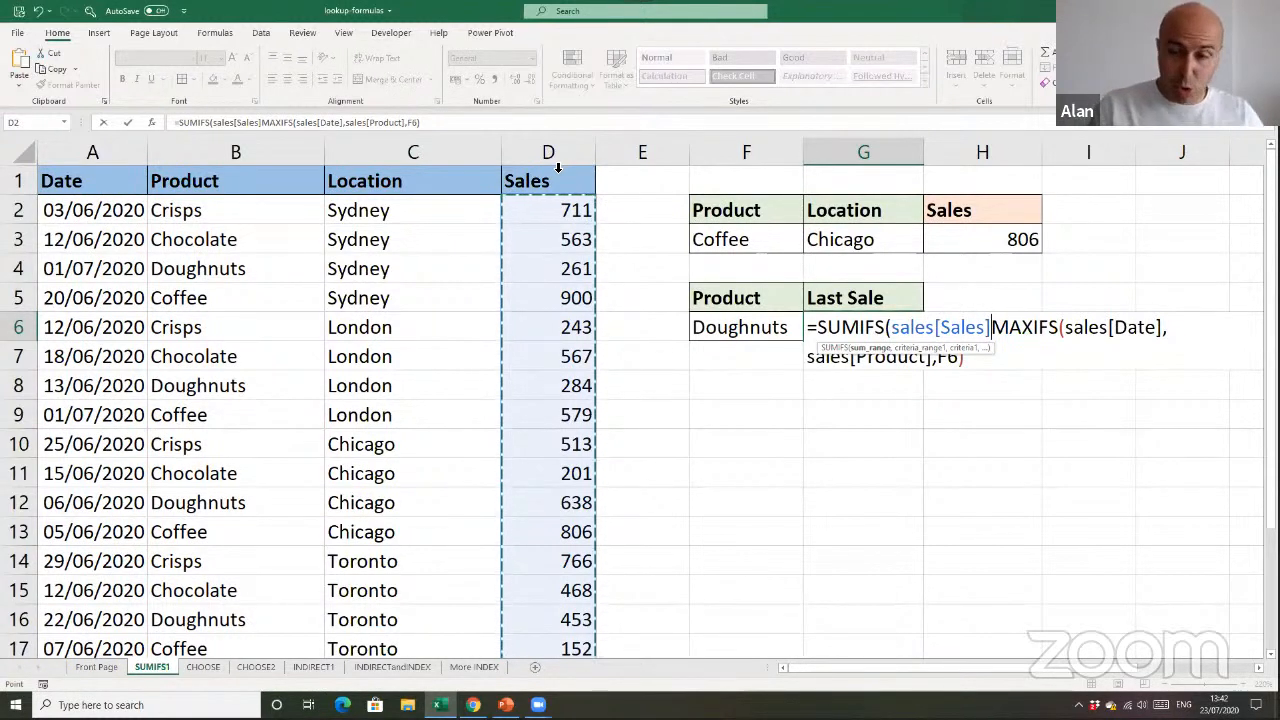
type(",")
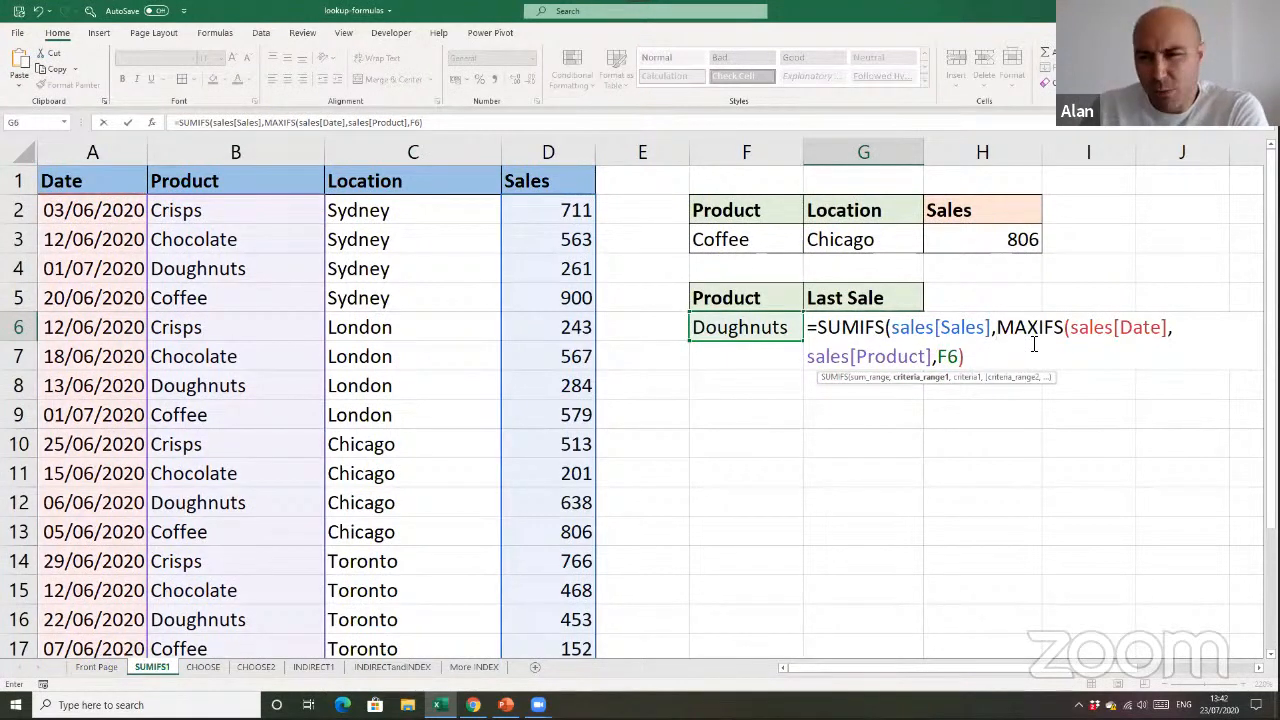
Add sales[Date] as the first SUMIFS criteria range in G6, with the existing MAXIFS expression as its criterion
left_click(101, 176)
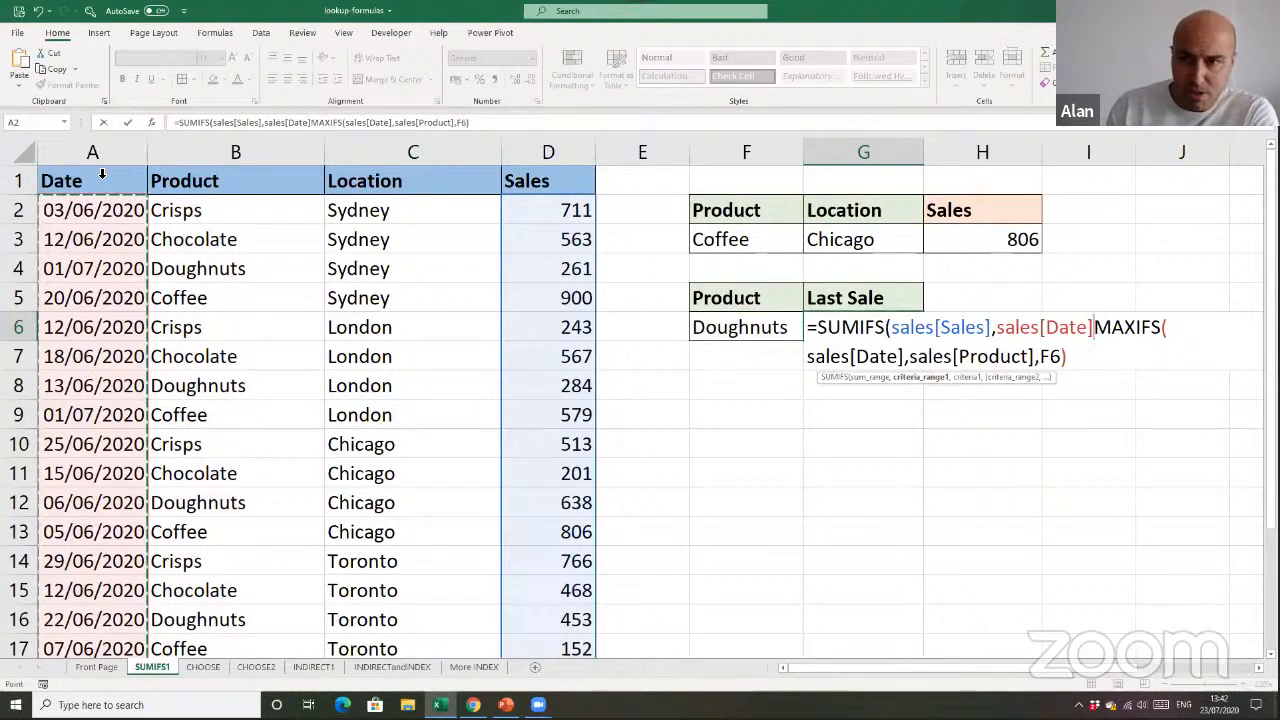
type(",")
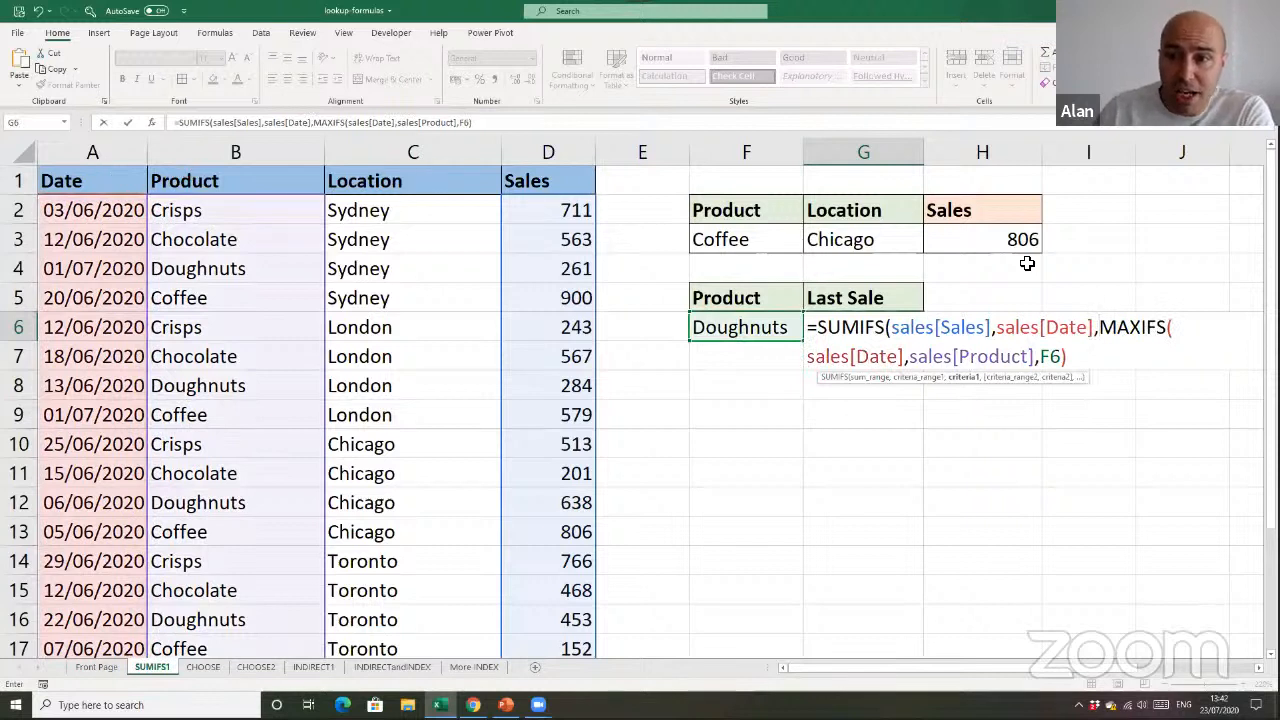
left_click_drag(1099, 327, 1090, 368)
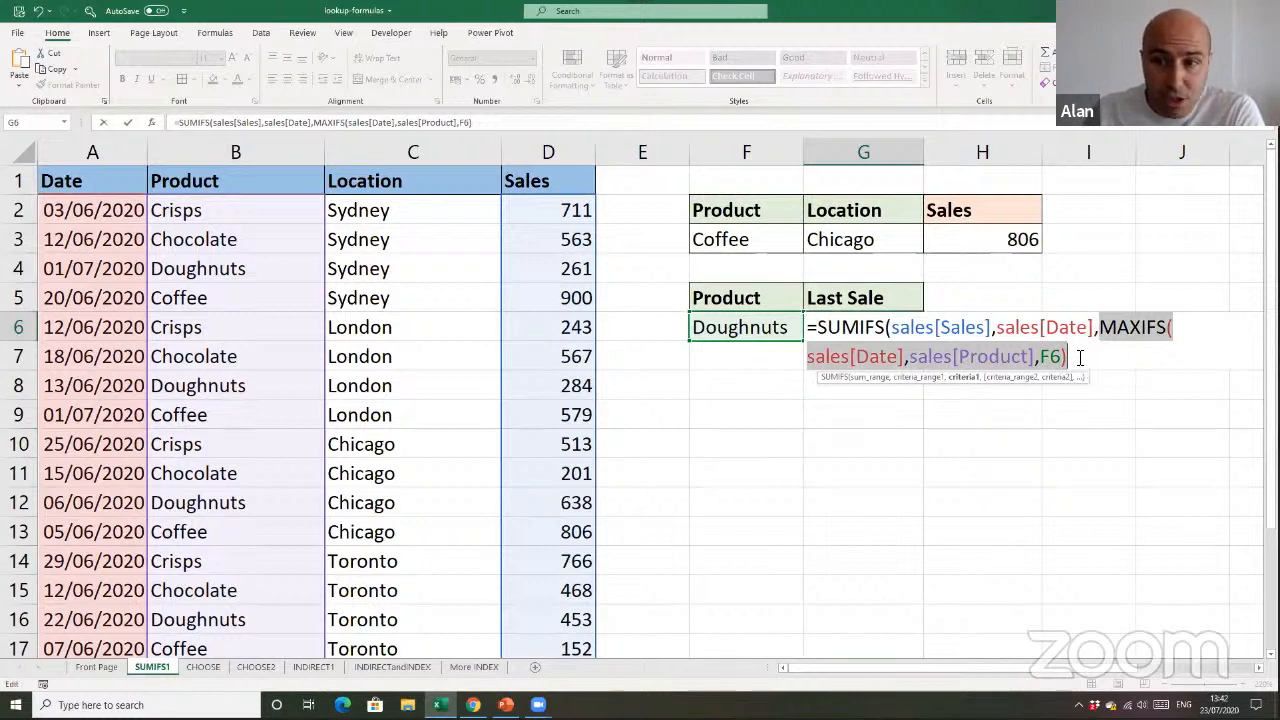
left_click(1080, 357)
type(",")
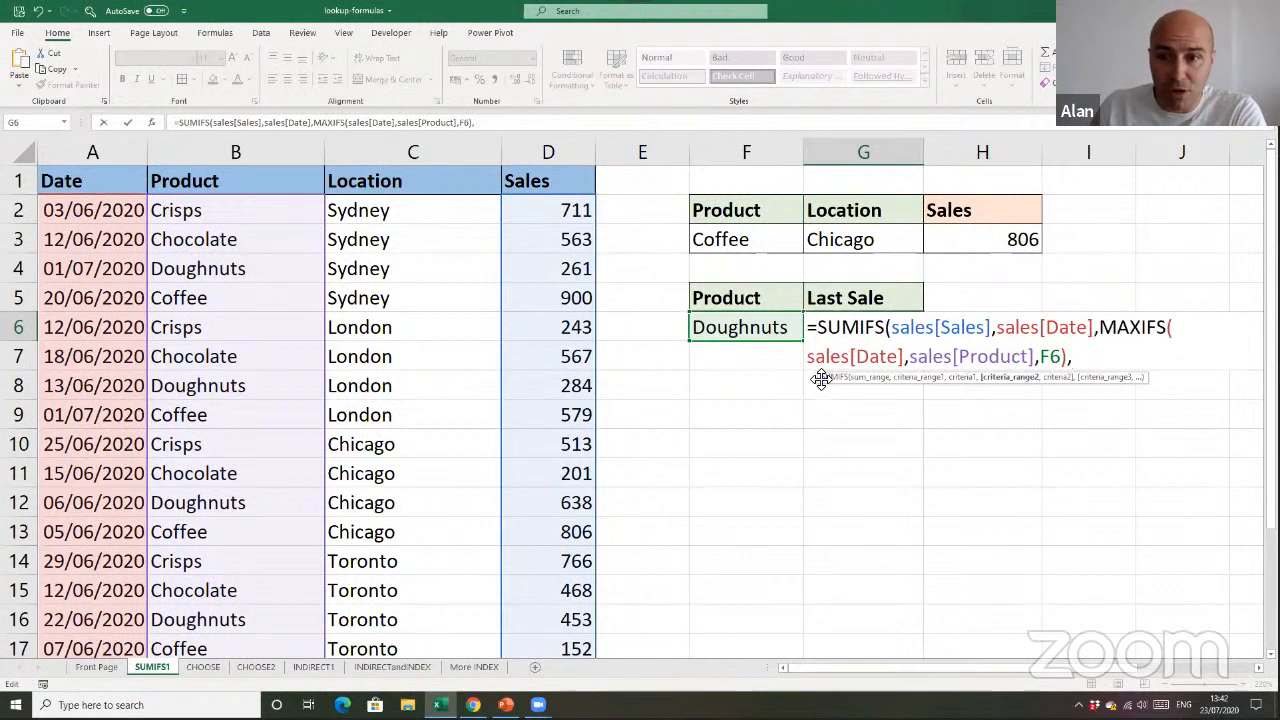
Add a second SUMIFS condition matching sales[Product] against the product in F6, and commit the G6 formula
mouse_move(823, 377)
left_mouse_down()
mouse_move(831, 409)
mouse_move(795, 401)
mouse_move(817, 389)
left_mouse_up()
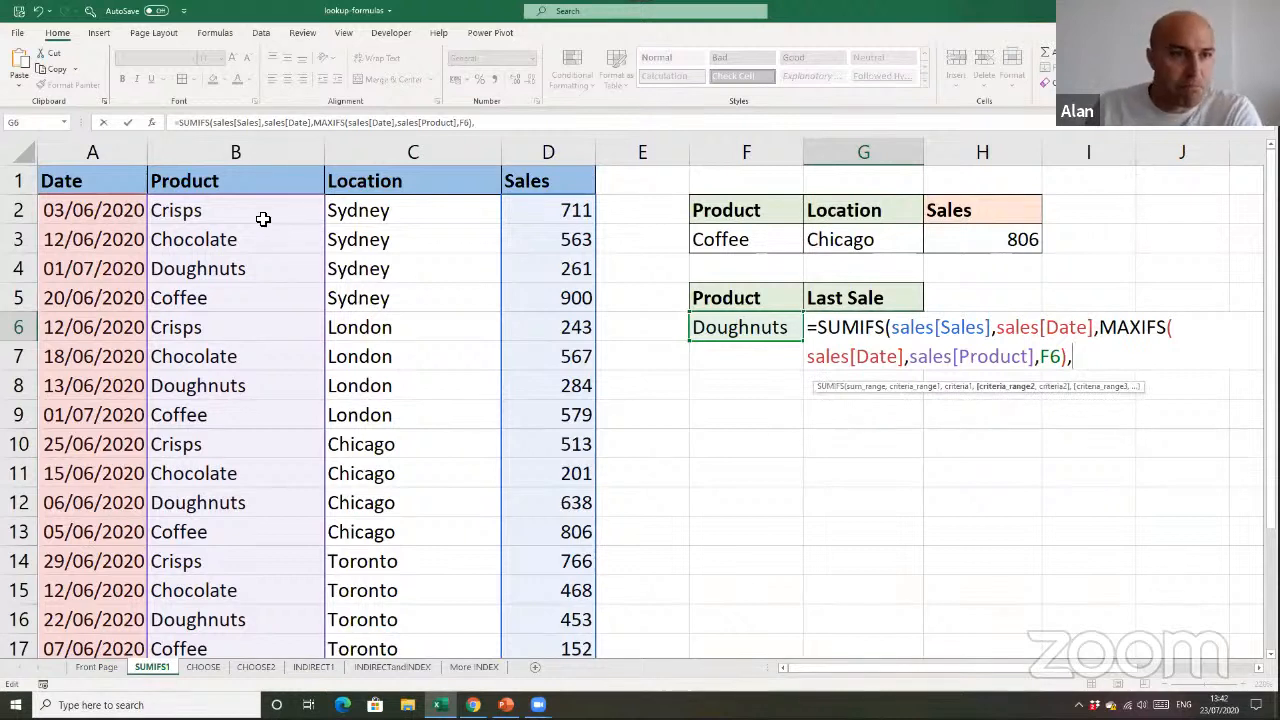
left_click(264, 172)
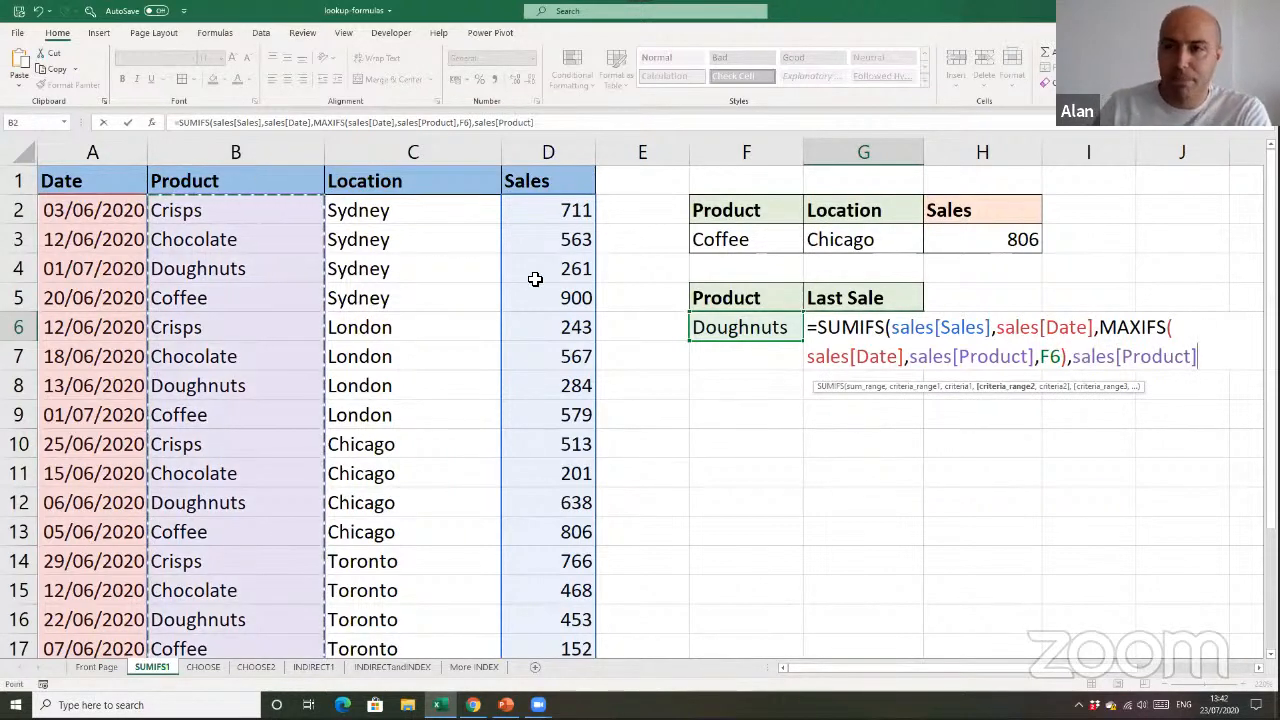
type(",")
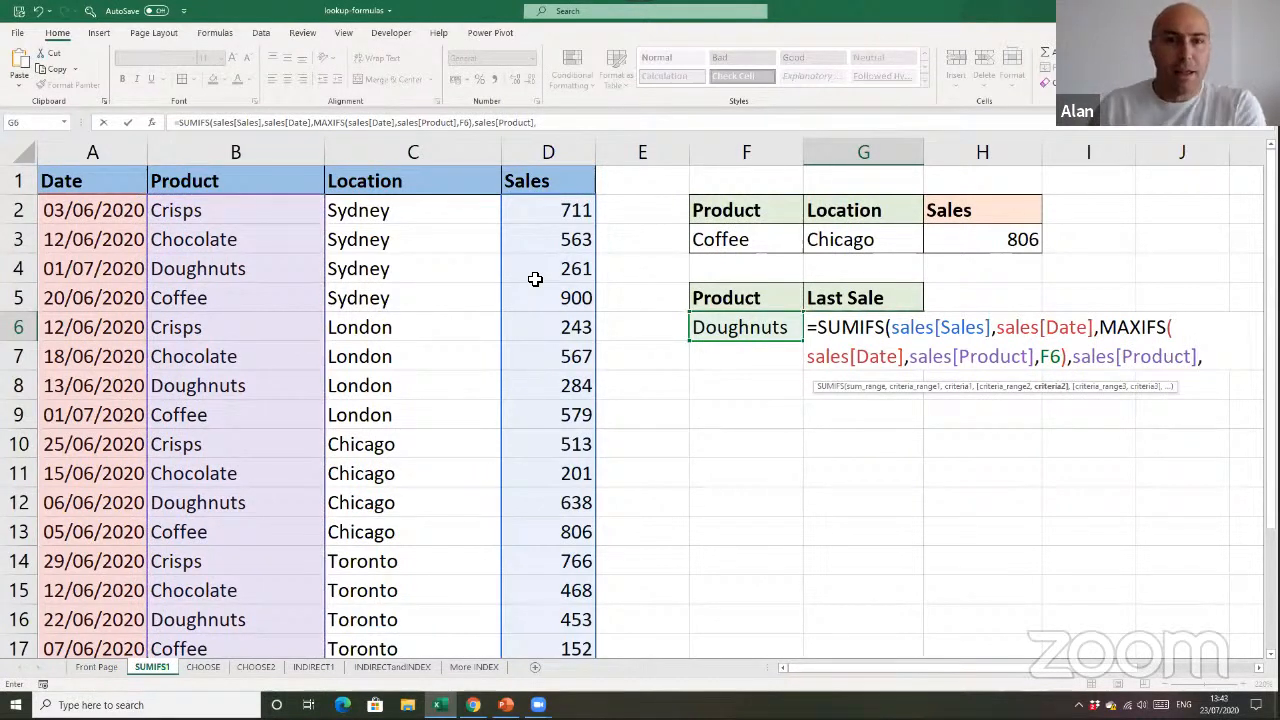
left_click(750, 333)
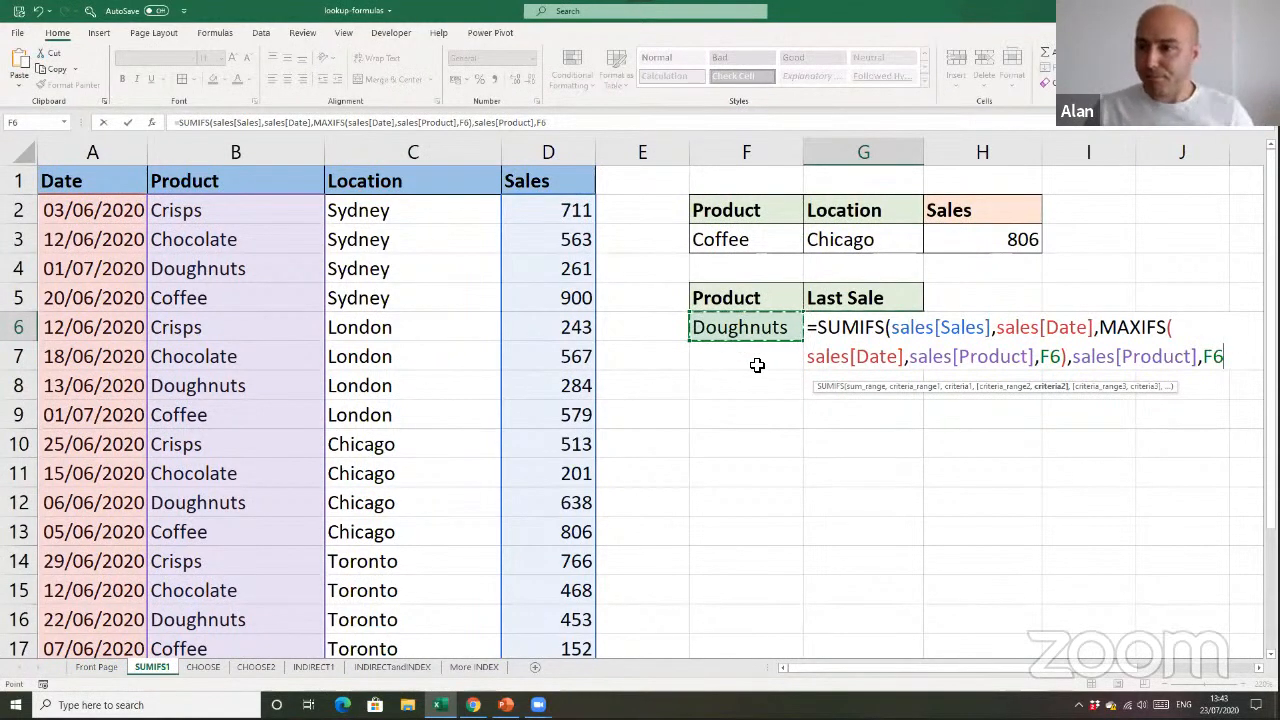
type(")")
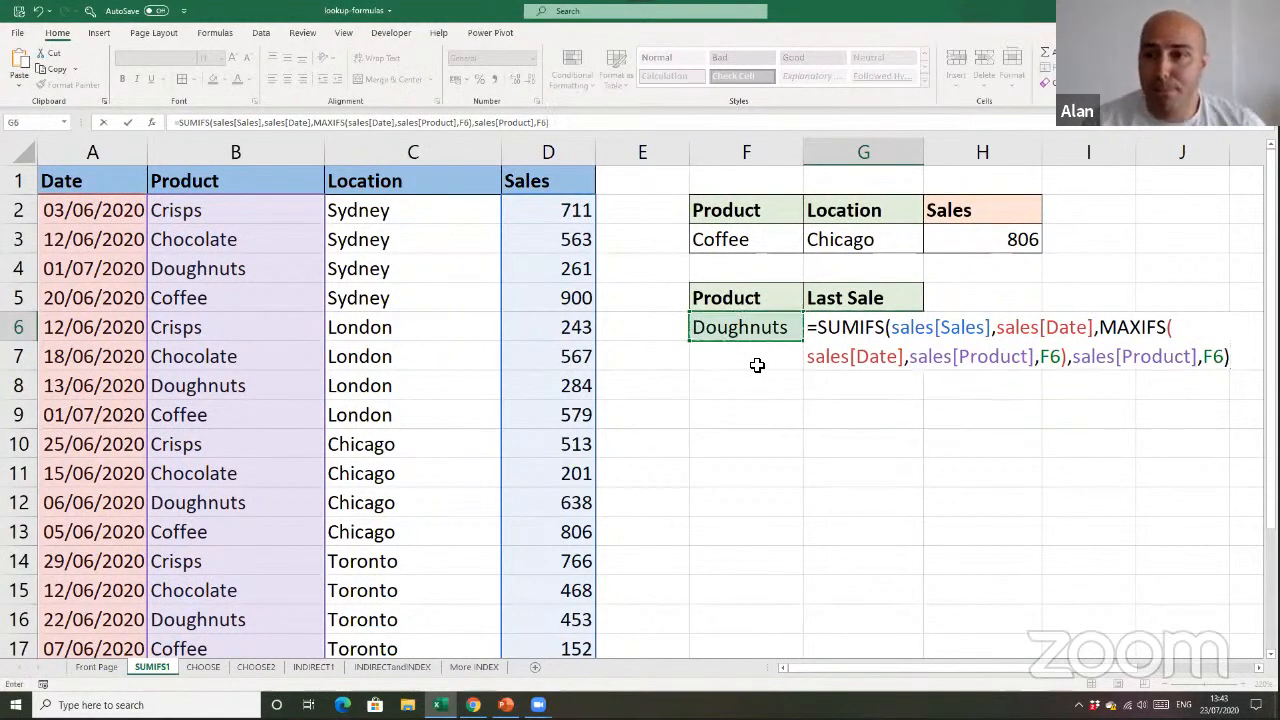
key("Return")
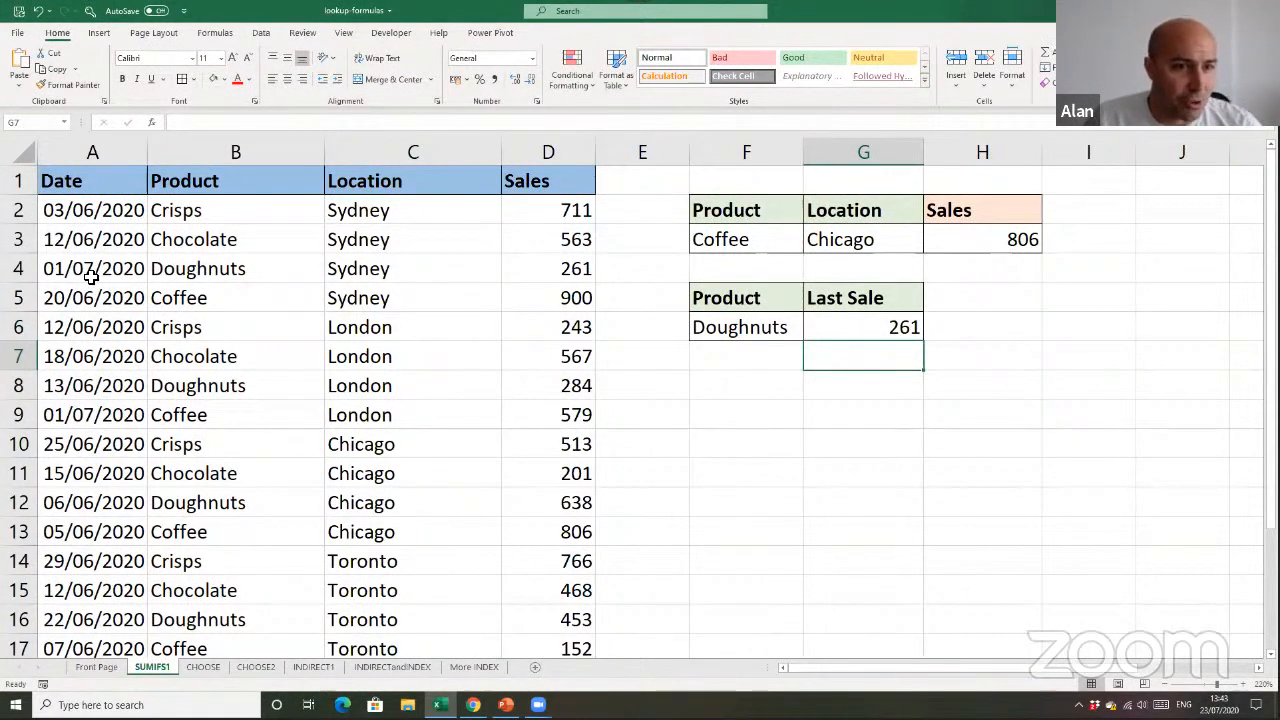
Check the Doughnuts result against the Sydney Doughnuts row in the table, and set the lookup product in F6 to Crisps
left_click(18, 278)
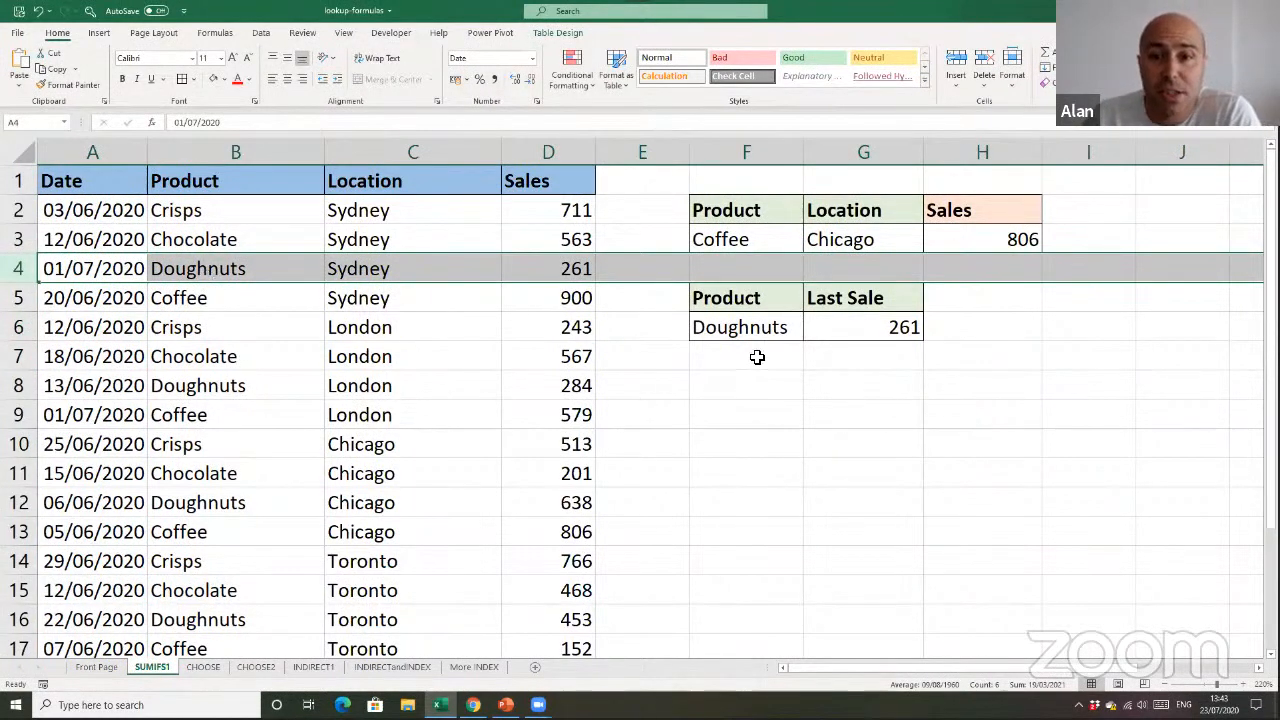
left_click(796, 334)
left_click(809, 334)
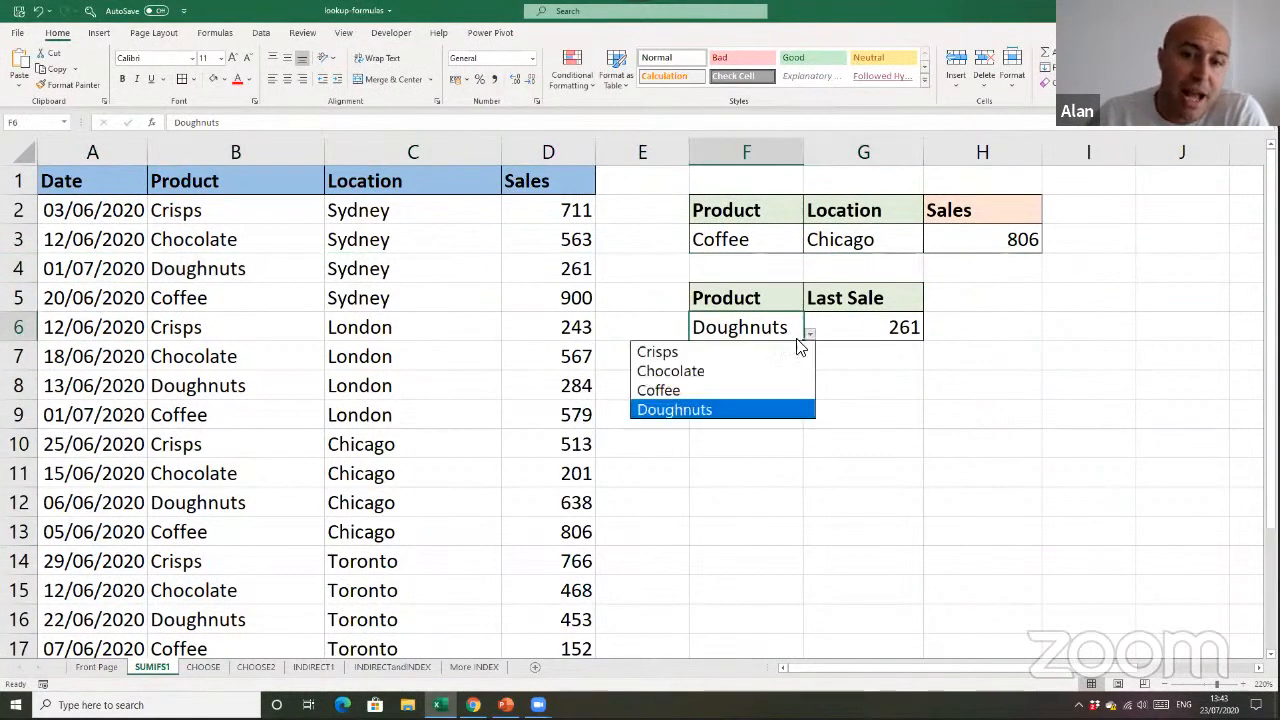
left_click(660, 352)
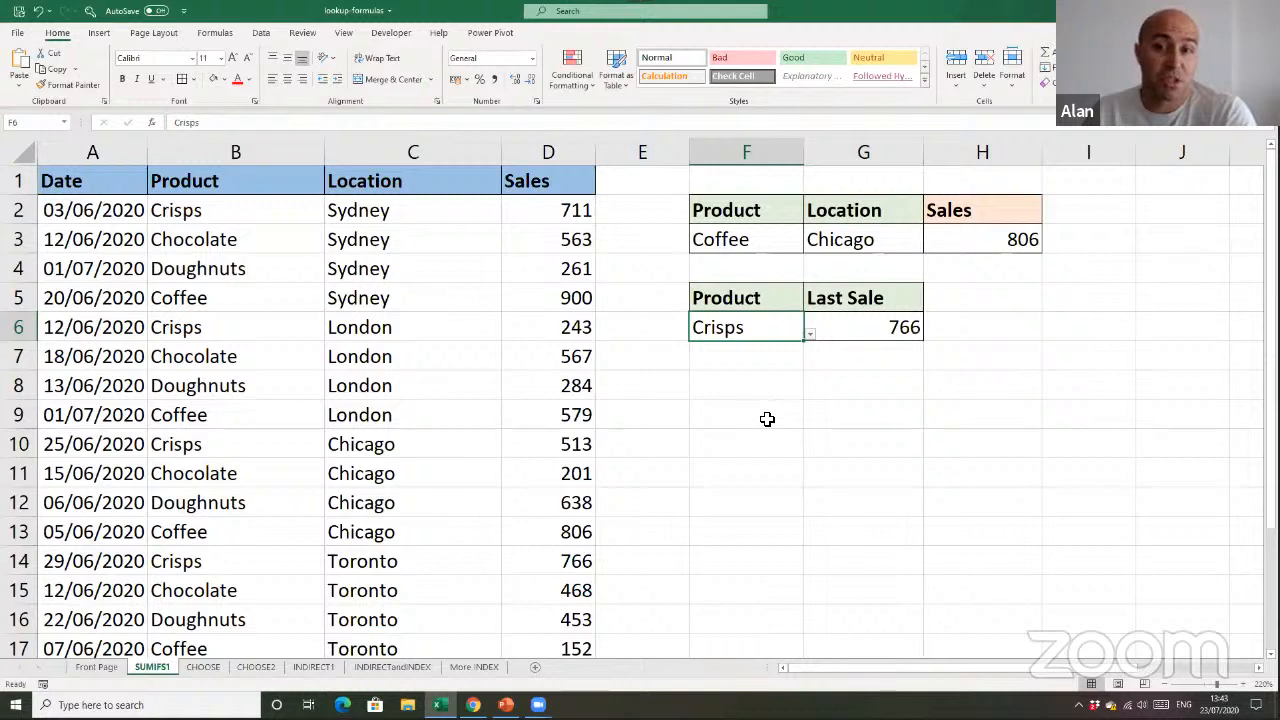
Compare the Crisps result in G6 with the Toronto Crisps row in the table
left_click(900, 328)
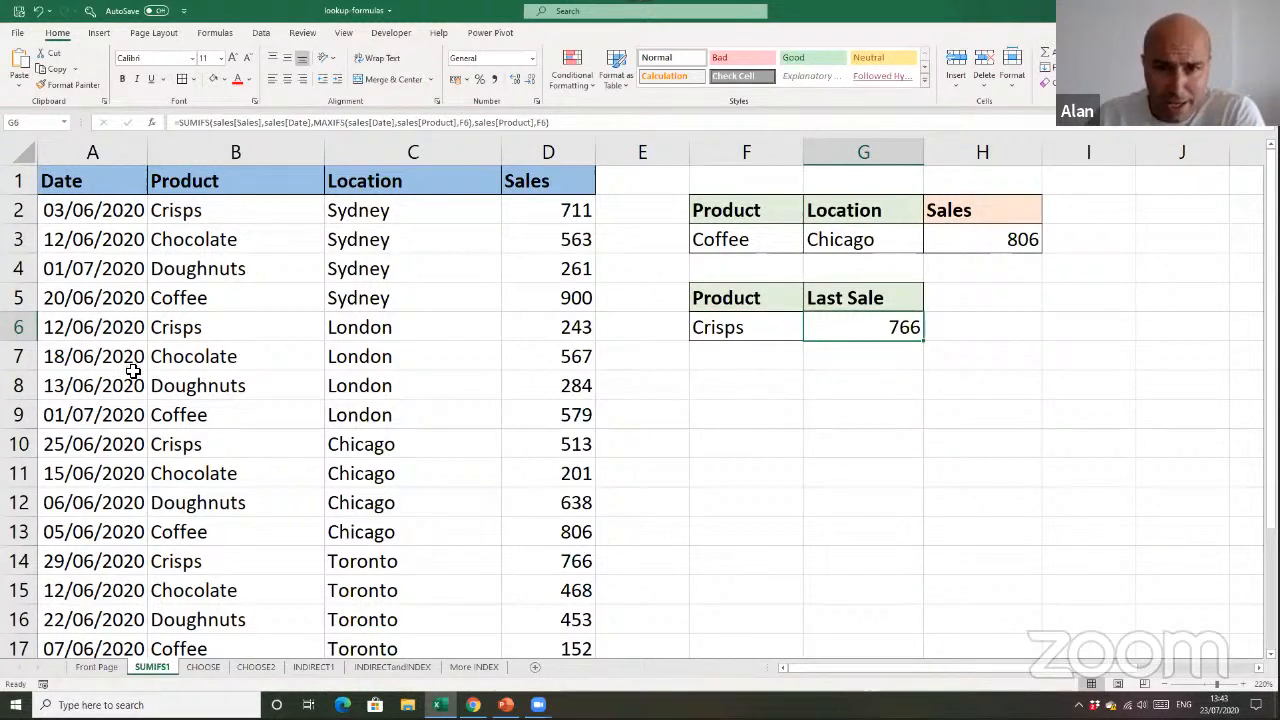
scroll(220, 446, "down", 1)
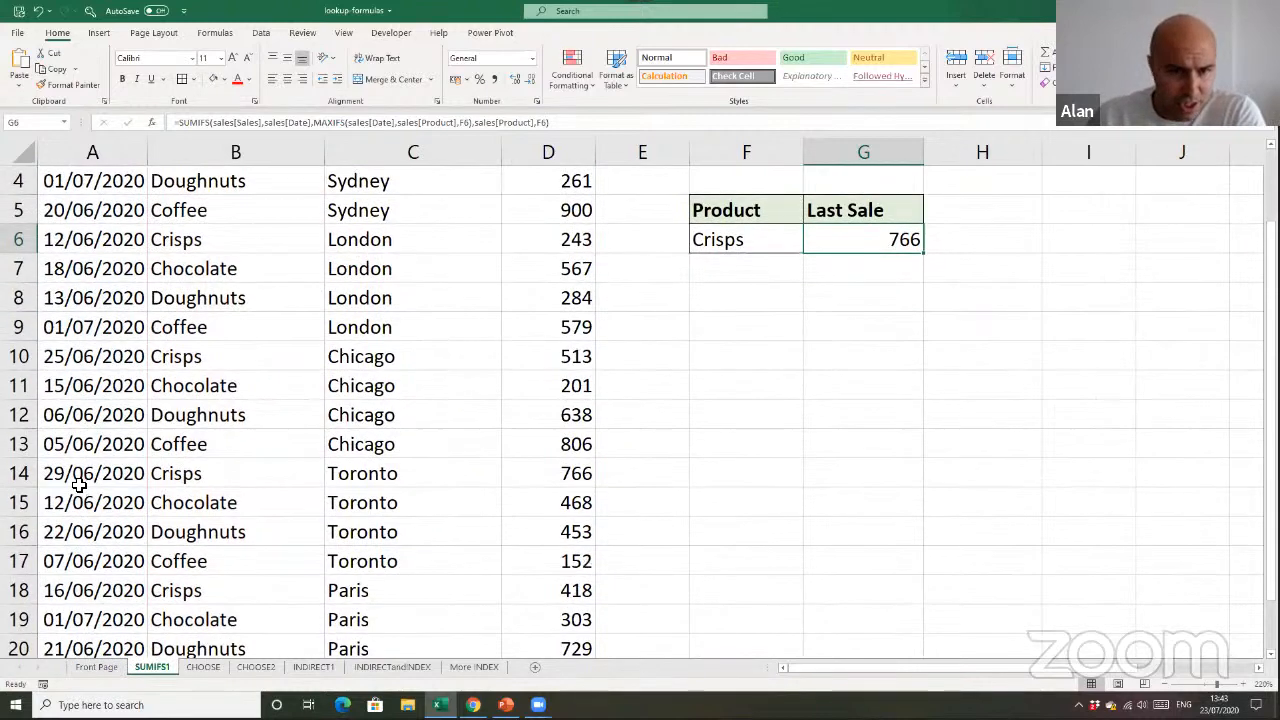
left_click(20, 476)
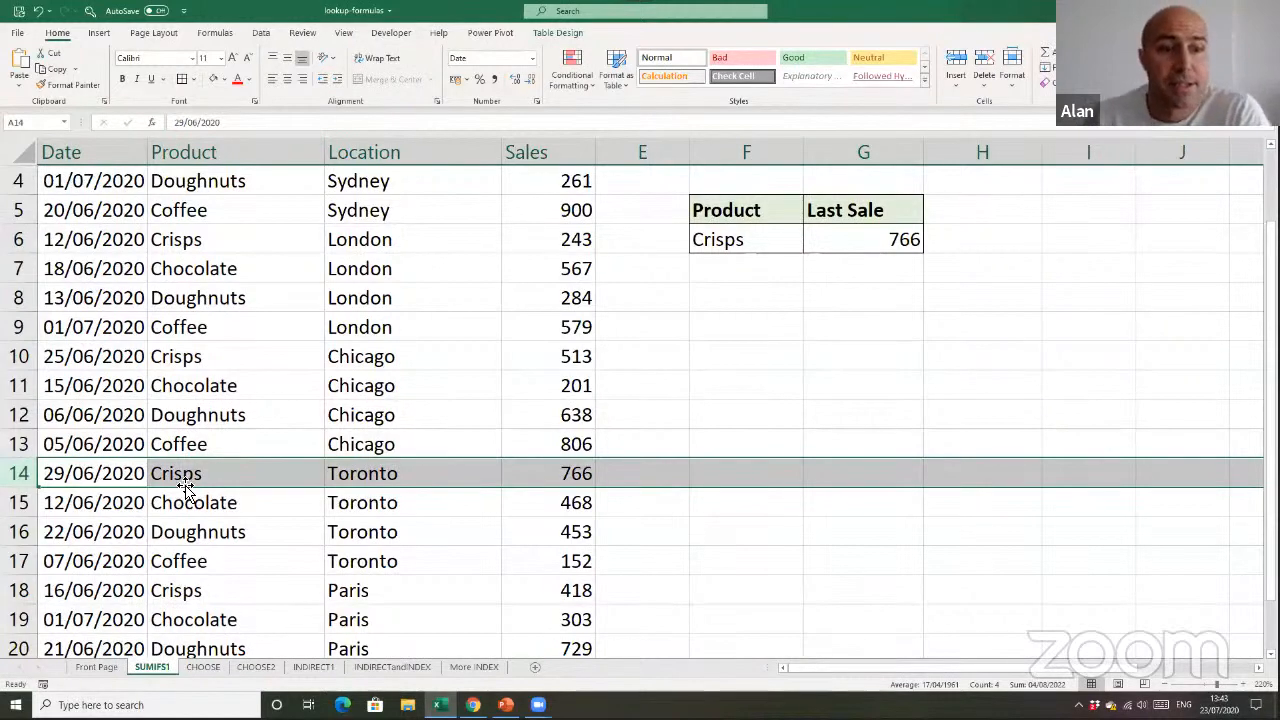
scroll(520, 520, "up", 1)
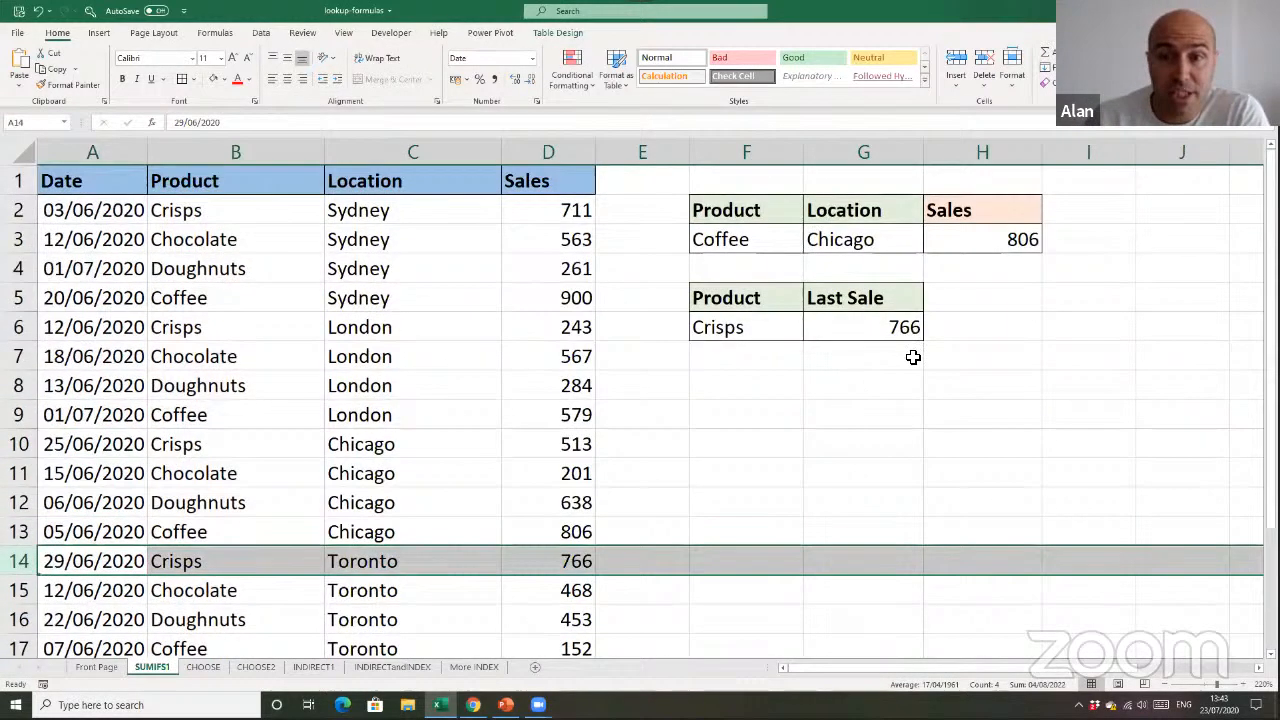
Review the nested SUMIFS and MAXIFS formula in G6, focusing on its sales[Date] criteria range, and leave it unedited
left_click(908, 328)
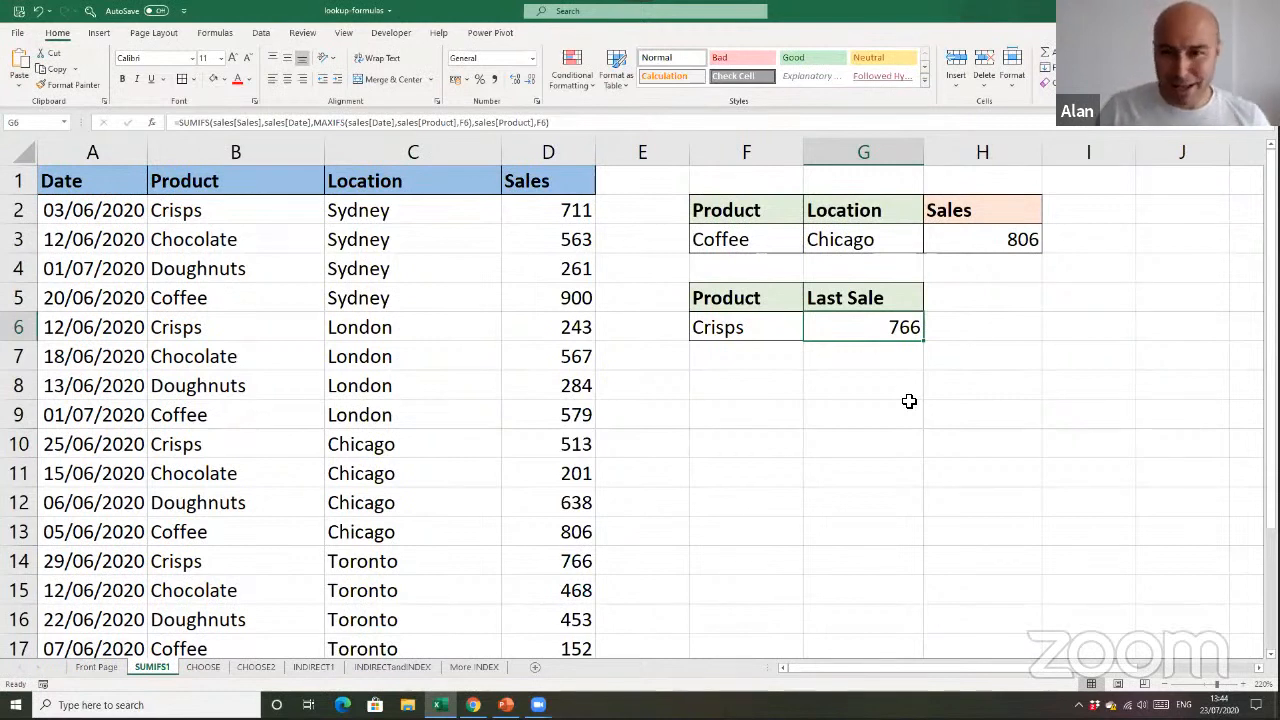
left_click(907, 369)
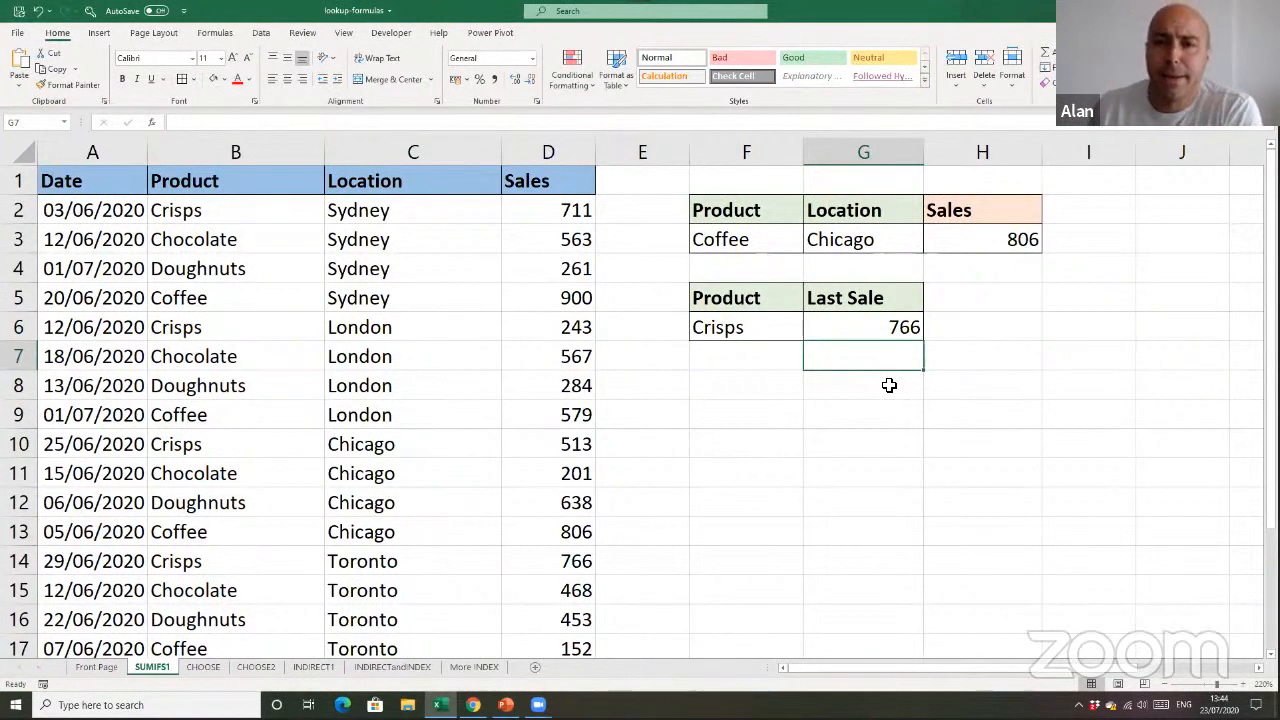
double_click(888, 330)
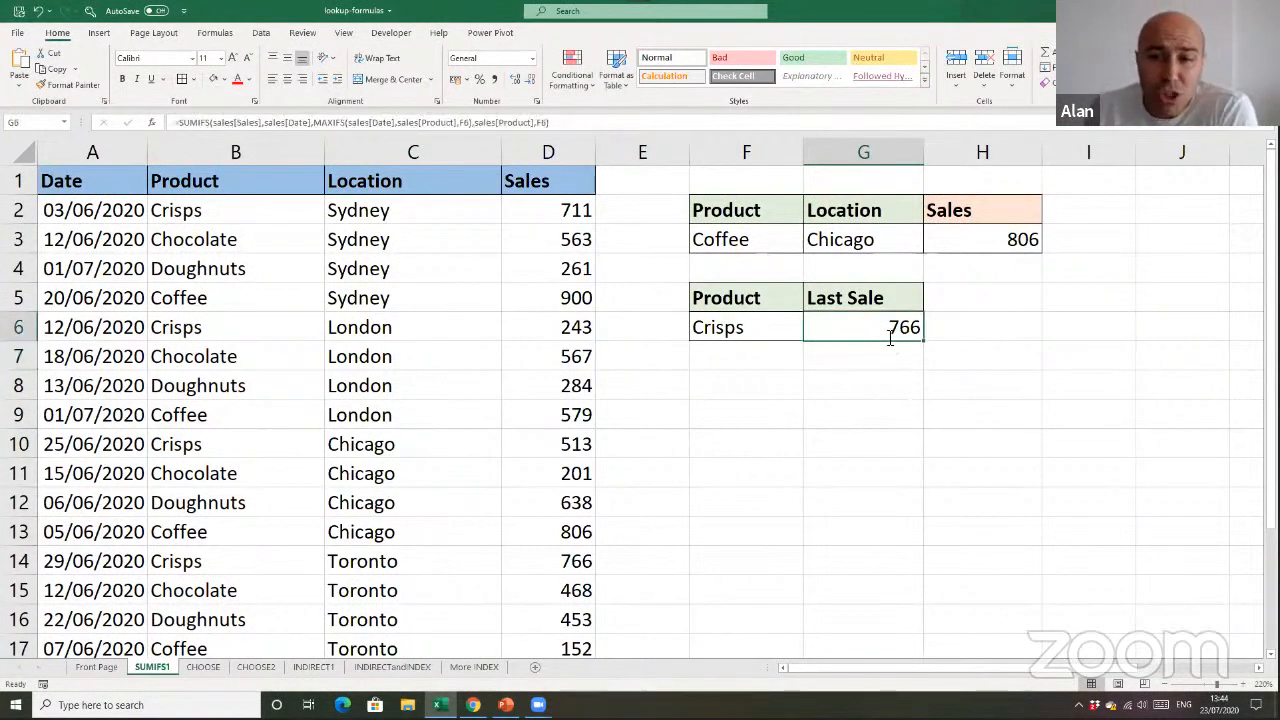
left_click_drag(998, 328, 1094, 330)
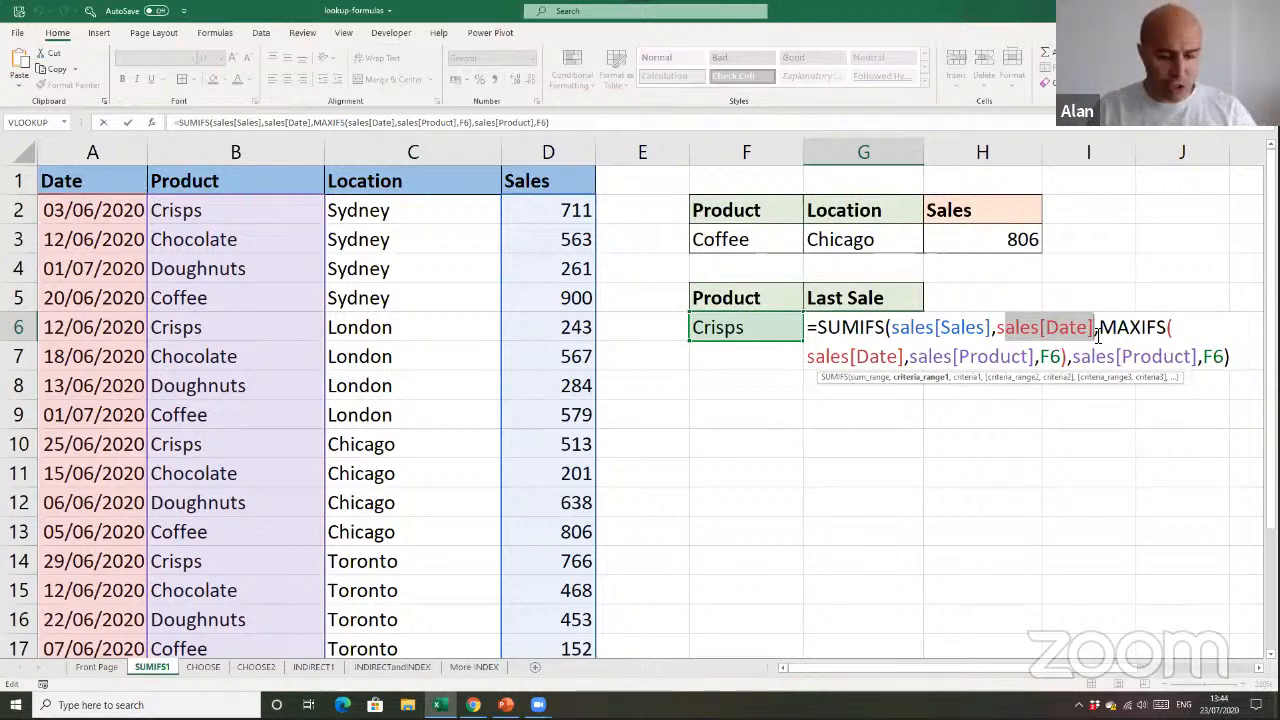
key("Escape")
key("Return")
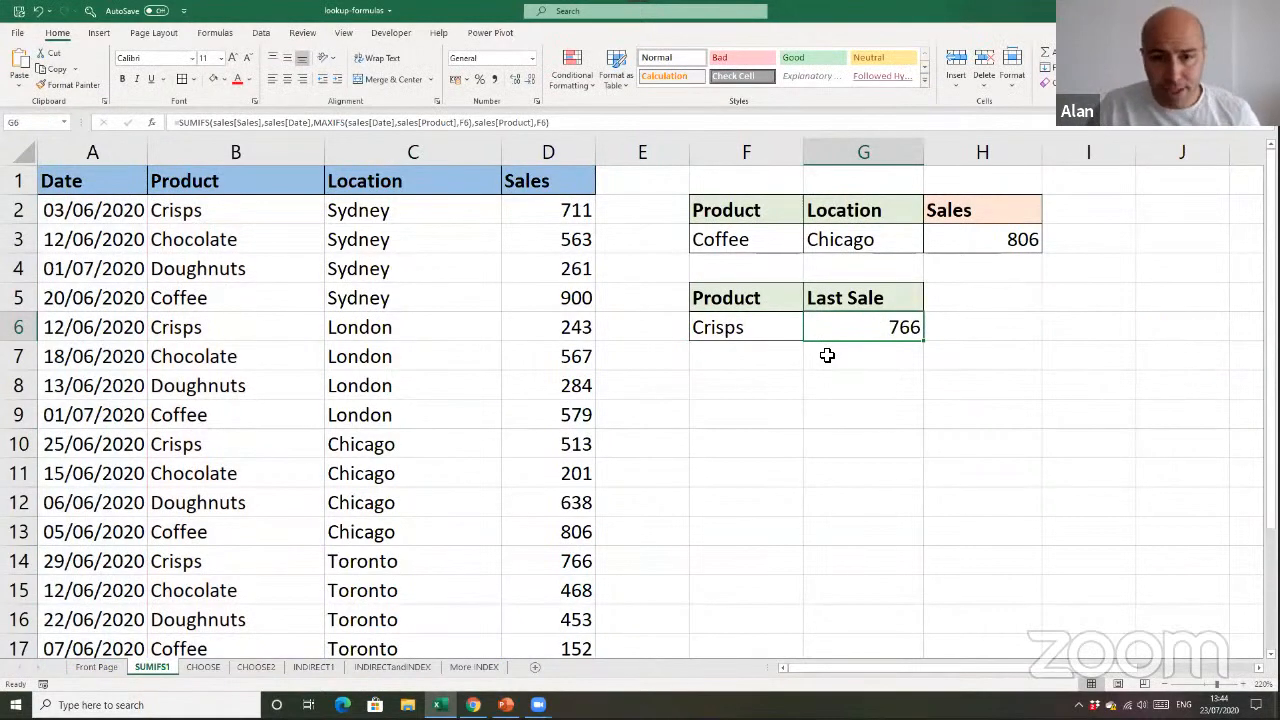
Open the CHOOSE worksheet
left_click_drag(552, 245, 555, 268)
left_click_drag(560, 414, 561, 417)
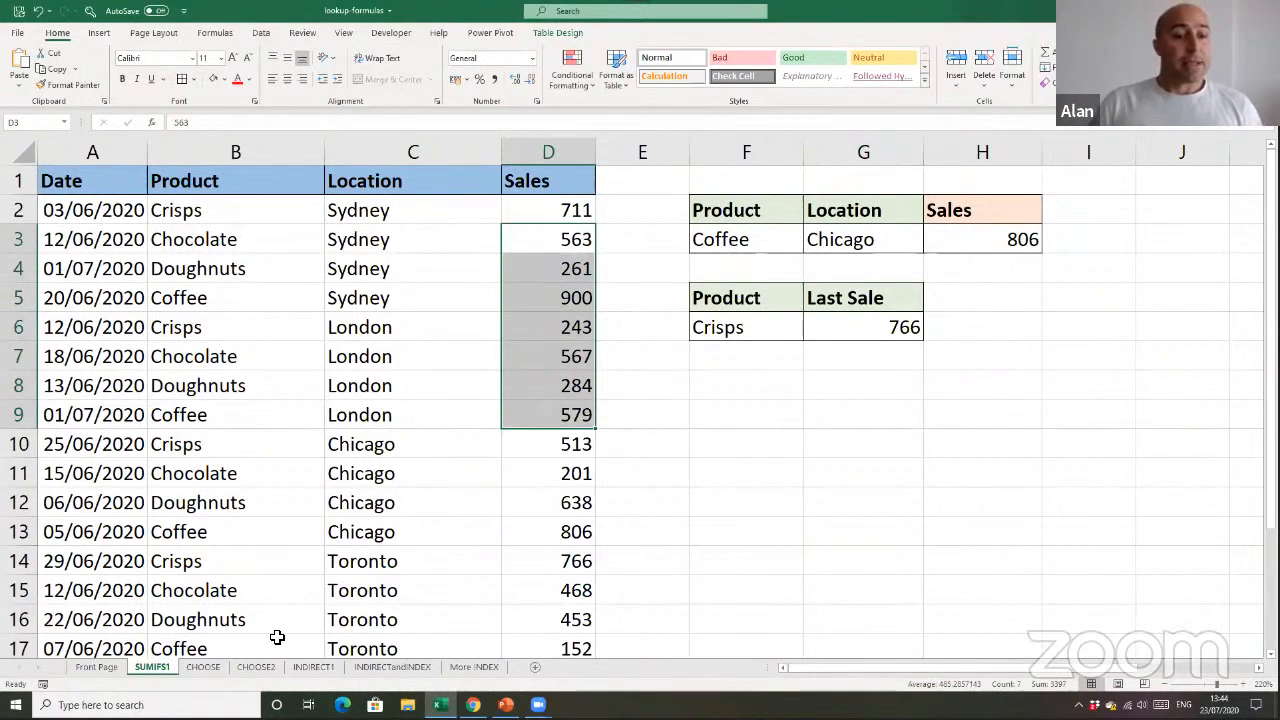
left_click(205, 667)
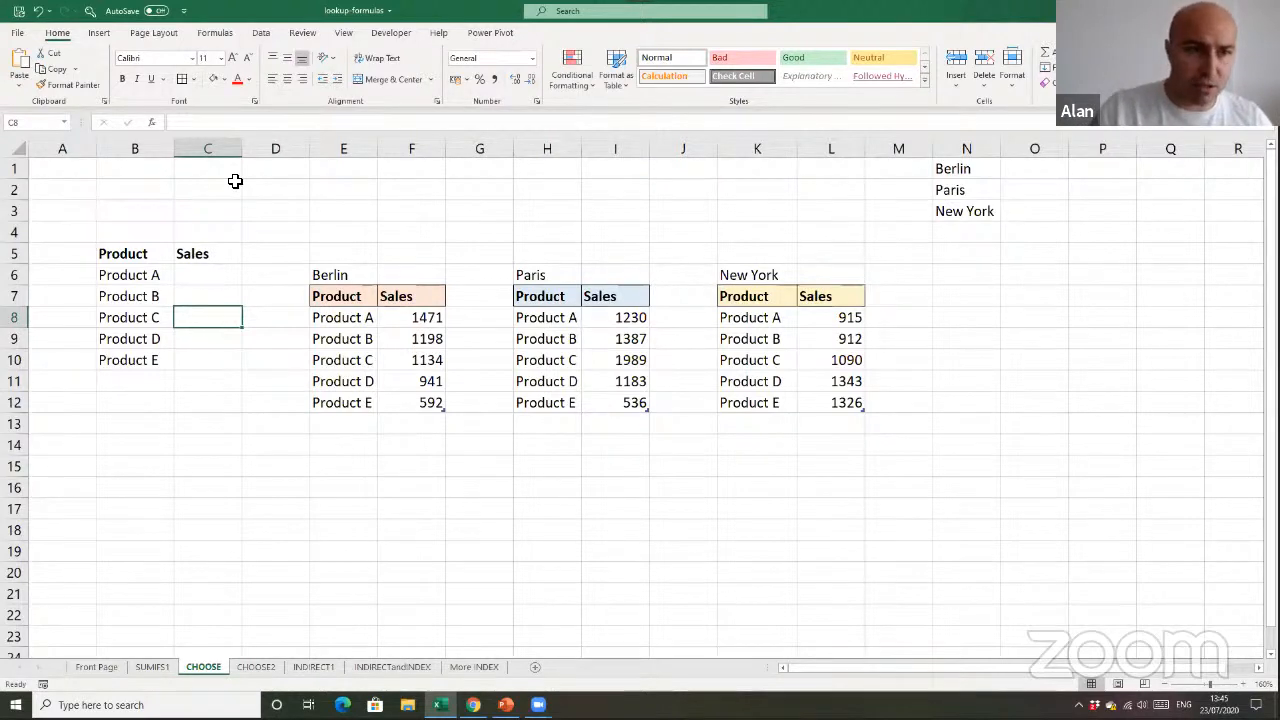
Start a CHOOSE formula in D3 to review its index_num and value arguments, and leave the cell empty
left_click(263, 211)
type("=ch")
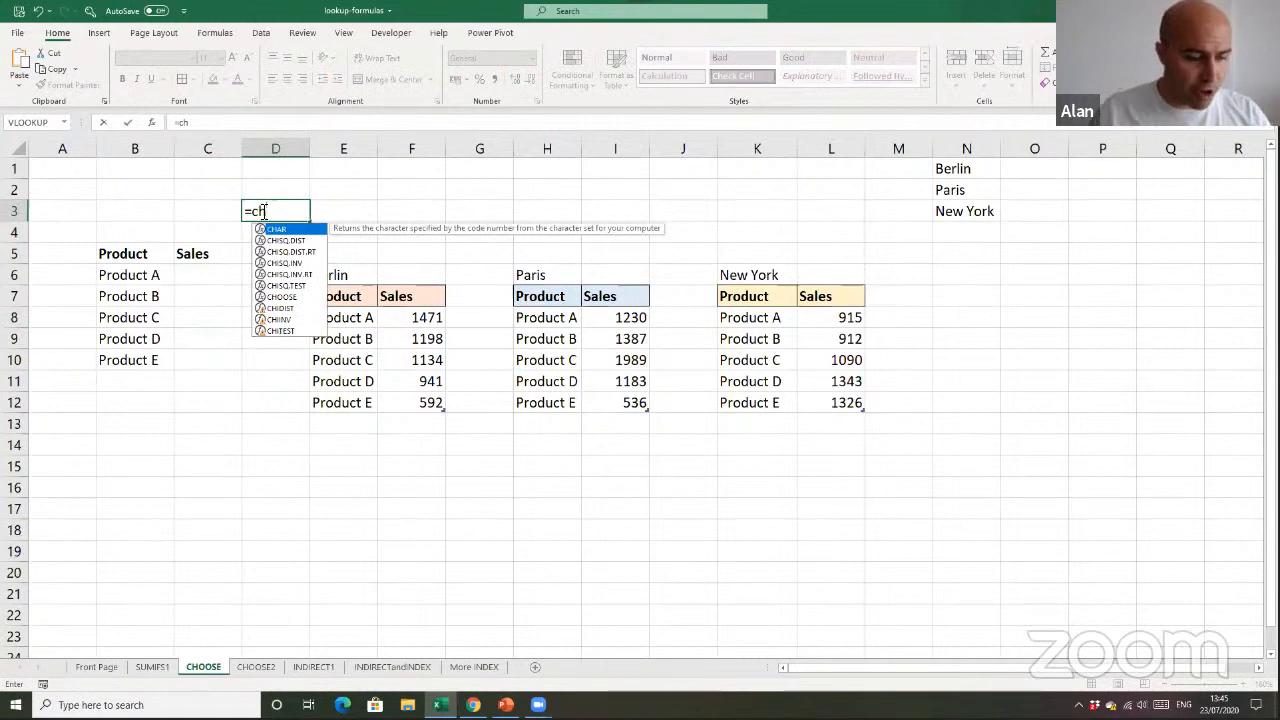
key("Escape")
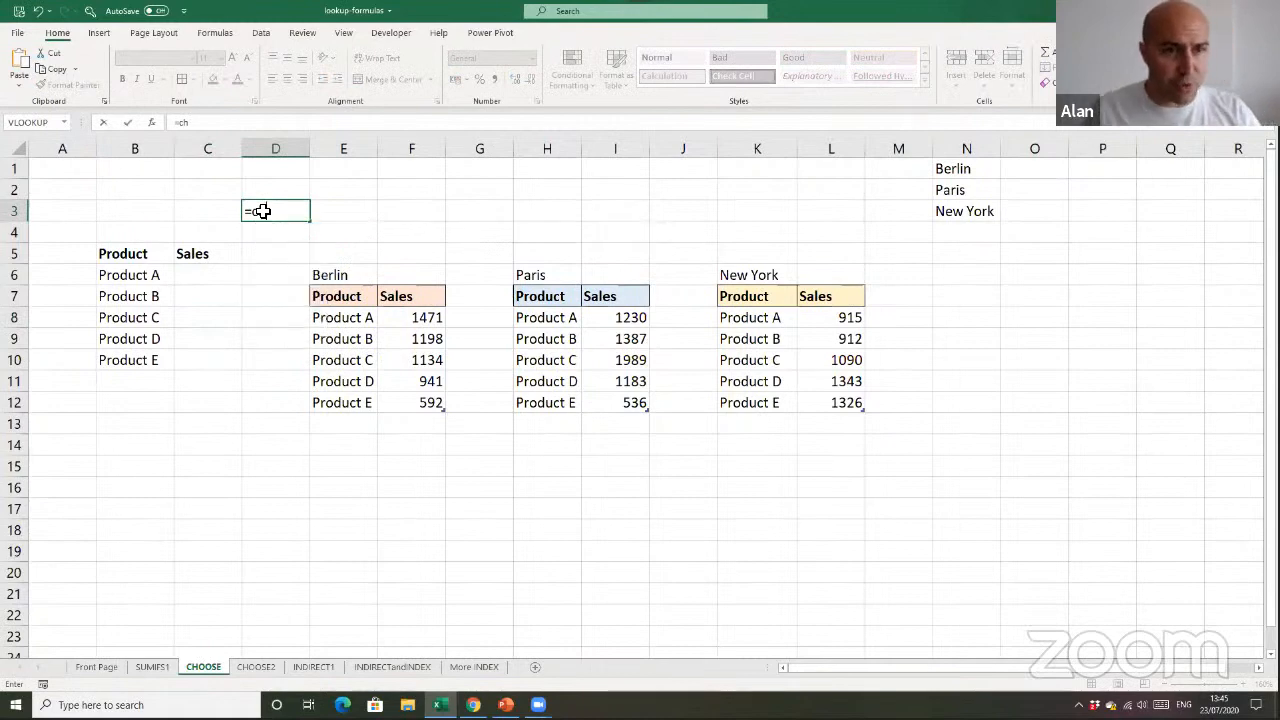
scroll(265, 287, "up", 1)
scroll(270, 280, "up", 4)
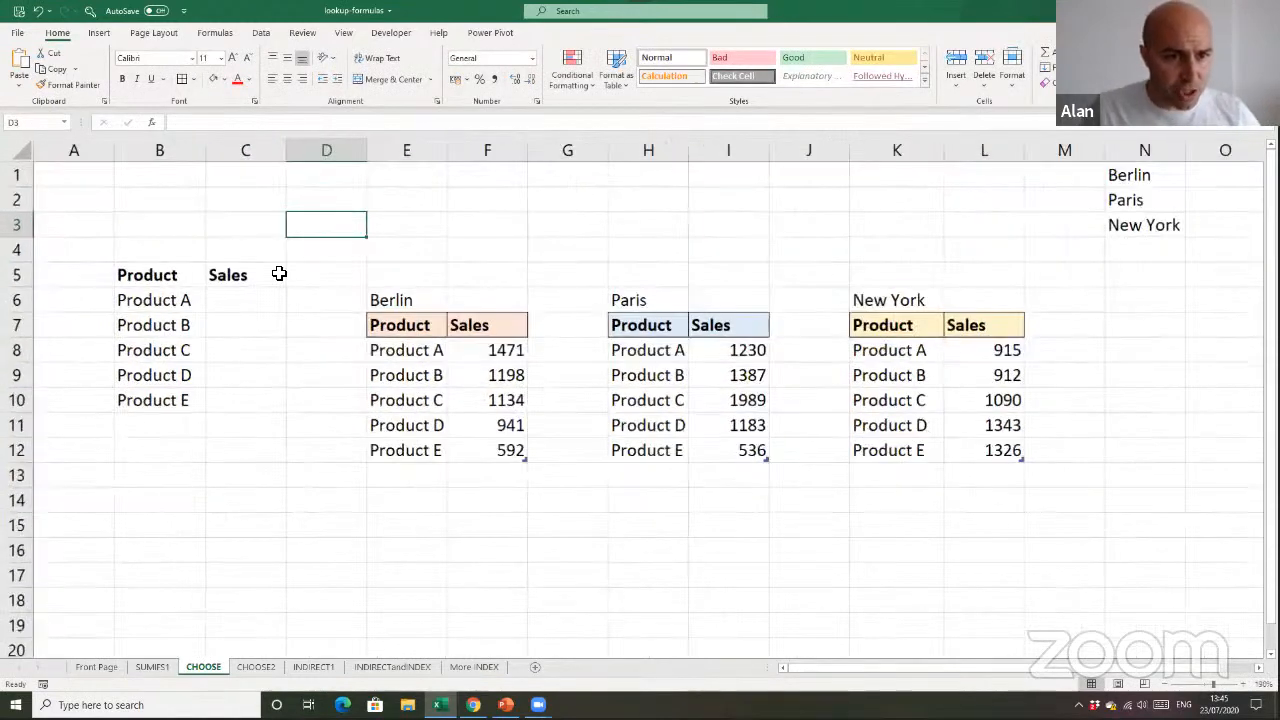
type("=ch")
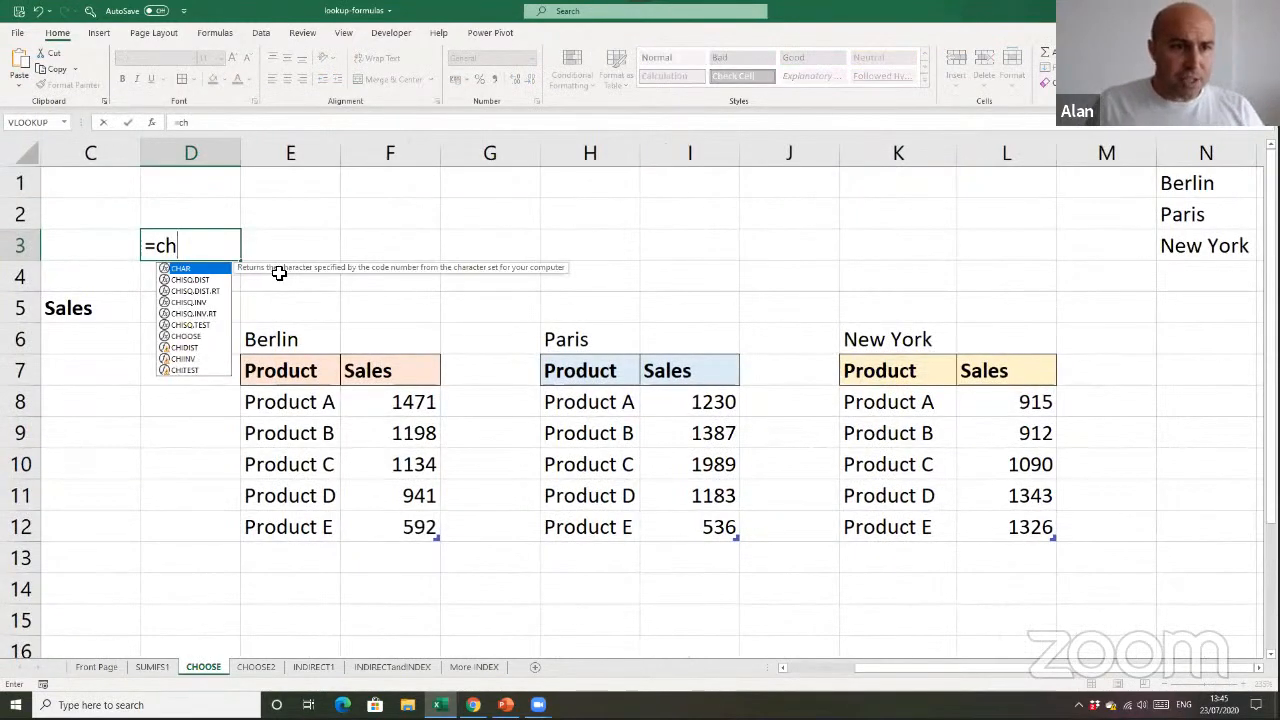
left_click(196, 338)
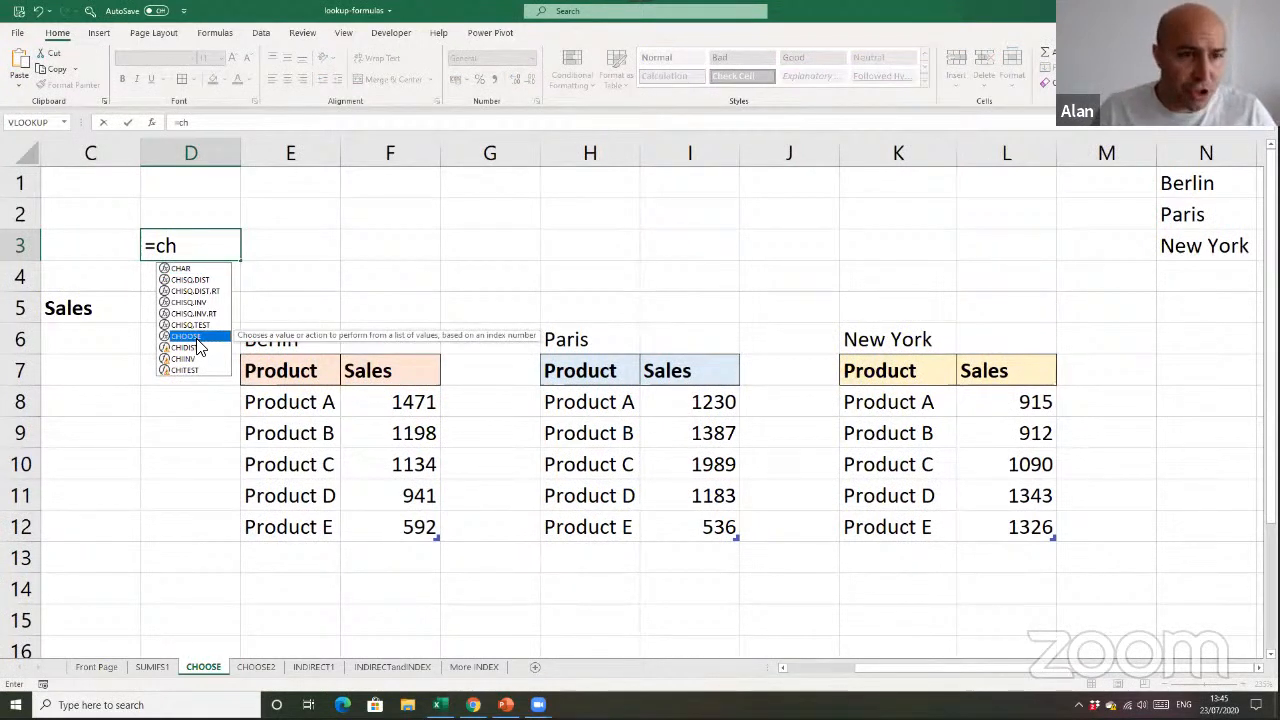
double_click(196, 338)
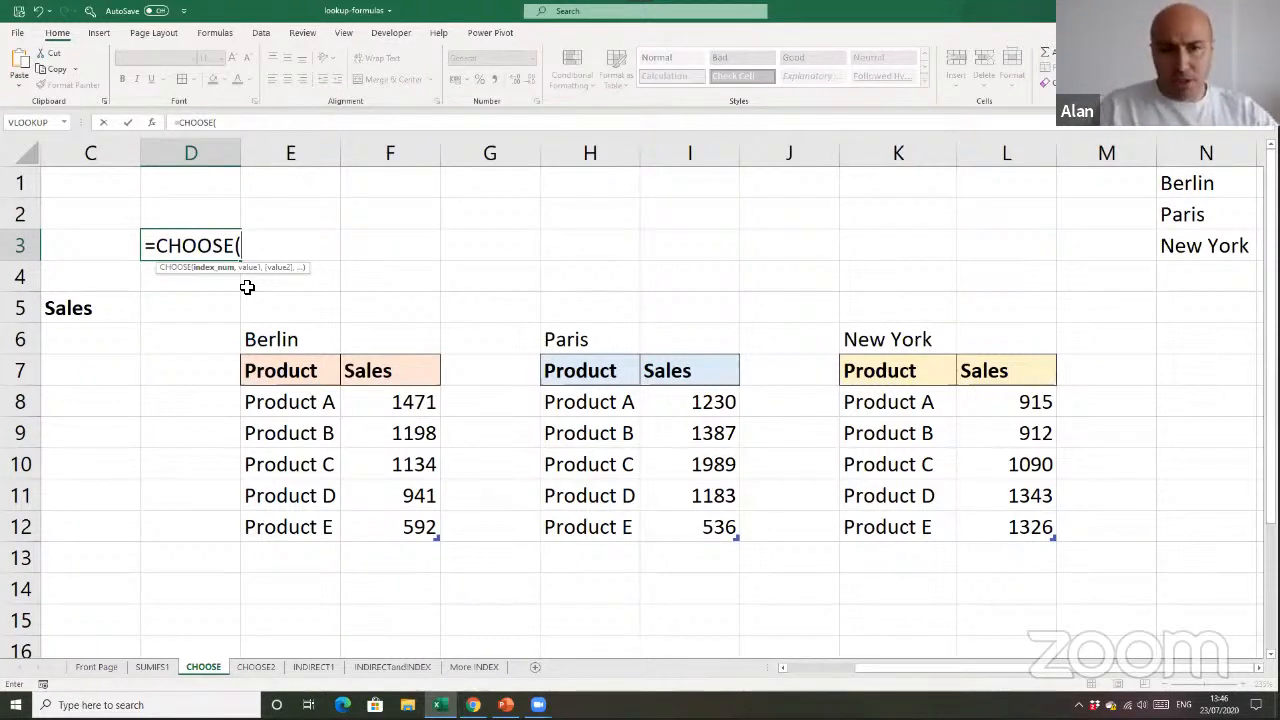
key("Escape")
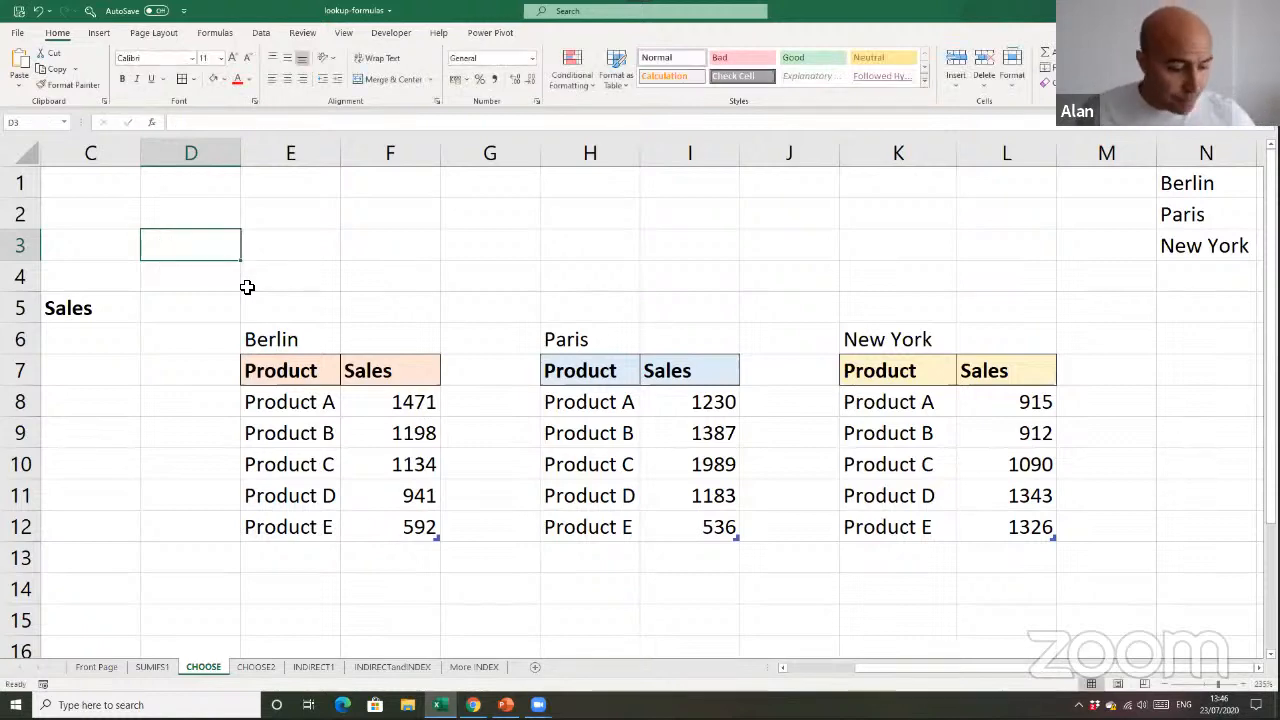
scroll(248, 287, "down", 3, "ctrl")
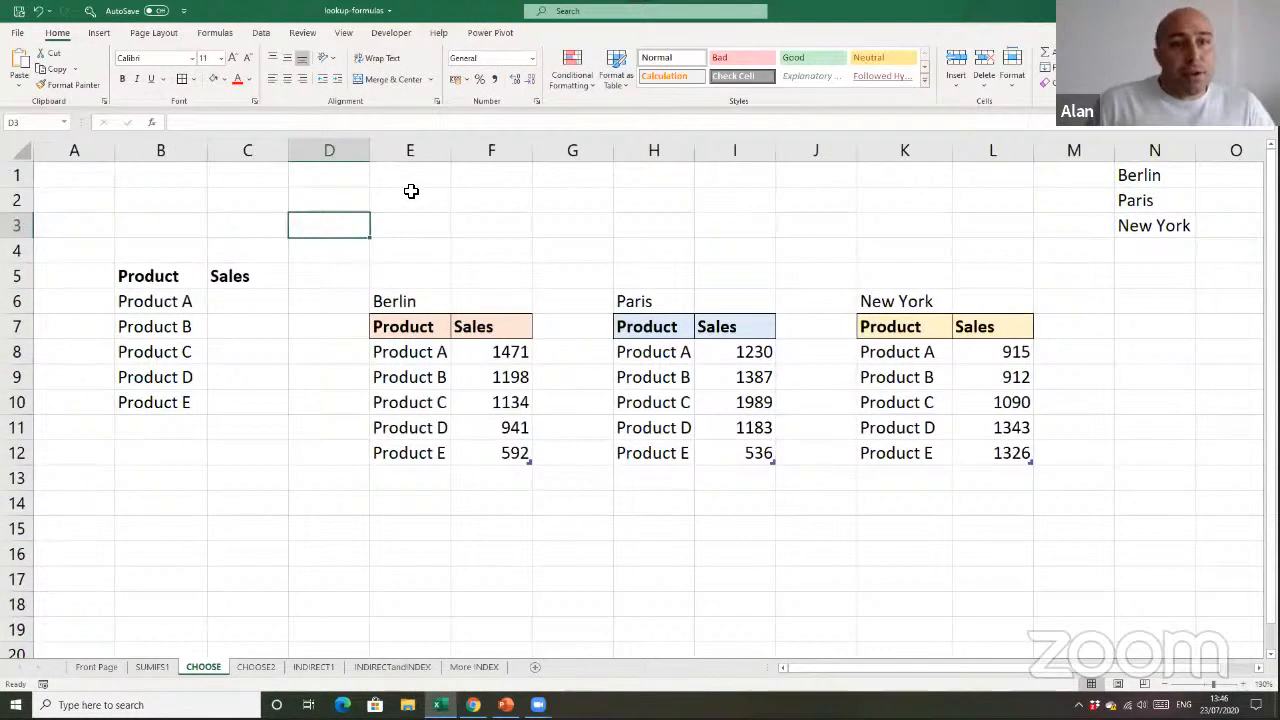
Locate the available form controls and ActiveX controls among the Developer tools without inserting one
left_click(414, 192)
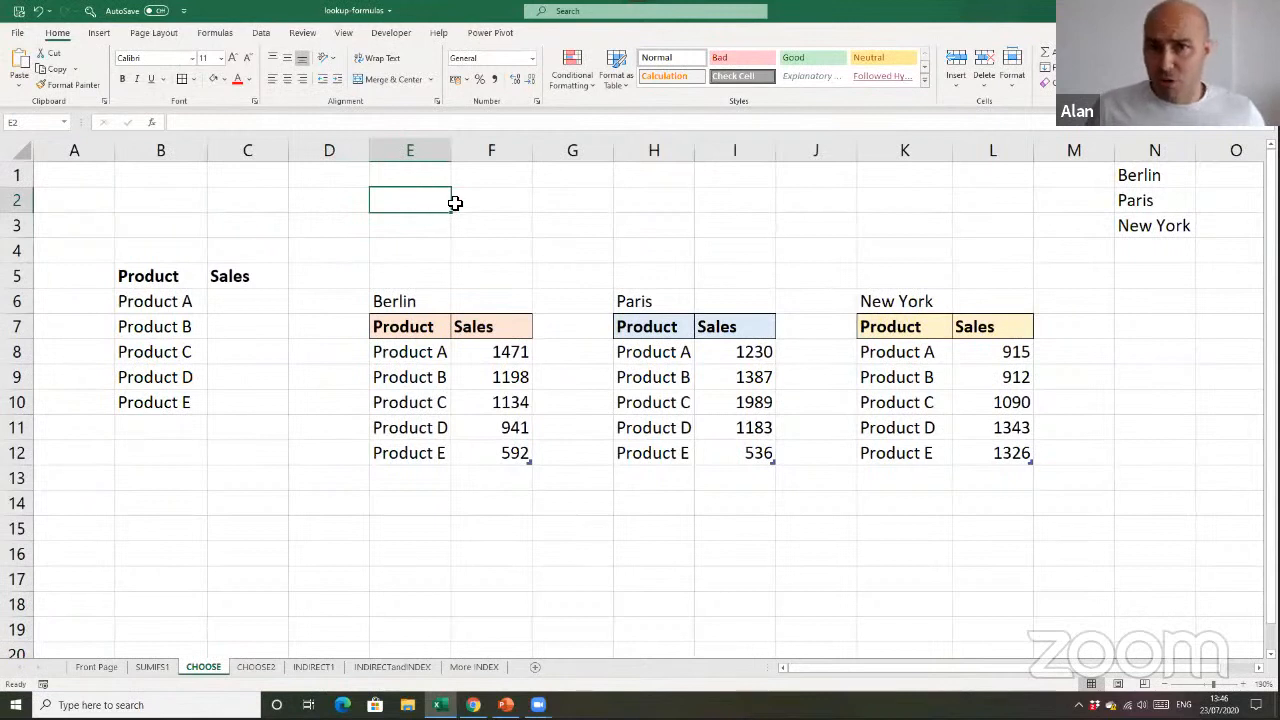
left_click(466, 220)
left_click(439, 221)
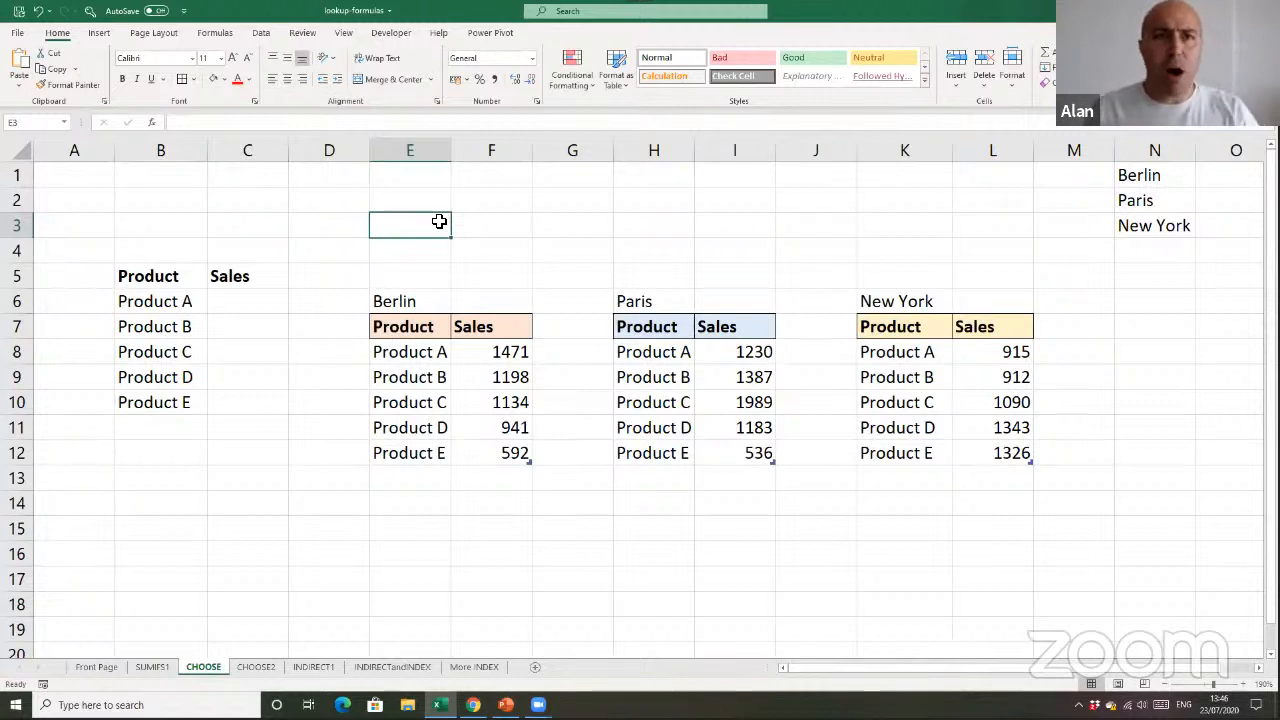
left_click(391, 33)
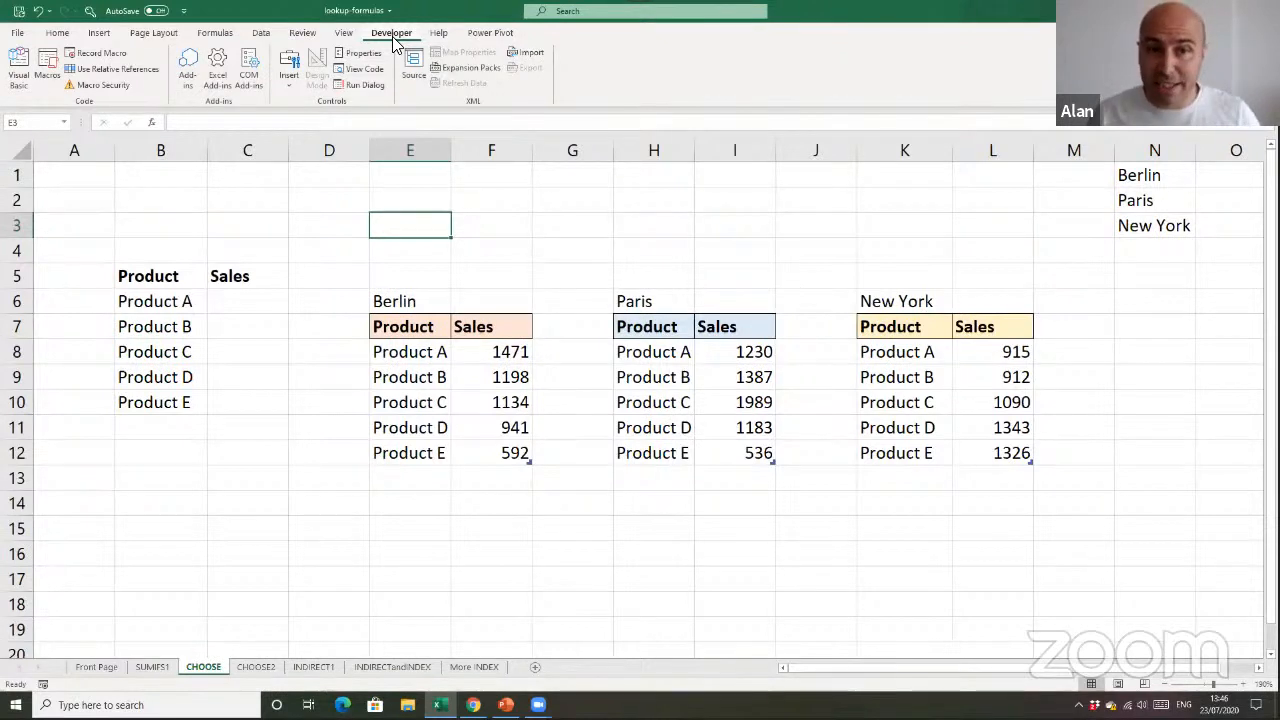
left_click(289, 75)
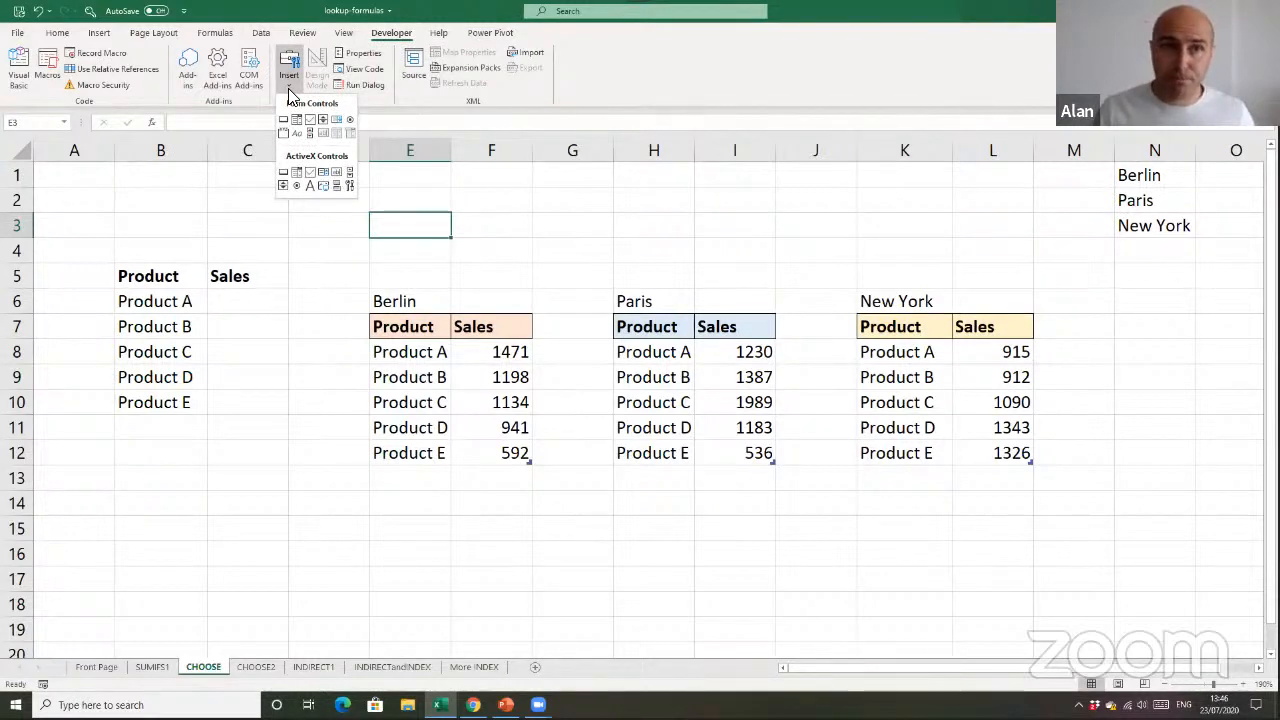
left_click(406, 101)
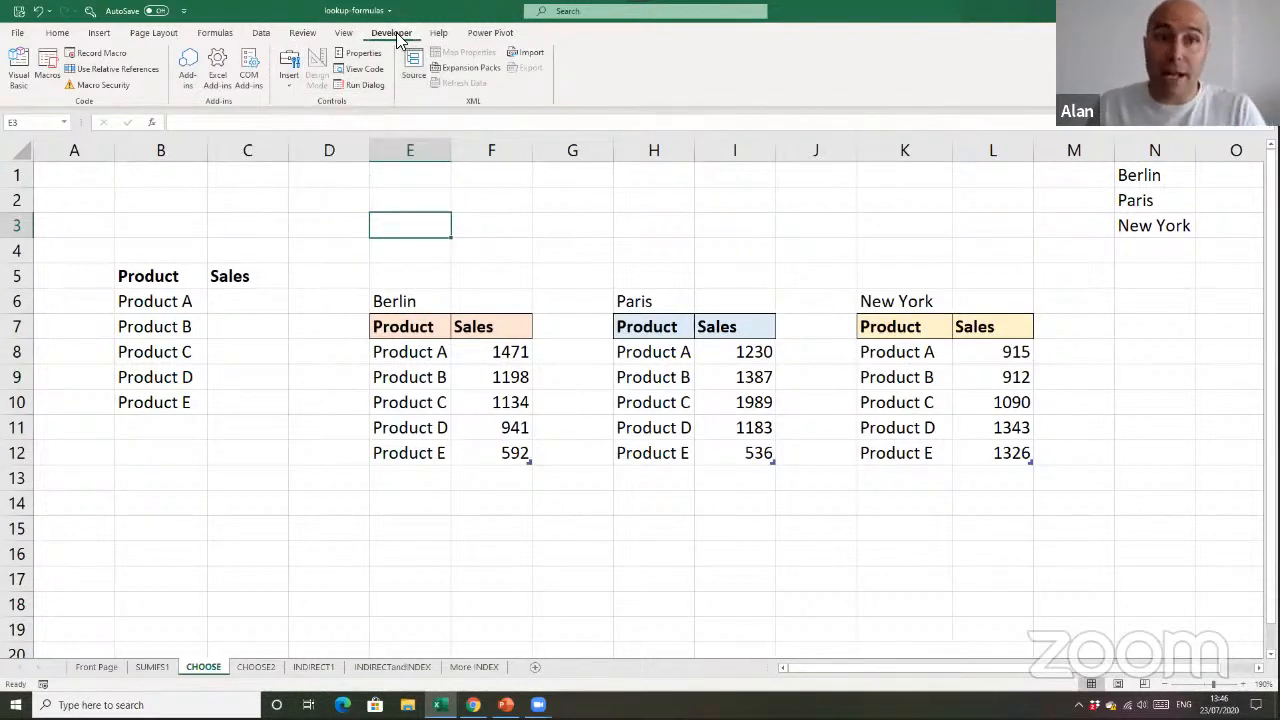
Review where the Developer tools are enabled in the ribbon customization options, and leave the options unchanged
right_click(413, 100)
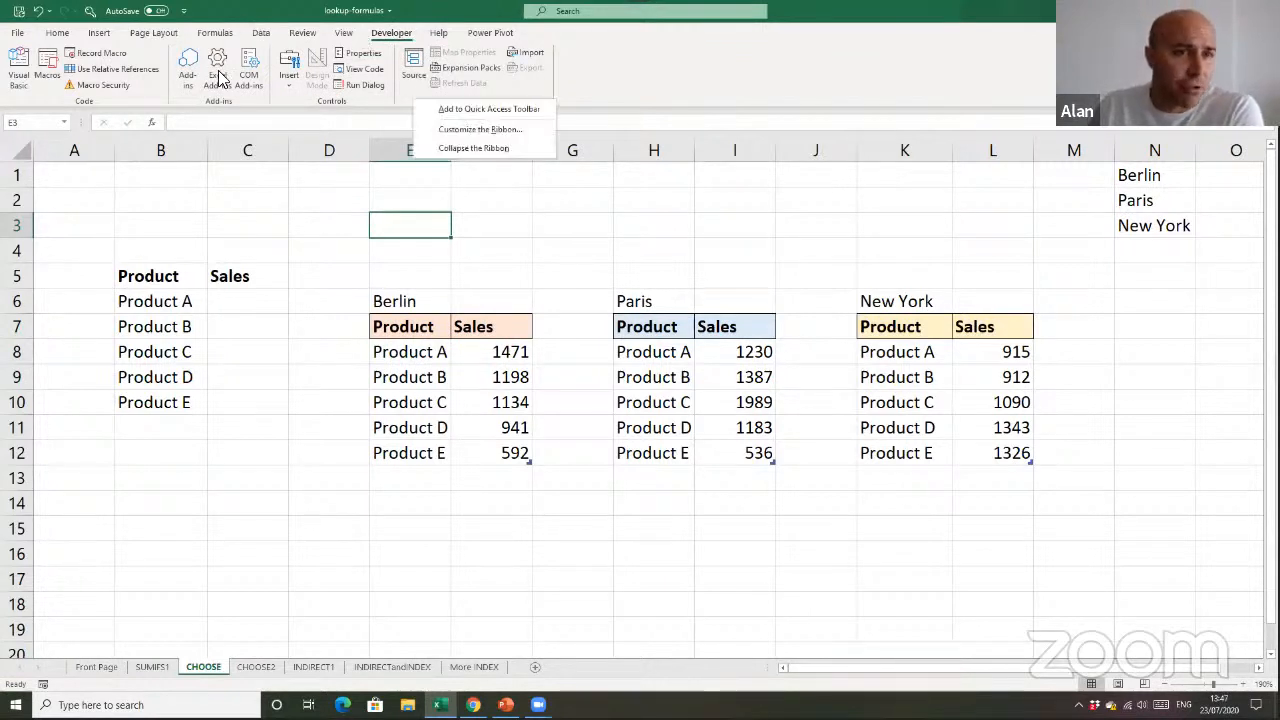
left_click(218, 33)
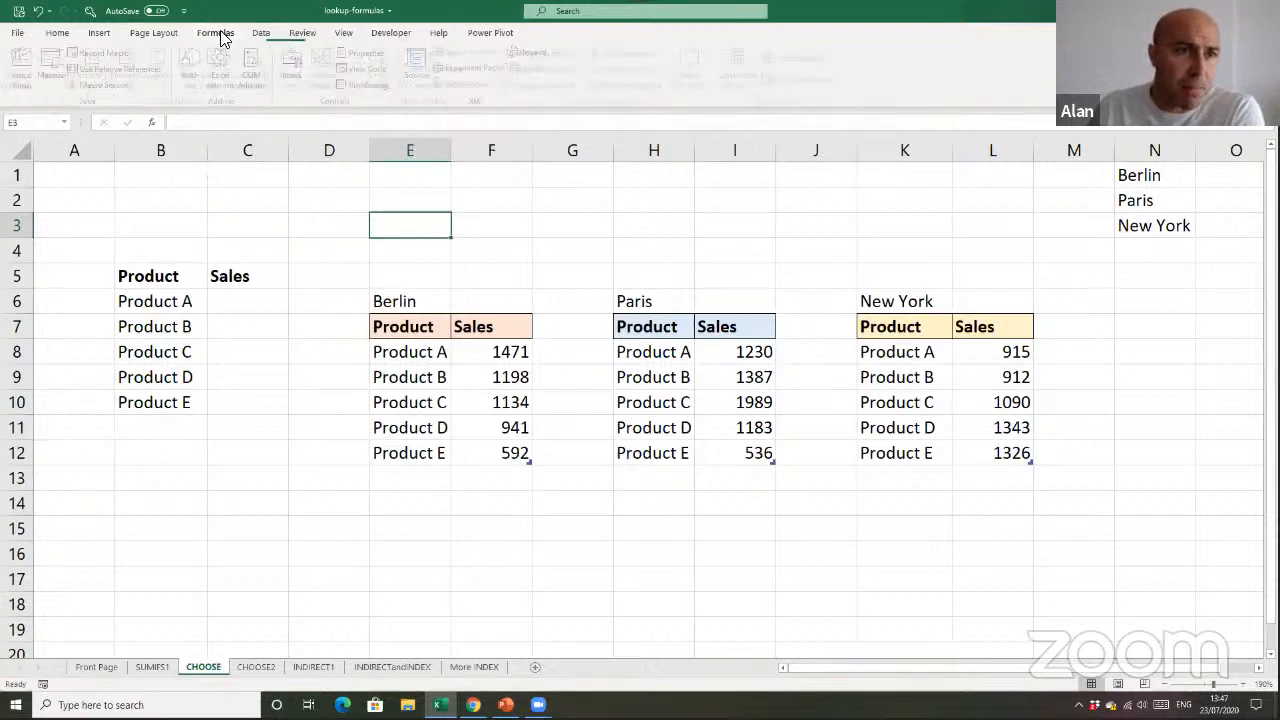
right_click(438, 102)
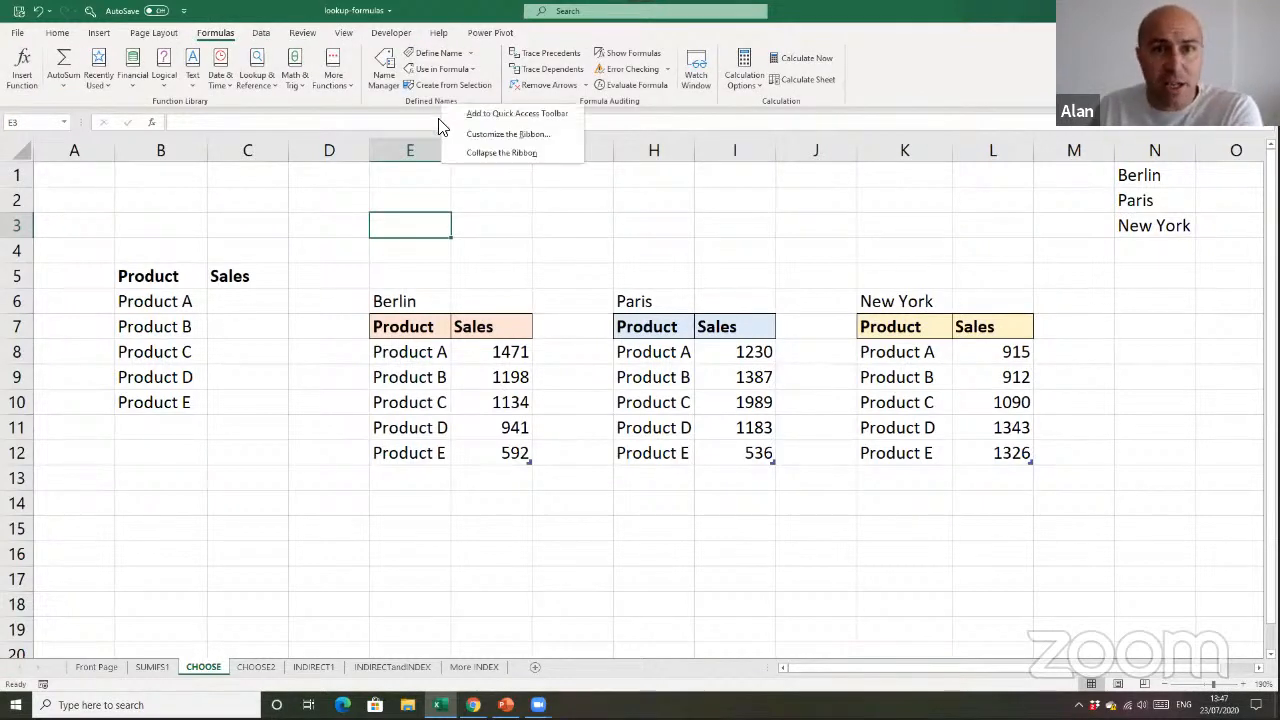
left_click(496, 134)
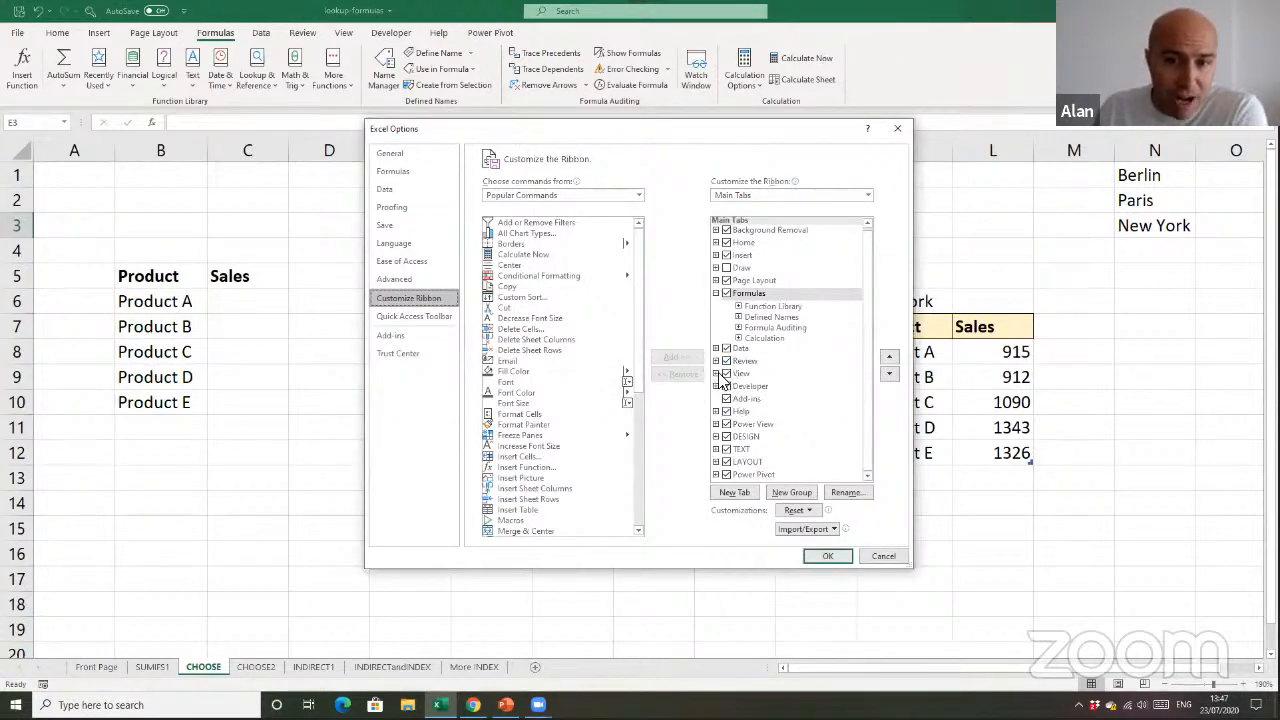
left_click(880, 557)
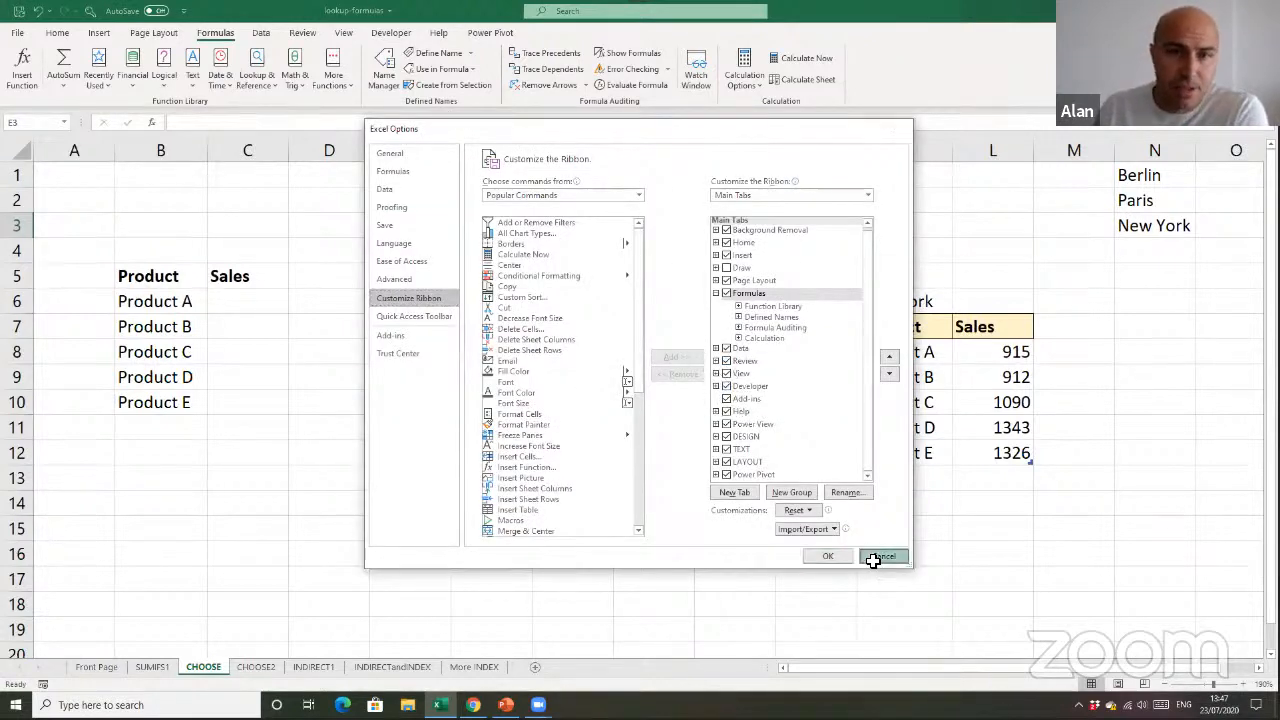
Look over the insertable form controls, including the Spin Button, without placing one on the sheet
left_click(391, 33)
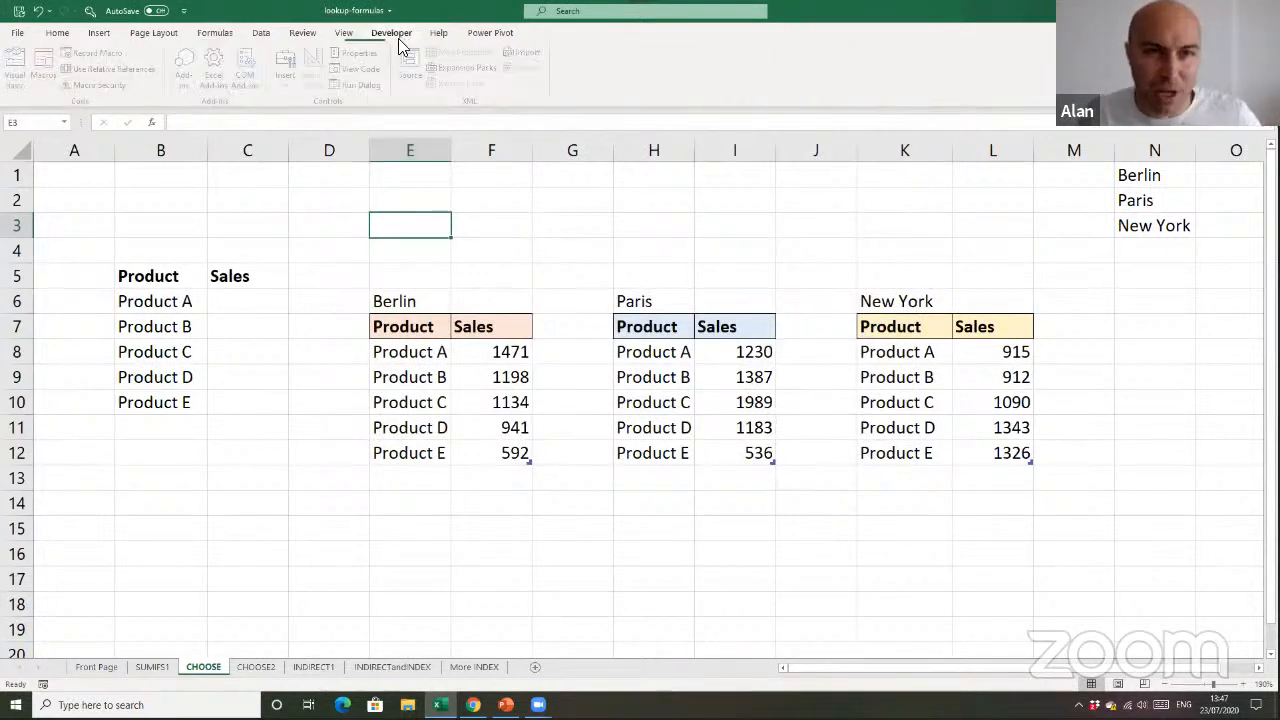
left_click(289, 72)
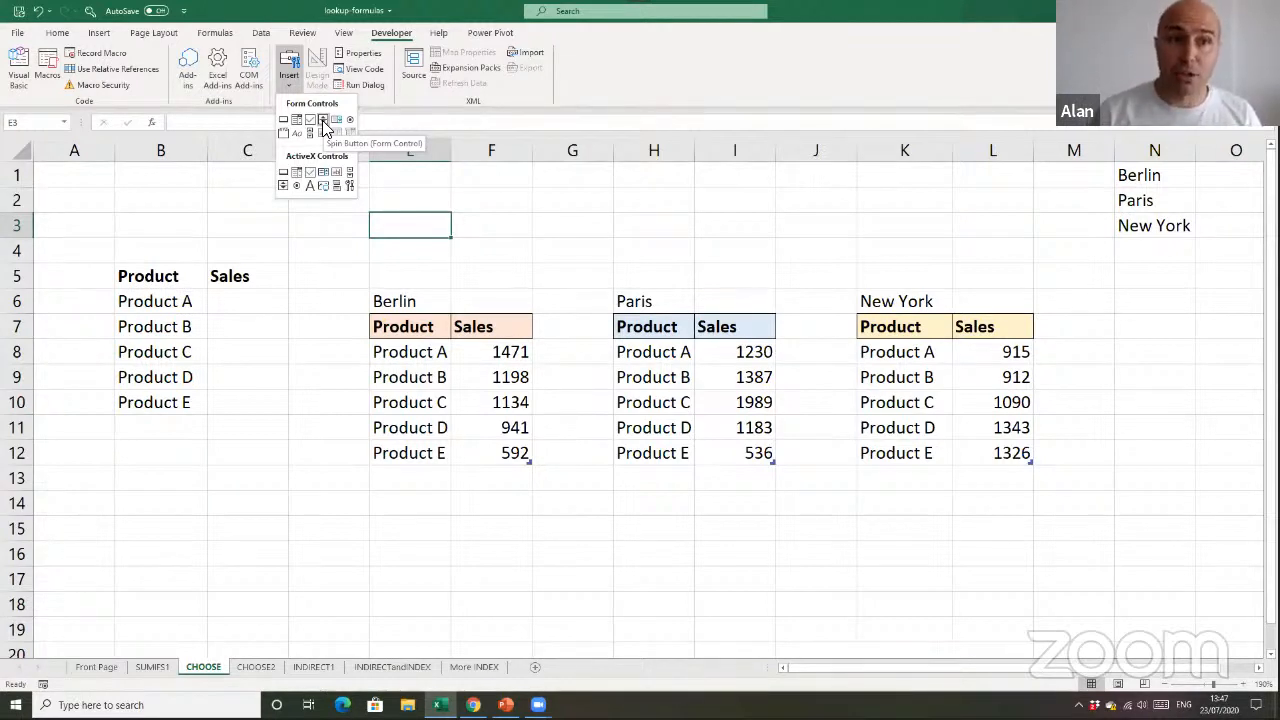
left_click(668, 213)
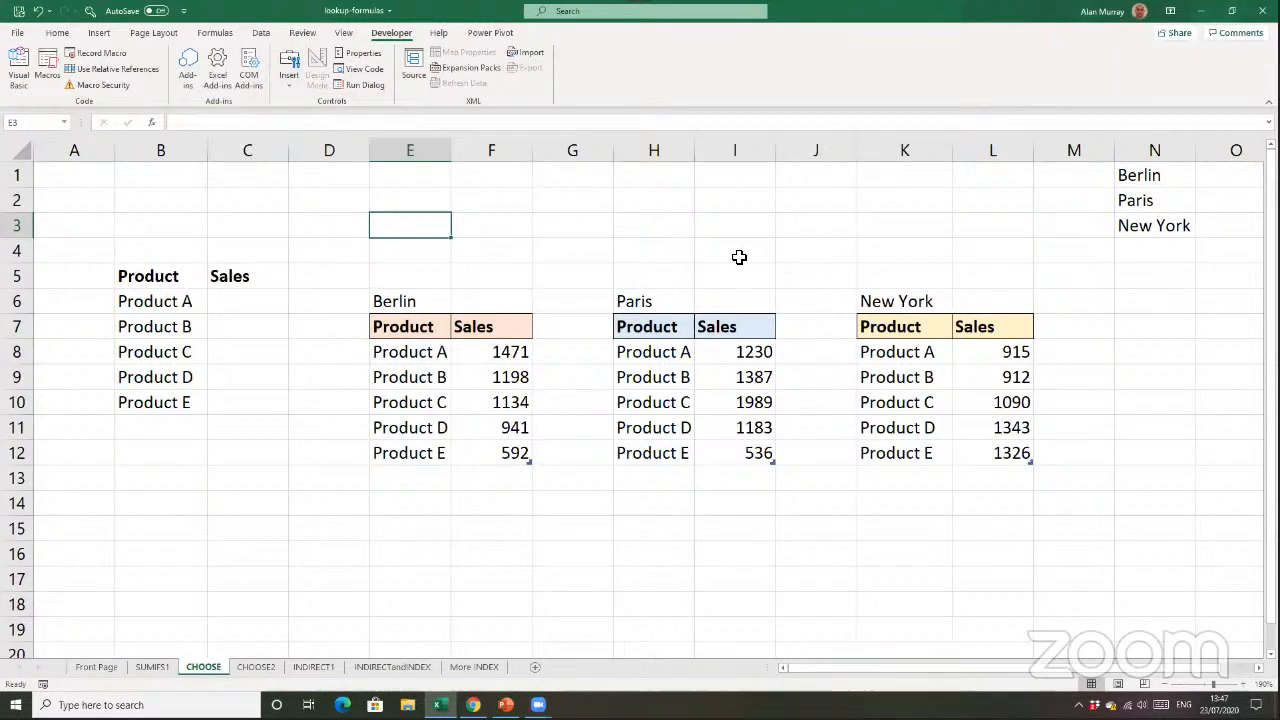
Examine the city list in N1:N3, the empty Sales cells C6:C10, and the Berlin, Paris and New York tables
left_click_drag(1171, 183, 1163, 217)
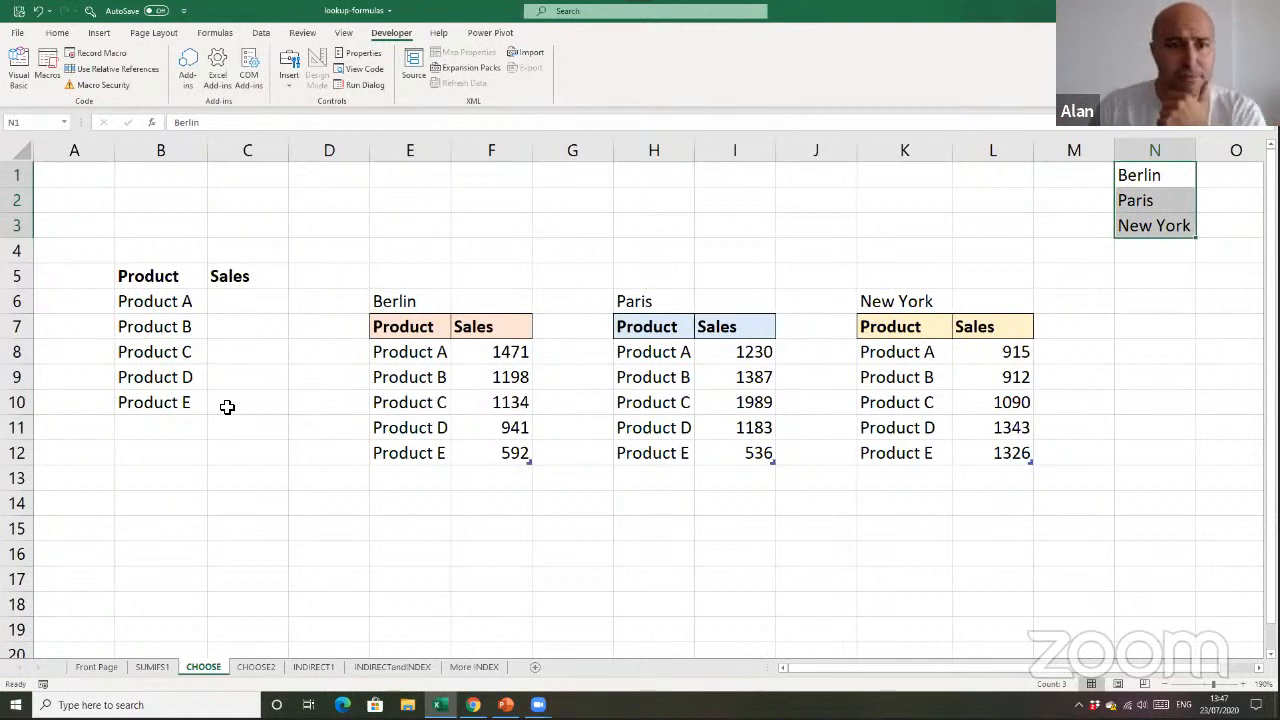
left_click(362, 252)
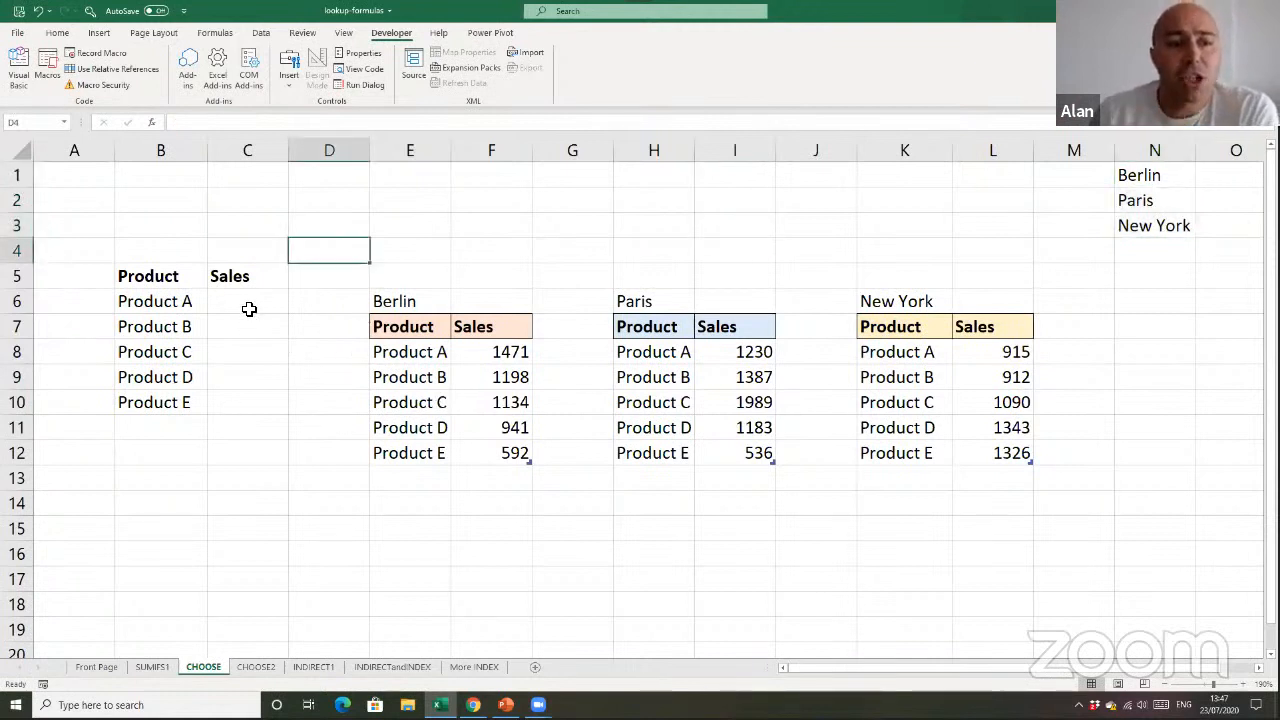
left_click_drag(251, 309, 259, 404)
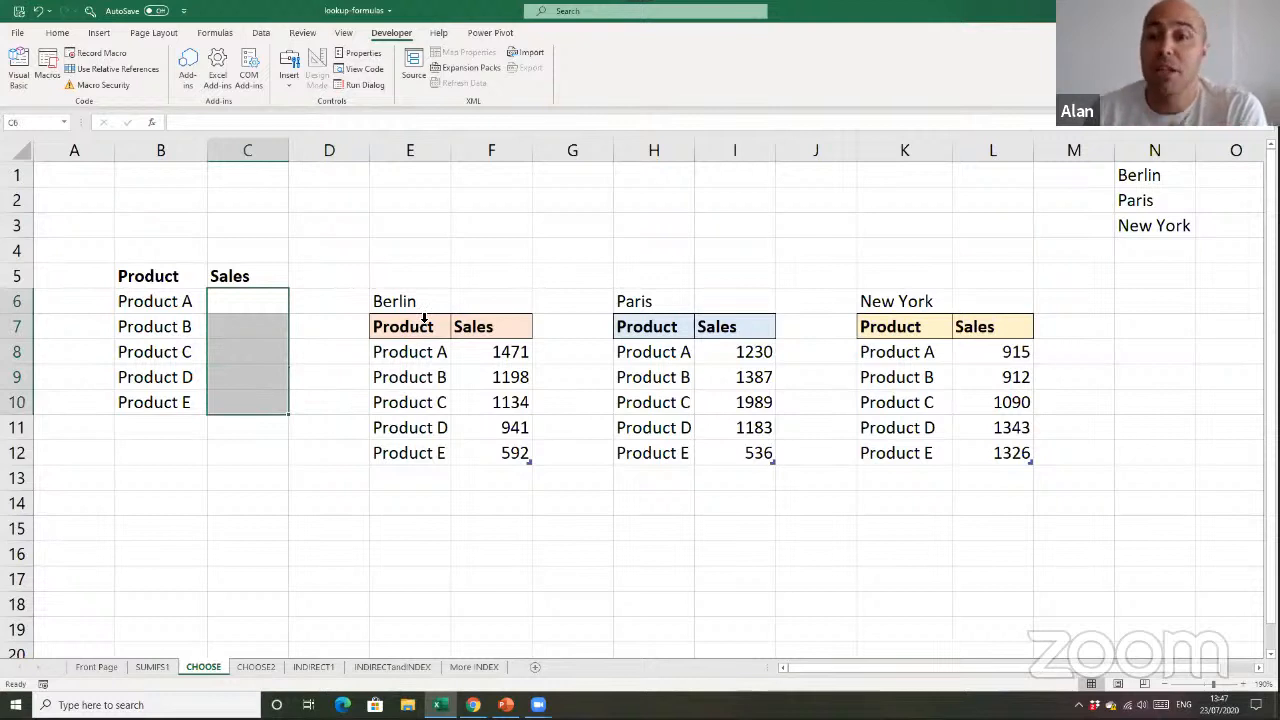
left_click_drag(430, 305, 543, 409)
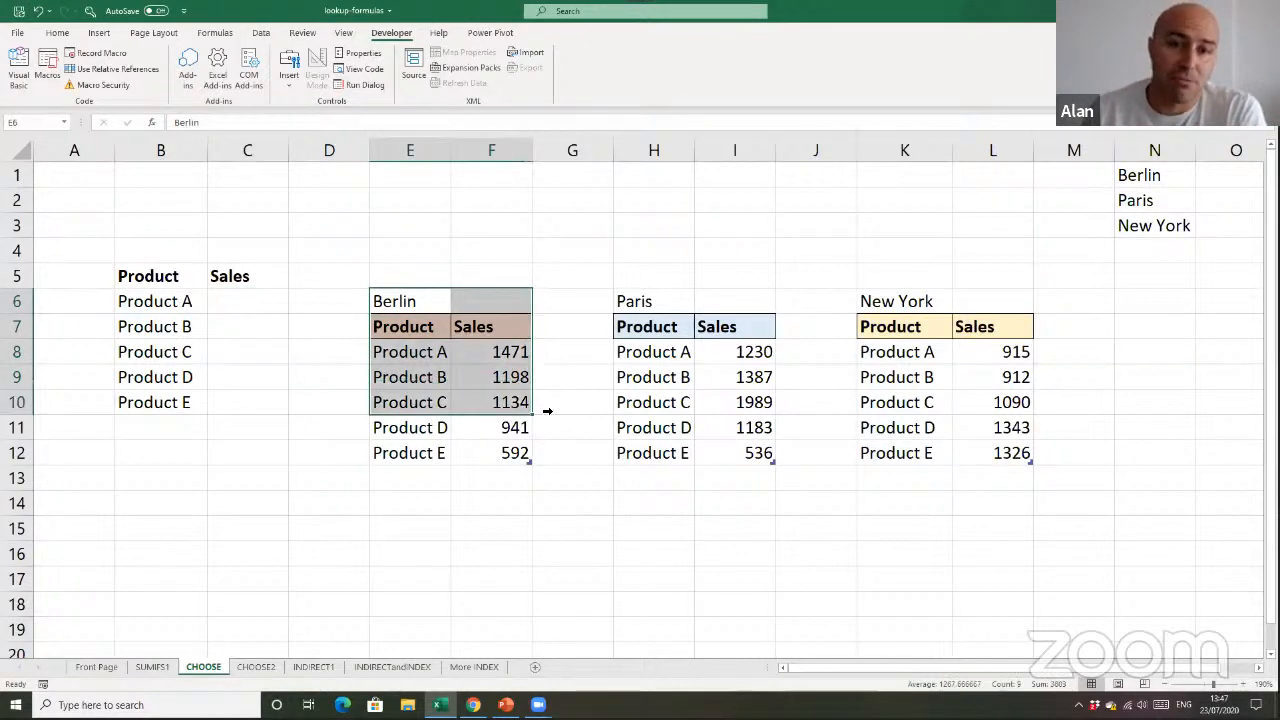
left_click_drag(650, 305, 660, 405)
left_click_drag(921, 302, 930, 402)
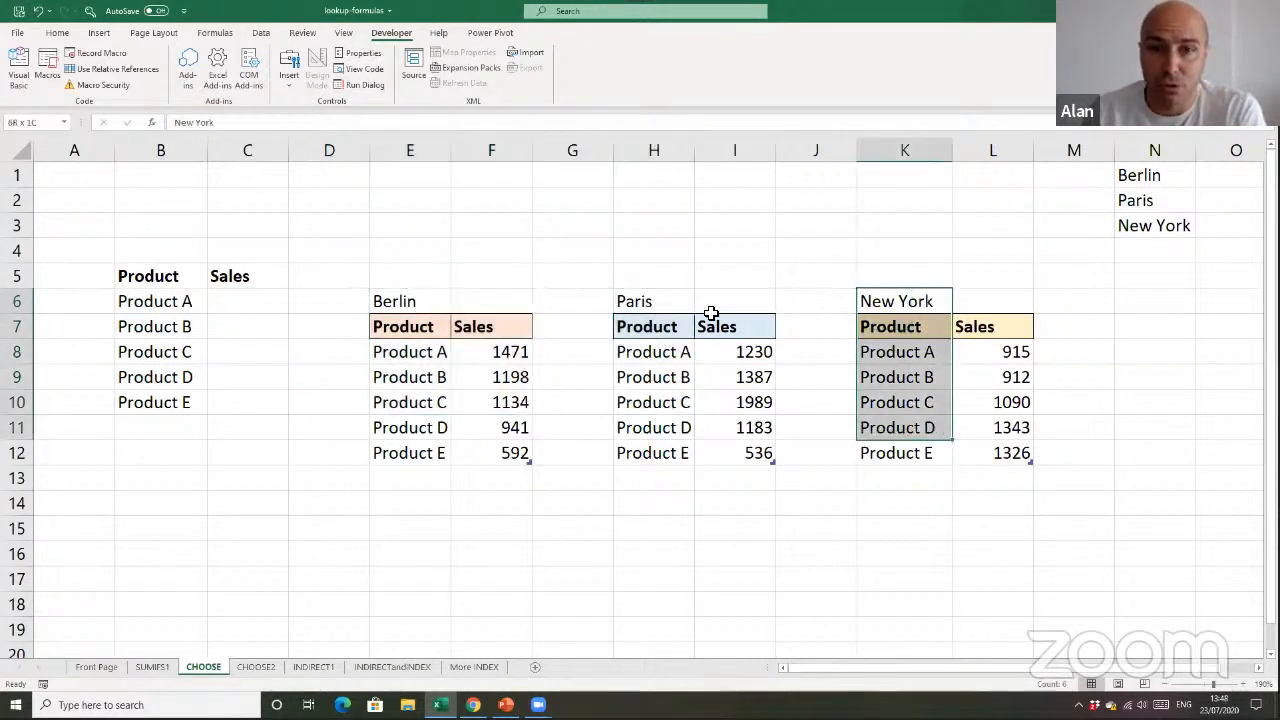
Draw an Option Button form control across D2:E2 and place a copy of it across F2:G2
left_click(466, 232)
left_click(286, 82)
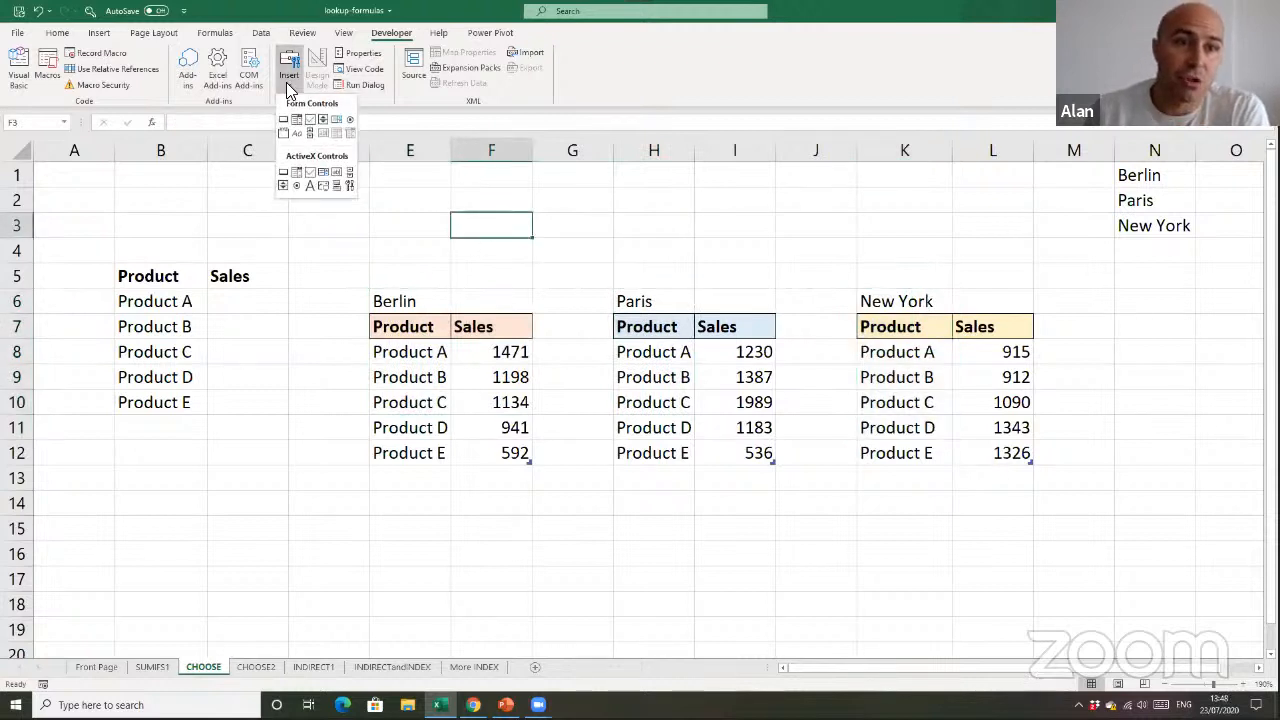
left_click(348, 120)
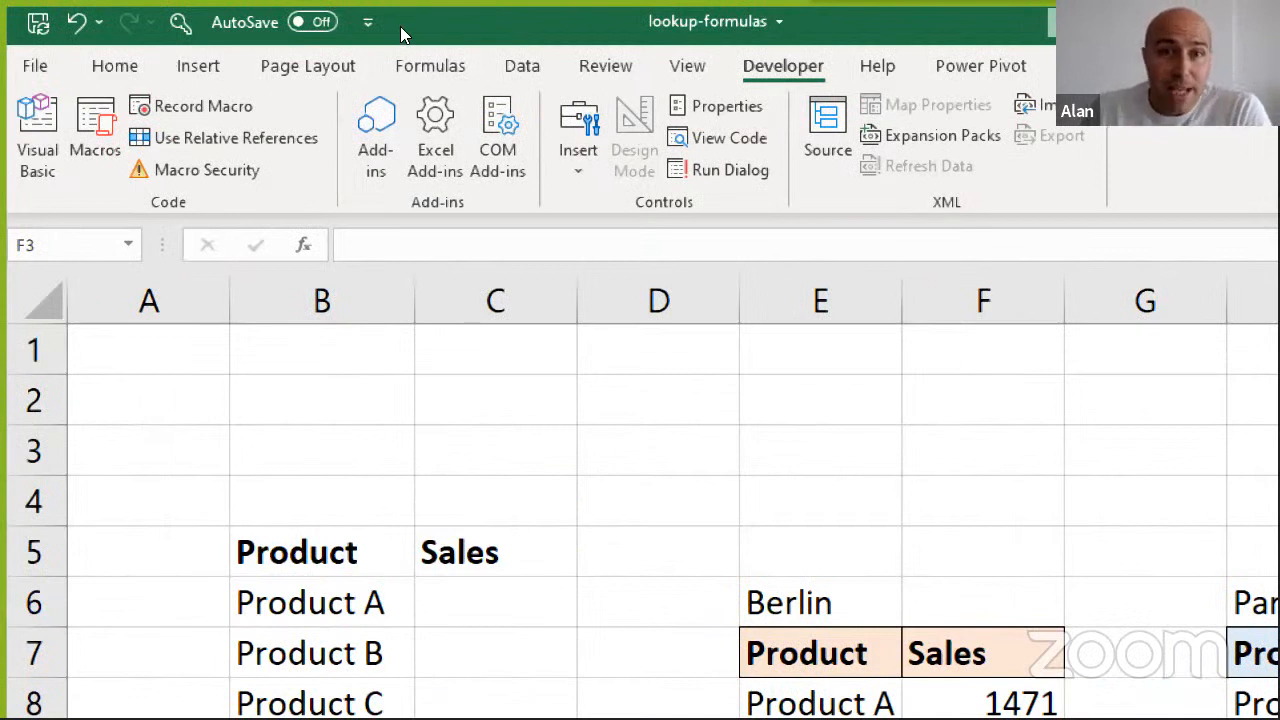
left_click(578, 160)
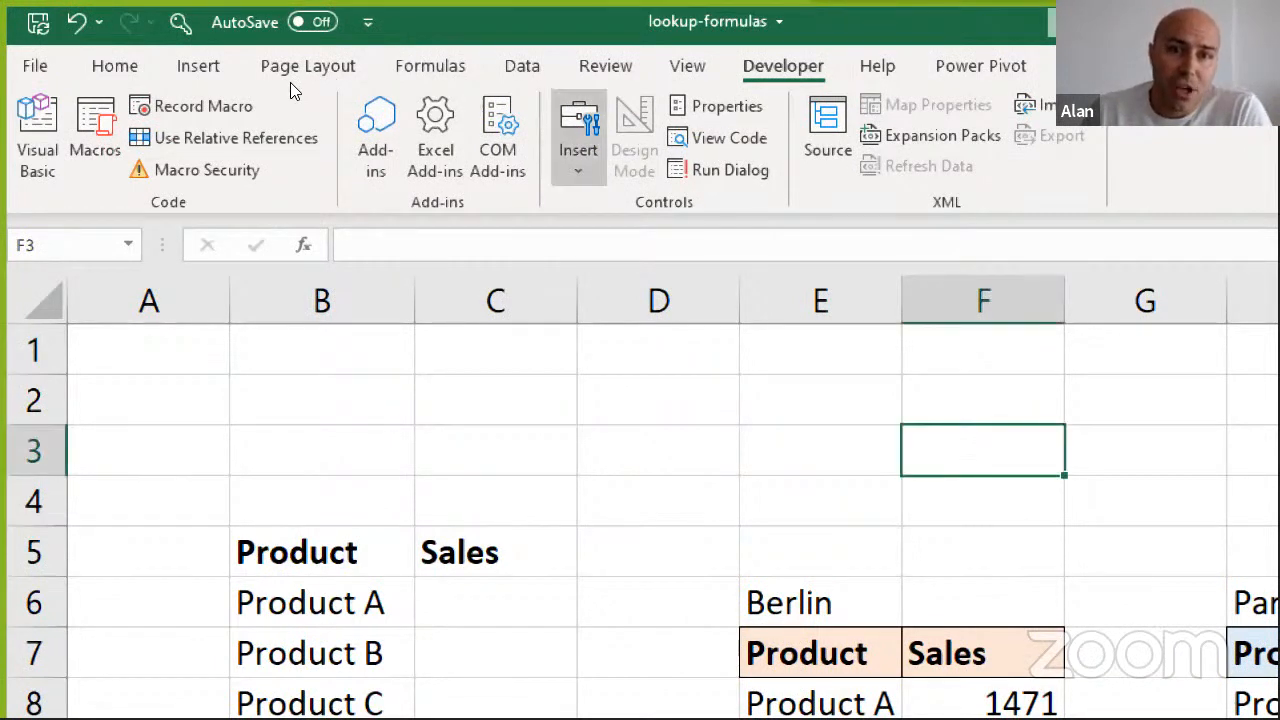
left_click(578, 150)
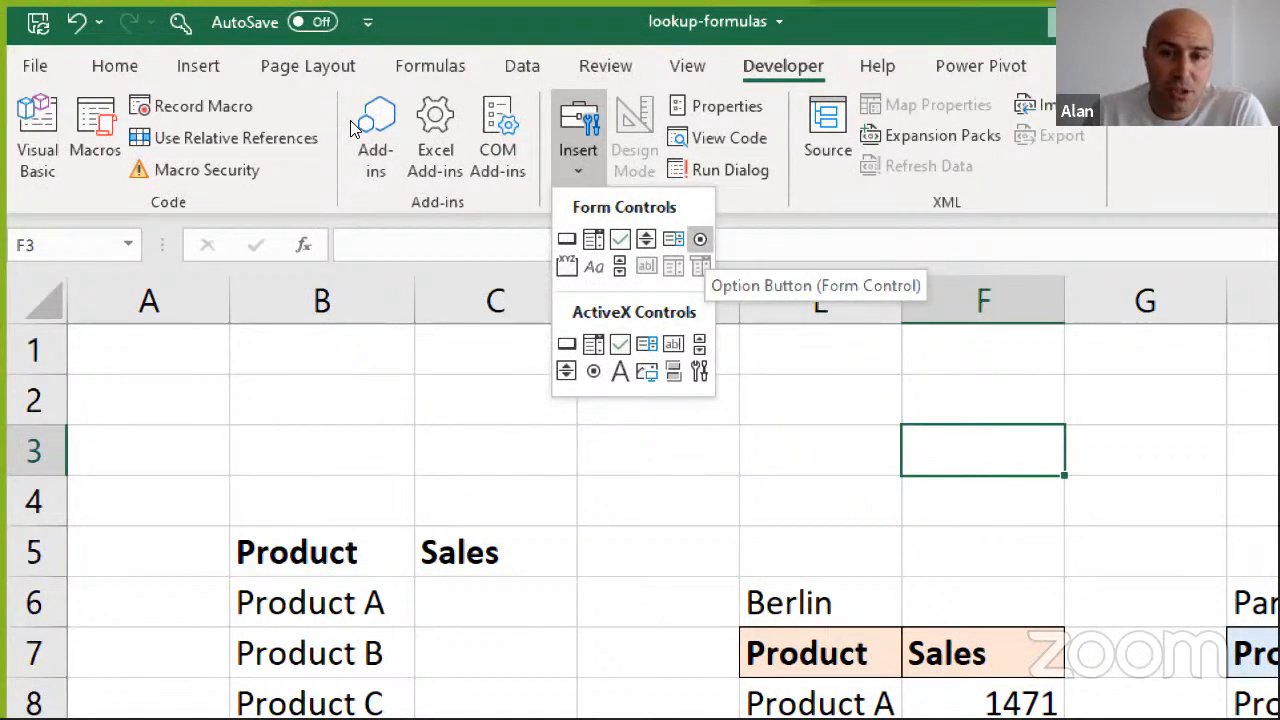
left_click(699, 239)
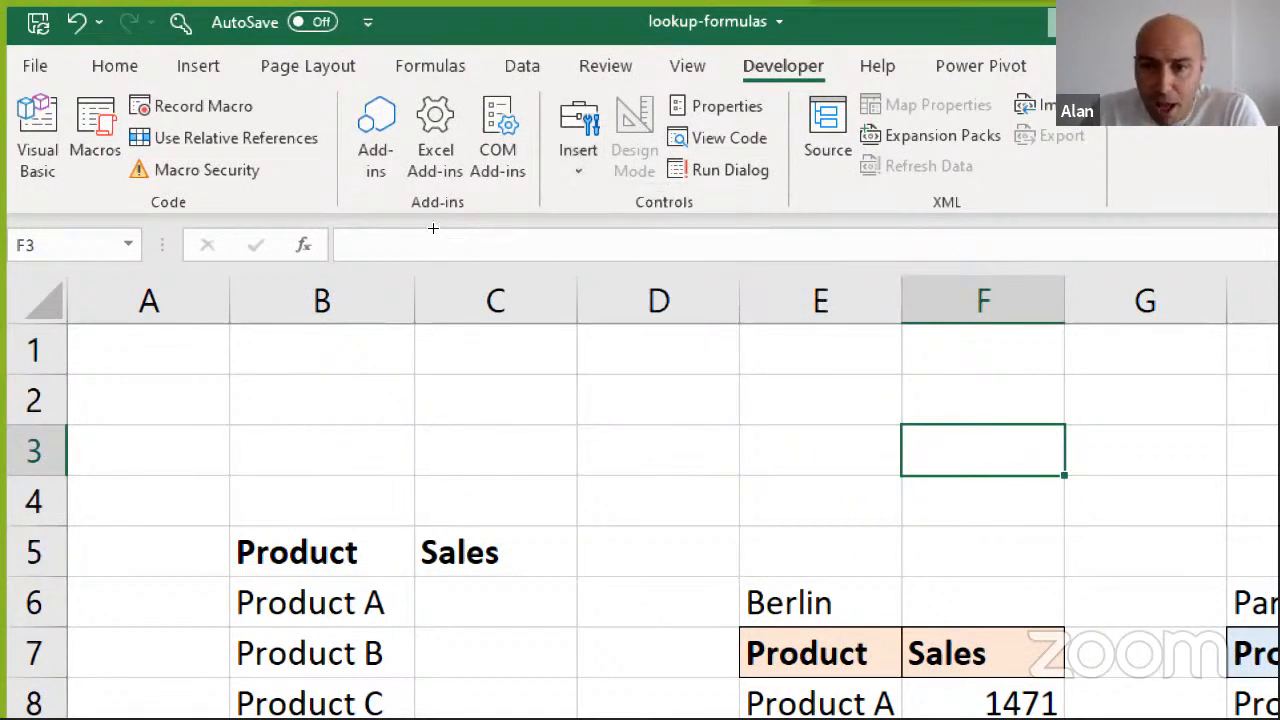
left_click_drag(642, 373, 865, 430)
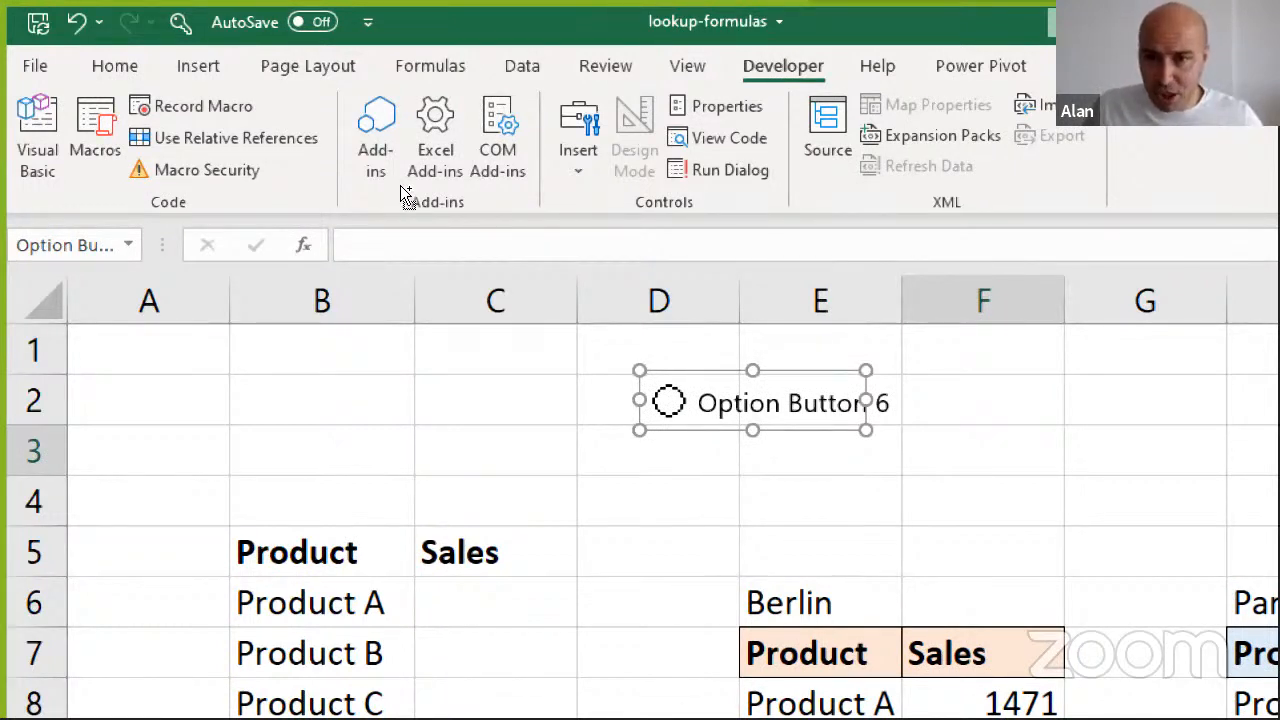
key("Escape")
left_click_drag(563, 188, 563, 186)
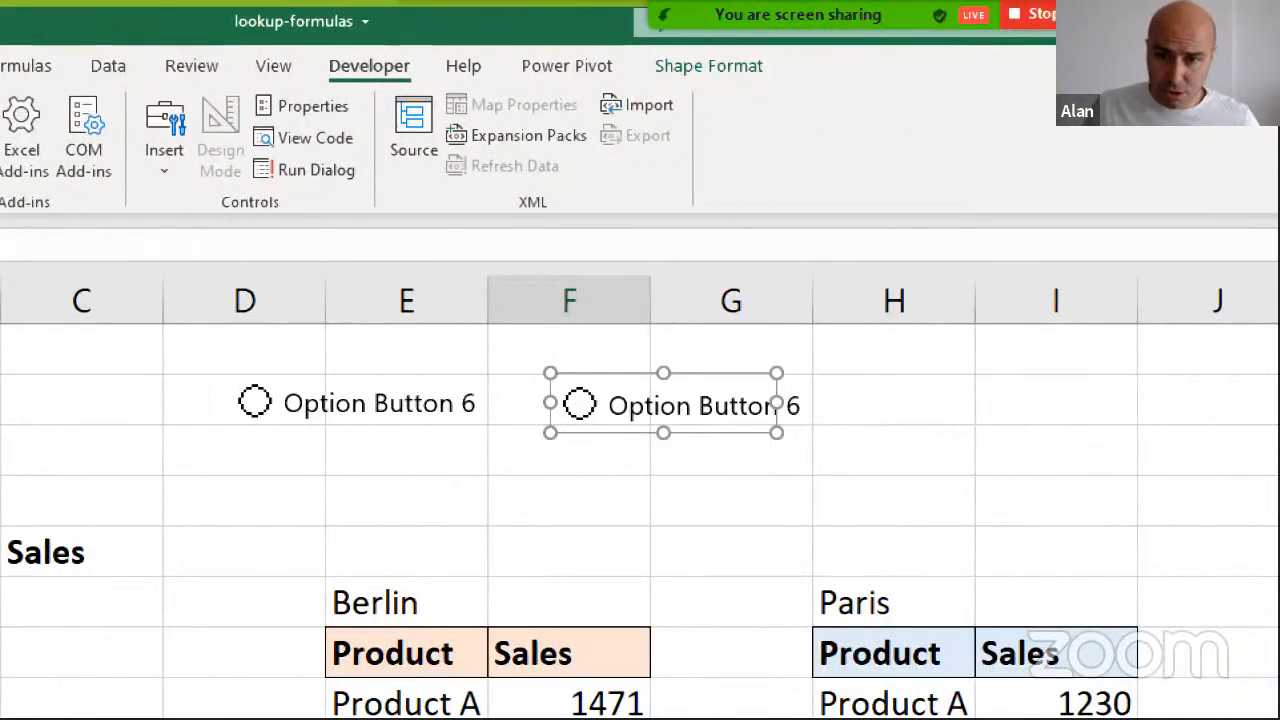
Place a third copy of the option button across H2:I2 and relabel the first option button Berlin
left_click_drag(598, 196, 776, 195)
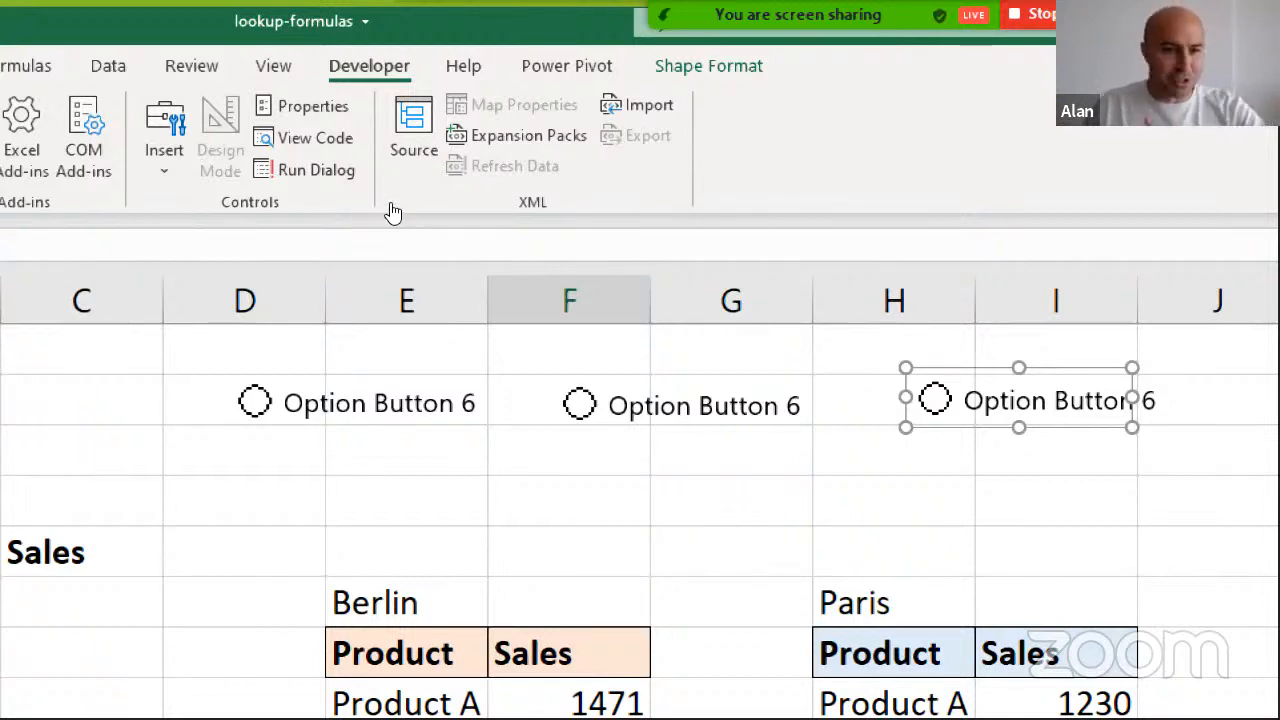
right_click(361, 406)
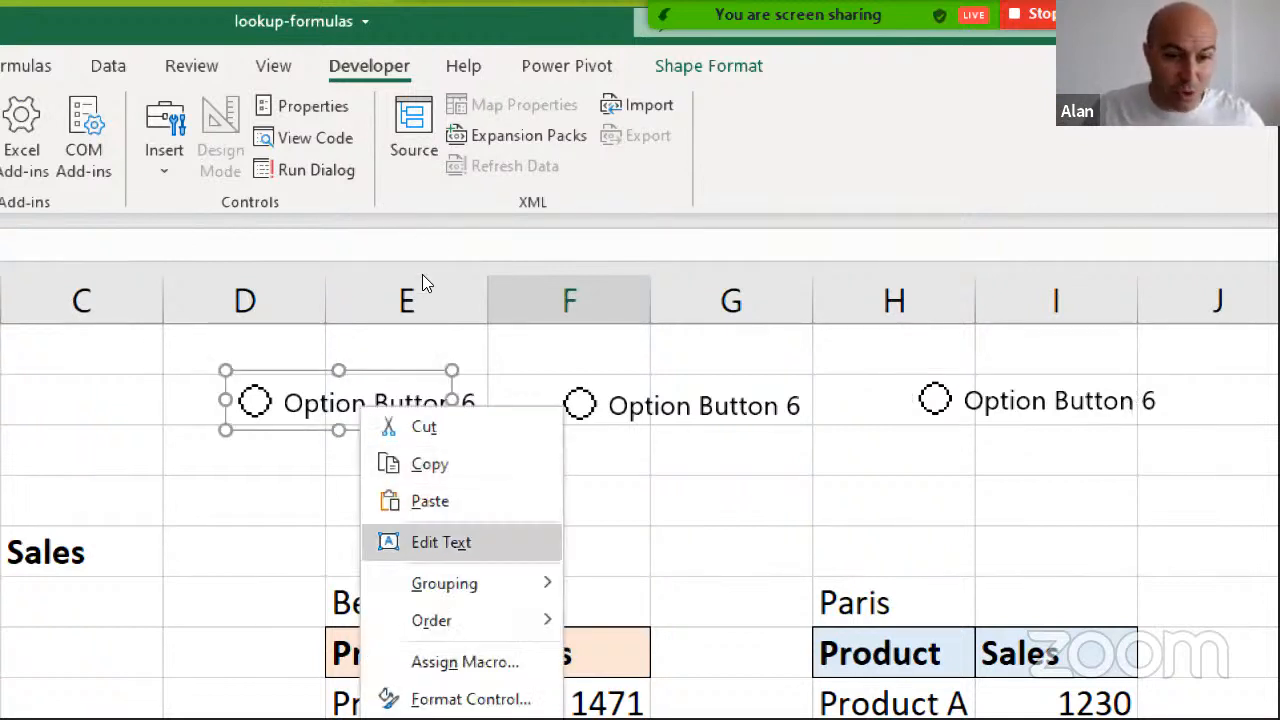
left_click(441, 542)
left_click_drag(297, 404, 451, 405)
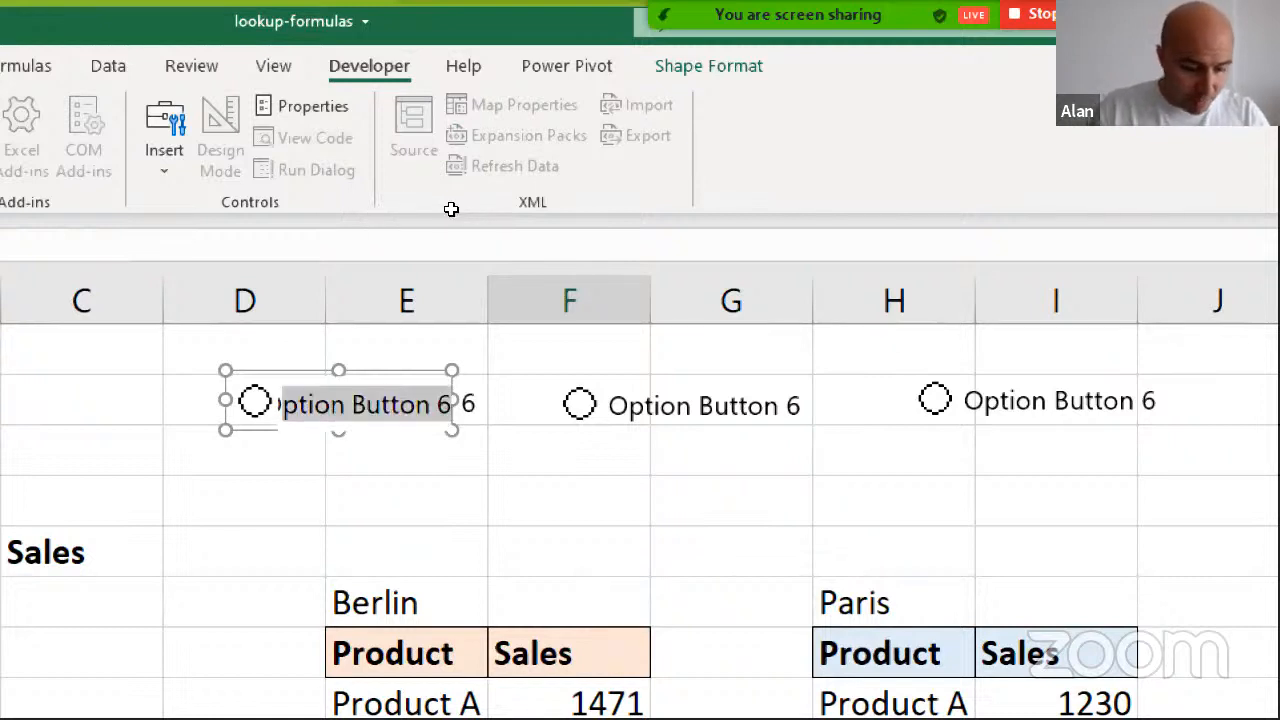
type("Berlin")
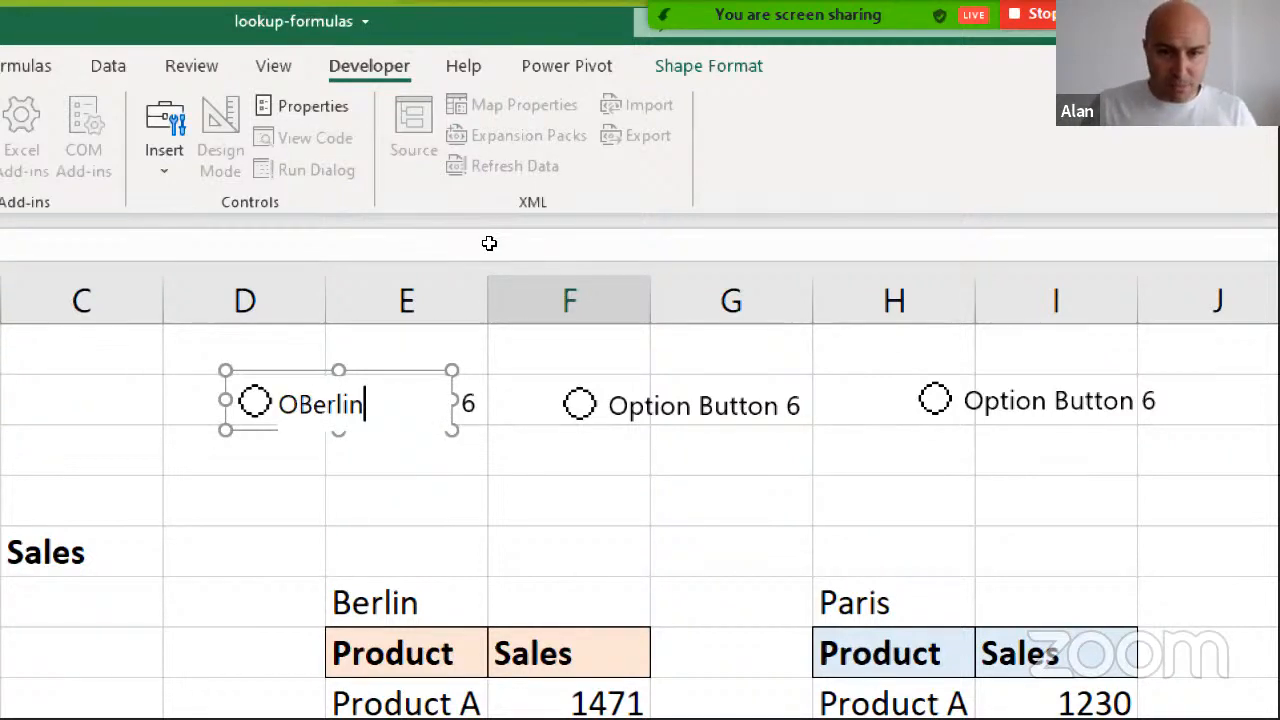
Change the label of the middle option button across F2:G2 to Paris
left_click(590, 498)
right_click(674, 402)
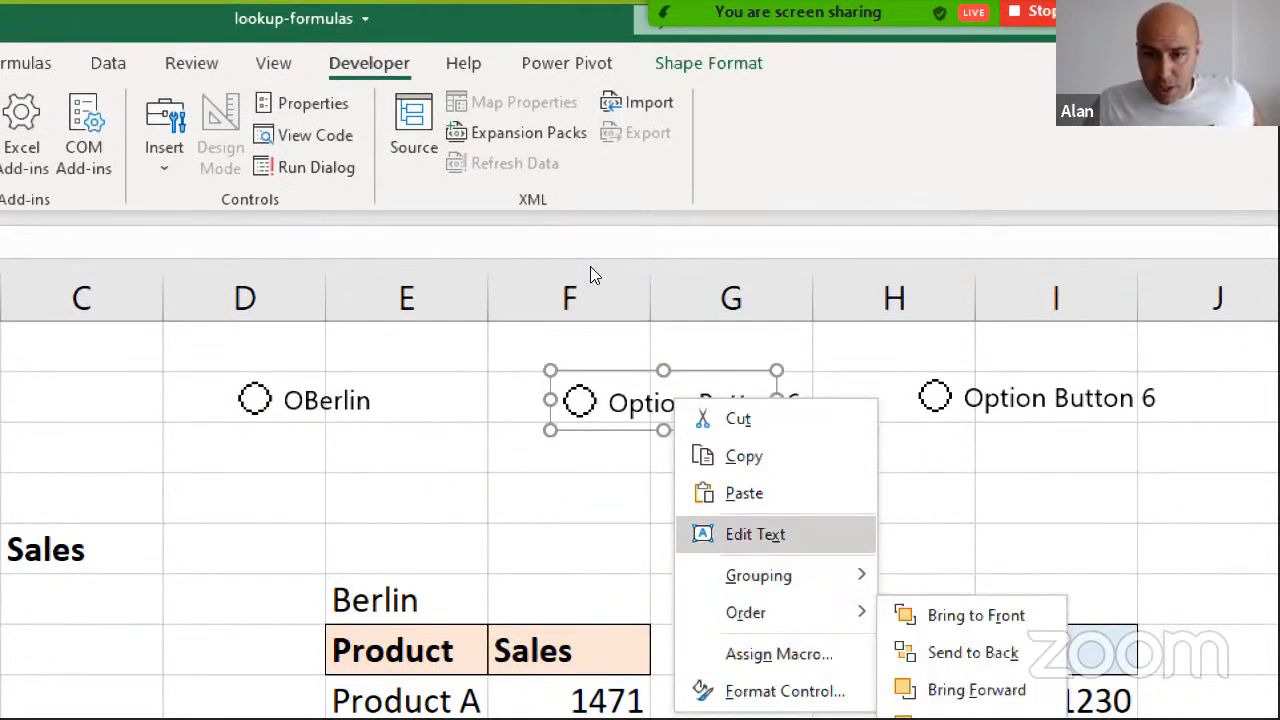
left_click(754, 533)
left_click_drag(606, 404, 793, 412)
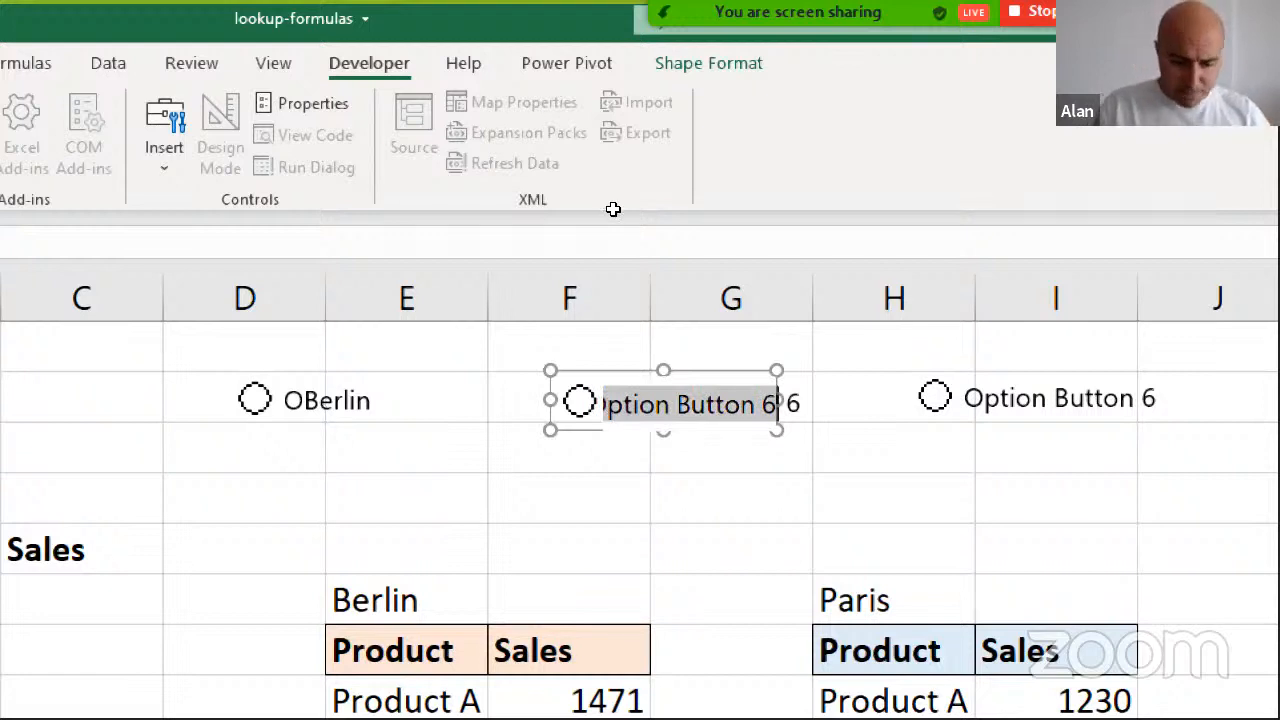
type("Paris")
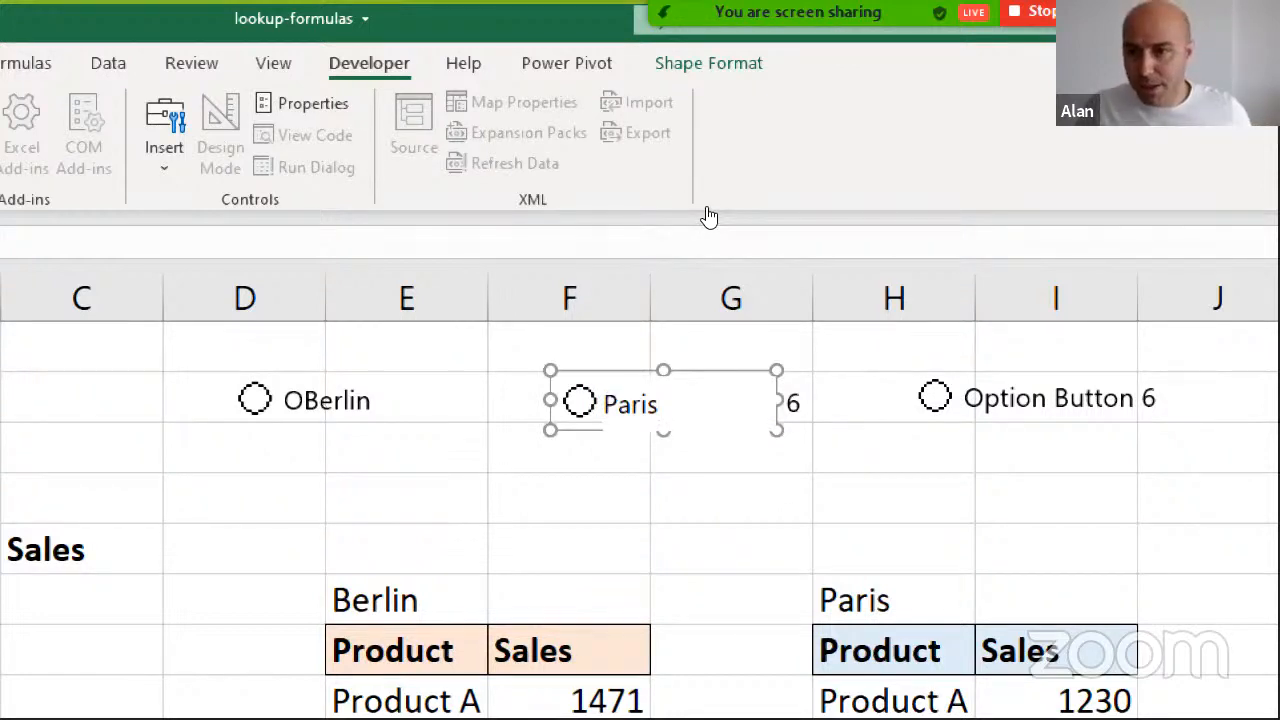
Change the label of the third option button across H2:I2 to New York
right_click(985, 400)
left_click(1077, 526)
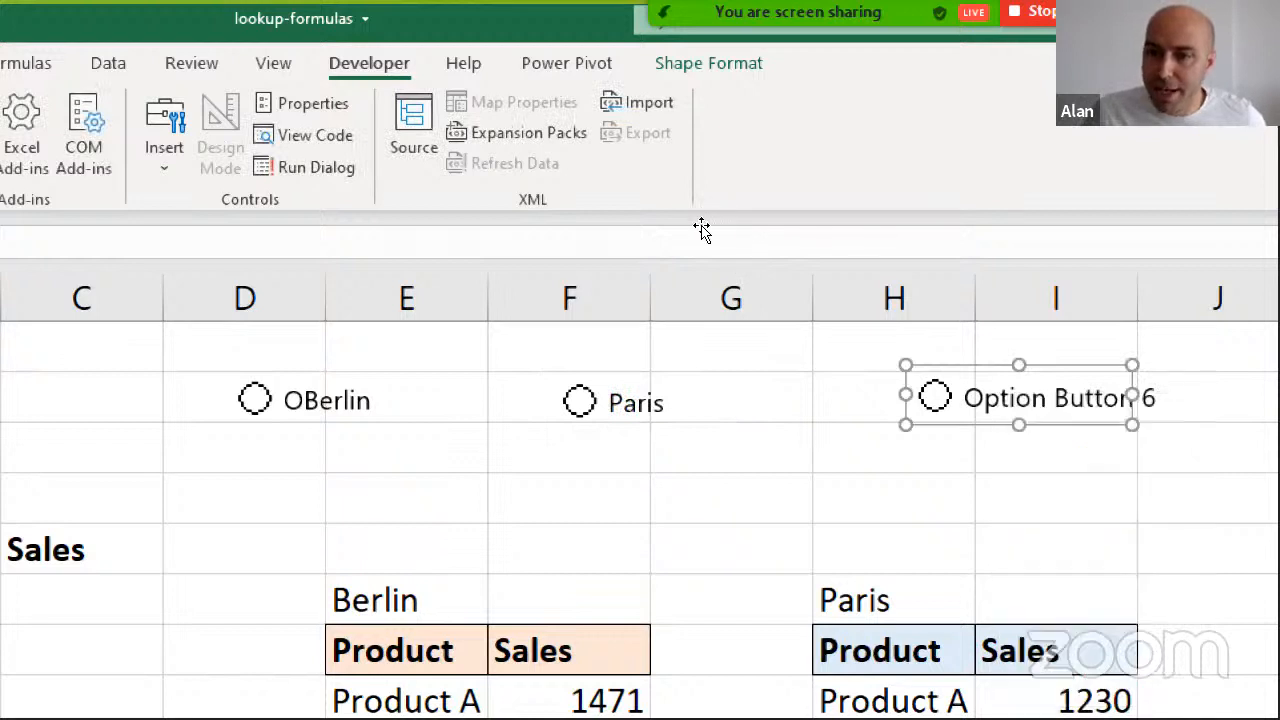
key("shift+Right")
key("shift+Right")
key("shift+Right")
key("shift+Right")
key("shift+Right")
key("shift+Right")
key("shift+Right")
key("shift+Right")
key("shift+Right")
key("shift+Right")
key("shift+Right")
key("shift+Right")
key("shift+Right")
key("shift+Right")
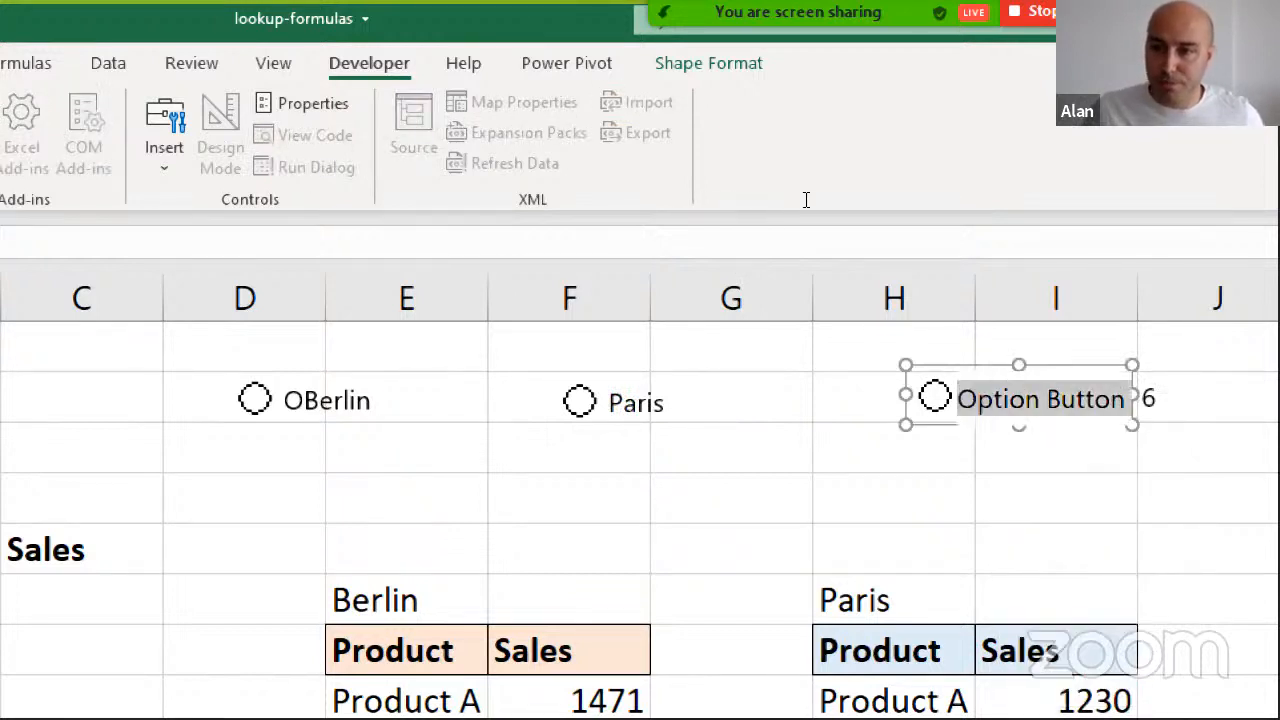
type("New York")
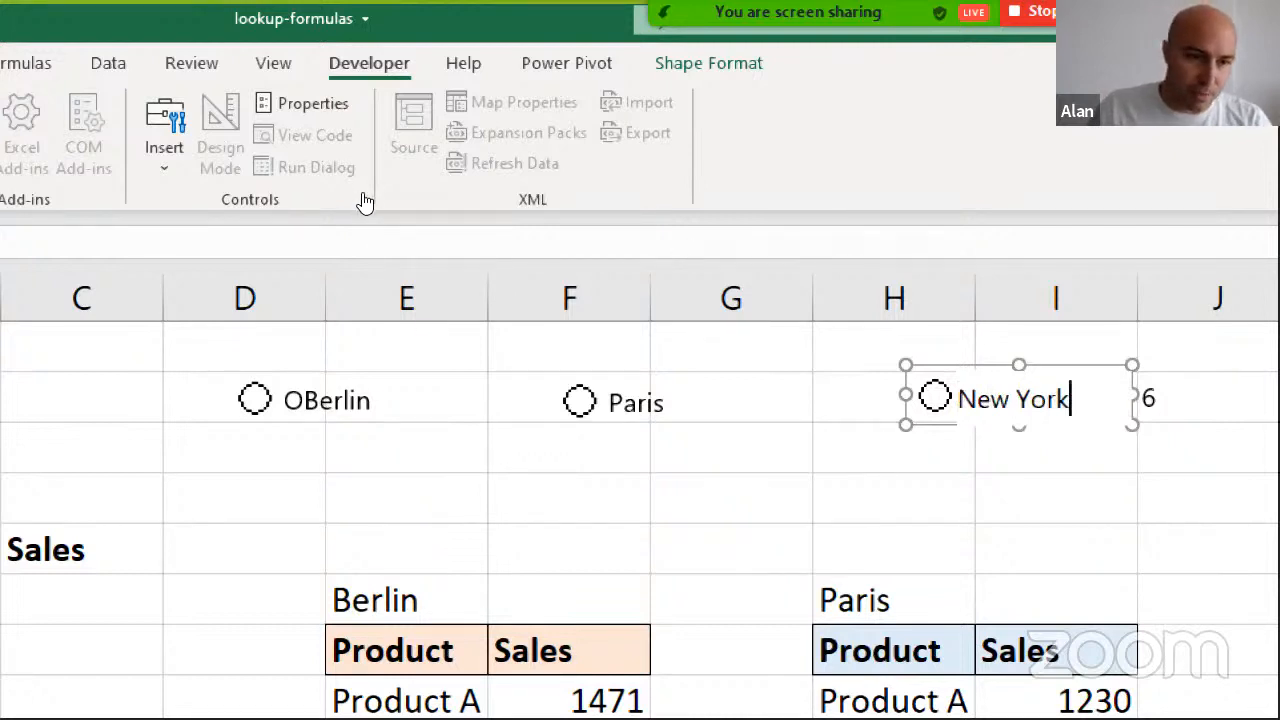
Remove the stray leading O from the first option button's label so that it reads Berlin
right_click(314, 409)
key("Down")
key("Down")
key("Down")
key("Down")
key("Return")
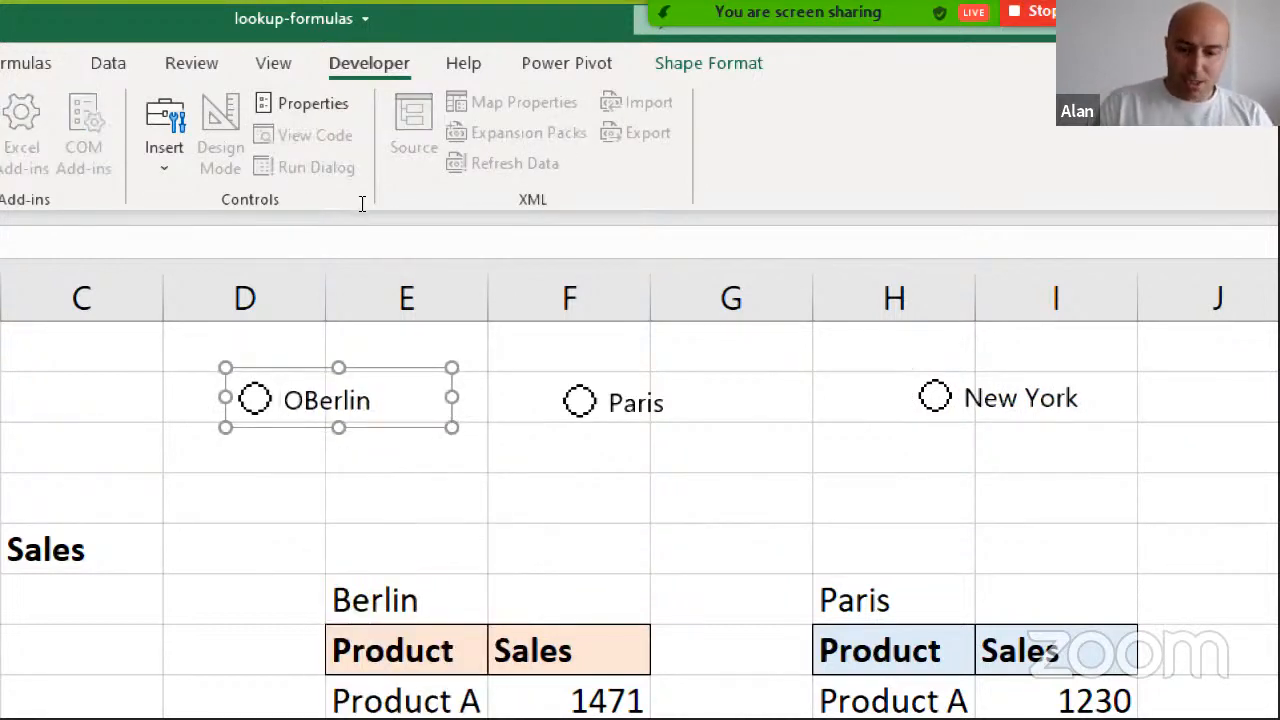
key("BackSpace")
key("Escape")
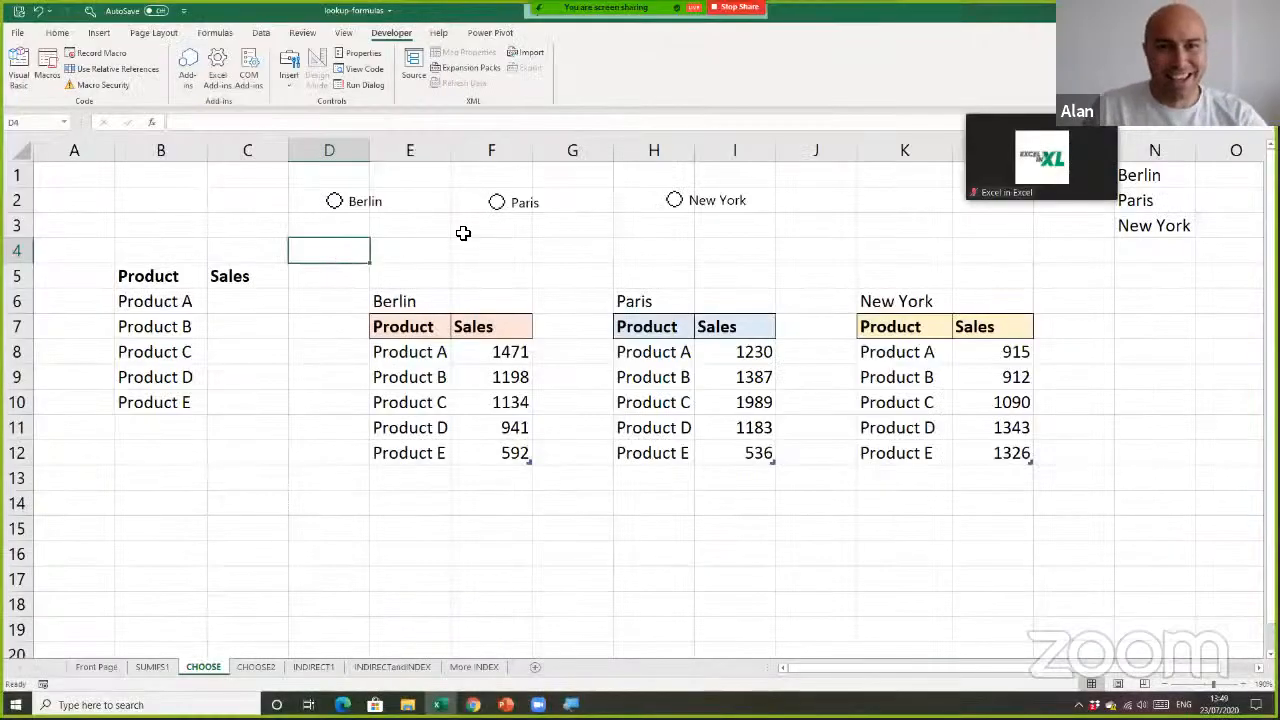
Move the New York option button to G2 and the Berlin option button to E2, close beside Paris
right_click(686, 201)
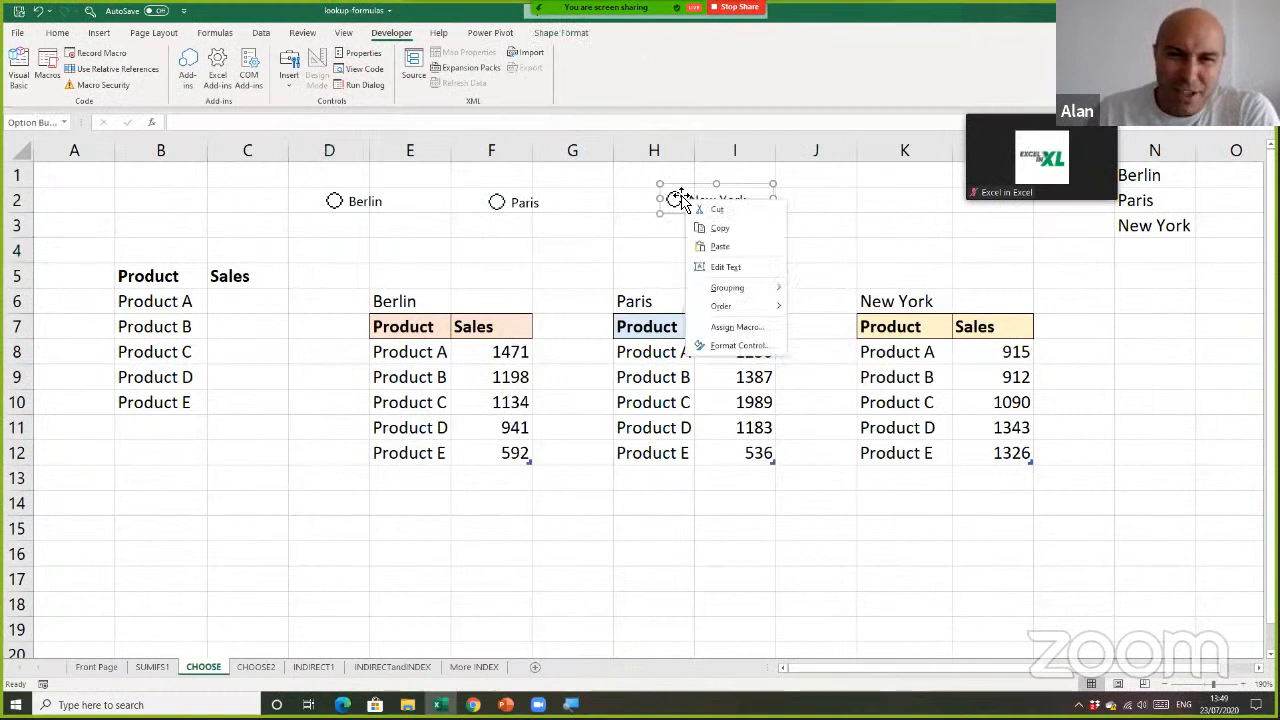
key("Escape")
left_click_drag(686, 201, 573, 204)
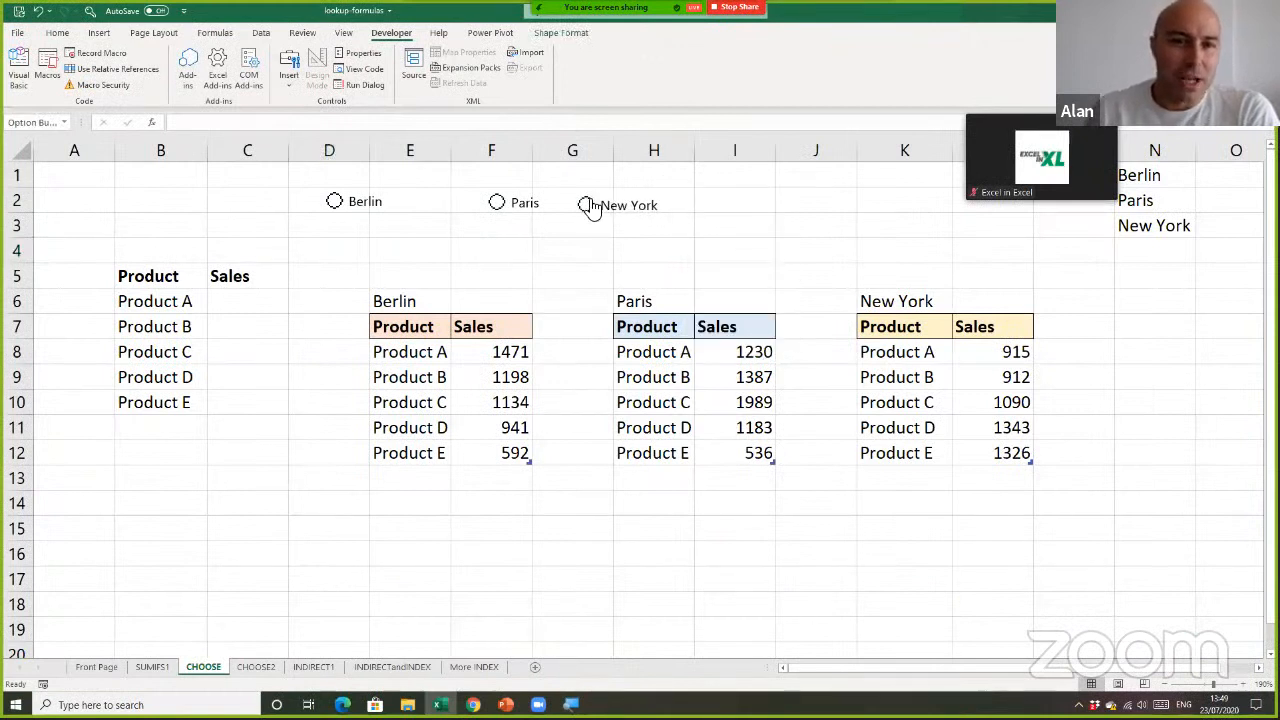
right_click(362, 198)
key("Escape")
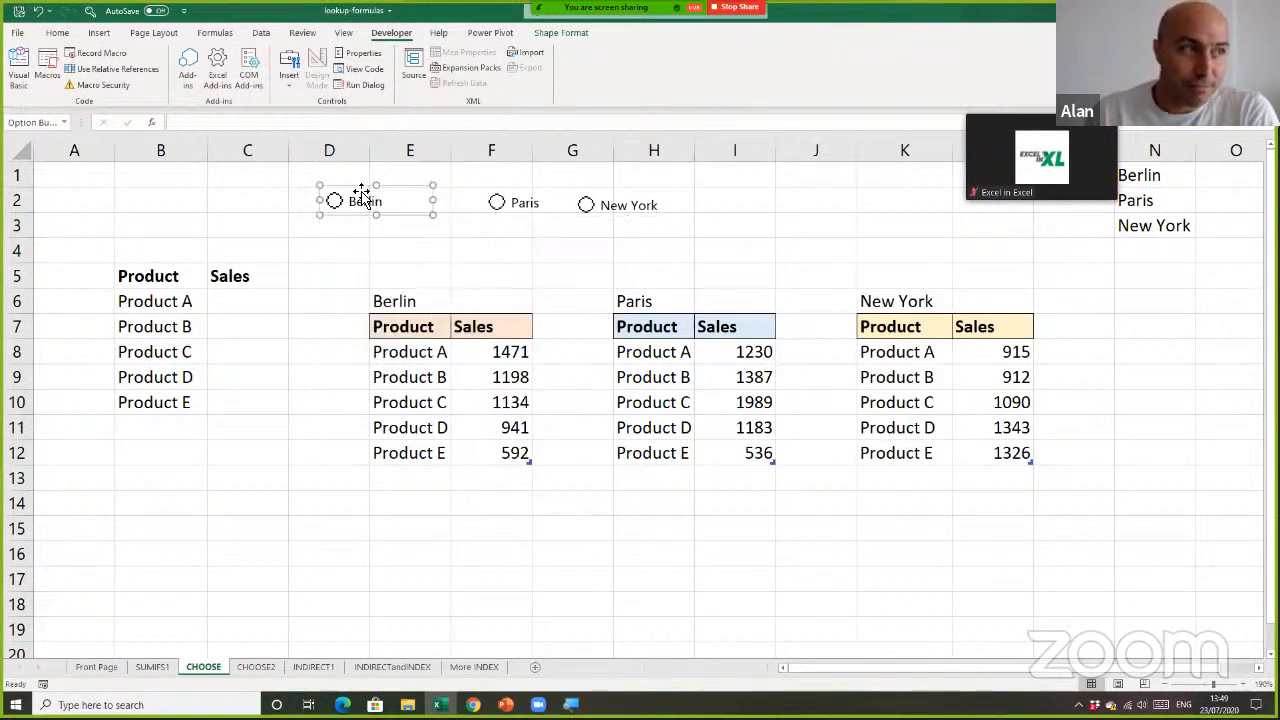
left_click_drag(363, 188, 438, 192)
left_click(465, 245)
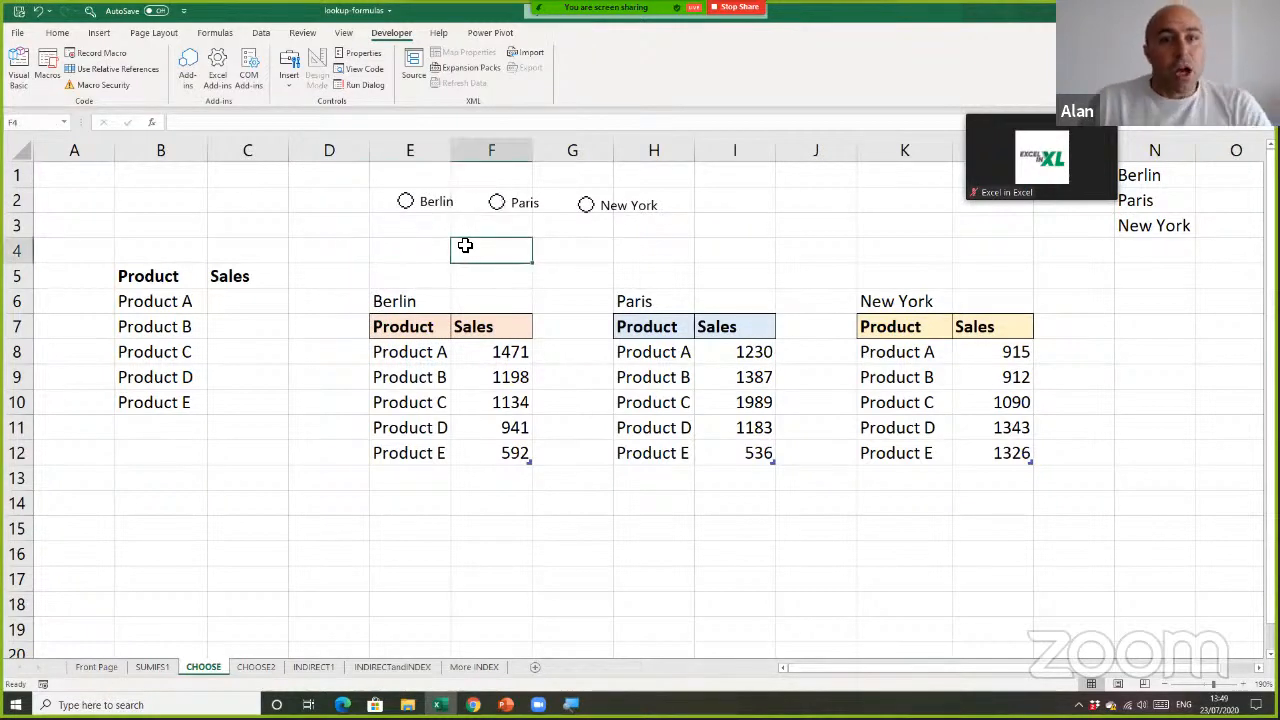
Test the option buttons by selecting Berlin, Paris and New York in turn
left_click(412, 205)
left_click(505, 205)
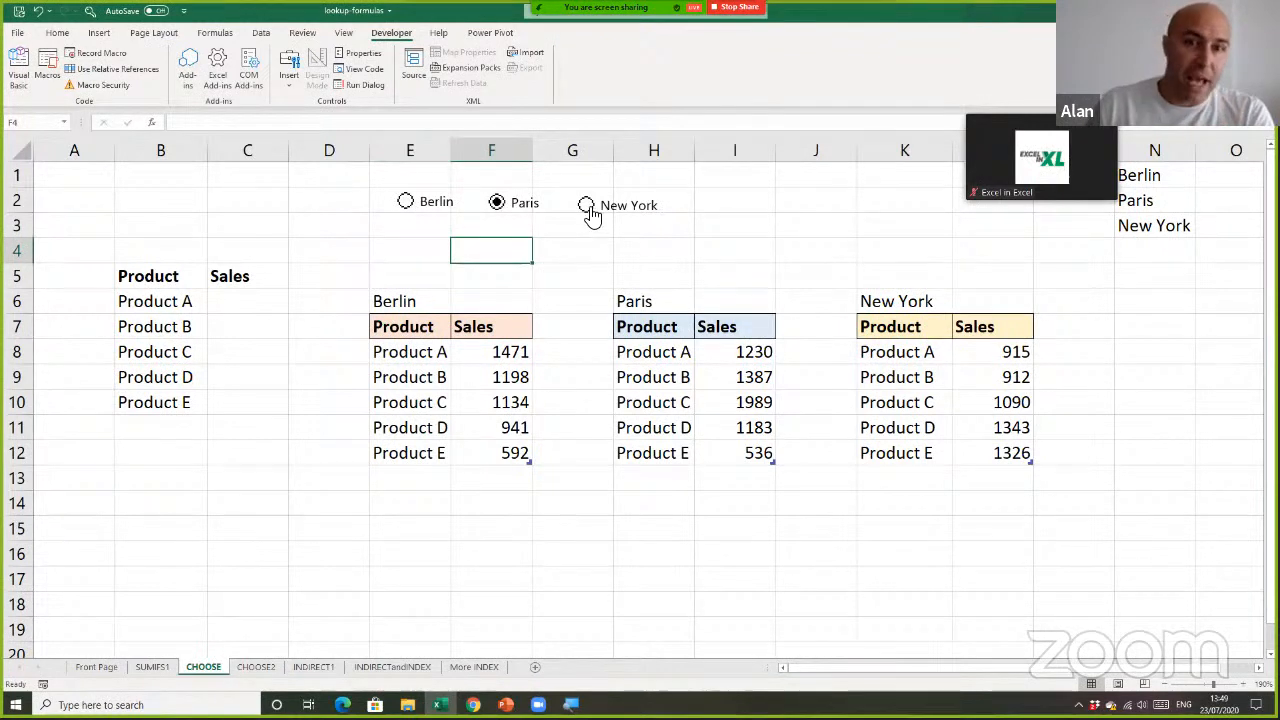
left_click(590, 210)
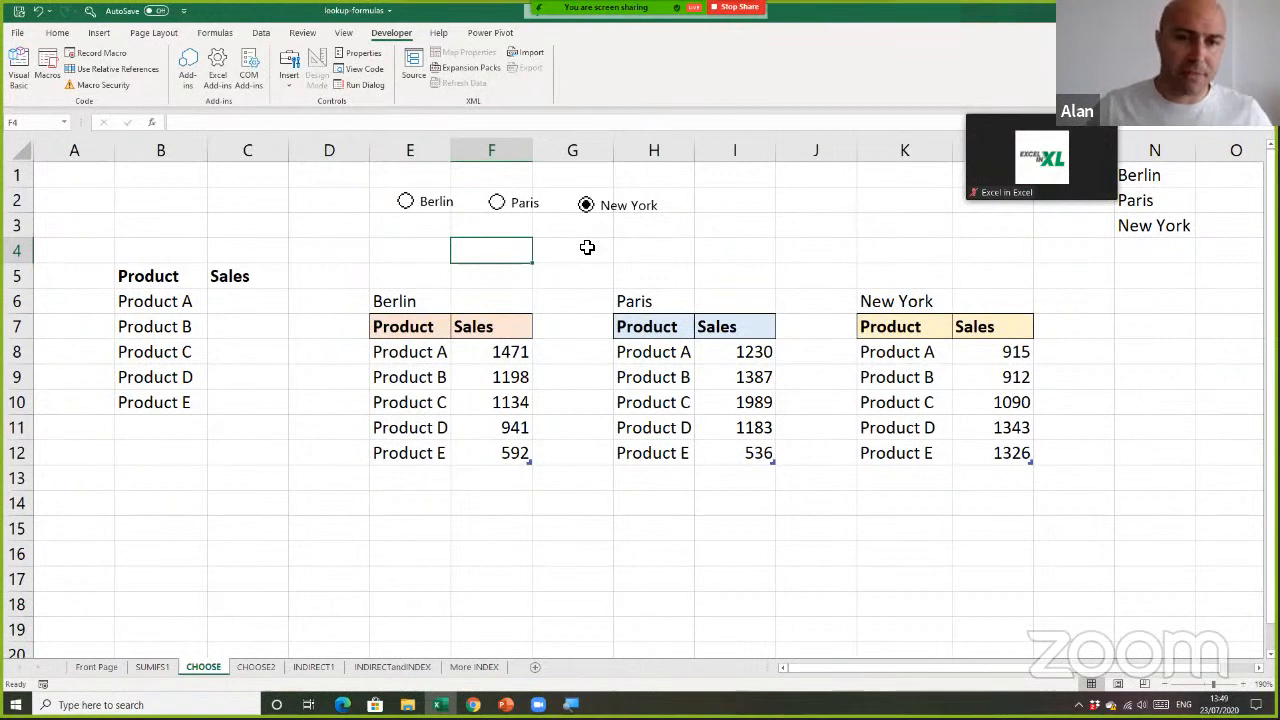
Link the Berlin option button to cell $A$1 through its control format settings
right_click(446, 205)
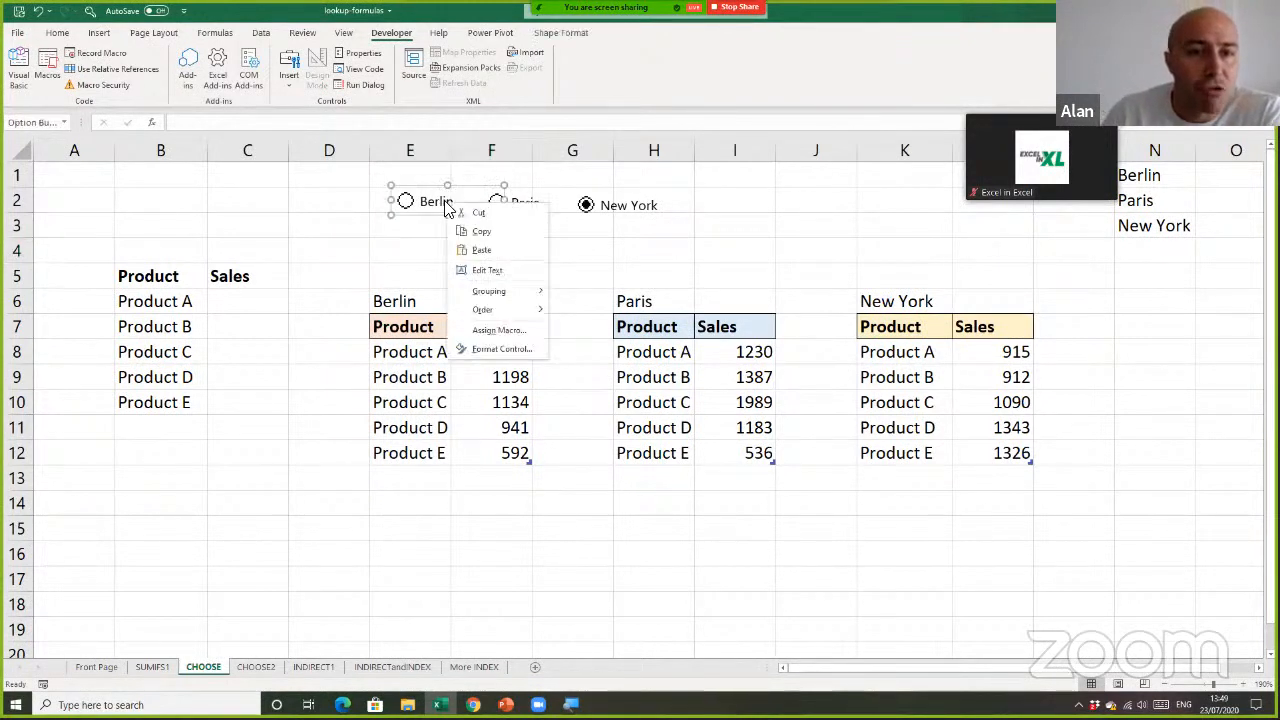
left_click(502, 349)
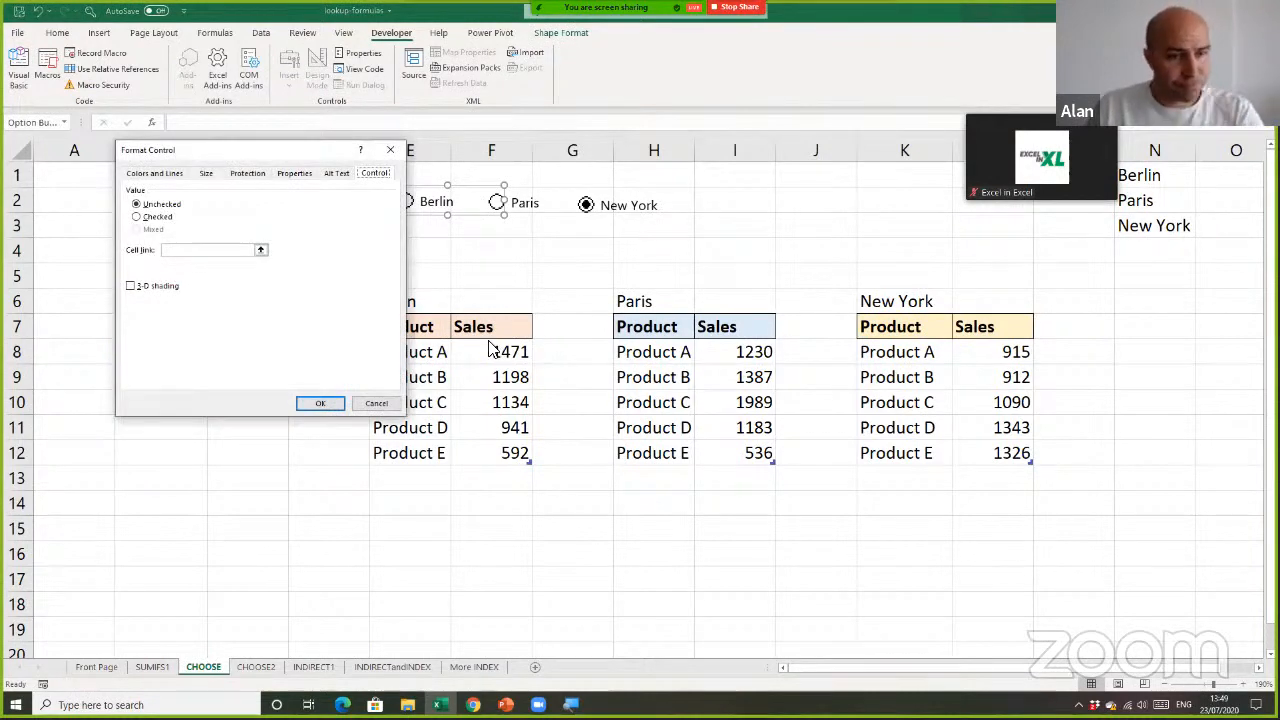
left_click_drag(292, 163, 365, 188)
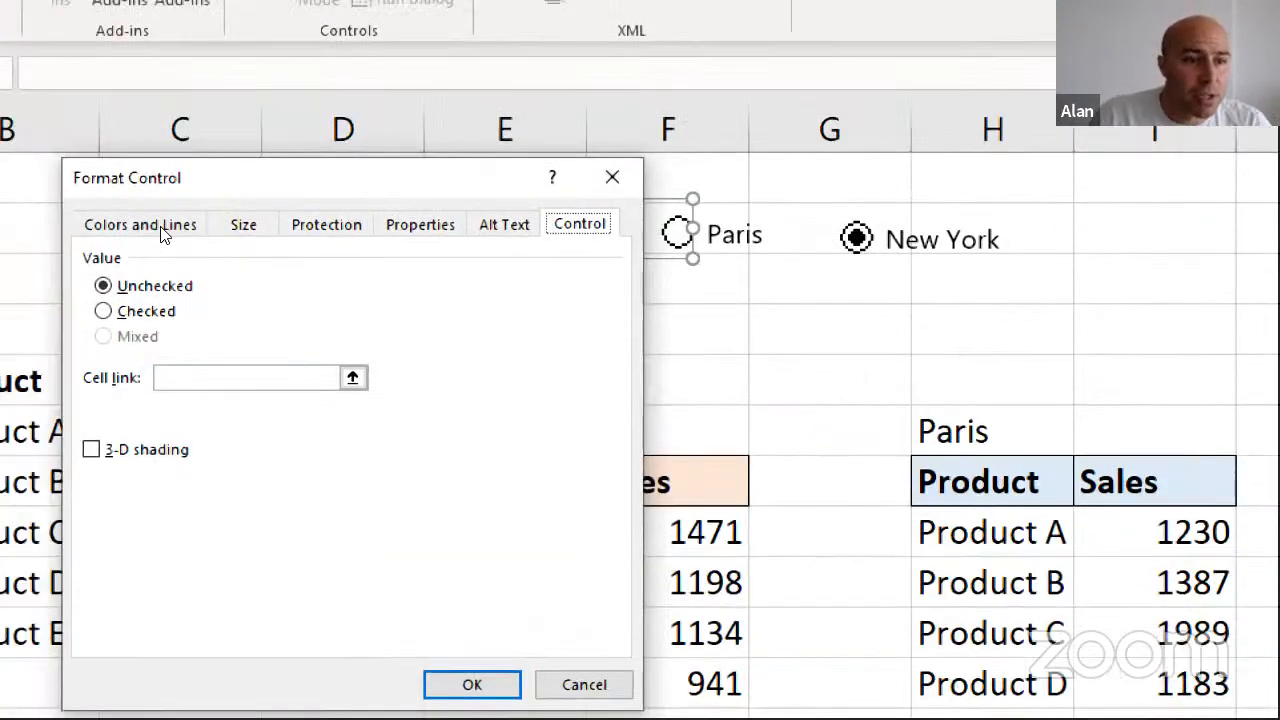
left_click(250, 378)
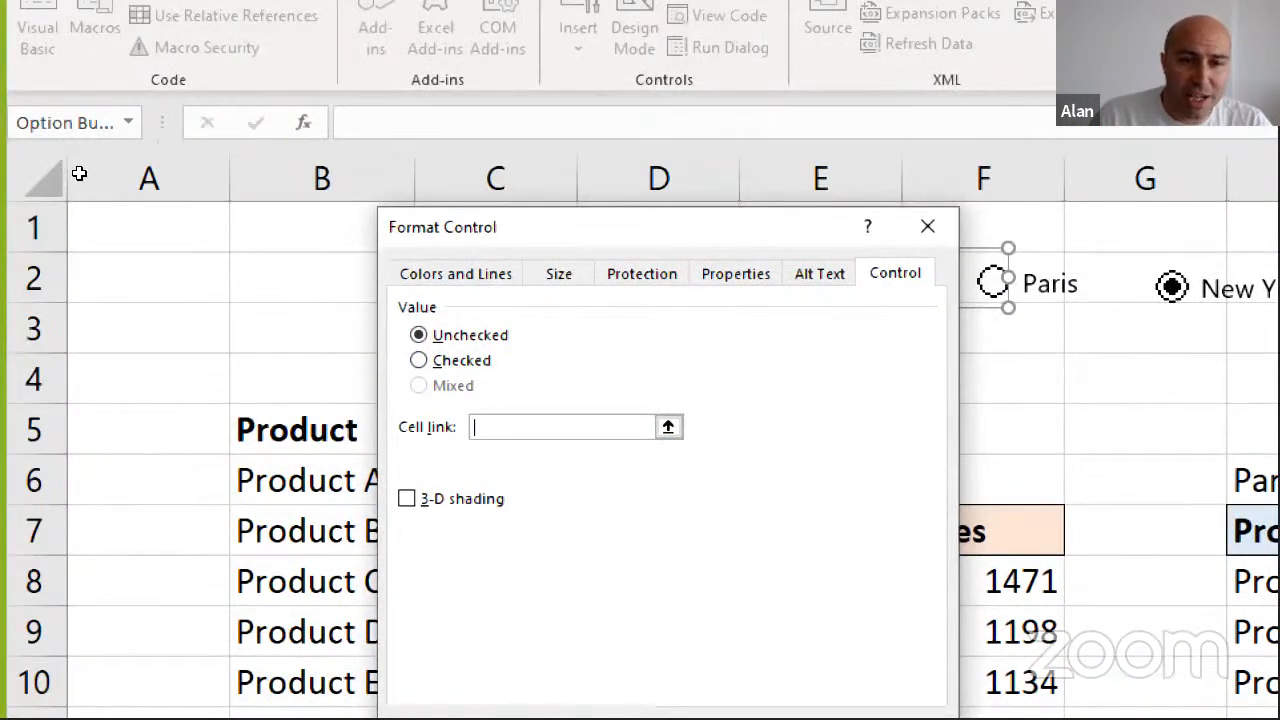
left_click(81, 205)
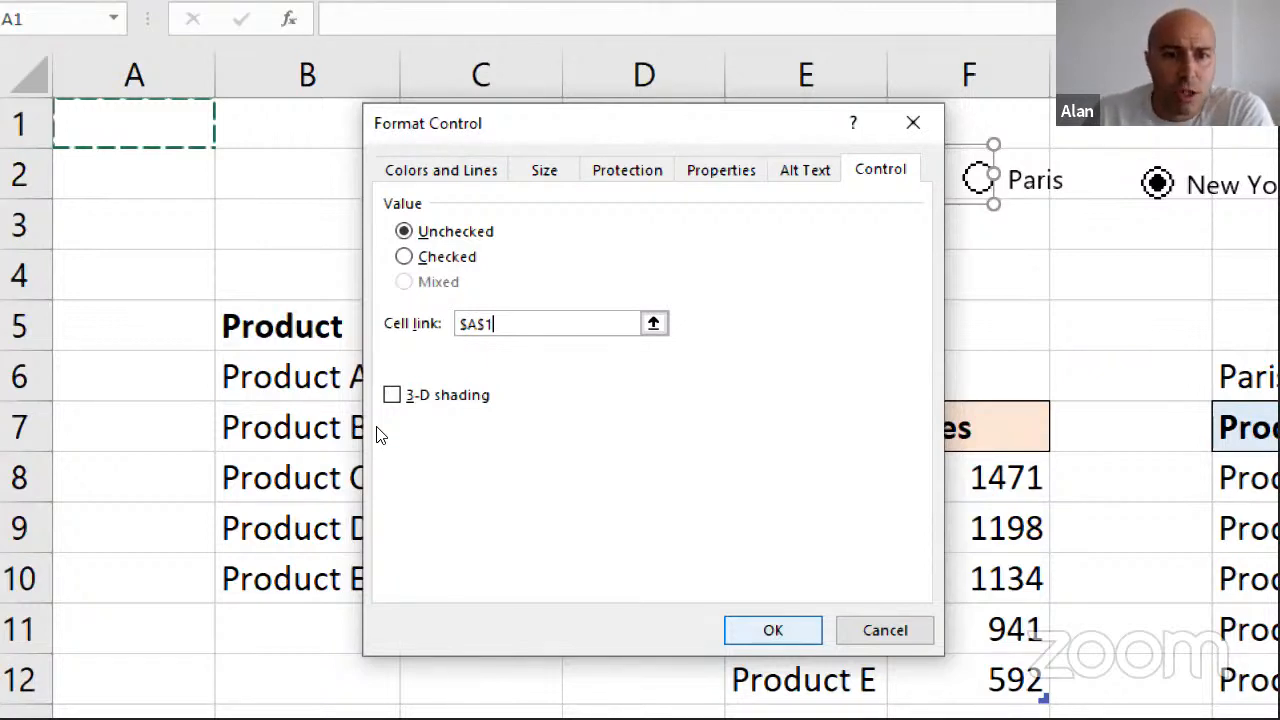
key("Return")
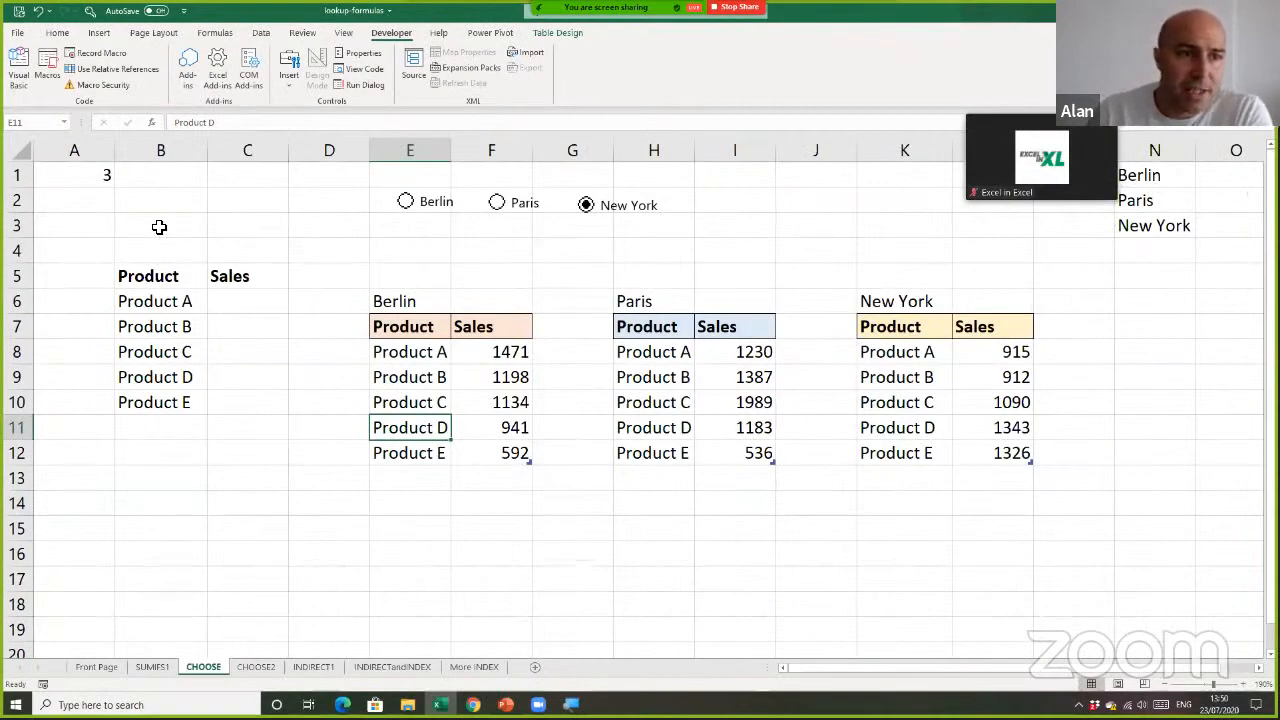
Check how linked cell A1 responds as Berlin, Paris and New York are selected in turn
left_click(89, 172)
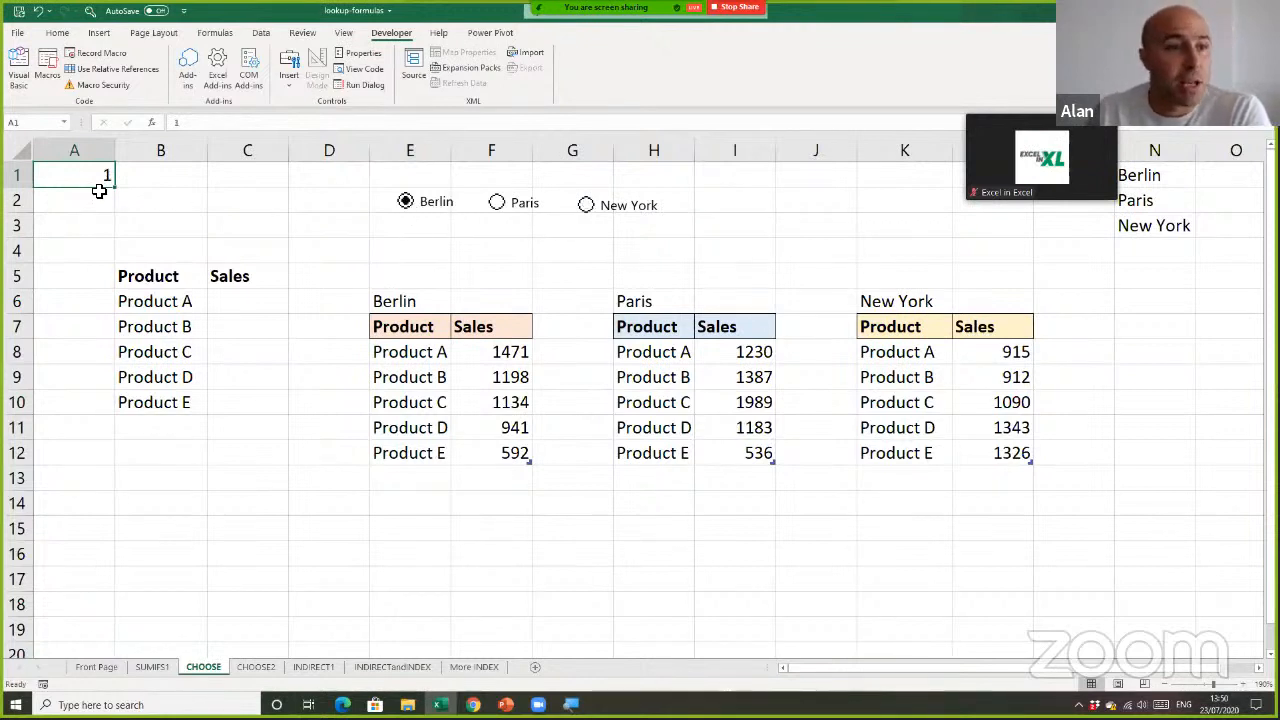
left_click(499, 205)
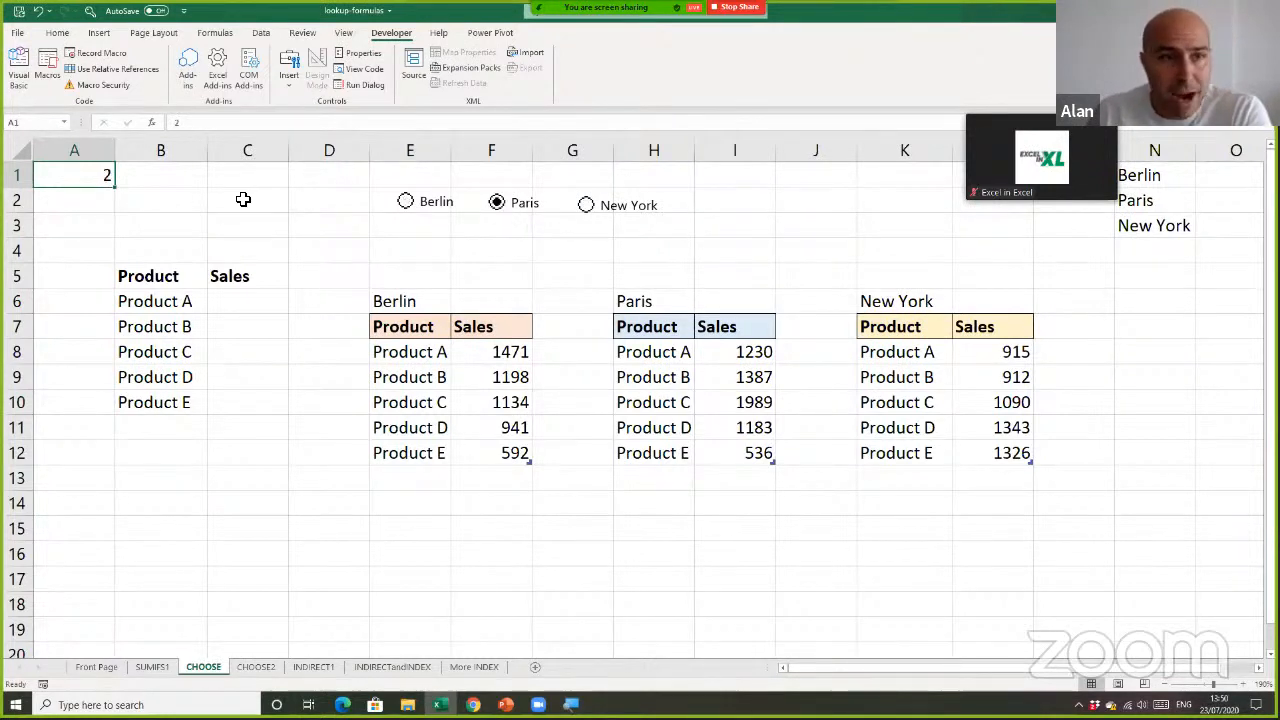
left_click(586, 206)
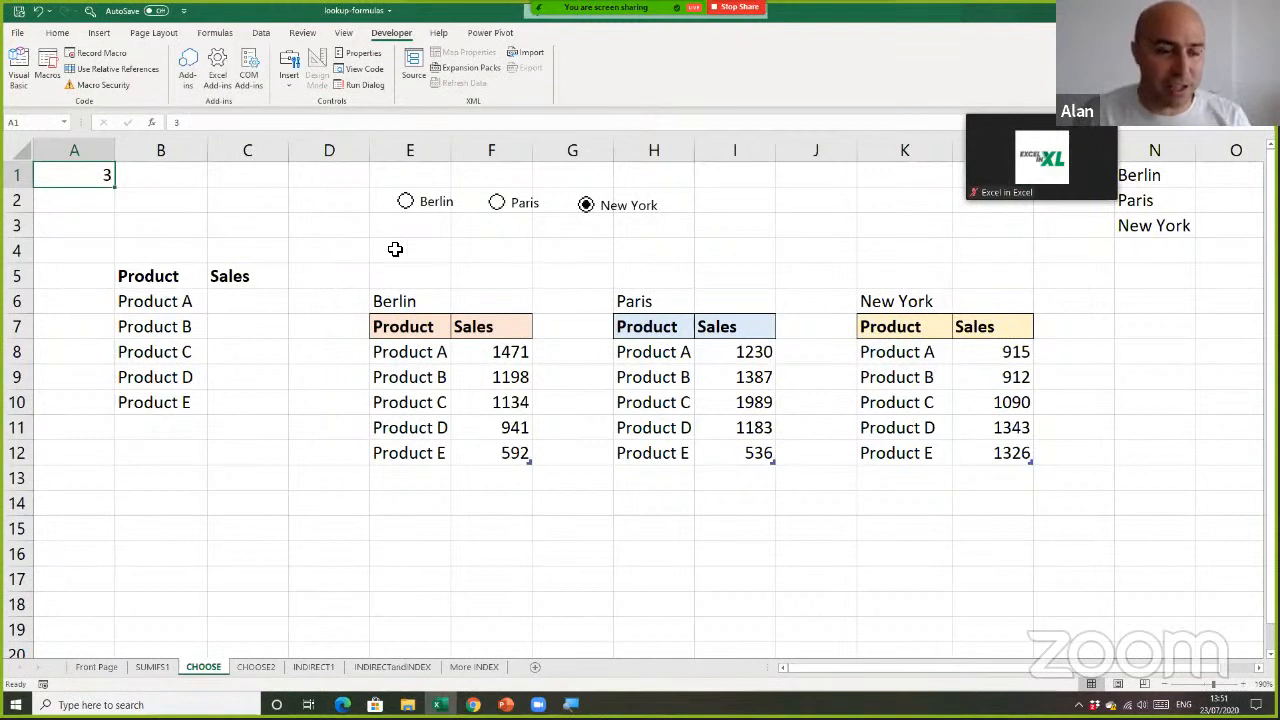
Start a CHOOSE formula in C6 with the absolute reference $A$1 as its index number
left_click(265, 309)
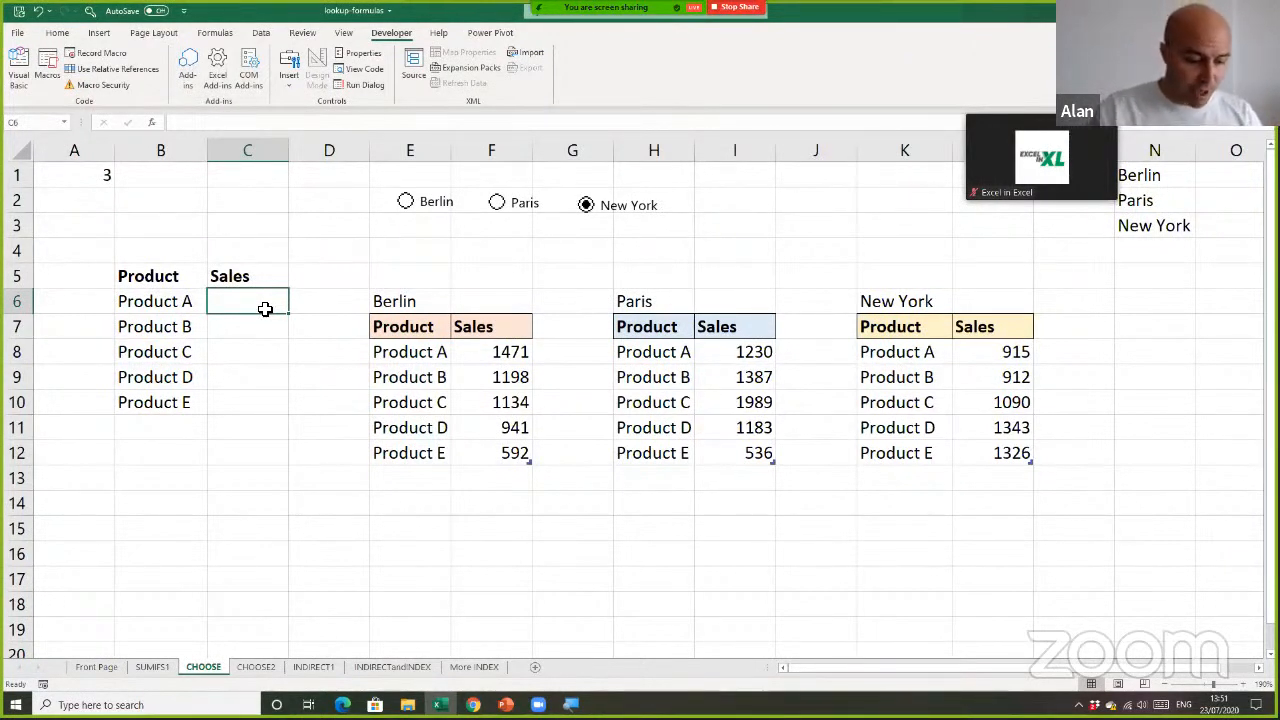
scroll(264, 418, "up", 4)
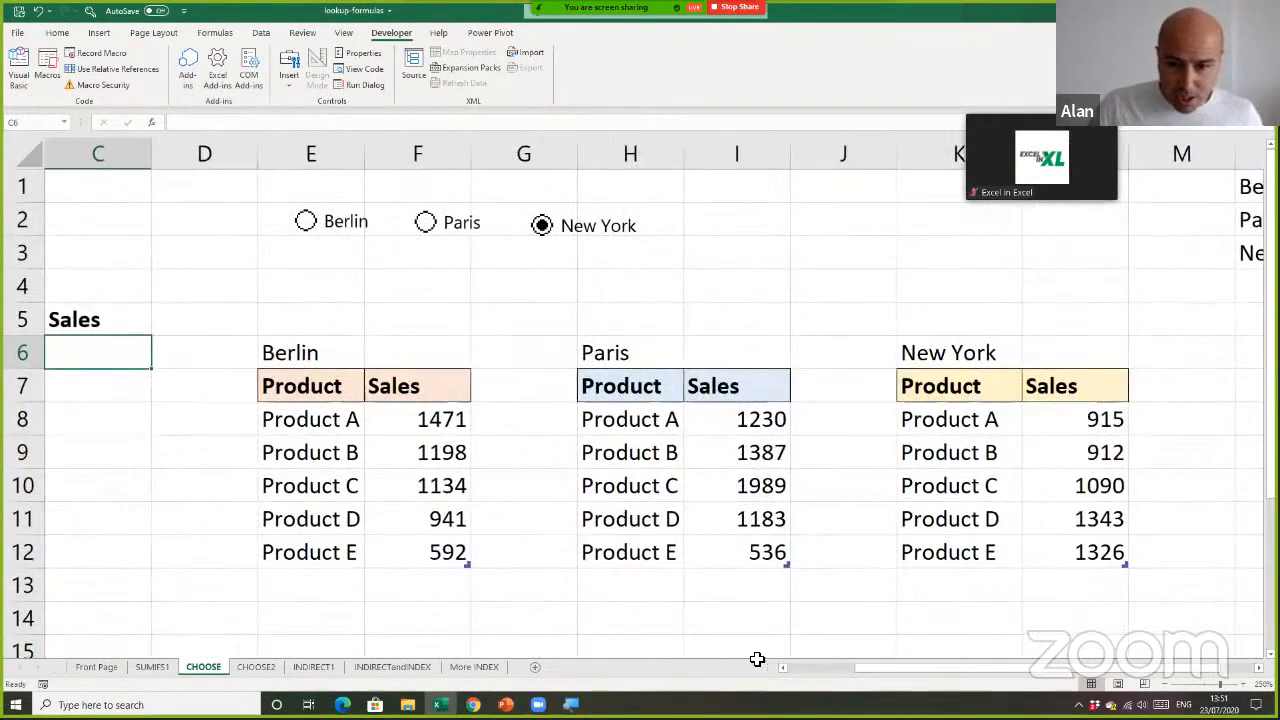
left_click_drag(907, 667, 782, 655)
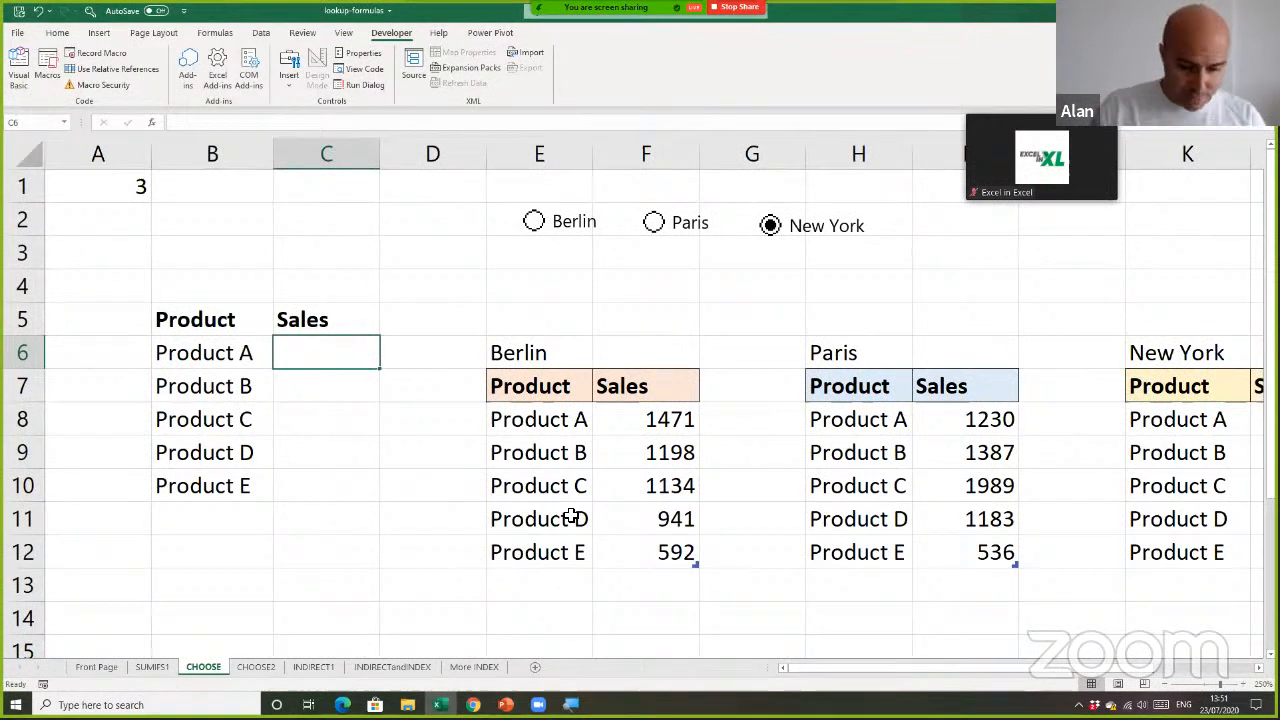
type("=ch")
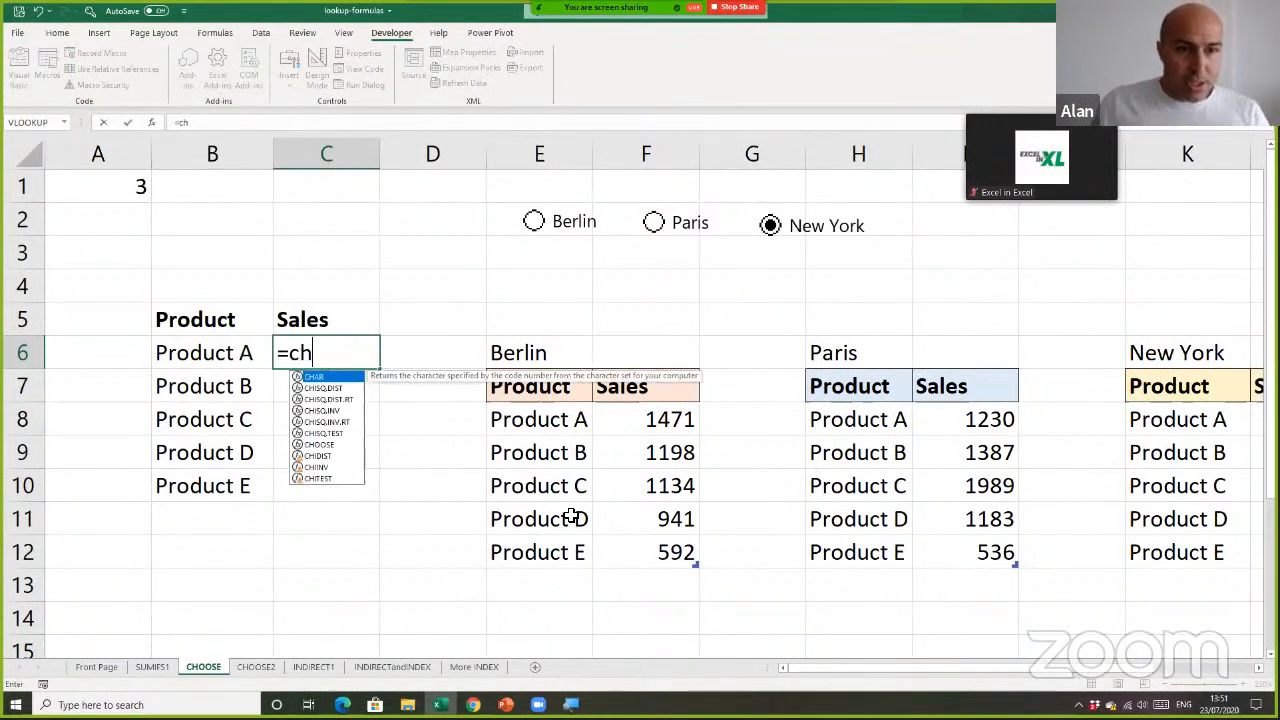
double_click(315, 445)
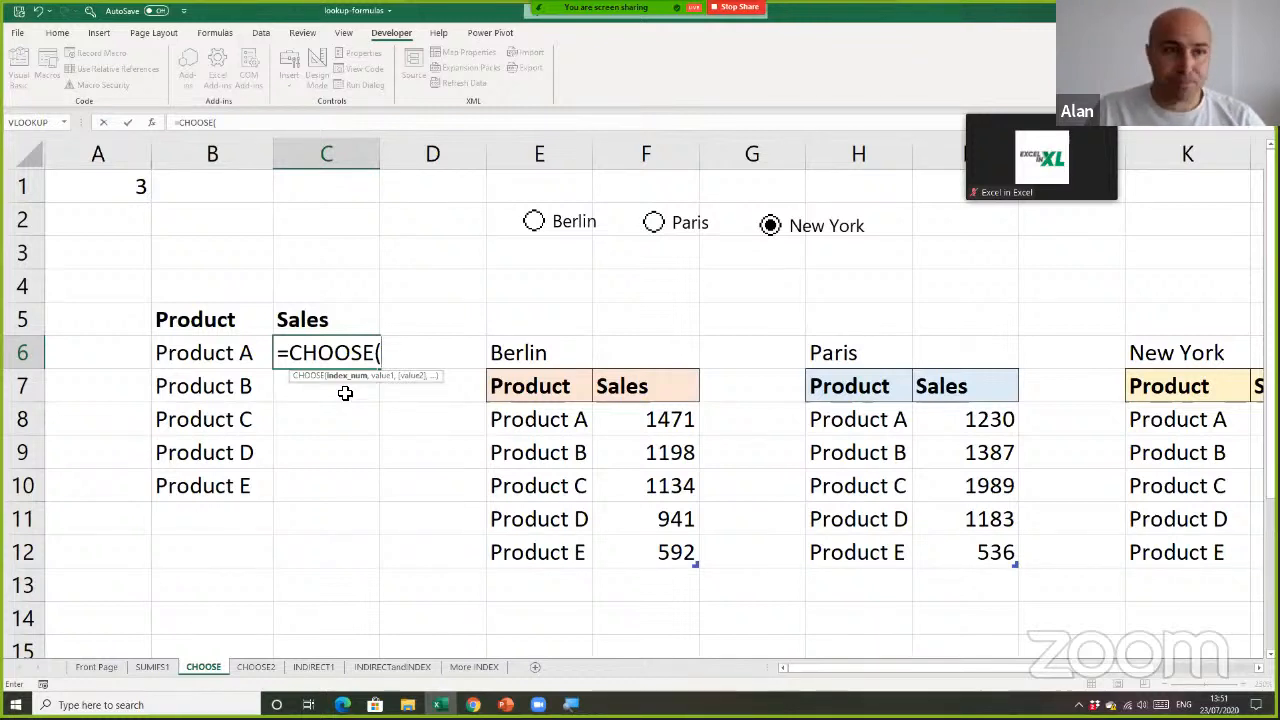
left_click(125, 188)
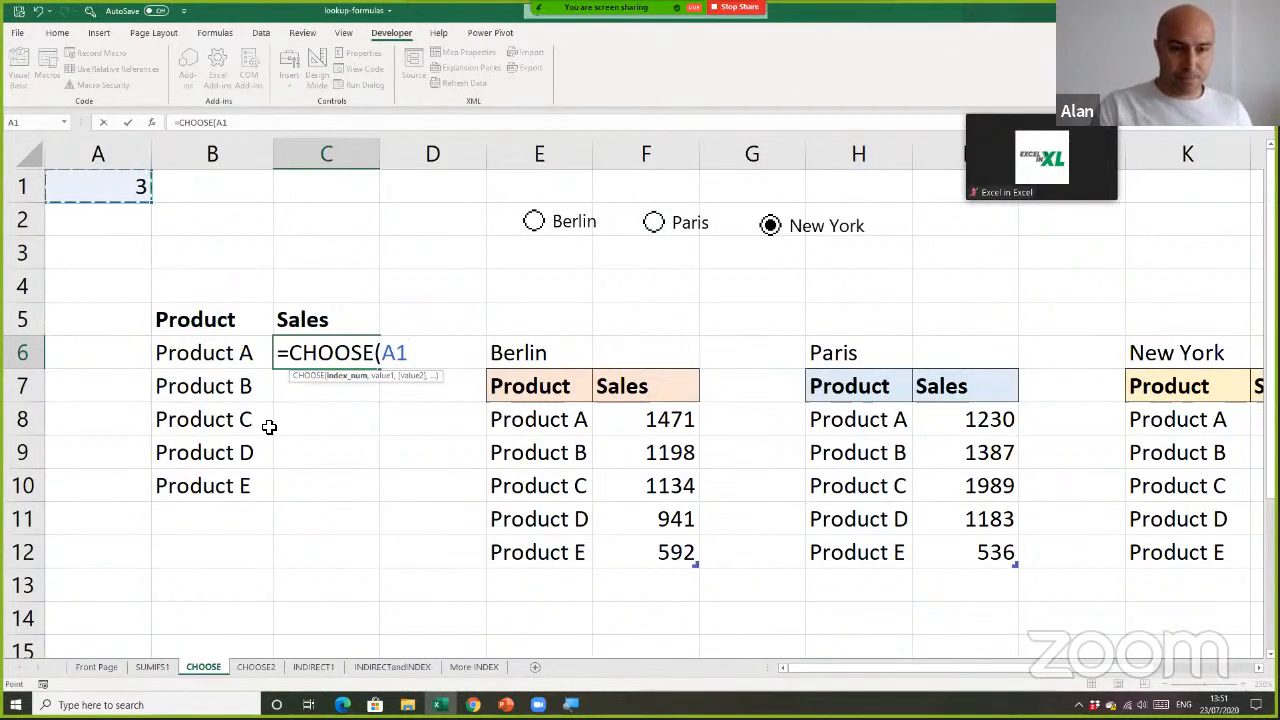
key("F4")
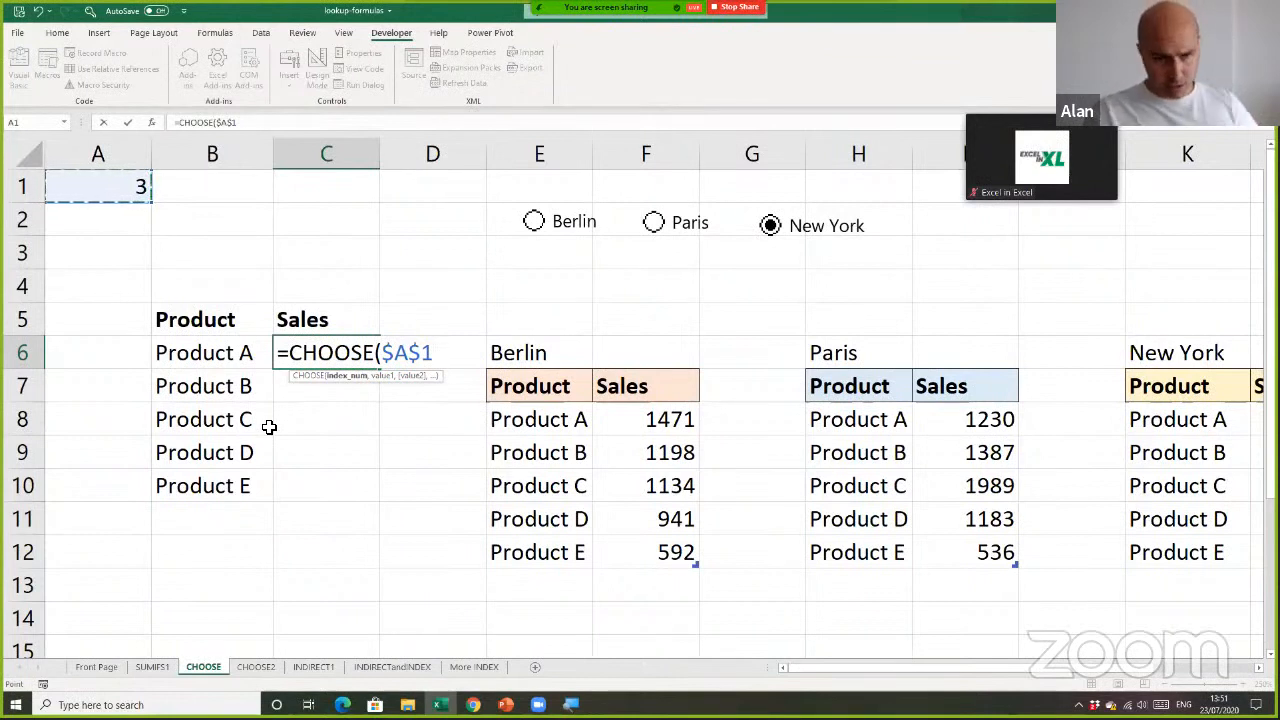
type(",")
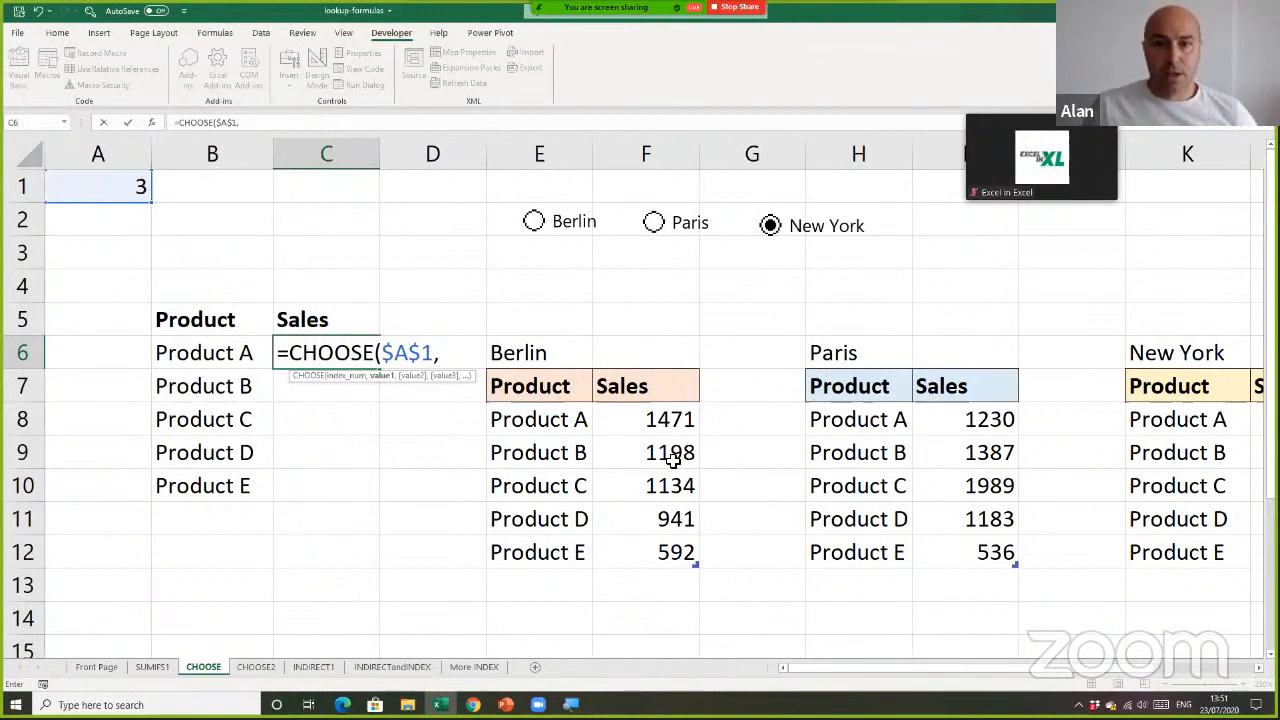
Complete the CHOOSE formula with the Product A sales cells F8, I8 and L8 as its values and enter it
left_click(661, 421)
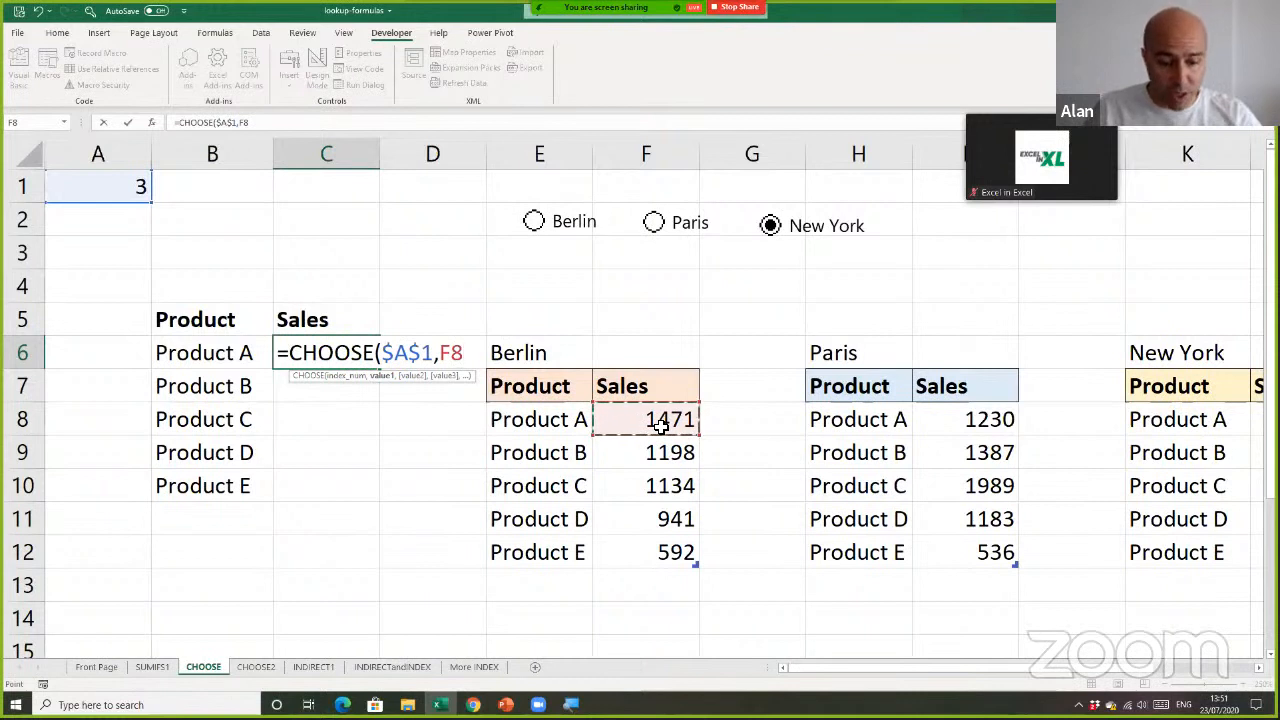
type(",")
left_click(950, 421)
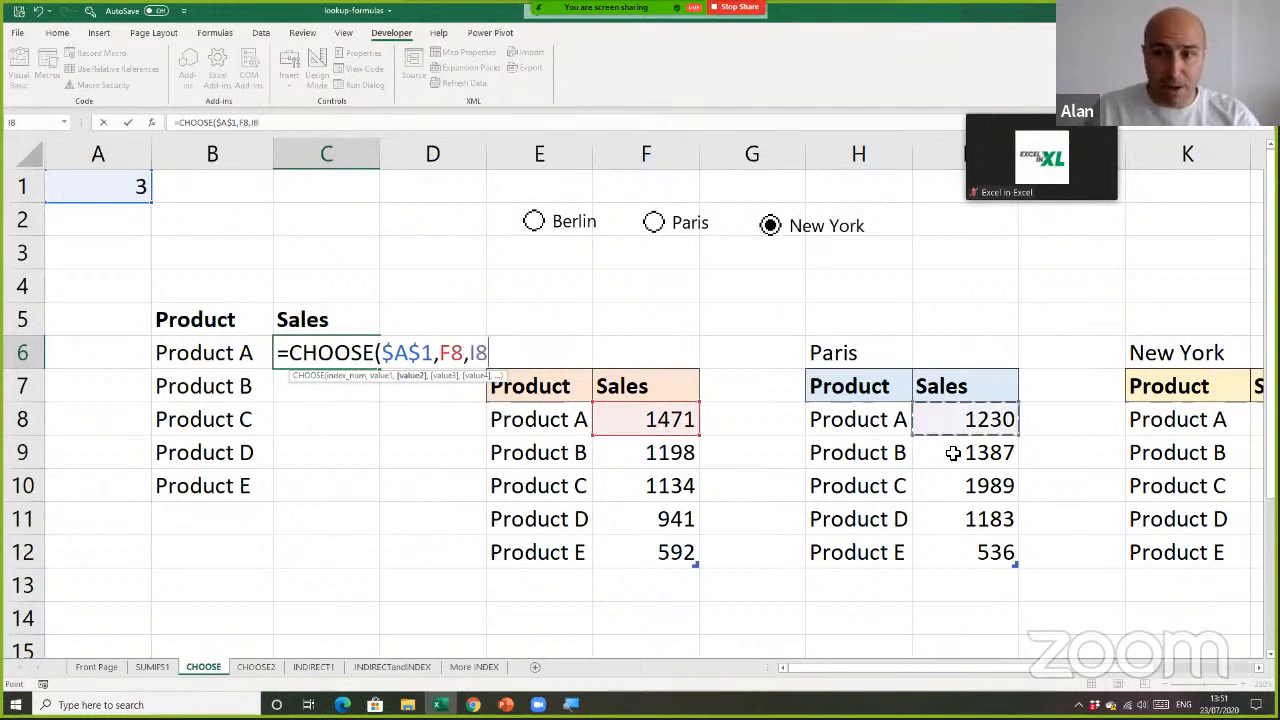
type(",")
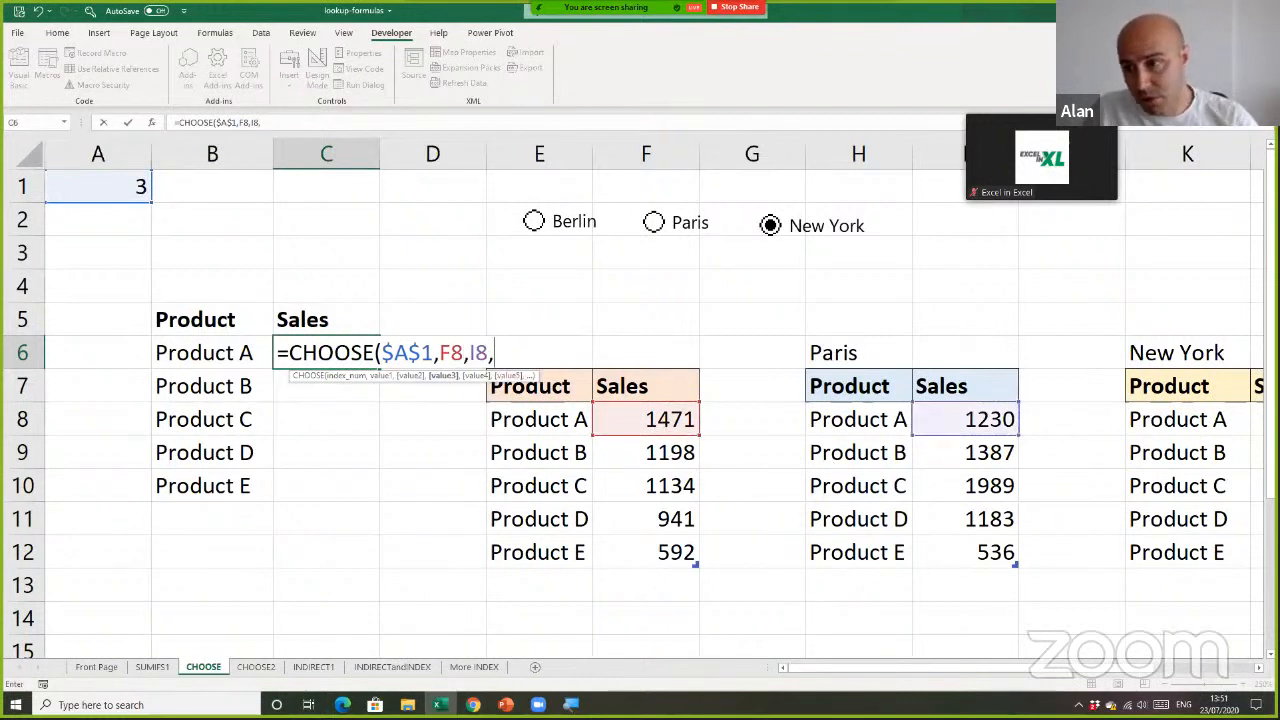
scroll(1069, 435, "right", 3)
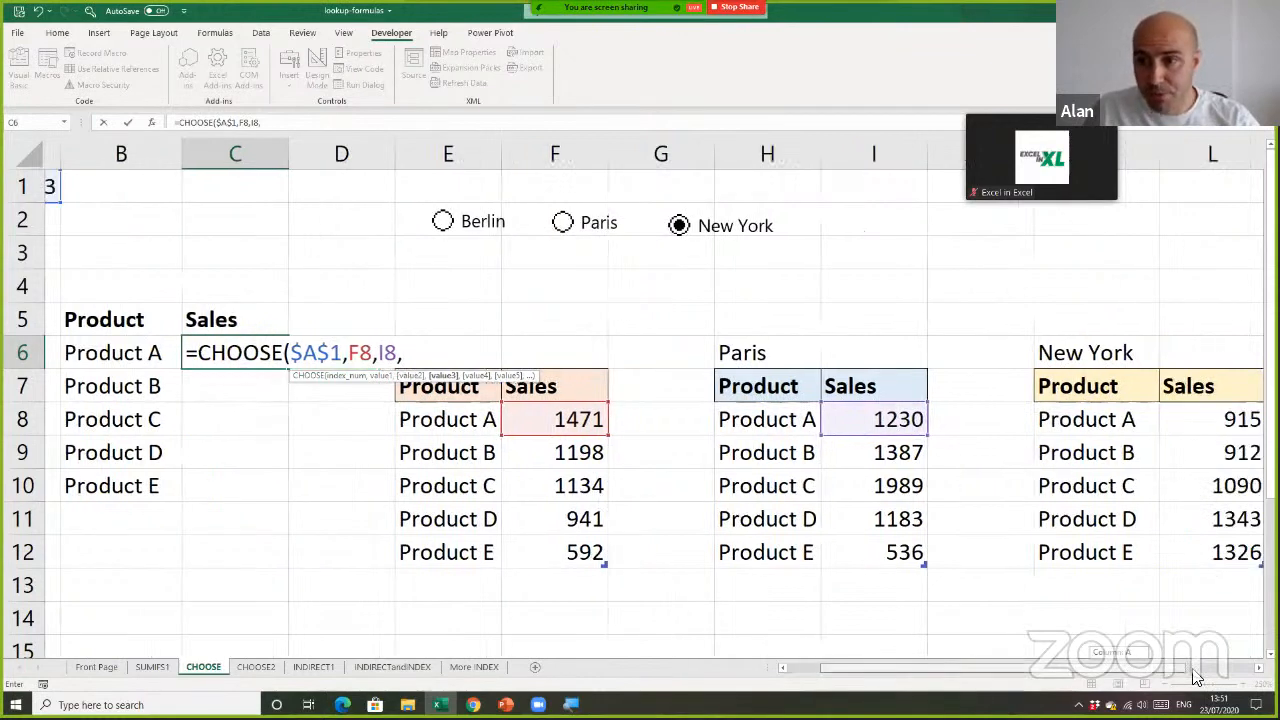
left_click(1069, 430)
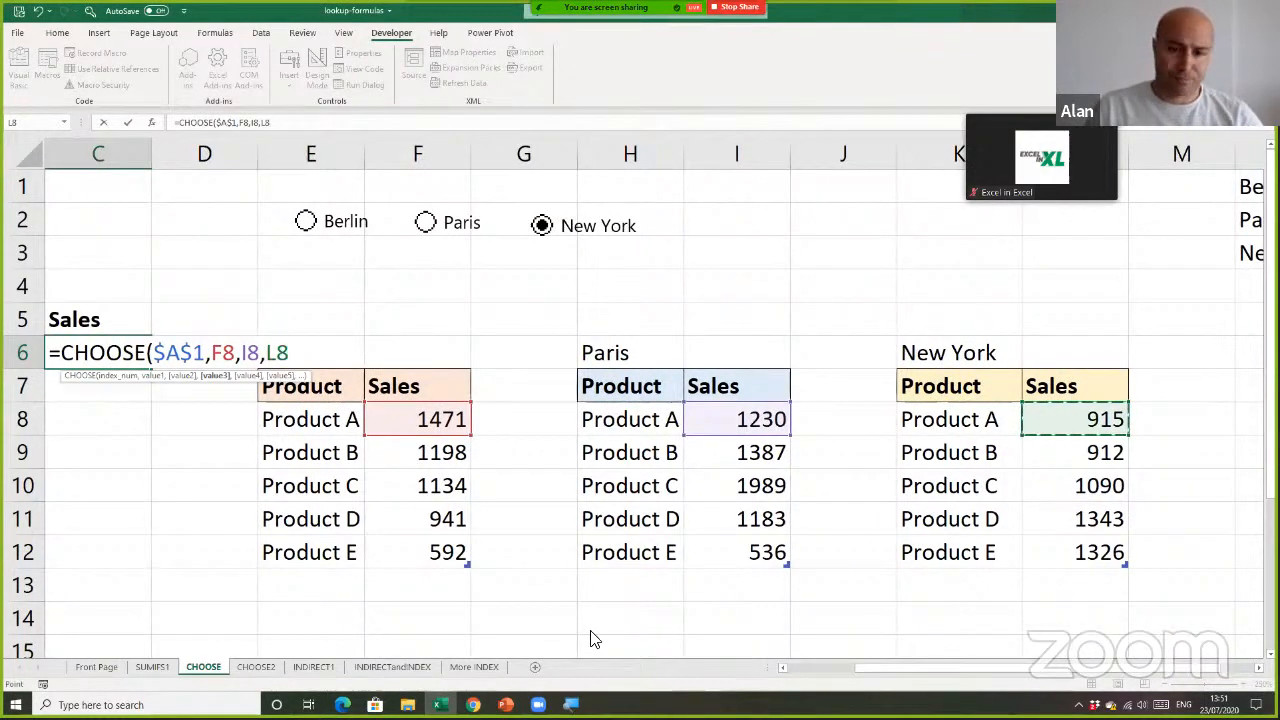
left_click_drag(892, 668, 812, 660)
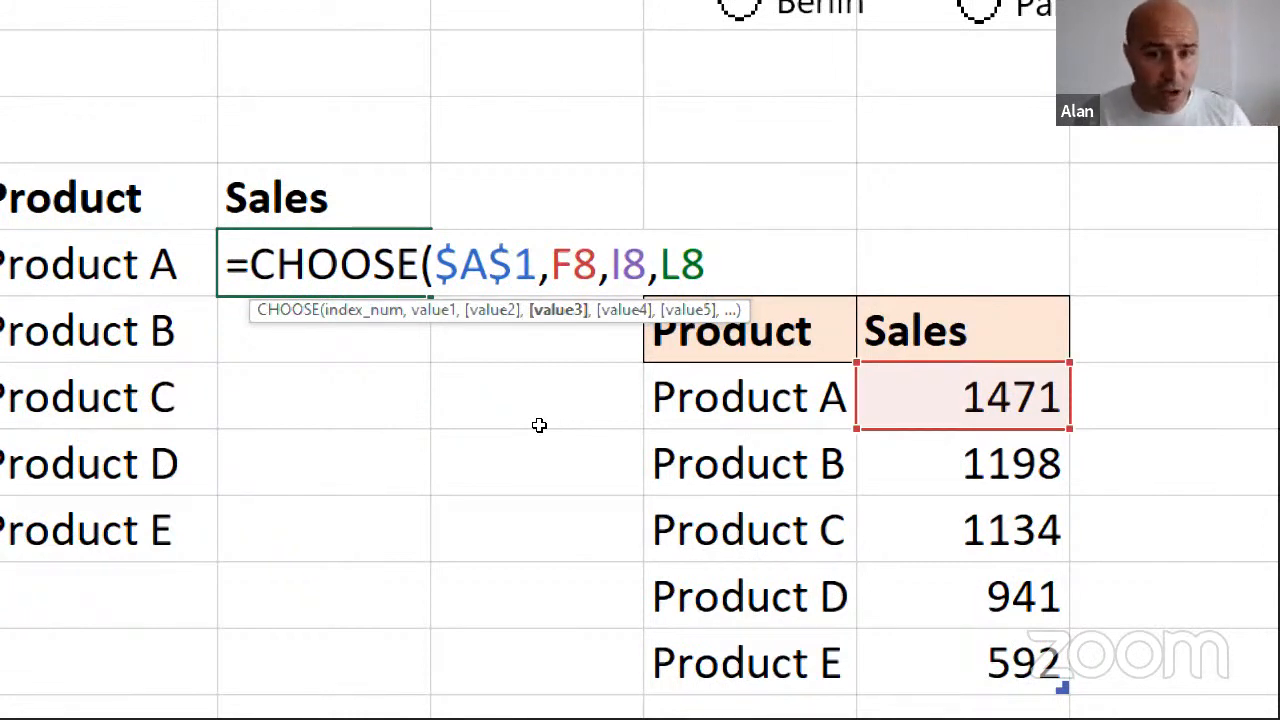
type(")")
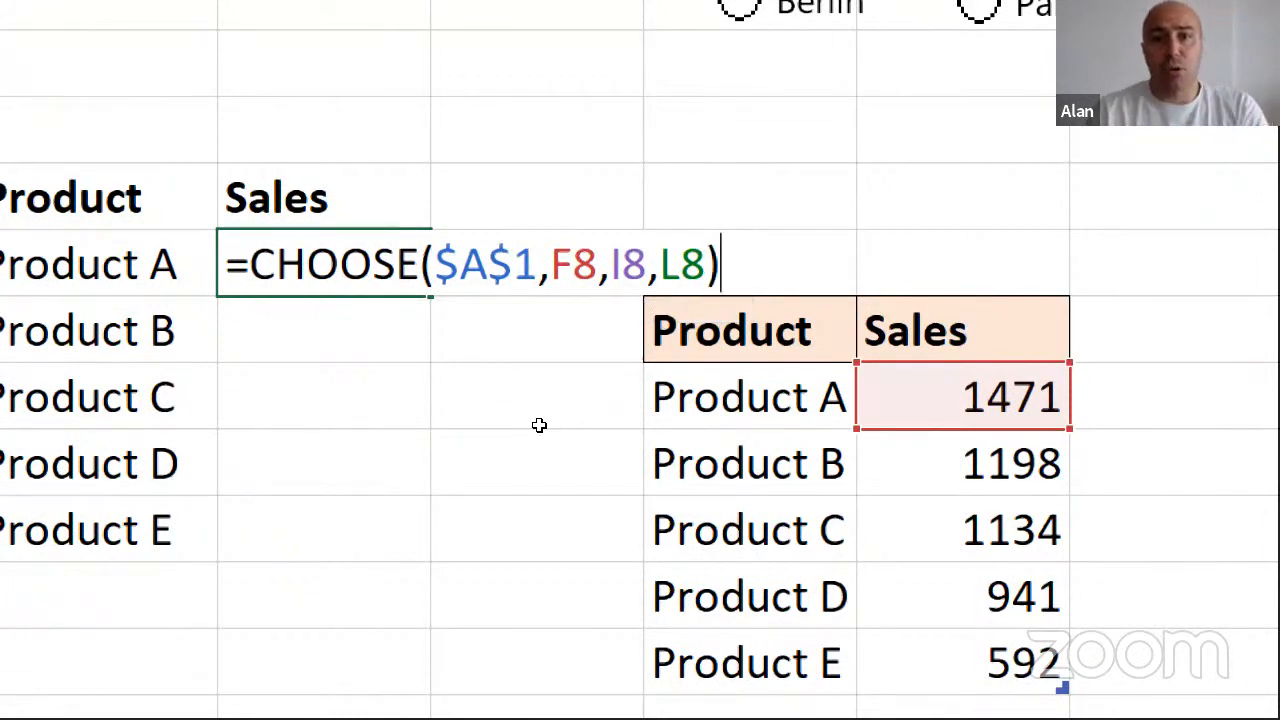
key("ctrl+Return")
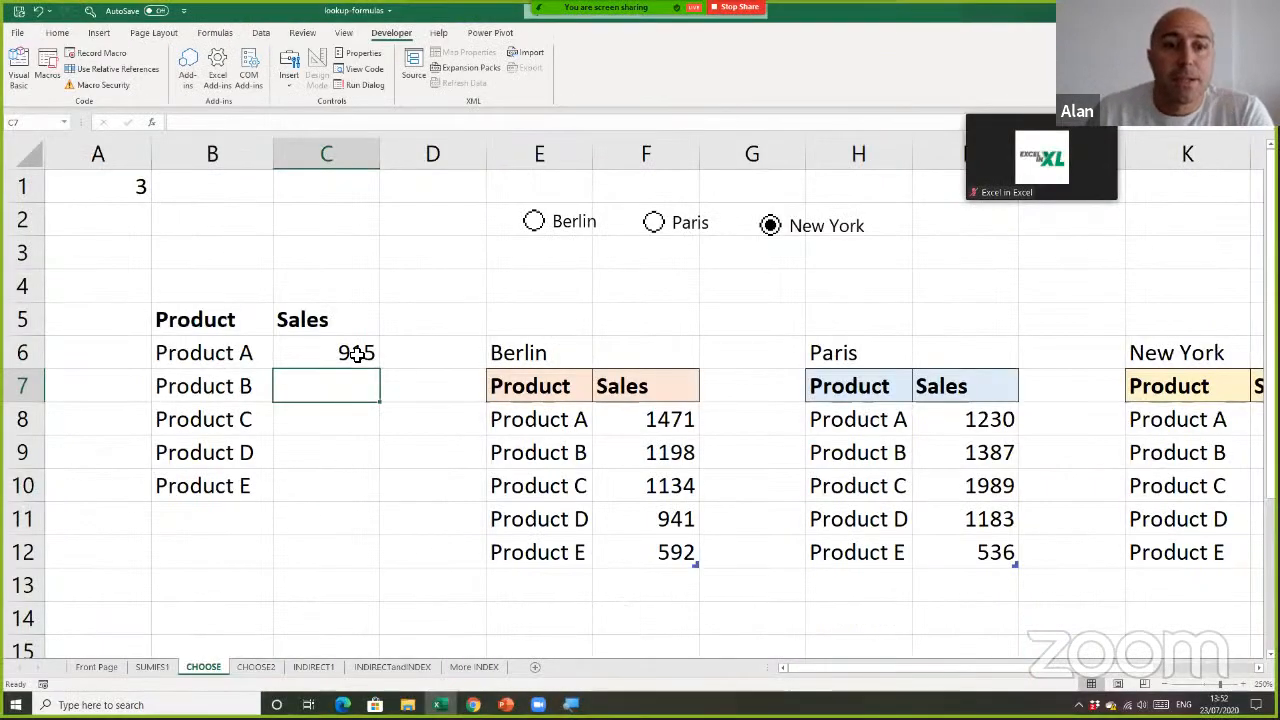
Fill the CHOOSE formula from C6 down to C10 for Products B to E
left_click(362, 356)
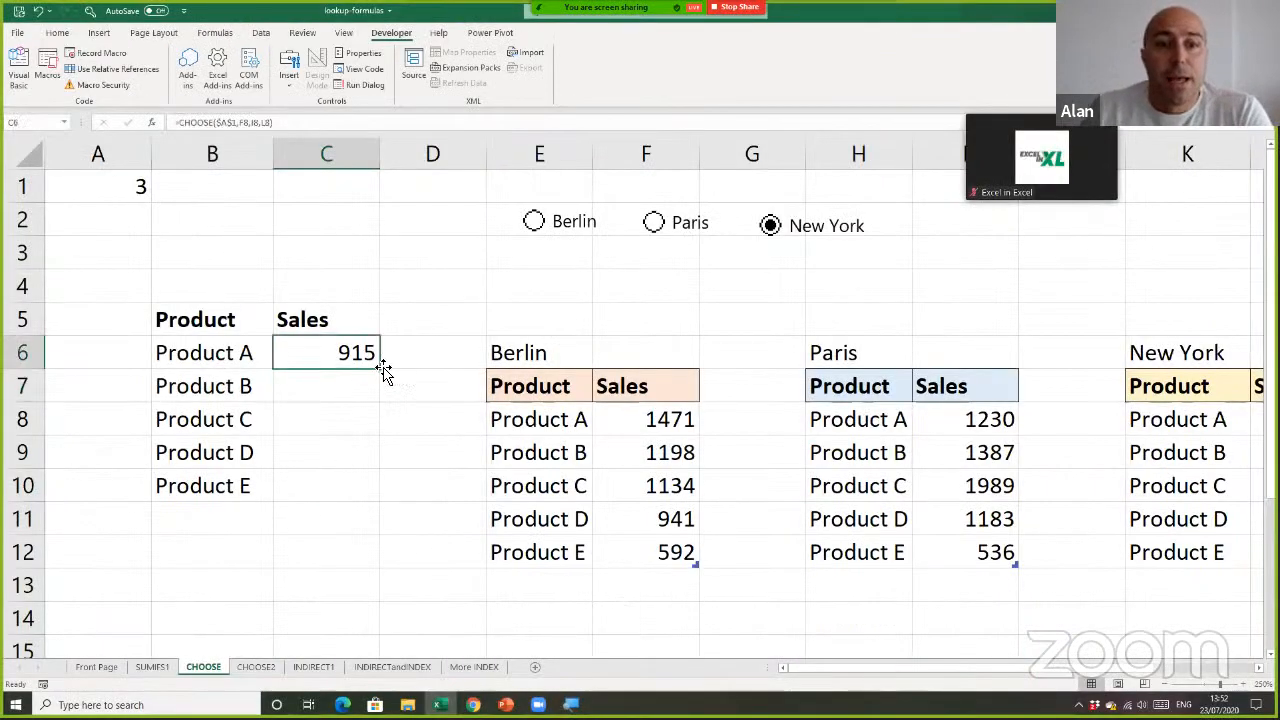
left_click_drag(384, 370, 383, 505)
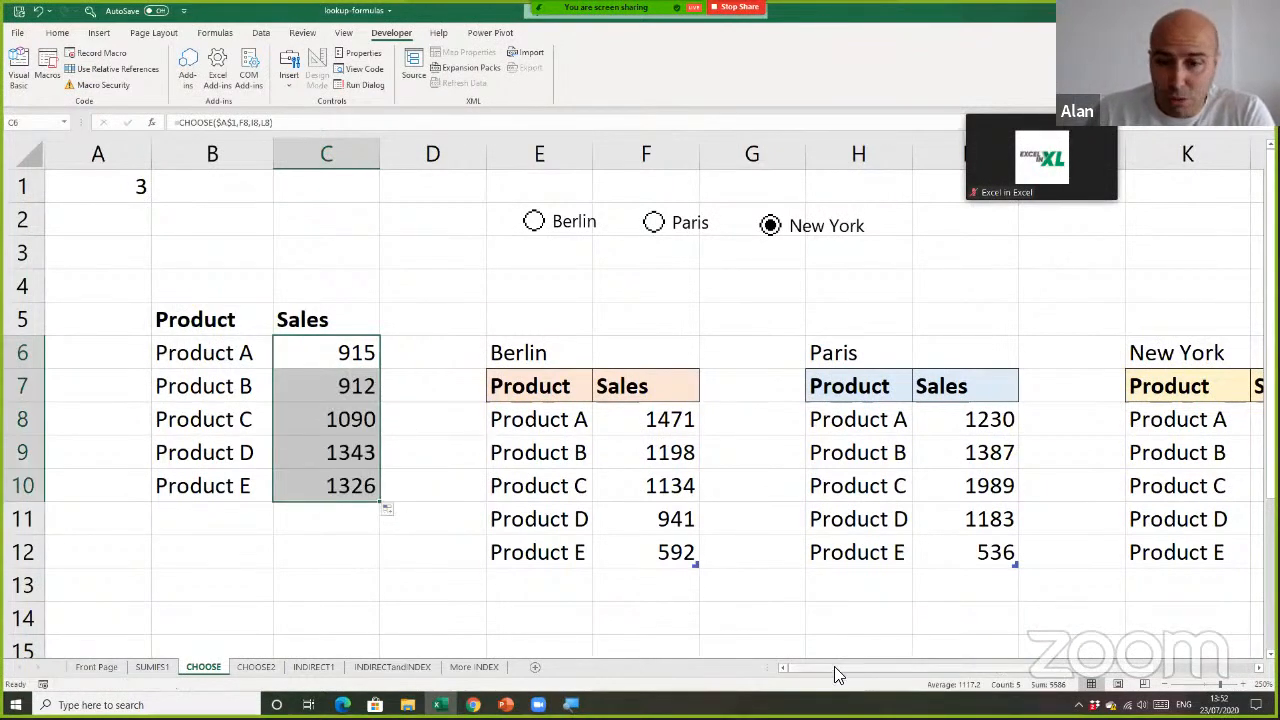
Compare the formula results with the New York sales, and check them for Paris, Berlin and Paris again
scroll(808, 564, "down", 3, "ctrl")
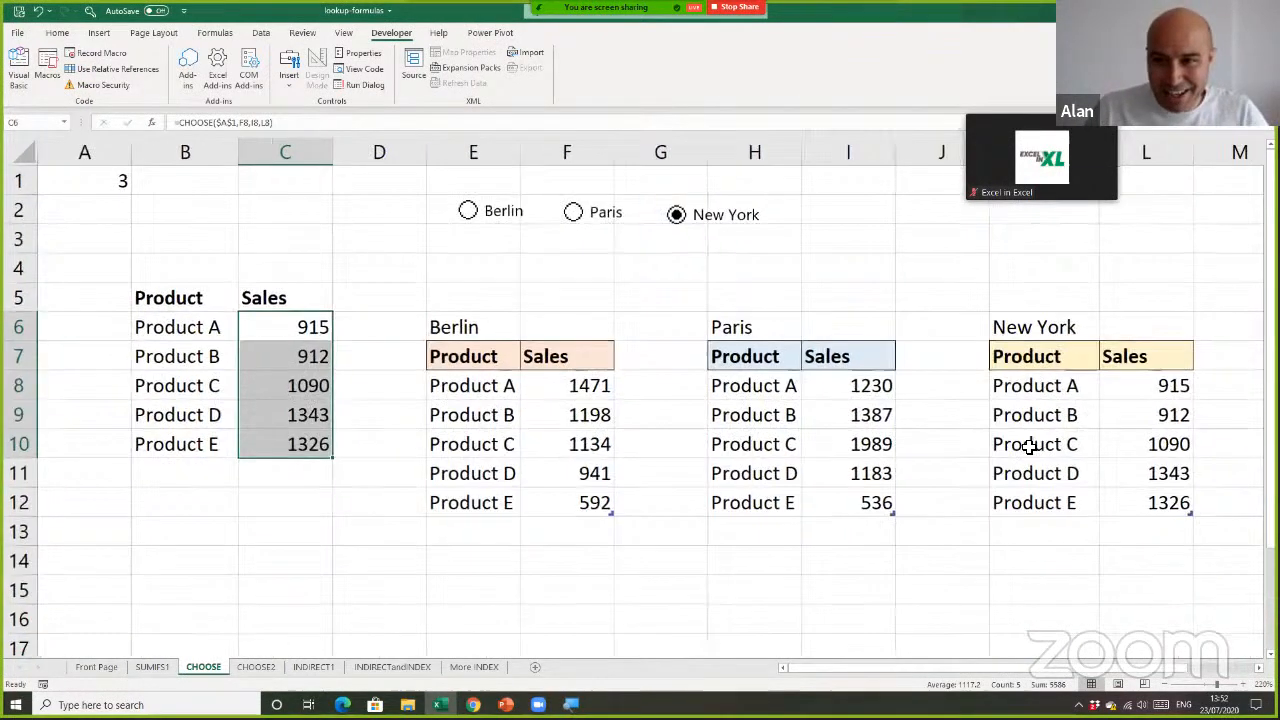
left_click_drag(1153, 397, 1156, 502)
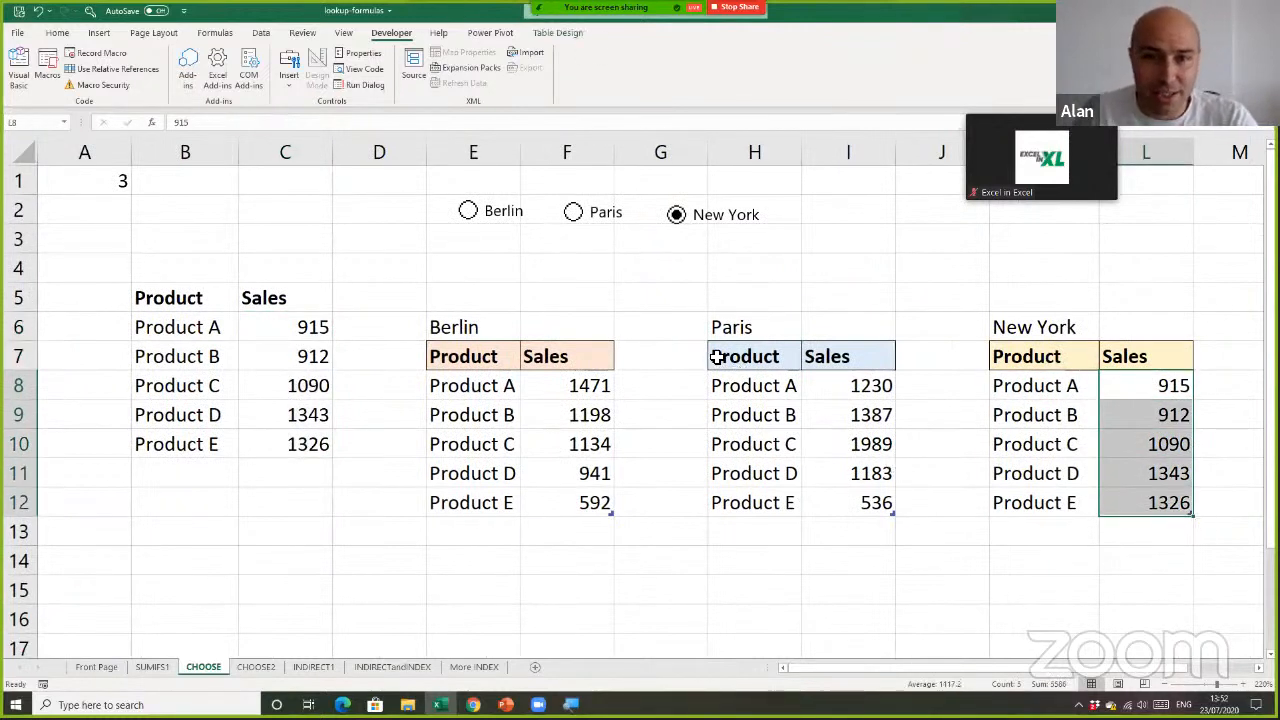
left_click(575, 219)
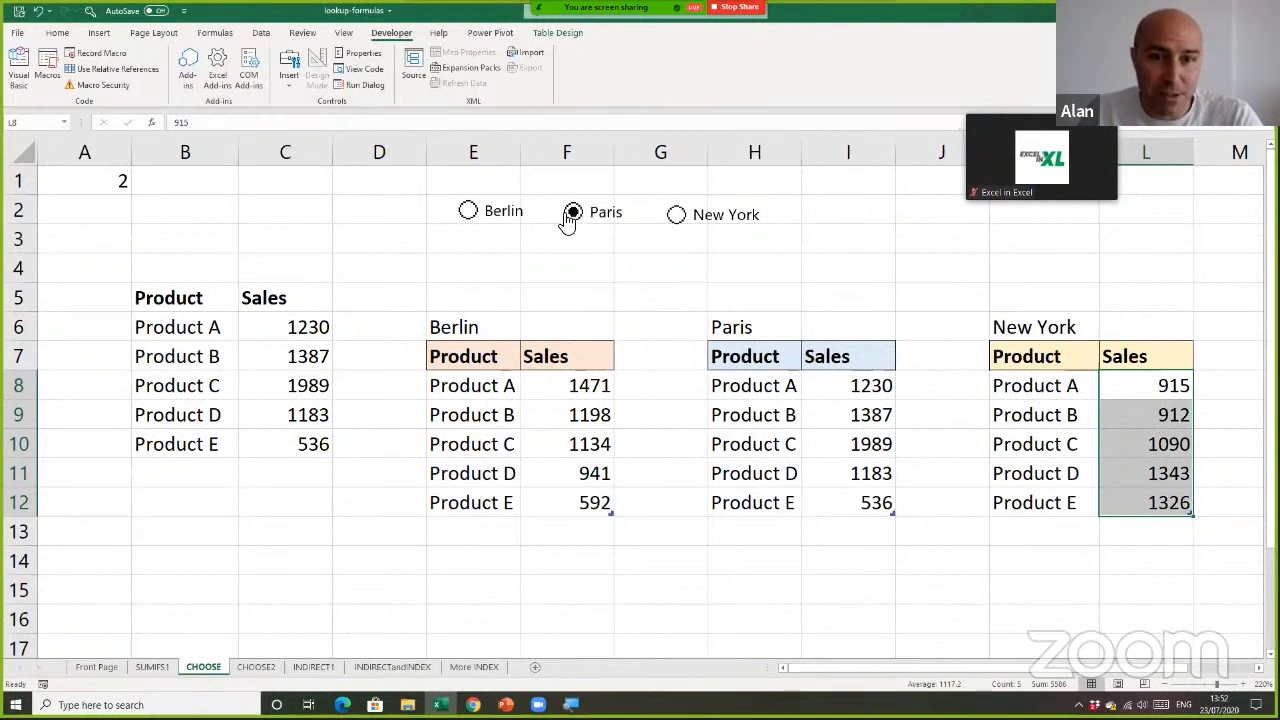
left_click(472, 215)
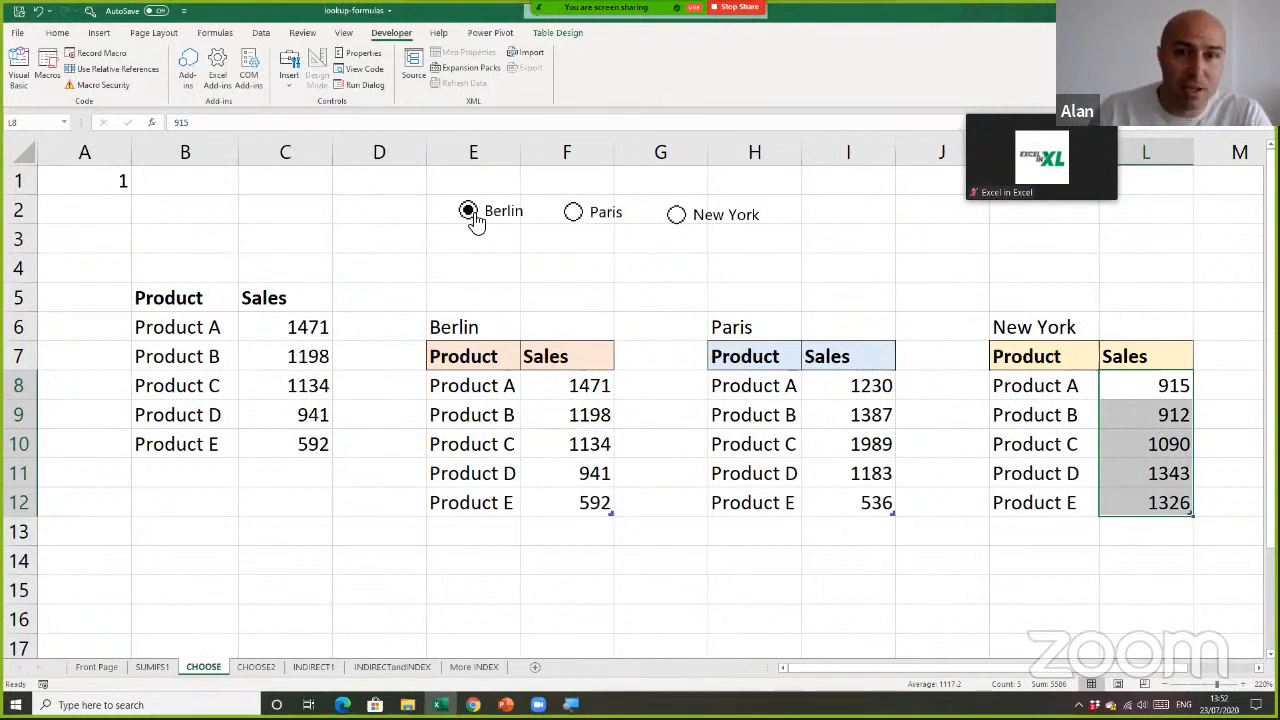
left_click(572, 220)
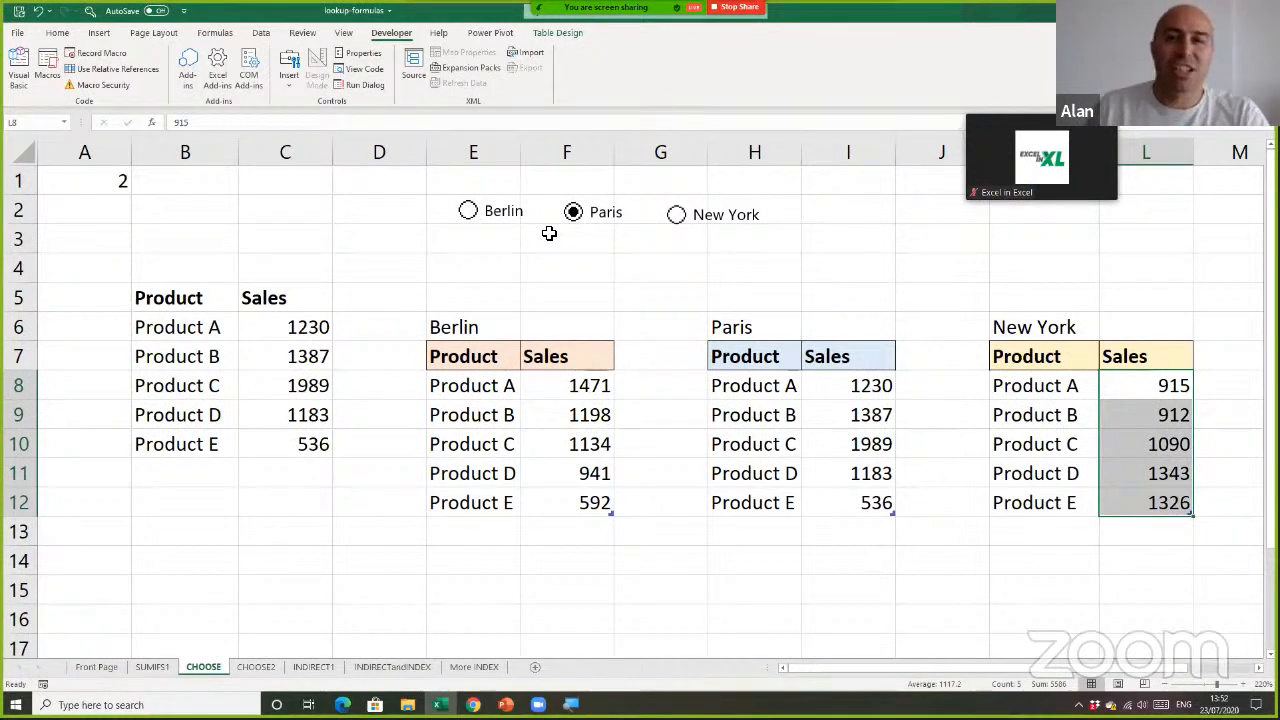
Review linked cell A1 and the three city tables, and check the lookup with New York and Berlin selected
left_click(93, 180)
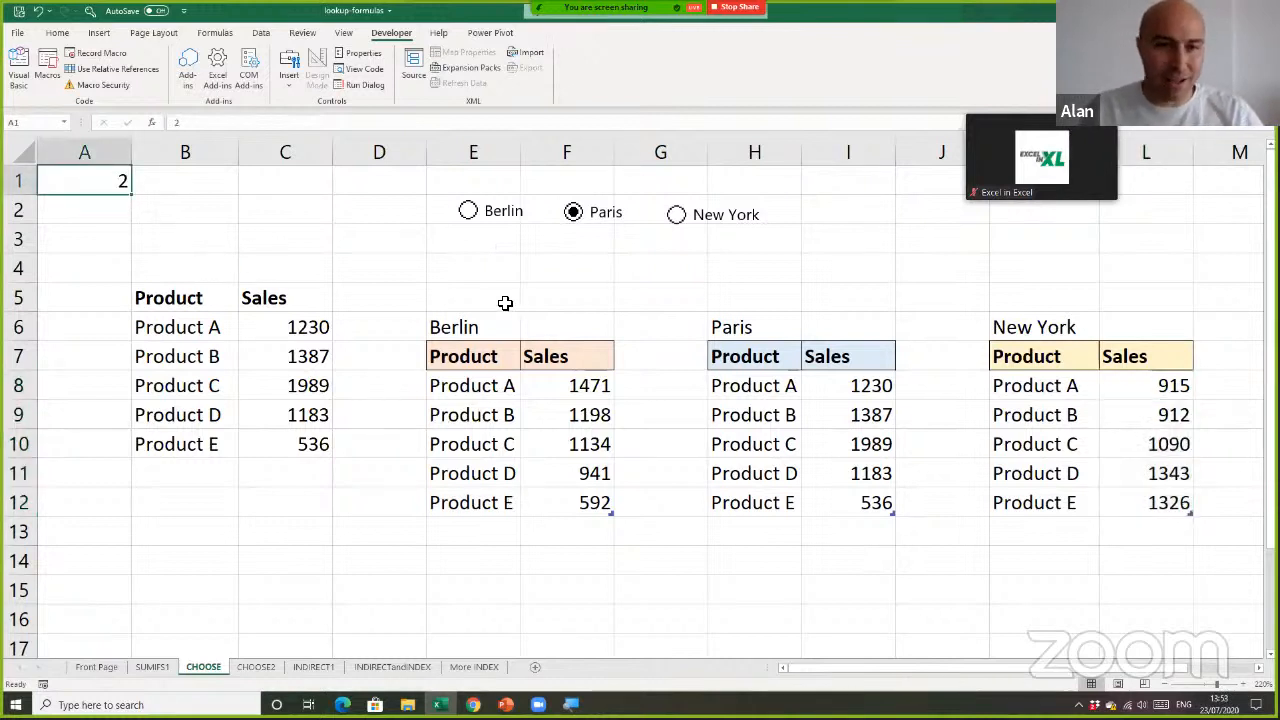
left_click_drag(503, 300, 1150, 505)
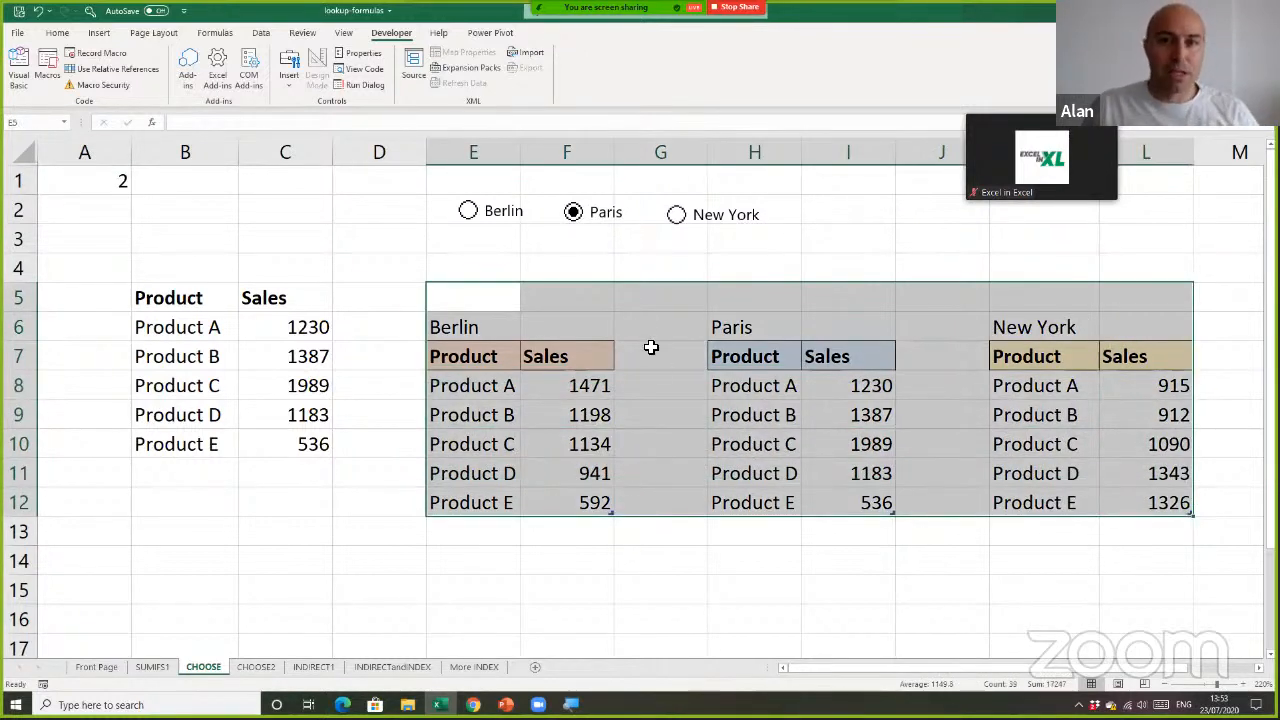
left_click(638, 247)
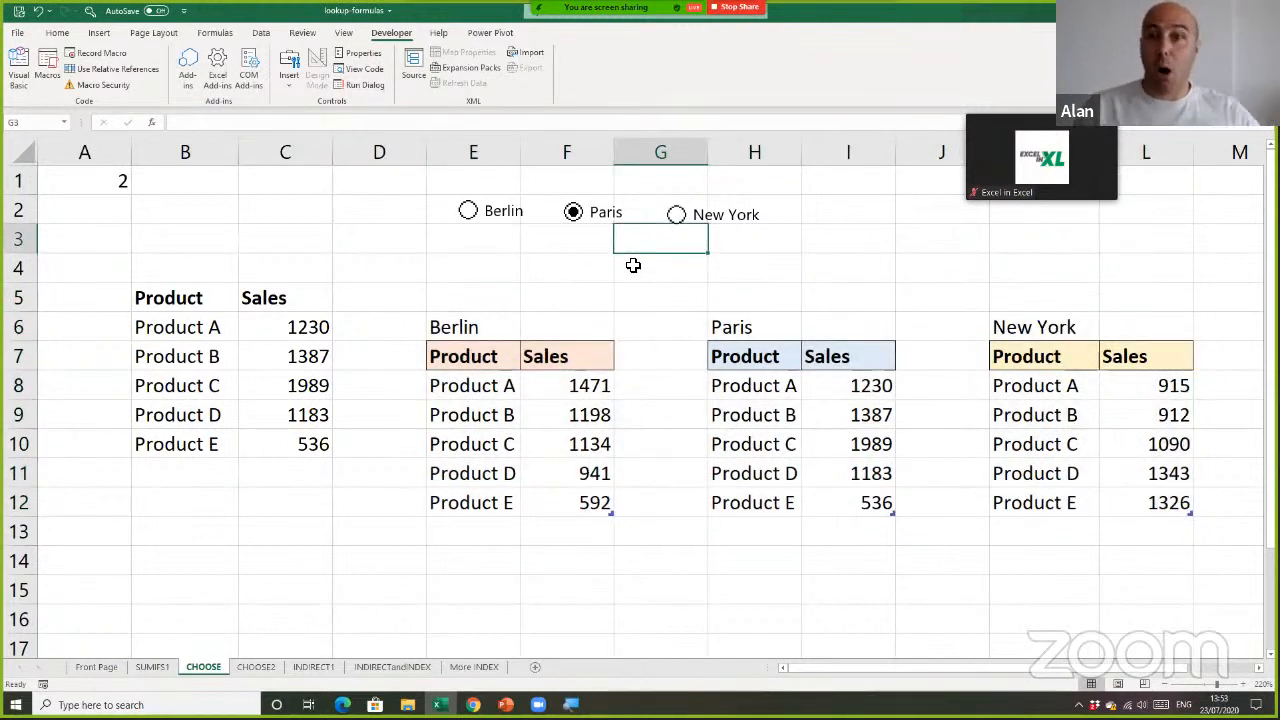
left_click(675, 216)
left_click(468, 213)
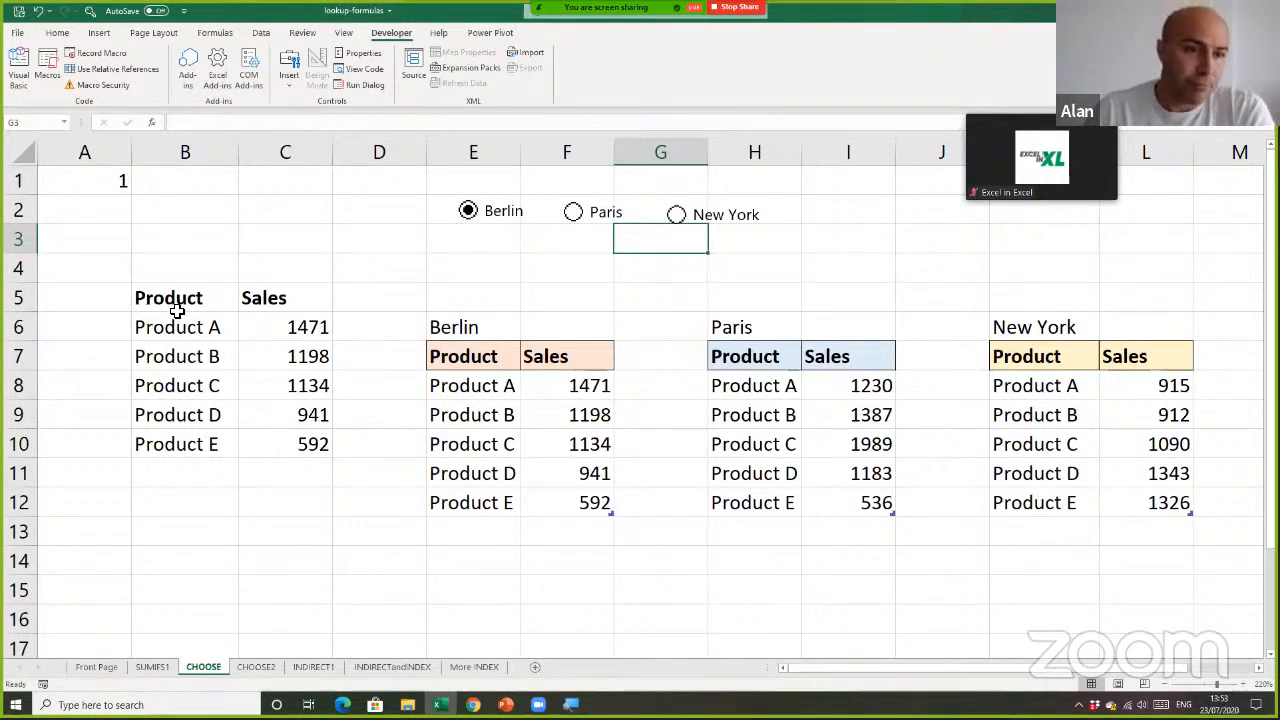
Insert a 2-D clustered column chart of B5:C10, shrink it and place it below the option buttons over columns D to I
left_click_drag(175, 305, 279, 436)
left_click(99, 32)
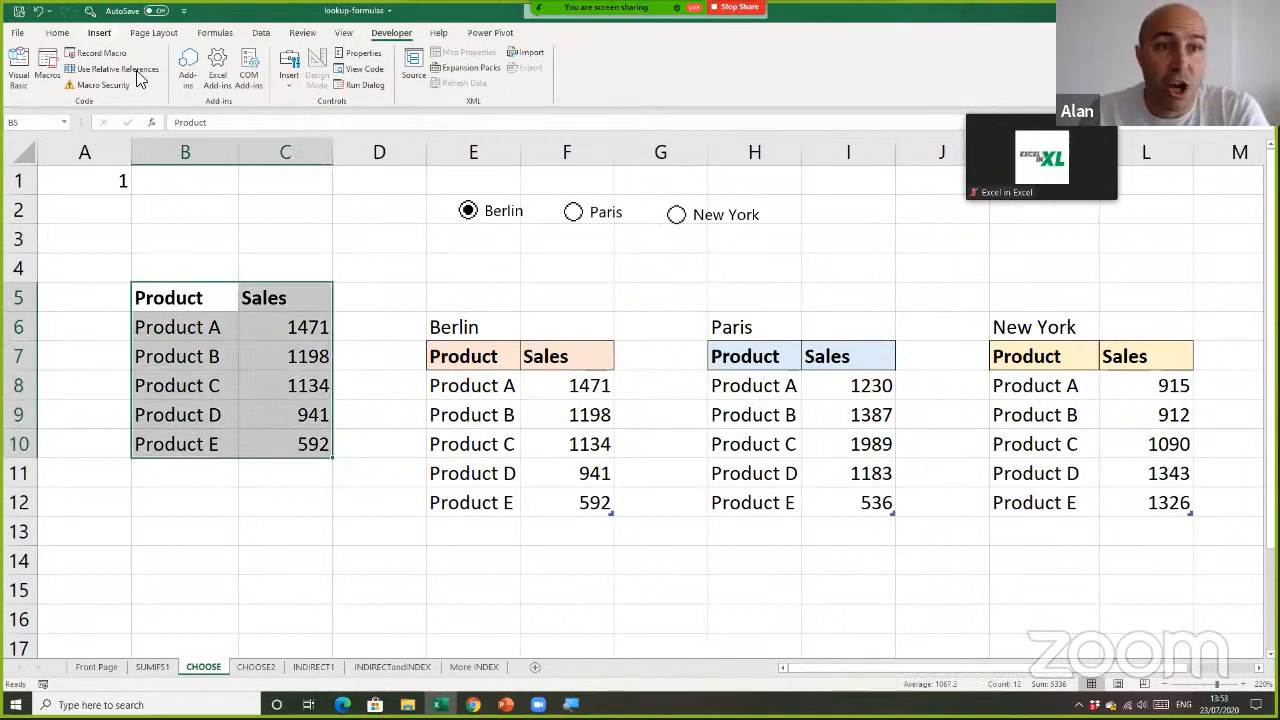
left_click(541, 55)
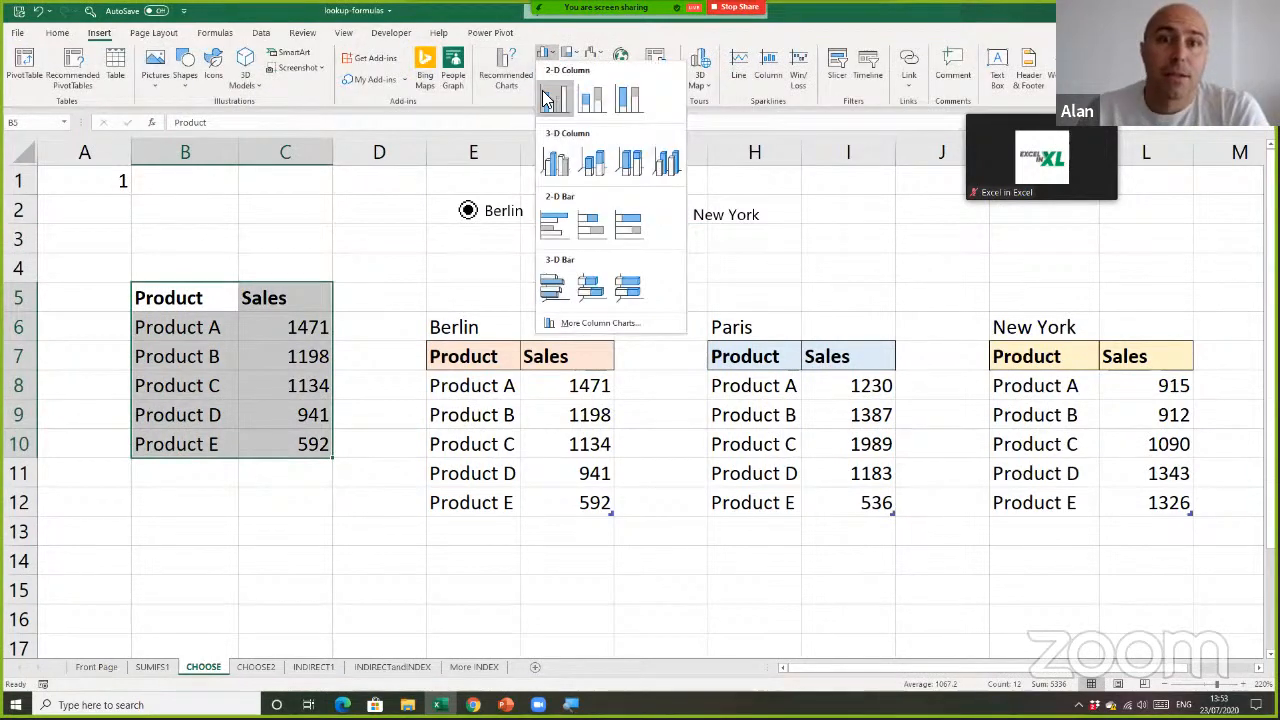
left_click(554, 172)
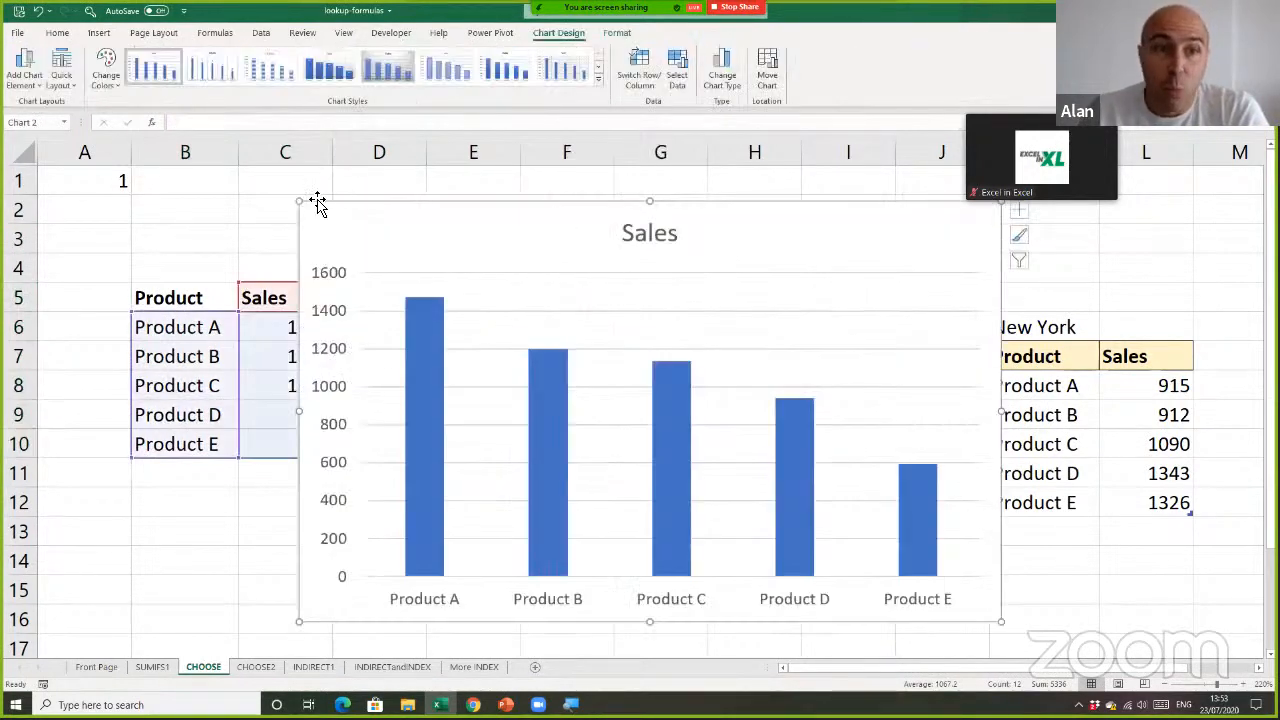
left_click_drag(297, 201, 503, 297)
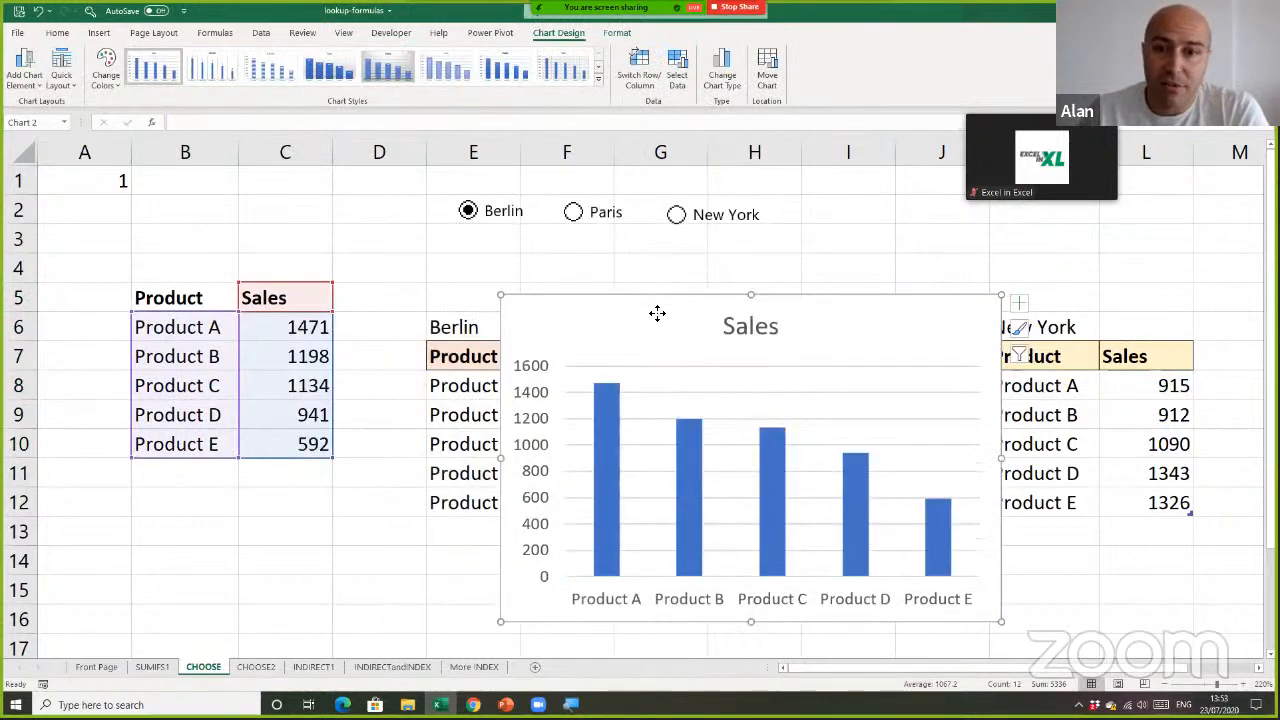
left_click_drag(657, 311, 552, 336)
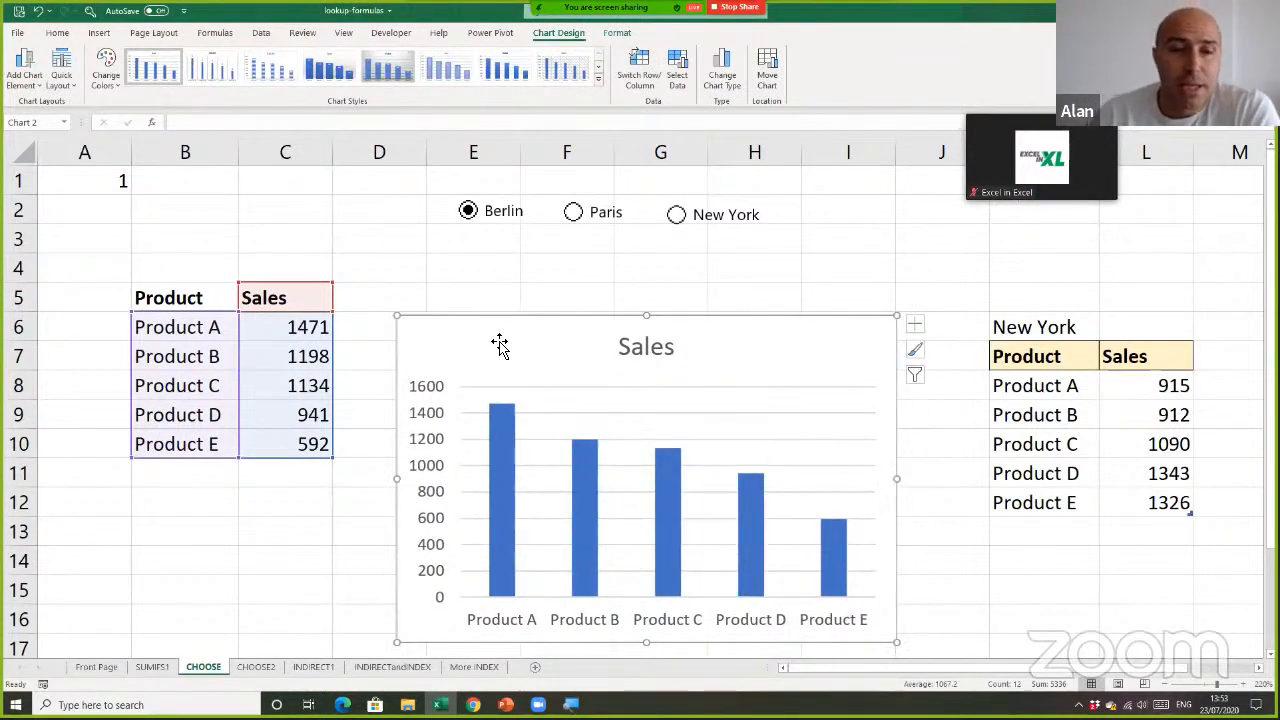
Check how the sales chart responds to selecting Paris, New York, Berlin and Paris again
left_click(576, 214)
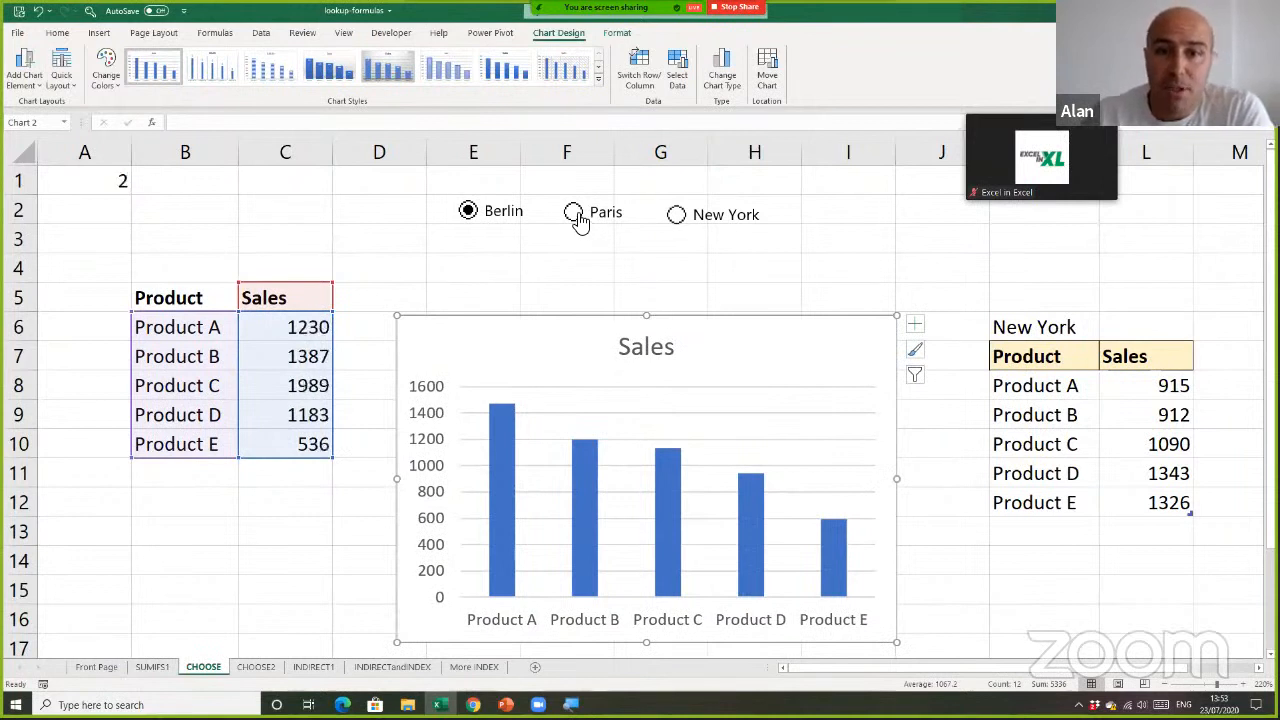
left_click(677, 216)
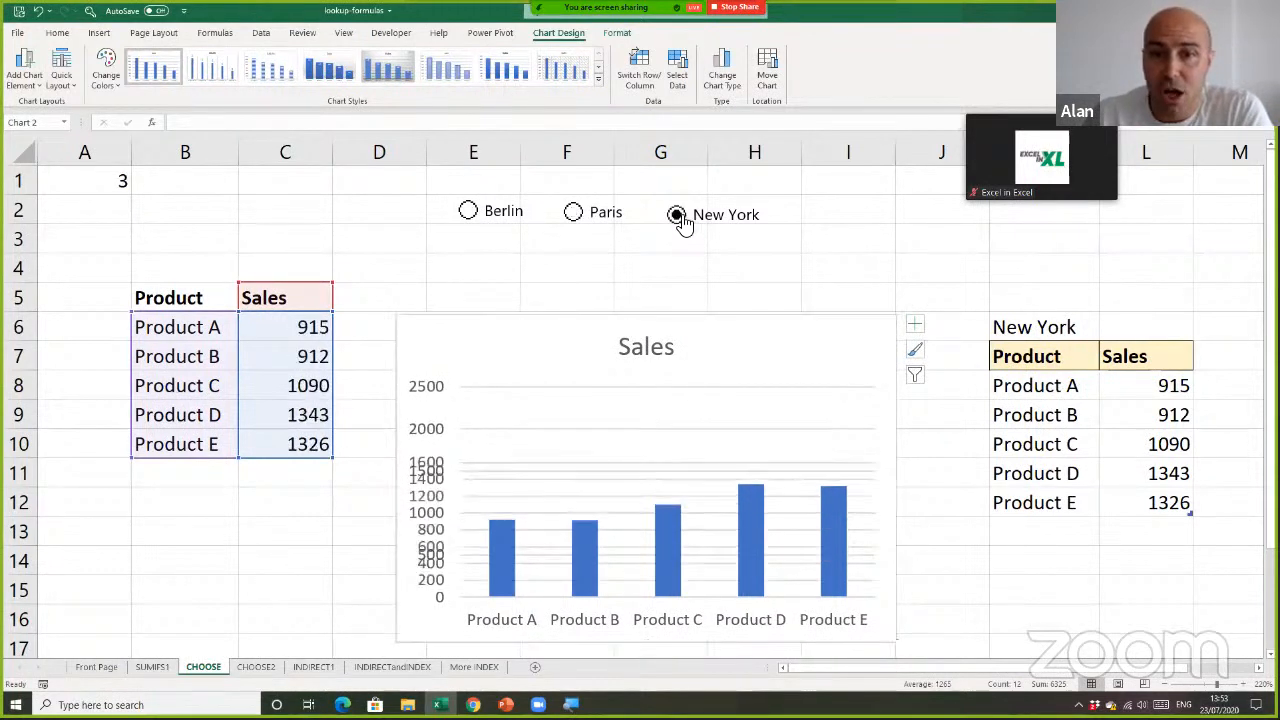
left_click(466, 214)
left_click(560, 222)
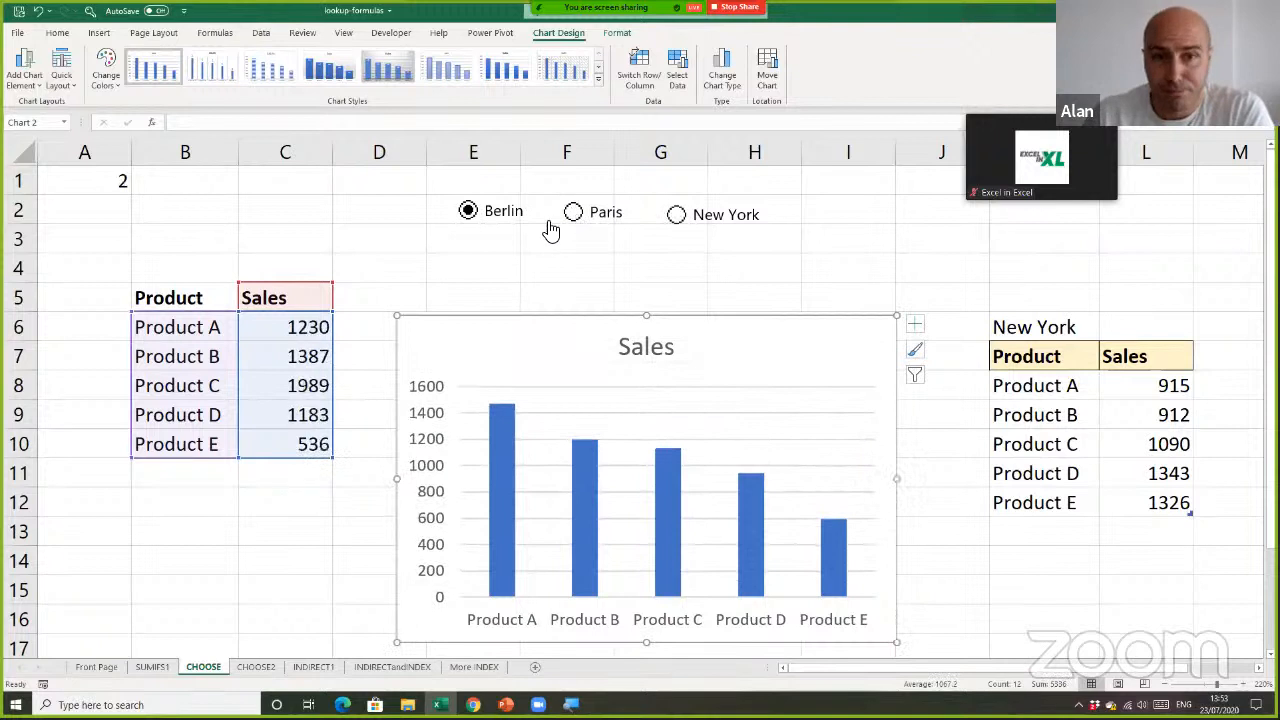
Show the Berlin sales in the lookup and examine the CHOOSE formula in C6
left_click(474, 217)
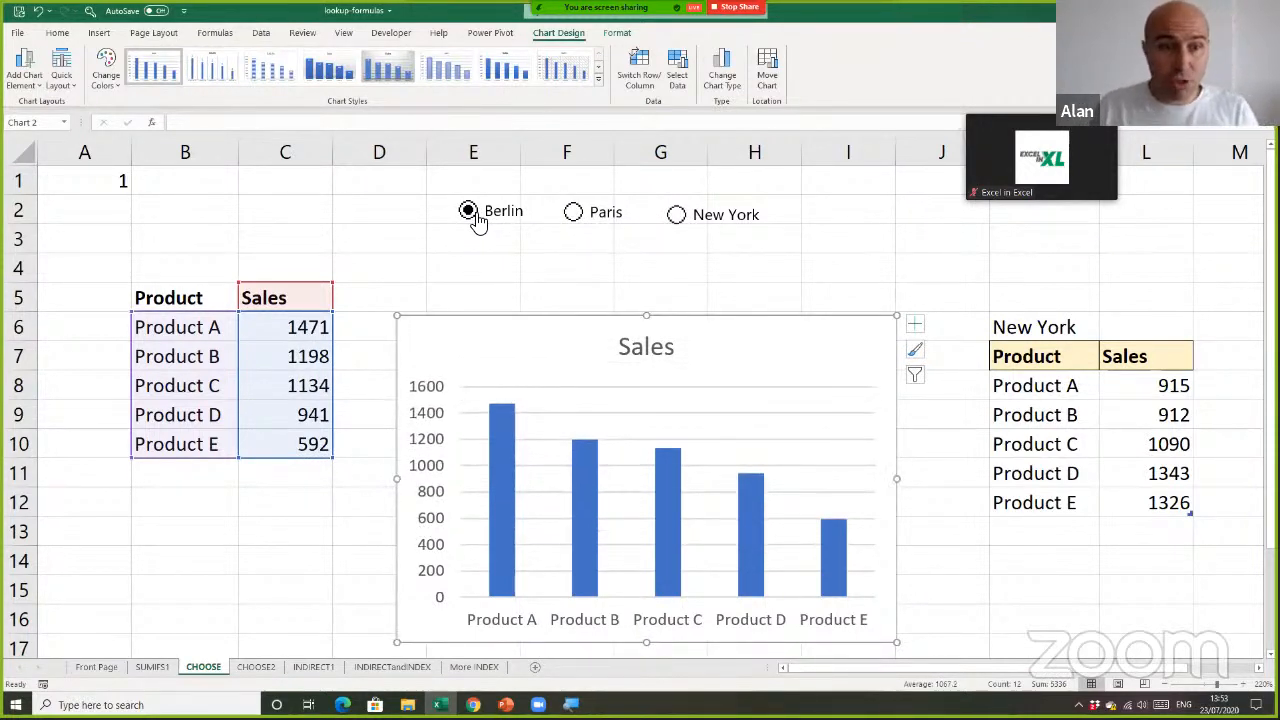
double_click(306, 326)
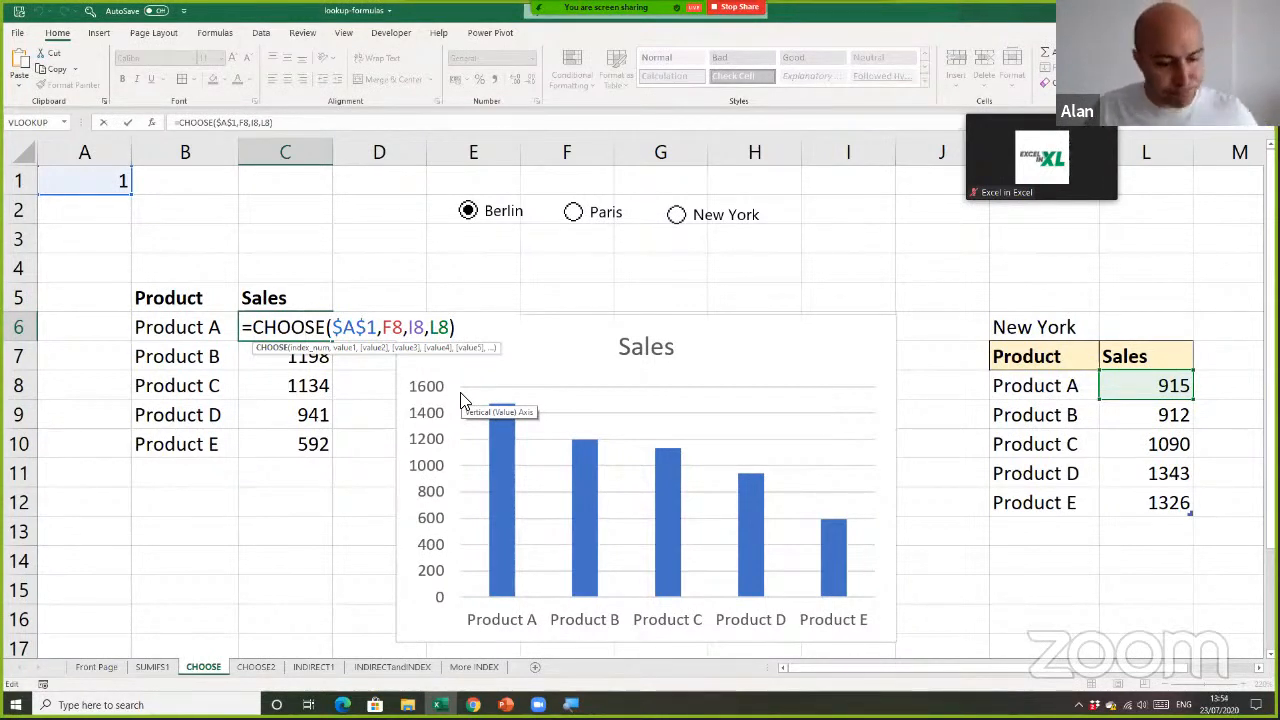
key("Return")
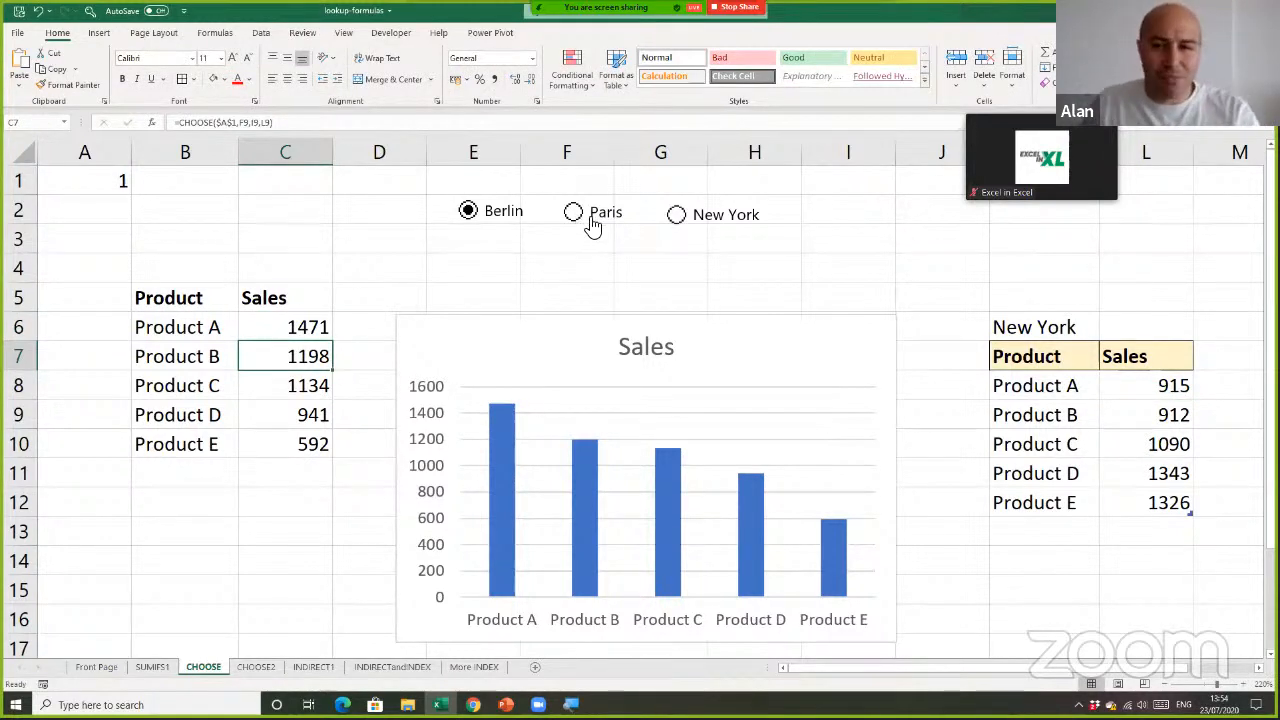
Move the sales chart down to about row 7 and add a List Box form control over columns I to J, rows 1 to 5
left_click_drag(741, 323, 737, 361)
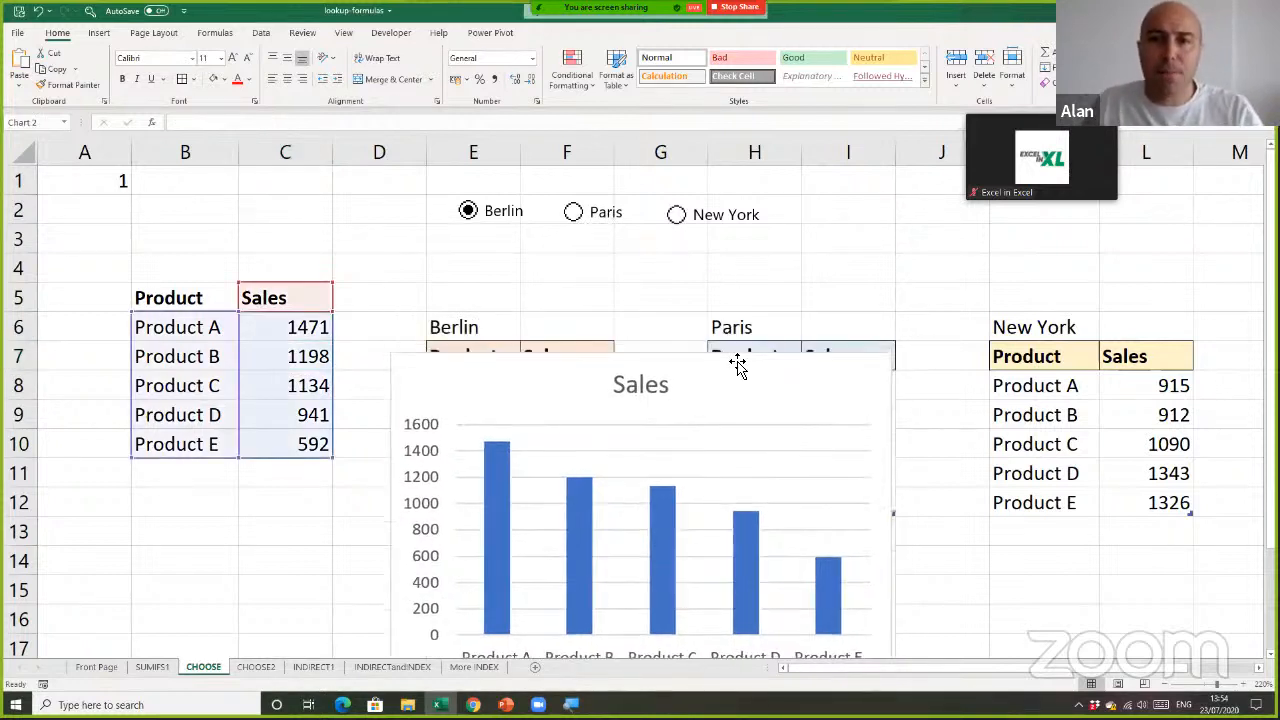
left_click(395, 33)
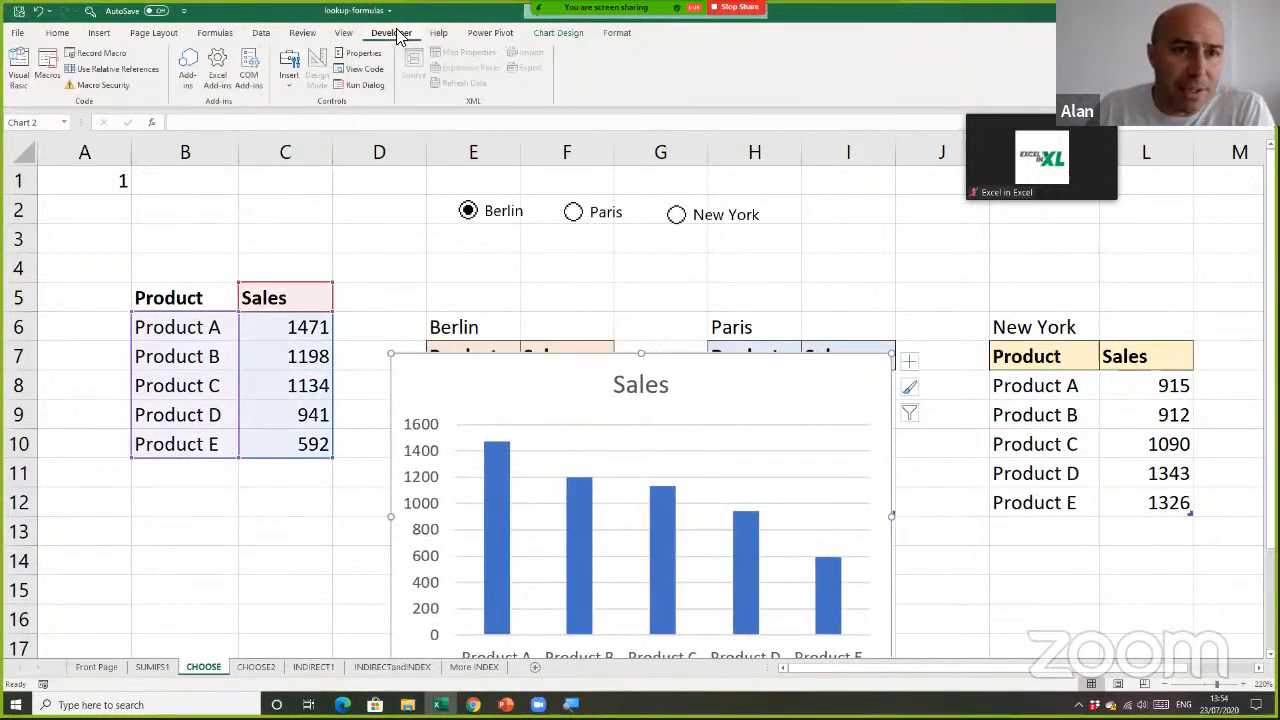
left_click(288, 84)
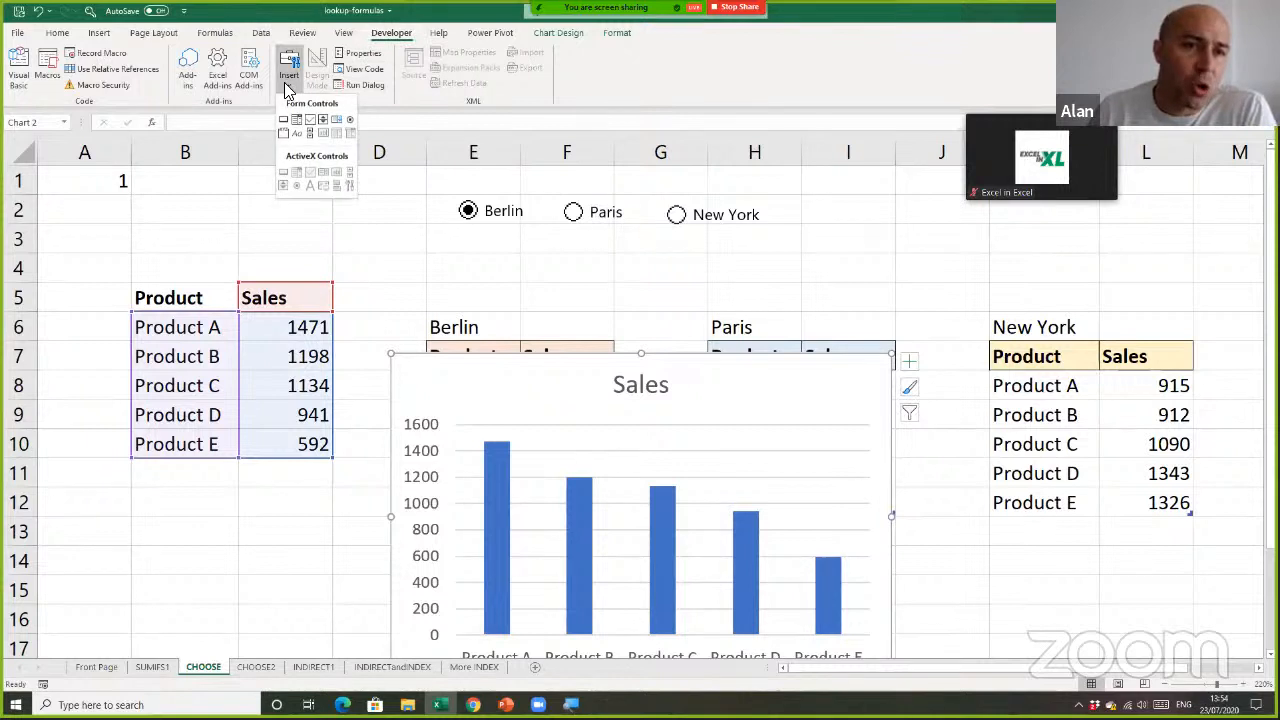
left_click(337, 120)
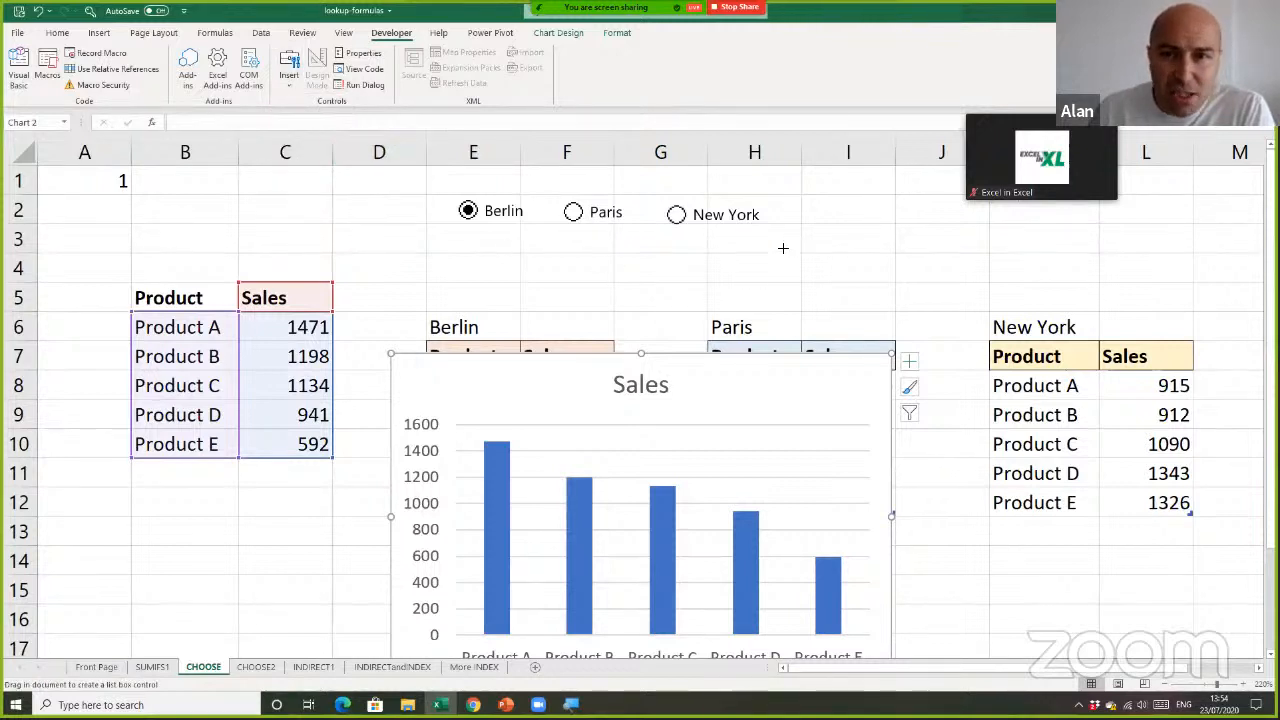
left_click_drag(831, 181, 950, 301)
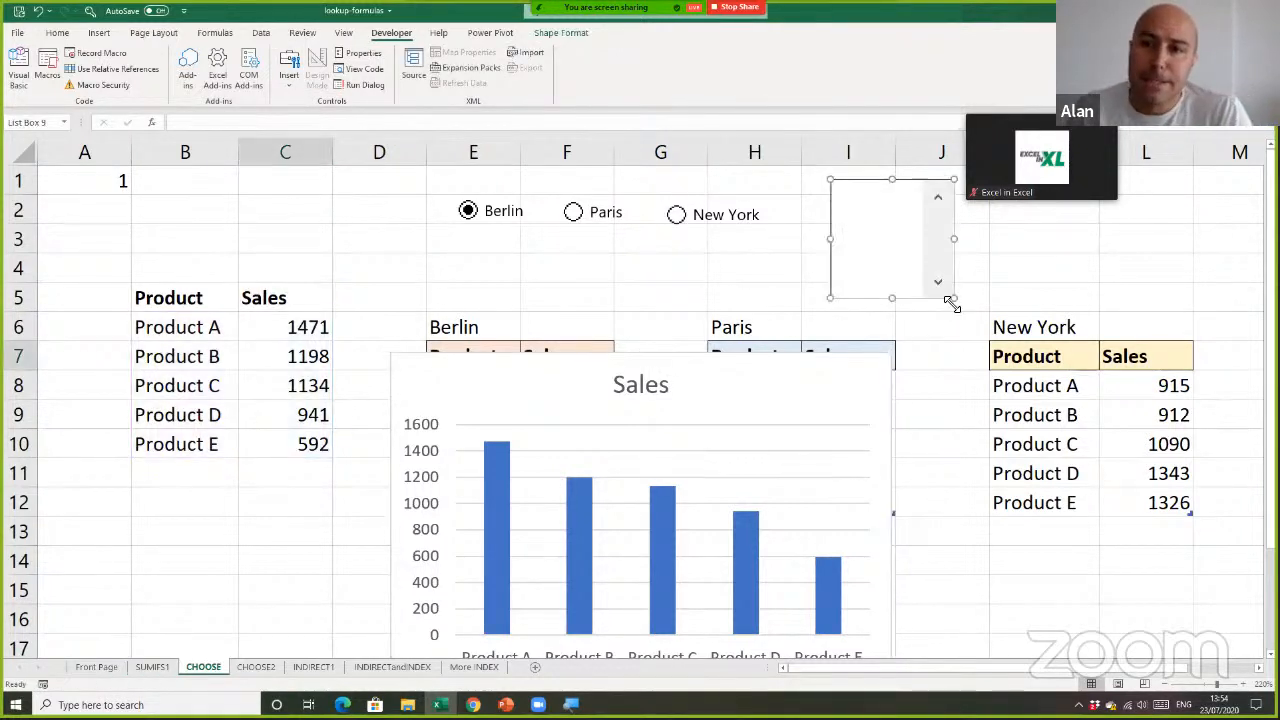
Set the list box's input range to $N$1:$N$3 and its cell link to $B$1, and shorten the box to about three rows
right_click(900, 260)
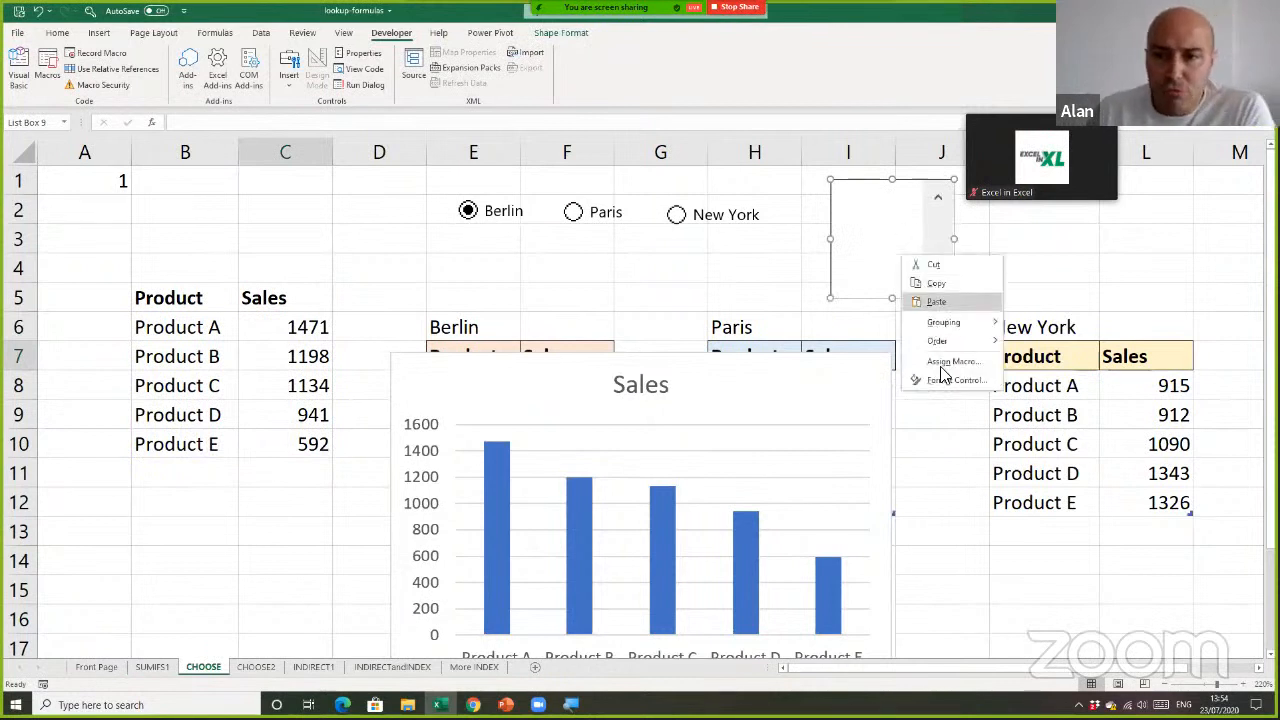
left_click(943, 380)
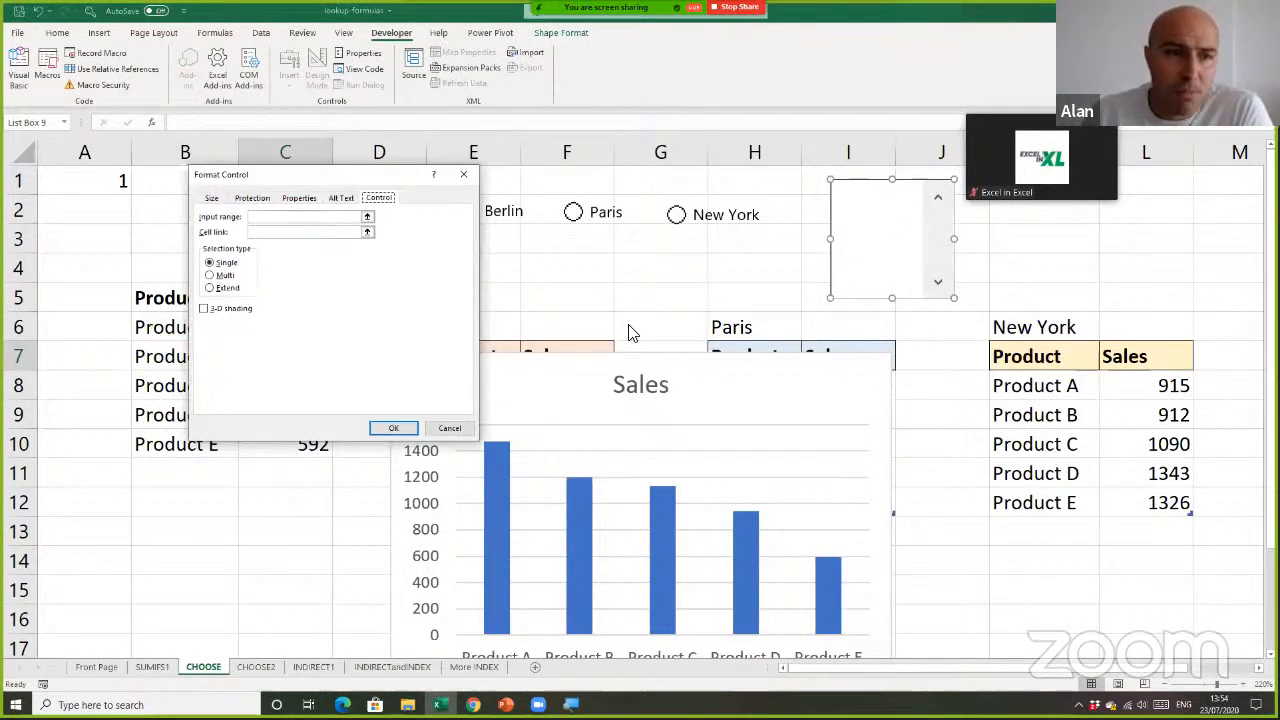
left_click(273, 221)
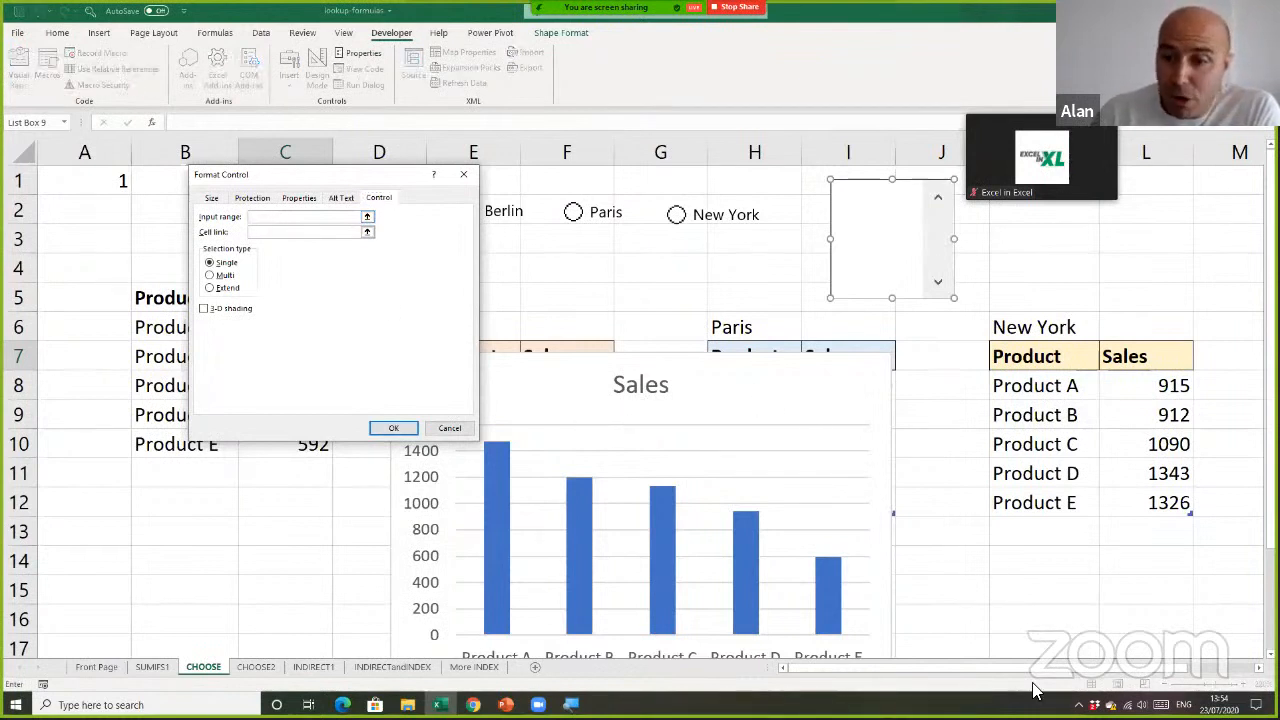
left_click_drag(1024, 668, 1108, 662)
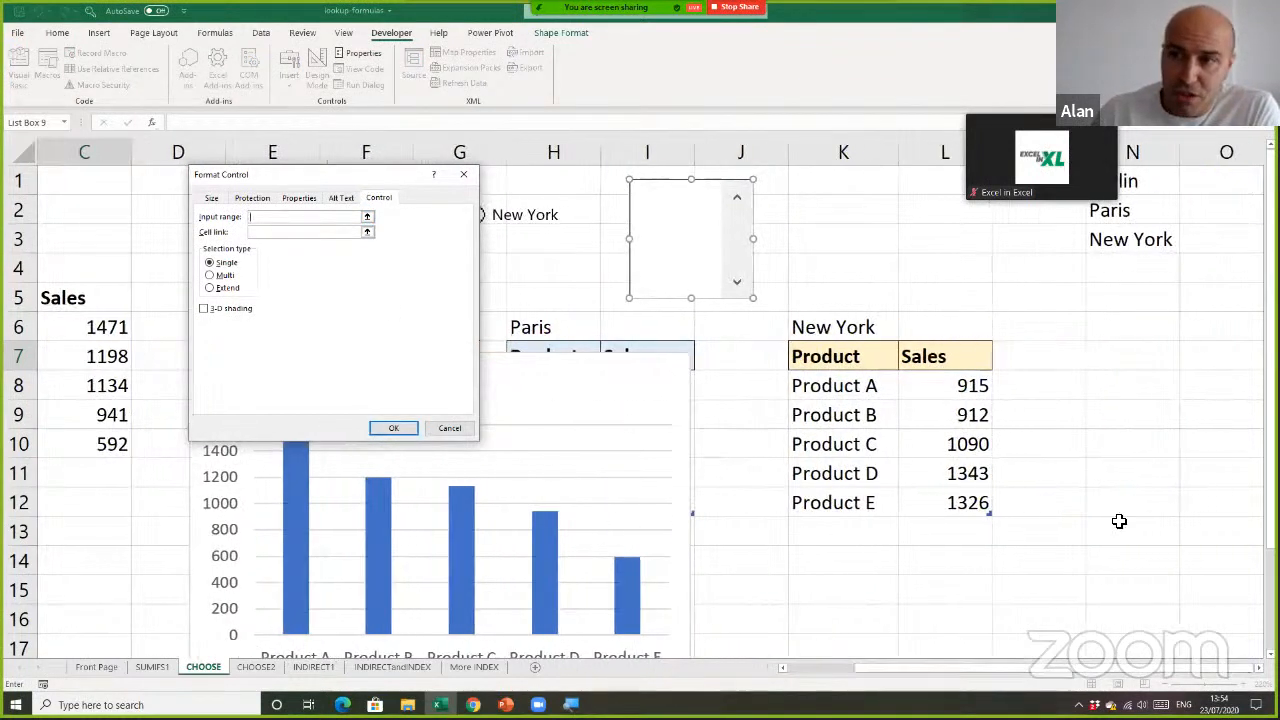
left_click_drag(1153, 188, 1153, 236)
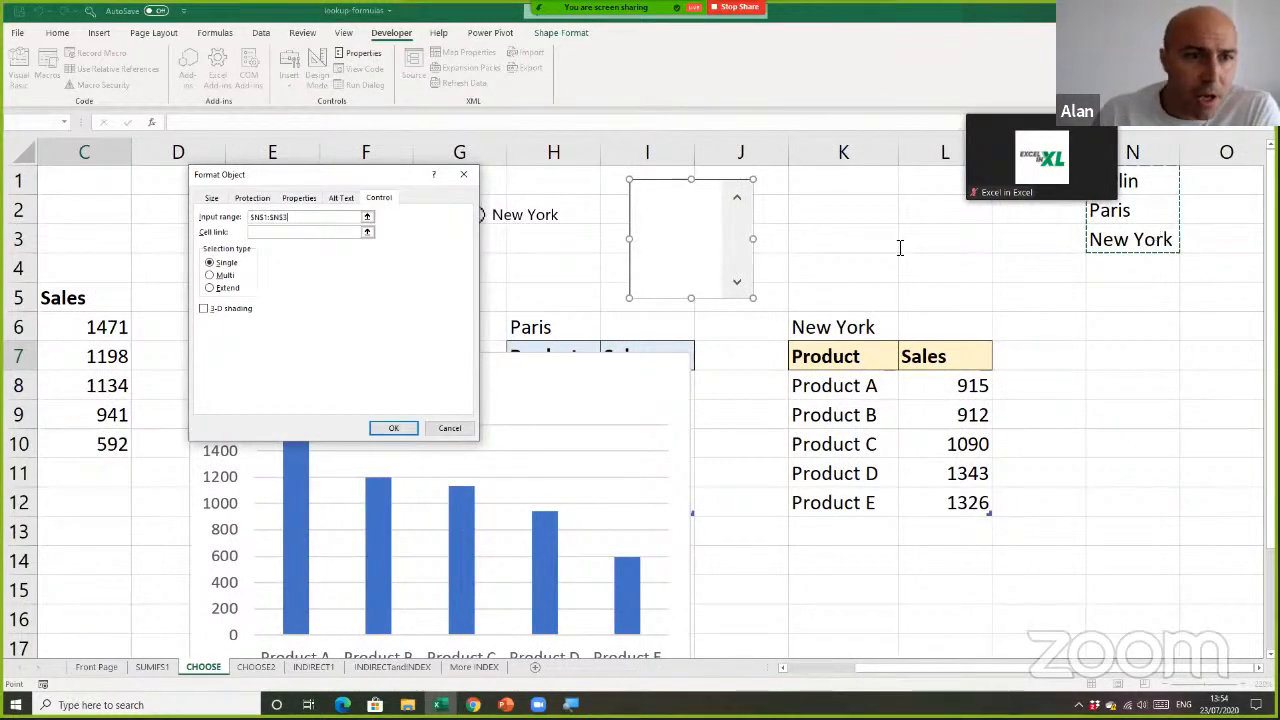
left_click(320, 232)
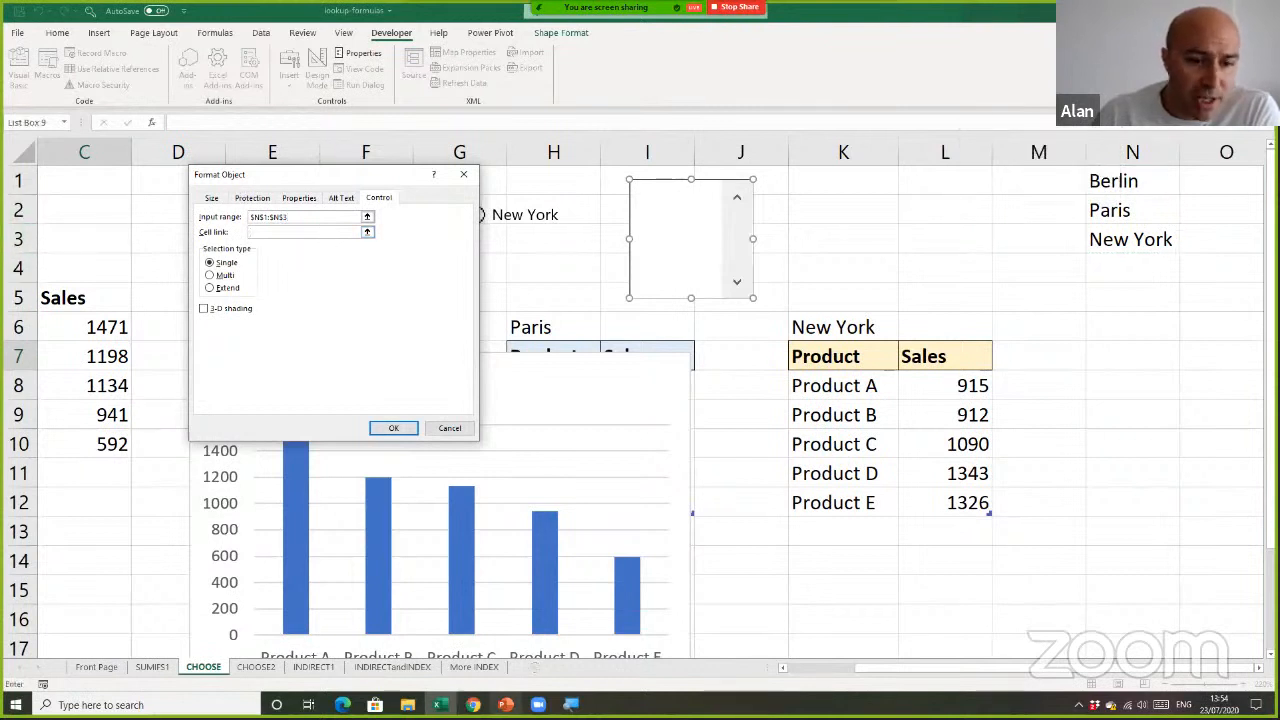
left_click(784, 667)
left_click(784, 667)
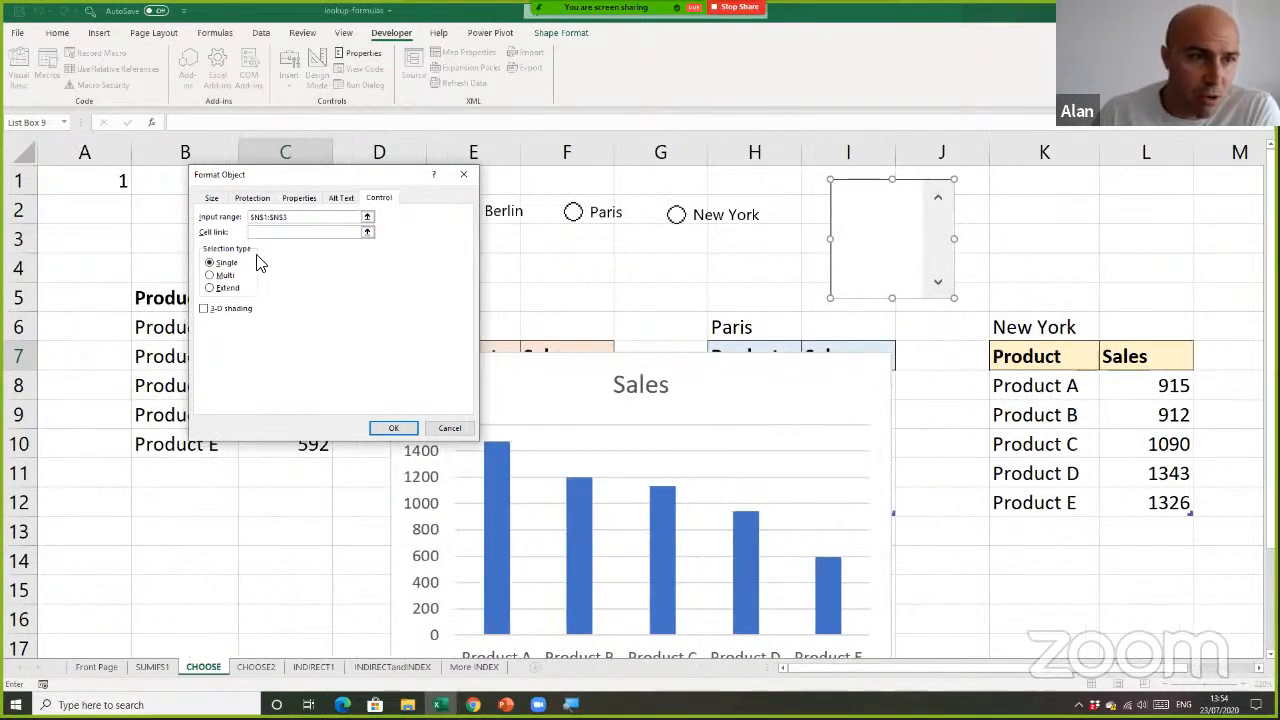
left_click(160, 181)
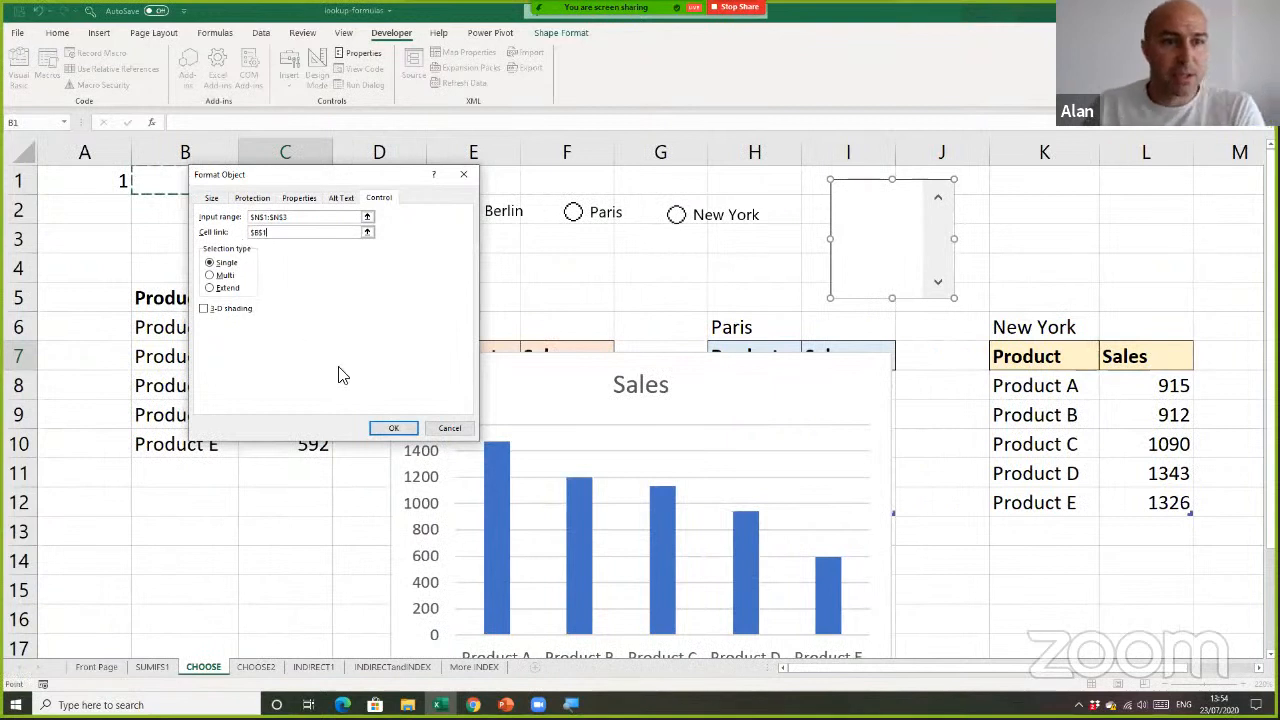
left_click(393, 430)
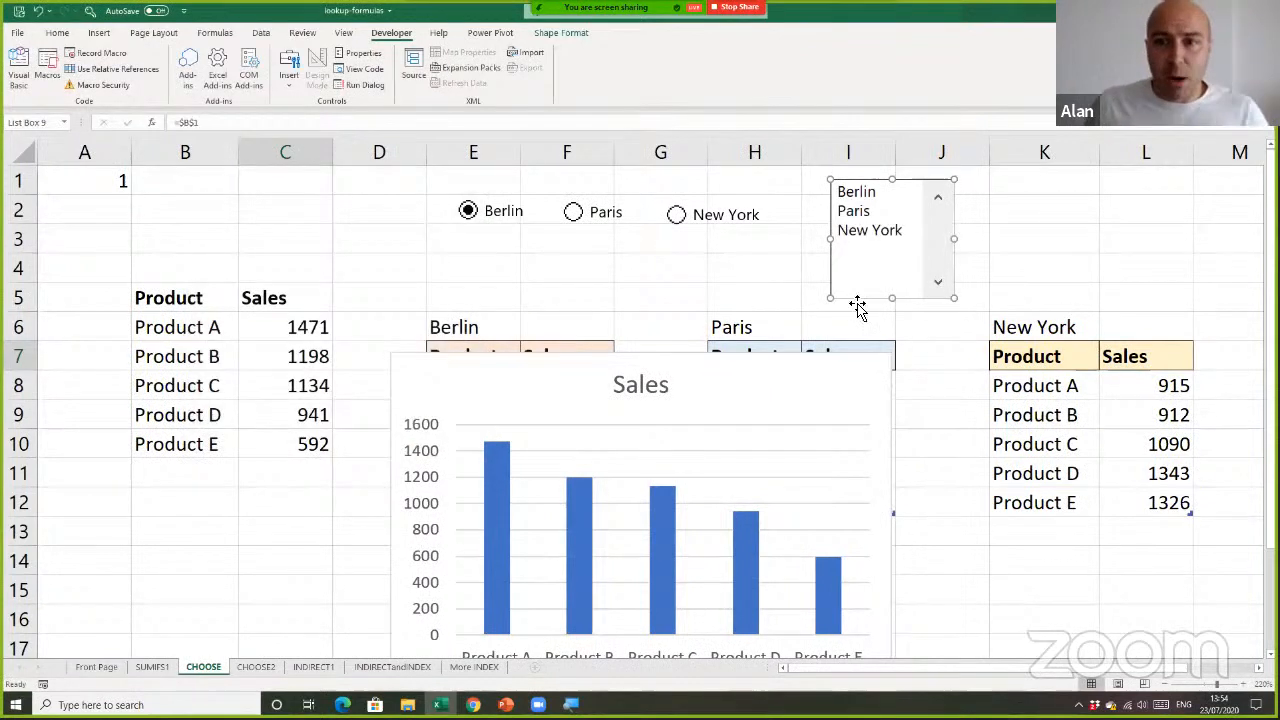
left_click(750, 264)
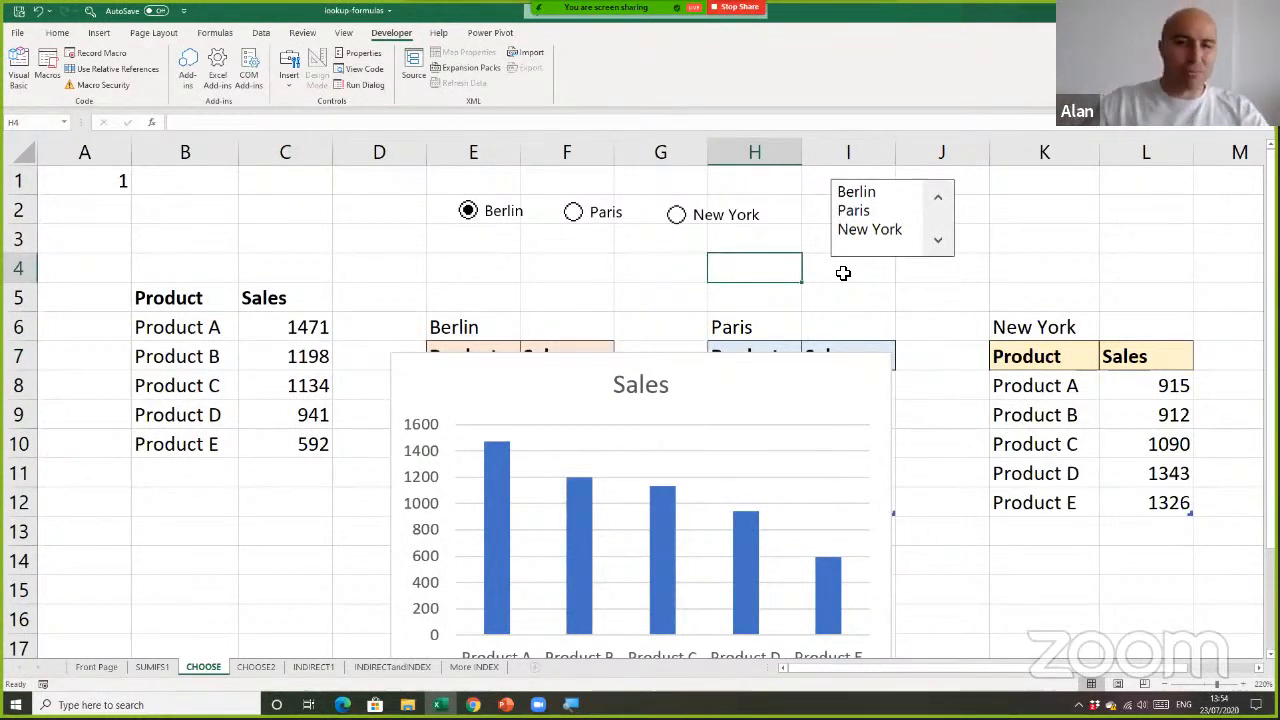
Check how linked cell B1 responds to choosing Paris, New York and Berlin in the list box, finishing on New York
left_click(858, 211)
left_click(862, 237)
left_click(864, 196)
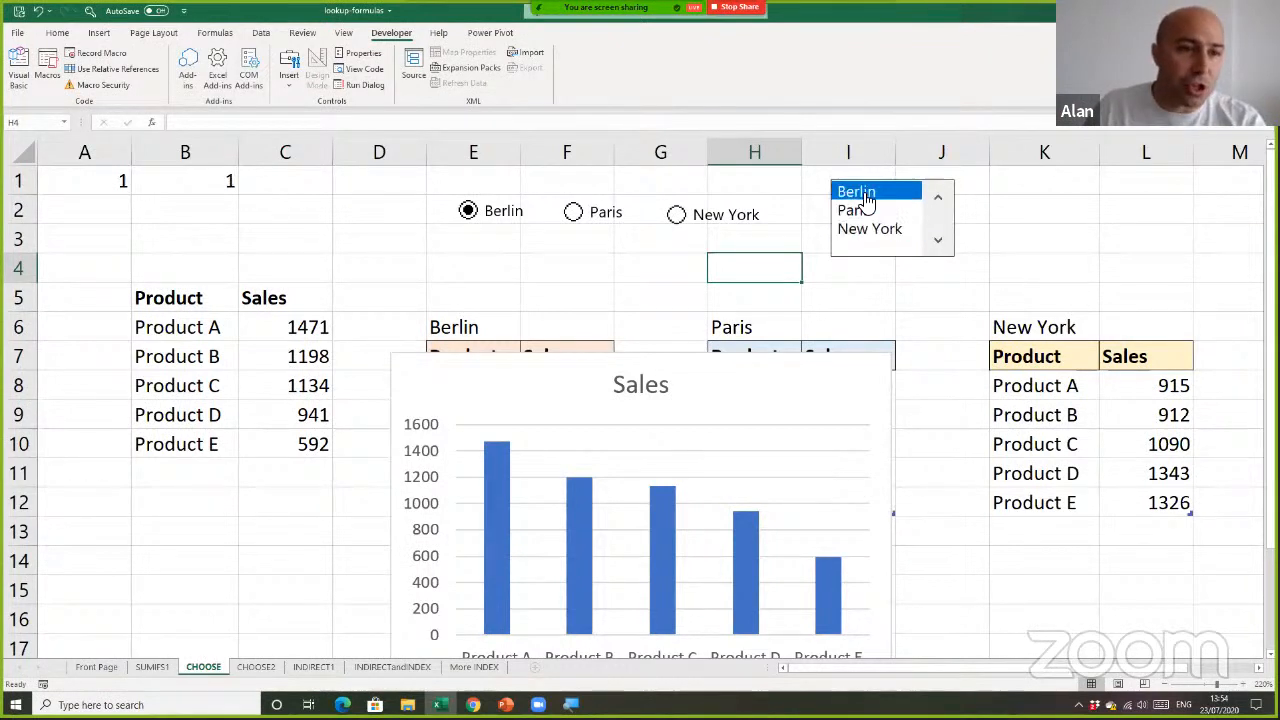
left_click(864, 214)
left_click(868, 232)
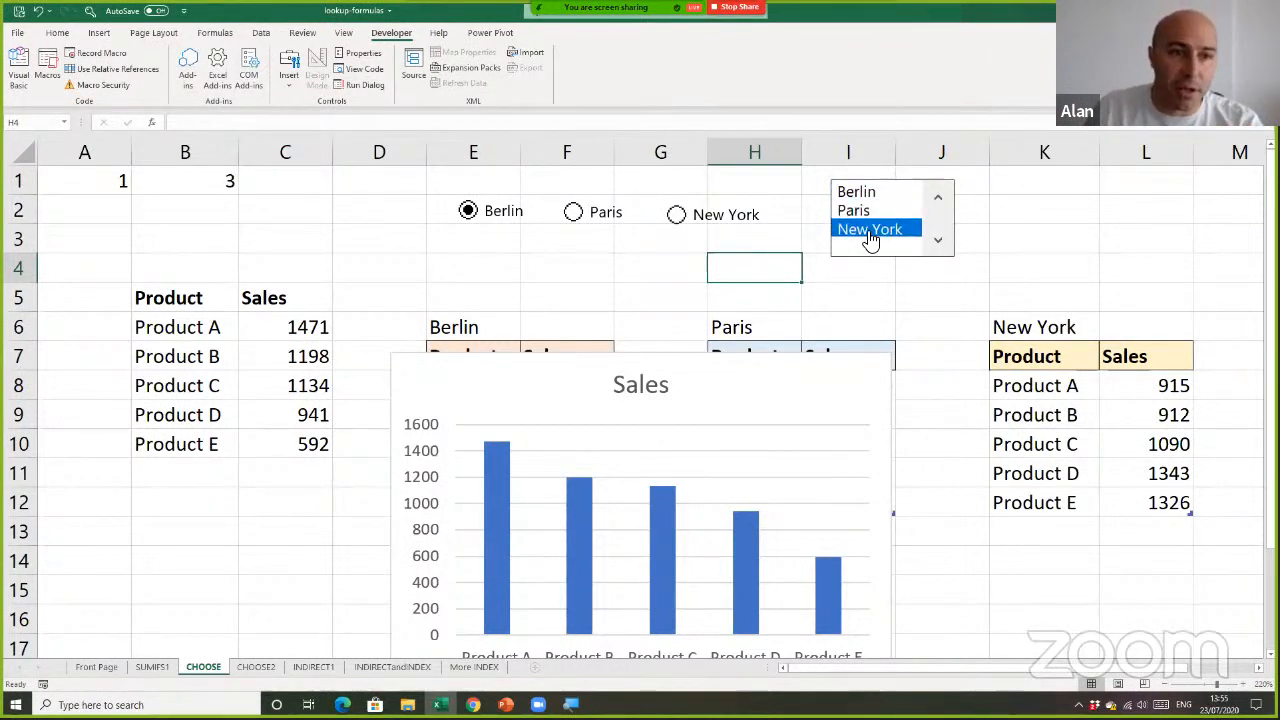
left_click(873, 208)
left_click(872, 197)
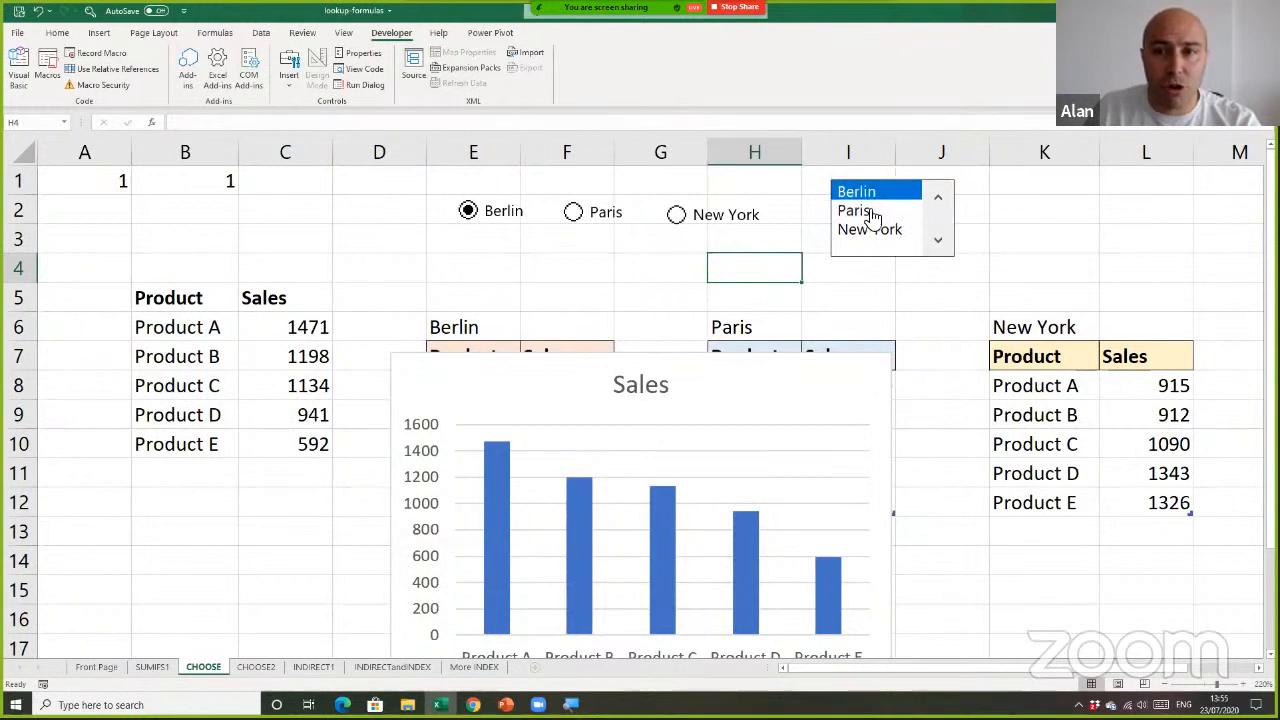
left_click(877, 236)
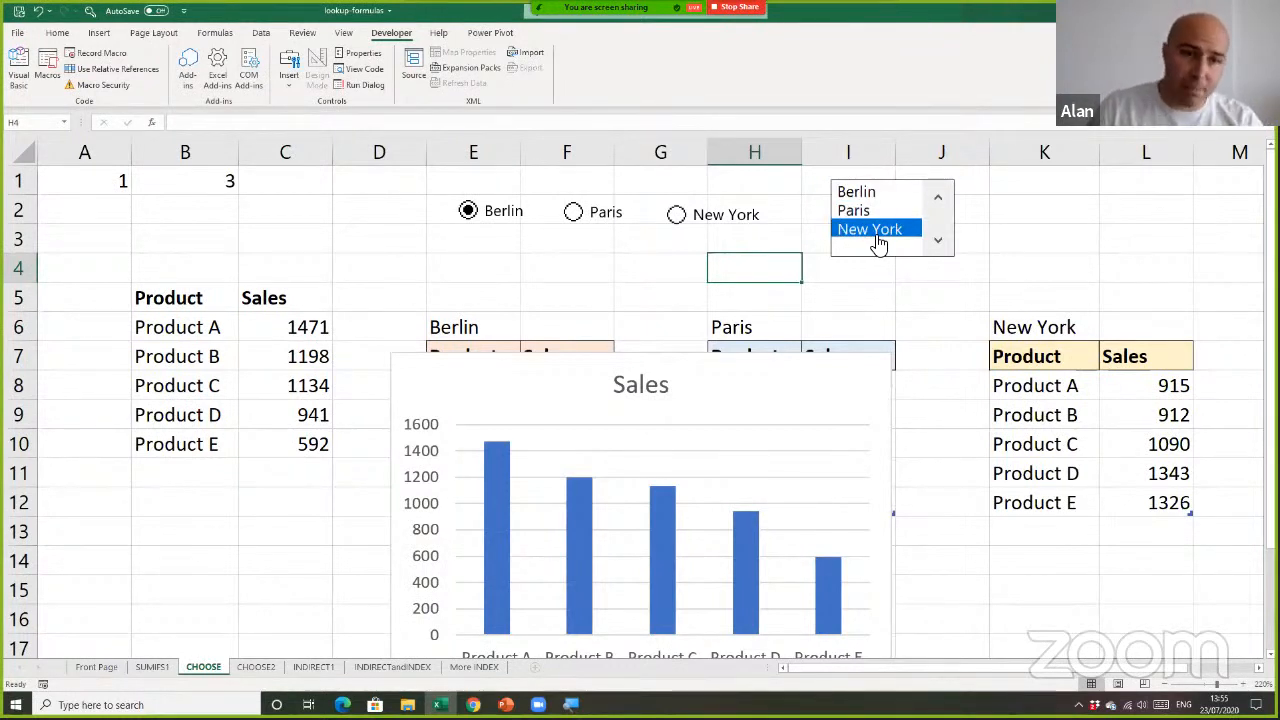
Change the index in C6 to the absolute reference $B$1, giving =CHOOSE($B$1,F8,I8,L8), and fill it down to C10
double_click(314, 331)
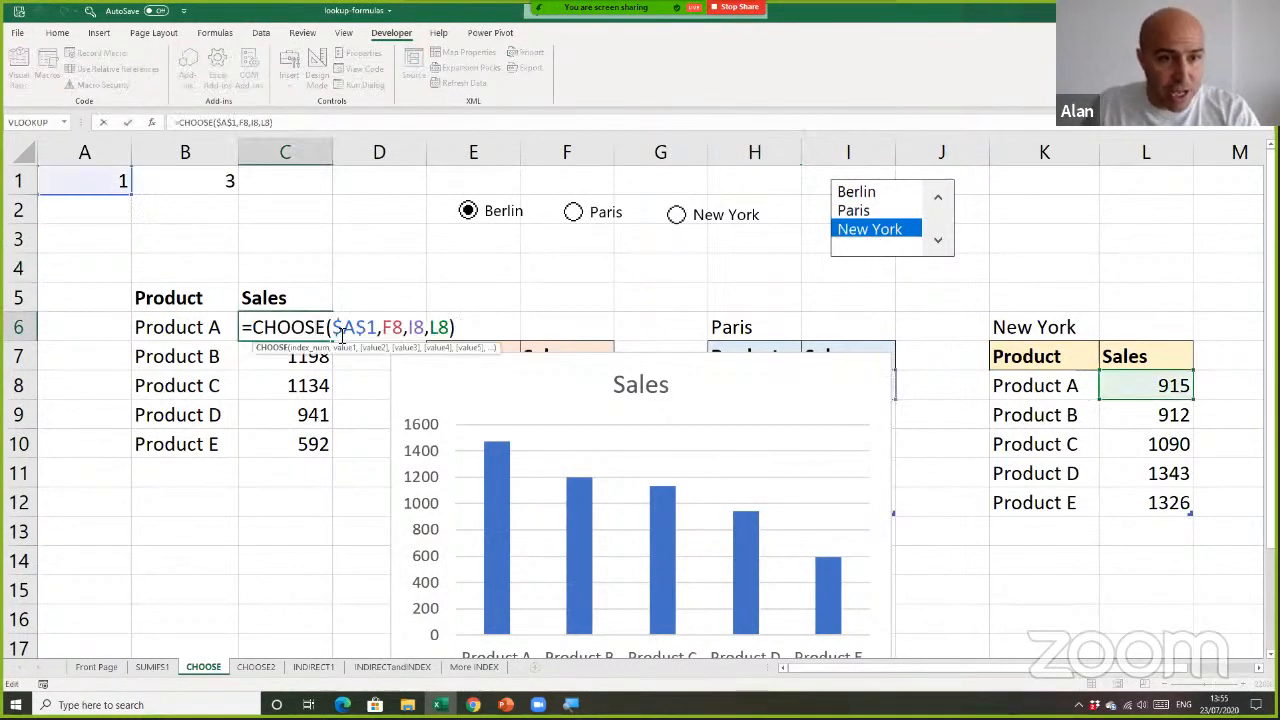
left_click_drag(340, 335, 370, 334)
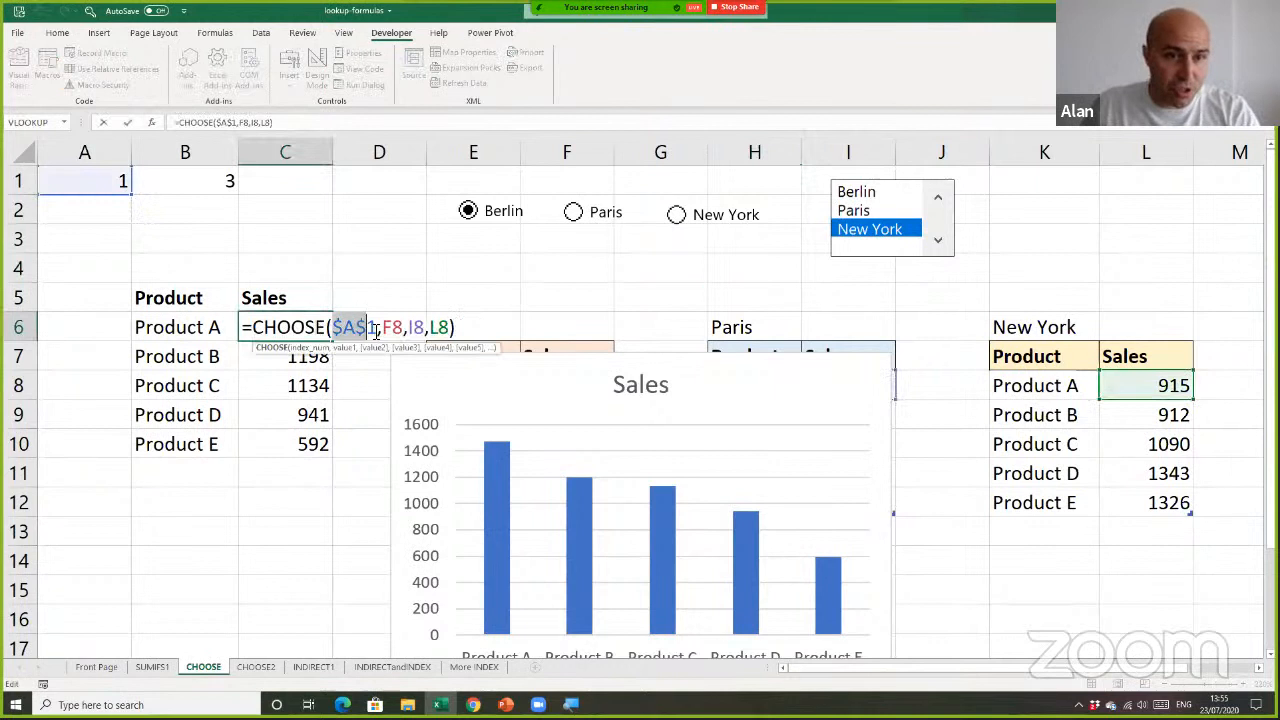
left_click(215, 180)
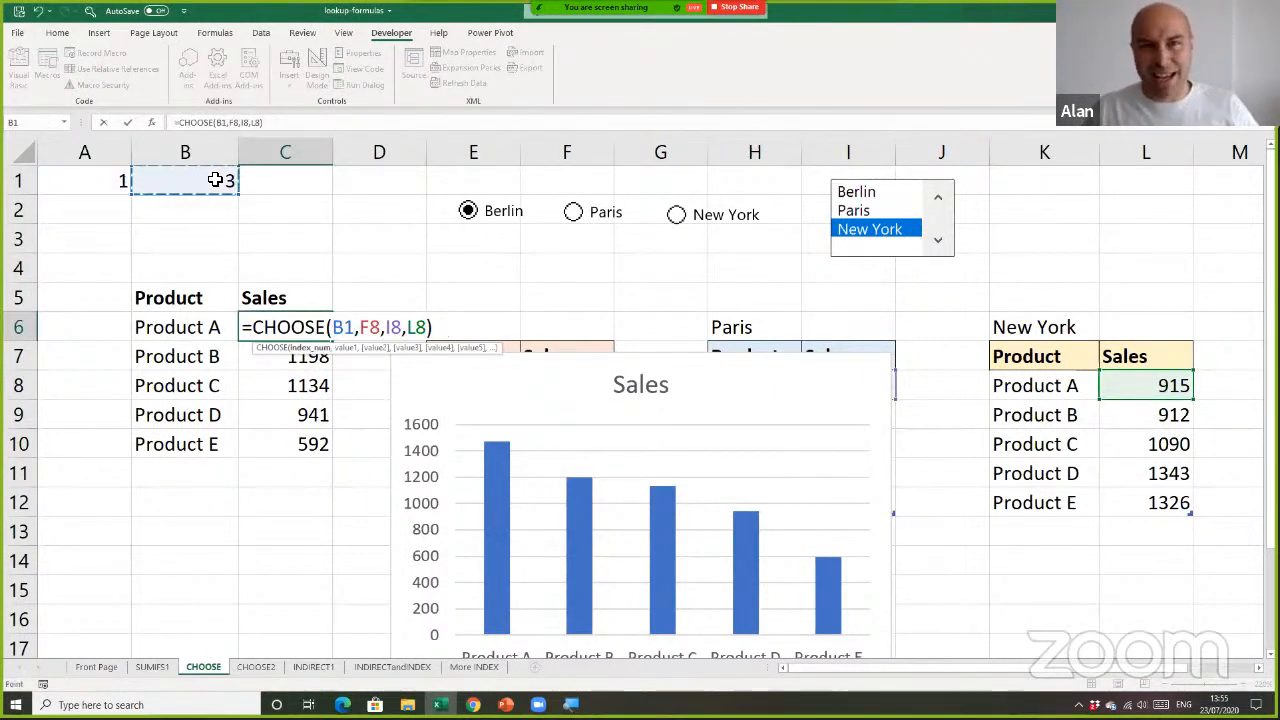
key("F4")
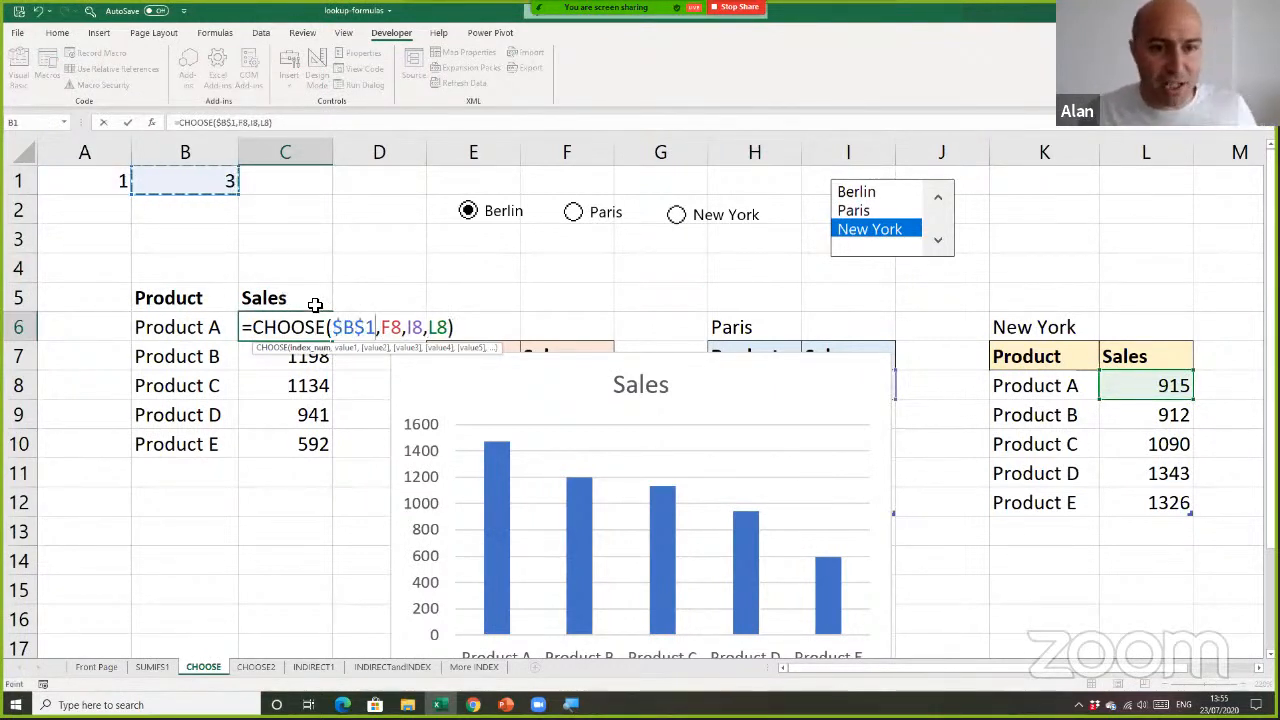
key("Return")
key("Up")
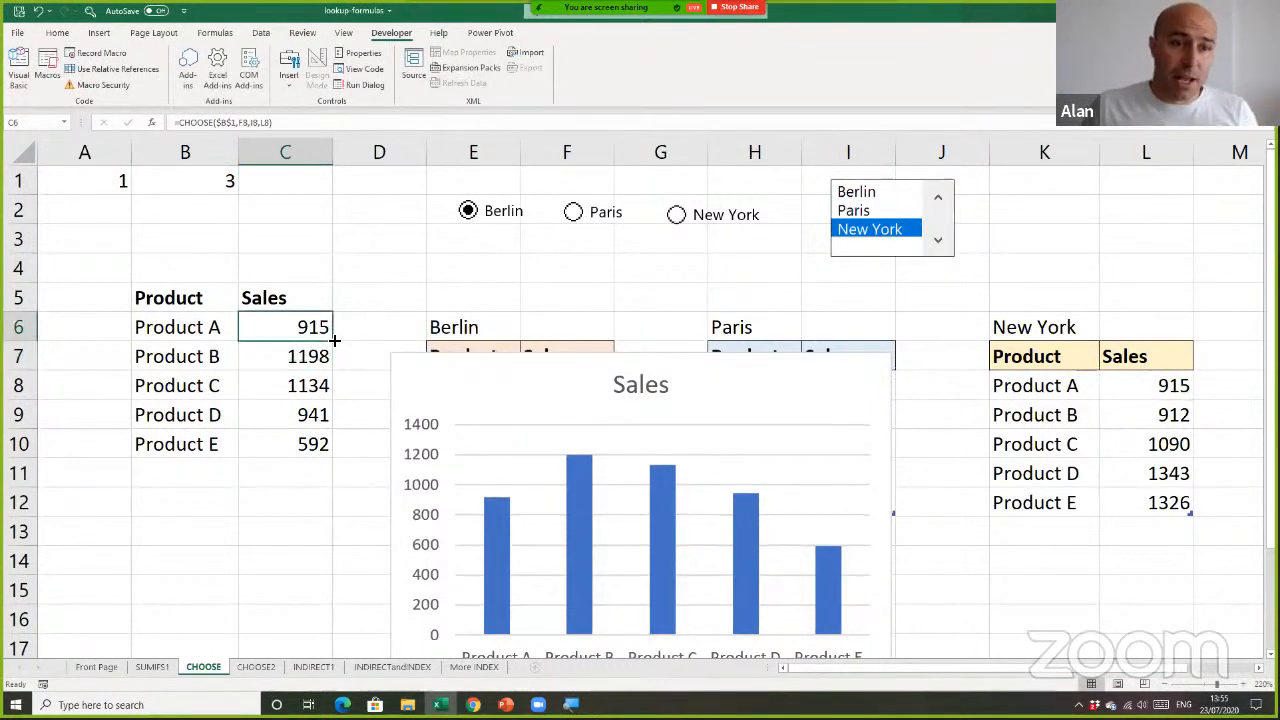
left_click_drag(335, 426, 336, 458)
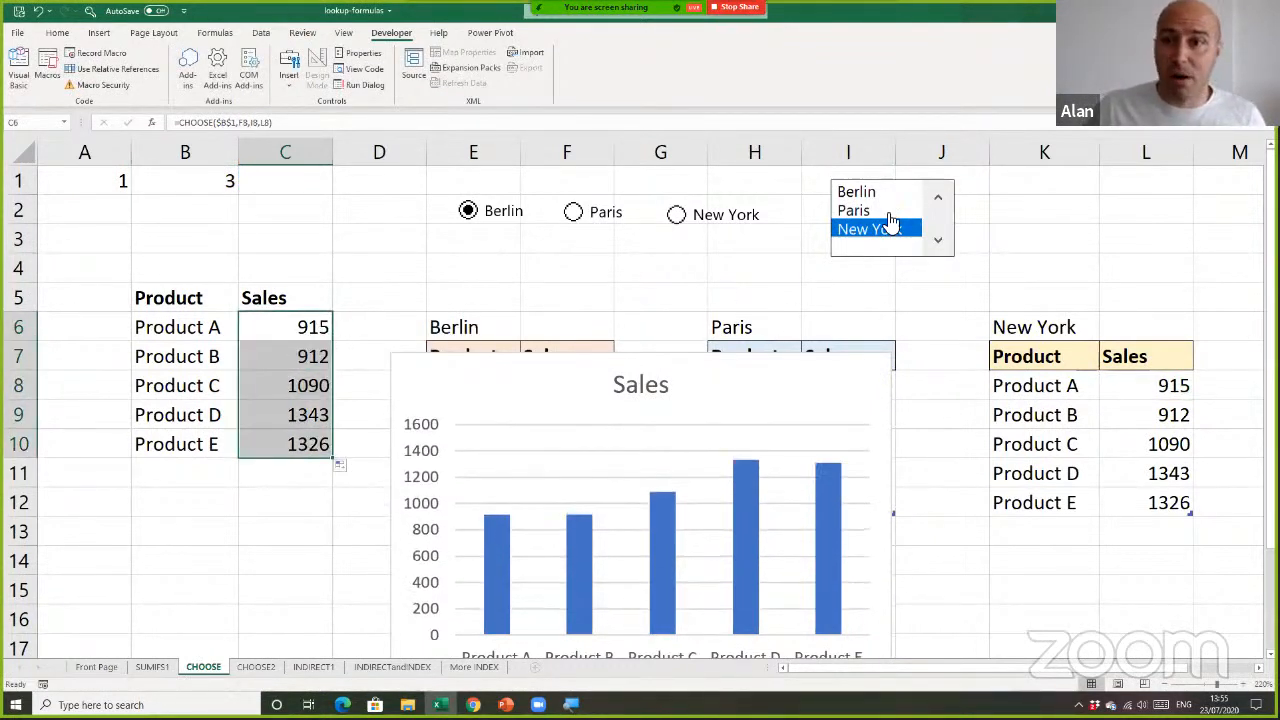
Check how the sales table and chart respond to choosing Paris, Berlin, Paris and New York in the list box
left_click(872, 212)
key("Up")
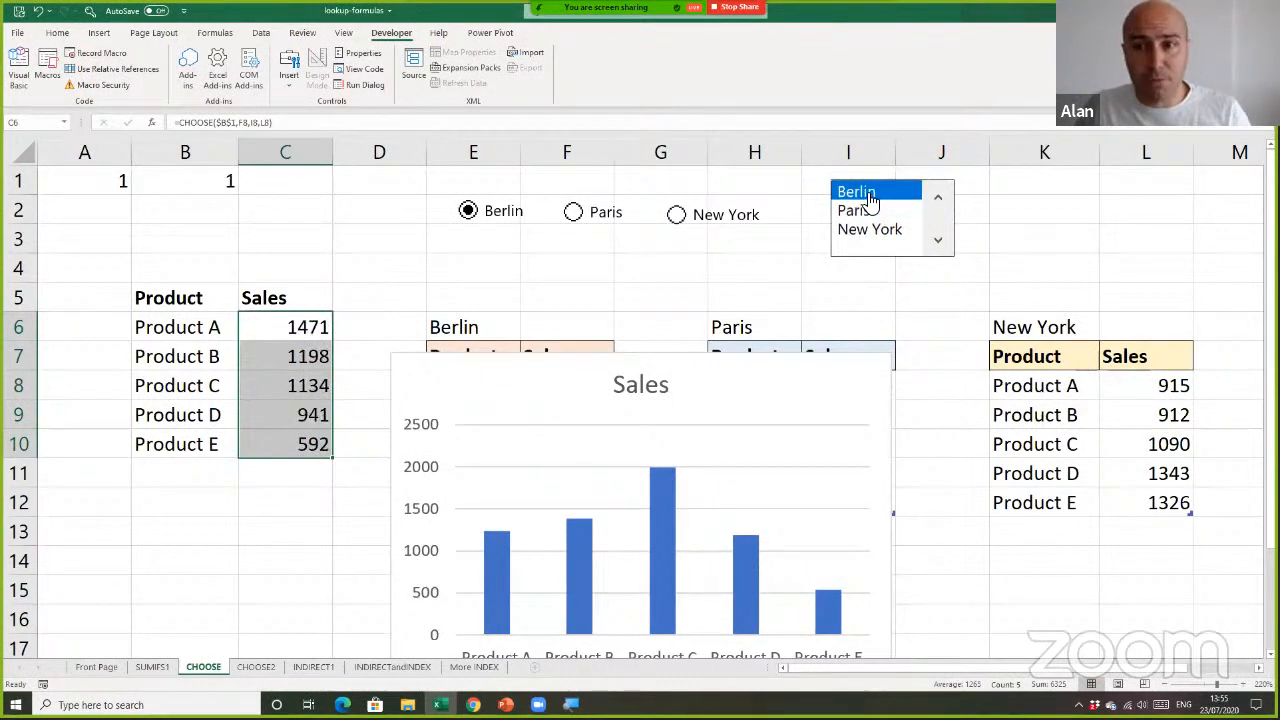
left_click(872, 212)
left_click(869, 231)
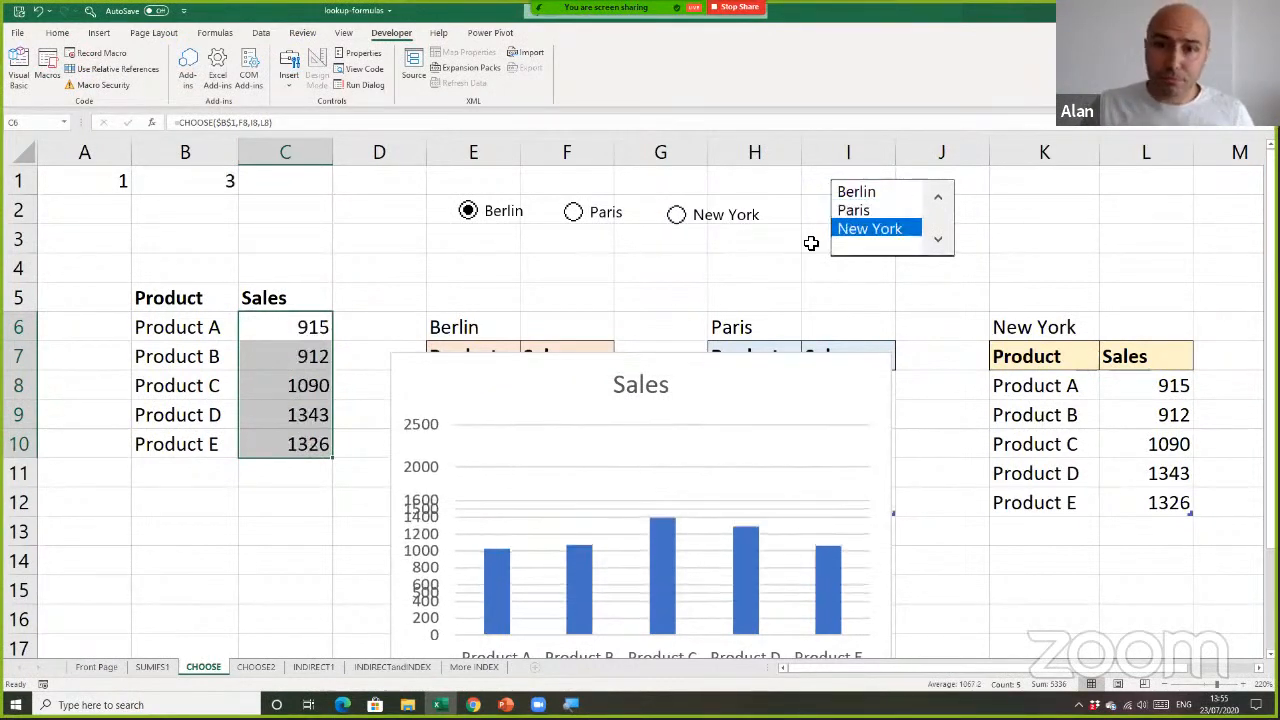
Move the sales chart up so it starts at row 5, beneath the option buttons and the list box
left_click(385, 233)
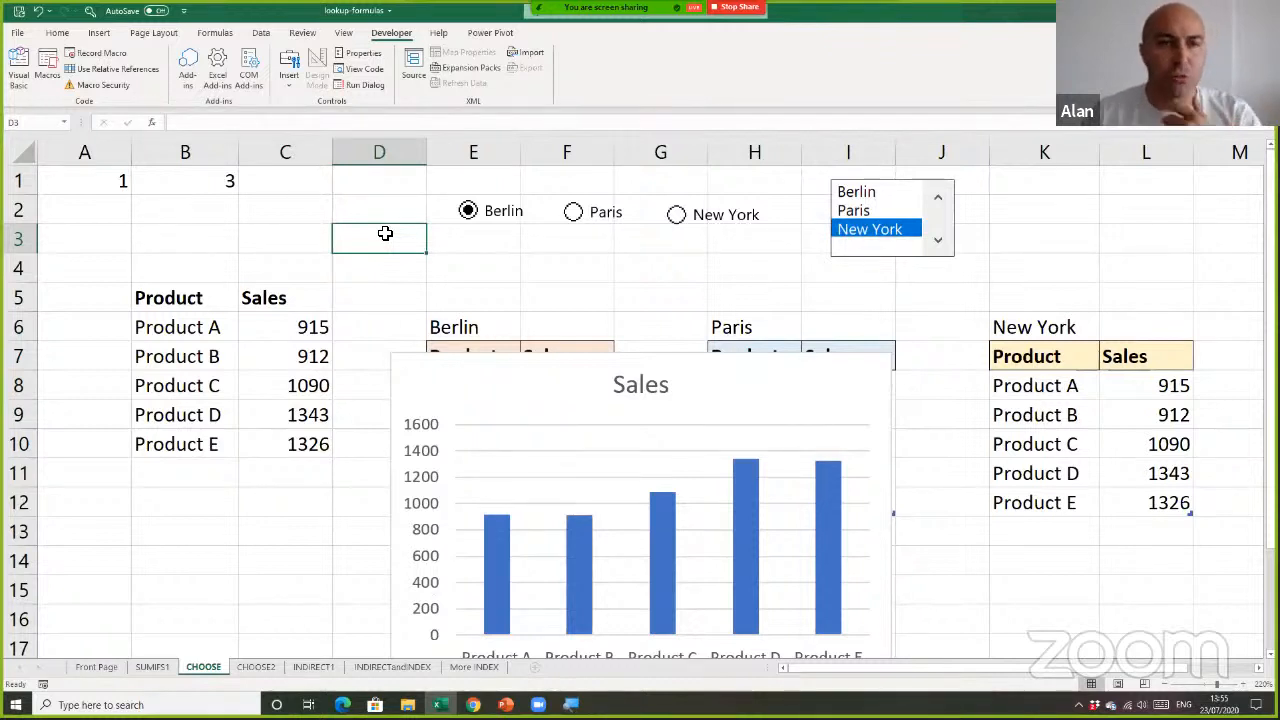
left_click(463, 244)
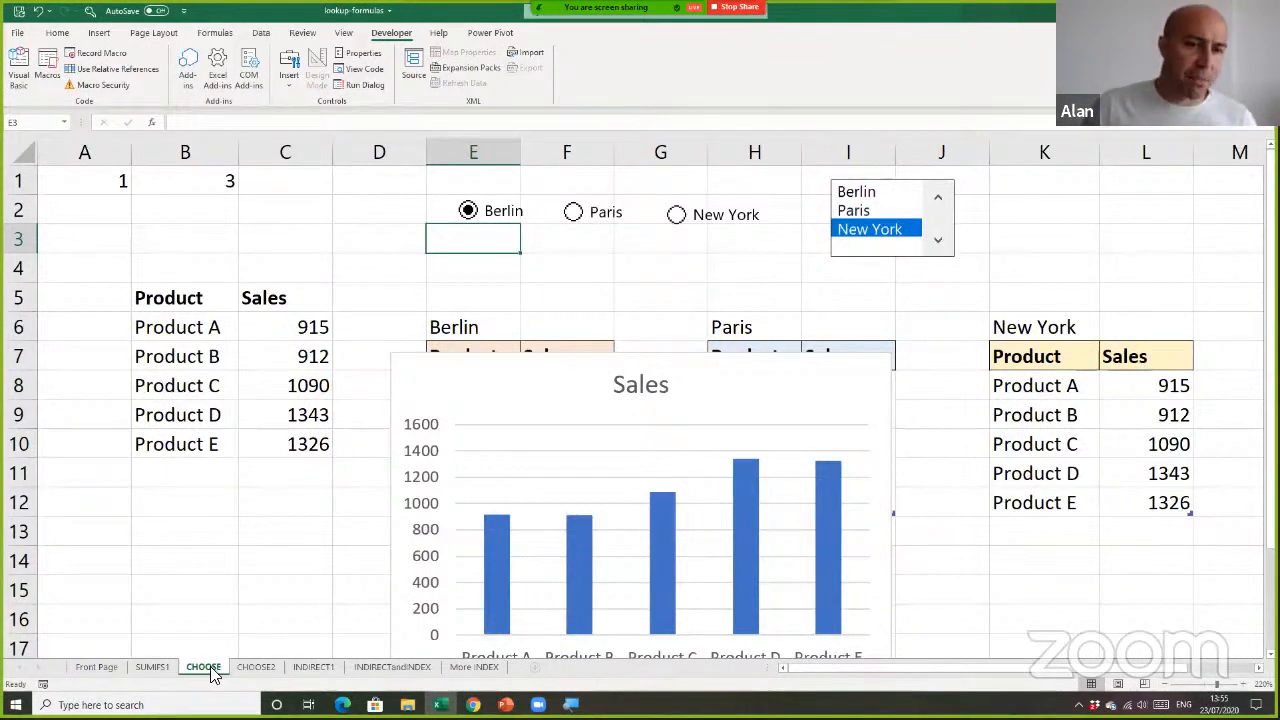
left_click_drag(499, 378, 534, 294)
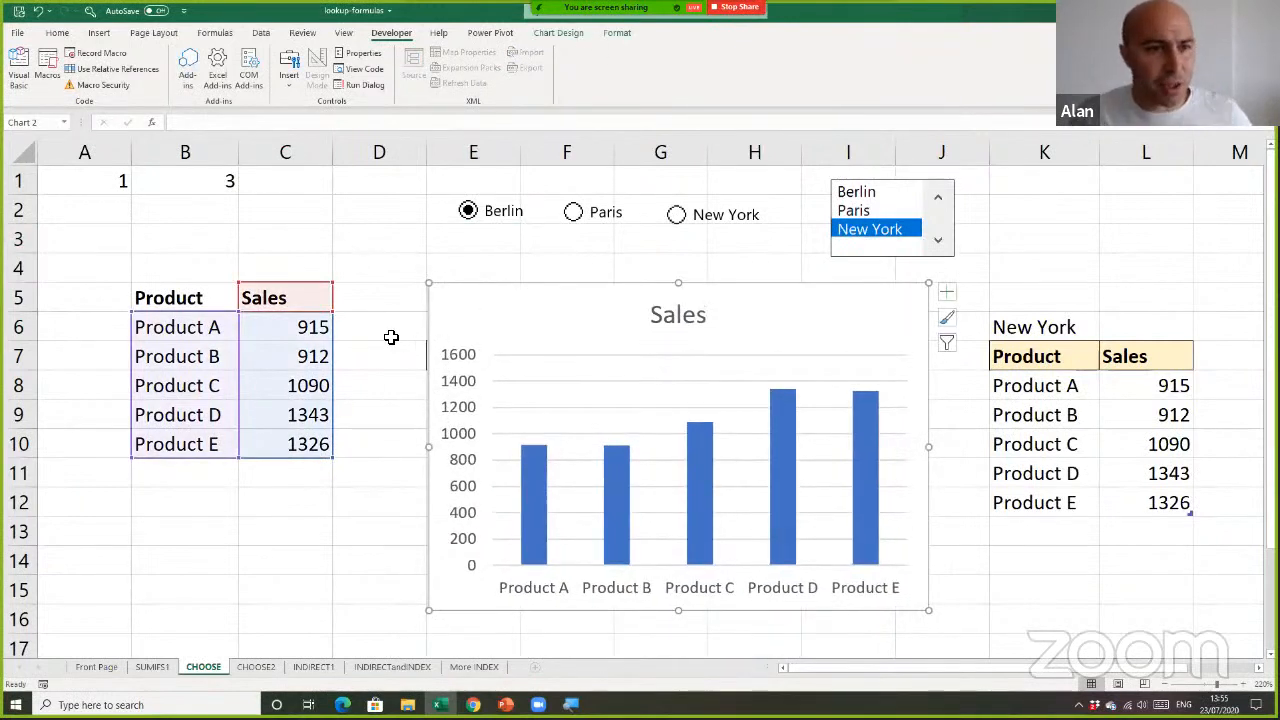
Duplicate the CHOOSE sheet directly after the original and rename the copy CHOOSE3
left_click(212, 666)
left_click_drag(233, 665, 235, 666)
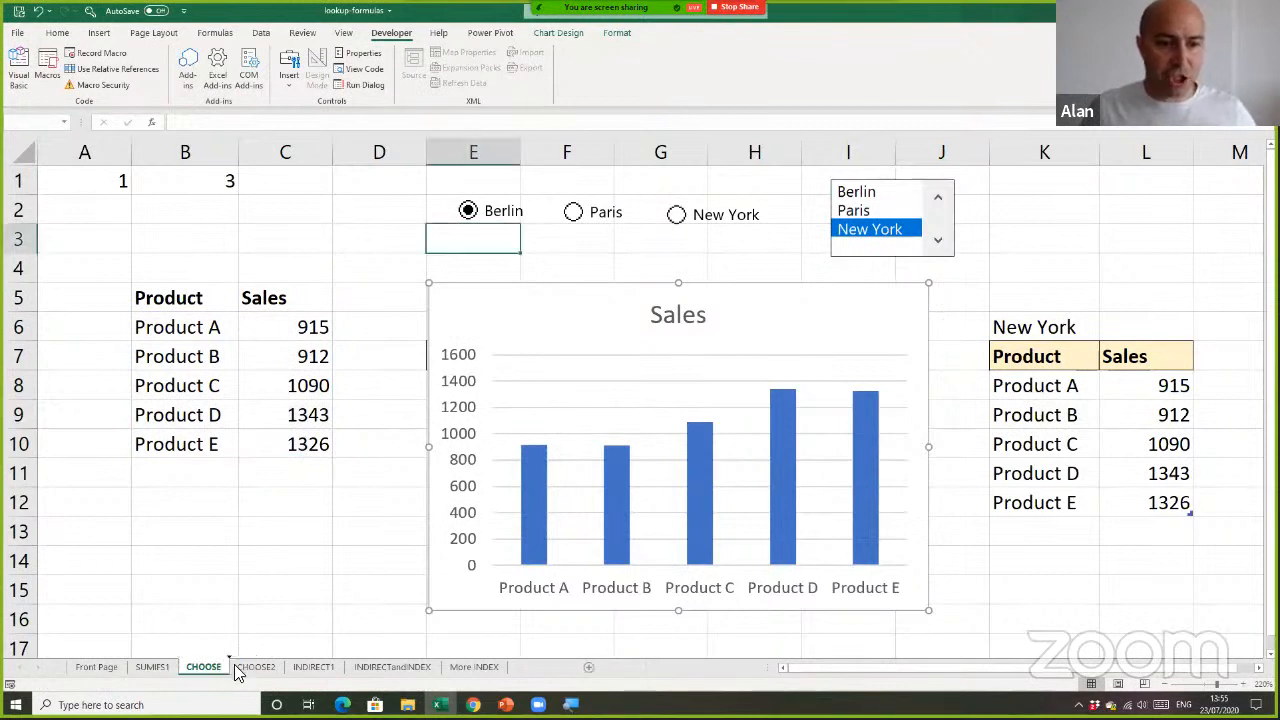
double_click(266, 667)
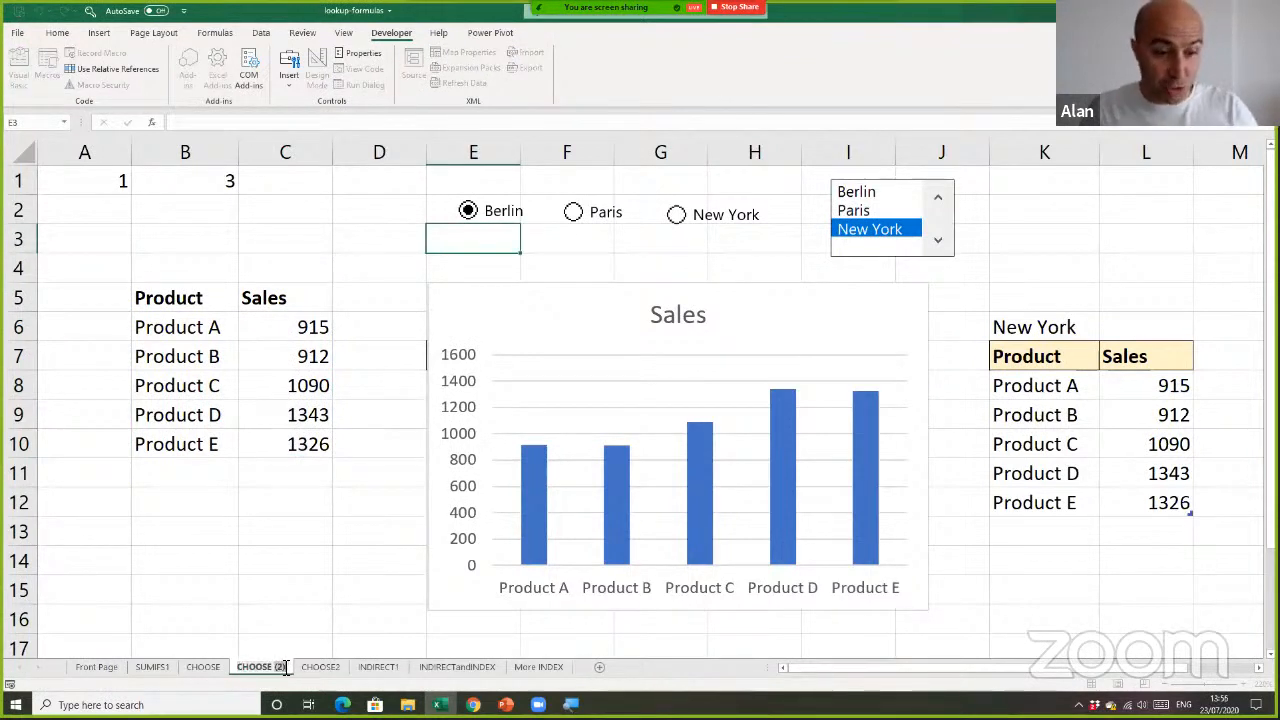
type("3")
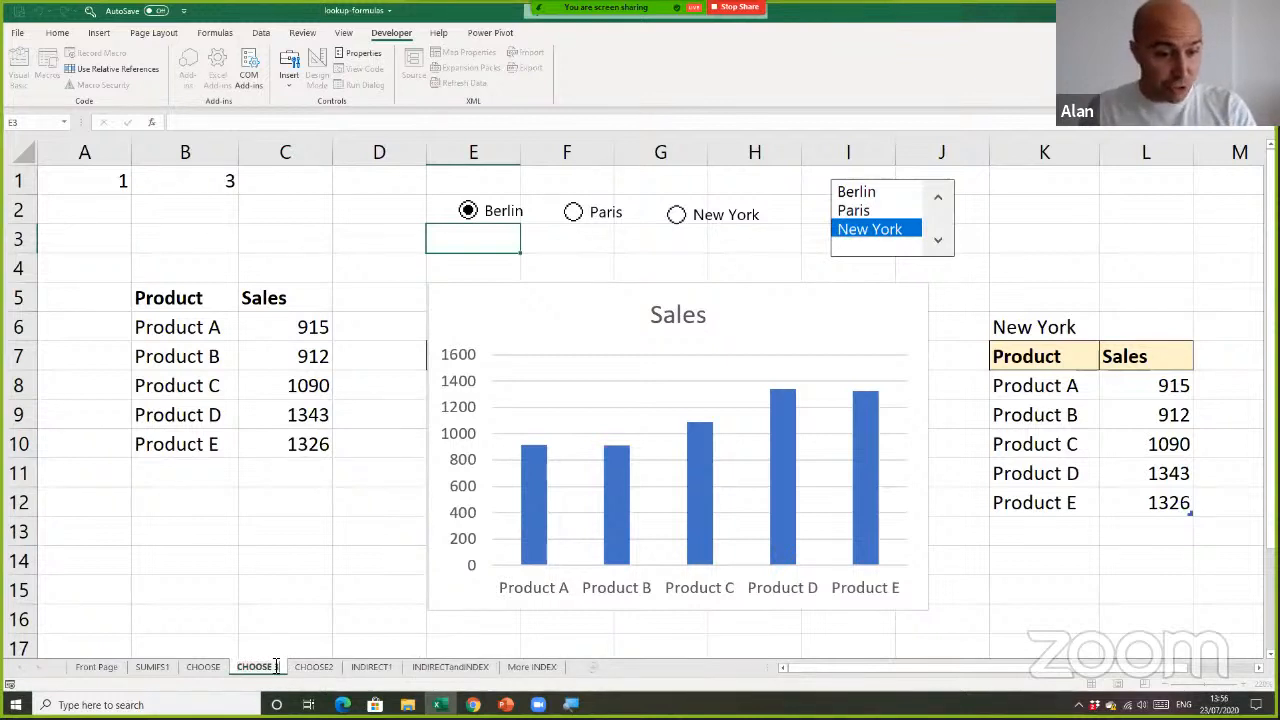
key("Return")
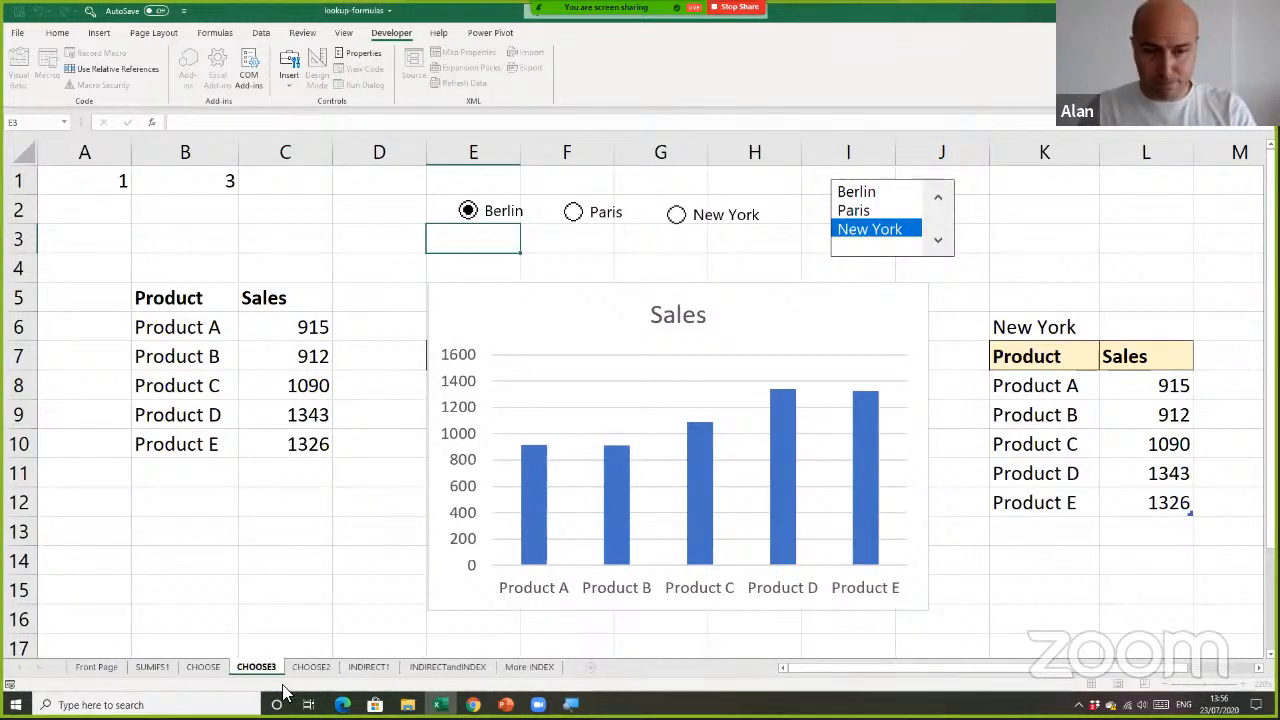
Delete the sales chart on the CHOOSE3 sheet and clear the sales formulas in C6:C10
left_click(531, 306)
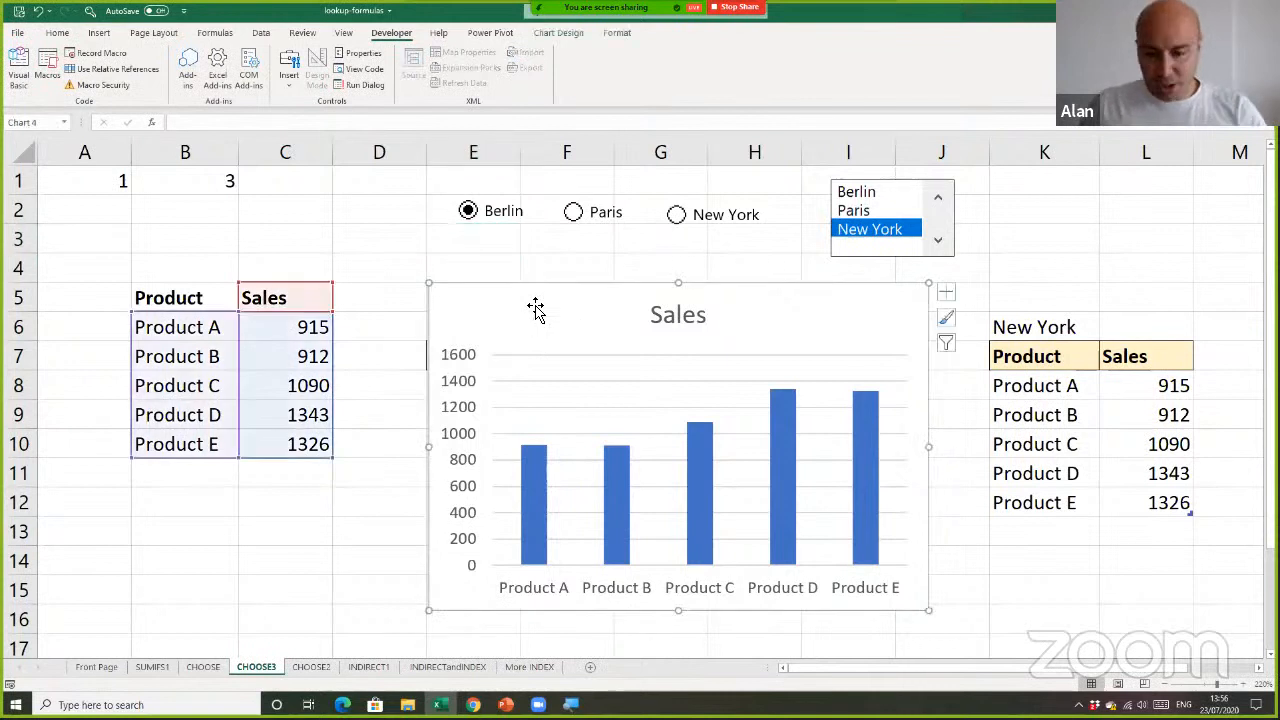
key("Delete")
left_click_drag(285, 326, 286, 443)
key("Delete")
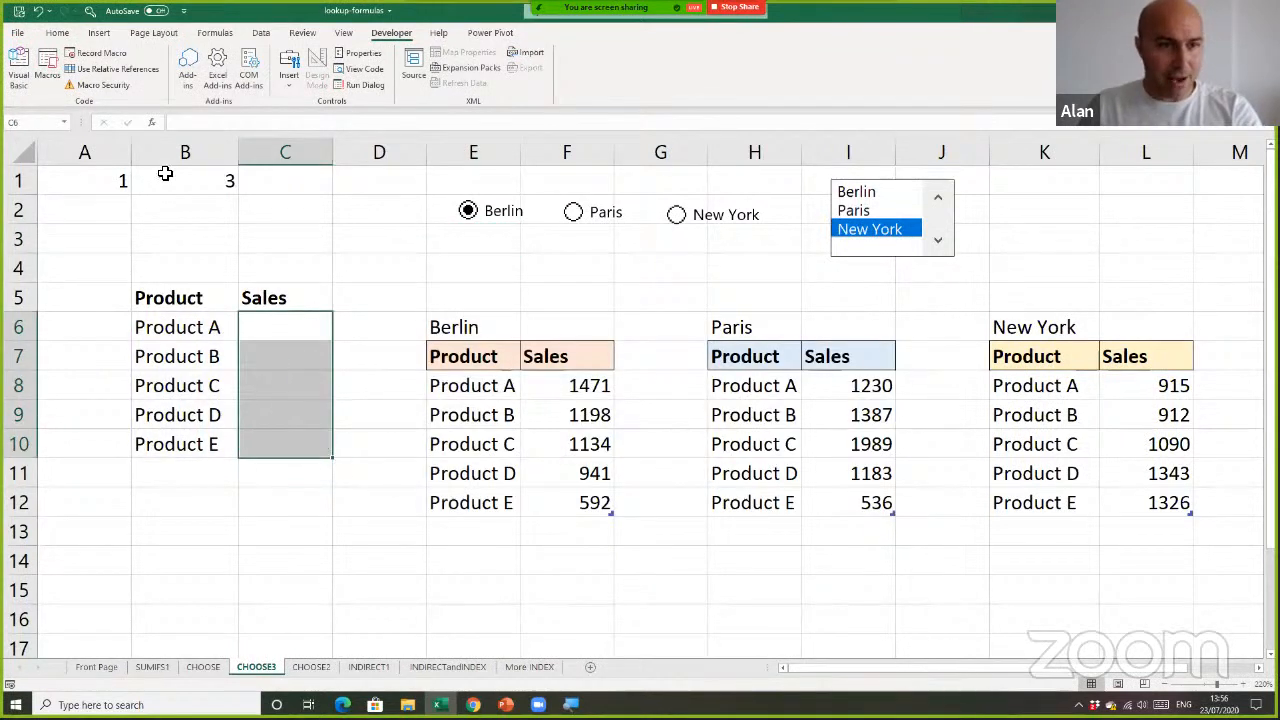
Clear the linked index values in cells A1 and B1
left_click(123, 180)
key("Delete")
left_click(183, 182)
key("Delete")
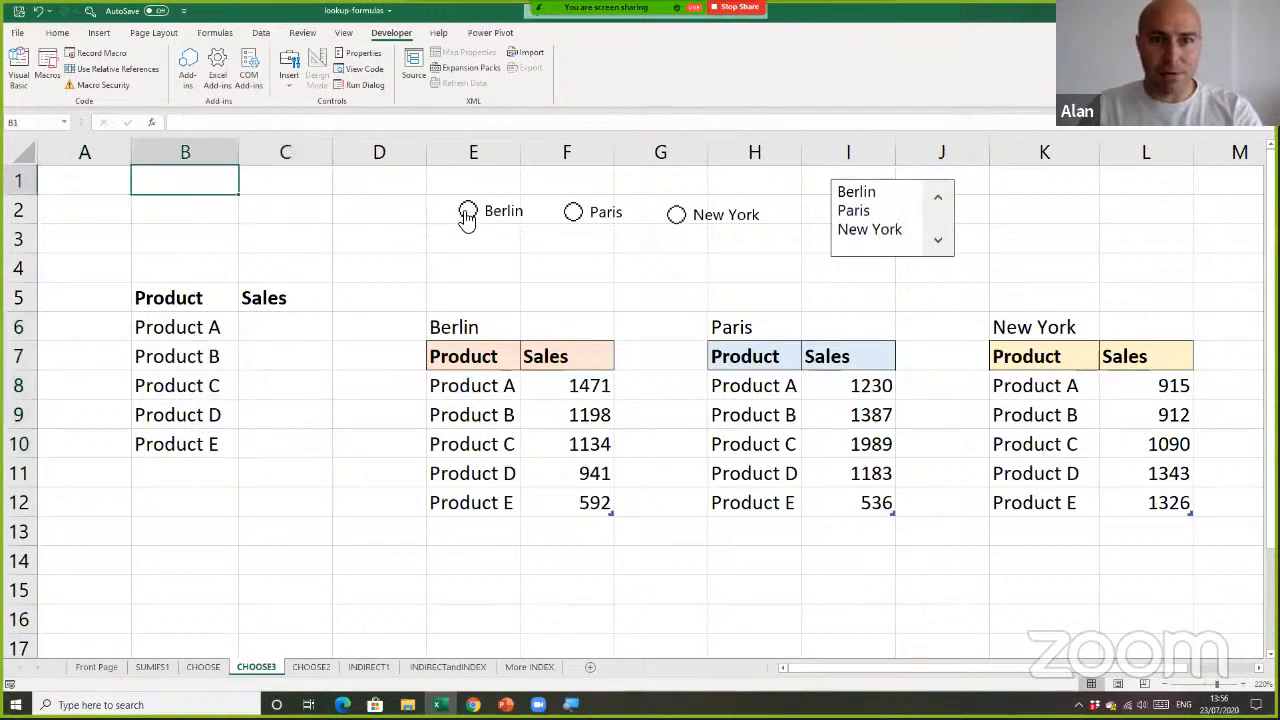
Delete the Berlin, Paris and New York option buttons from the CHOOSE3 sheet
right_click(470, 218)
key("Escape")
key("Delete")
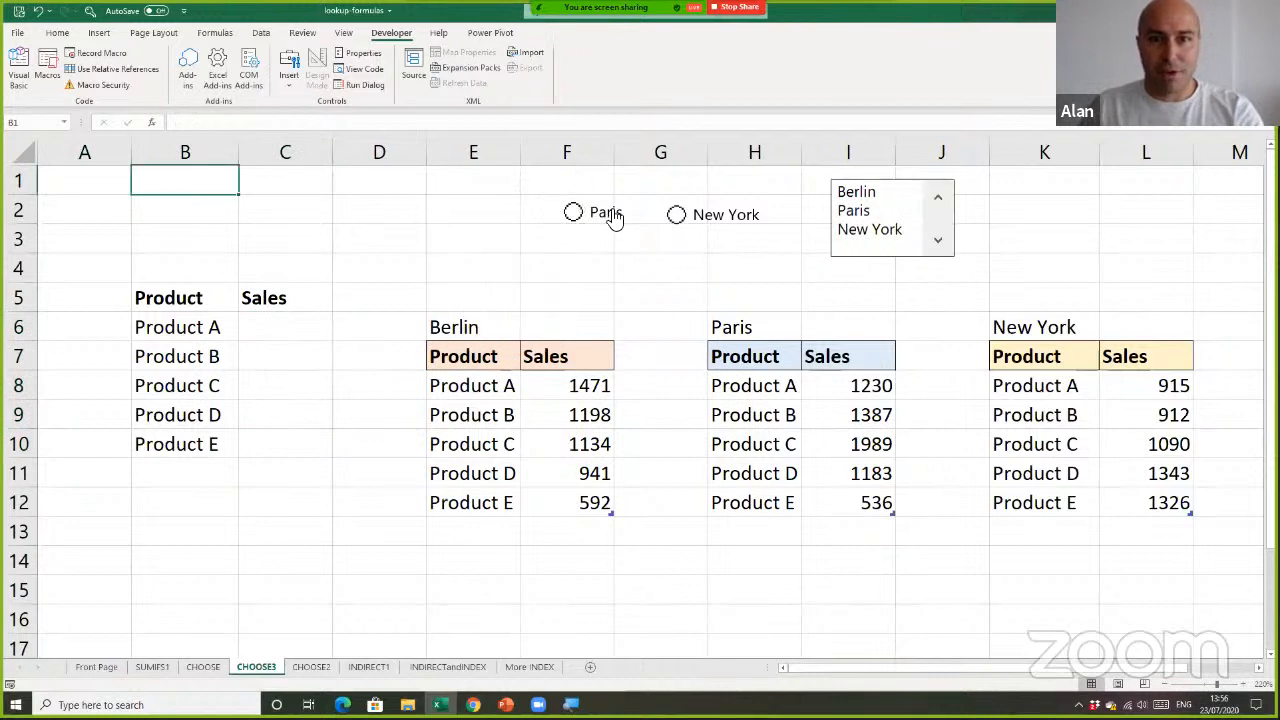
right_click(603, 214)
key("Escape")
key("Delete")
right_click(700, 215)
key("Escape")
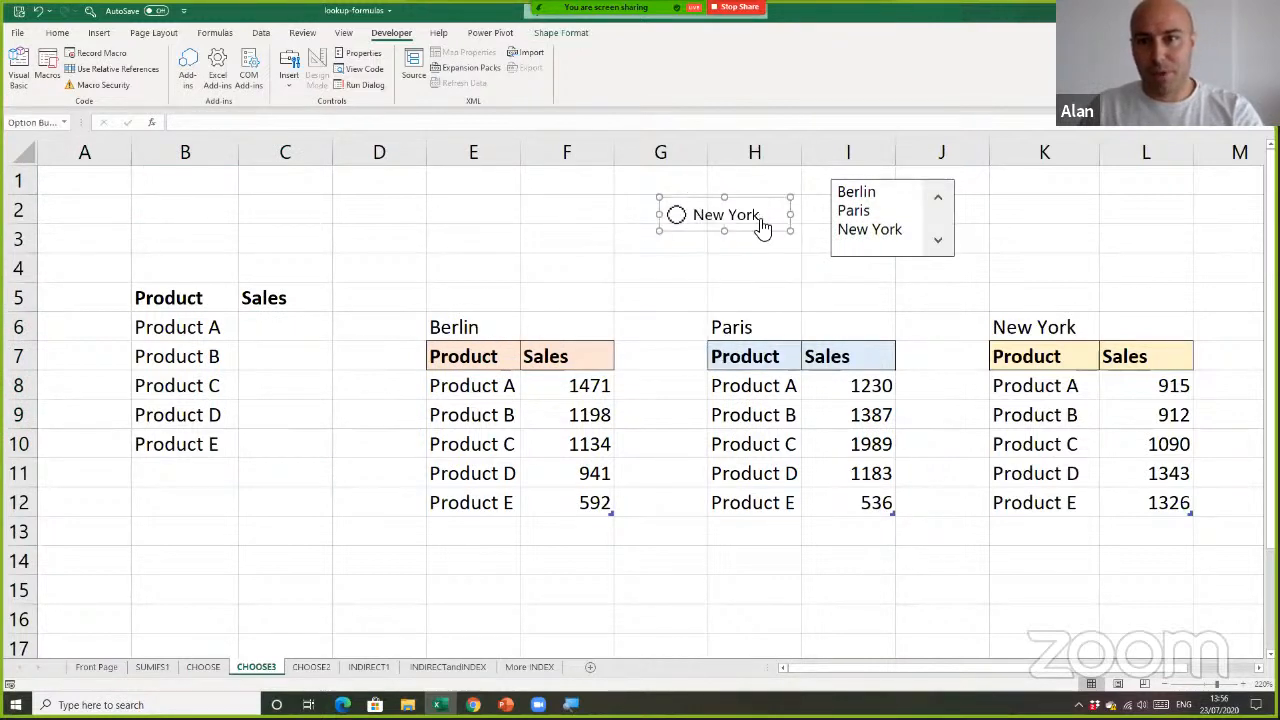
key("Delete")
Delete the city list box above the Paris table
left_click(863, 213, "ctrl")
right_click(863, 213)
key("Escape")
key("Delete")
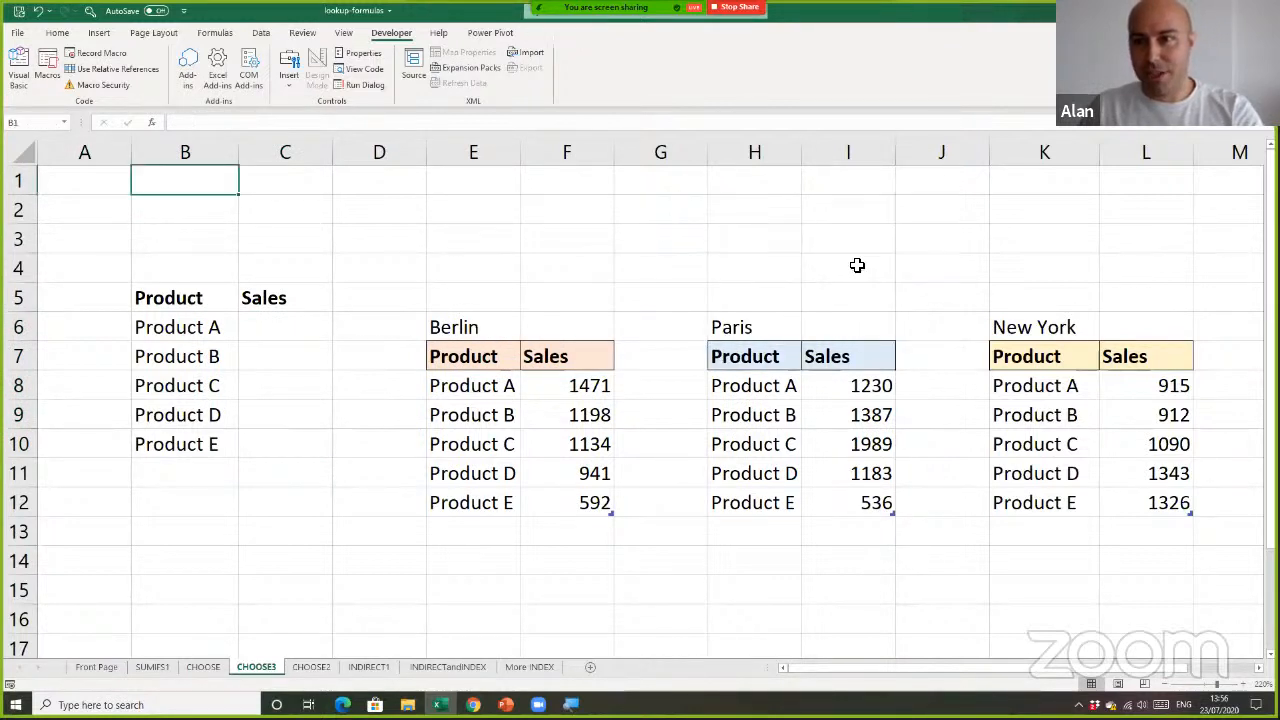
left_click(532, 270)
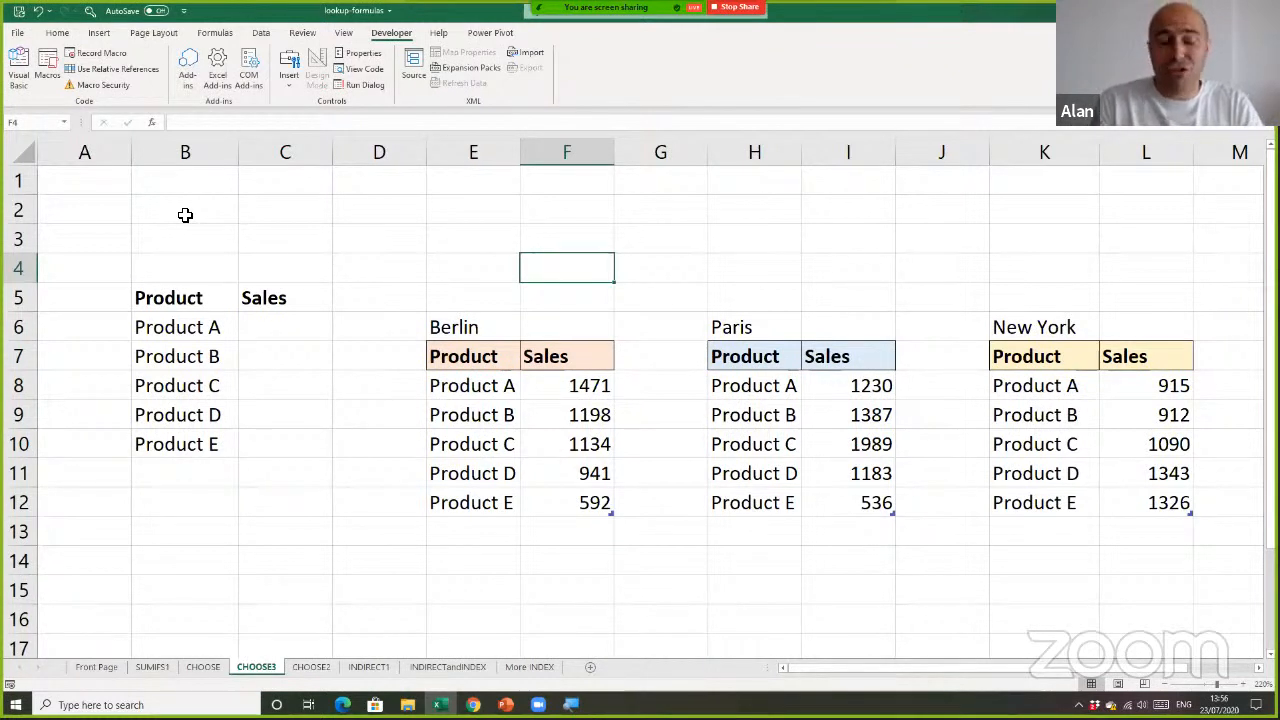
left_click(459, 257)
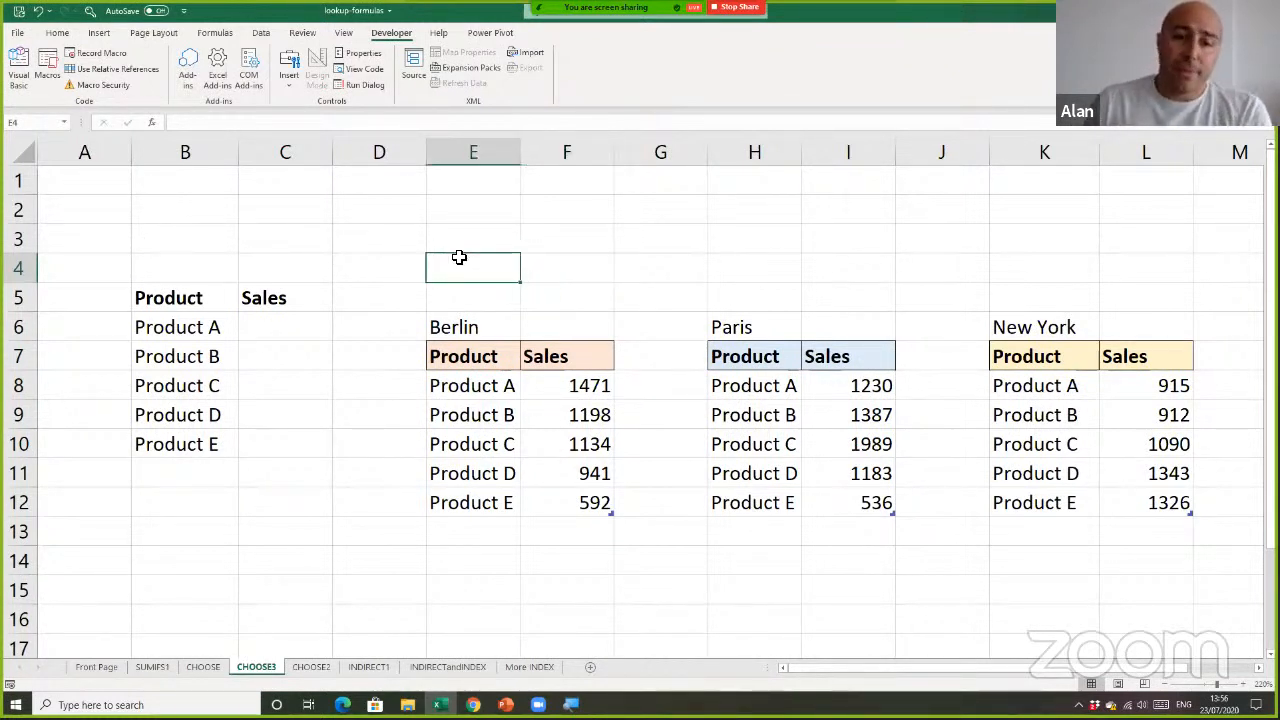
left_click(461, 247)
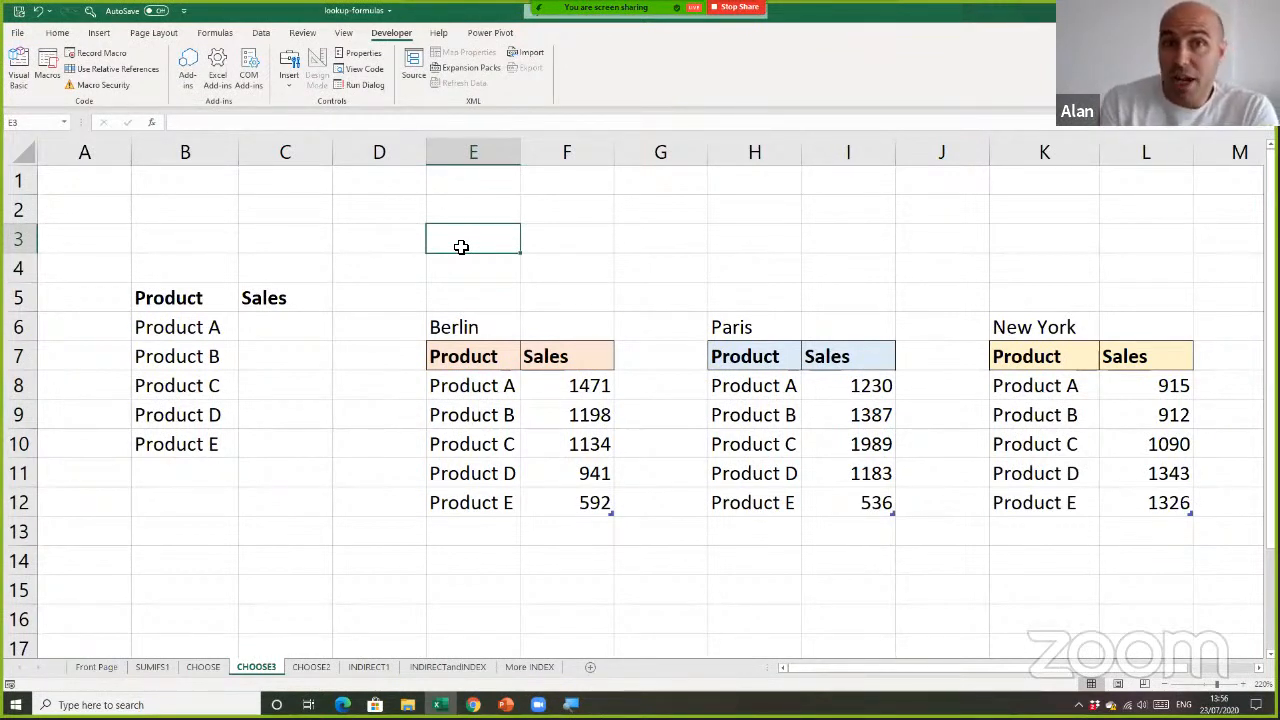
Add list data validation to cell E2 with the city names in =$N$1:$N$3 as its source
left_click(469, 220)
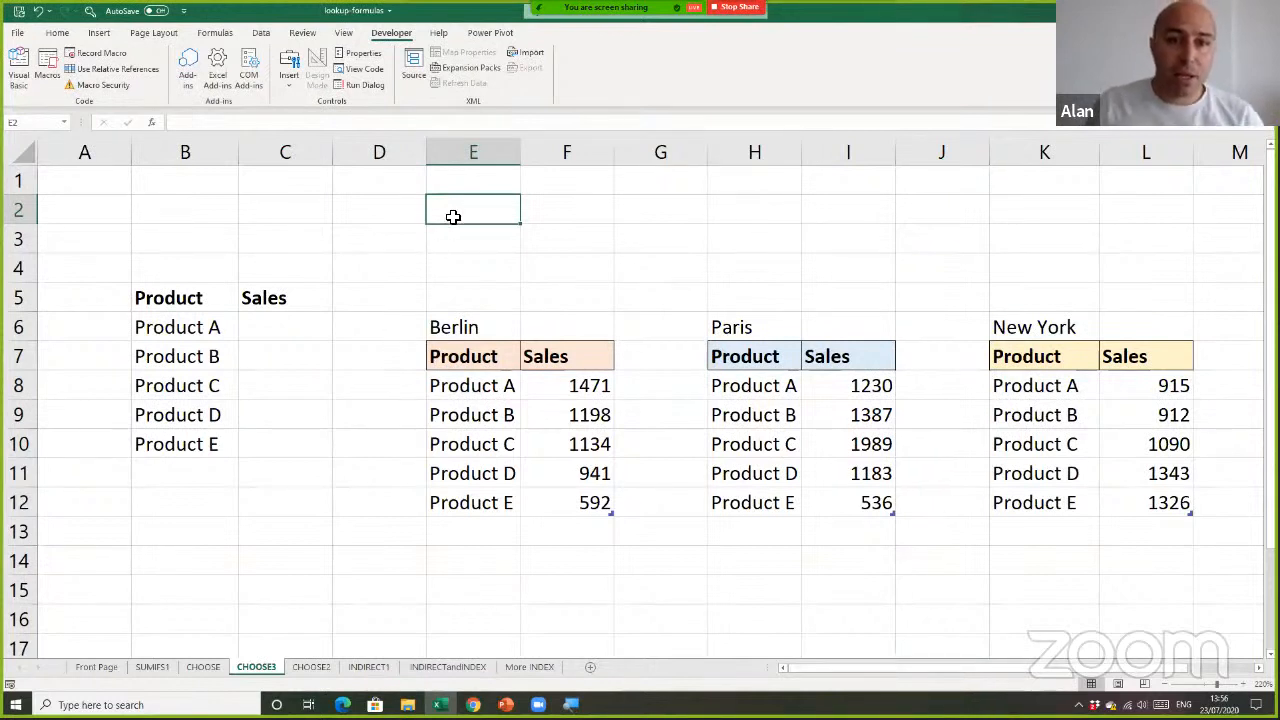
left_click(262, 34)
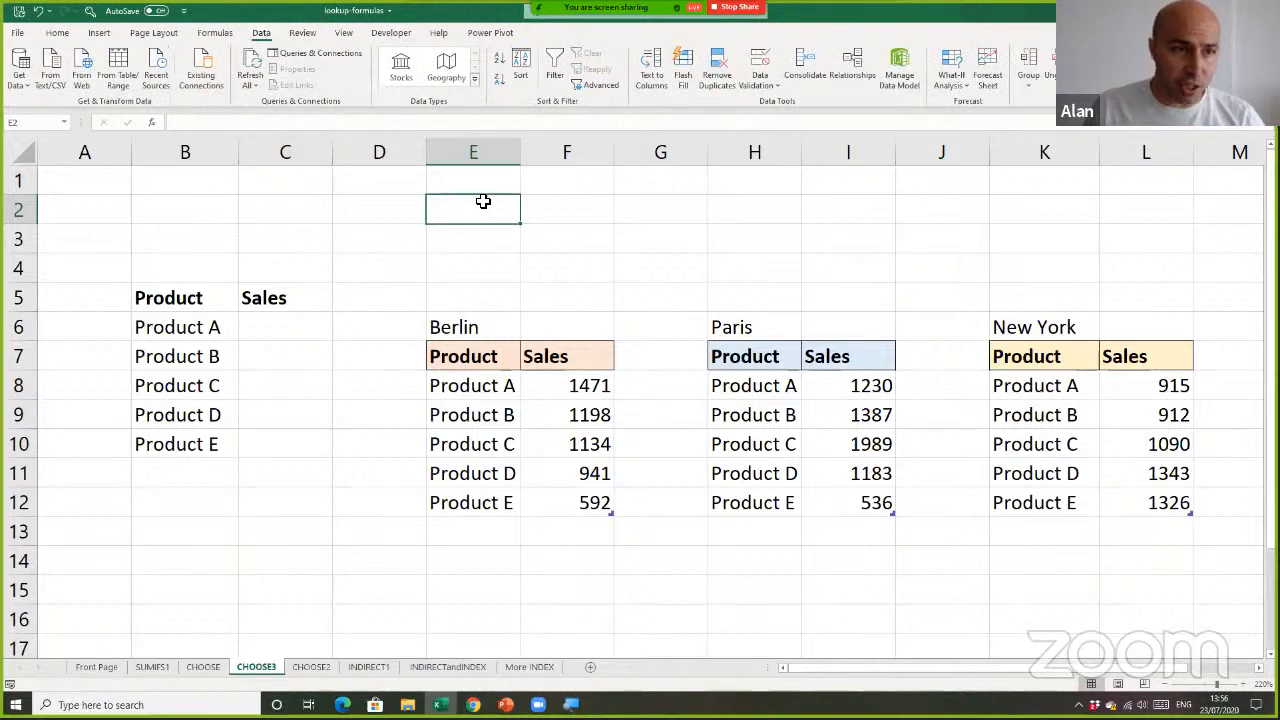
left_click(762, 66)
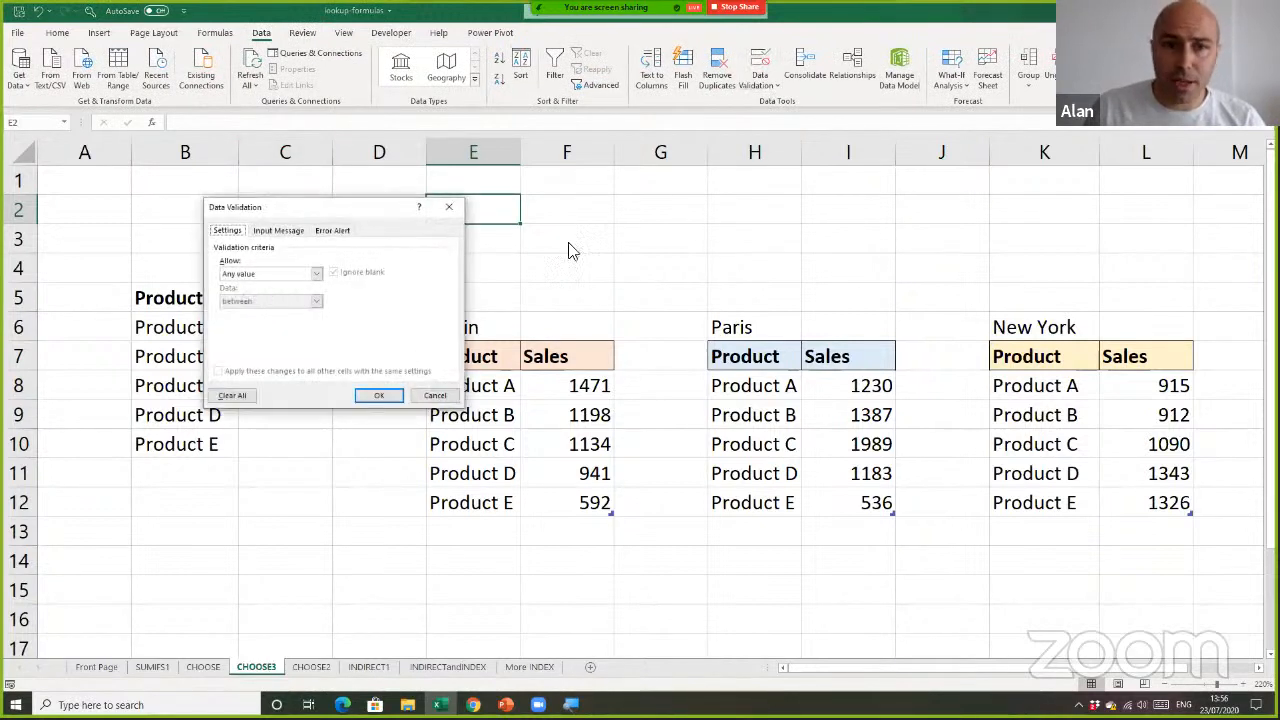
left_click(268, 274)
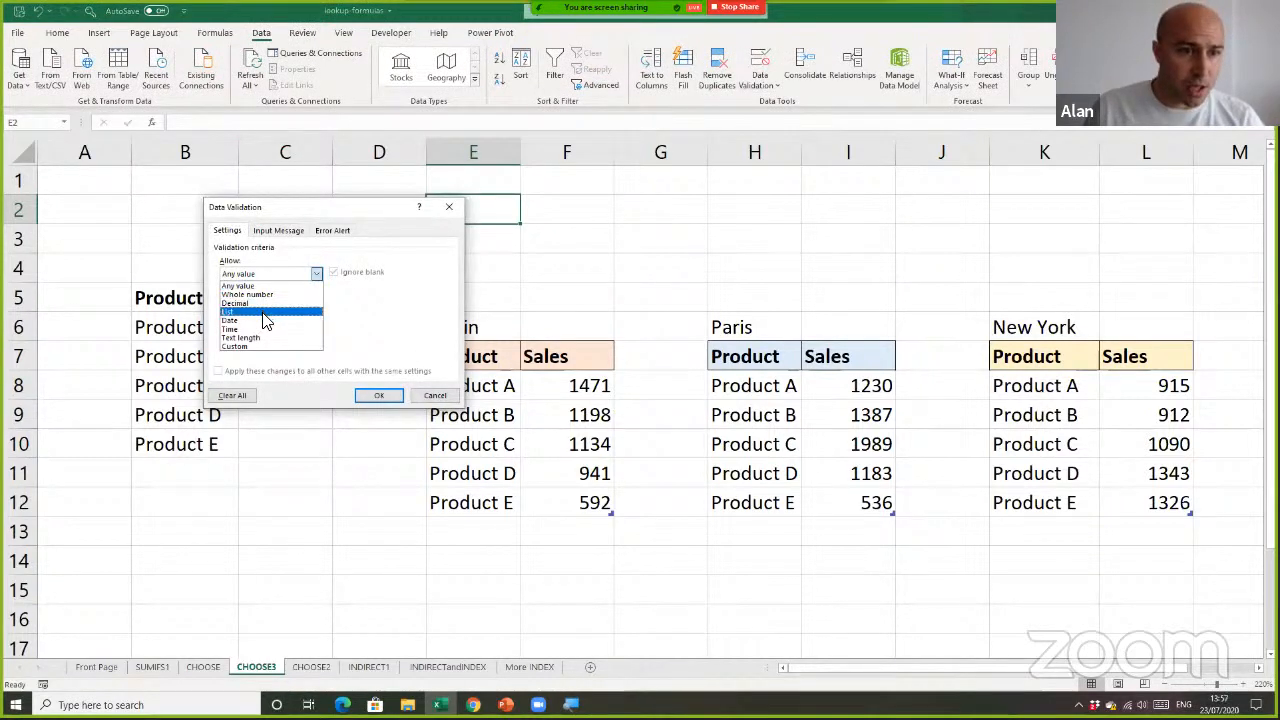
left_click(266, 311)
left_click(307, 329)
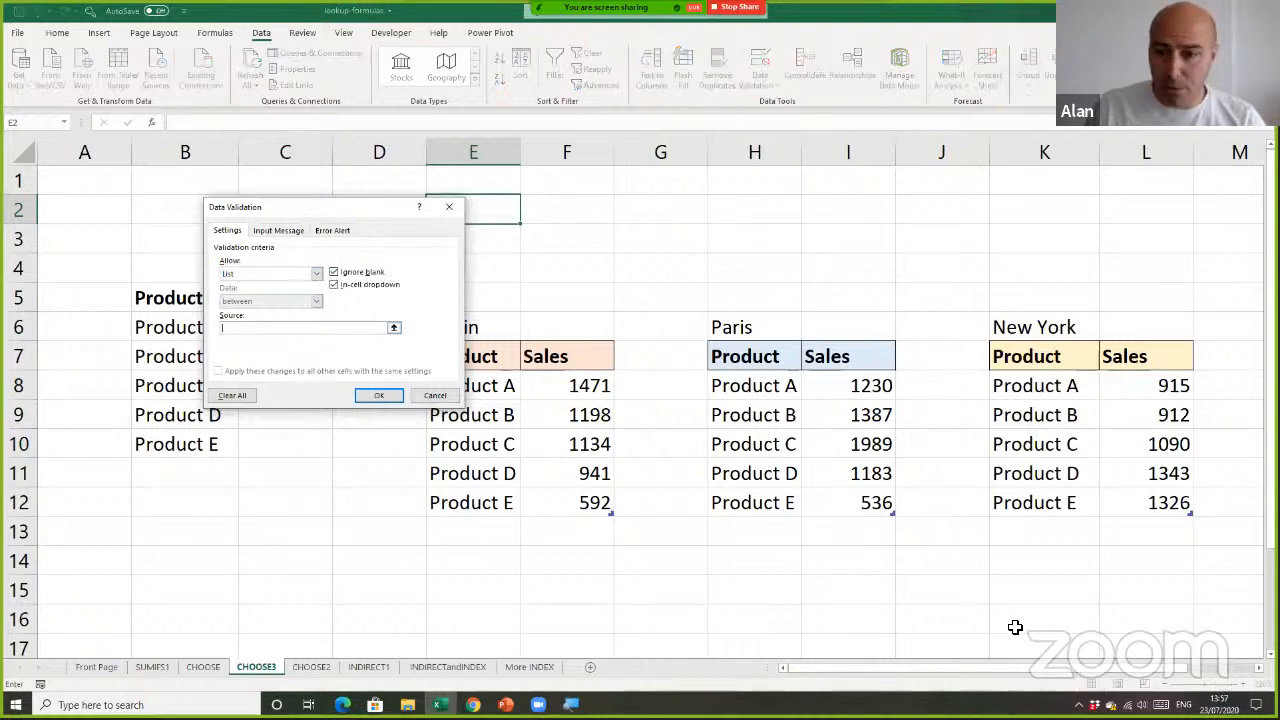
left_click_drag(1063, 678, 1080, 678)
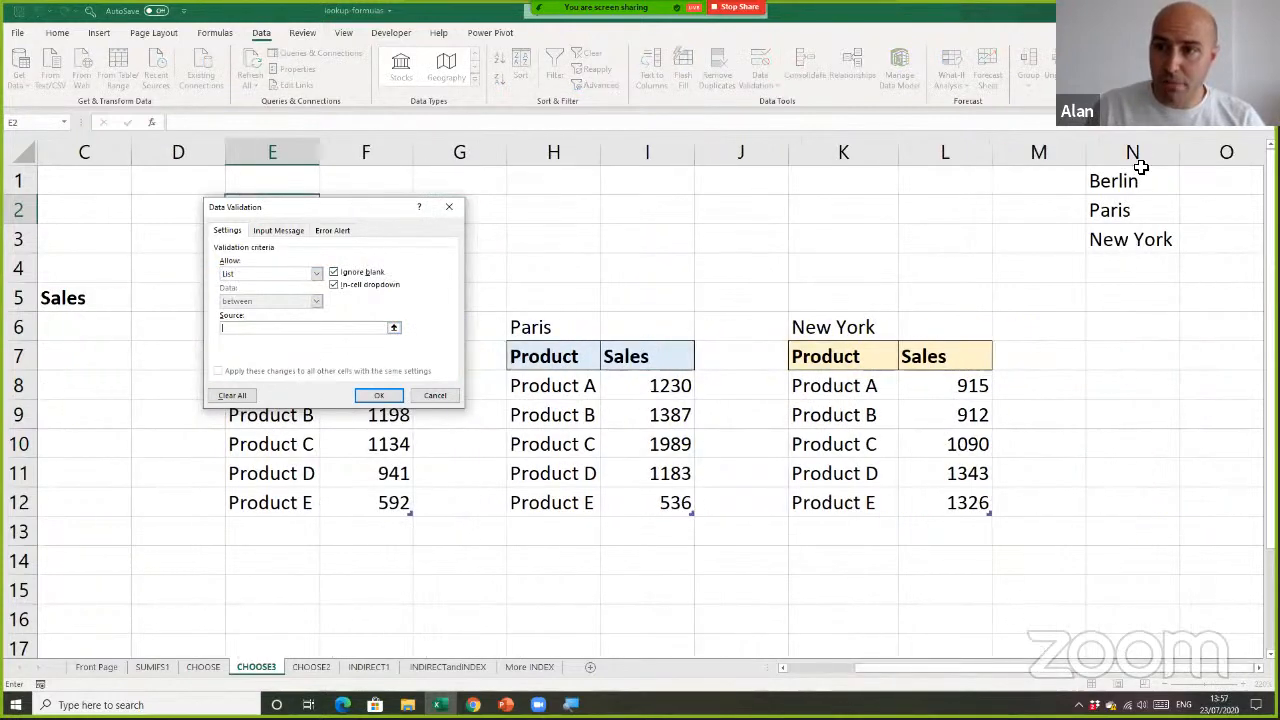
left_click_drag(1135, 181, 1143, 240)
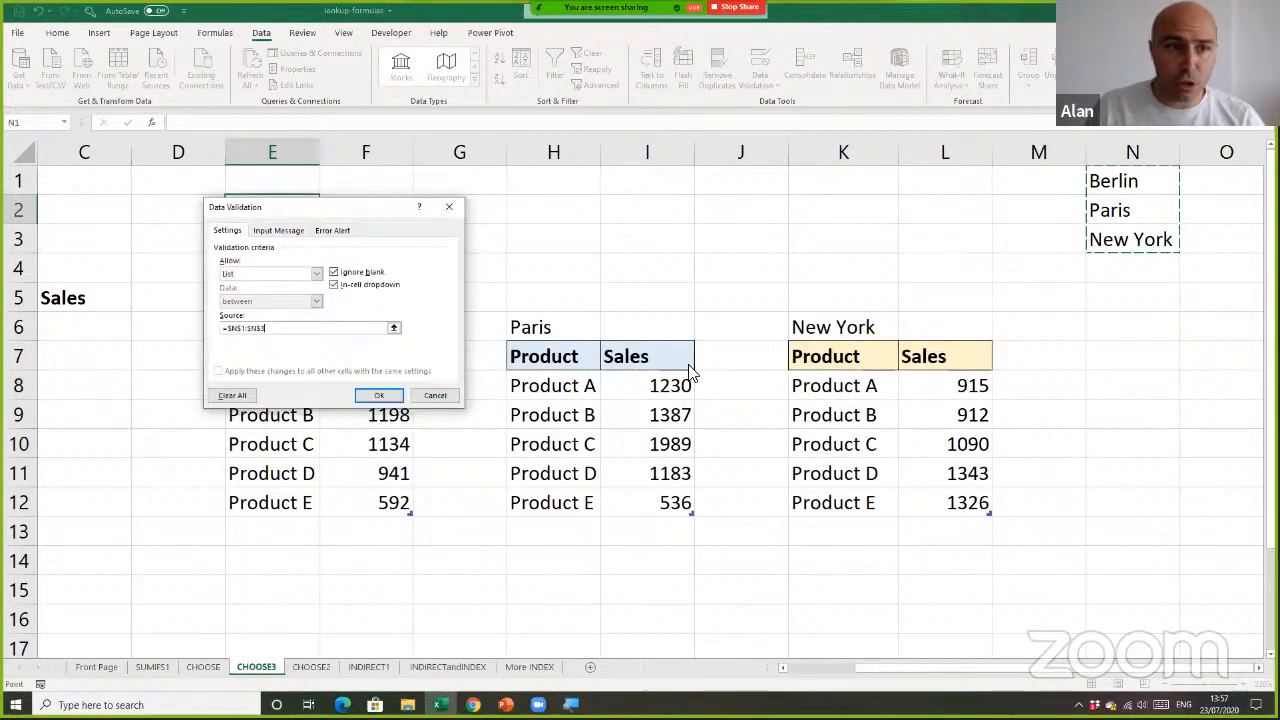
left_click(379, 396)
Choose Paris from the drop-down list in E2, and check the list once more without changing the choice
left_click(324, 218)
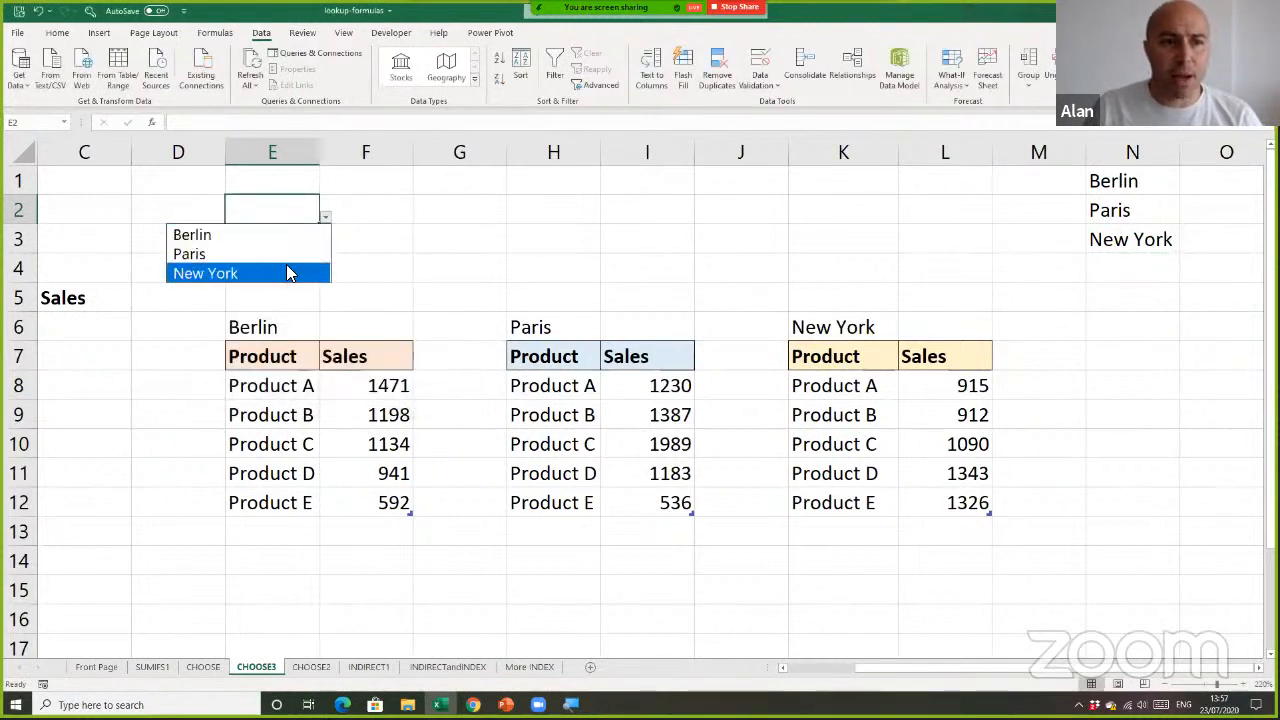
left_click(289, 254)
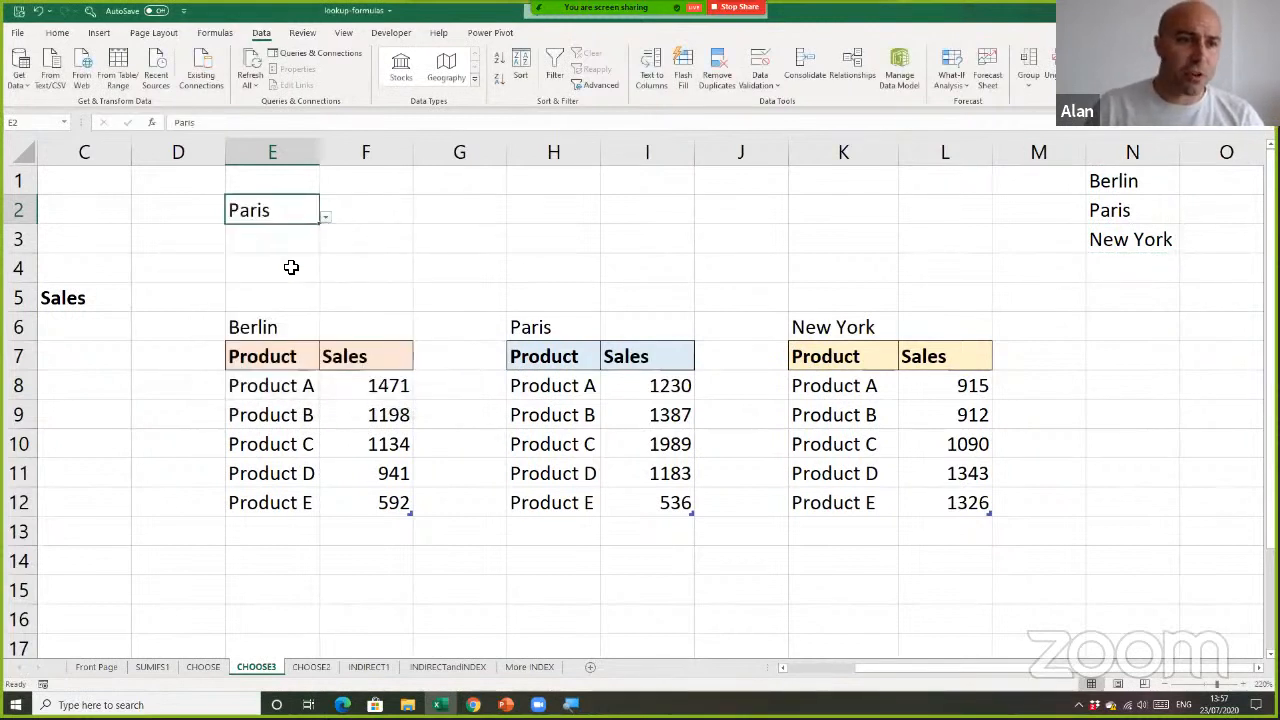
left_click(325, 218)
key("Escape")
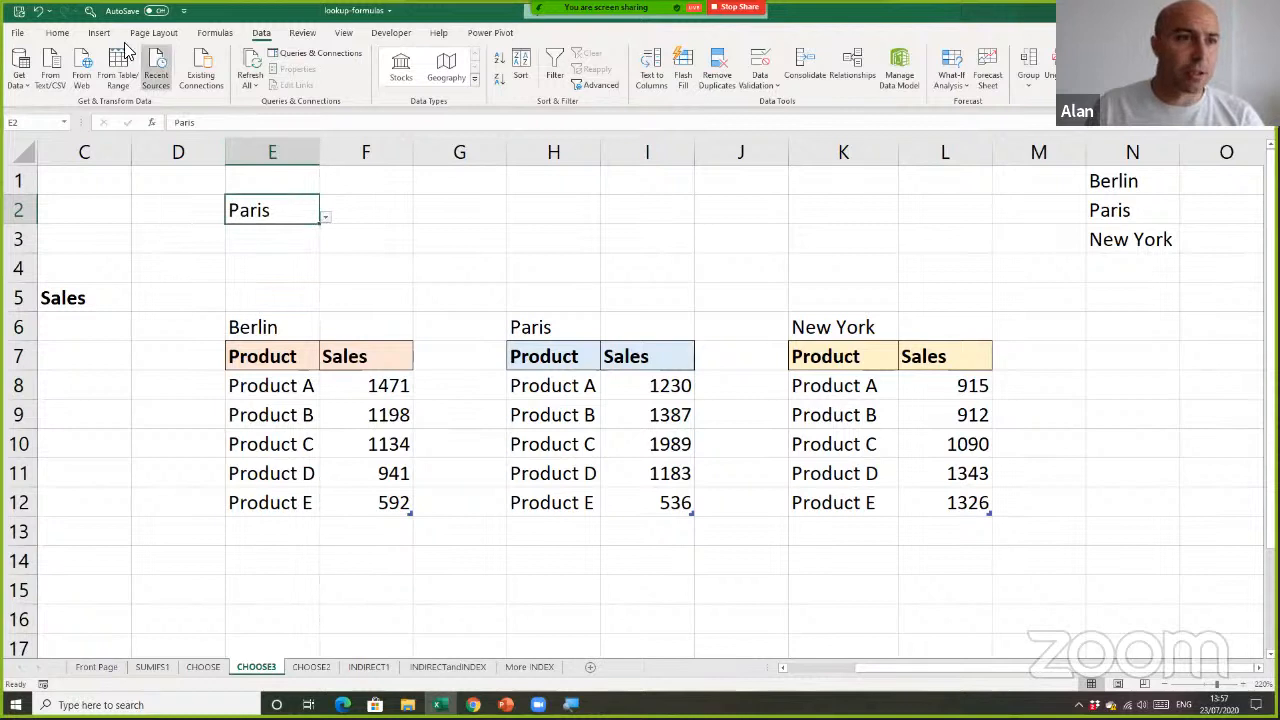
Give the city drop-down cell E2 a light orange fill
left_click(57, 32)
left_click(223, 80)
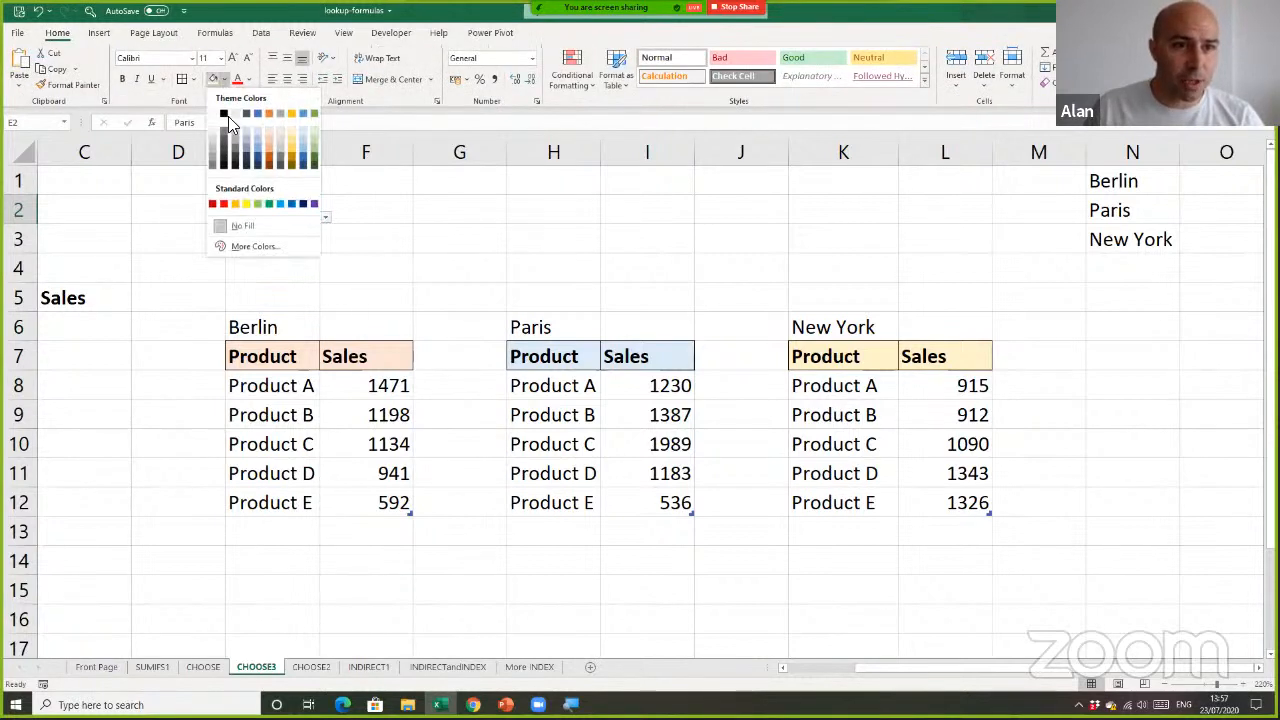
left_click(268, 142)
left_click(345, 257)
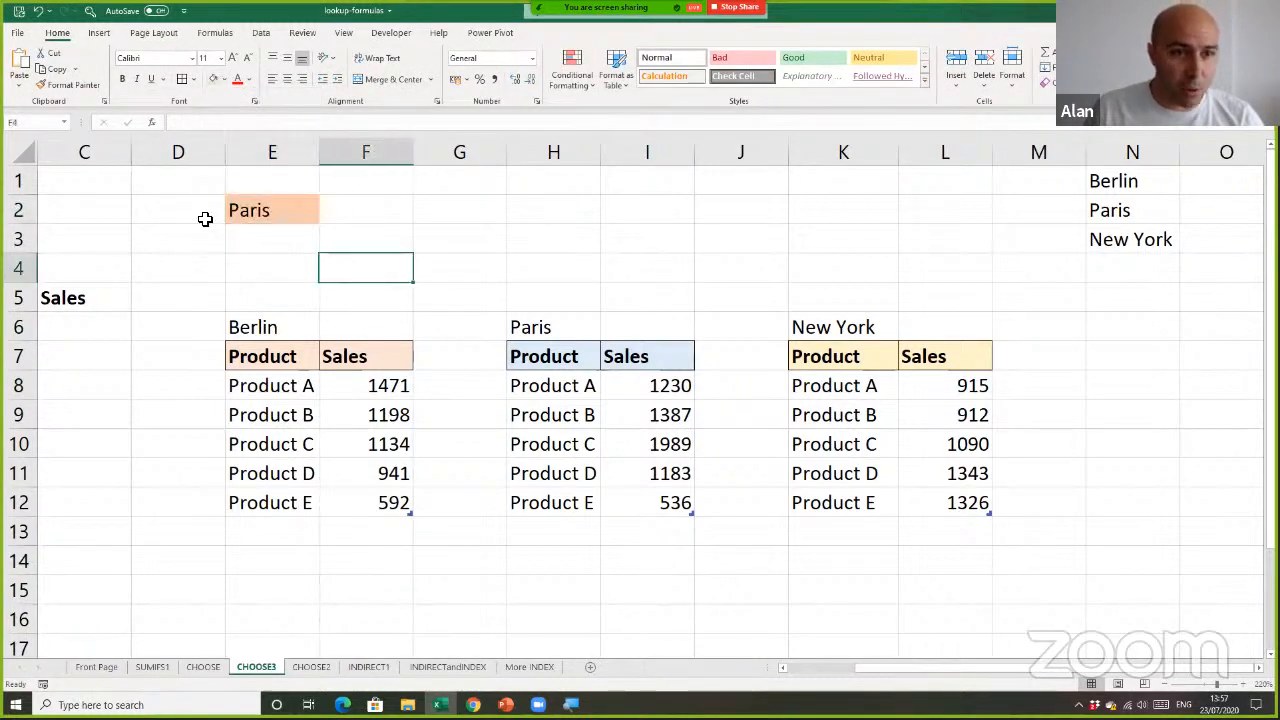
left_click(206, 217)
left_click(336, 244)
left_click(300, 240)
left_click(325, 238)
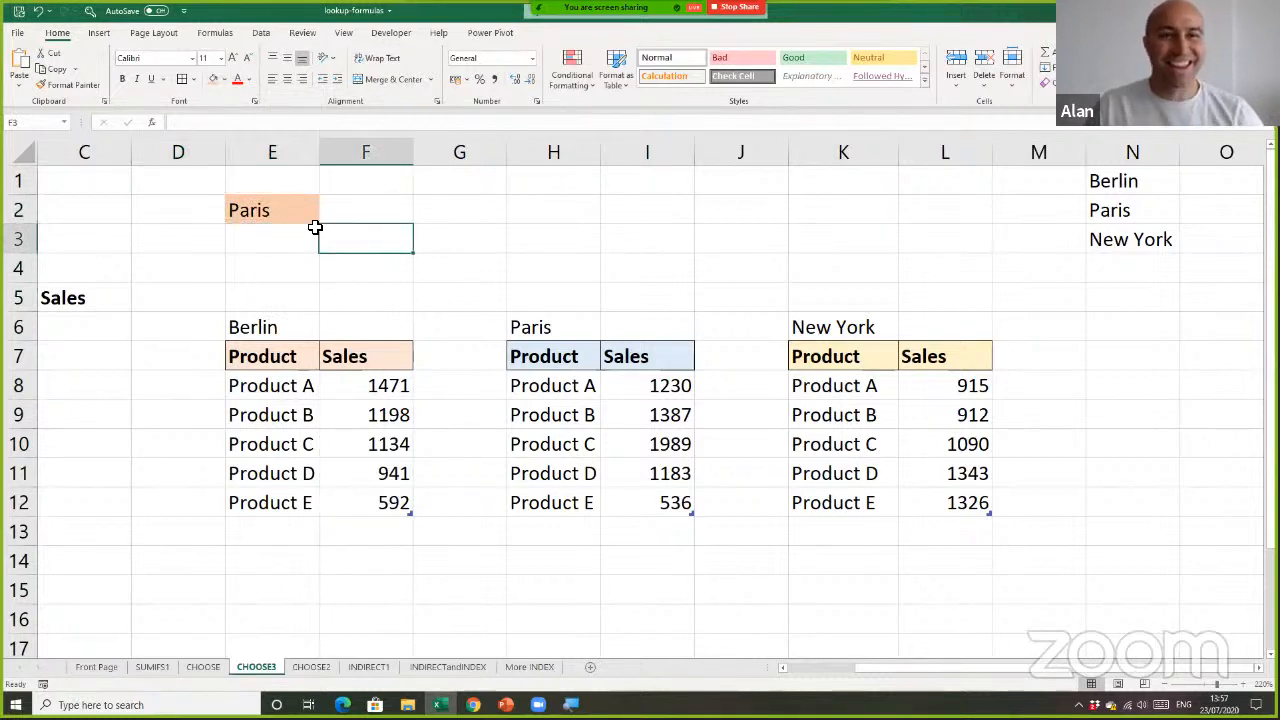
left_click(306, 211)
key("Escape")
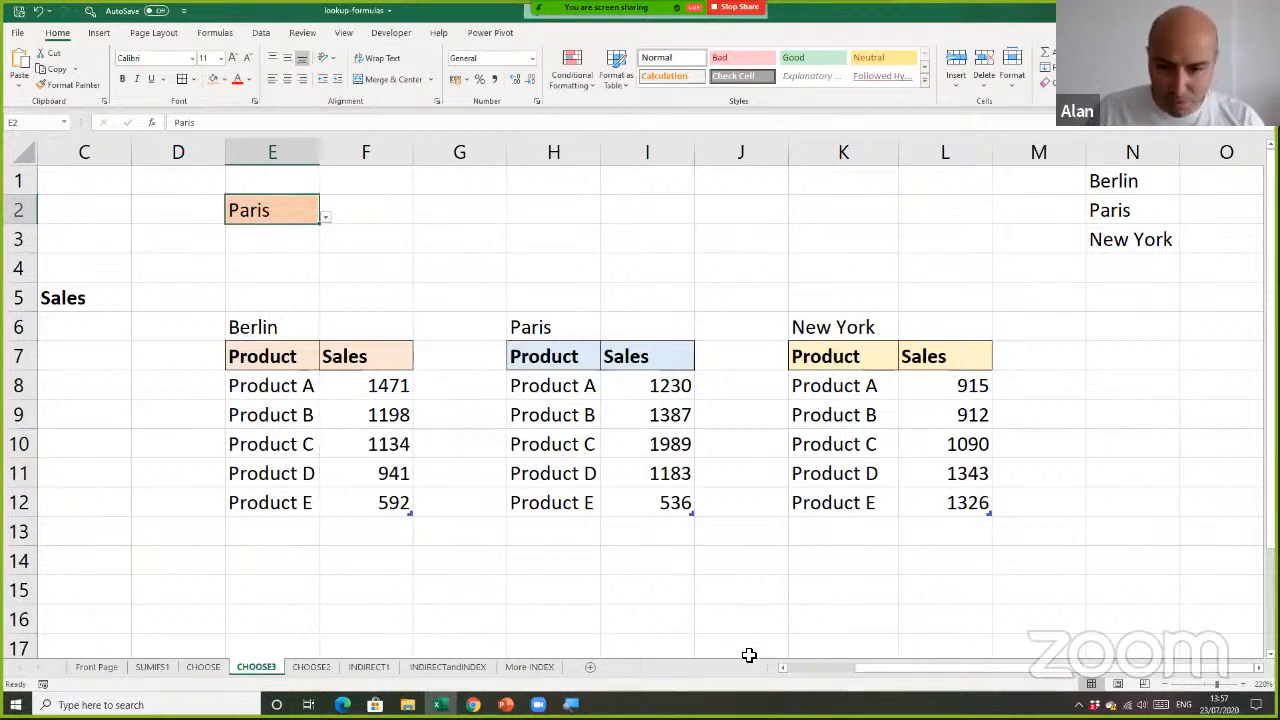
left_click_drag(869, 671, 780, 674)
left_click(303, 323)
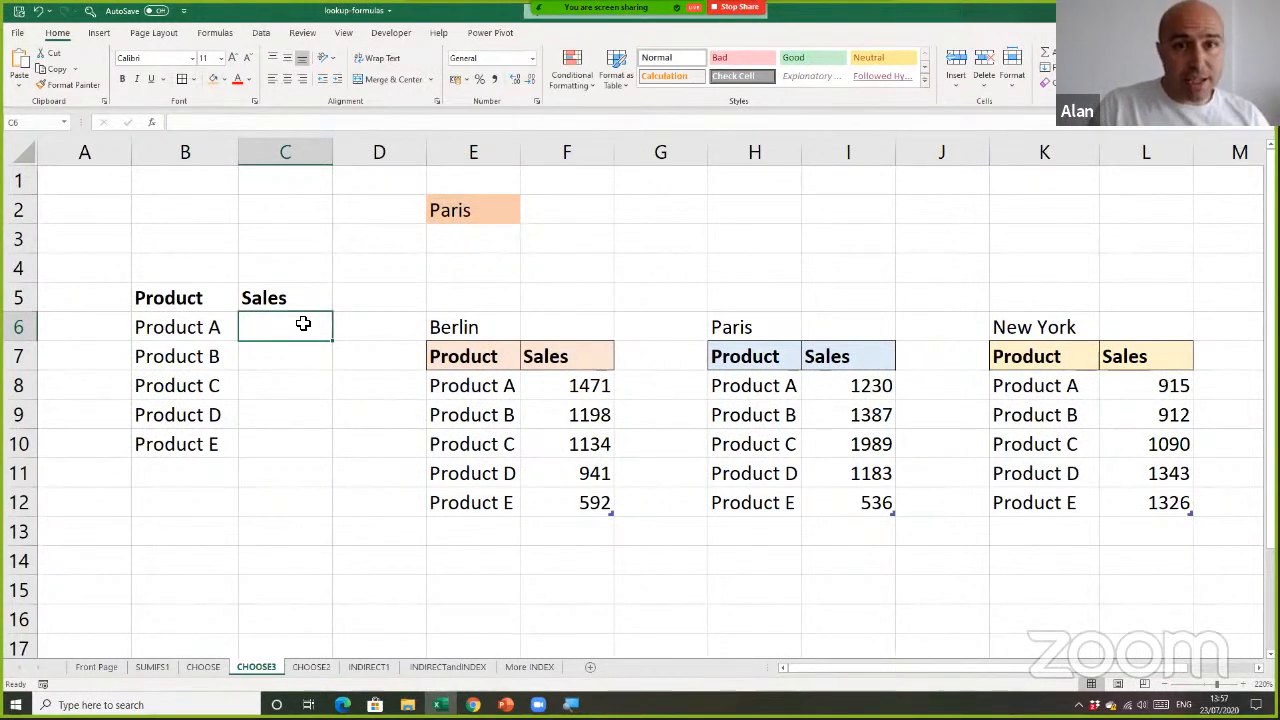
left_click(472, 210)
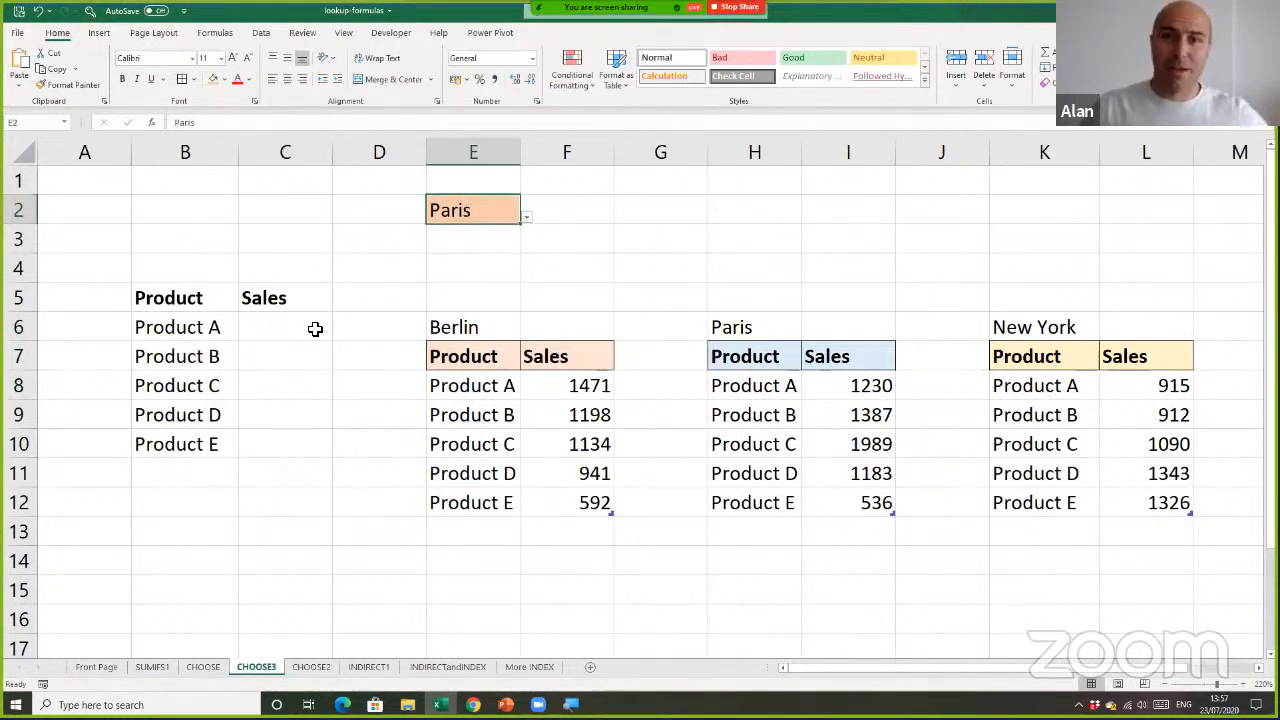
left_click(315, 329)
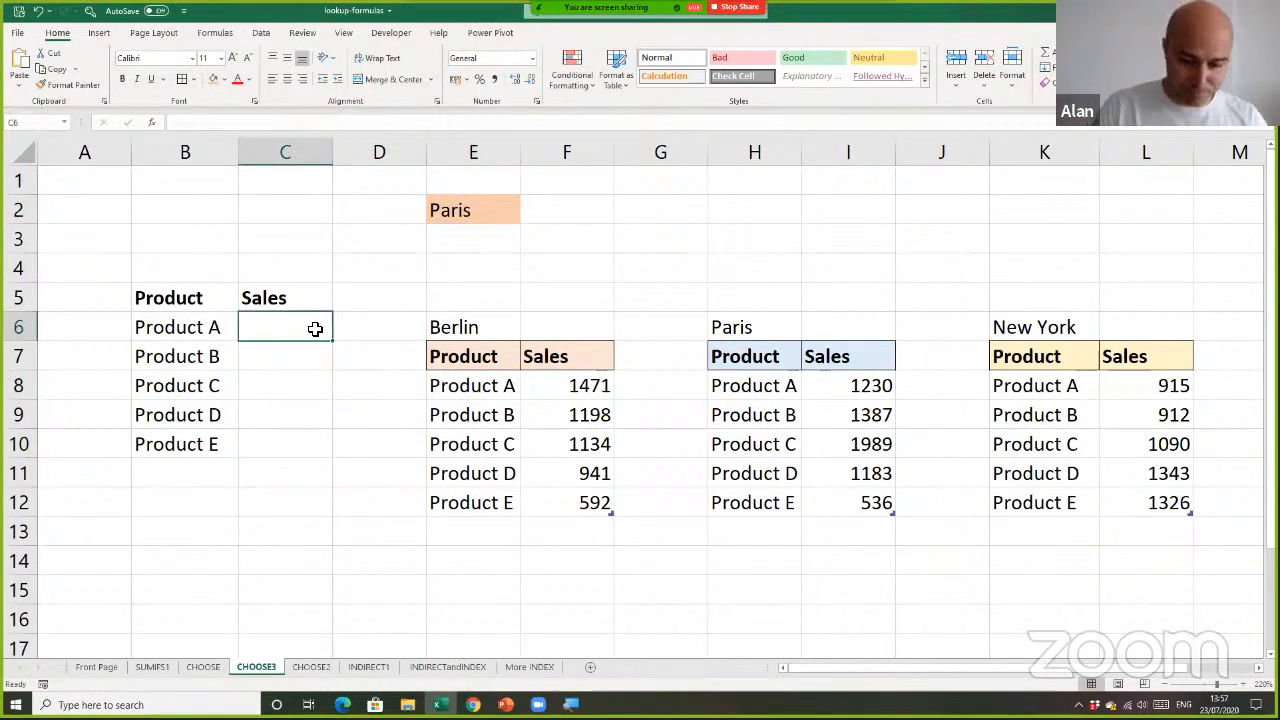
type("=ch")
key("Escape")
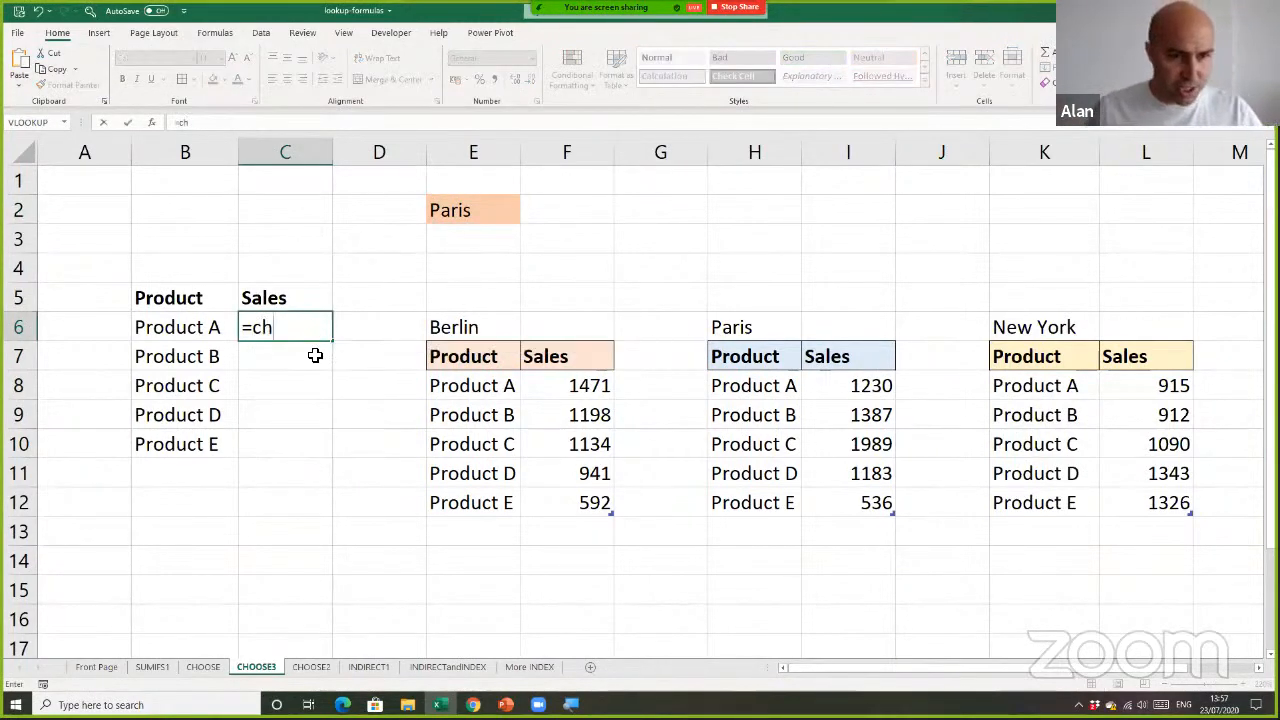
key("Escape")
Start a CHOOSE formula in C6 with a nested MATCH as its index number, entering =CHOOSE(MATCH(
scroll(309, 417, "up", 1, "ctrl")
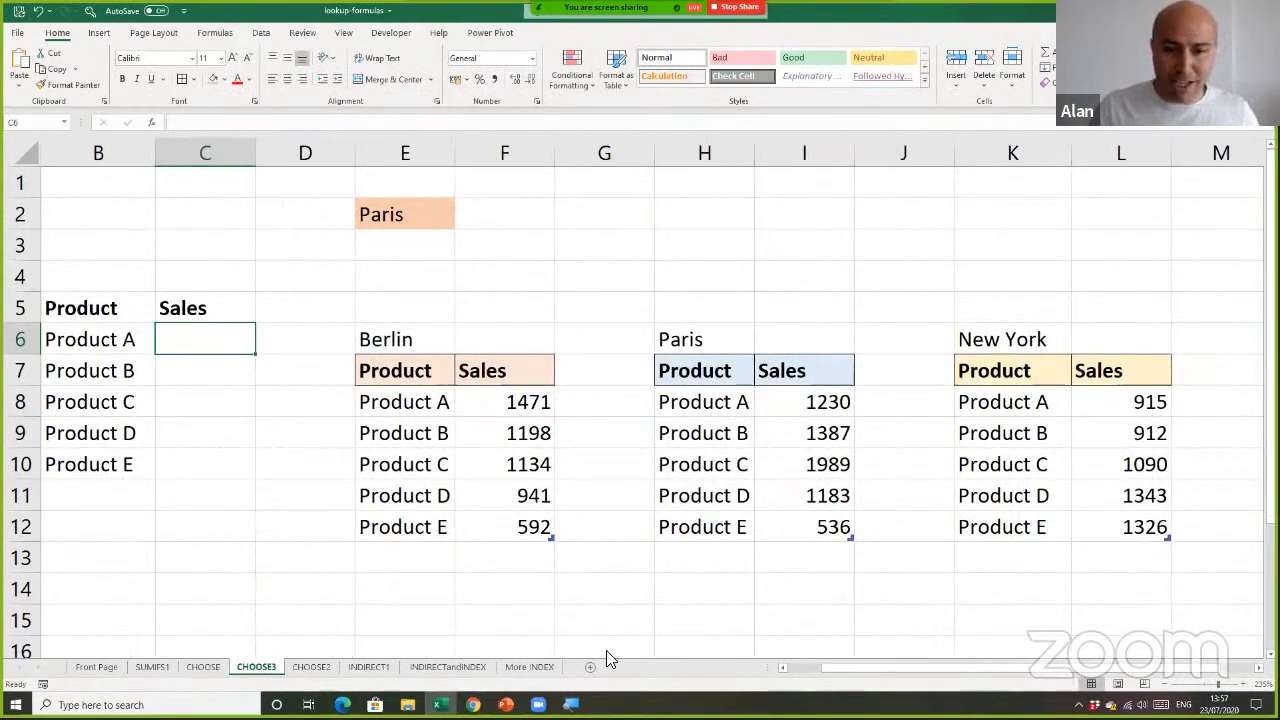
left_click_drag(822, 664, 782, 666)
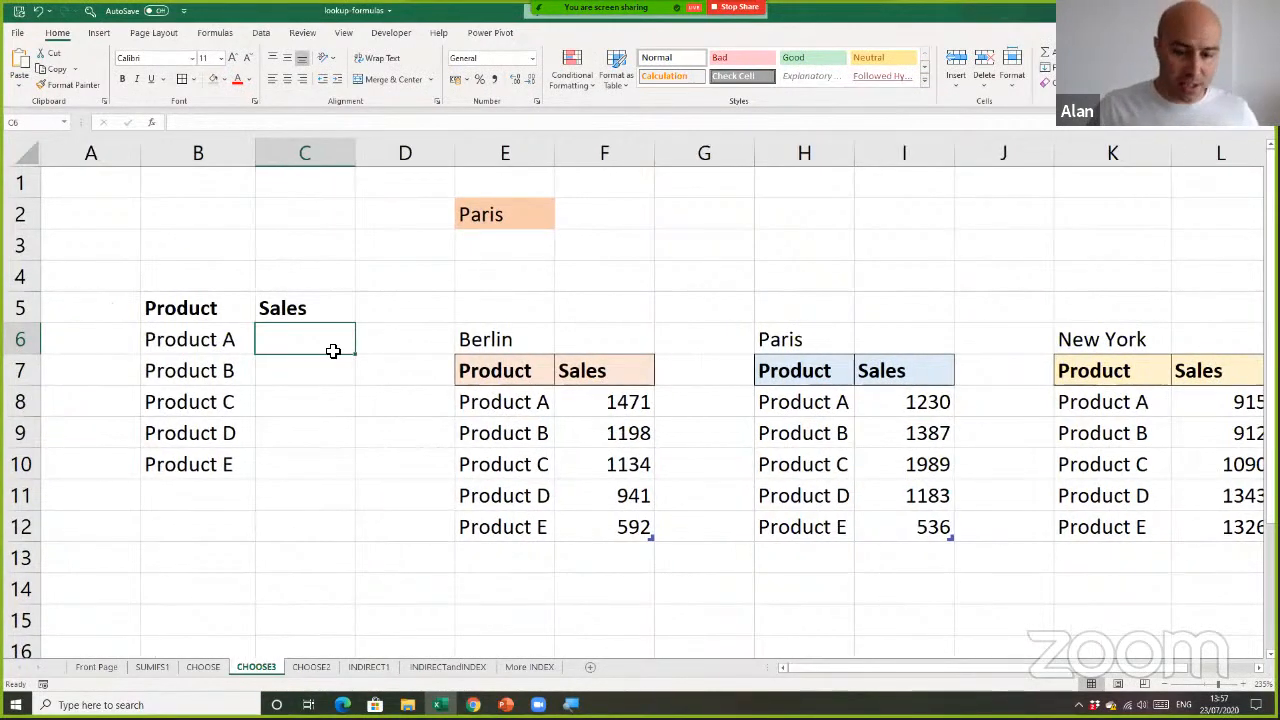
type("=cho")
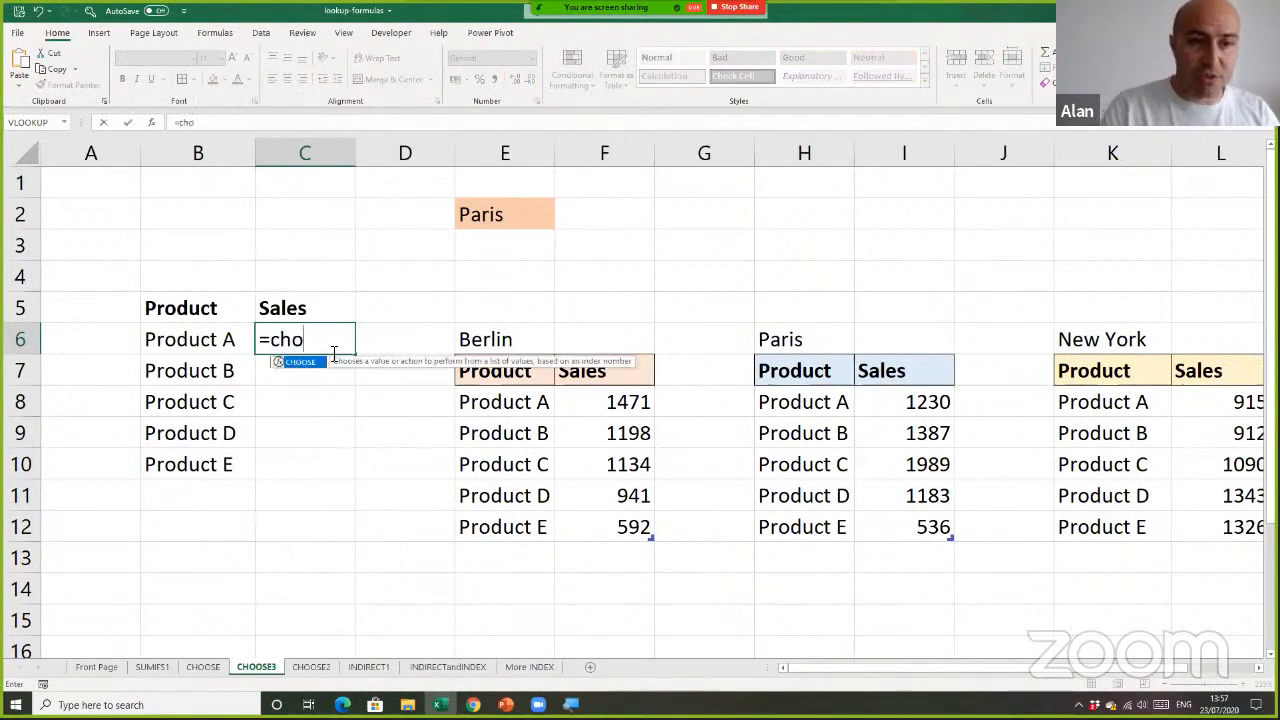
key("Tab")
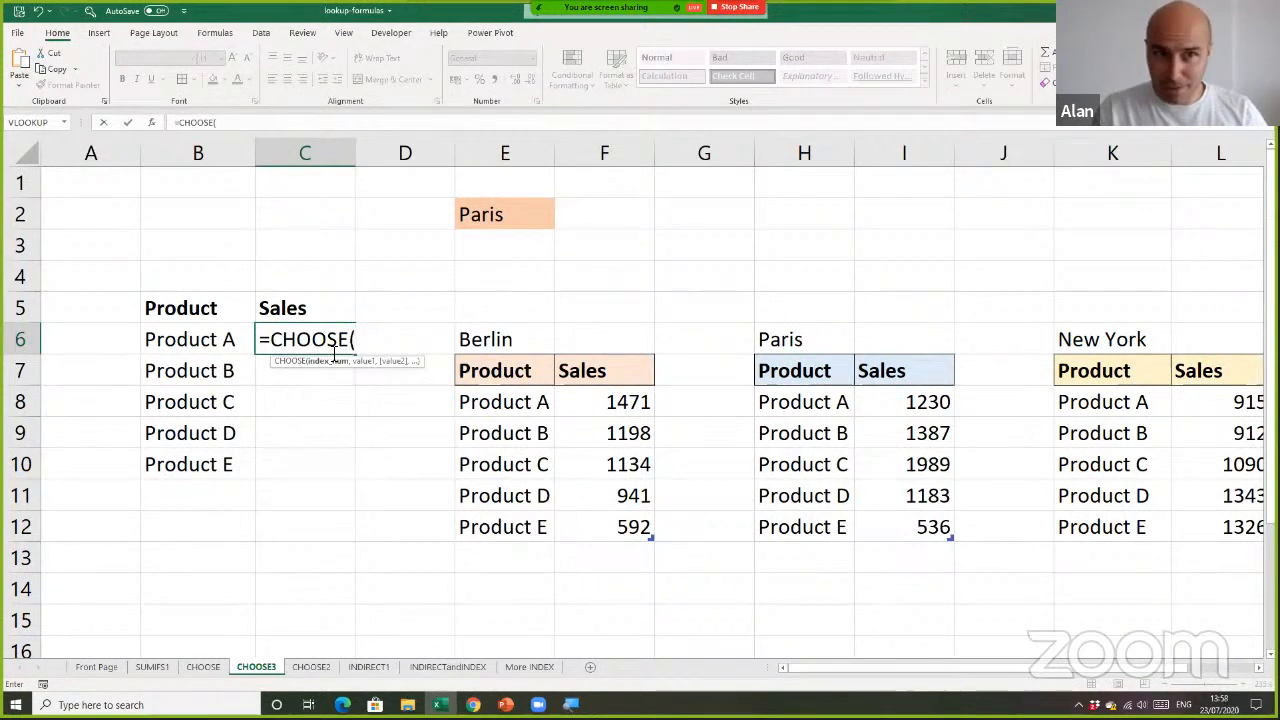
type("mat")
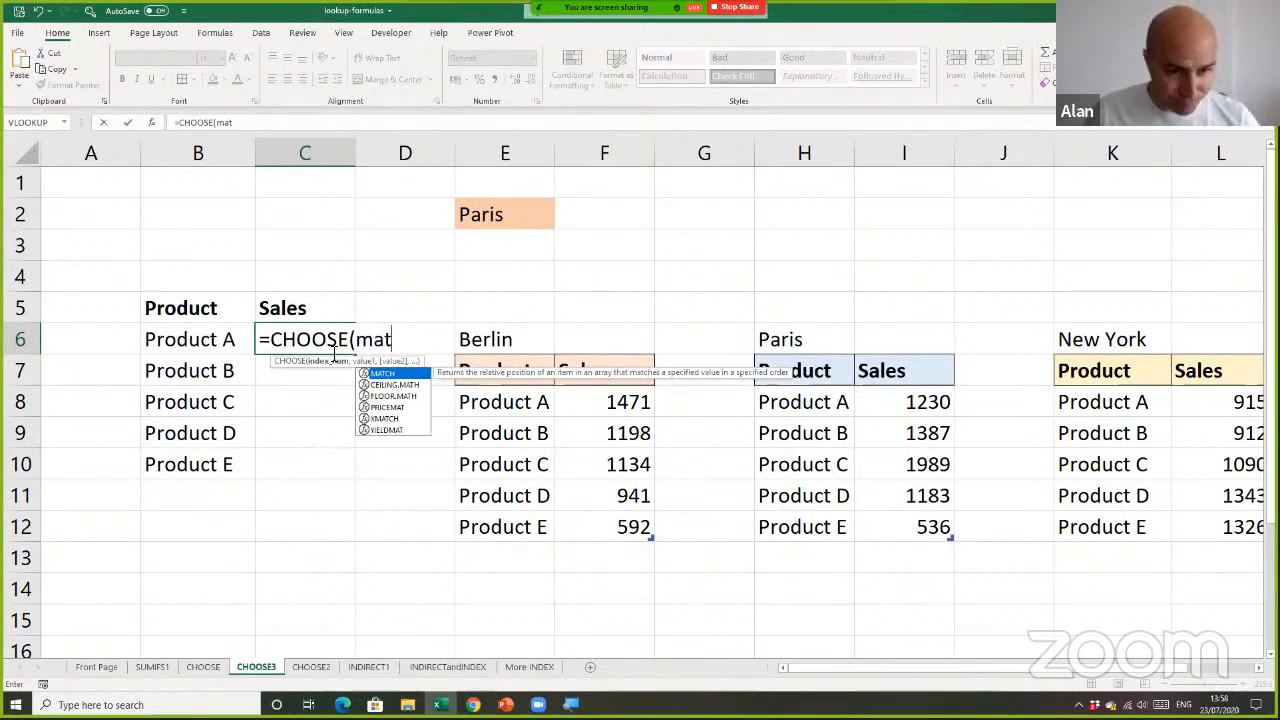
key("Tab")
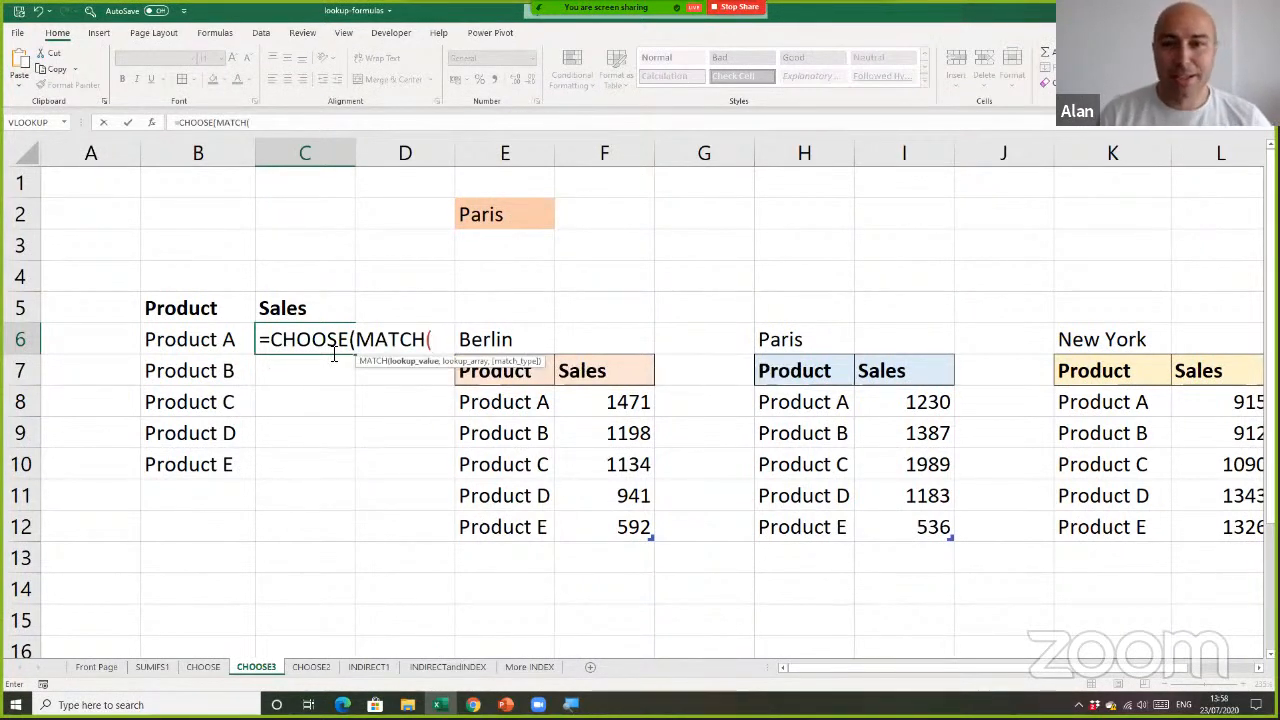
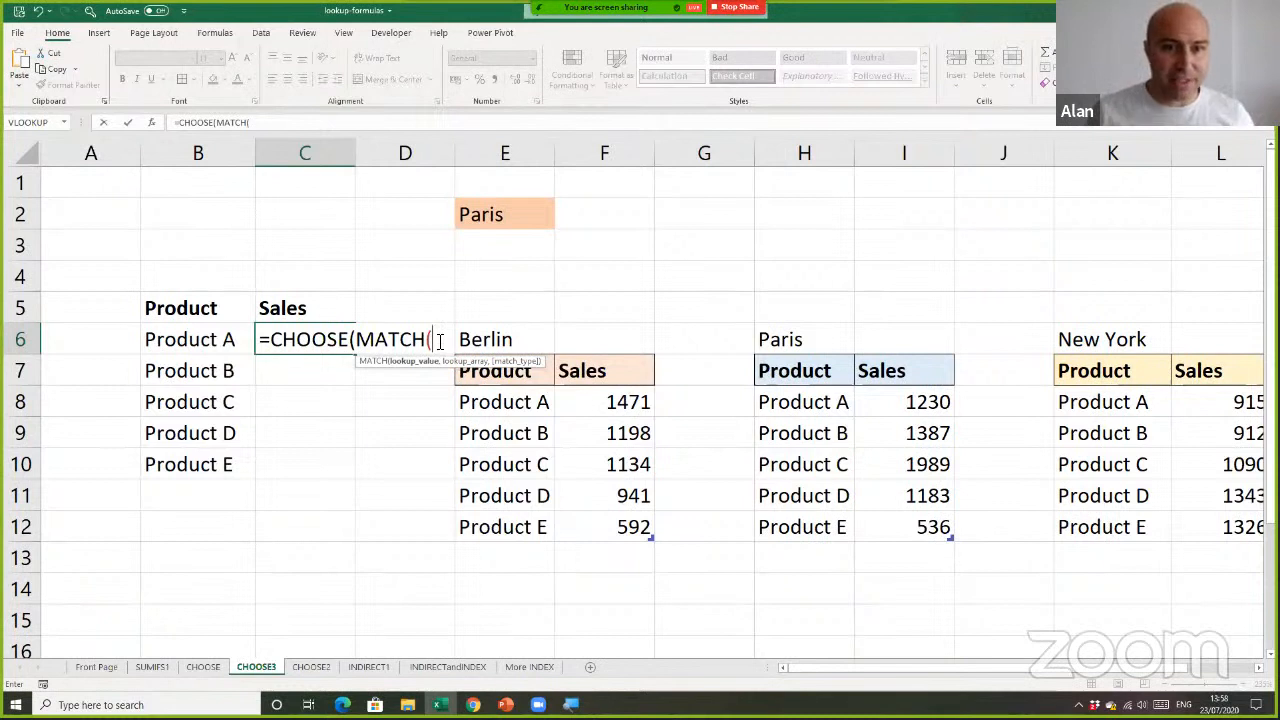
Complete the nested MATCH in C6 with $E$2 as lookup value, N1:N3 as lookup array and 0 for an exact match
left_click(509, 214)
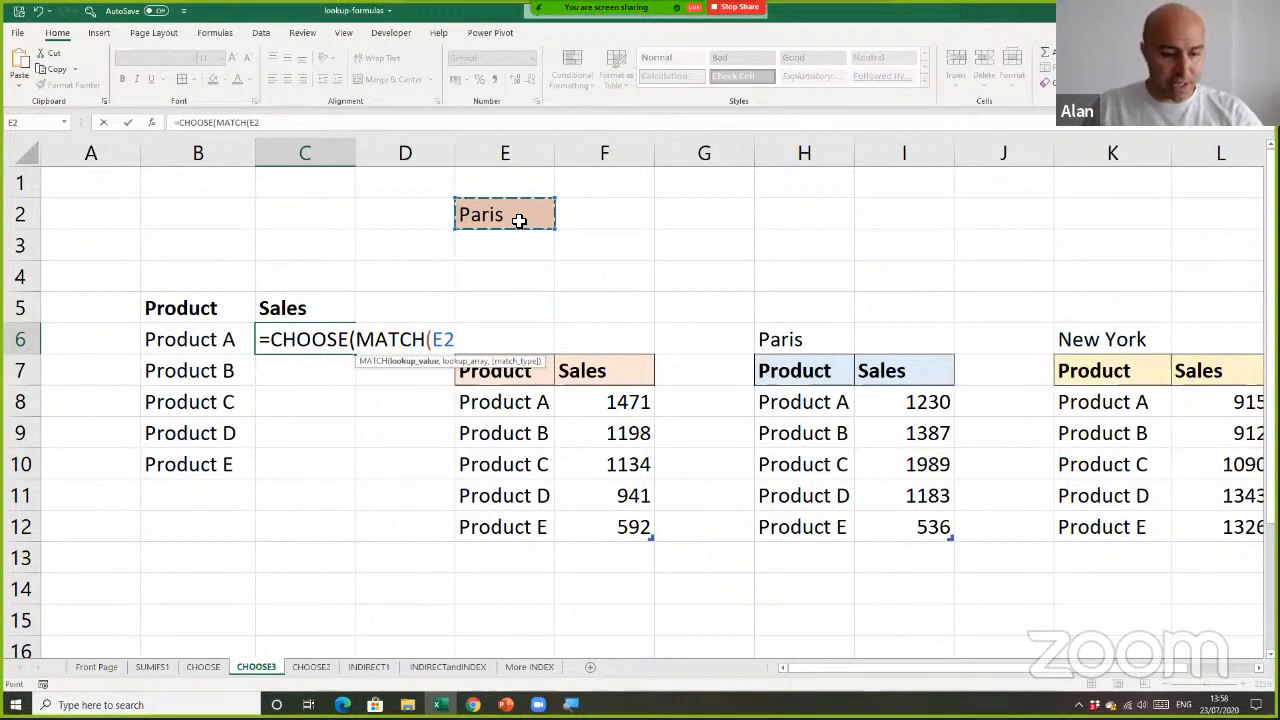
key("F4")
type(",")
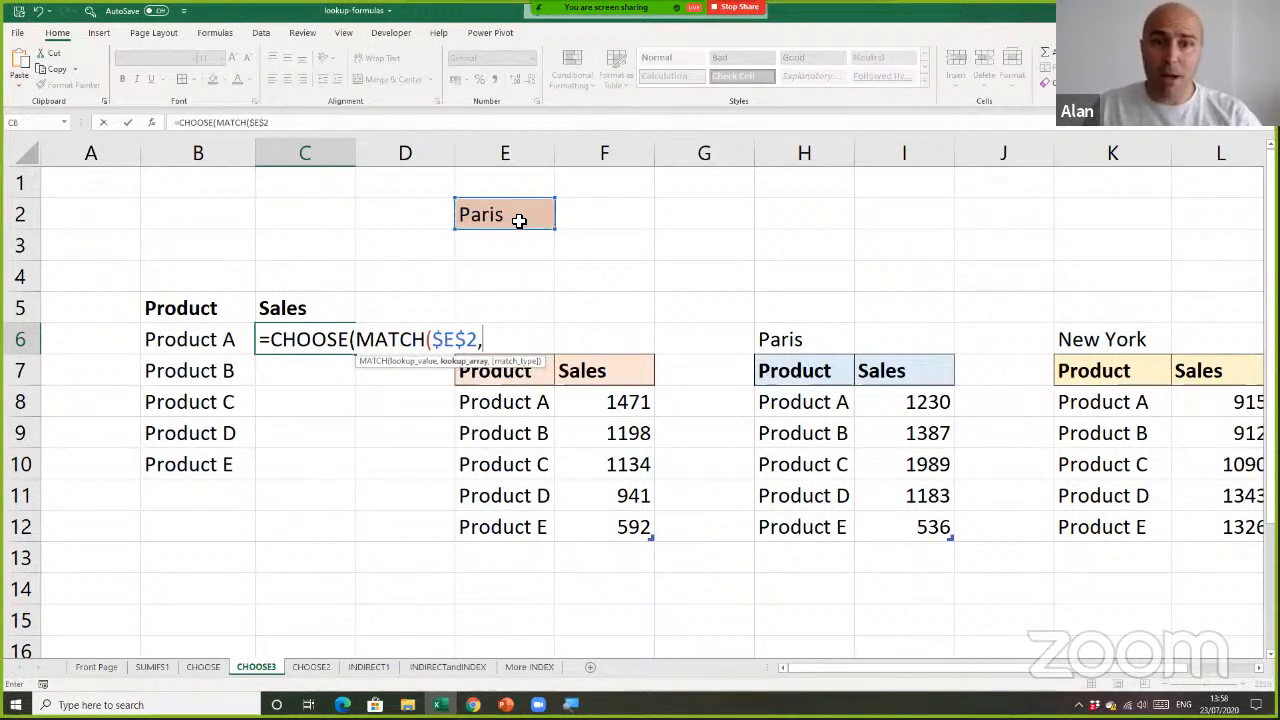
left_click_drag(815, 669, 967, 670)
left_click_drag(1206, 184, 1210, 246)
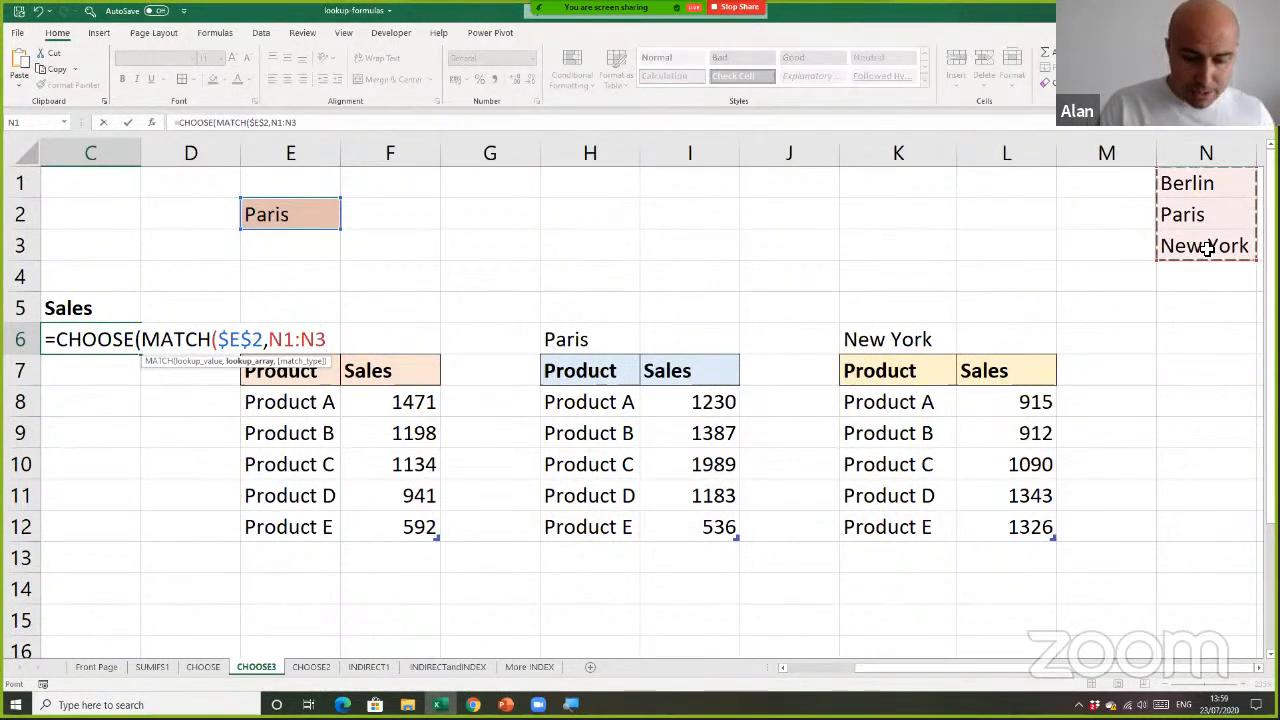
type(",0")
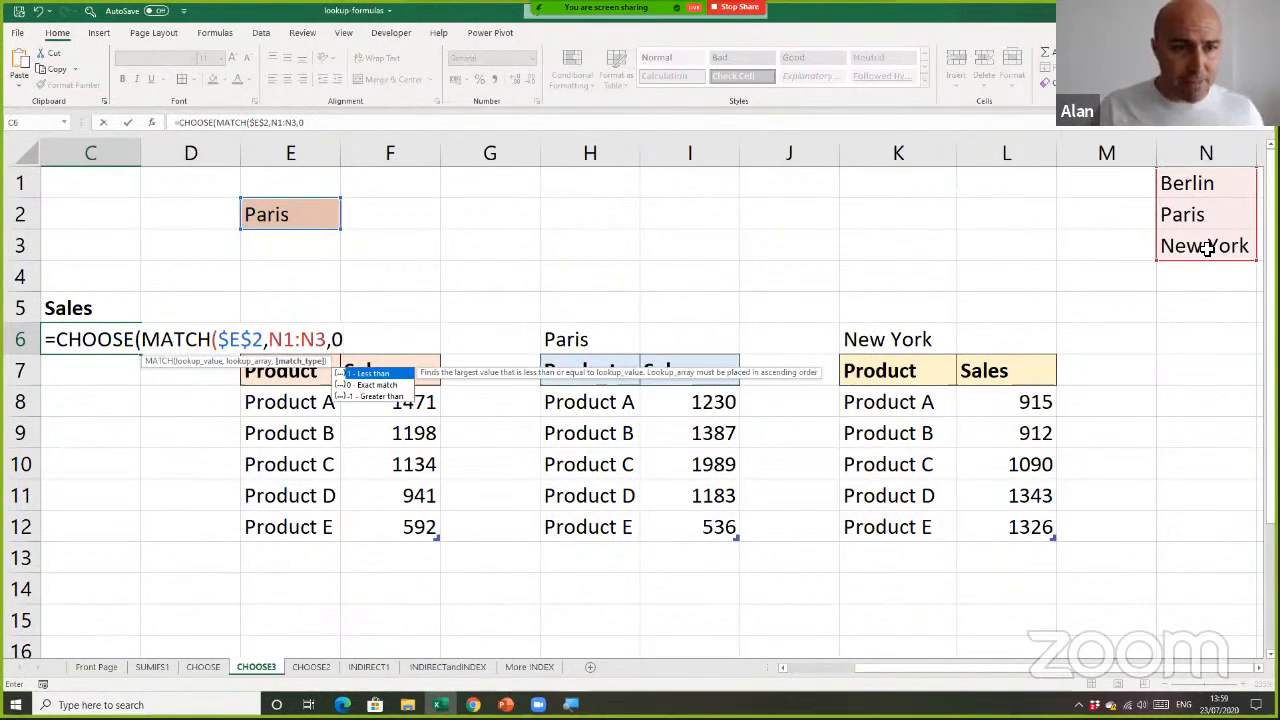
type(")")
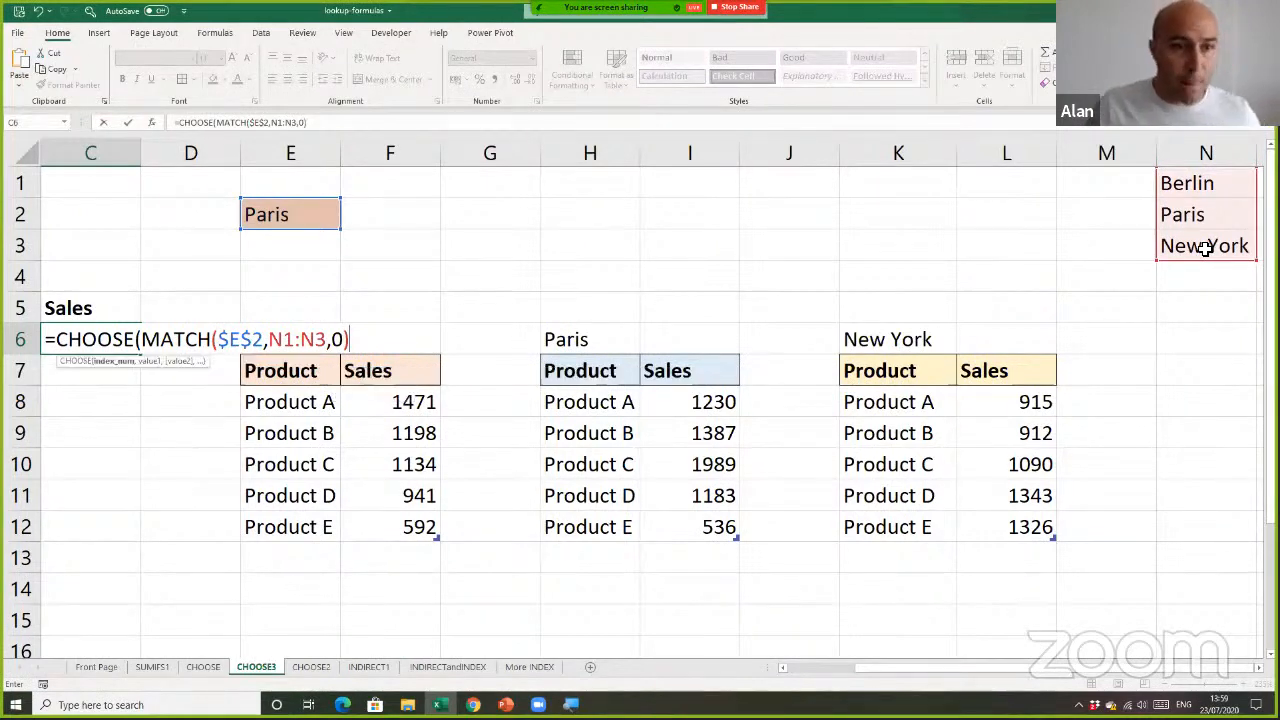
left_click_drag(894, 667, 811, 672)
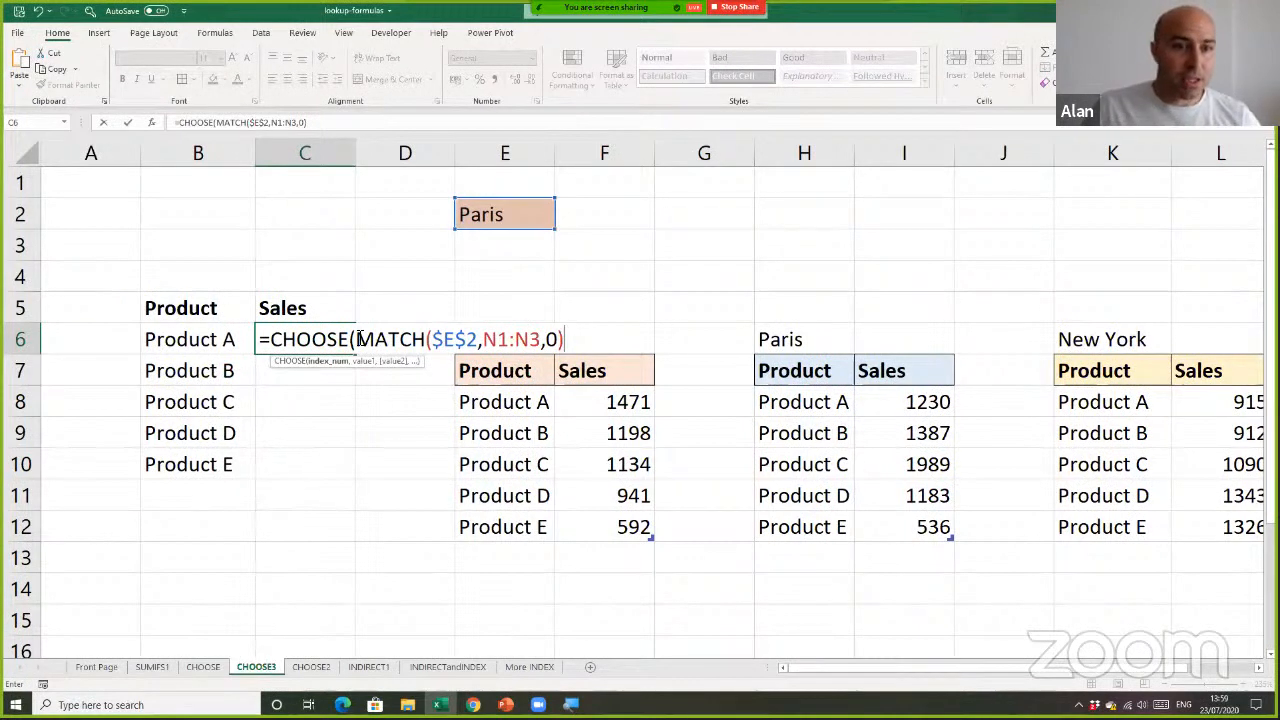
Try the index number 2 in place of the nested MATCH in C6, and undo the replacement
left_click_drag(357, 339, 574, 339)
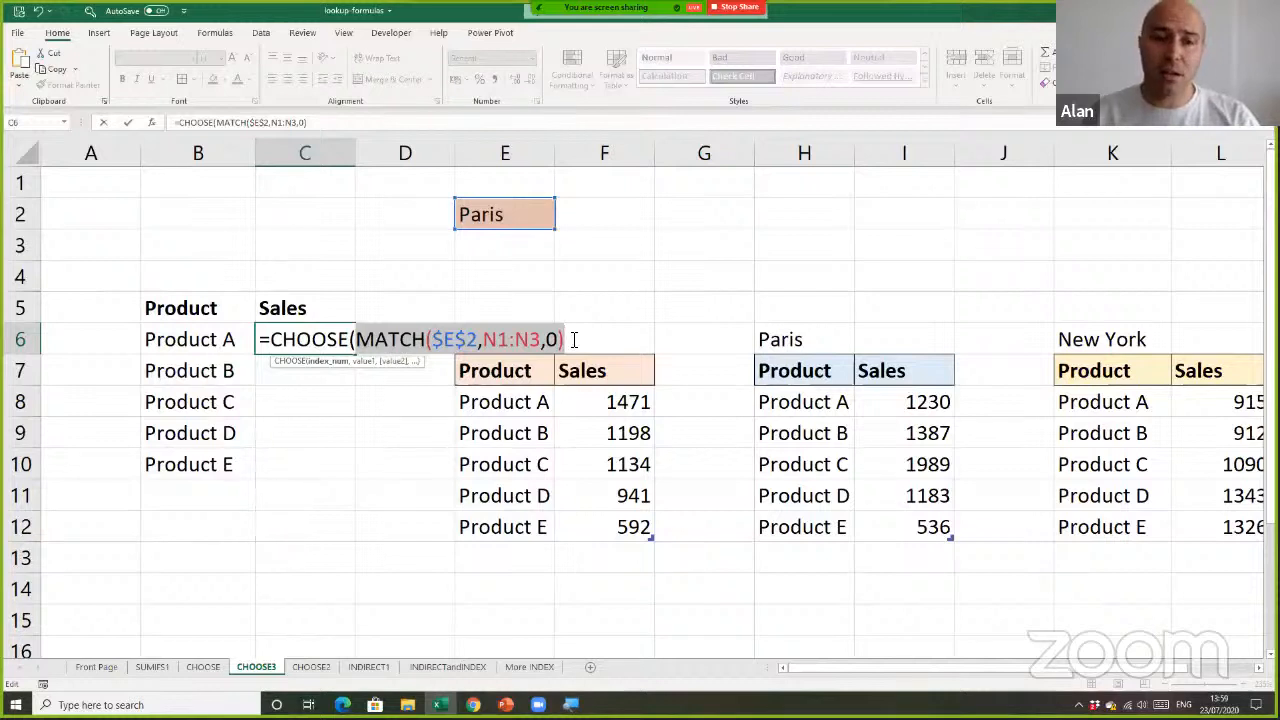
type("2")
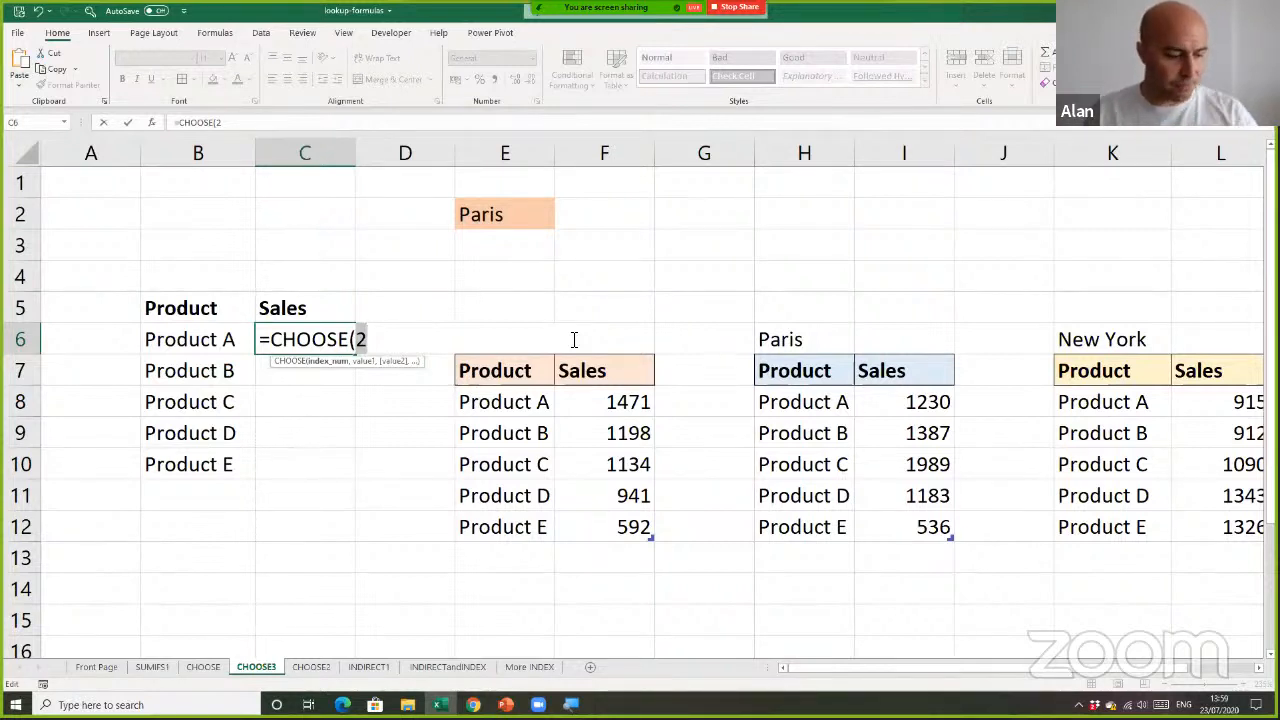
key("ctrl+z")
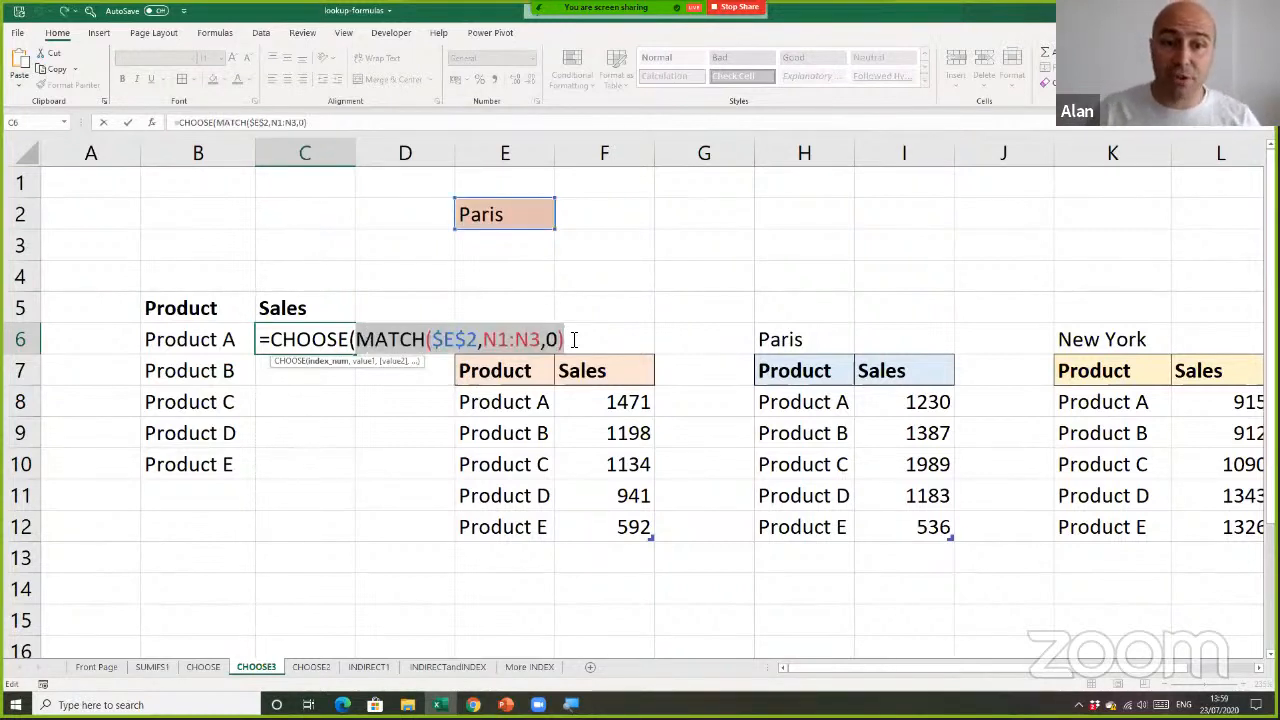
left_click(574, 340)
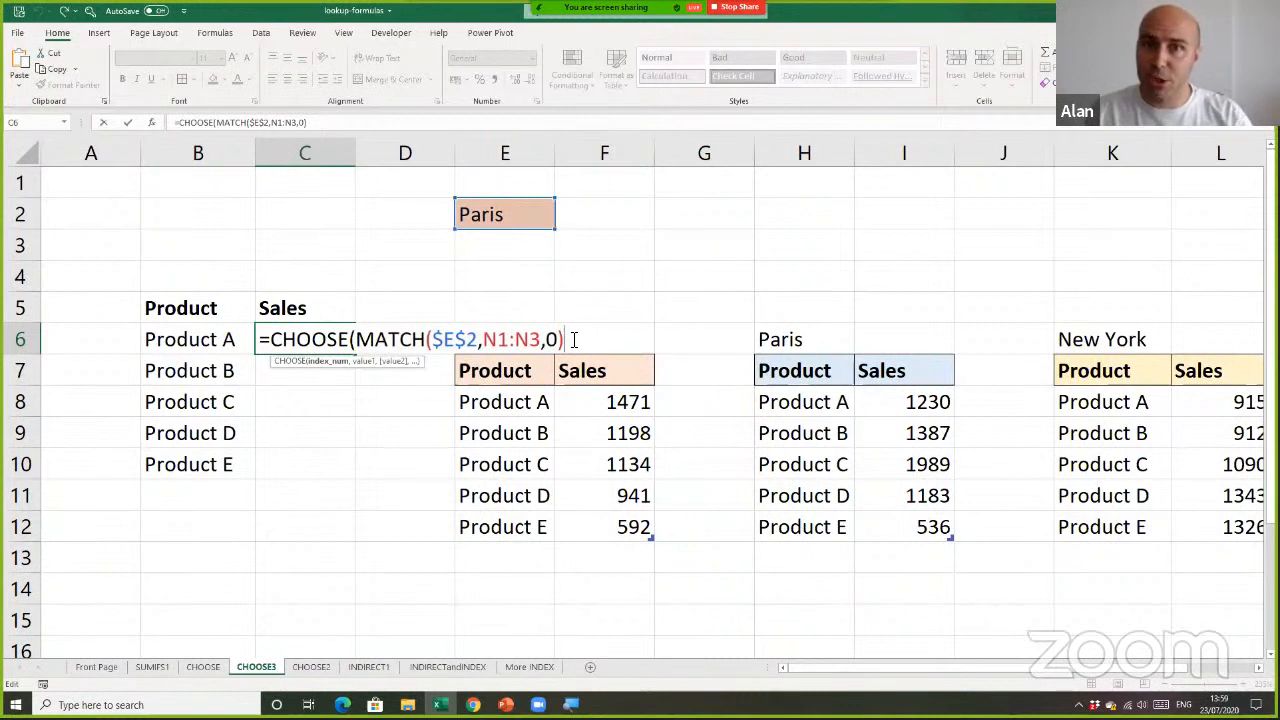
Finish the CHOOSE formula in C6 with F8, I8 and L8 as its values, and fill it down to C10
type(",")
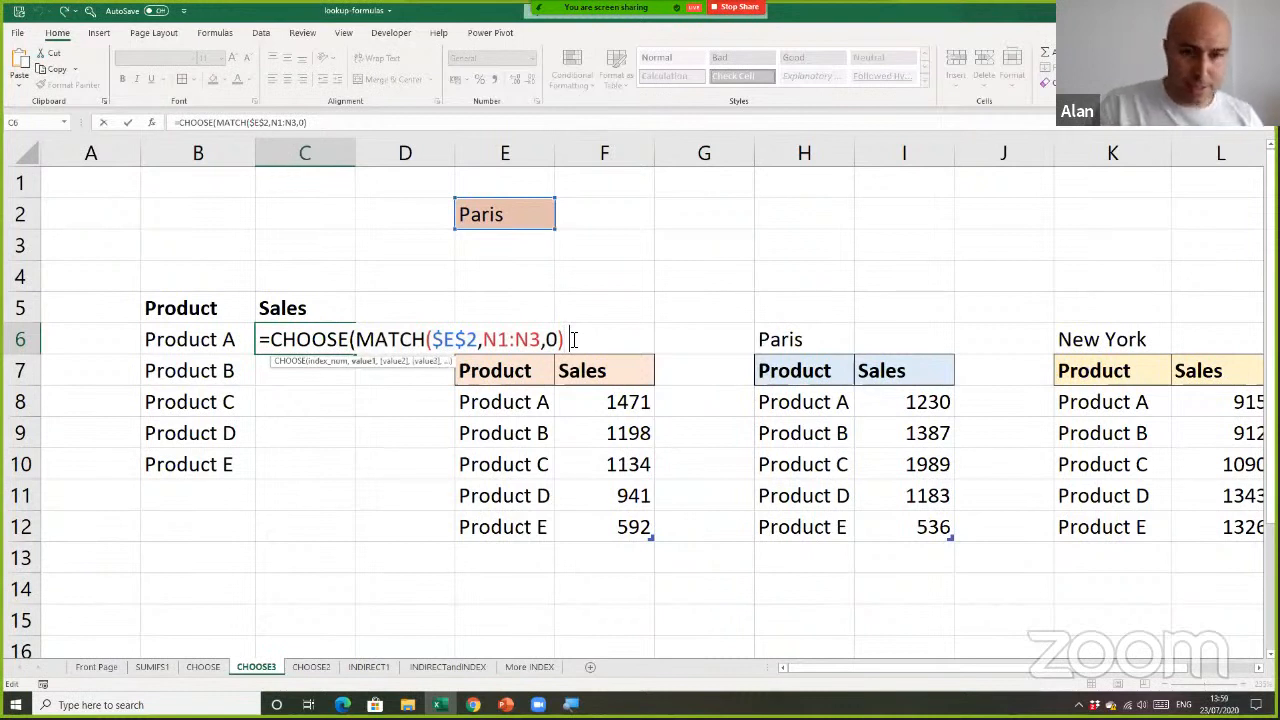
left_click(597, 401)
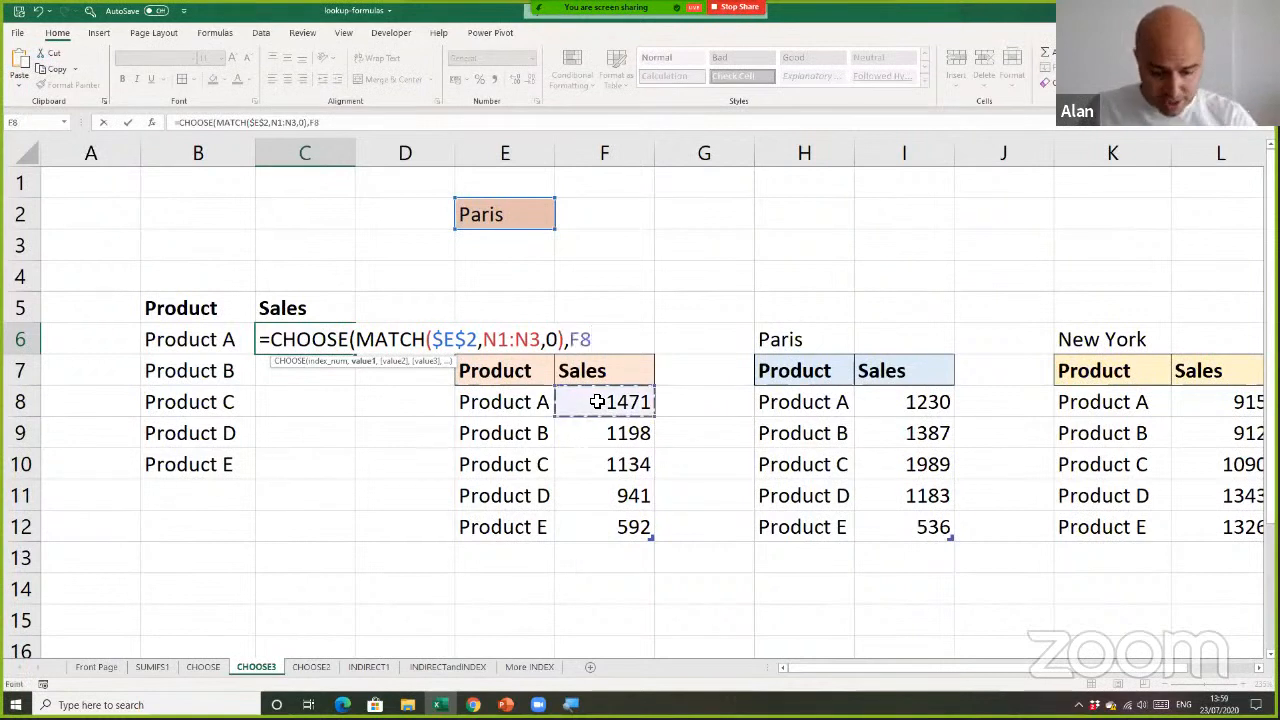
type(",")
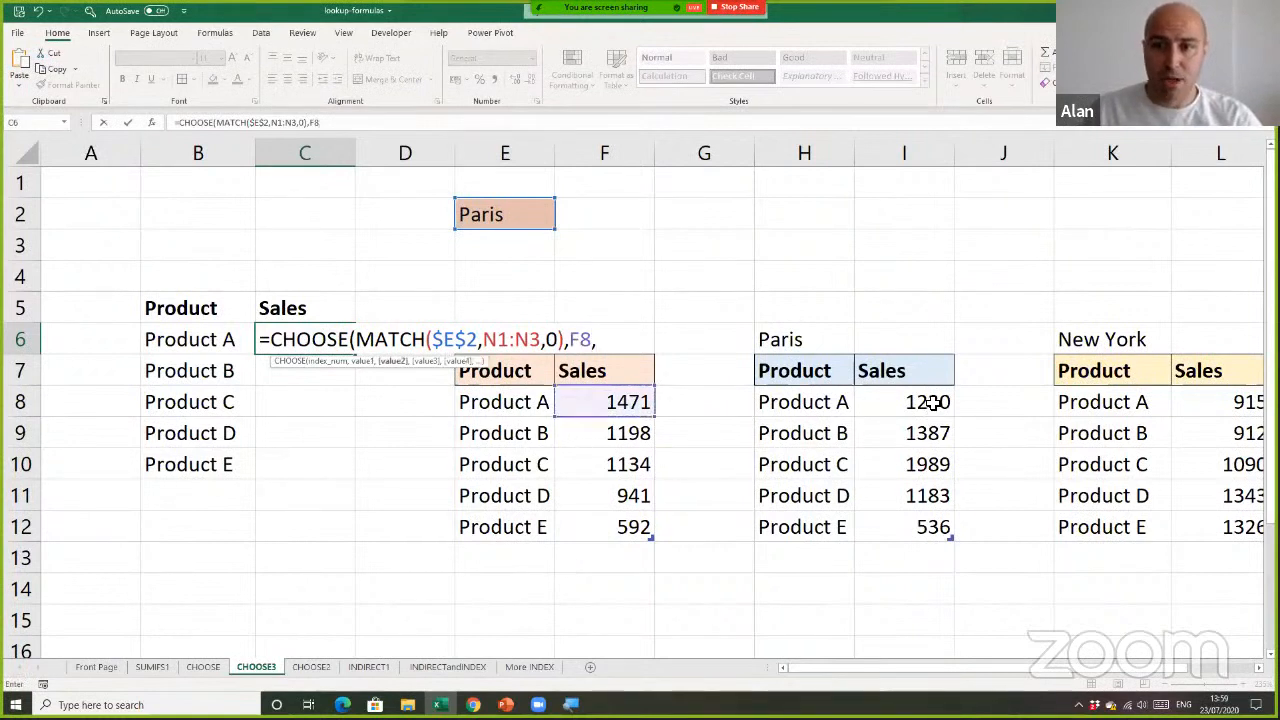
left_click(924, 404)
type(",")
left_click(1203, 412)
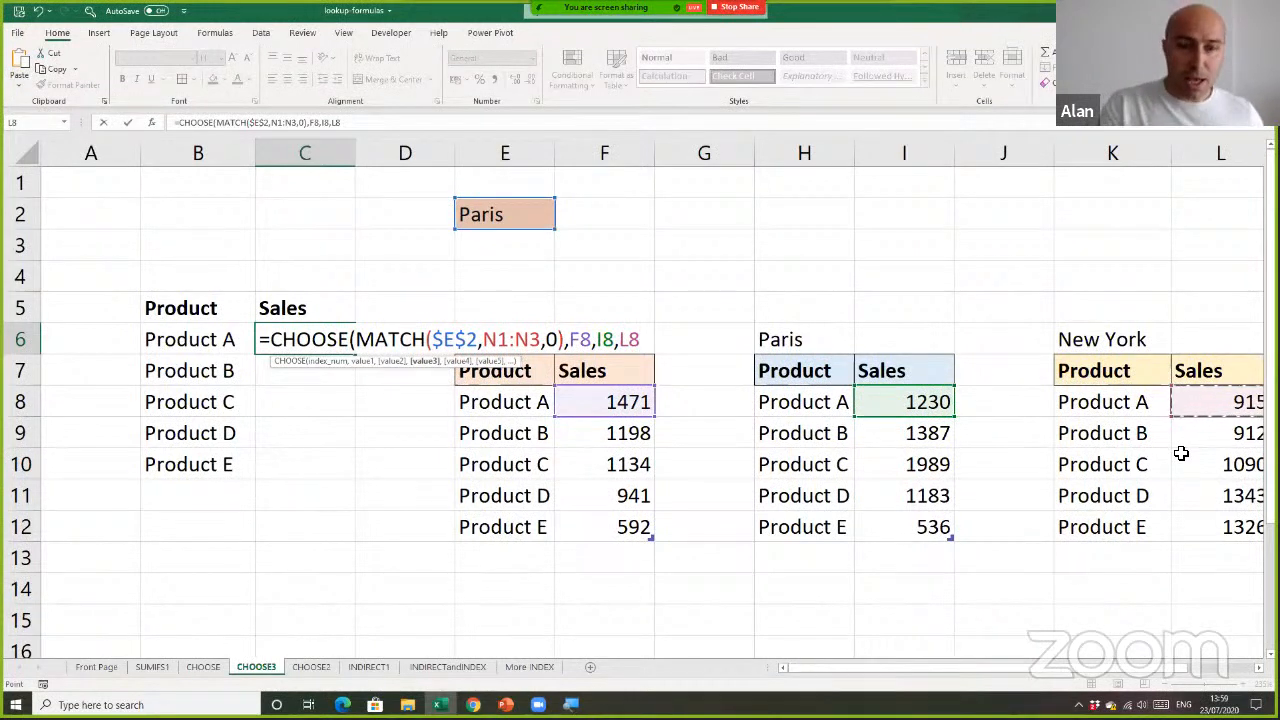
type(")")
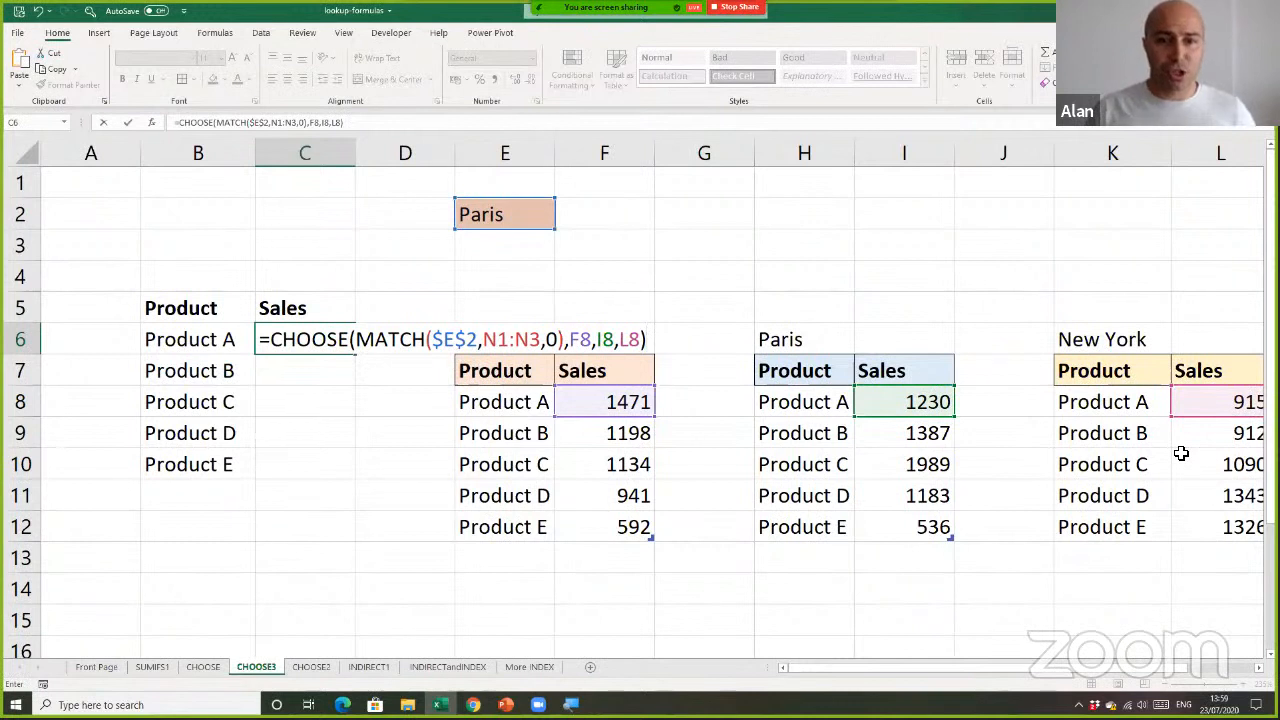
key("Return")
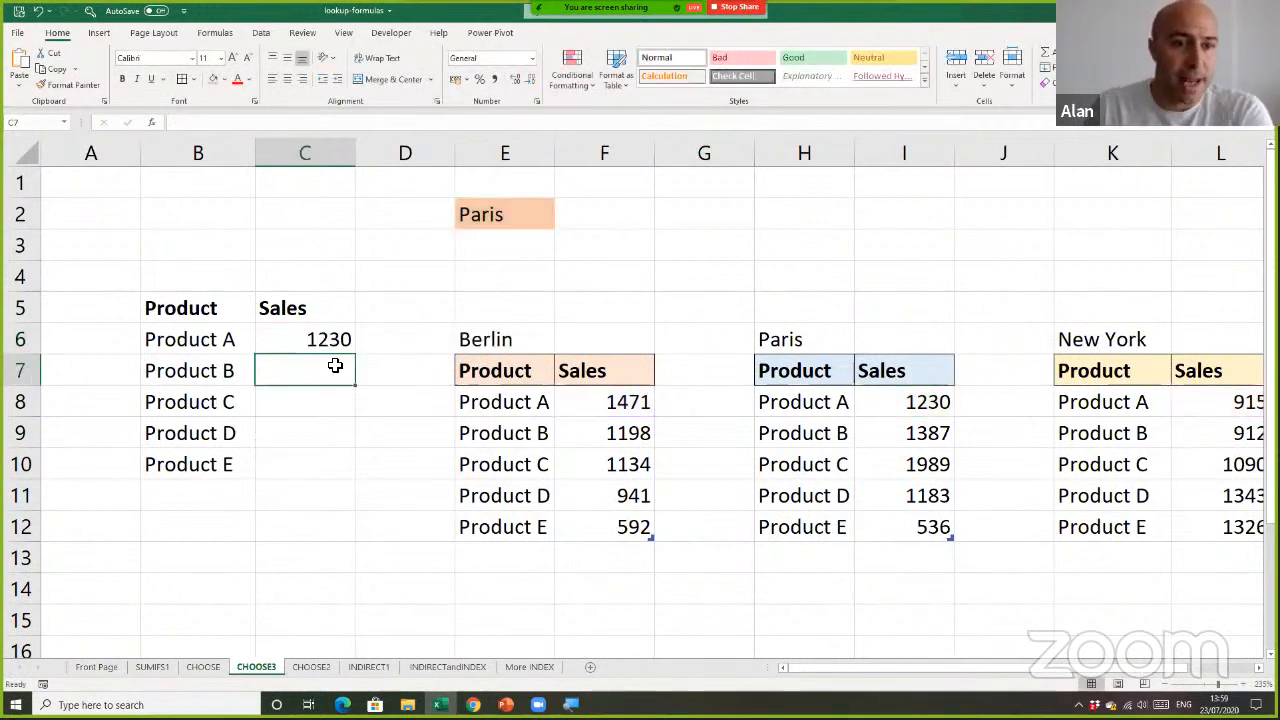
left_click(291, 338)
left_click_drag(354, 355, 346, 474)
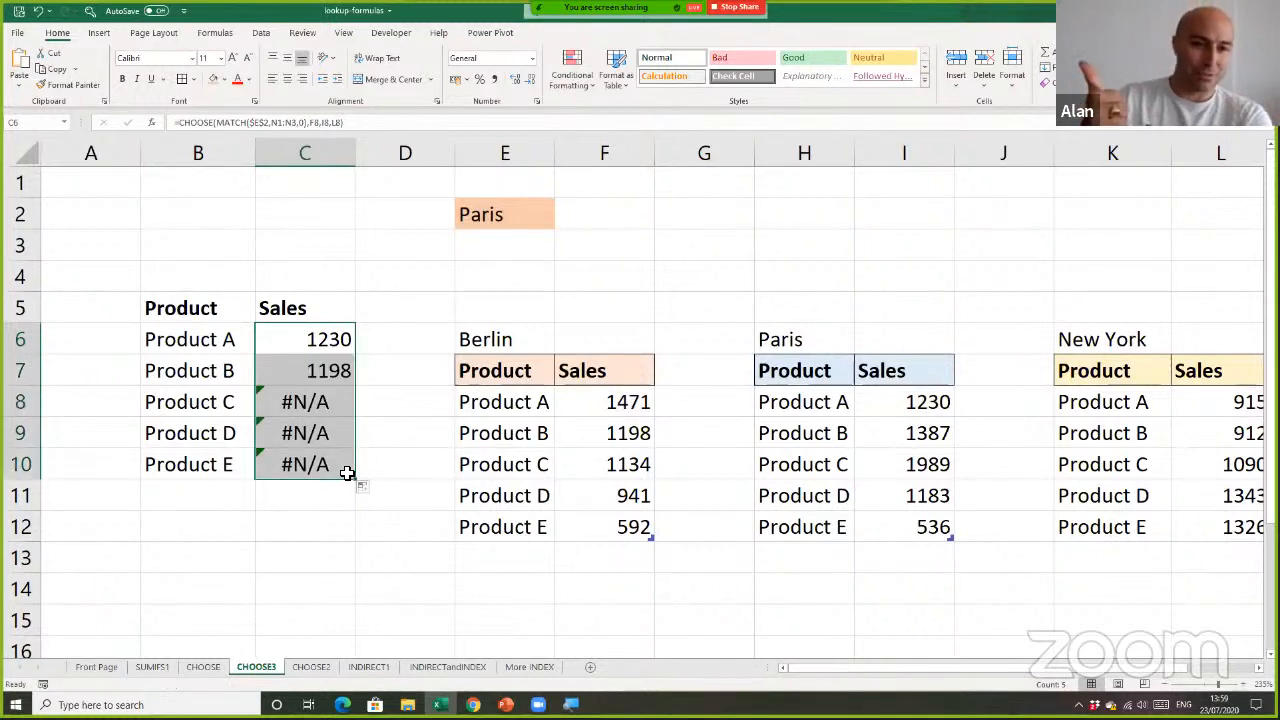
Make the MATCH lookup array in C6 absolute as $N$1:$N$3, and refill the formula down to C10
double_click(333, 340)
left_click_drag(483, 340, 540, 341)
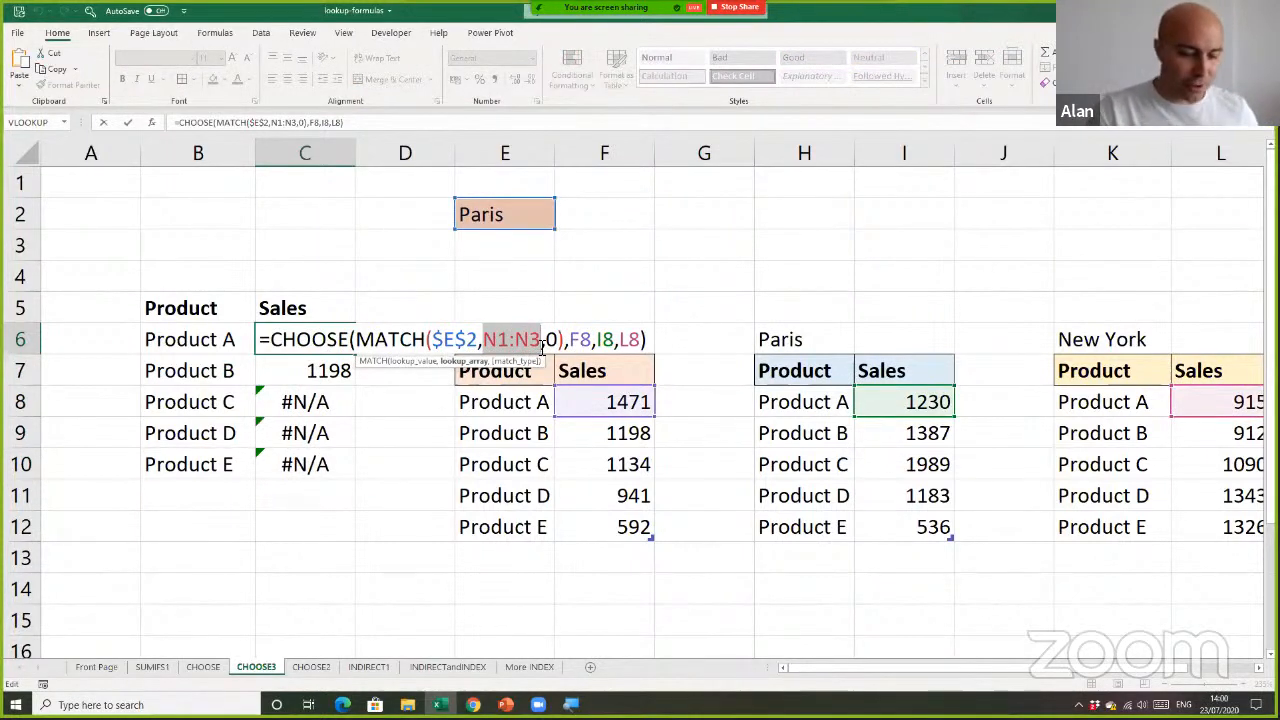
key("F4")
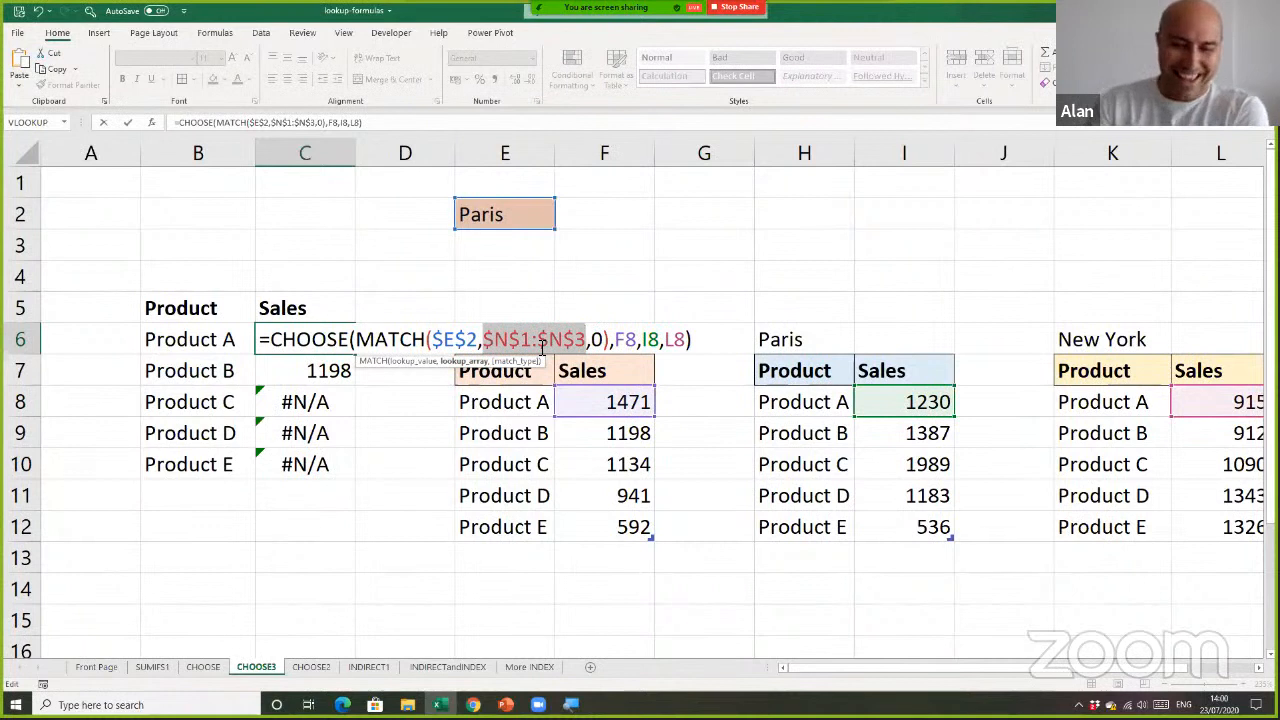
key("Return")
left_click(343, 338)
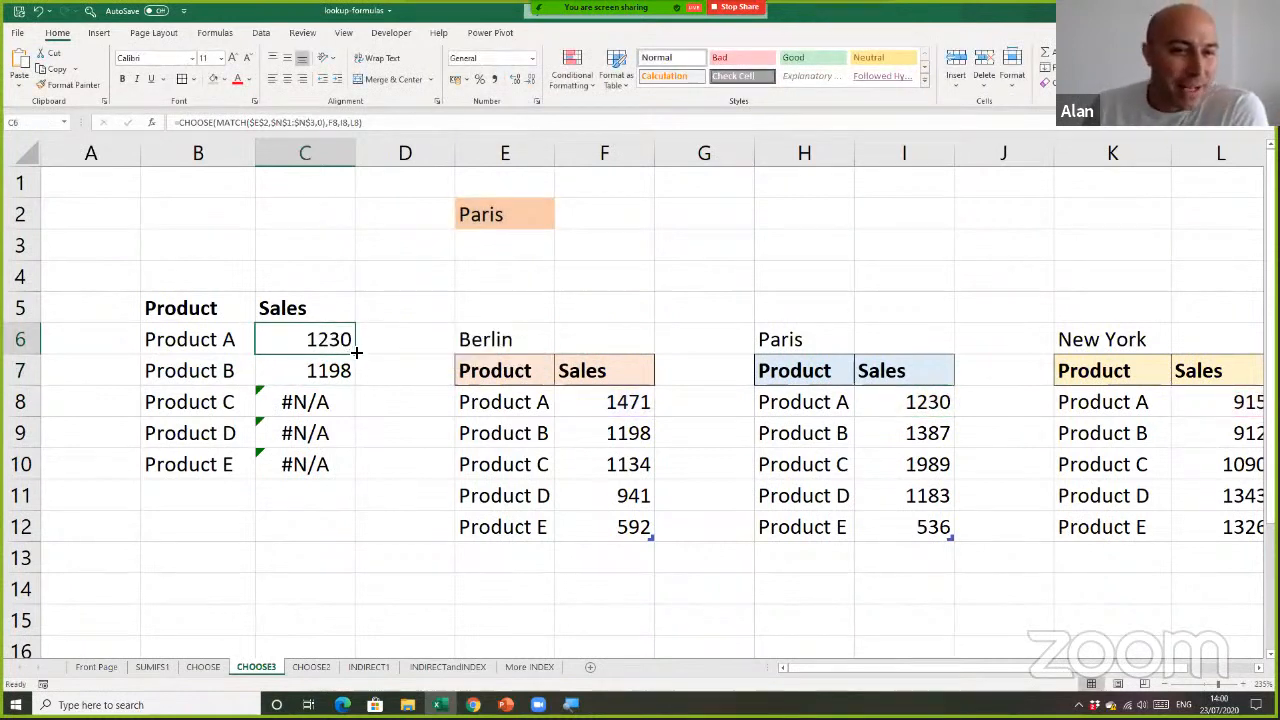
left_click_drag(356, 410, 358, 485)
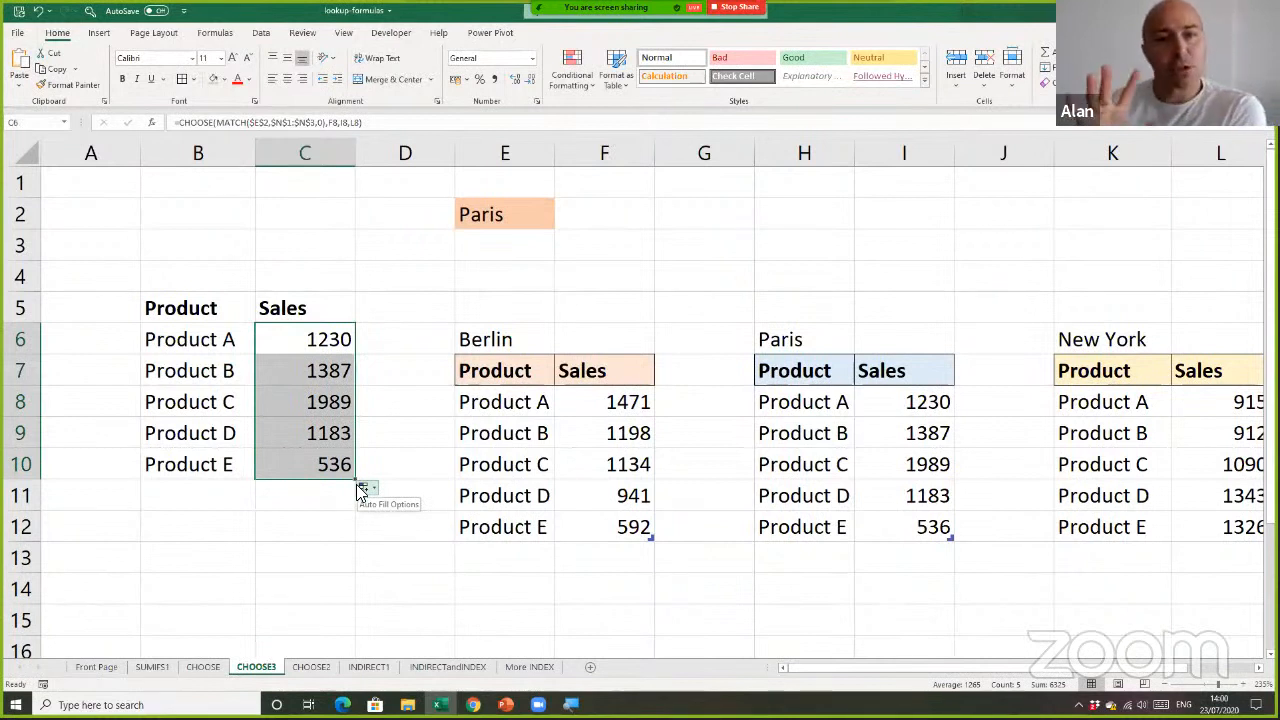
Test the sales lookup by switching the city drop-down in E2 to Berlin and back to Paris
left_click(537, 214)
left_click(561, 222)
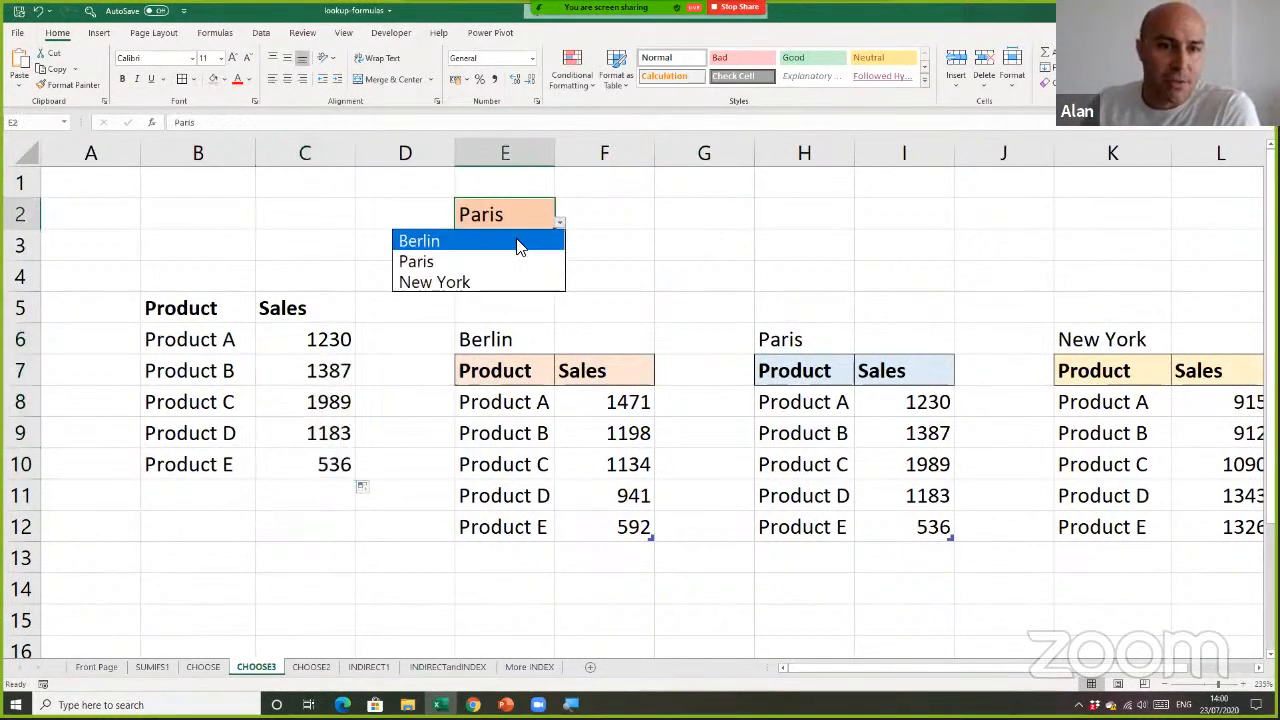
left_click(521, 240)
left_click(561, 222)
left_click(509, 280)
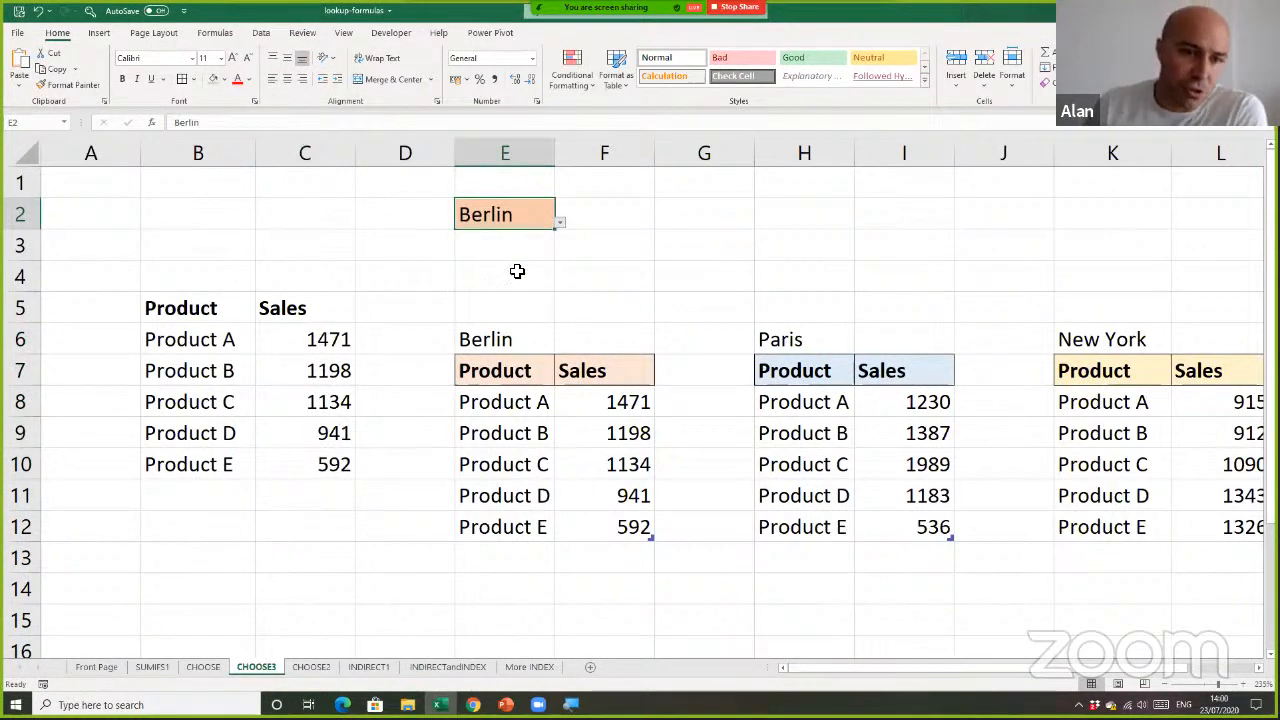
left_click(561, 222)
left_click(515, 260)
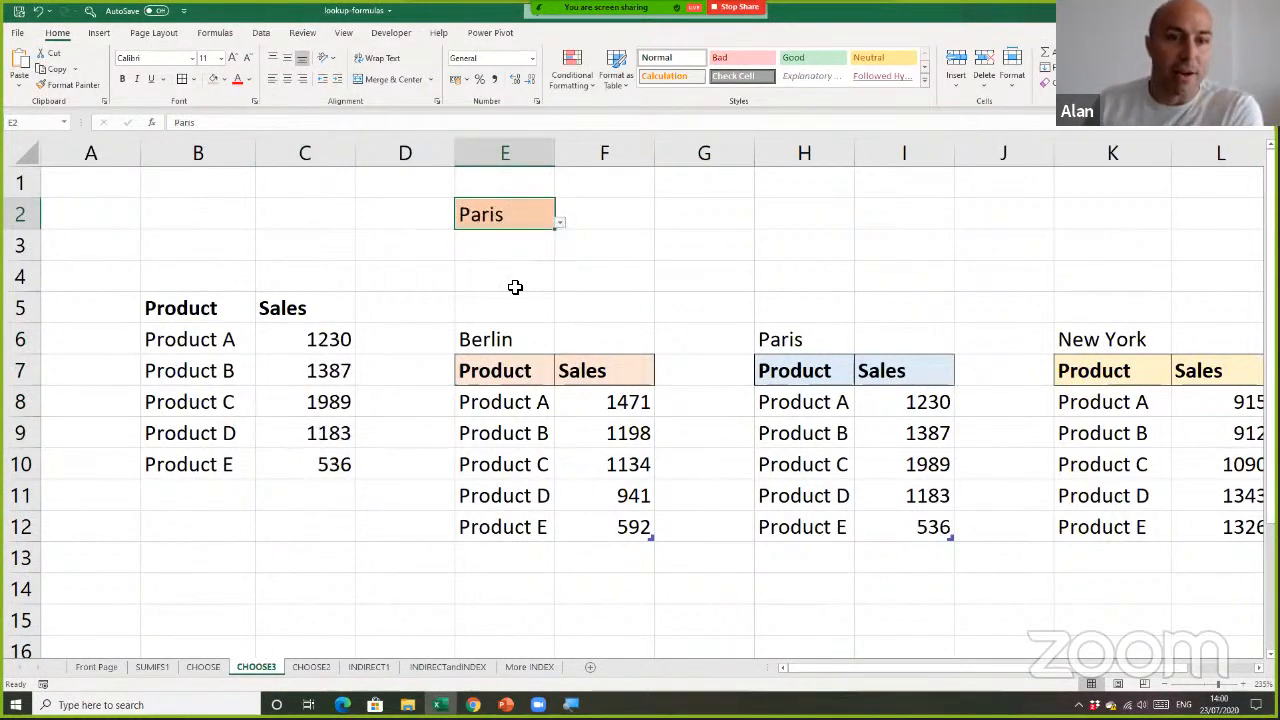
left_click(515, 287)
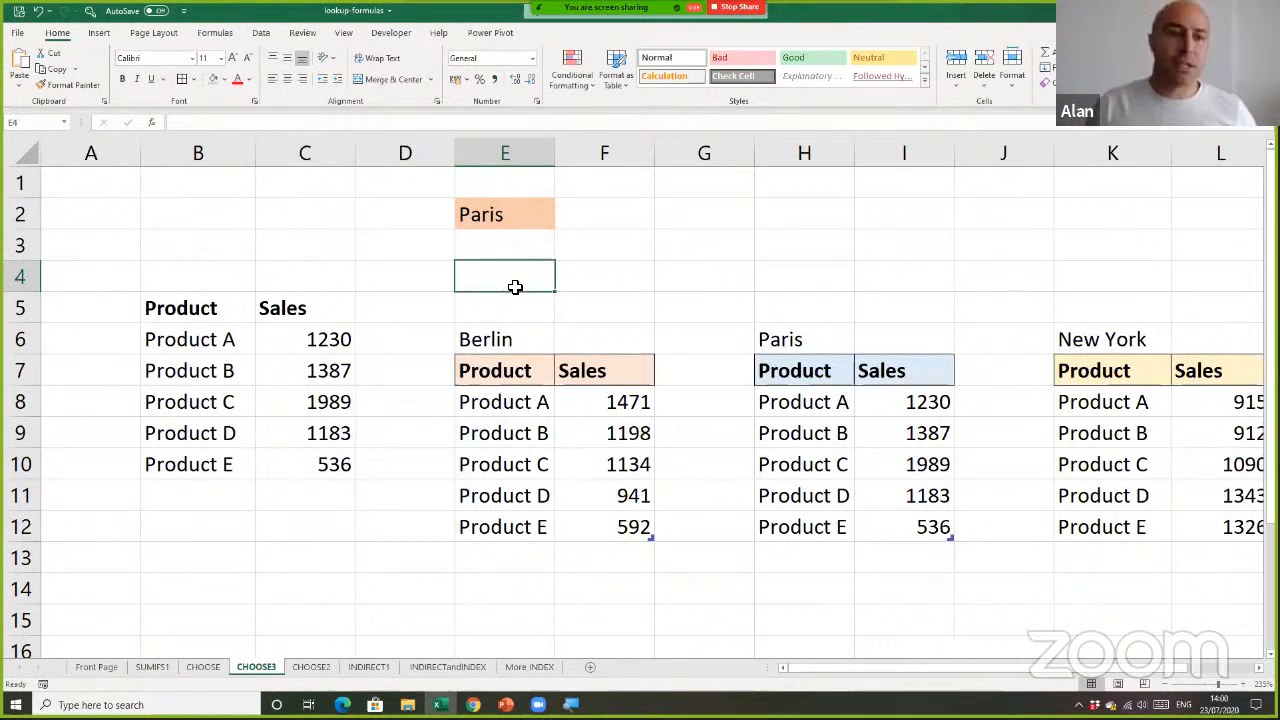
left_click_drag(343, 337, 343, 470)
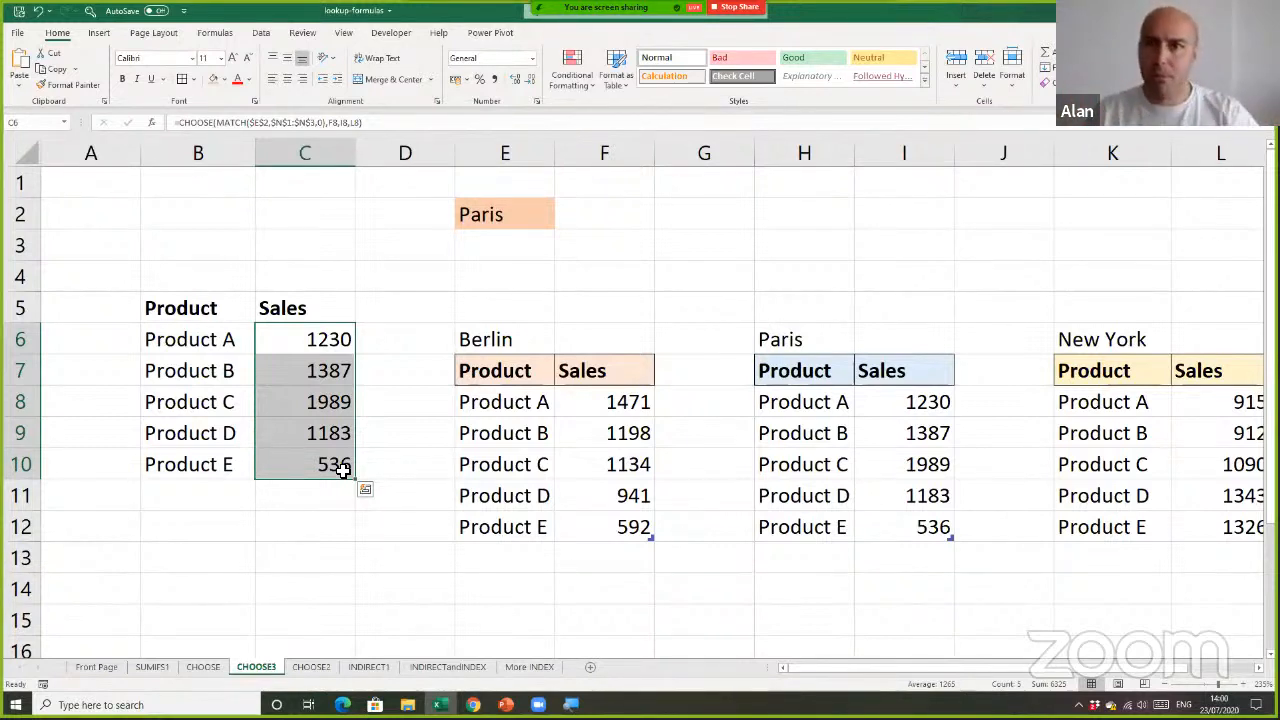
left_click(380, 408)
left_click(528, 217)
left_click(531, 275)
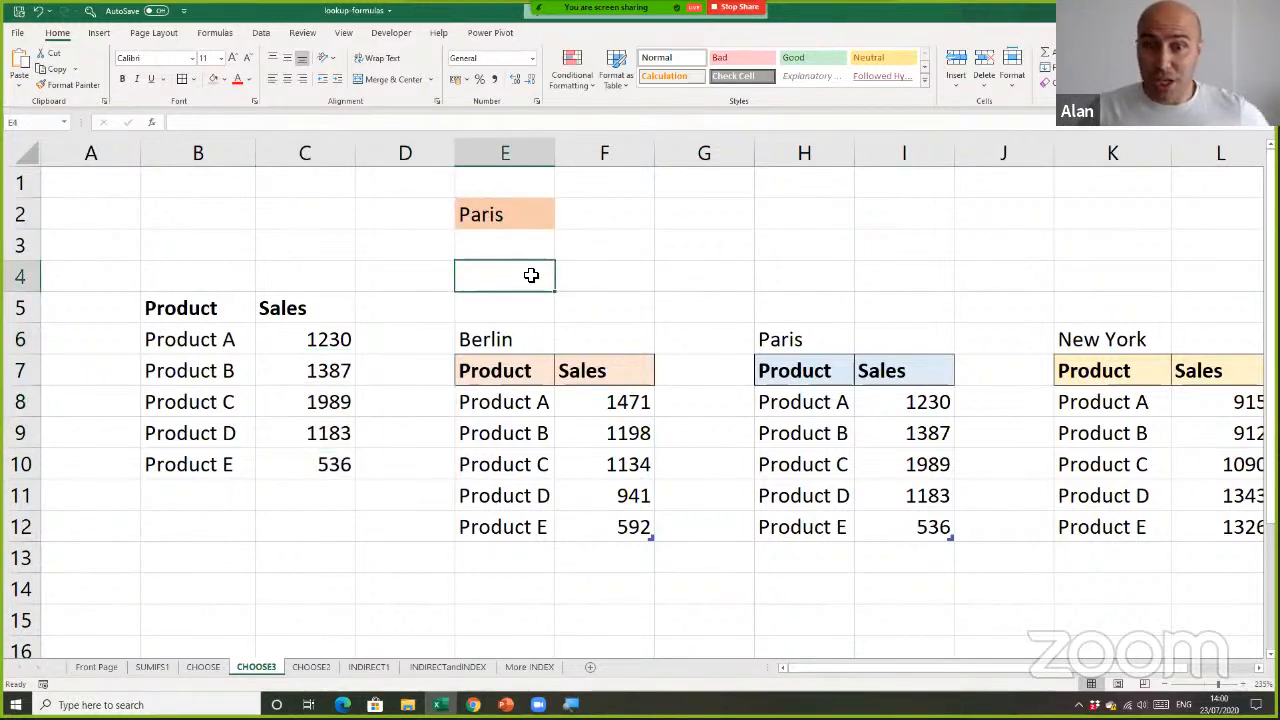
Open the CHOOSE2 sheet and enlarge the view of the Berlin sales table and its option buttons
left_click(312, 667)
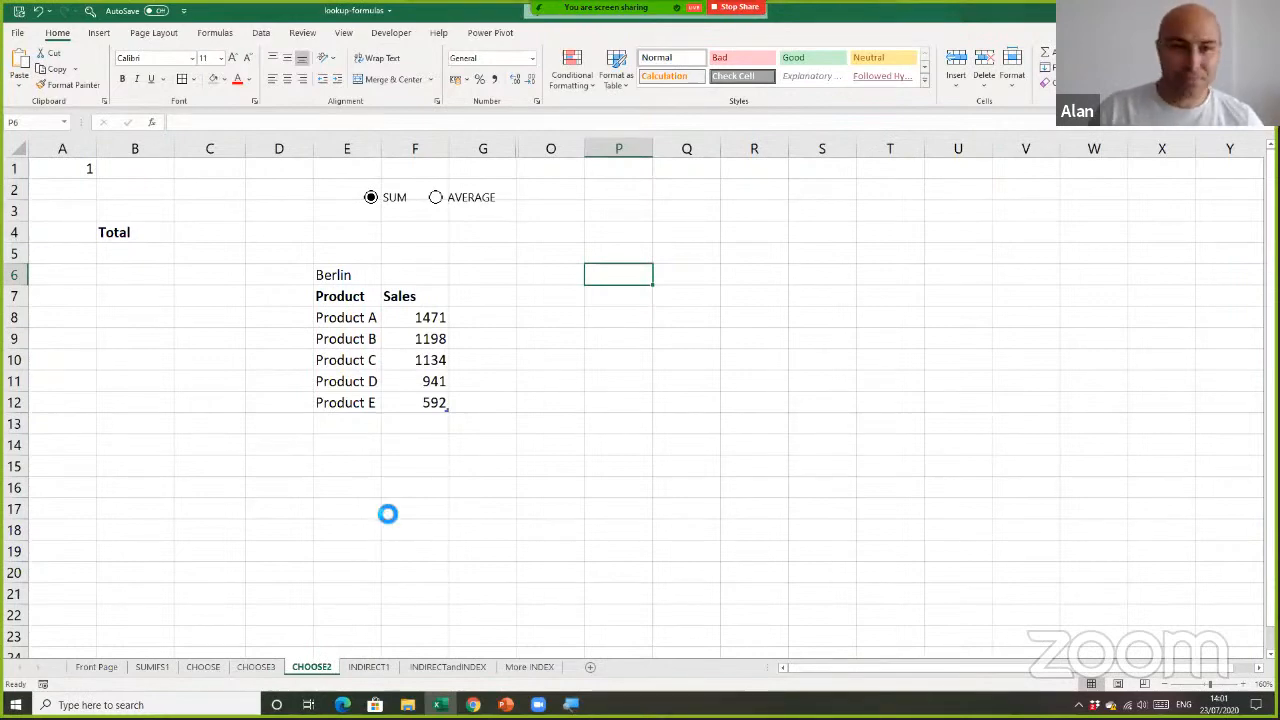
scroll(383, 510, "up", 4)
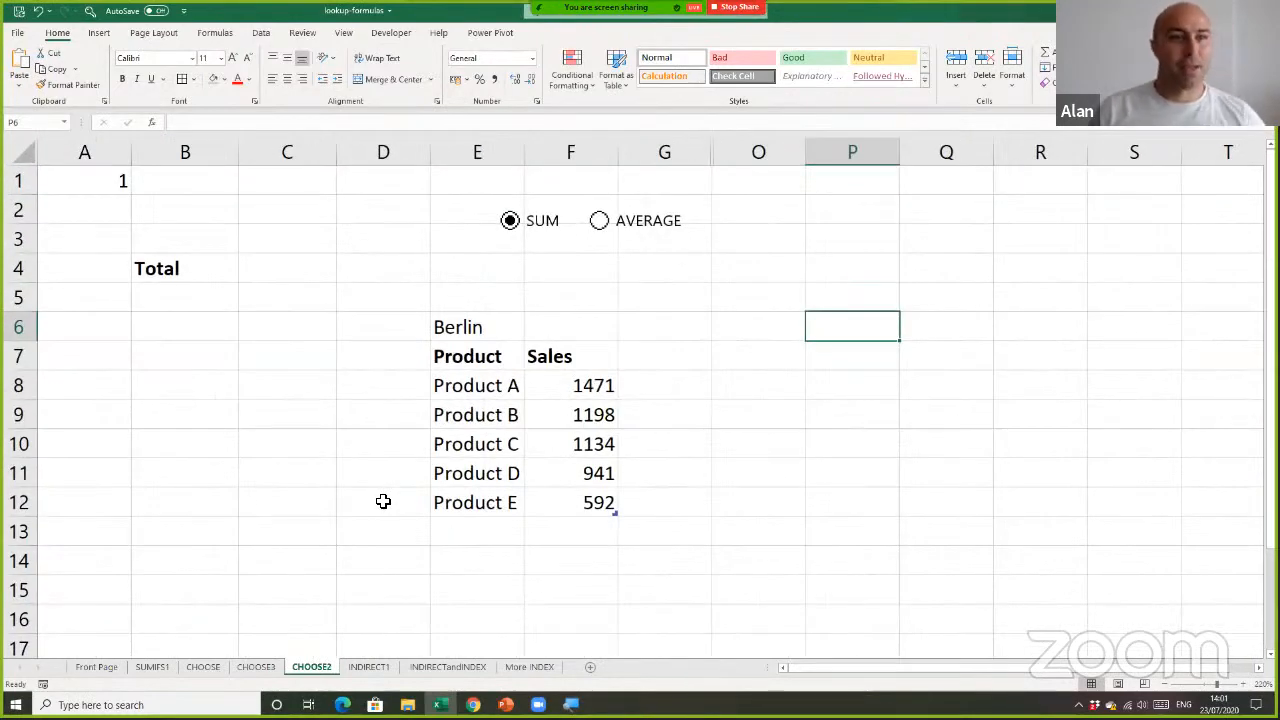
left_click(297, 320)
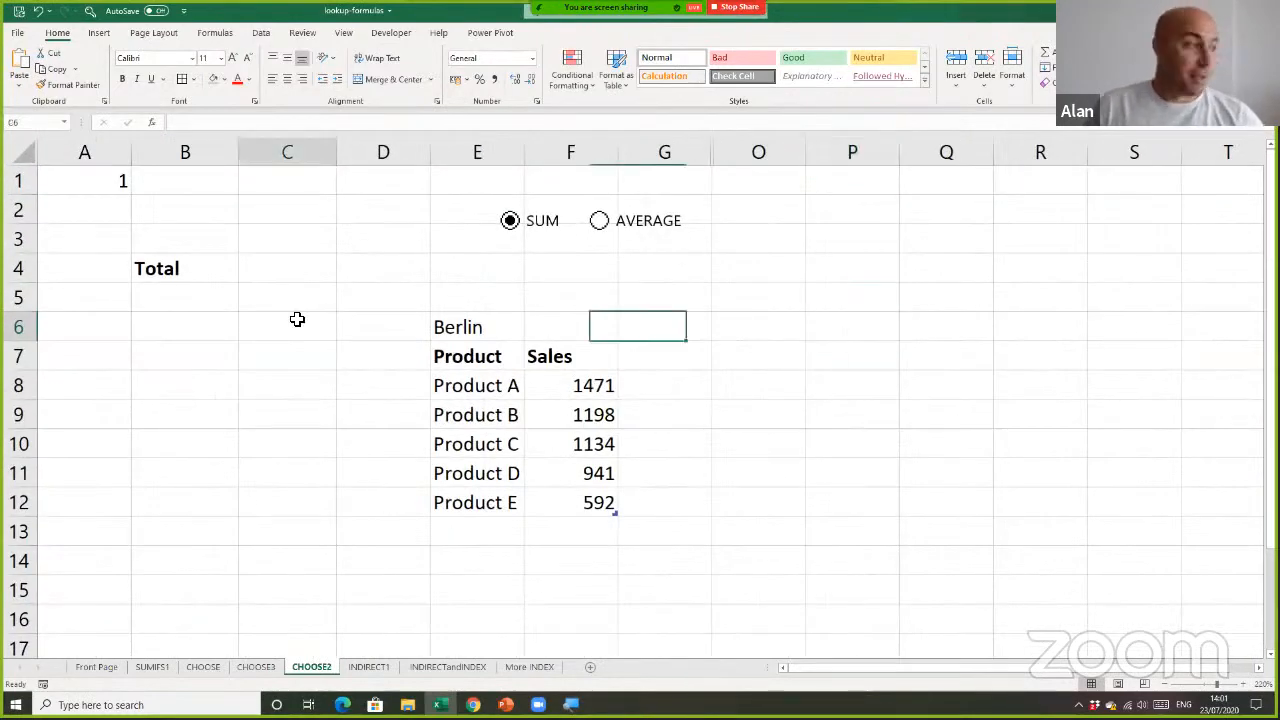
left_click(327, 418)
left_click(297, 300)
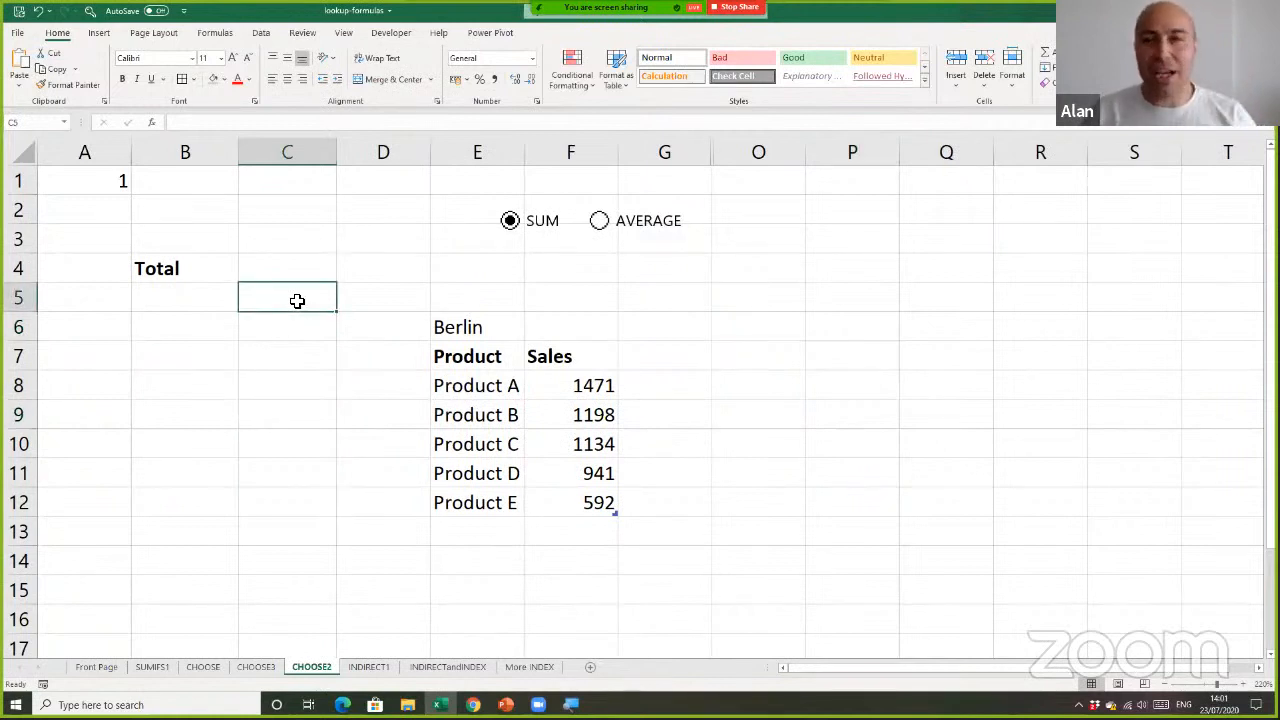
Toggle between the SUM and AVERAGE option buttons to check their linked cell A1, leaving AVERAGE selected
left_click(601, 225)
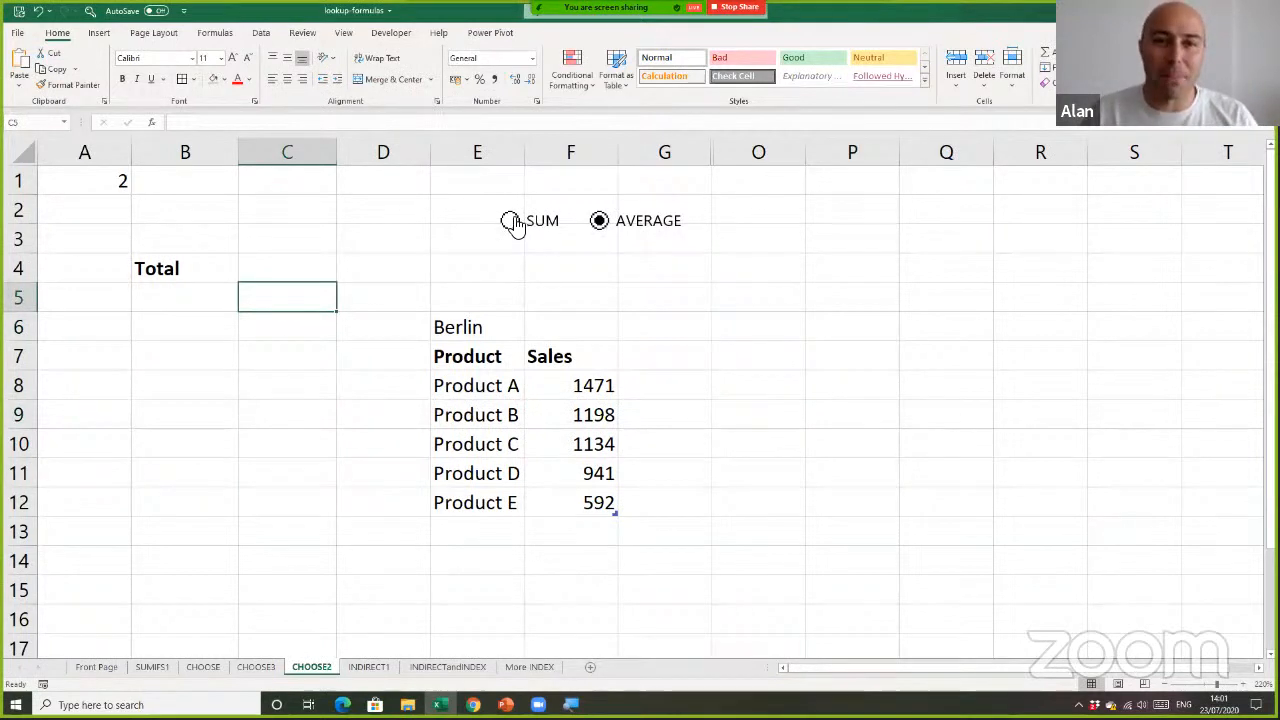
left_click(512, 222)
left_click(600, 228)
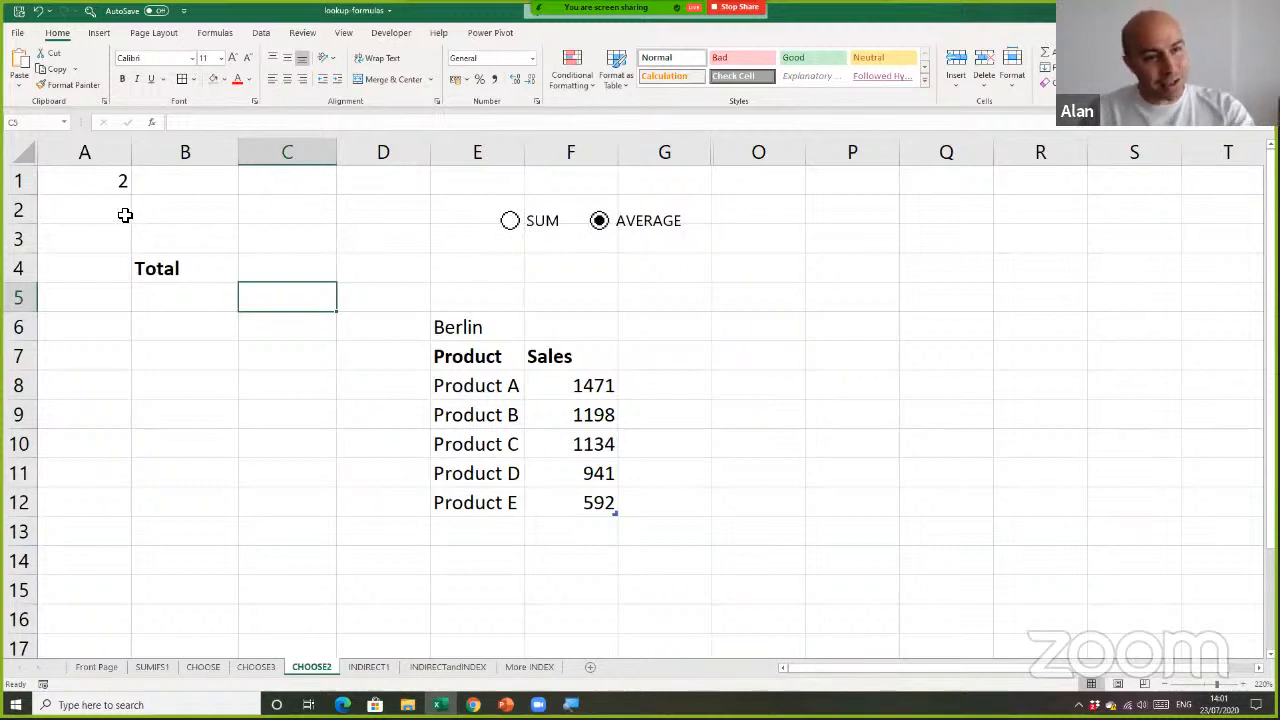
left_click(511, 221)
left_click(601, 230)
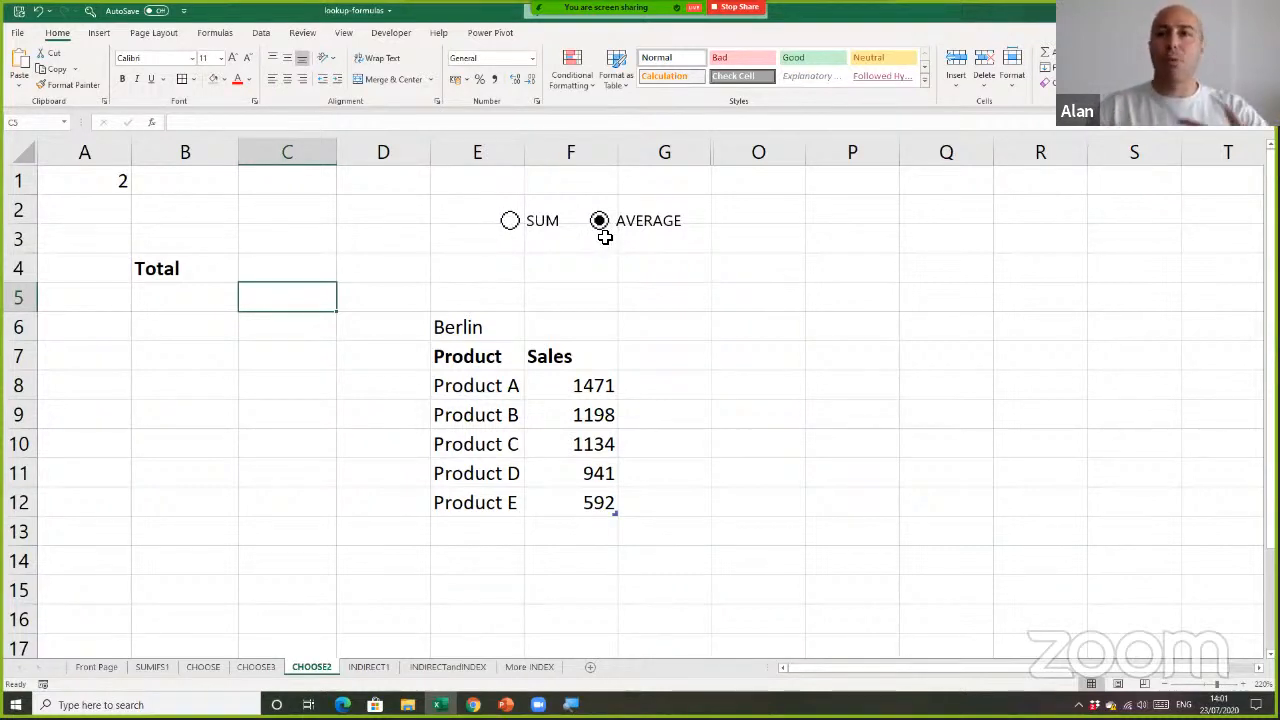
left_click(608, 287)
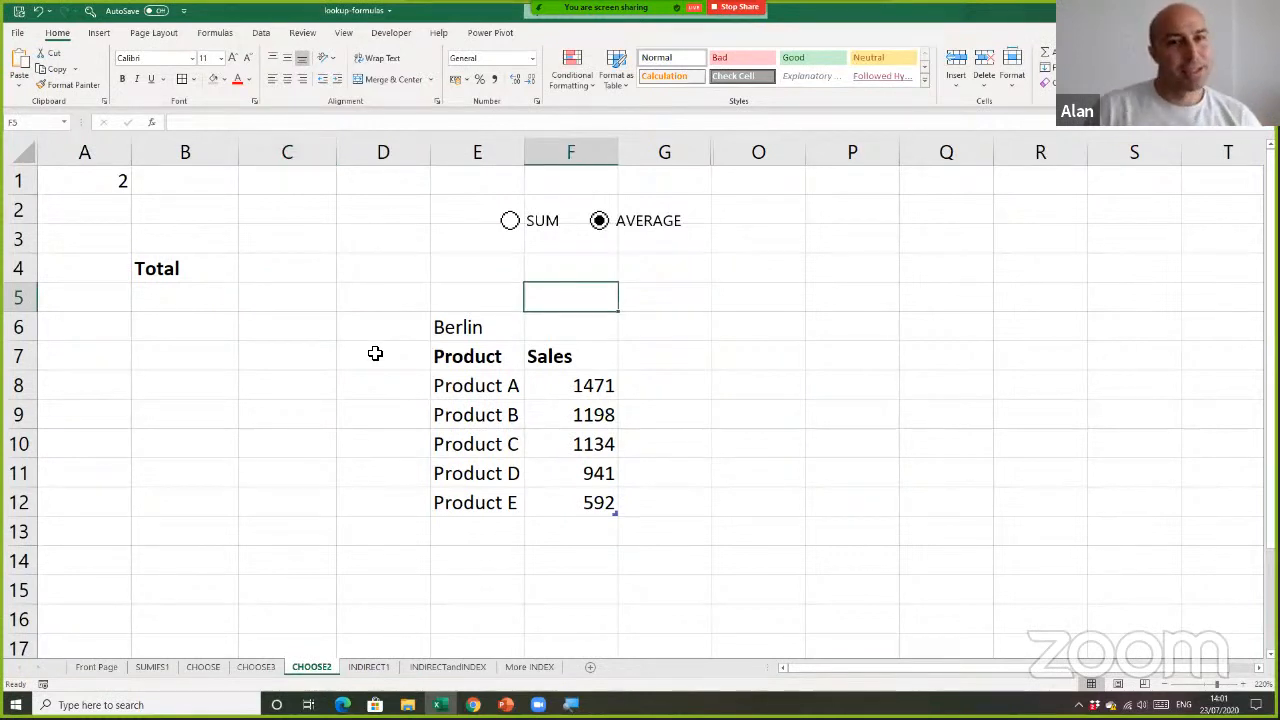
Replace the label in B4 with Result
left_click(267, 267)
left_click(189, 267)
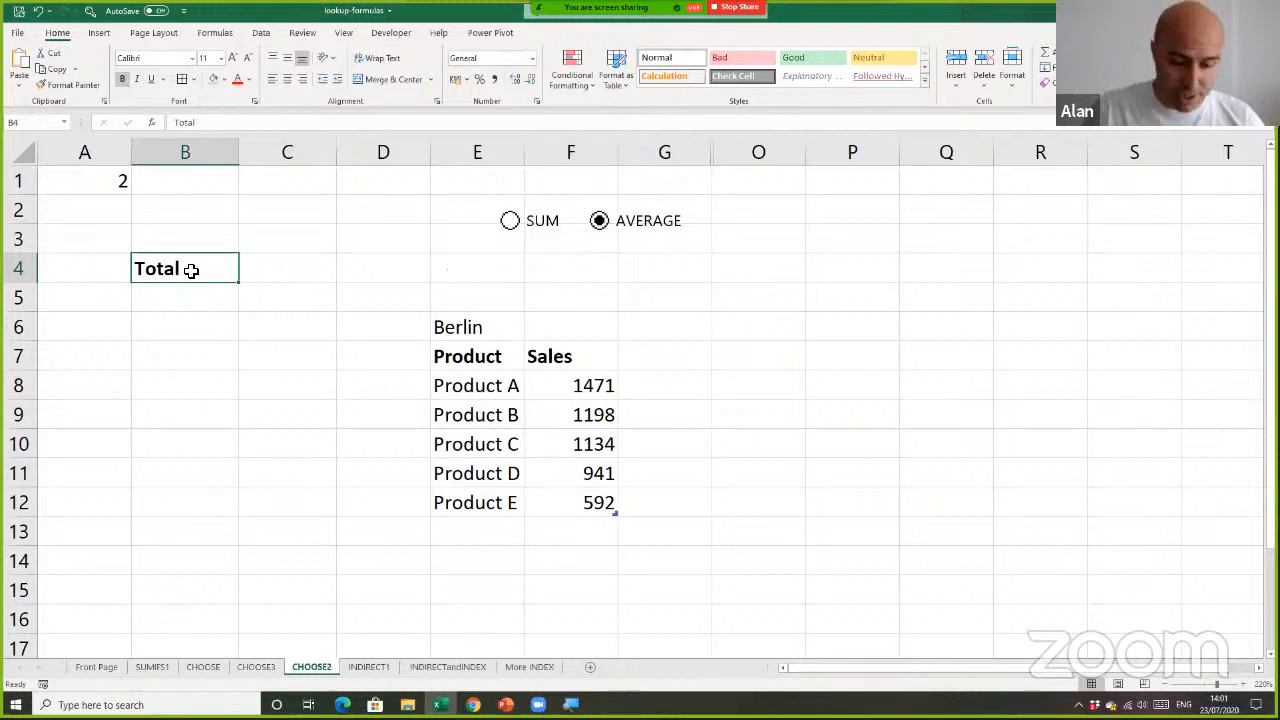
type("Result")
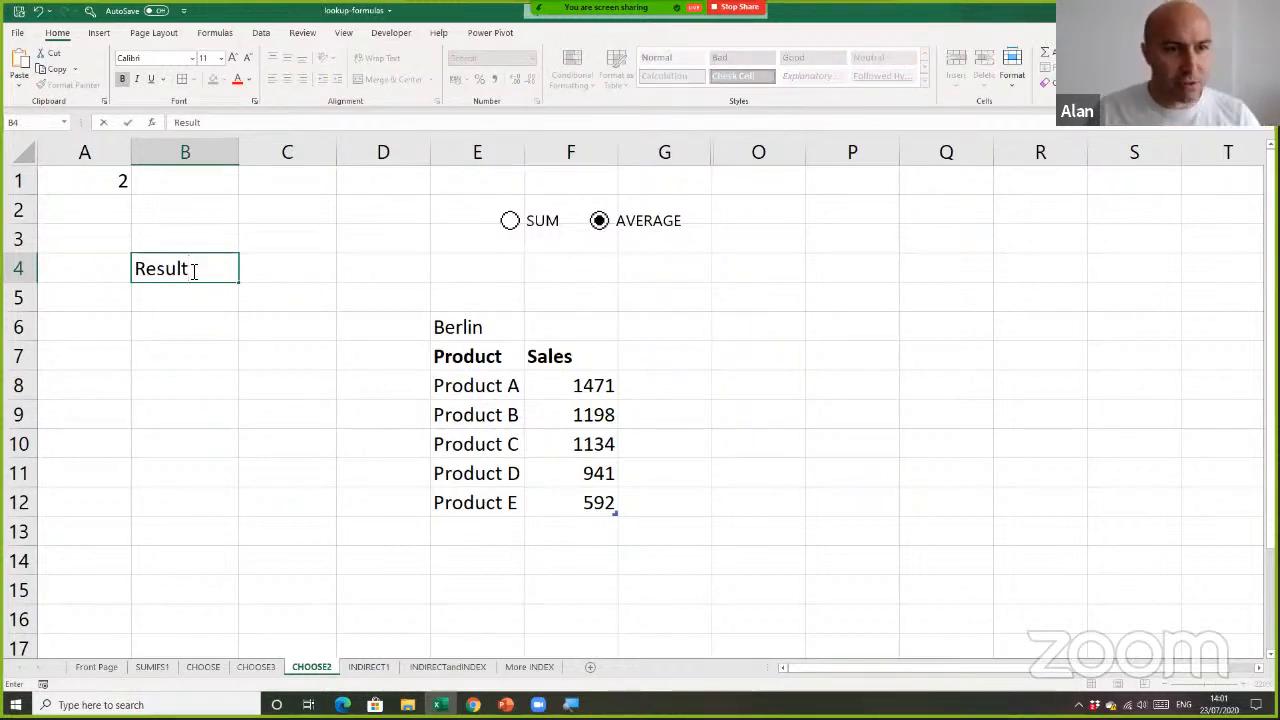
left_click(303, 274)
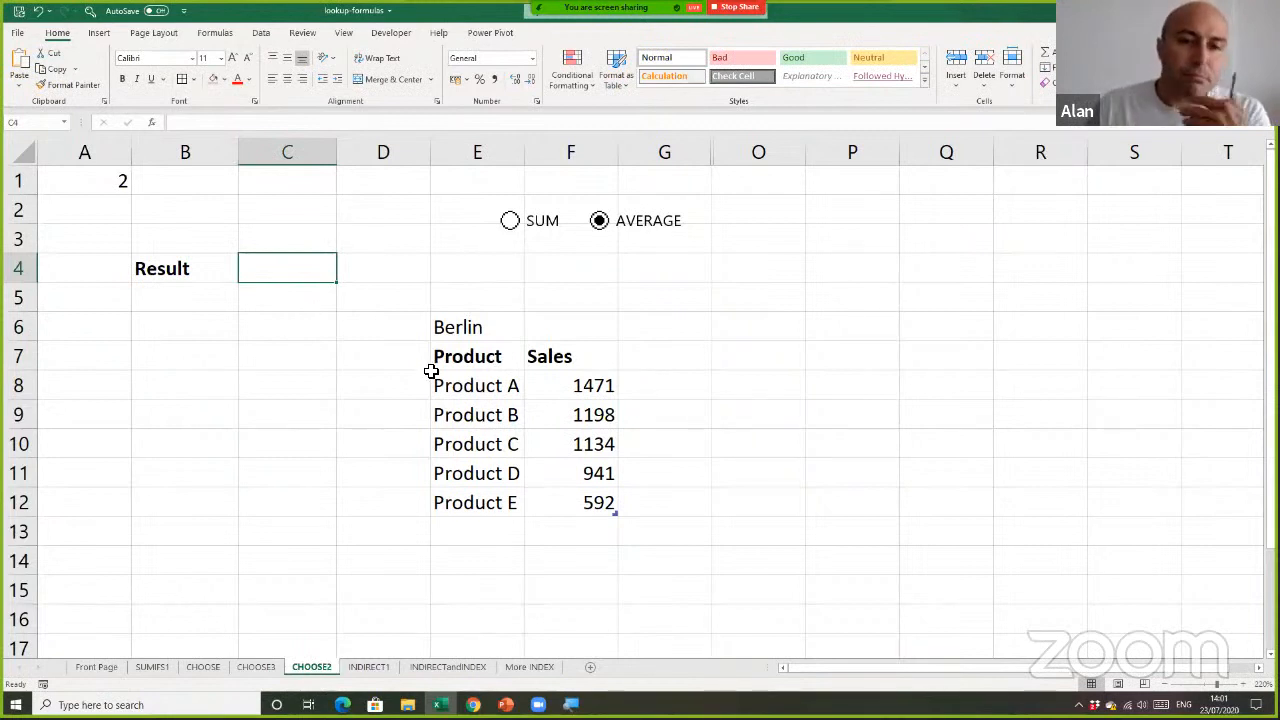
Examine the Berlin table's sales figures against the SUM and AVERAGE options, leaving AVERAGE selected
left_click_drag(490, 330, 569, 500)
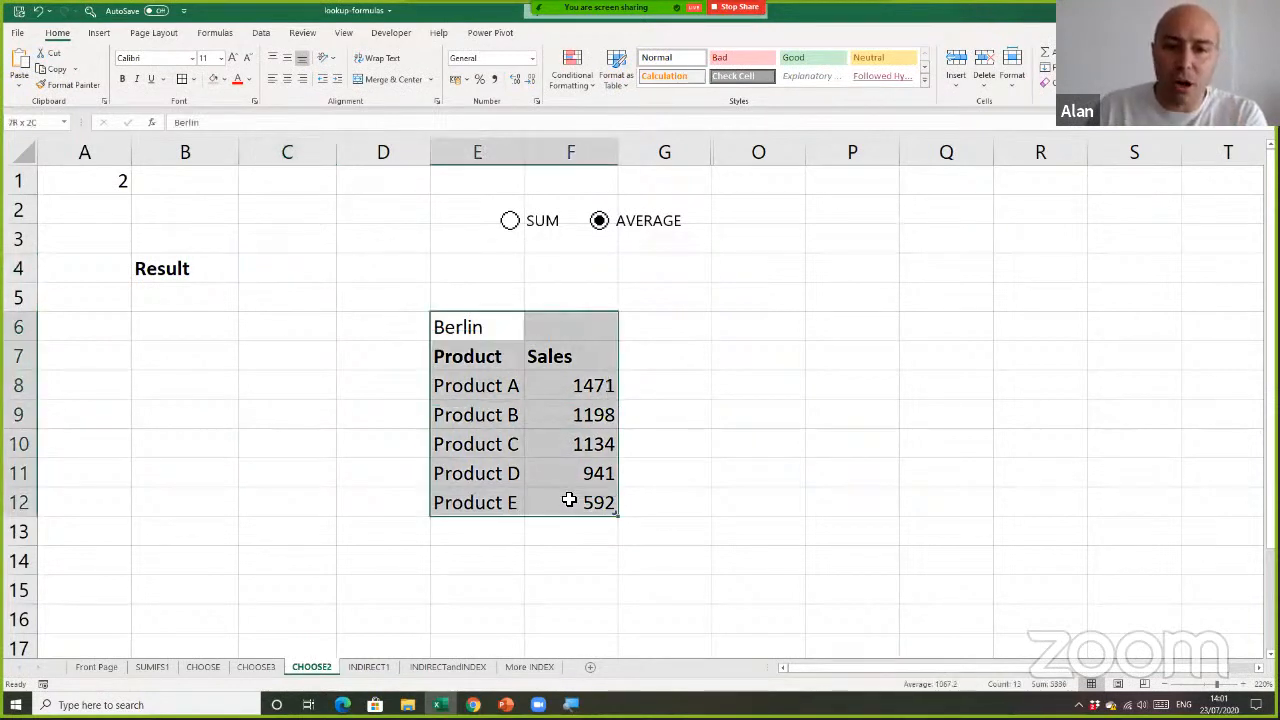
left_click(340, 335)
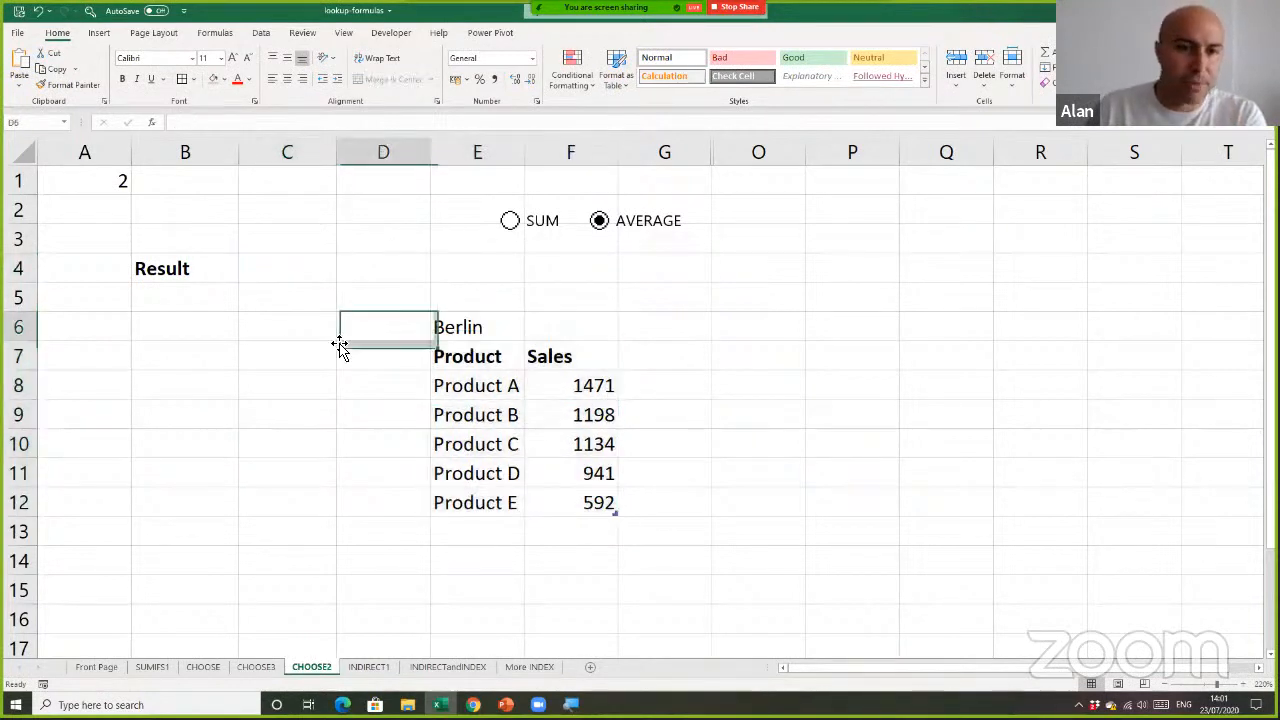
left_click(500, 328)
left_click_drag(541, 431, 563, 497)
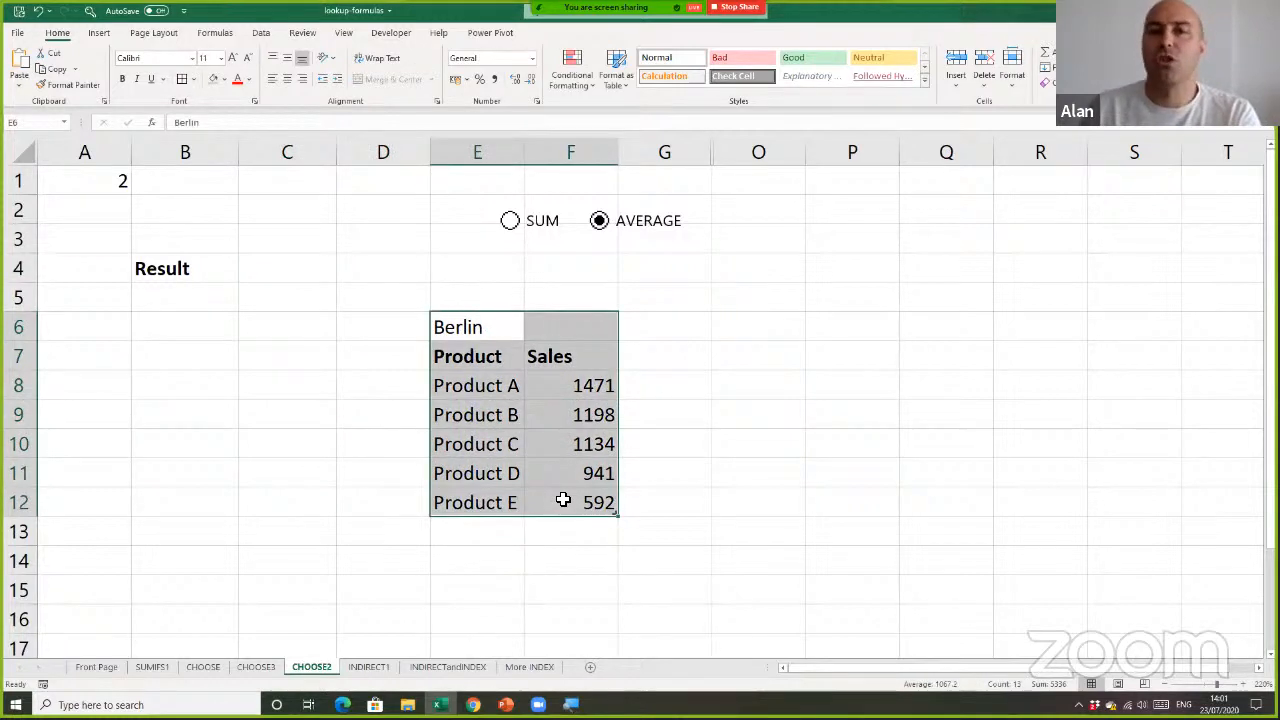
left_click(389, 337)
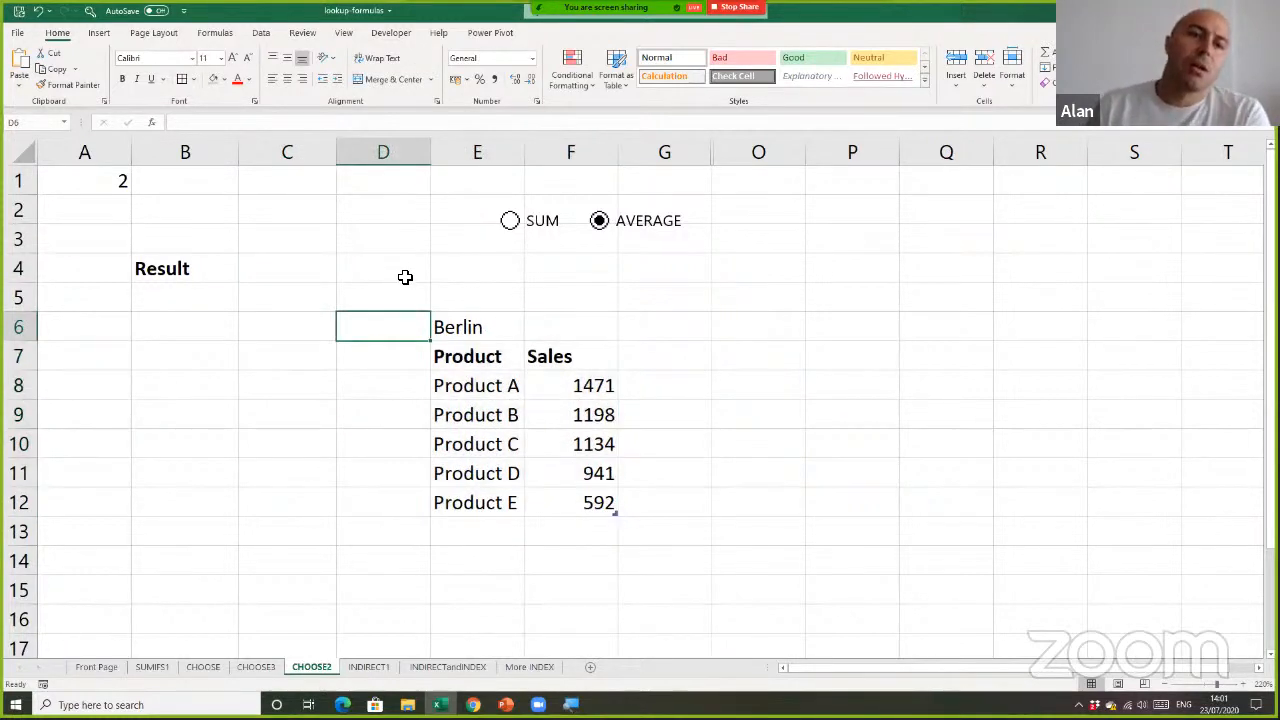
left_click(511, 224)
left_click(269, 270)
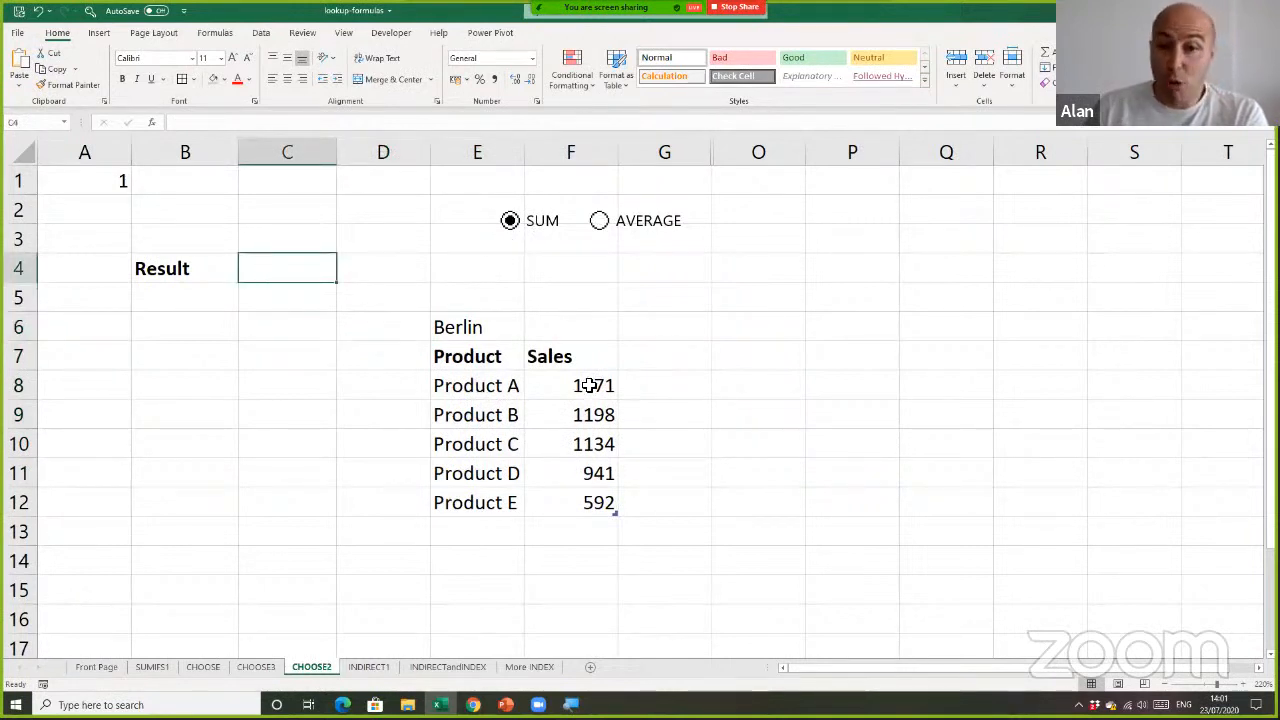
left_click_drag(583, 385, 590, 505)
left_click(599, 221)
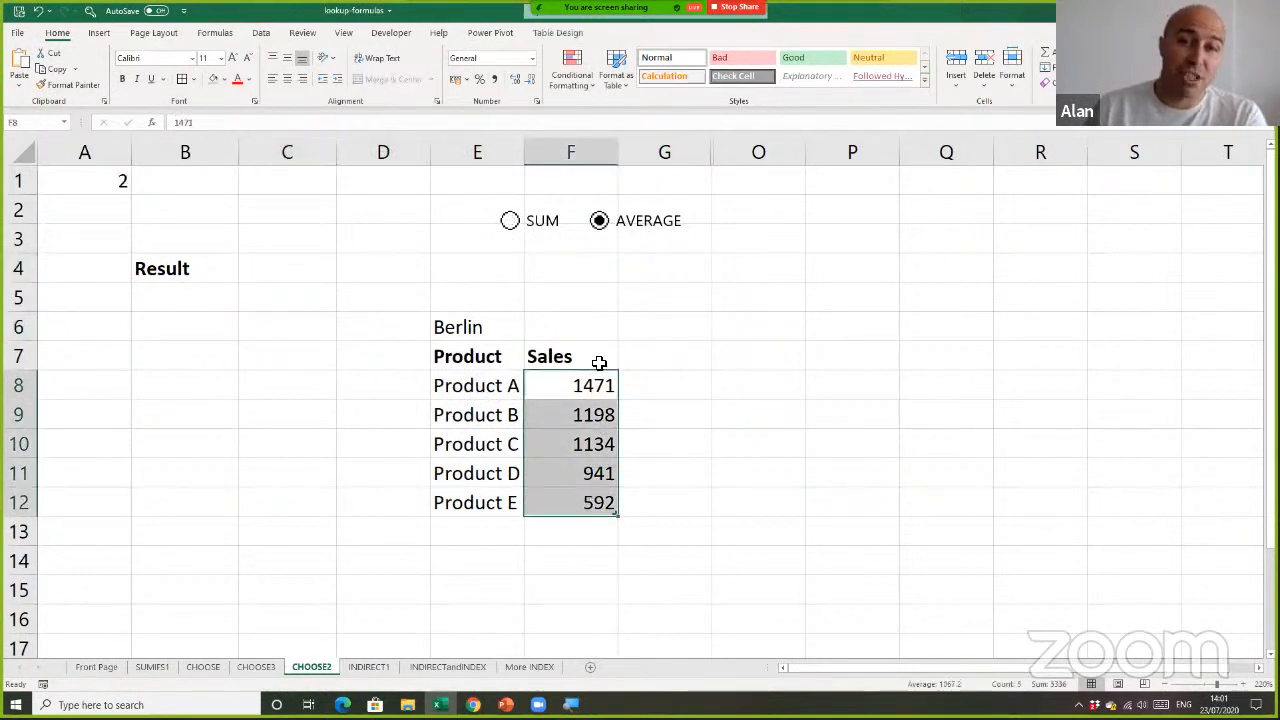
left_click_drag(592, 392, 591, 500)
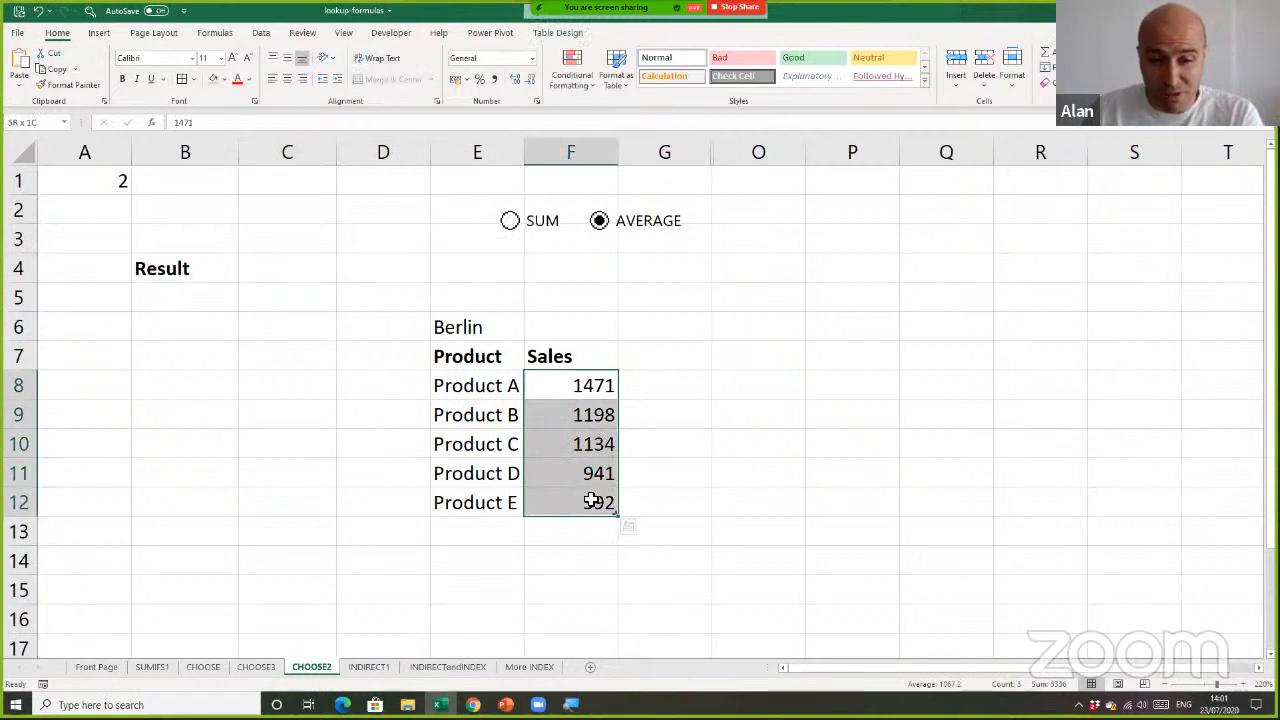
Begin a CHOOSE formula in C4 with absolute reference $A$1 as the index number, and expand the formula bar
left_click(271, 269)
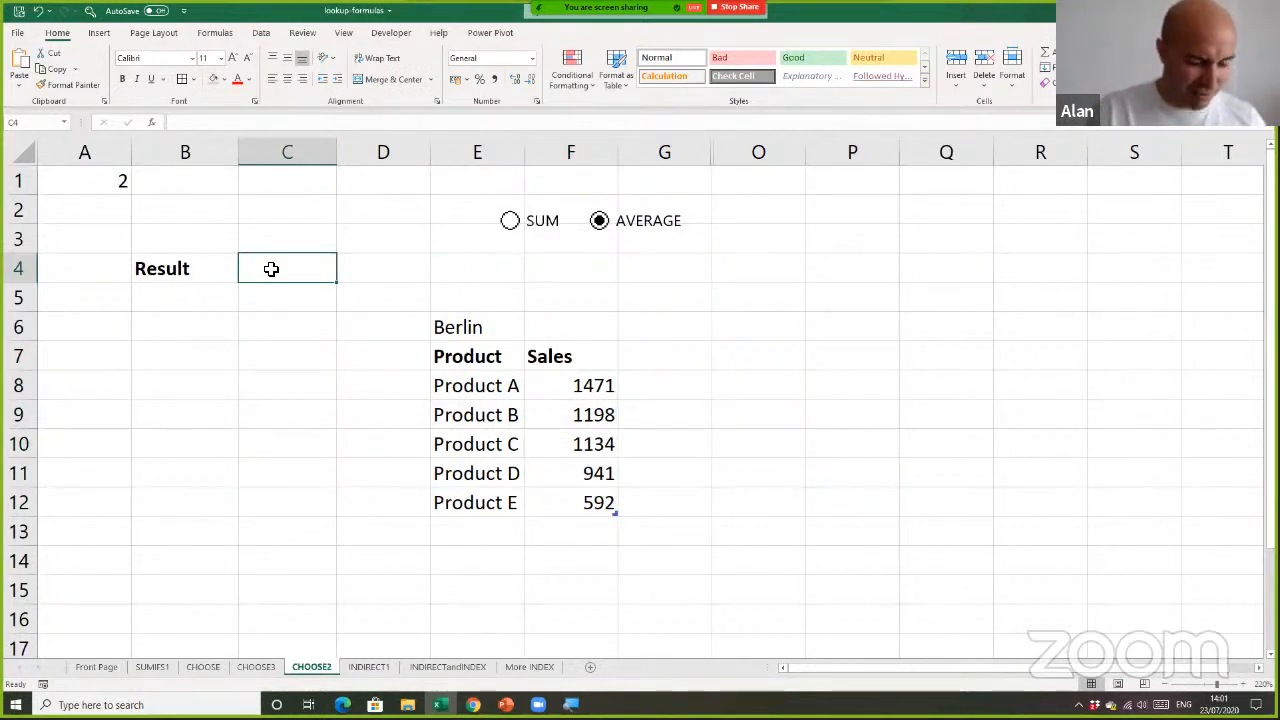
type("=")
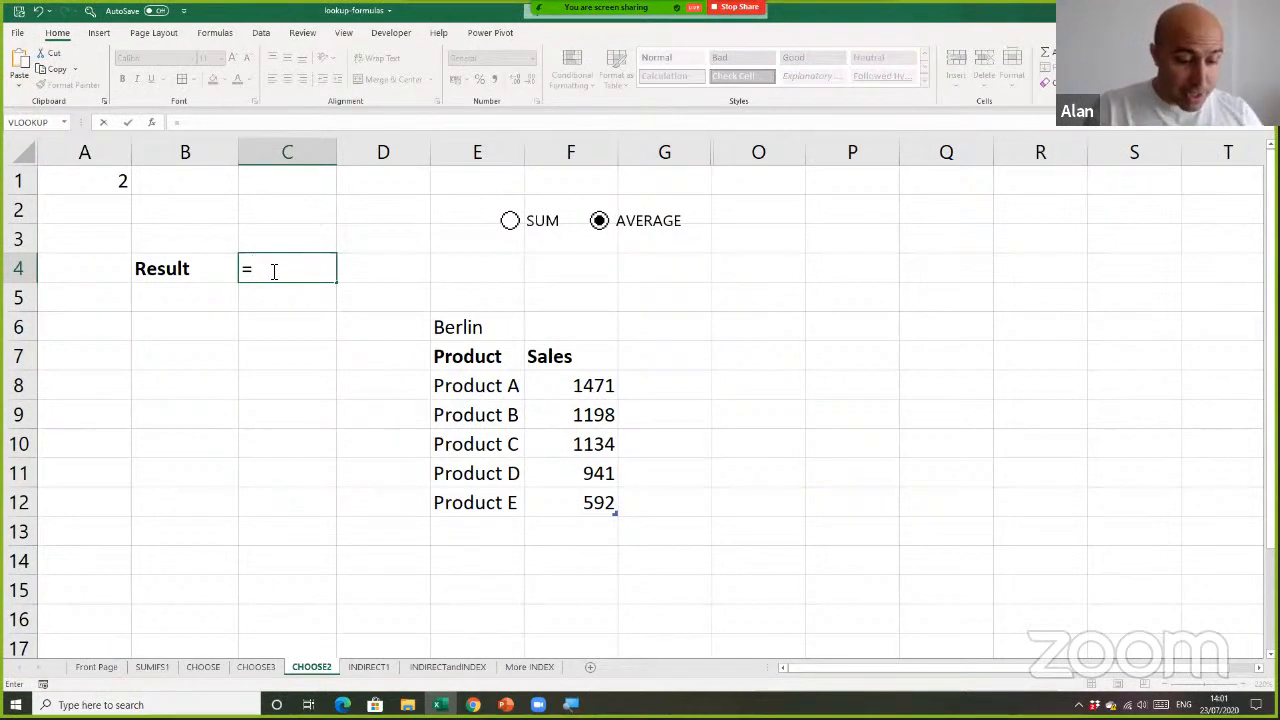
type("cho")
key("Tab")
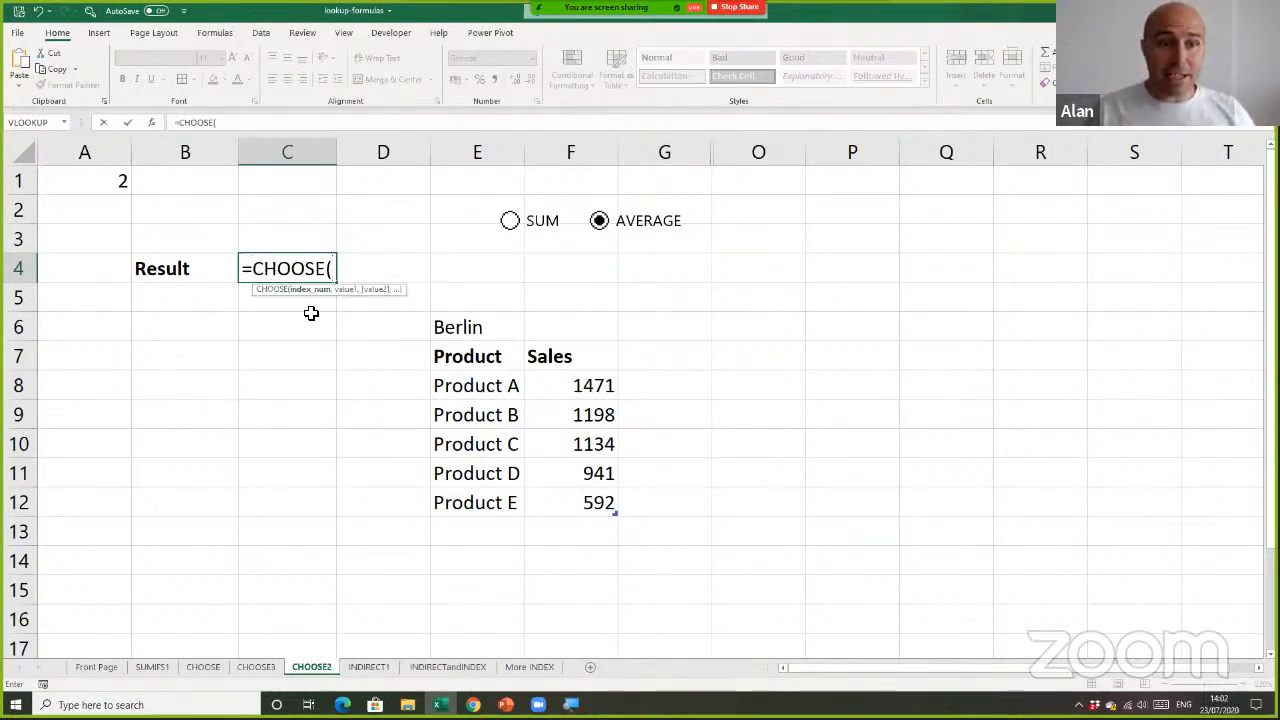
left_click(121, 188)
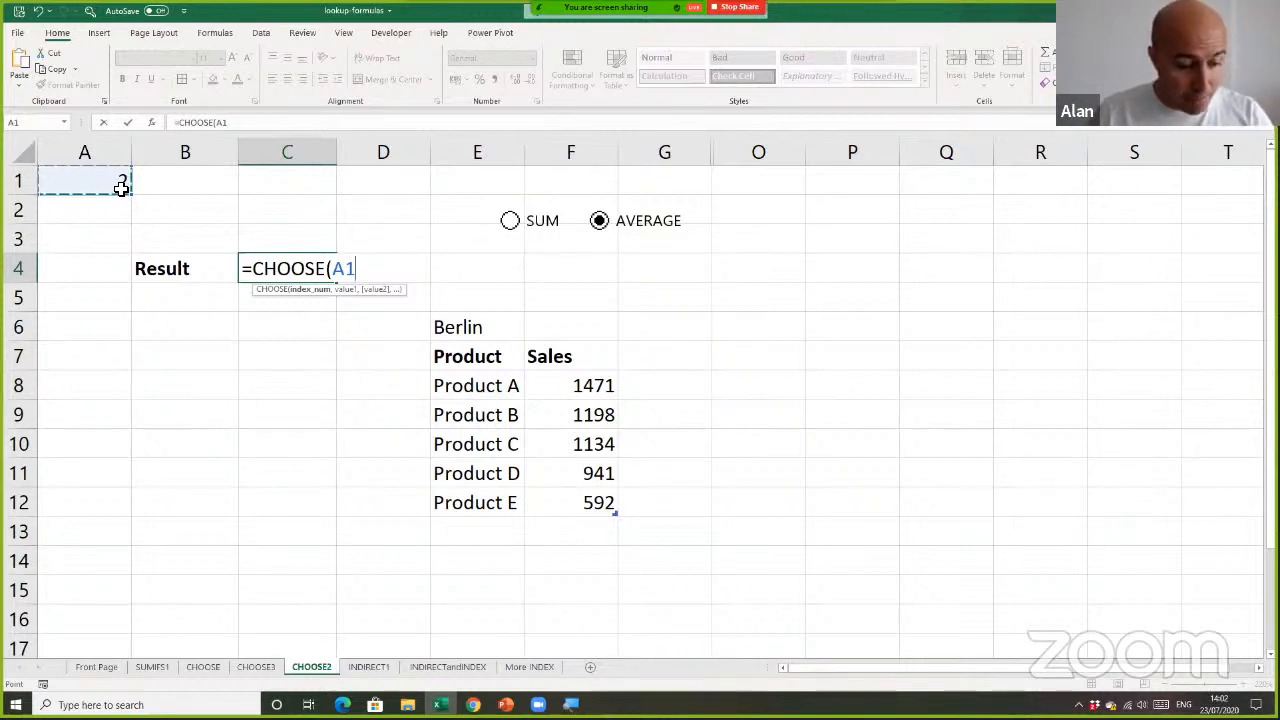
key("F4")
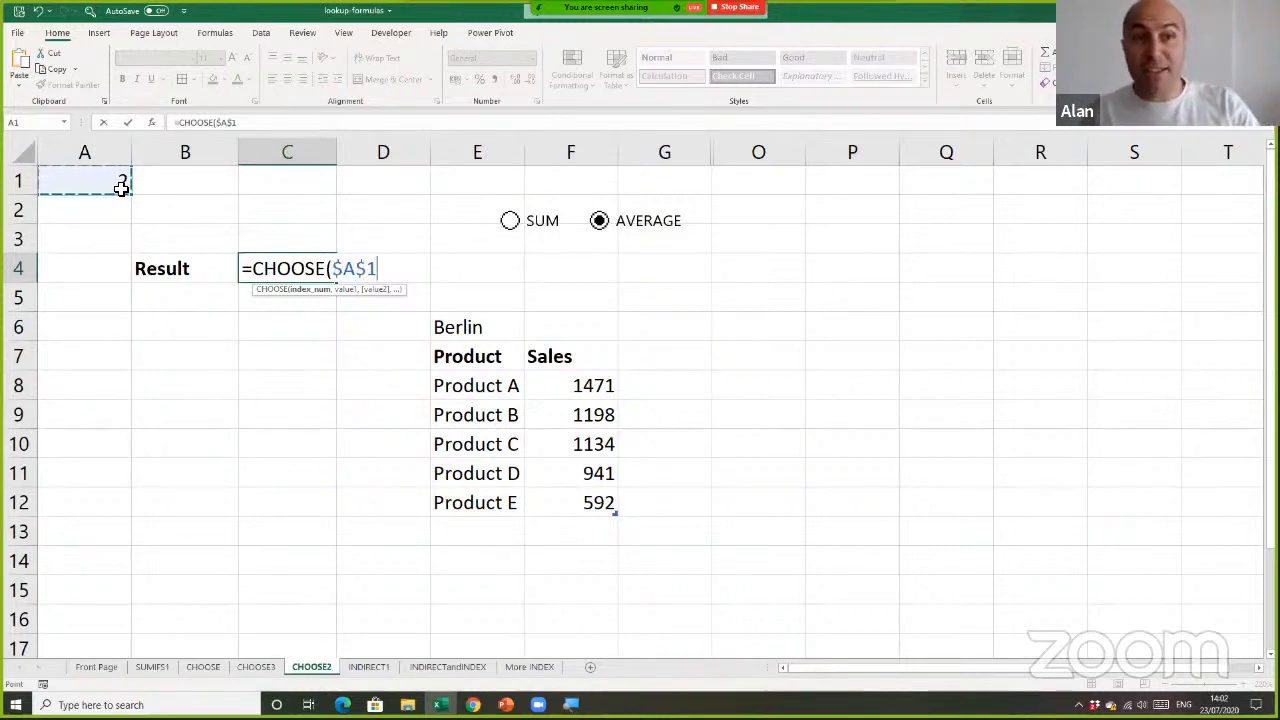
type(",")
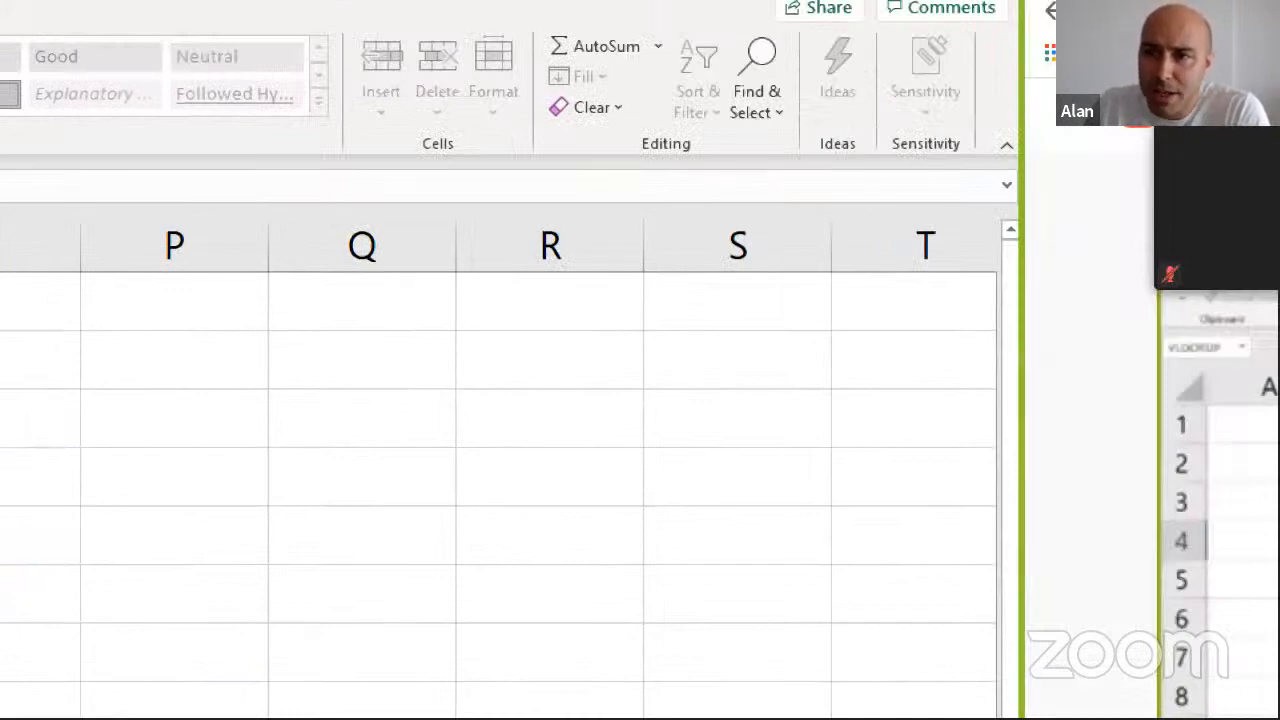
left_click(1007, 185)
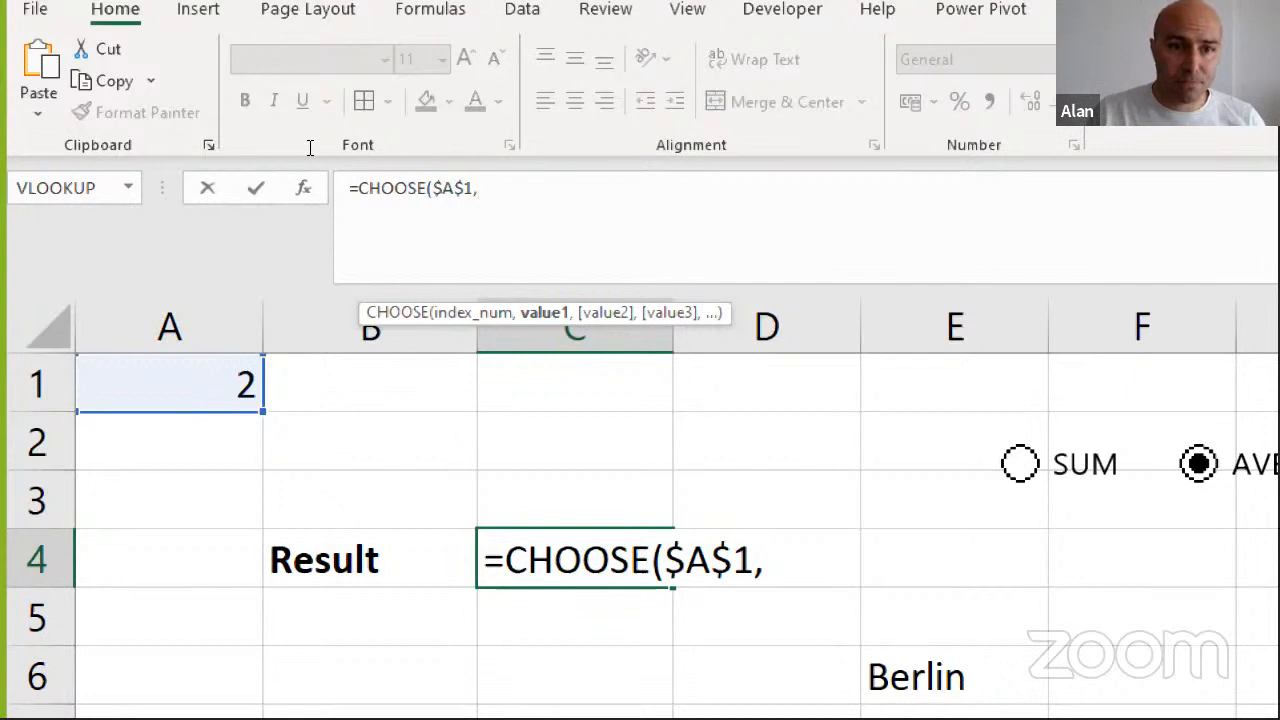
Add sum(Berlin[Sales]) on a new line as the first value of the CHOOSE formula
key("alt+Return")
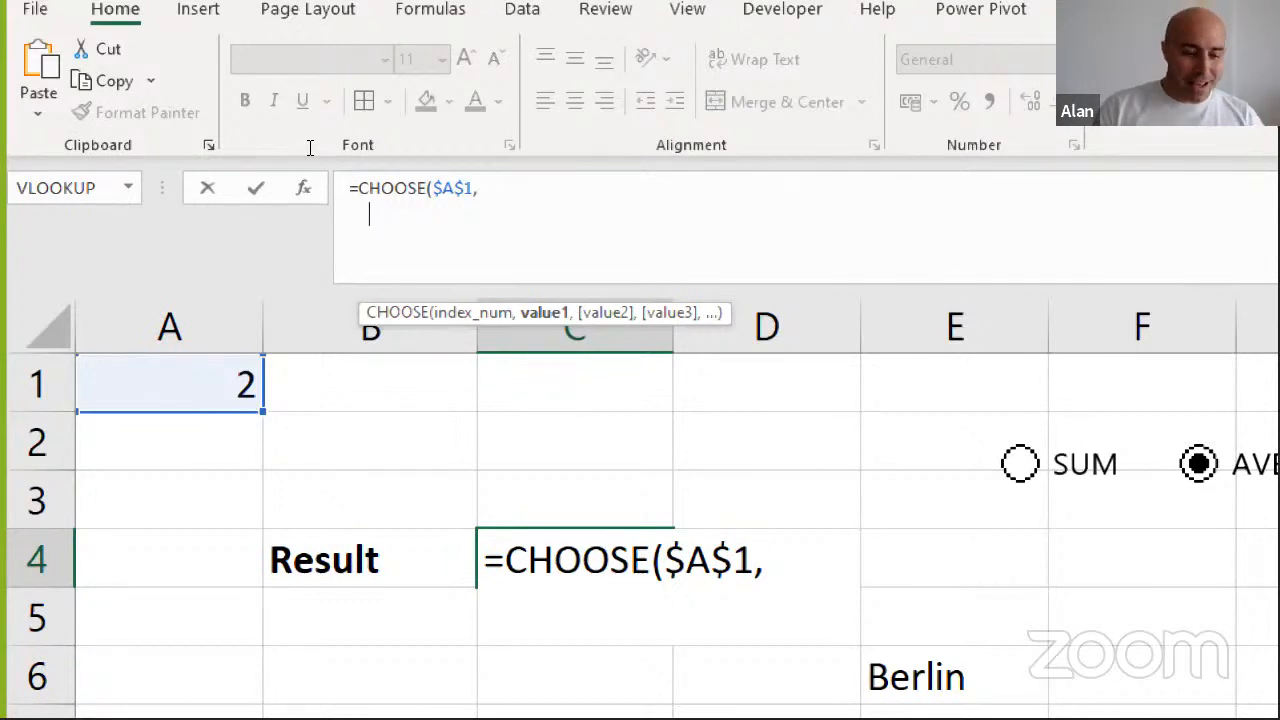
type("sum(")
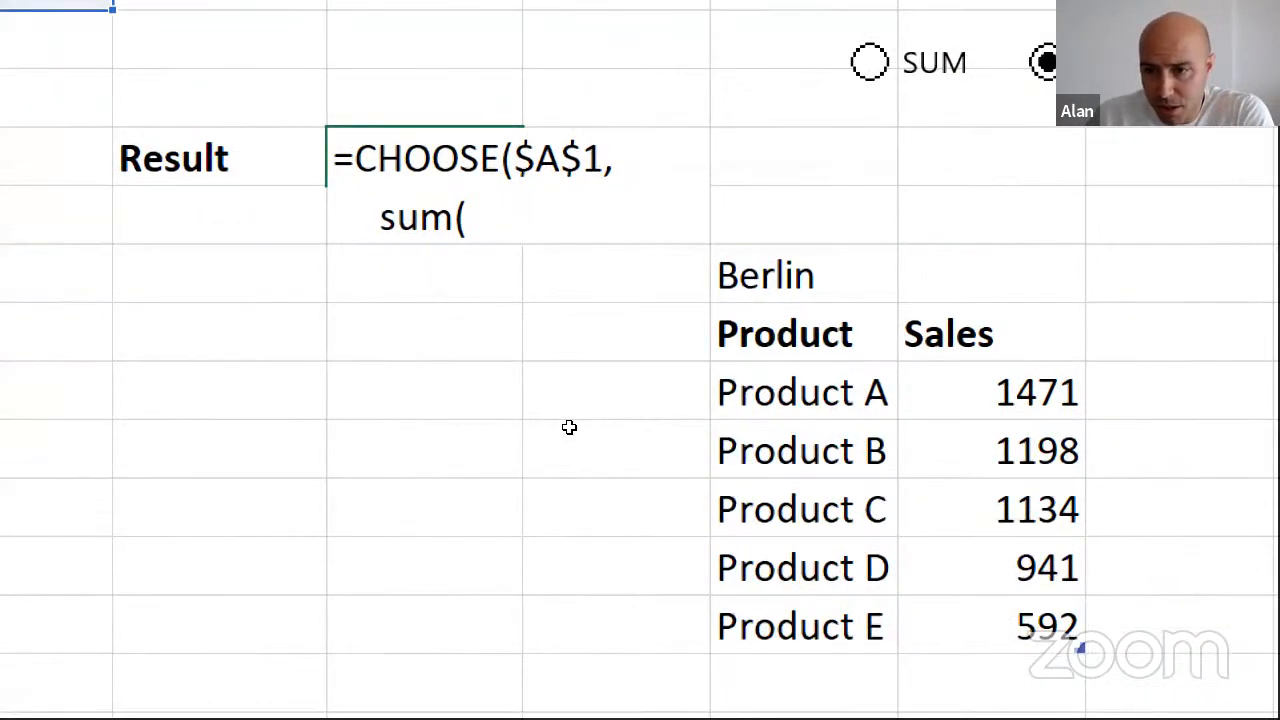
left_click_drag(1128, 477, 1128, 653)
key("shift+Down")
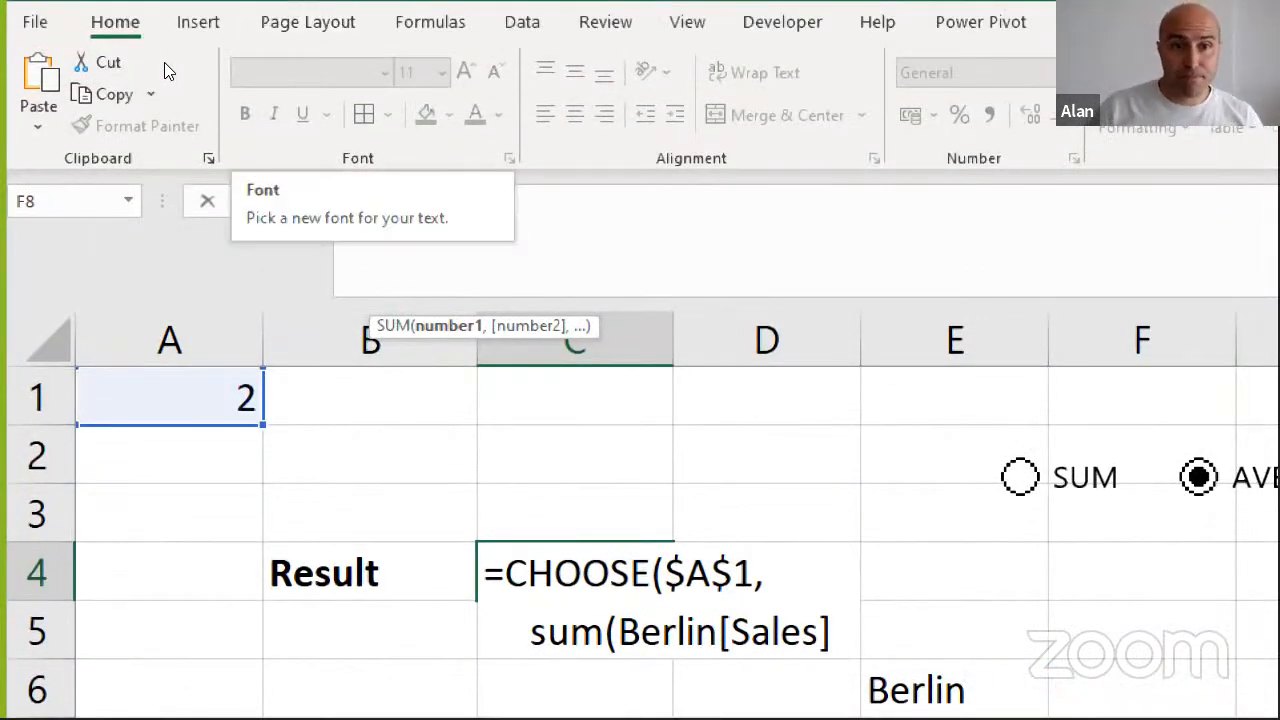
type(")")
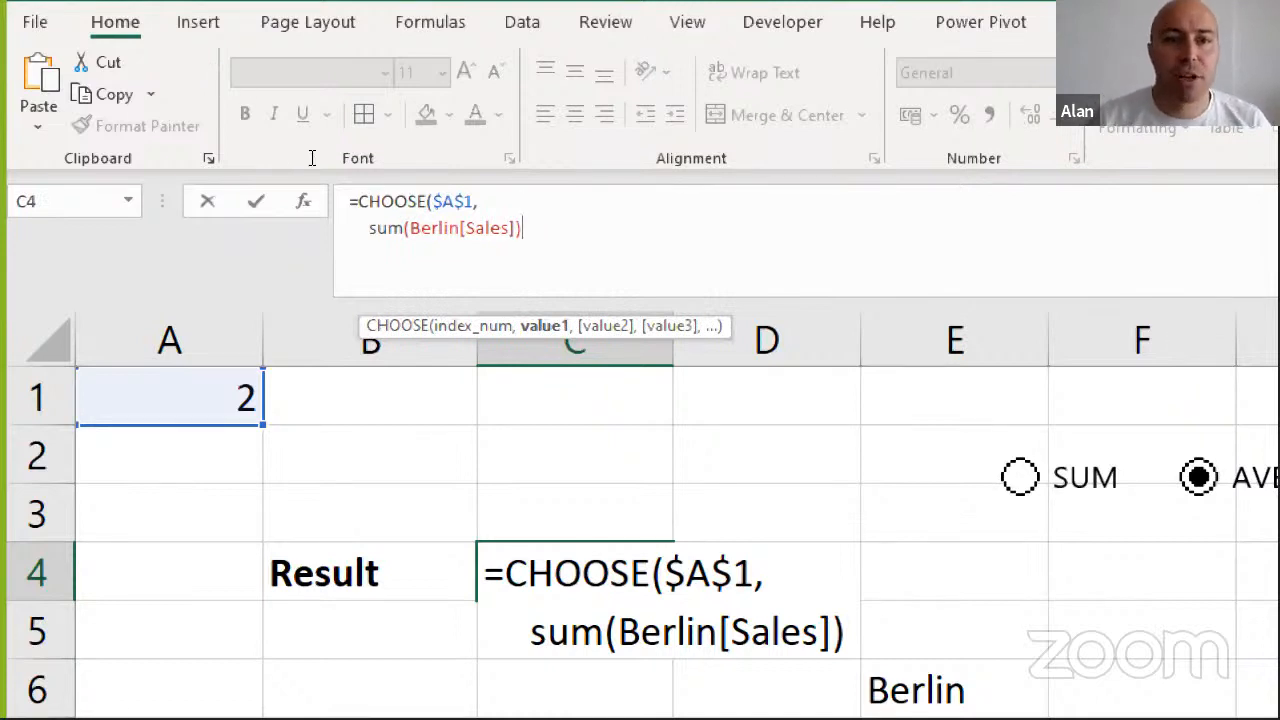
type(",")
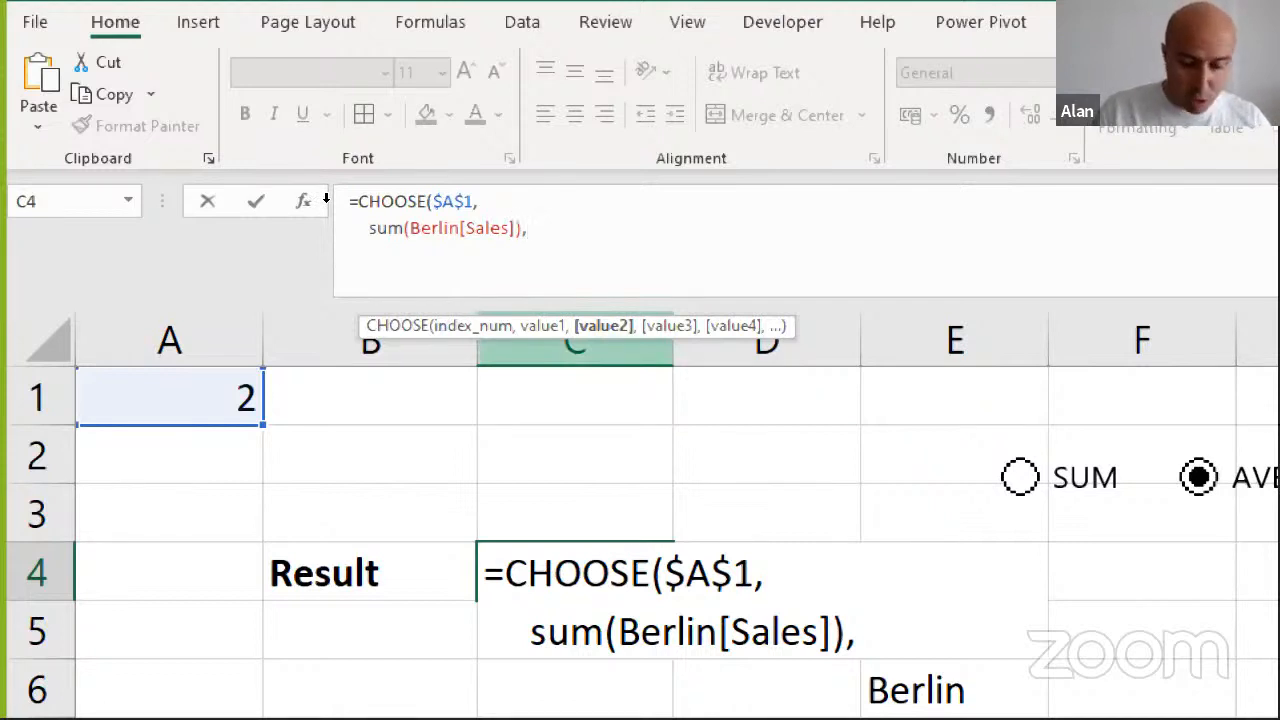
Add AVERAGE(Berlin[Sales]) on a new line as the second value, and close the CHOOSE formula on its own line
key("alt+Return")
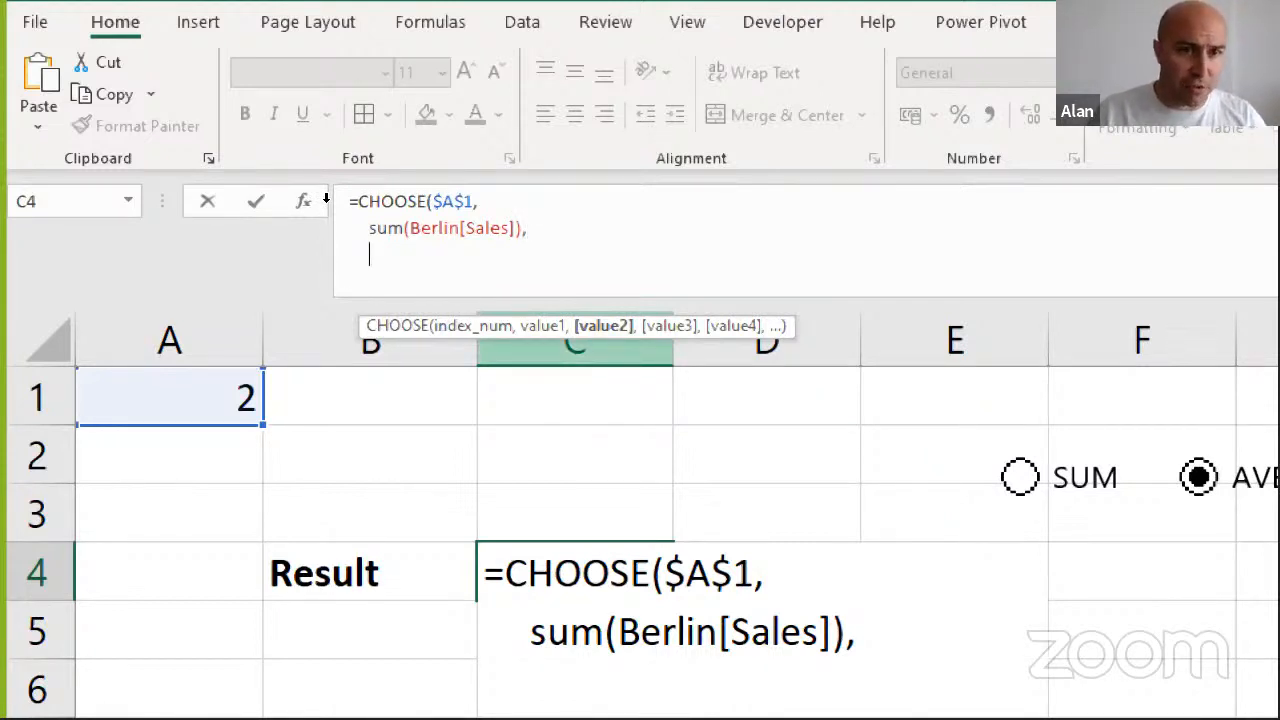
type("av")
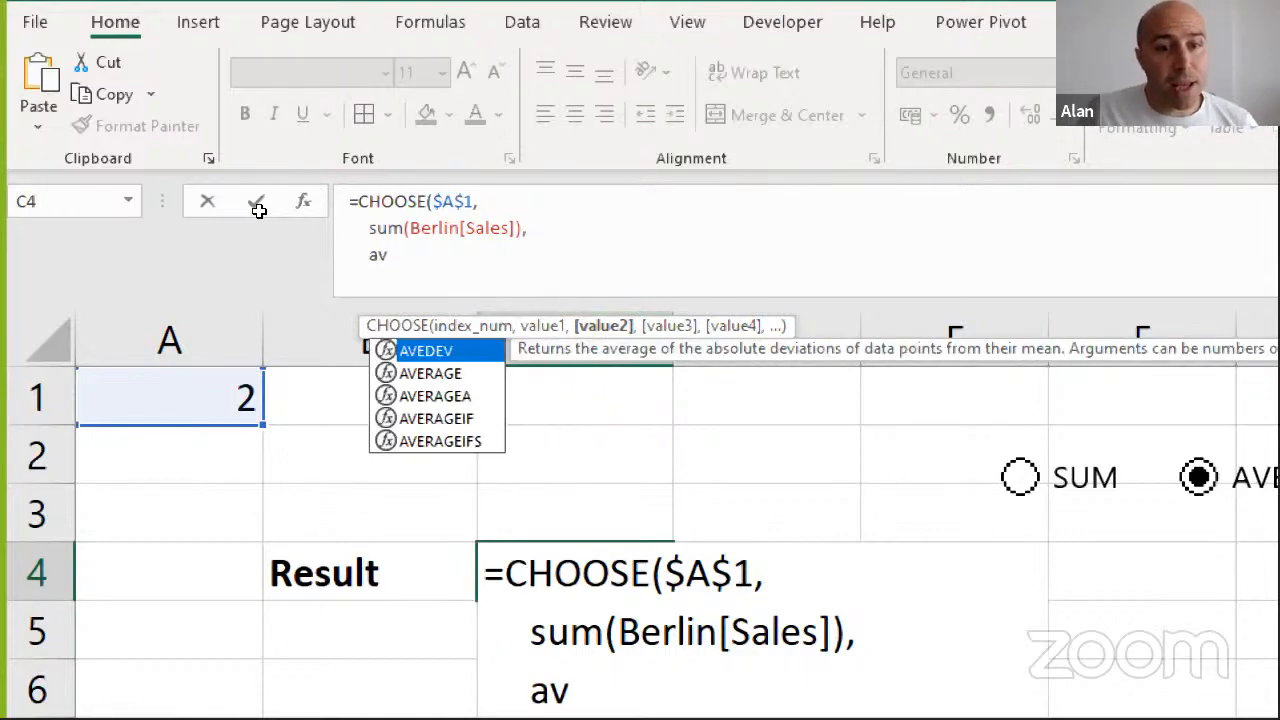
key("Down")
key("Tab")
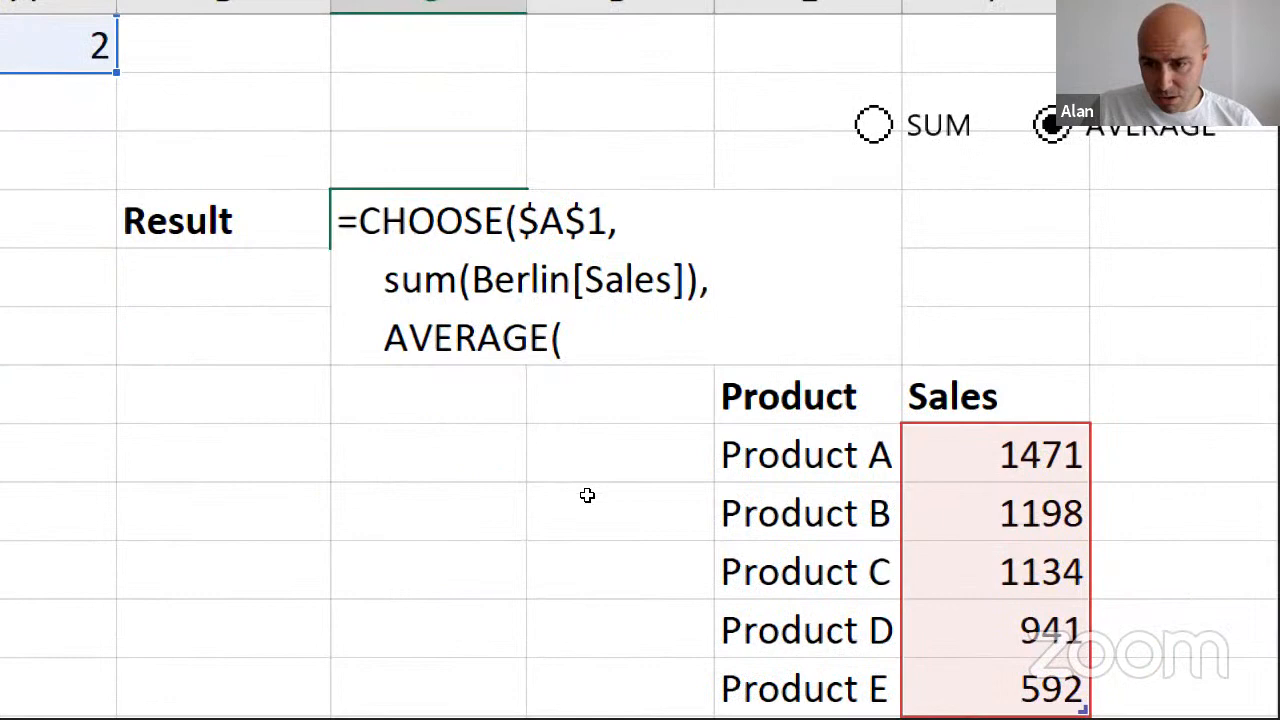
left_click_drag(995, 455, 995, 688)
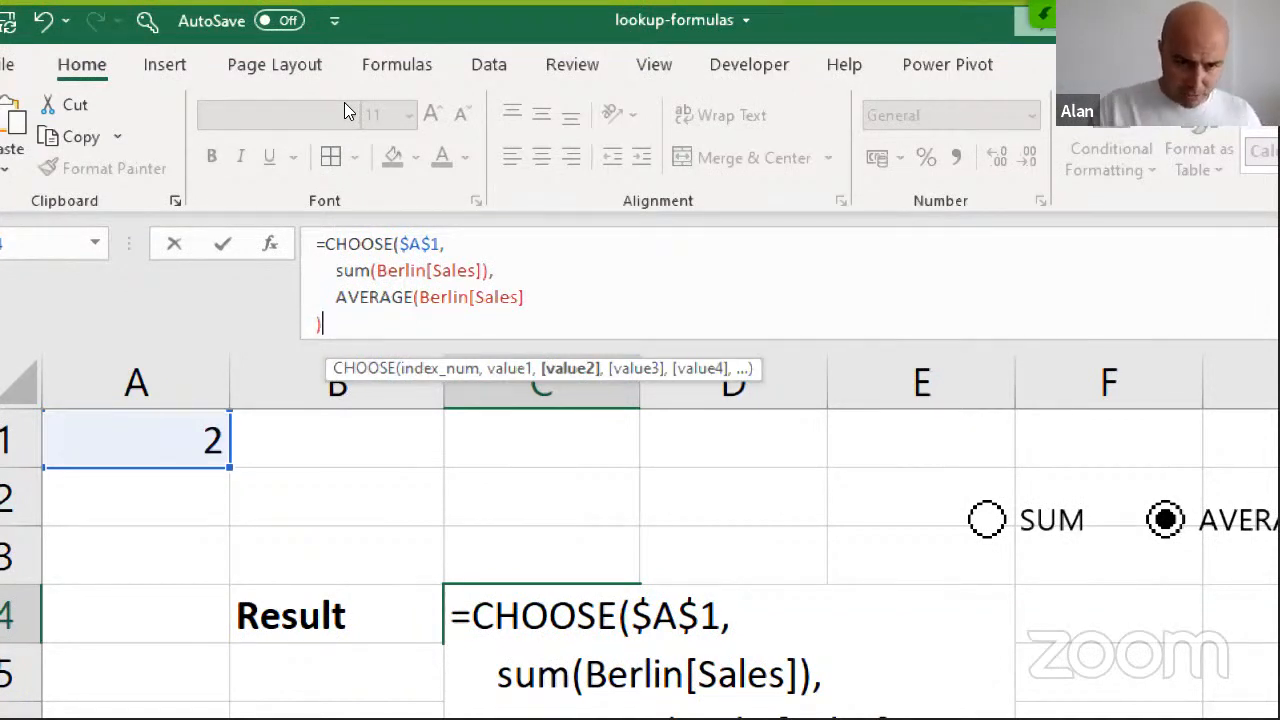
key("BackSpace")
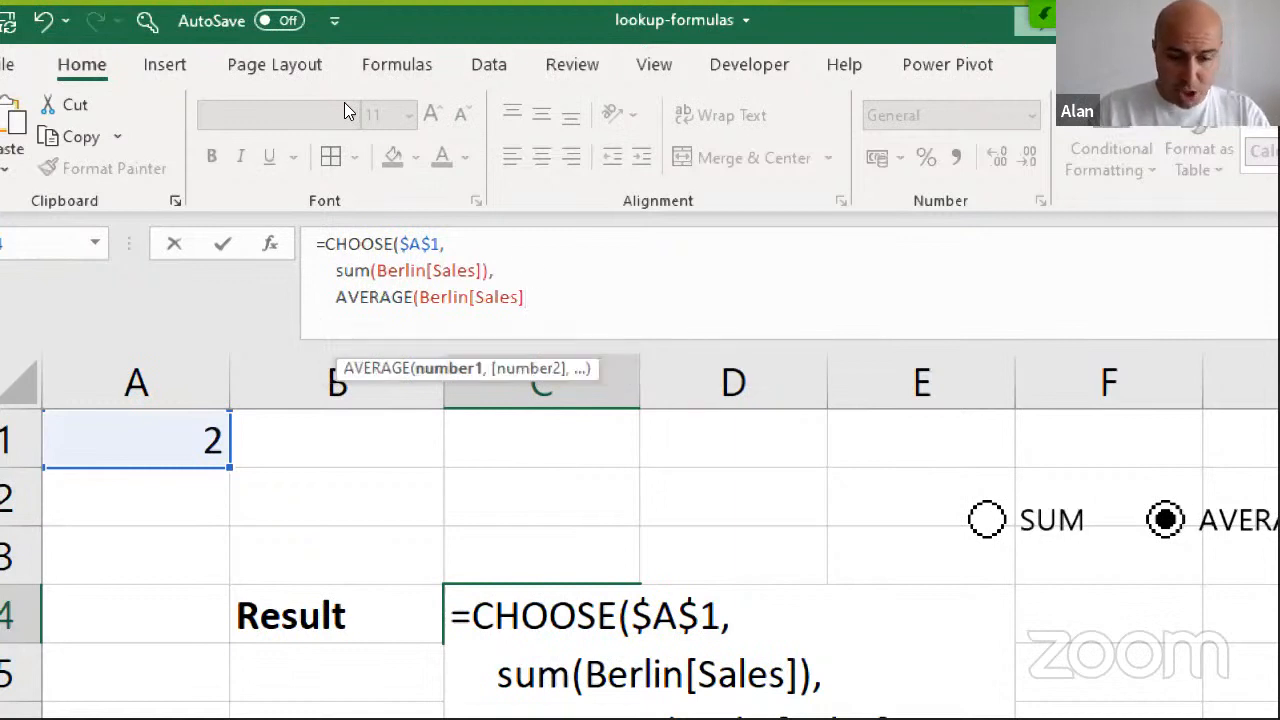
type(") ")
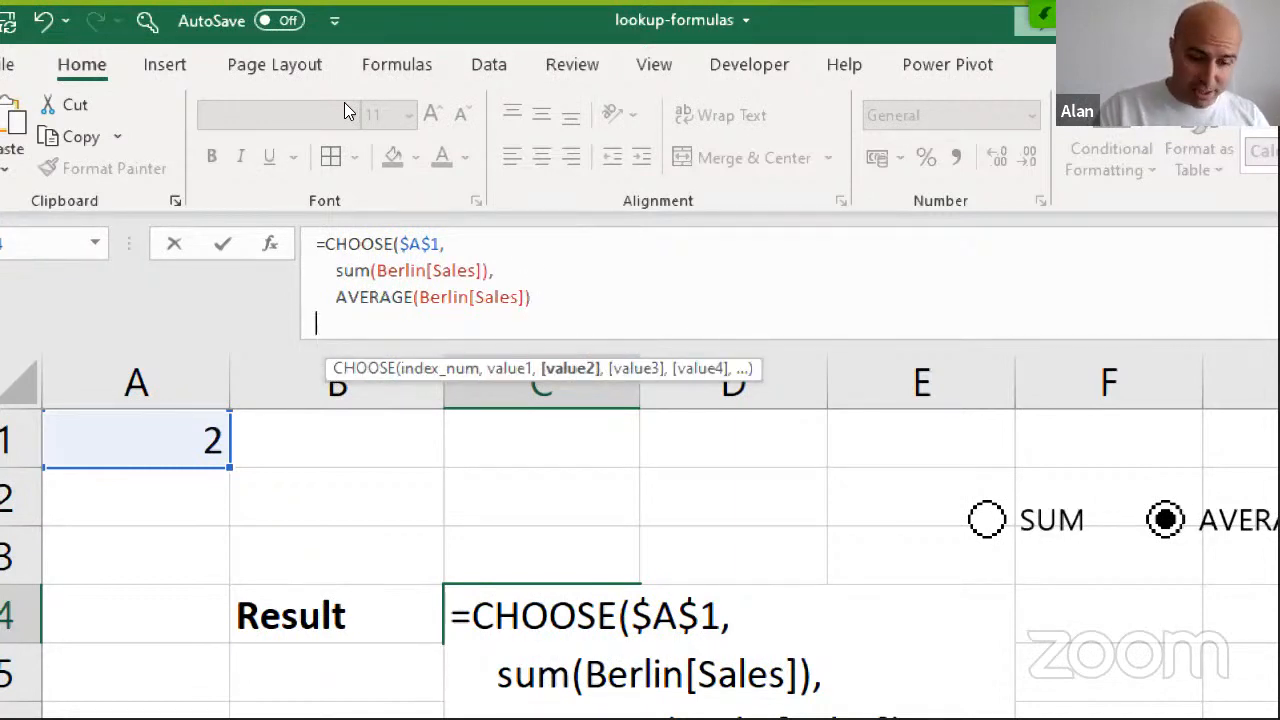
type(")")
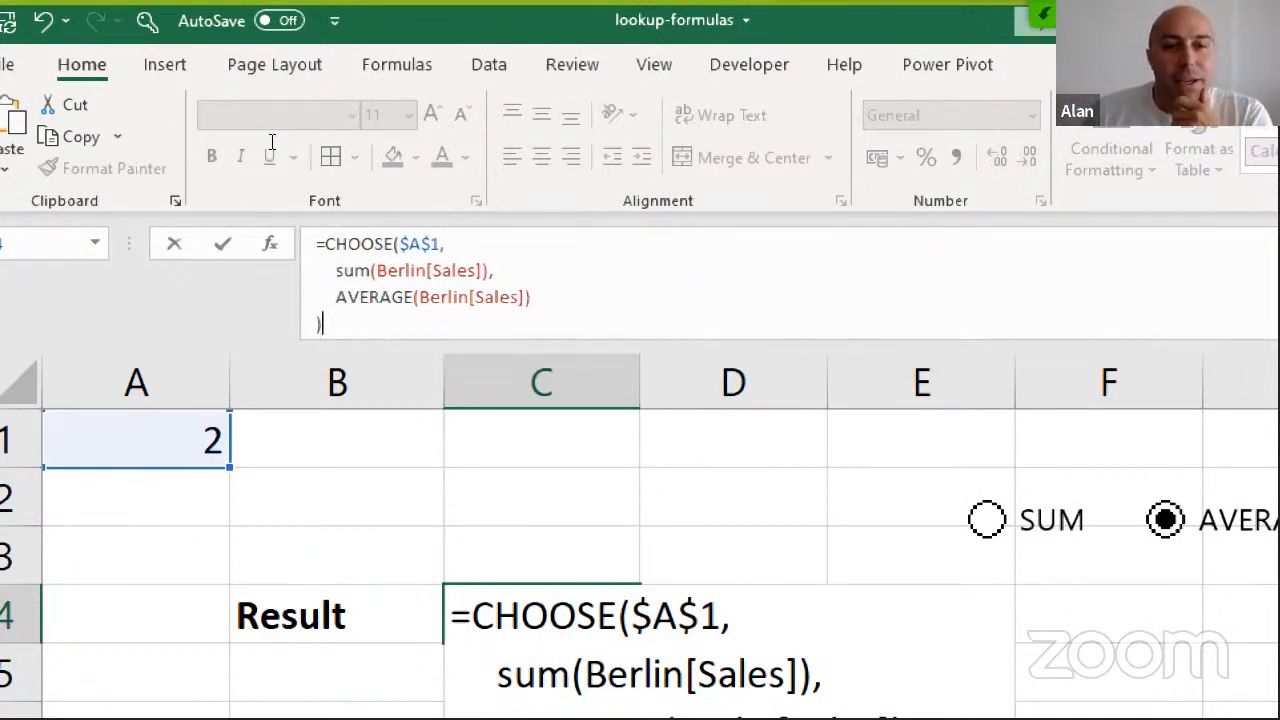
Review the SUM and AVERAGE arguments, commit the CHOOSE formula in C4, and test it with the SUM option
left_click_drag(337, 271, 469, 271)
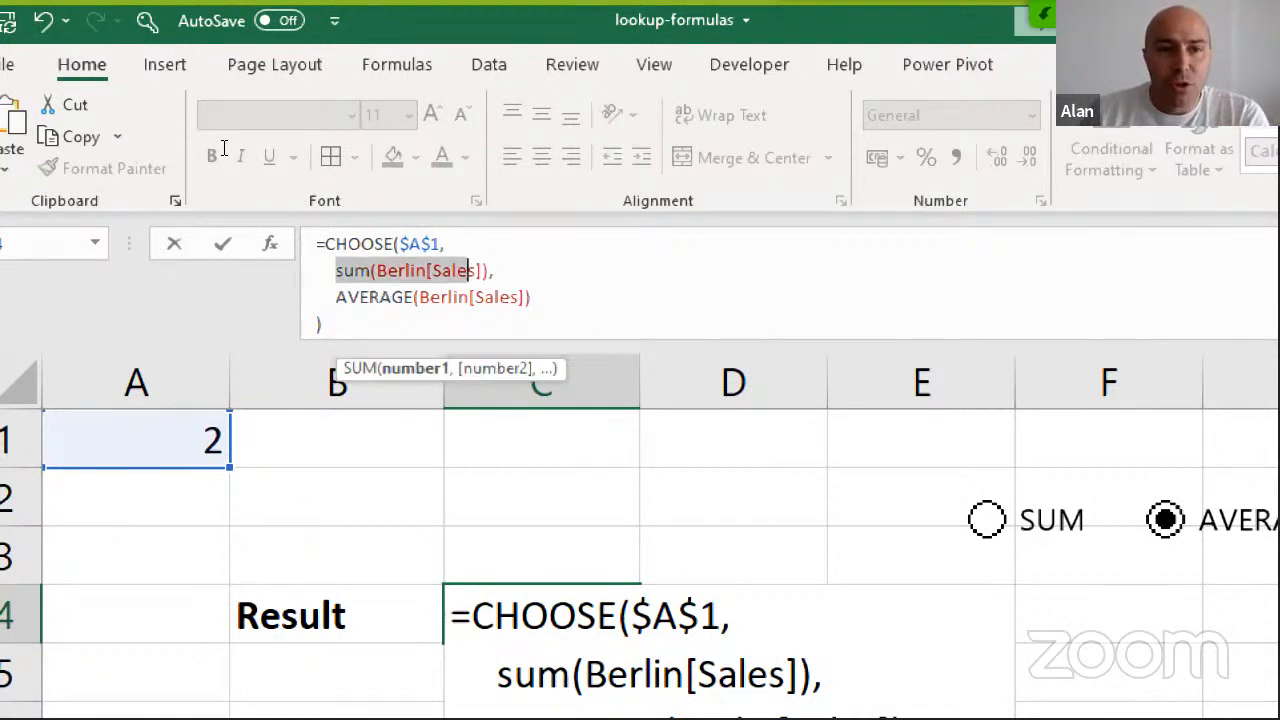
left_click_drag(405, 297, 455, 297)
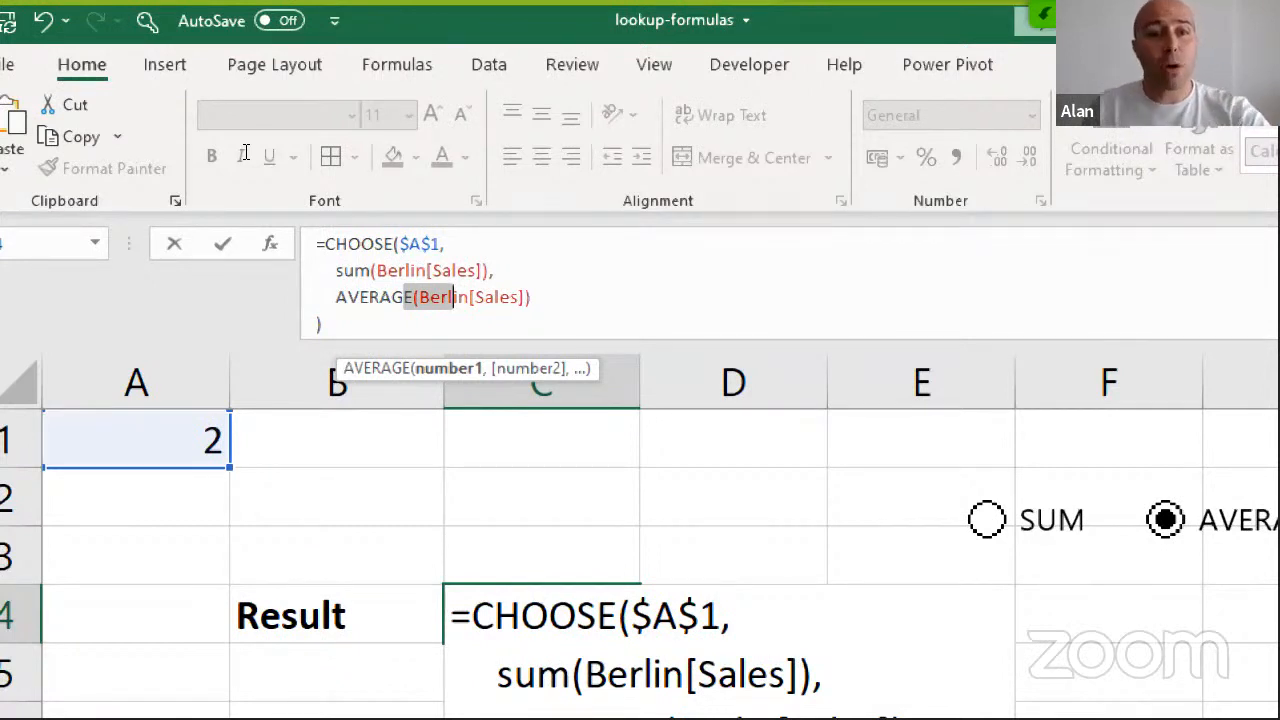
left_click_drag(391, 297, 469, 297)
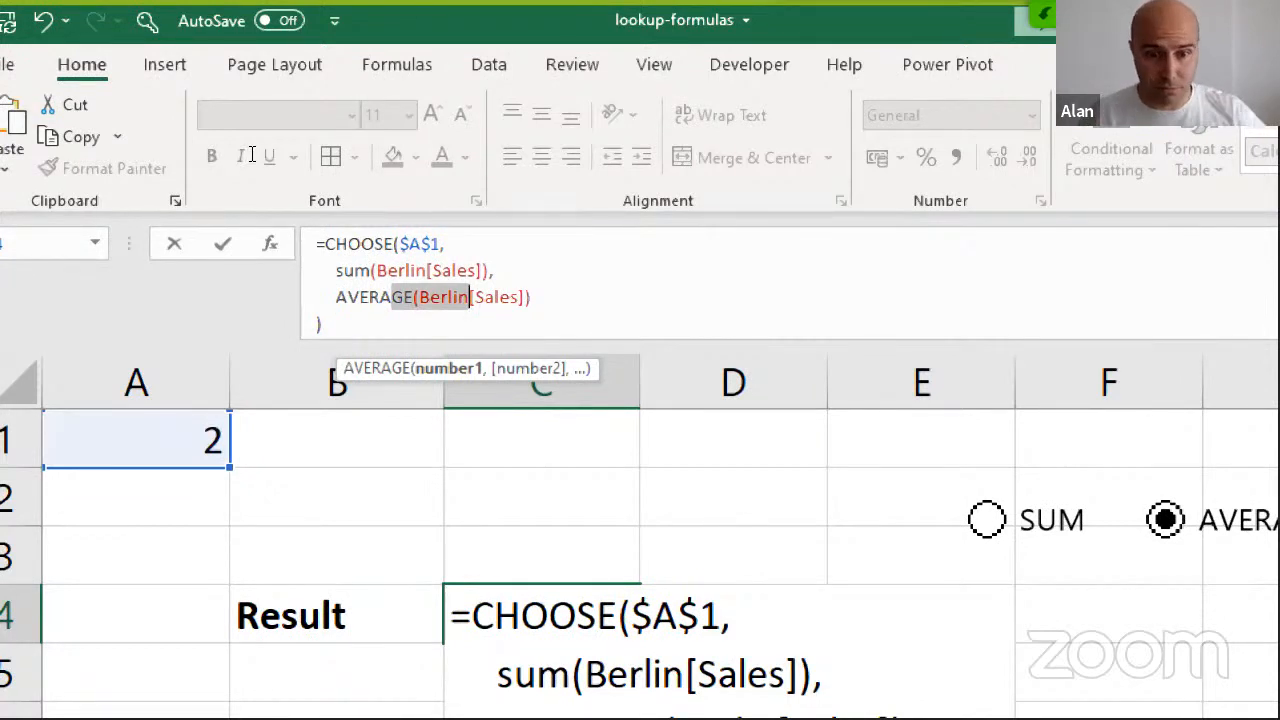
key("Down")
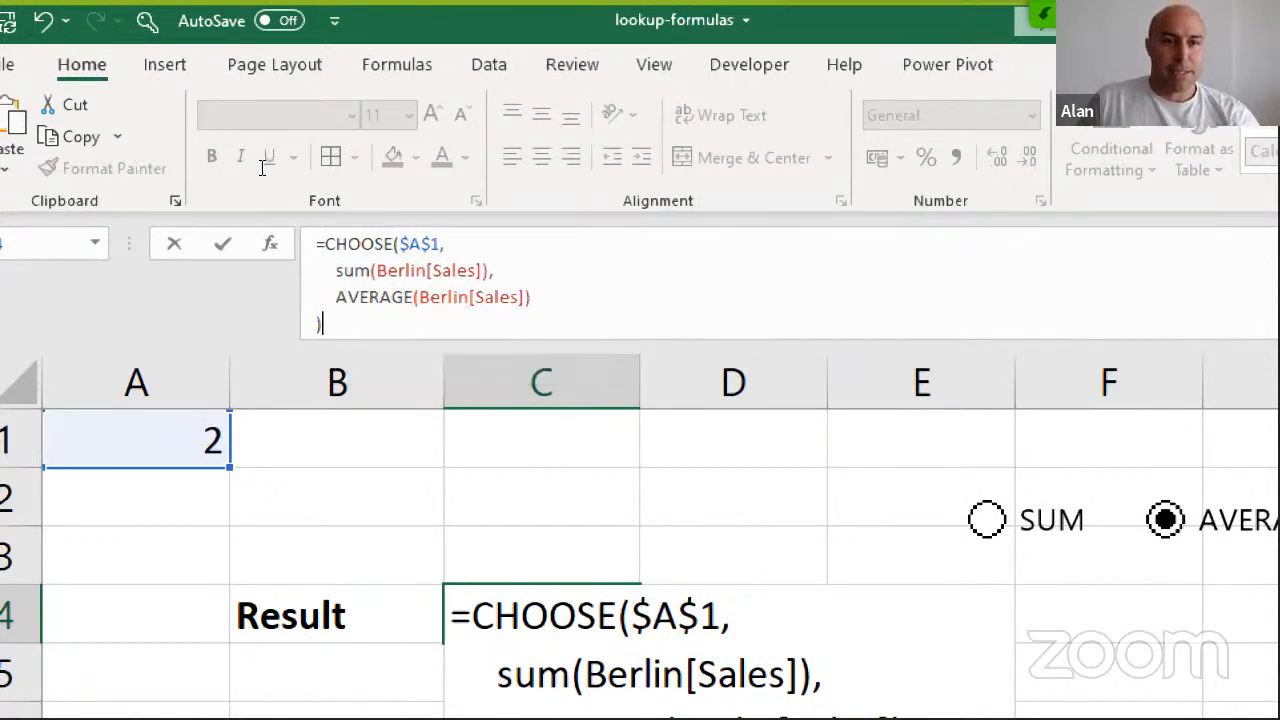
key("Return")
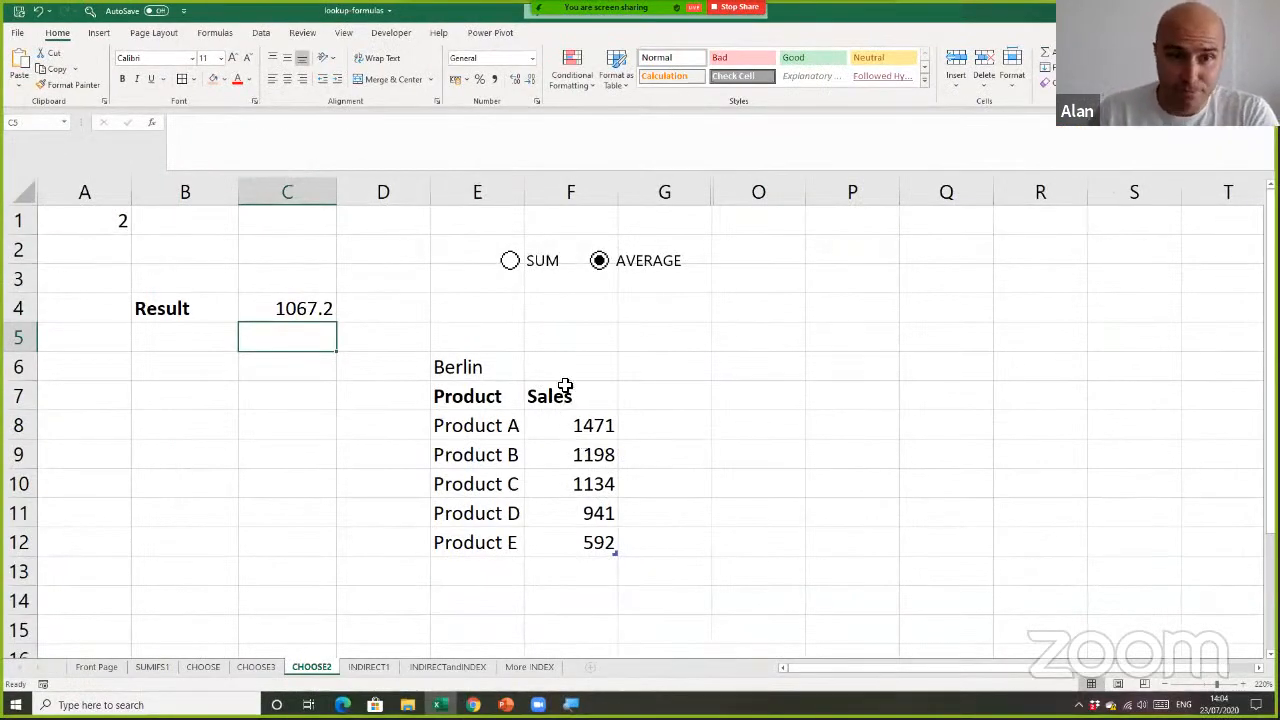
left_click(510, 260)
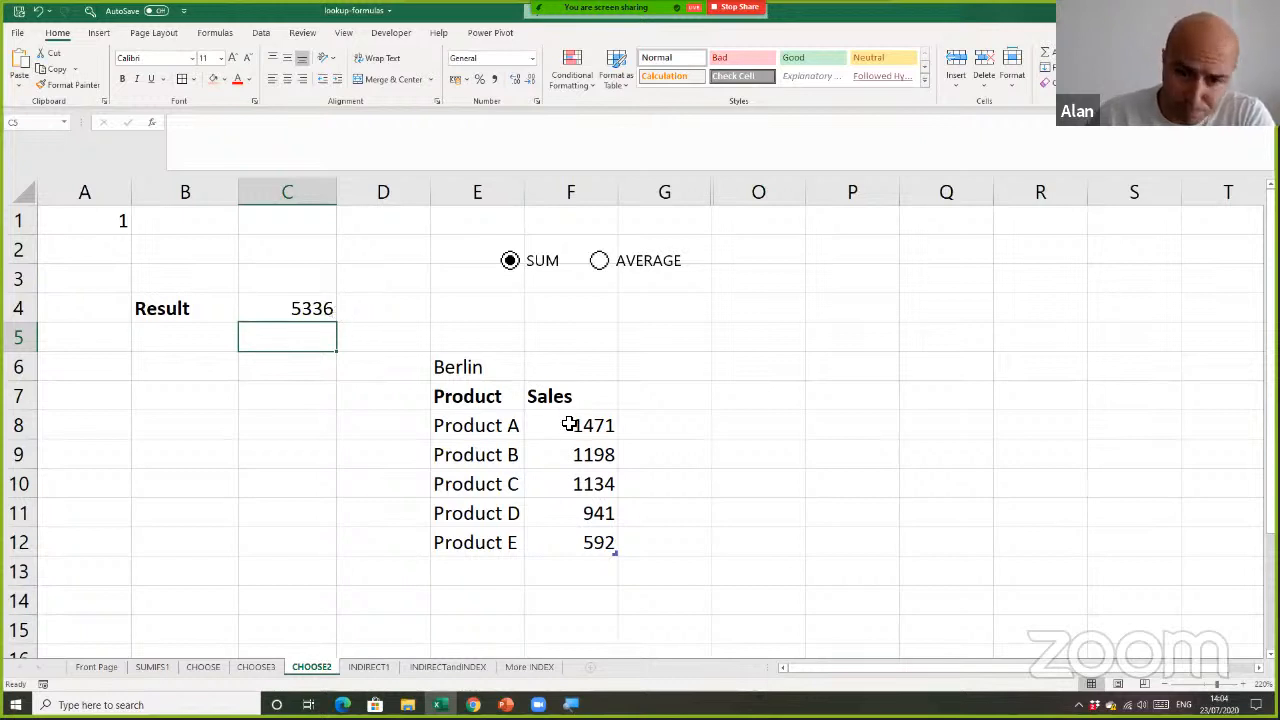
Switch the option to AVERAGE, and enter =sum(Berlin[Sales]) in O5 as a comparison value
left_click(598, 260)
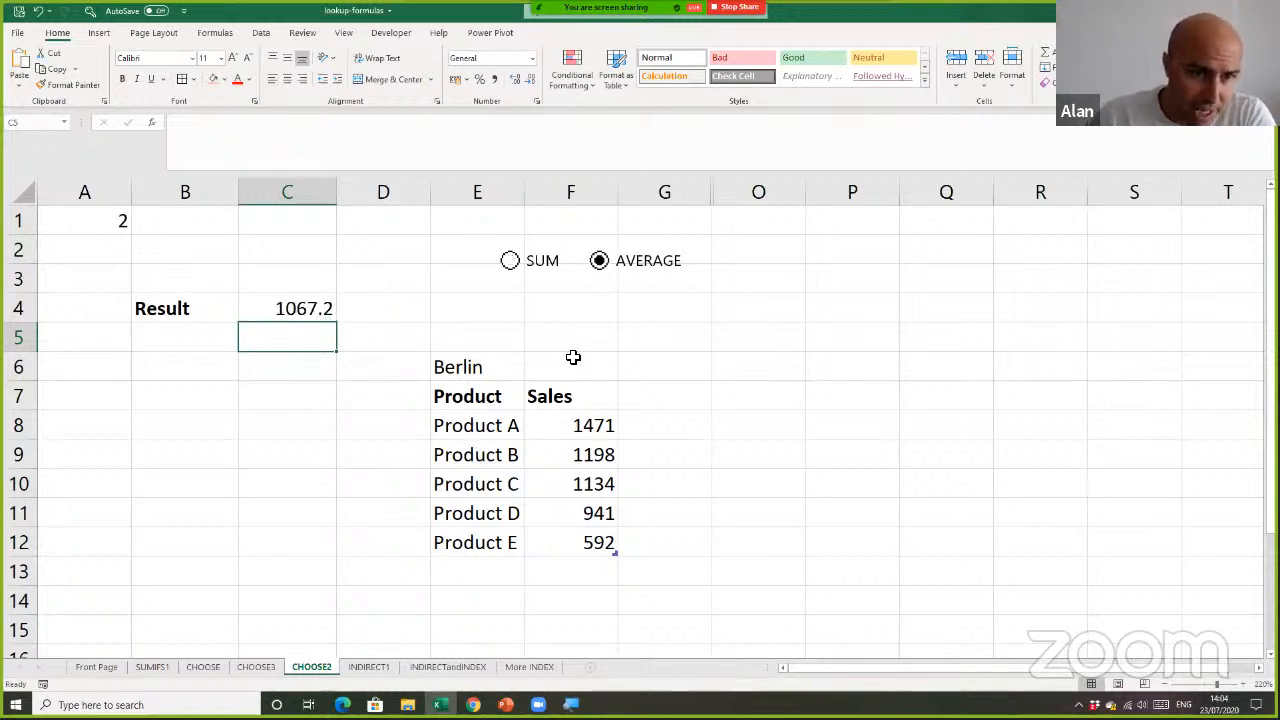
left_click(721, 343)
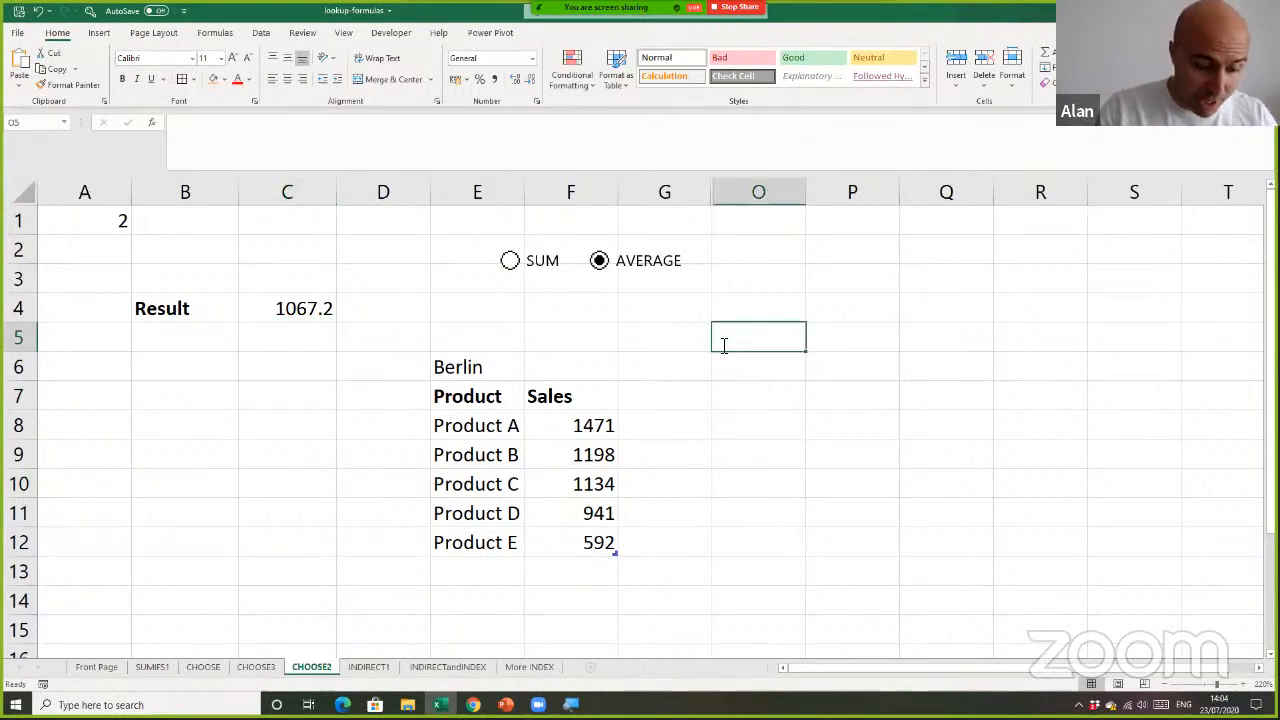
type("=sum(")
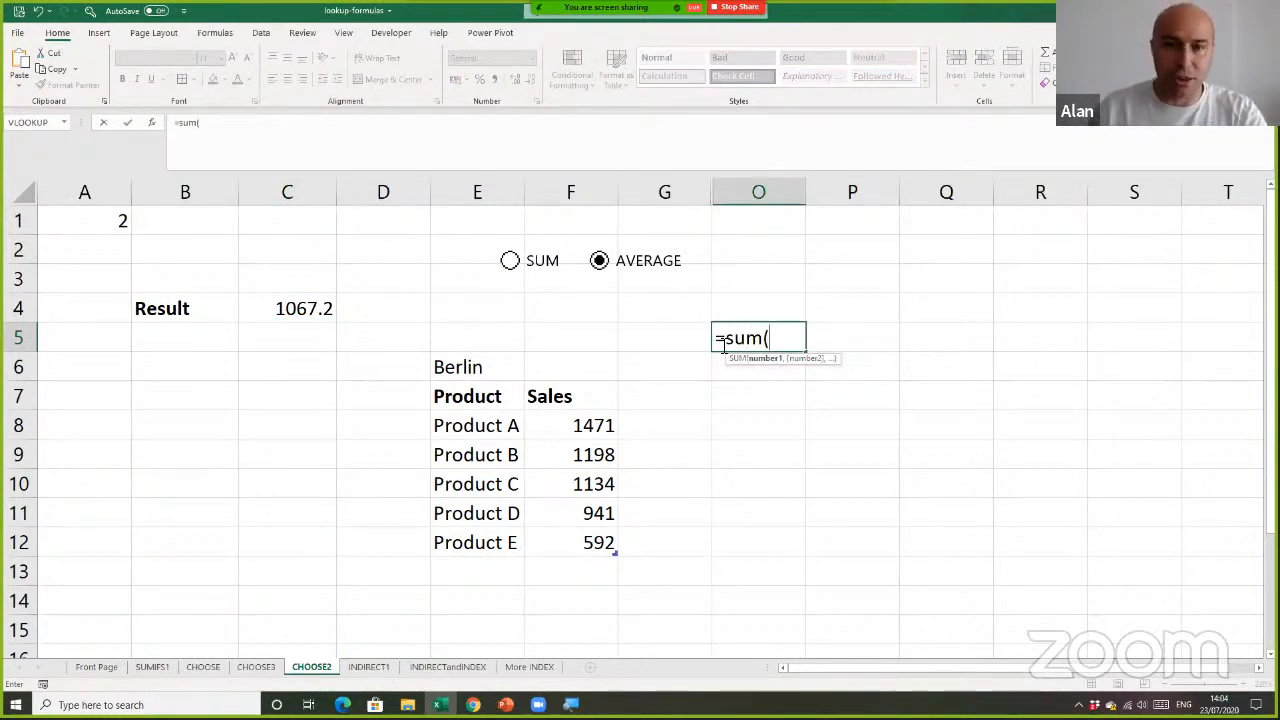
left_click_drag(603, 424, 607, 535)
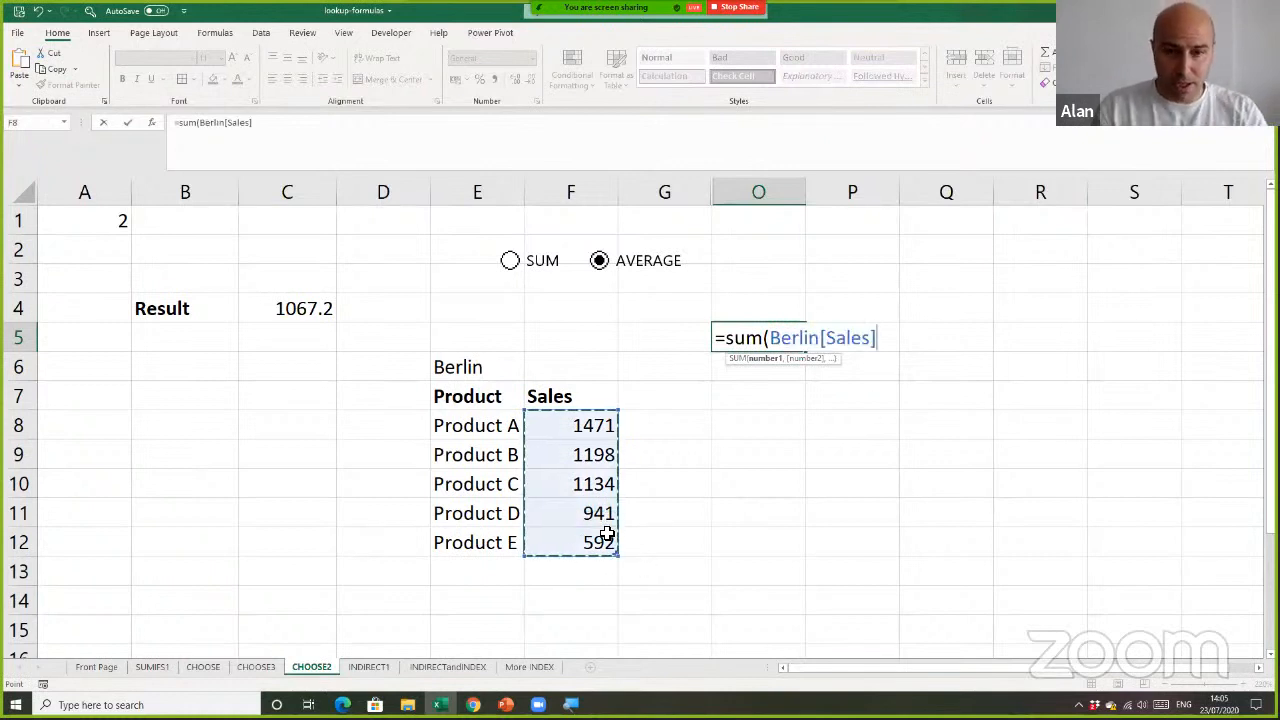
type(")")
key("Return")
Enter =AVERAGE(Berlin[Sales]) in O6 as a second comparison value
type("=ave")
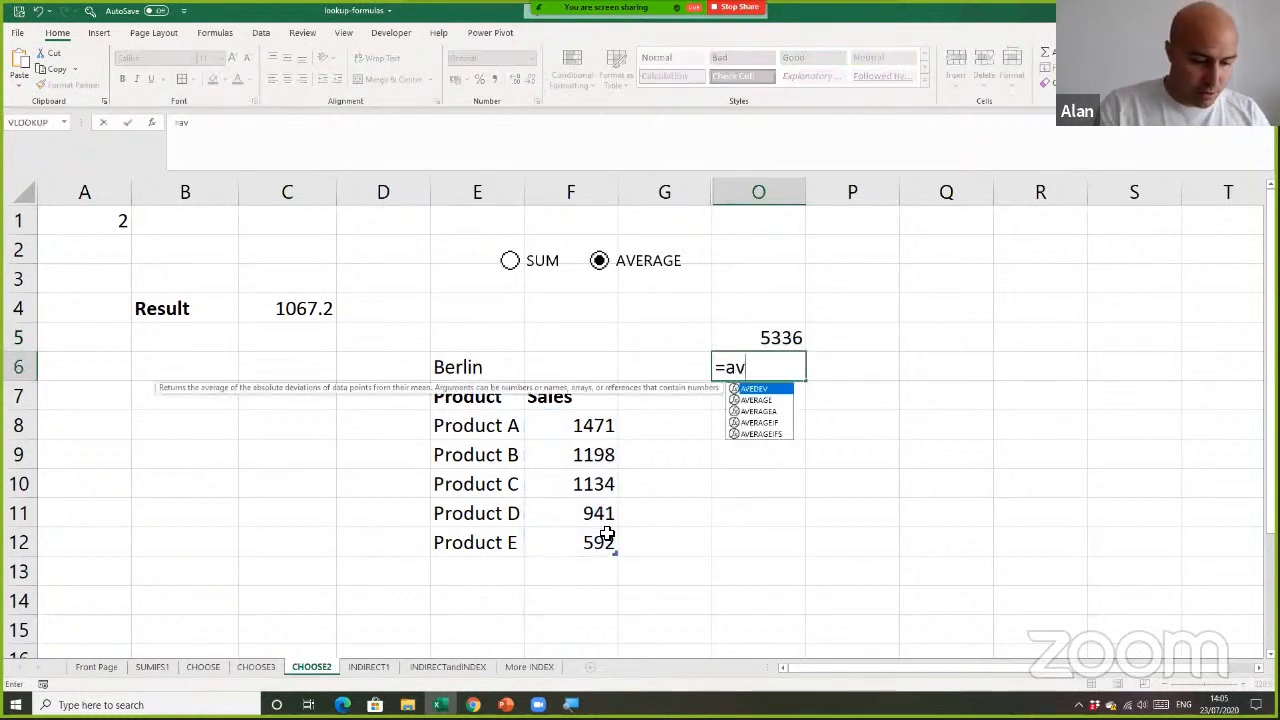
double_click(756, 400)
left_click_drag(600, 425, 606, 538)
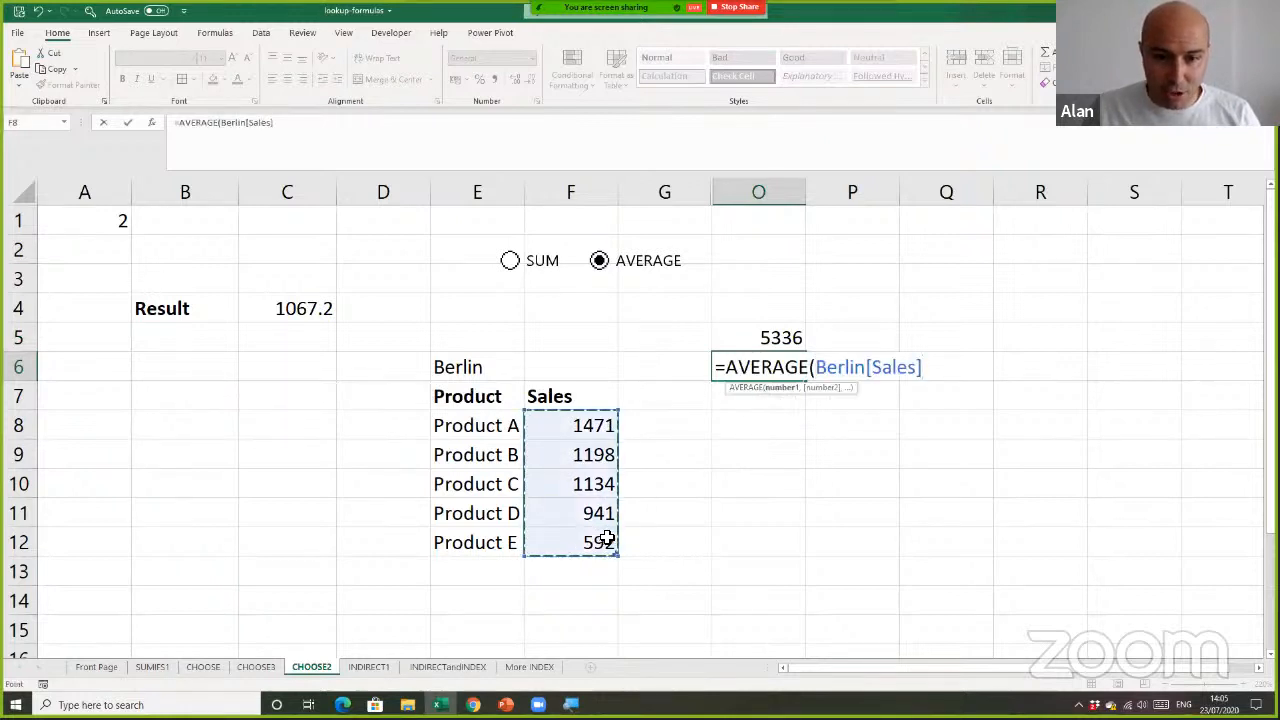
type(")")
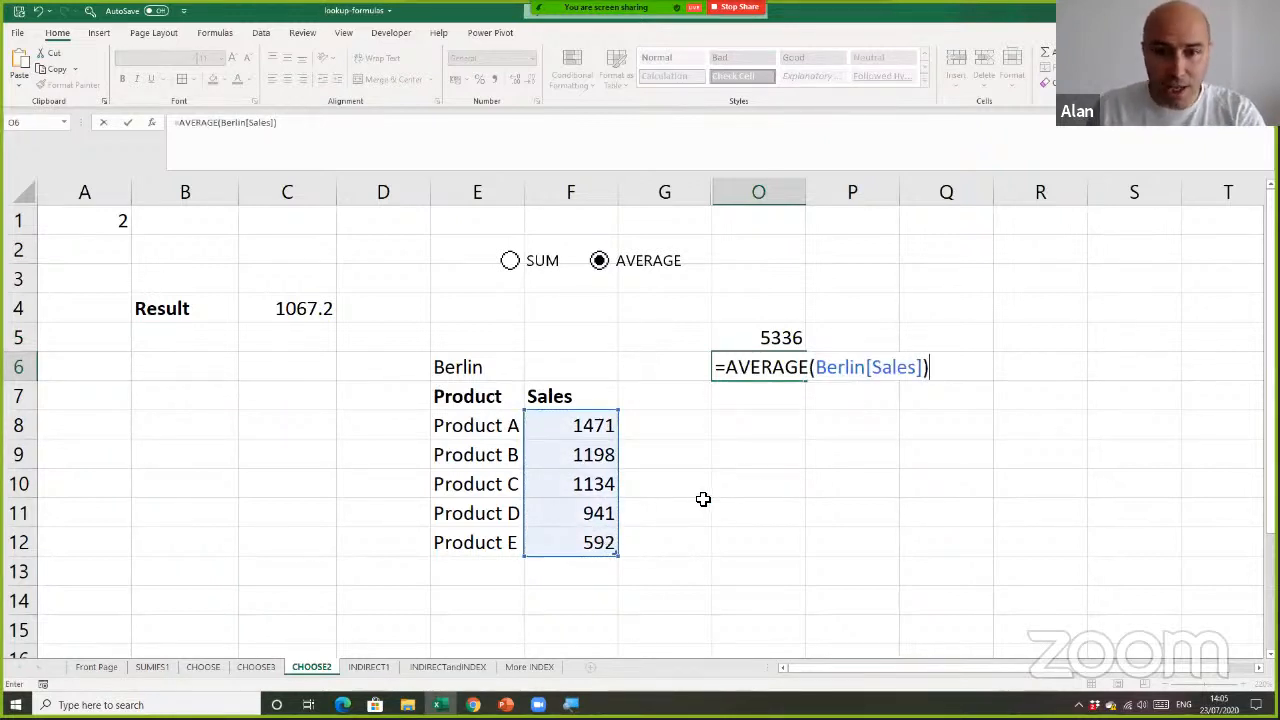
key("Return")
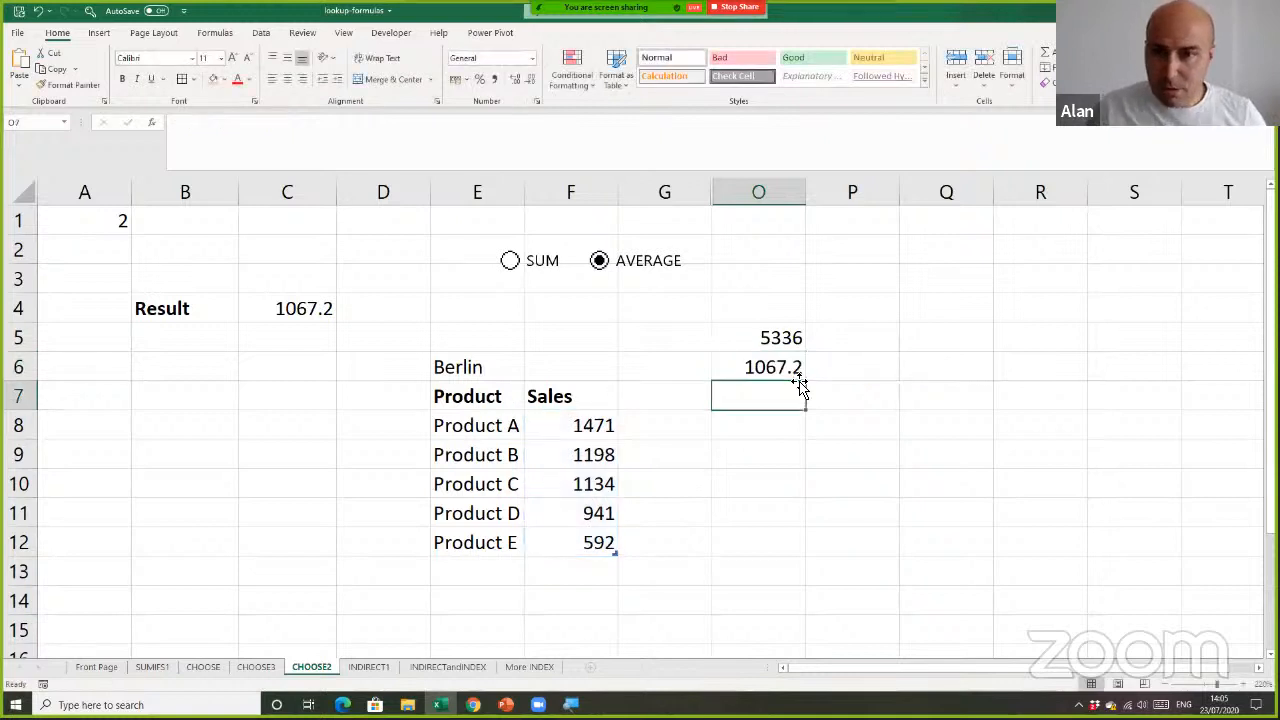
Switch repeatedly between SUM and AVERAGE to compare the result in C4 with O5 and O6, ending on AVERAGE
left_click(851, 377)
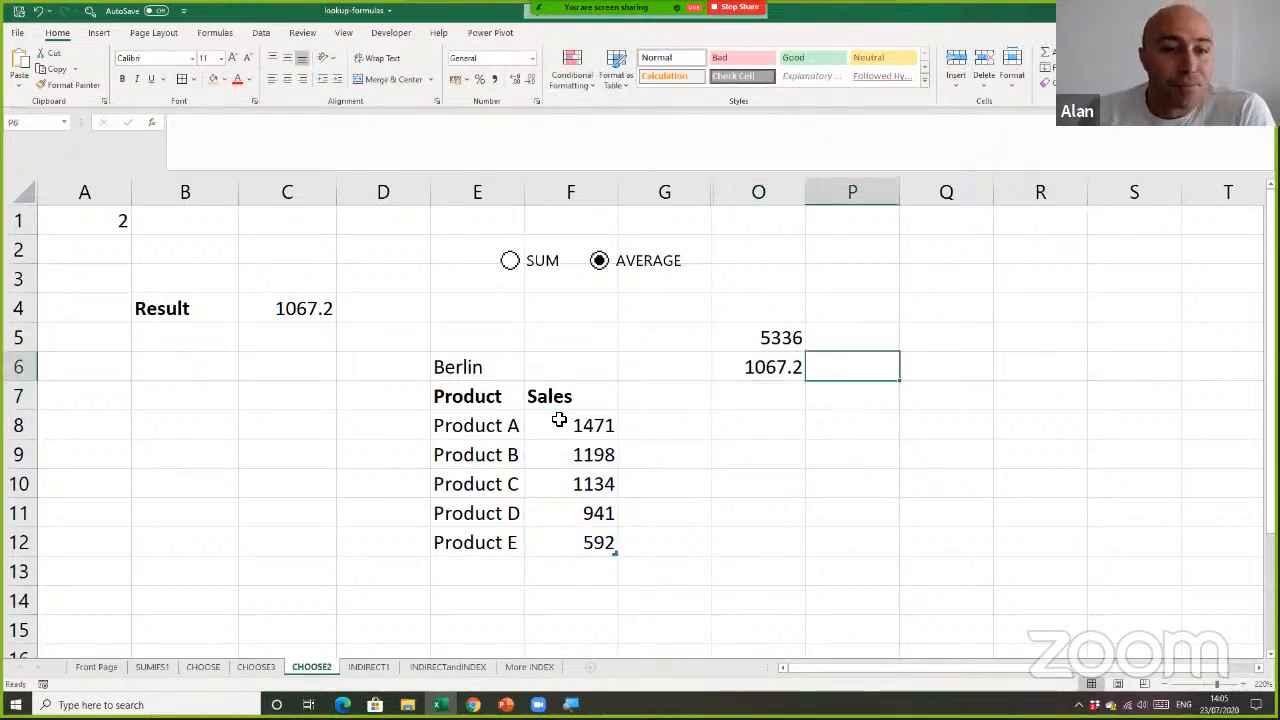
left_click(510, 262)
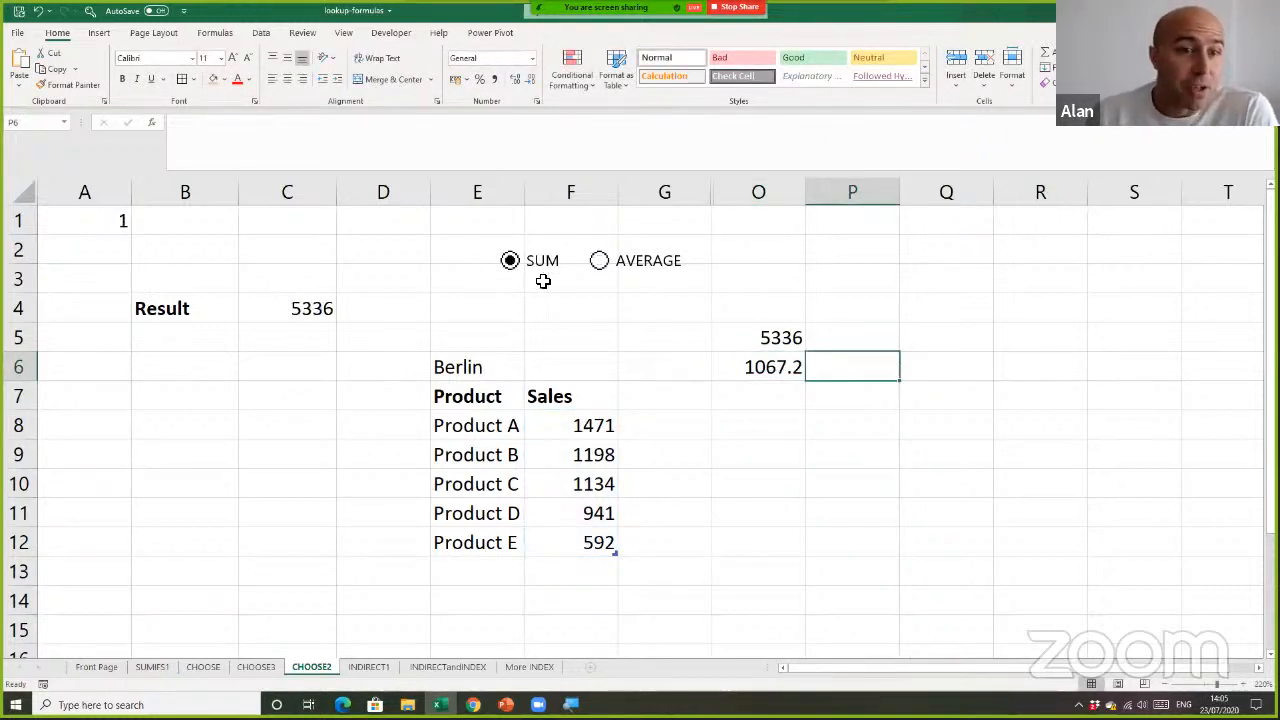
left_click(598, 263)
left_click(532, 268)
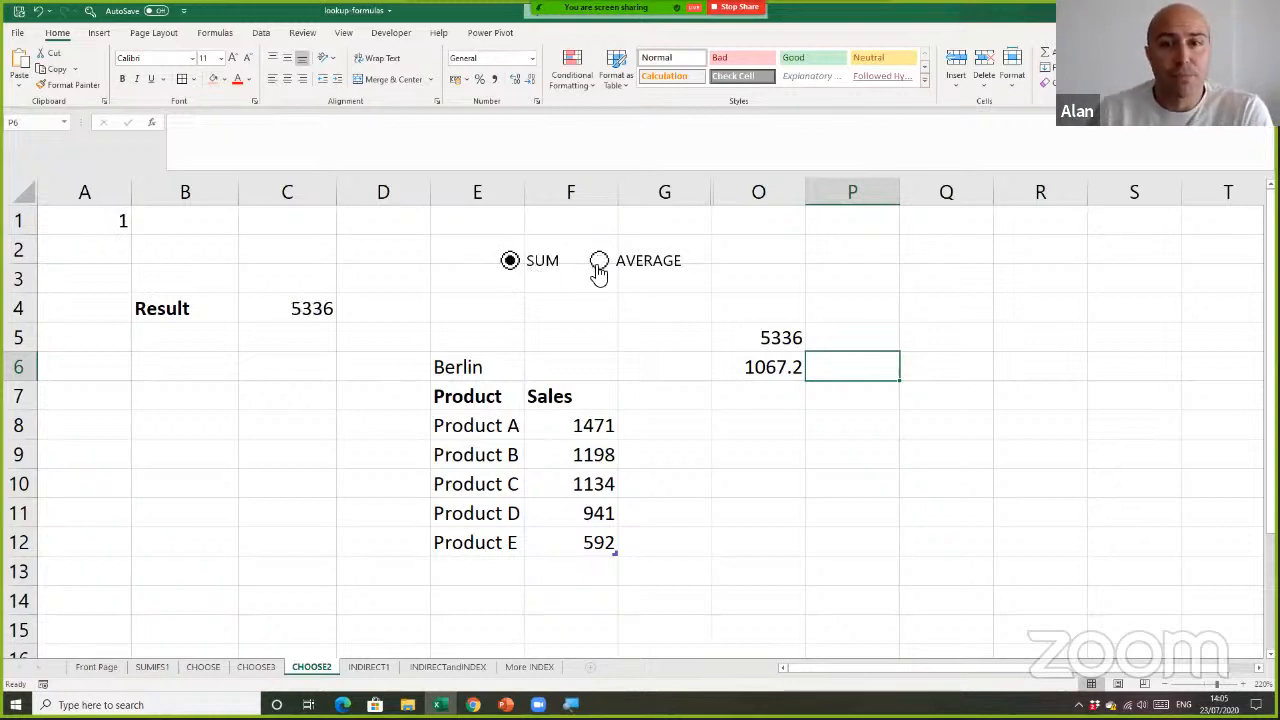
left_click(597, 272)
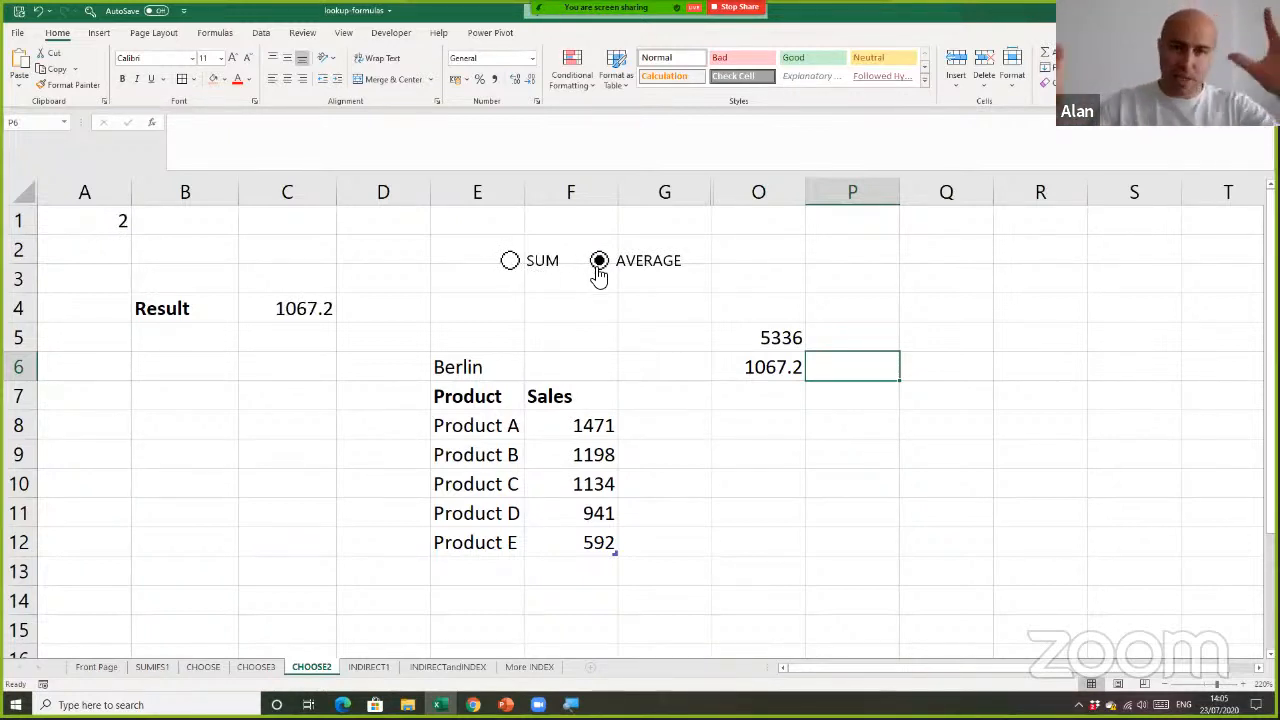
left_click(750, 385)
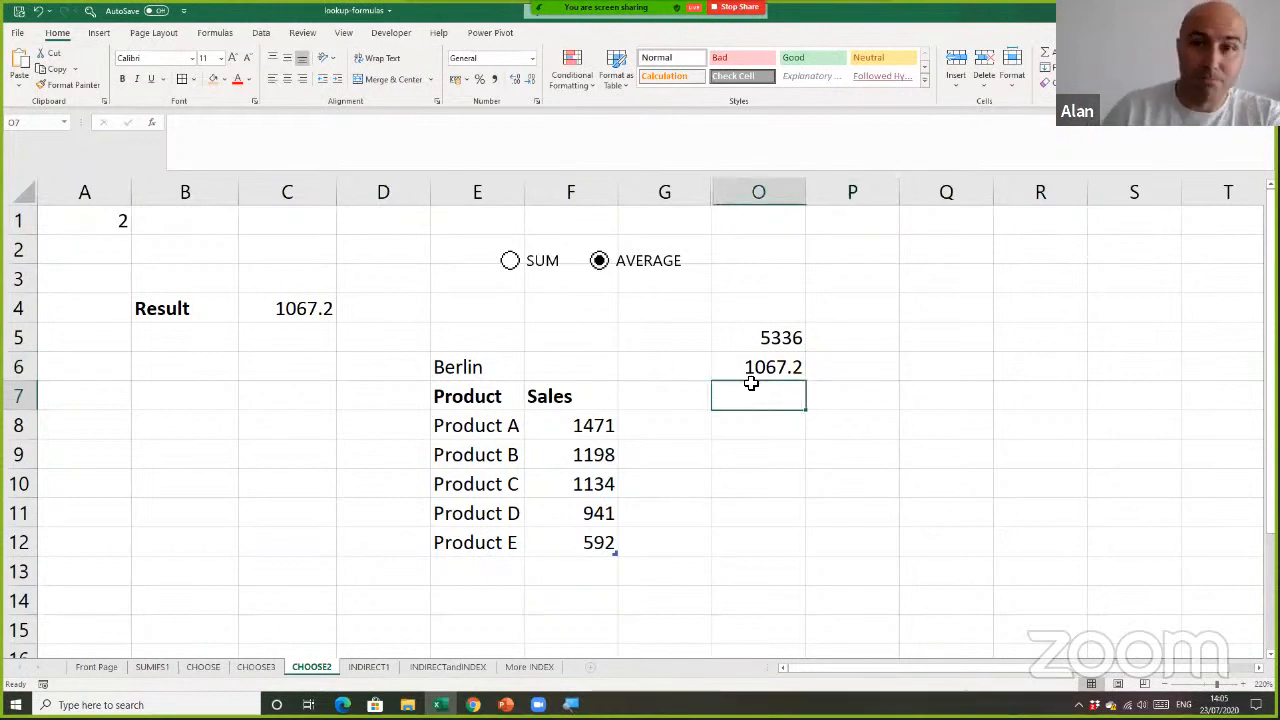
left_click(797, 338)
left_click(803, 389)
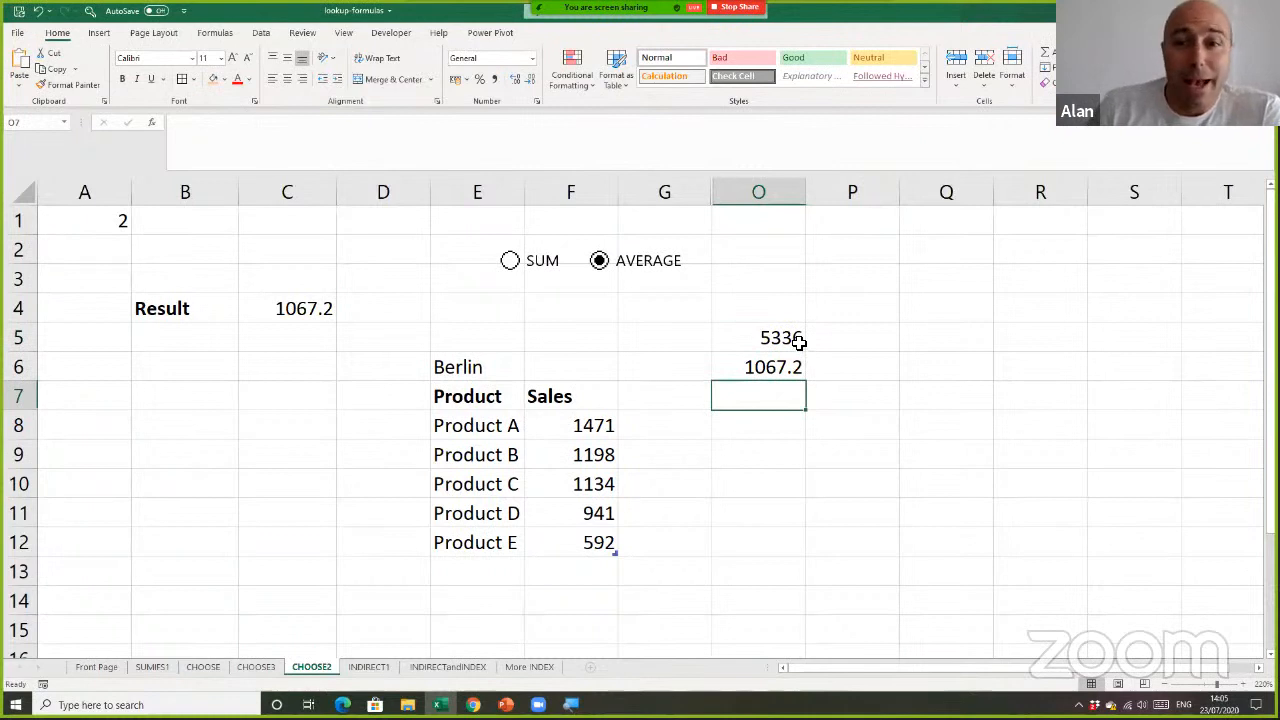
left_click(511, 264)
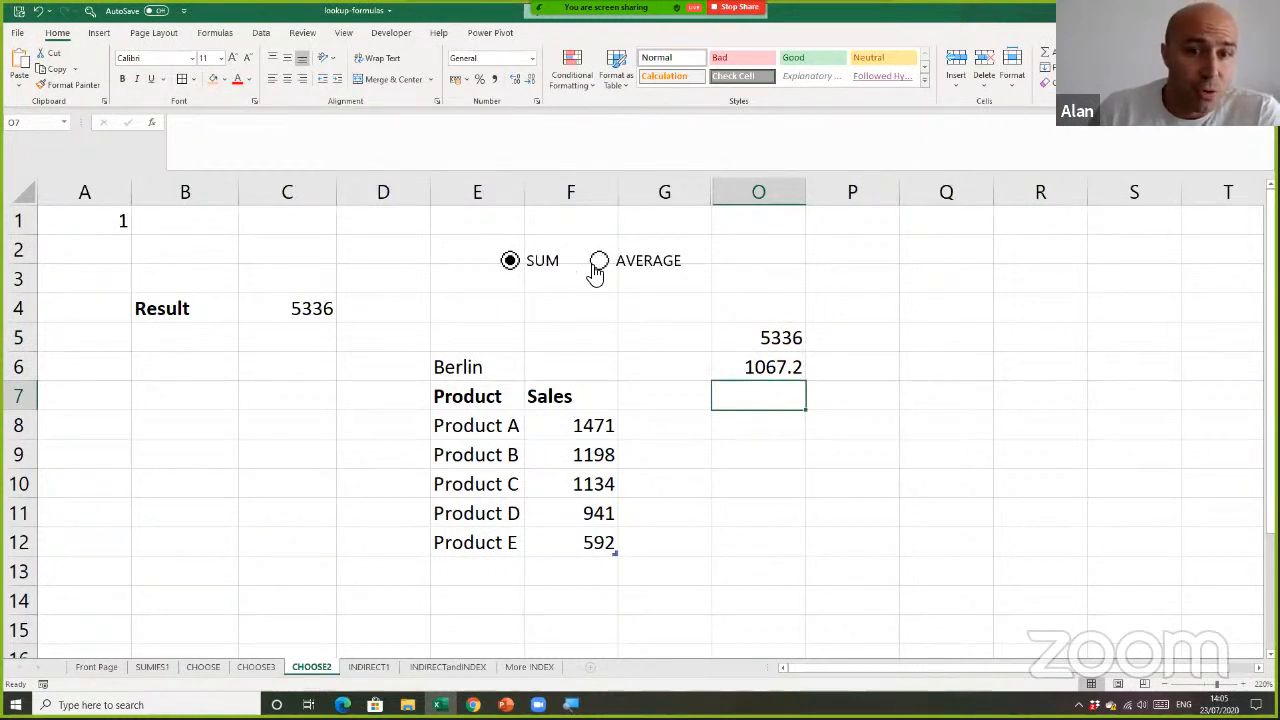
left_click(598, 265)
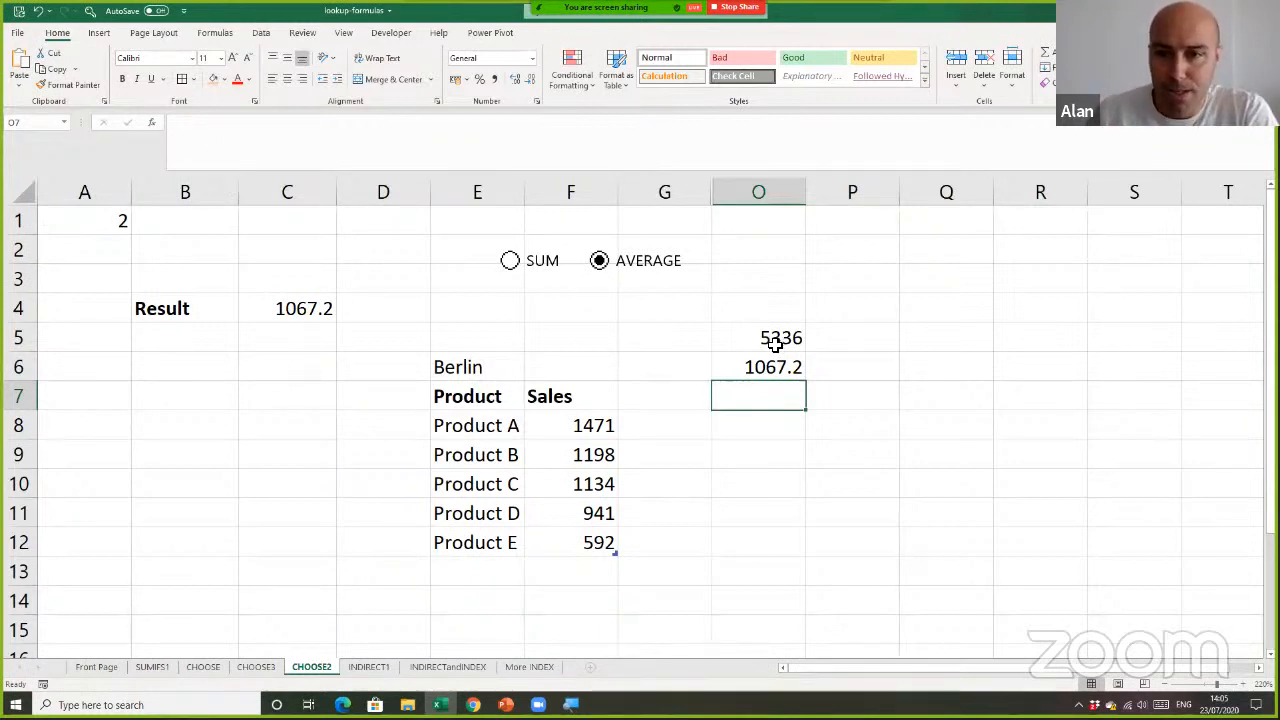
Clear the contents of the comparison cells O5:O6
left_click_drag(778, 340, 780, 366)
left_click(1048, 83)
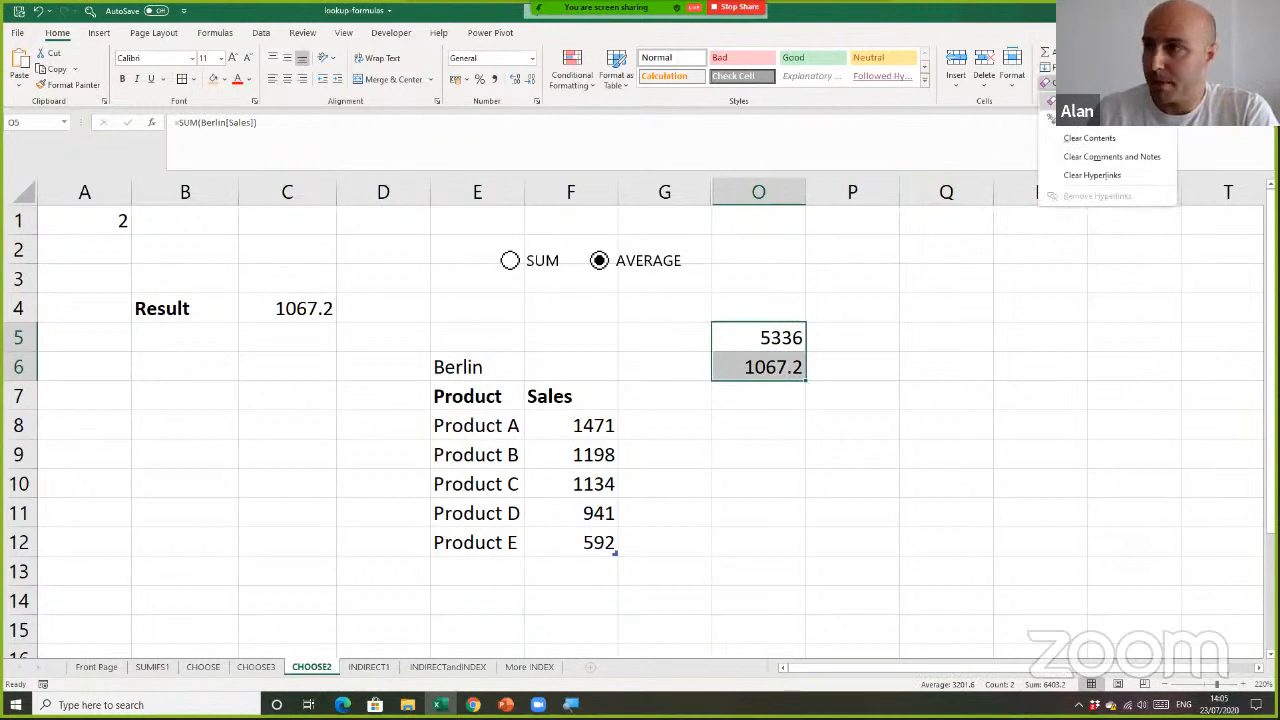
left_click(1085, 135)
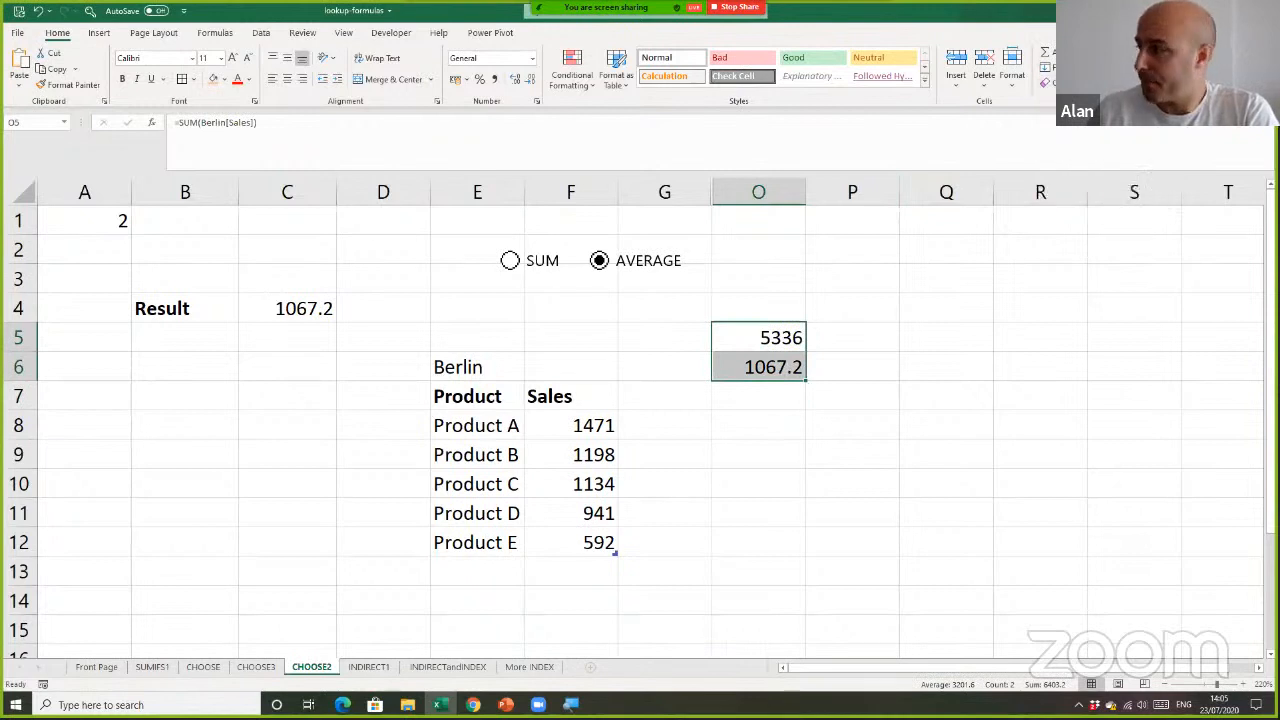
left_click(728, 337)
Unhide the columns between G and O at their original widths
left_click_drag(696, 192, 749, 191)
double_click(713, 191)
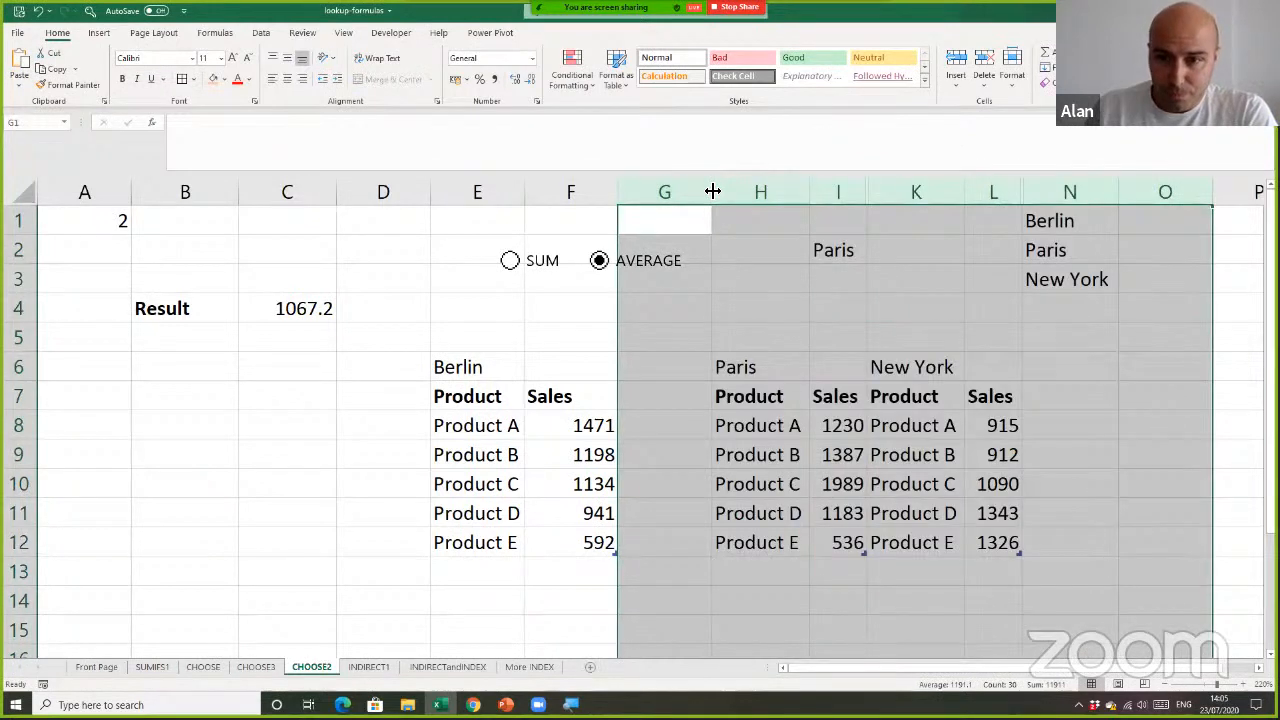
key("ctrl+z")
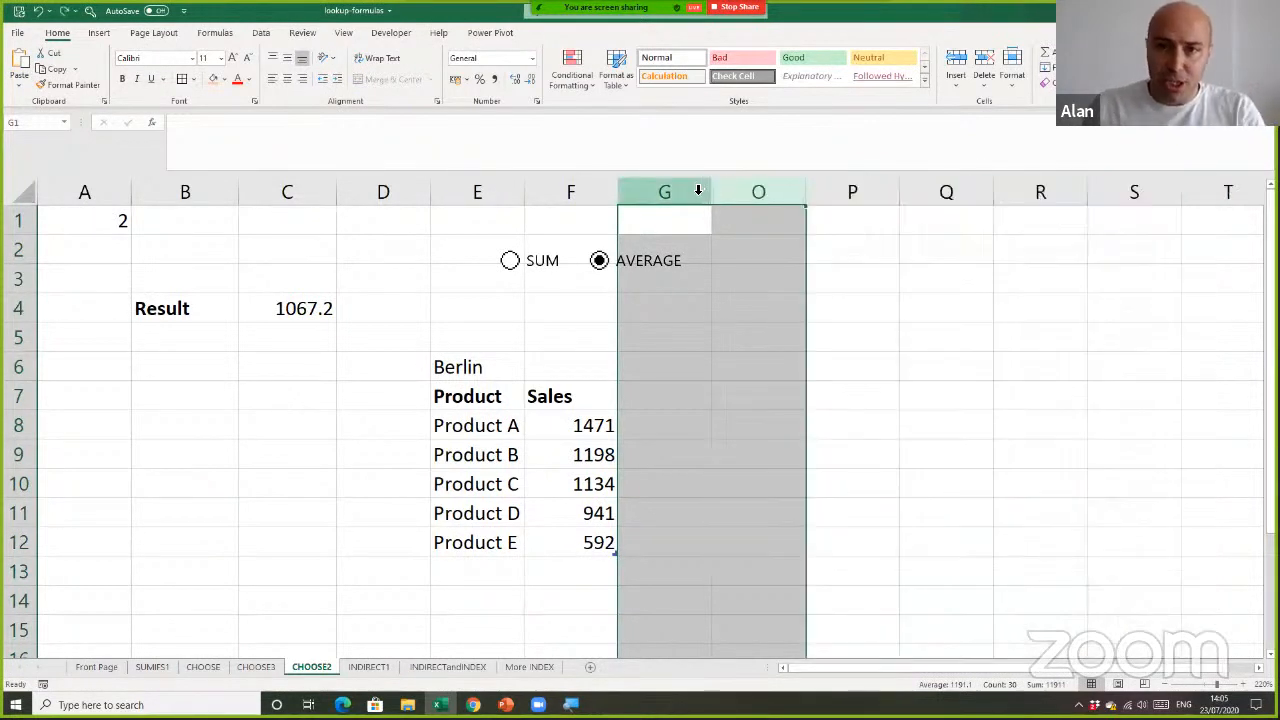
right_click(704, 191)
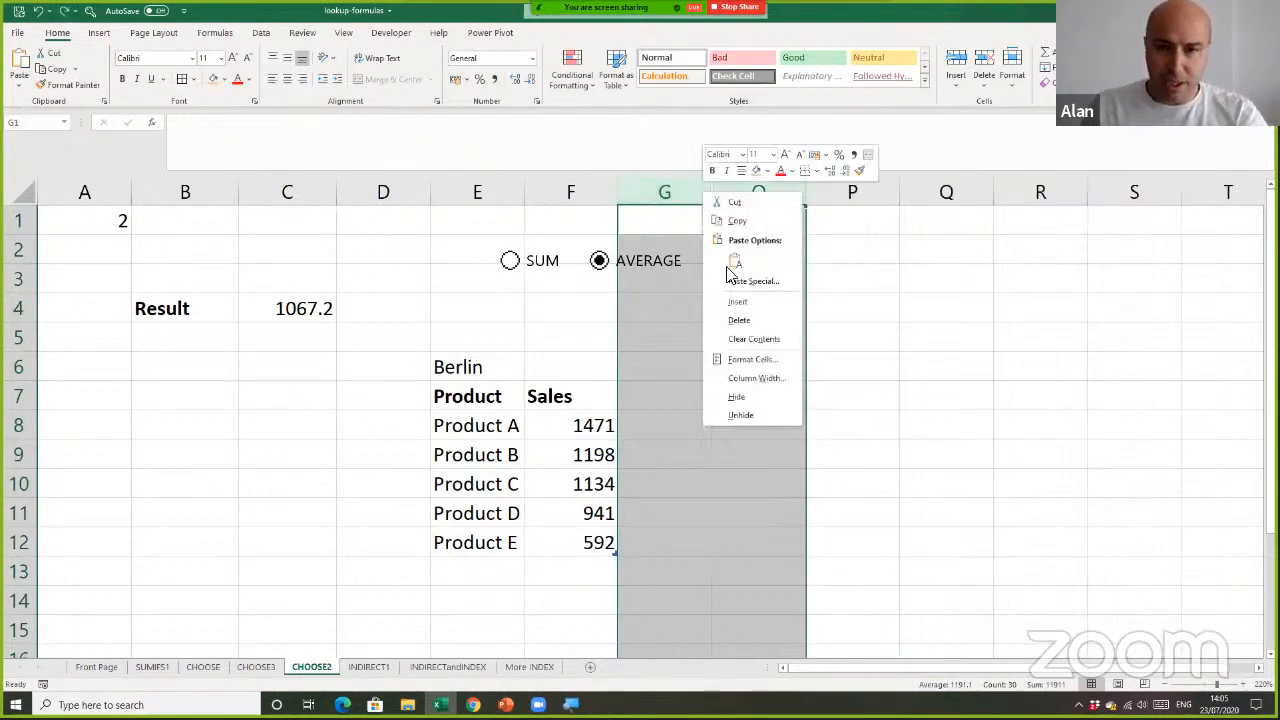
left_click(762, 418)
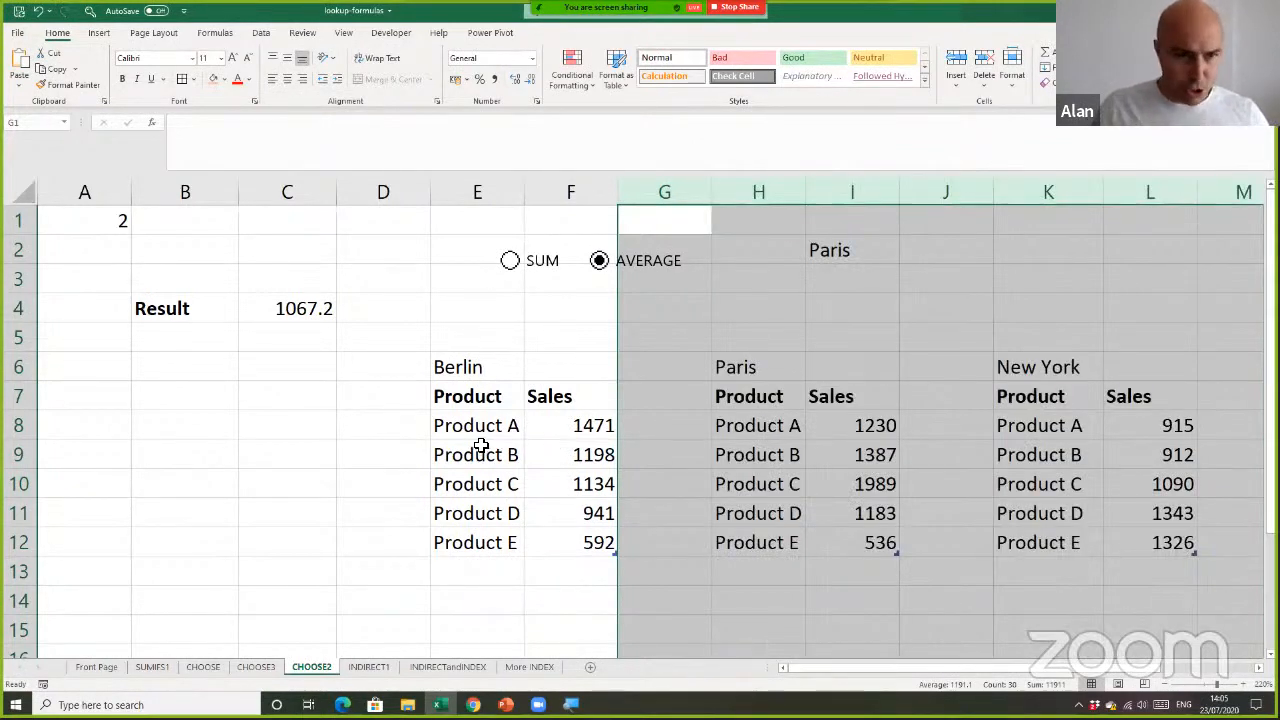
Look over the city sales tables and check the city list in I2, keeping Paris selected
scroll(481, 446, "down", 5)
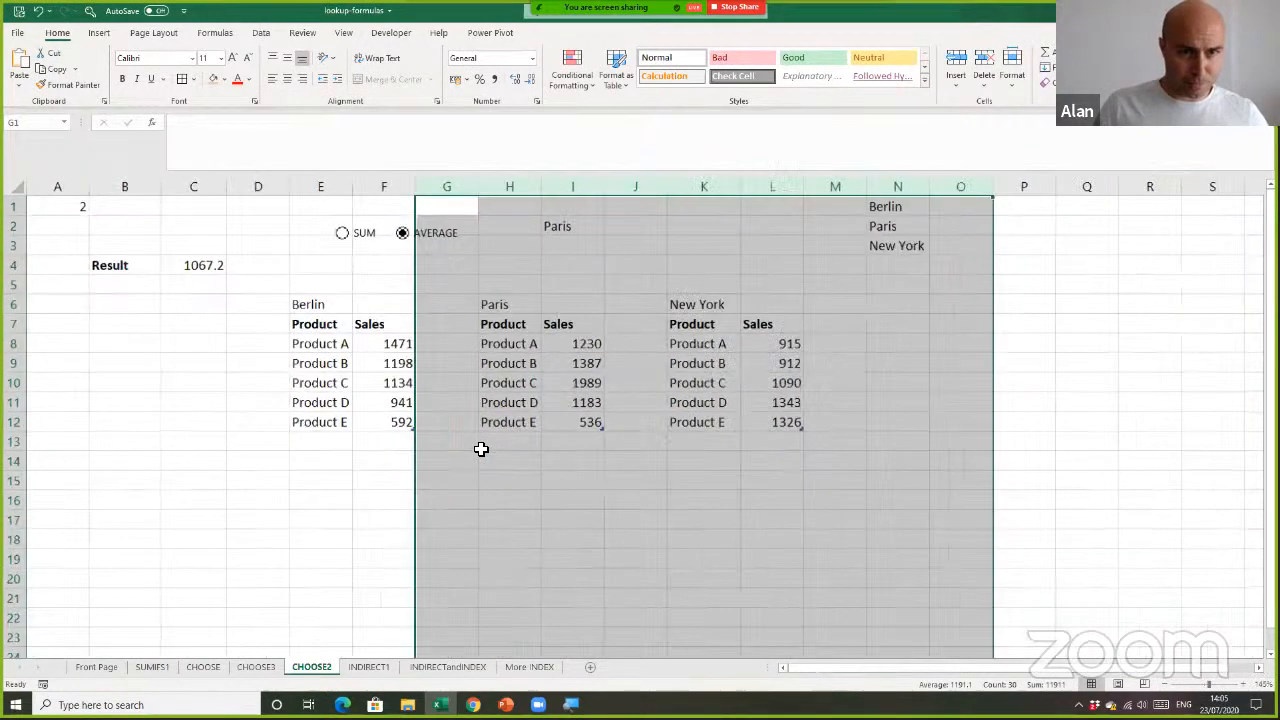
scroll(481, 449, "down", 1)
left_click(293, 407)
left_click(343, 323)
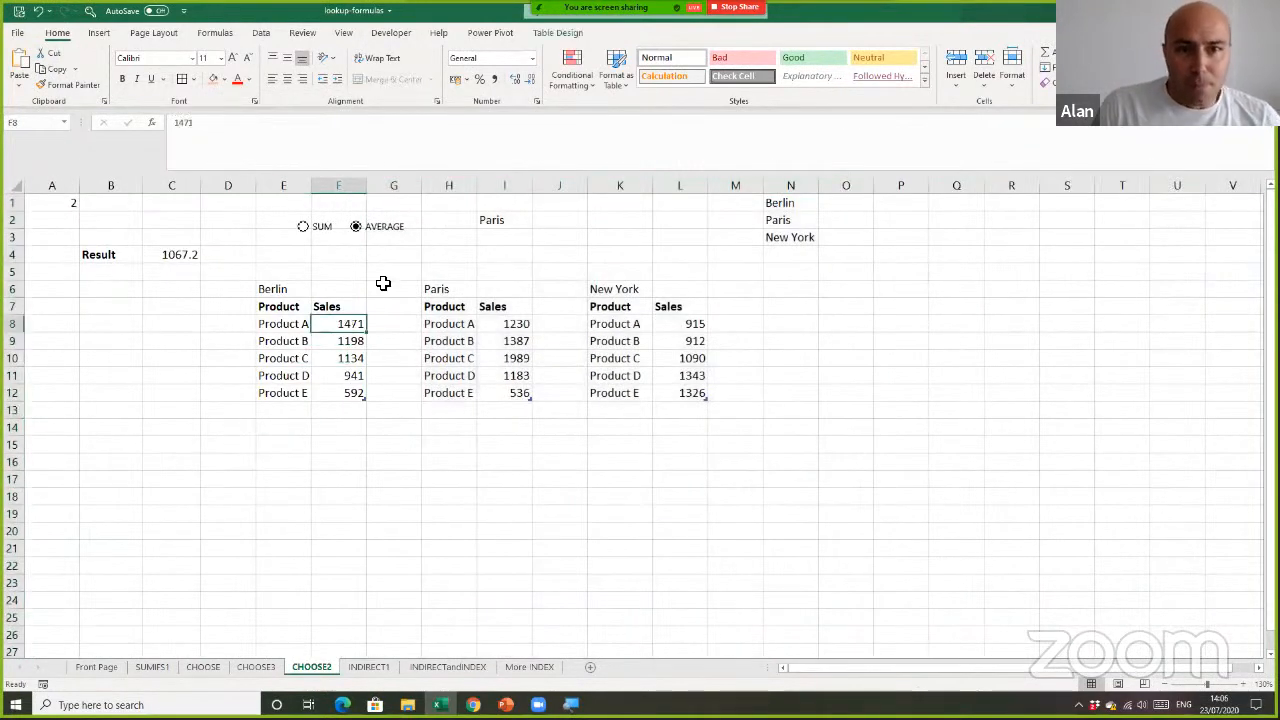
left_click(383, 284)
left_click(433, 258)
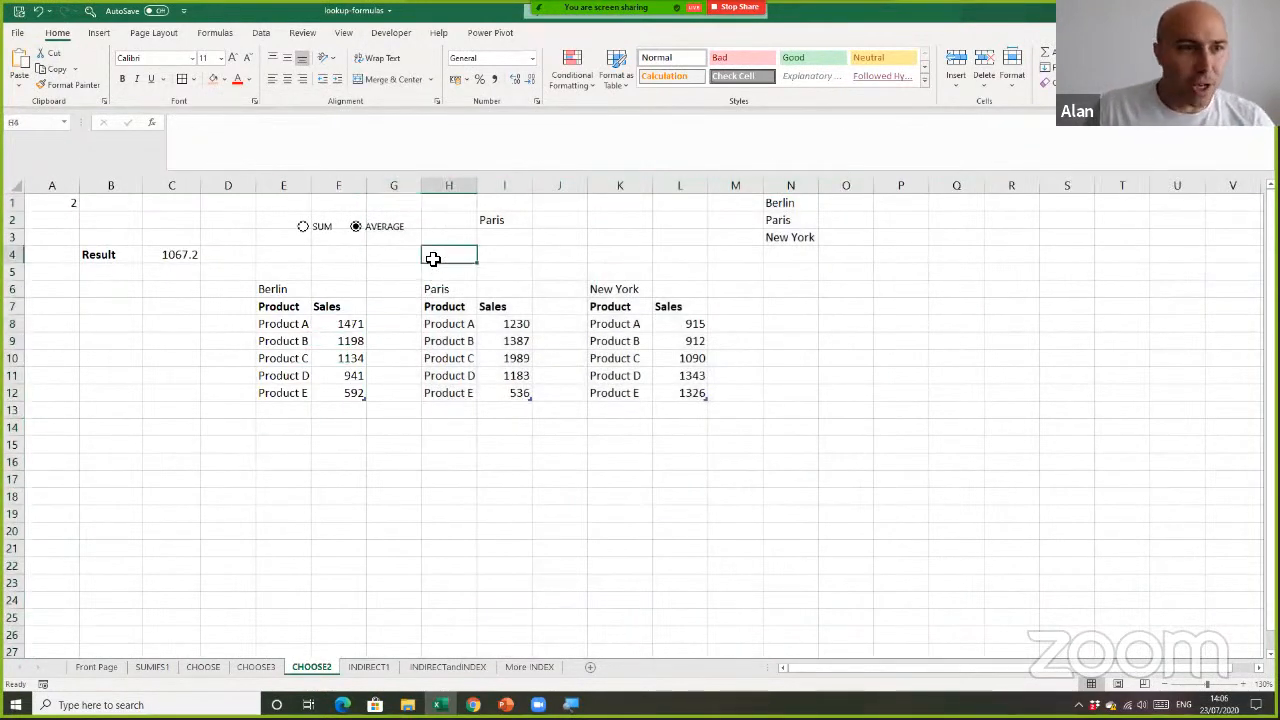
left_click(505, 222)
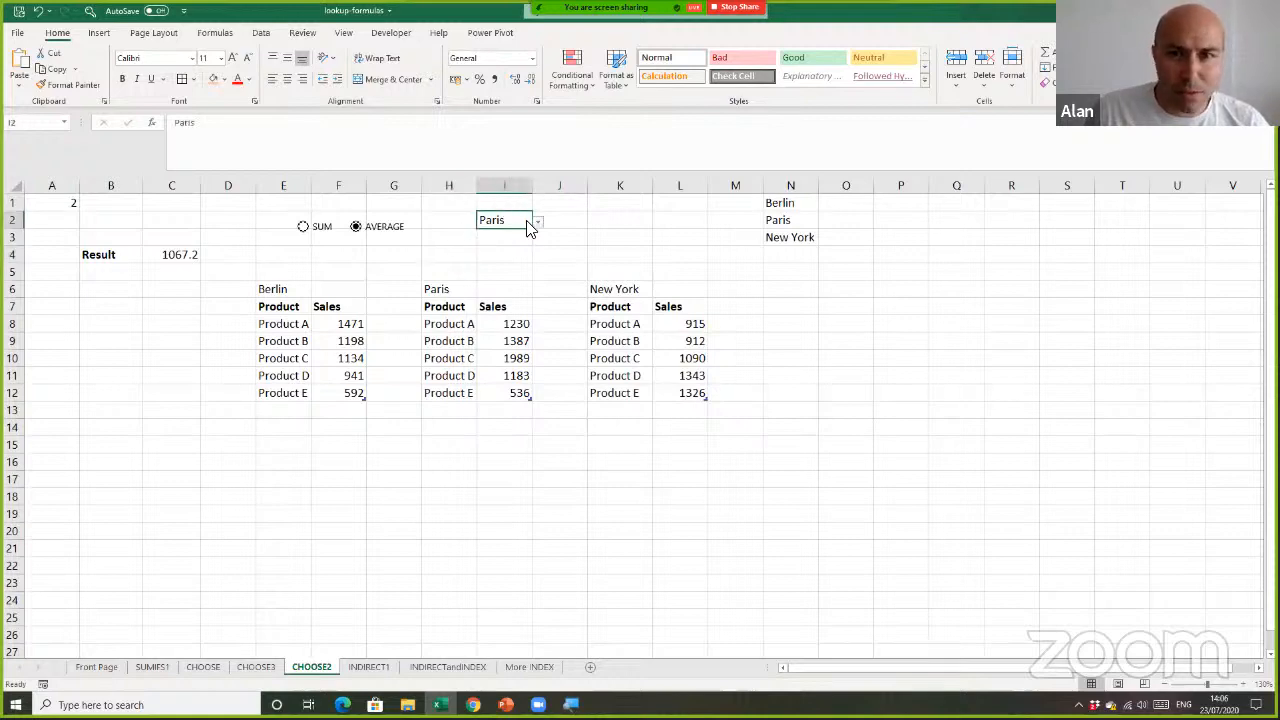
left_click(540, 224)
left_click(532, 246)
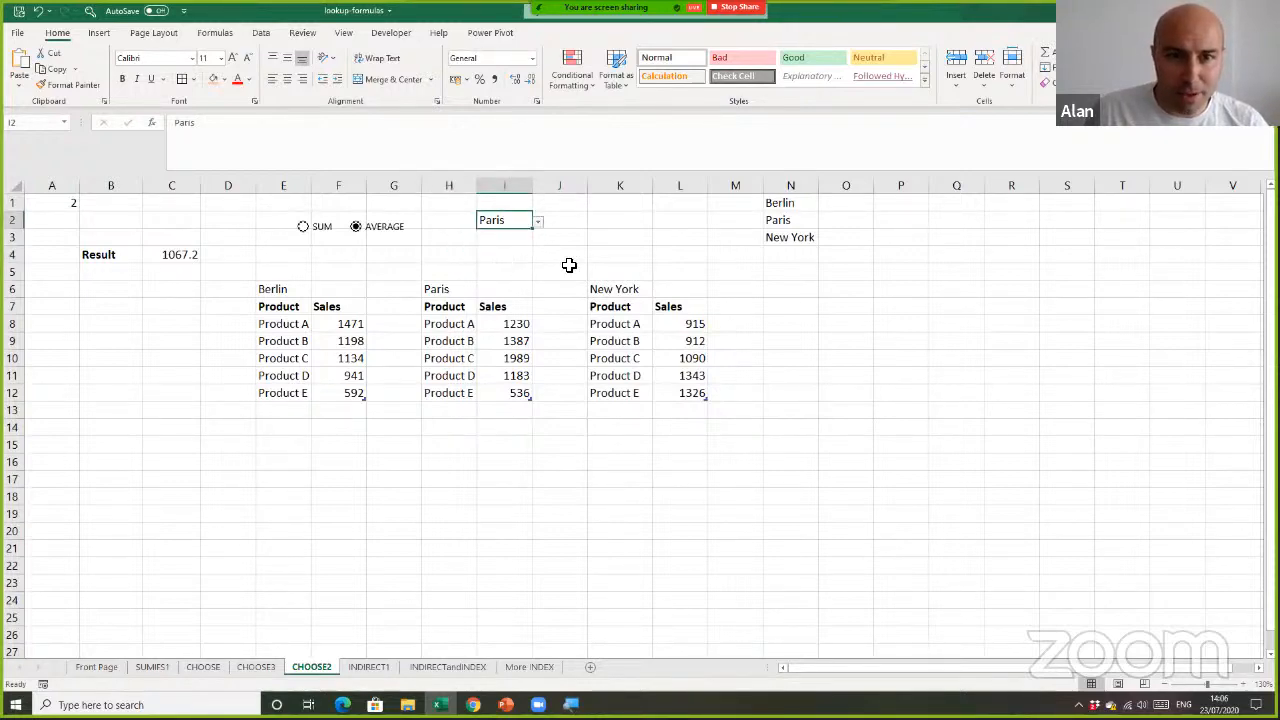
Examine the Berlin, Paris and New York sales tables one after another at a larger zoom
scroll(560, 377, "up", 5, "ctrl")
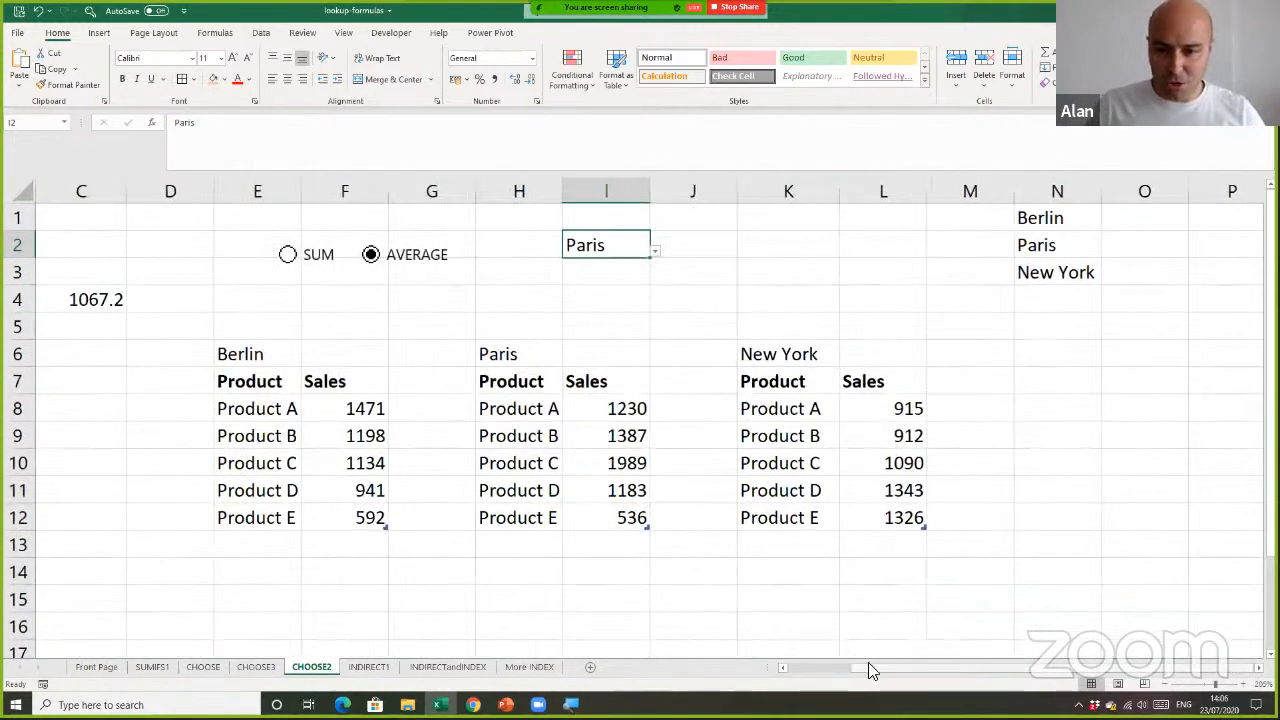
left_click_drag(868, 668, 803, 674)
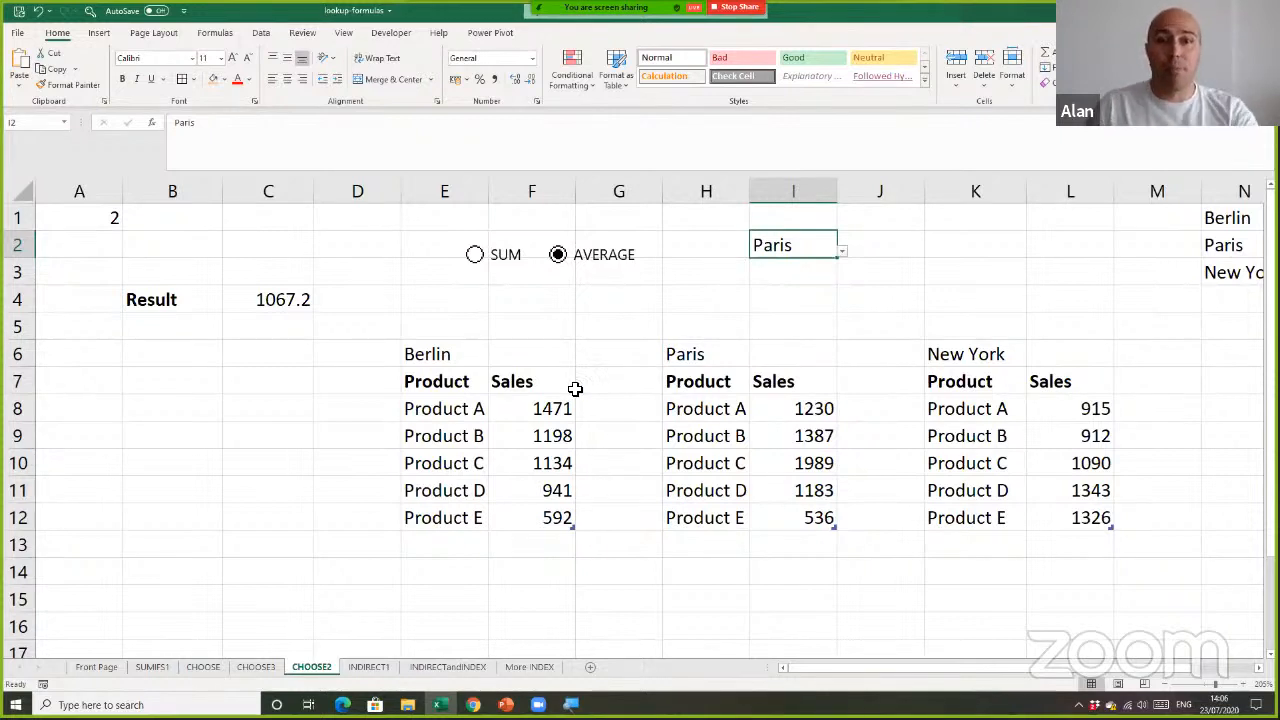
left_click_drag(466, 363, 574, 520)
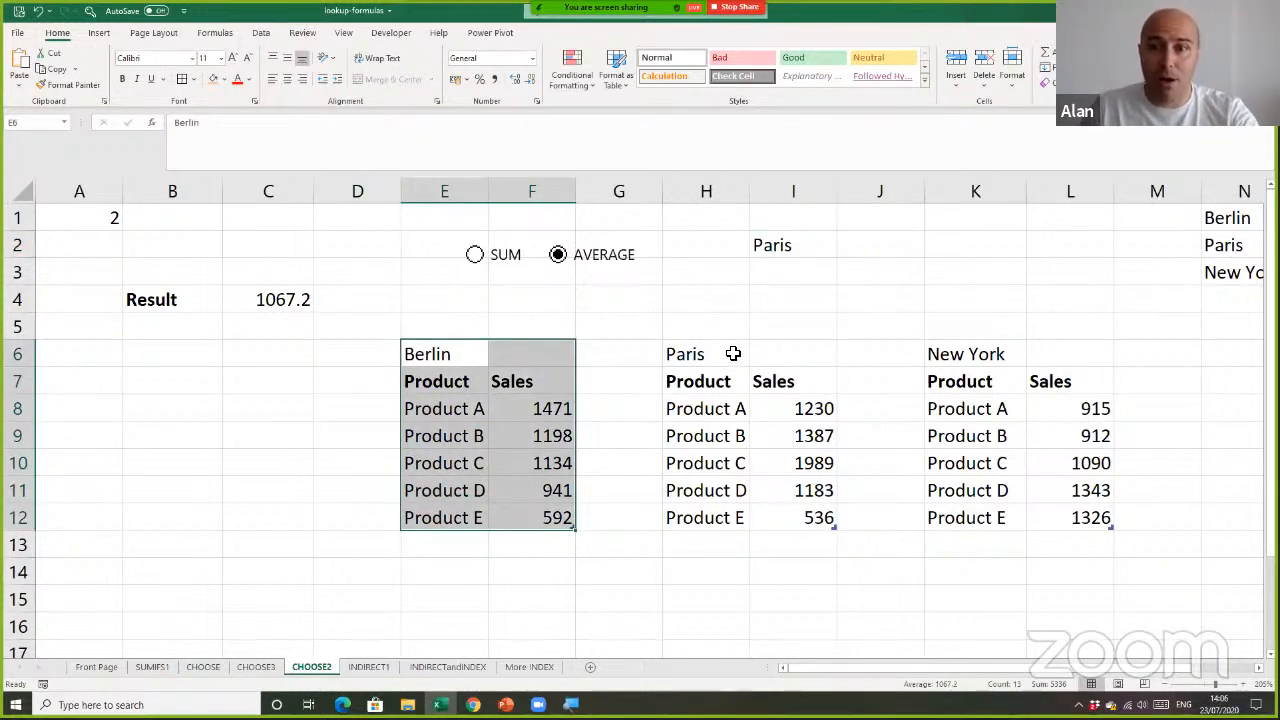
left_click_drag(734, 355, 815, 495)
left_click(974, 371)
Check the table names assigned to the New York, Berlin and Paris sales tables
left_click(981, 410)
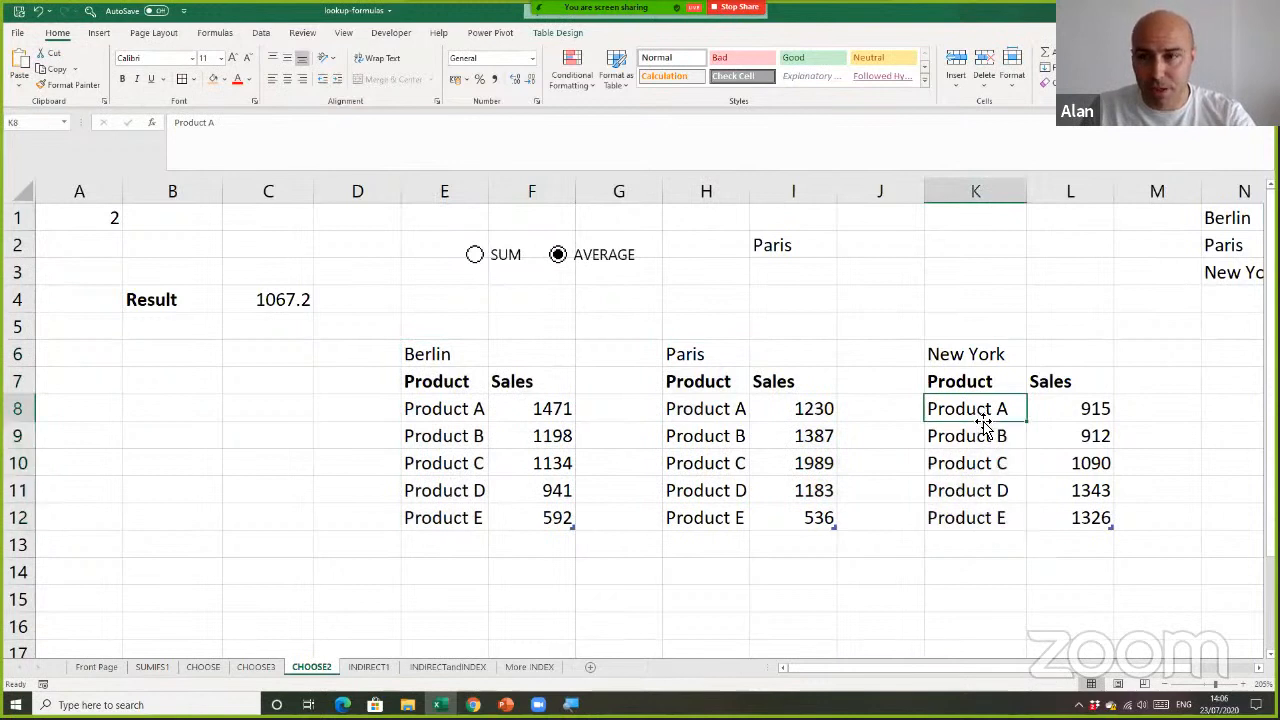
left_click(573, 35)
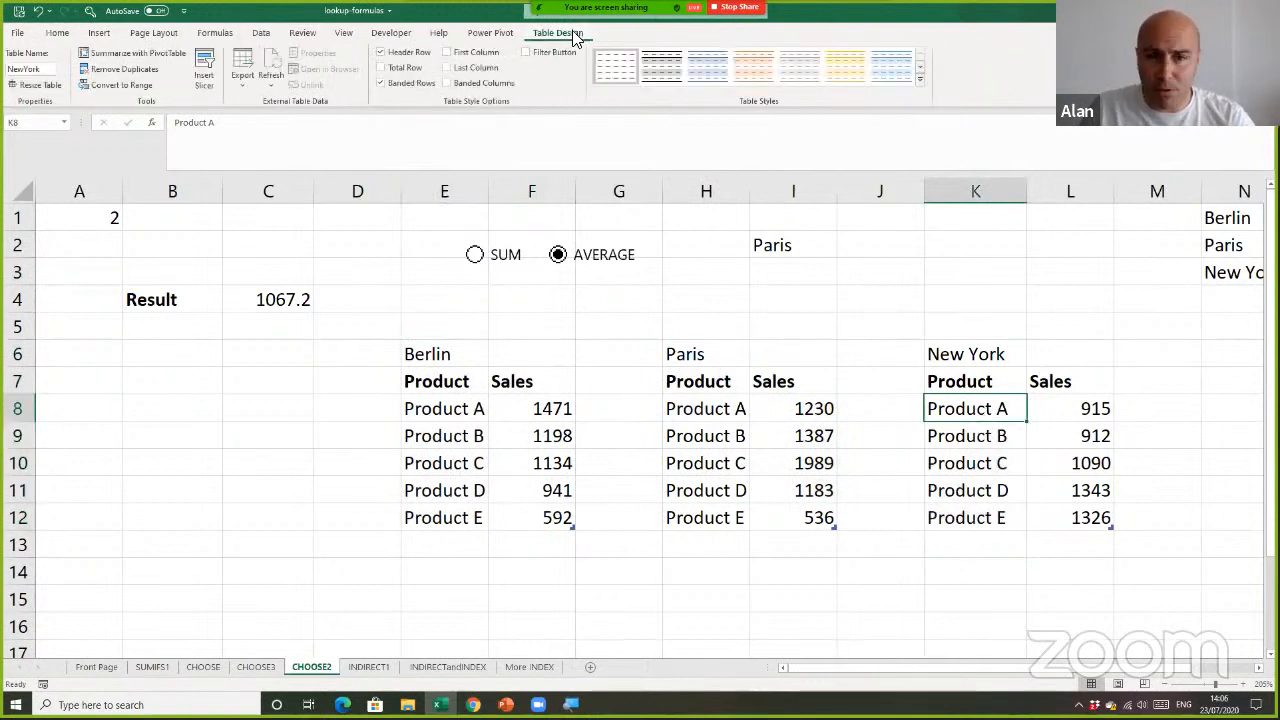
left_click(742, 437)
left_click(482, 435)
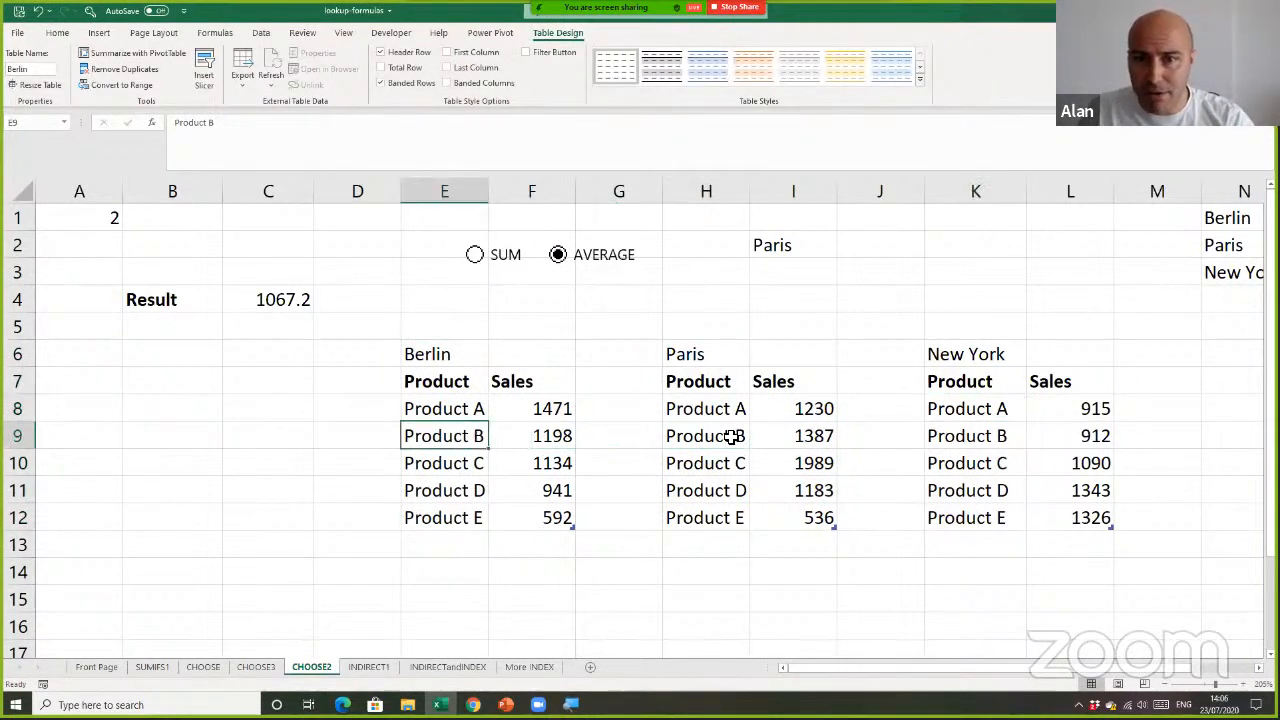
left_click(738, 437)
left_click(950, 436)
left_click(860, 255)
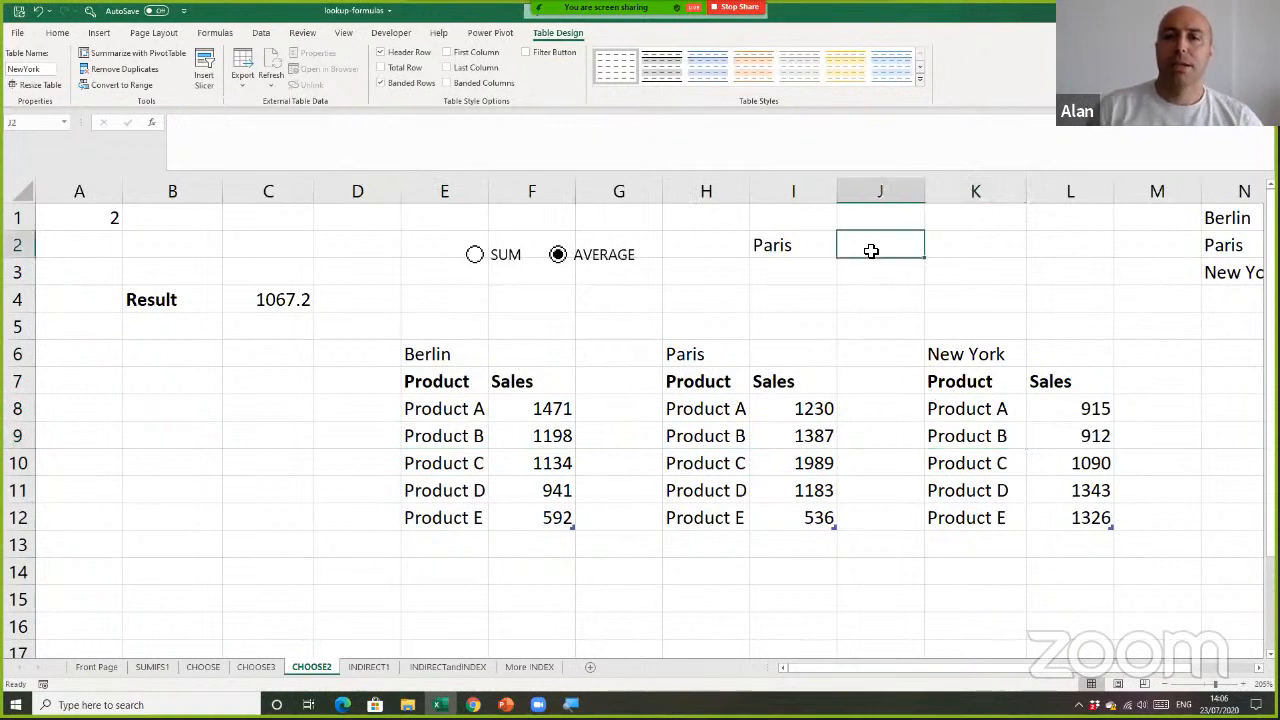
Check the city list in I2, keeping Paris selected, and compare the Berlin and Paris sales tables
left_click(810, 252)
left_click(841, 253)
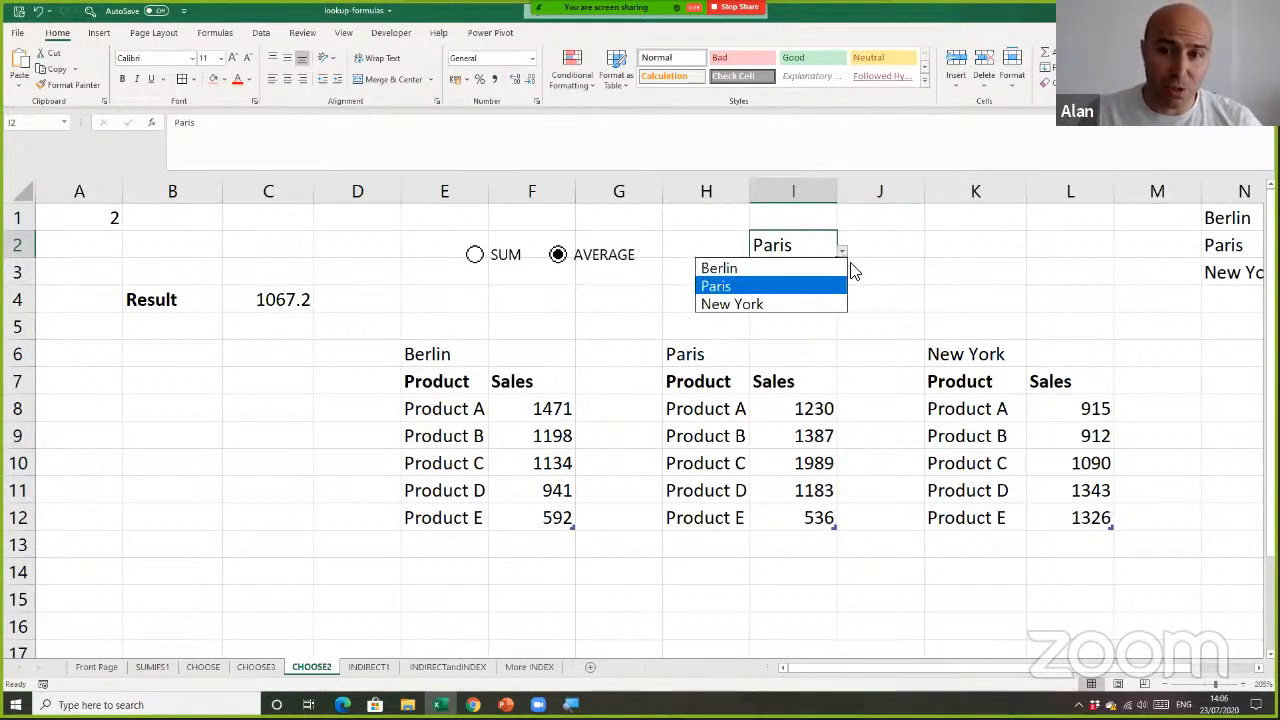
left_click(874, 245)
left_click(874, 252)
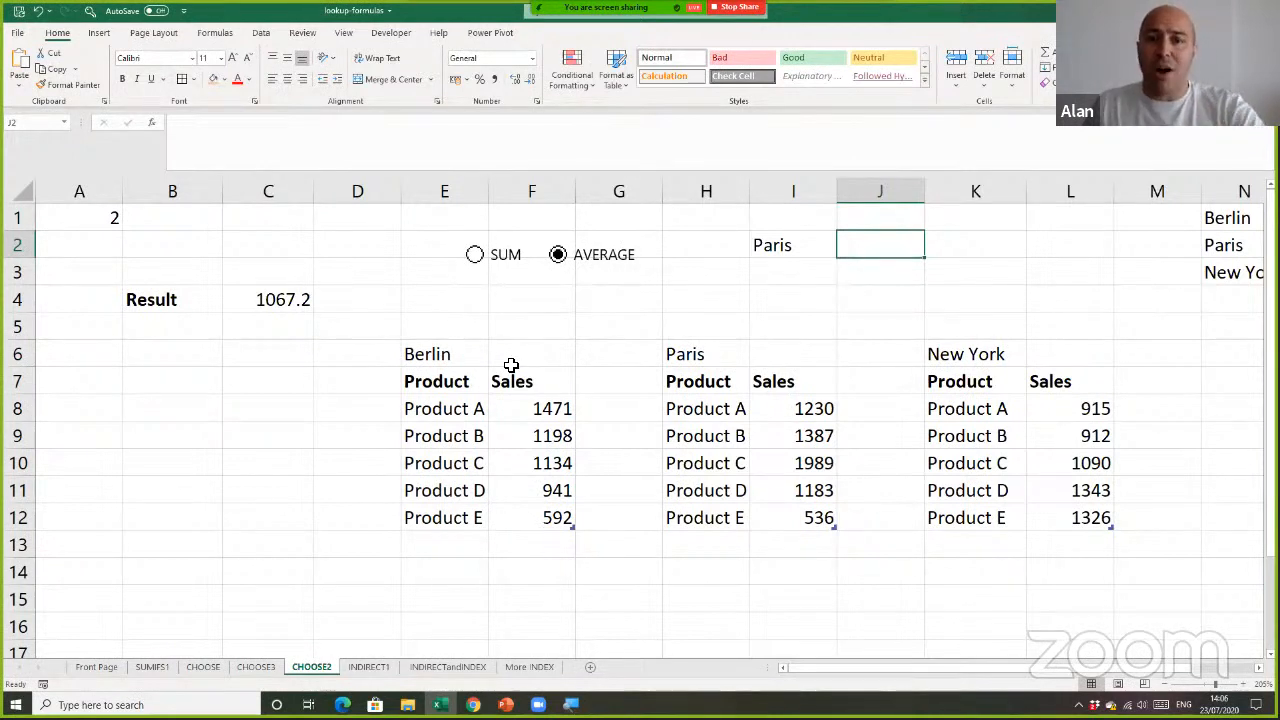
left_click_drag(471, 363, 550, 465)
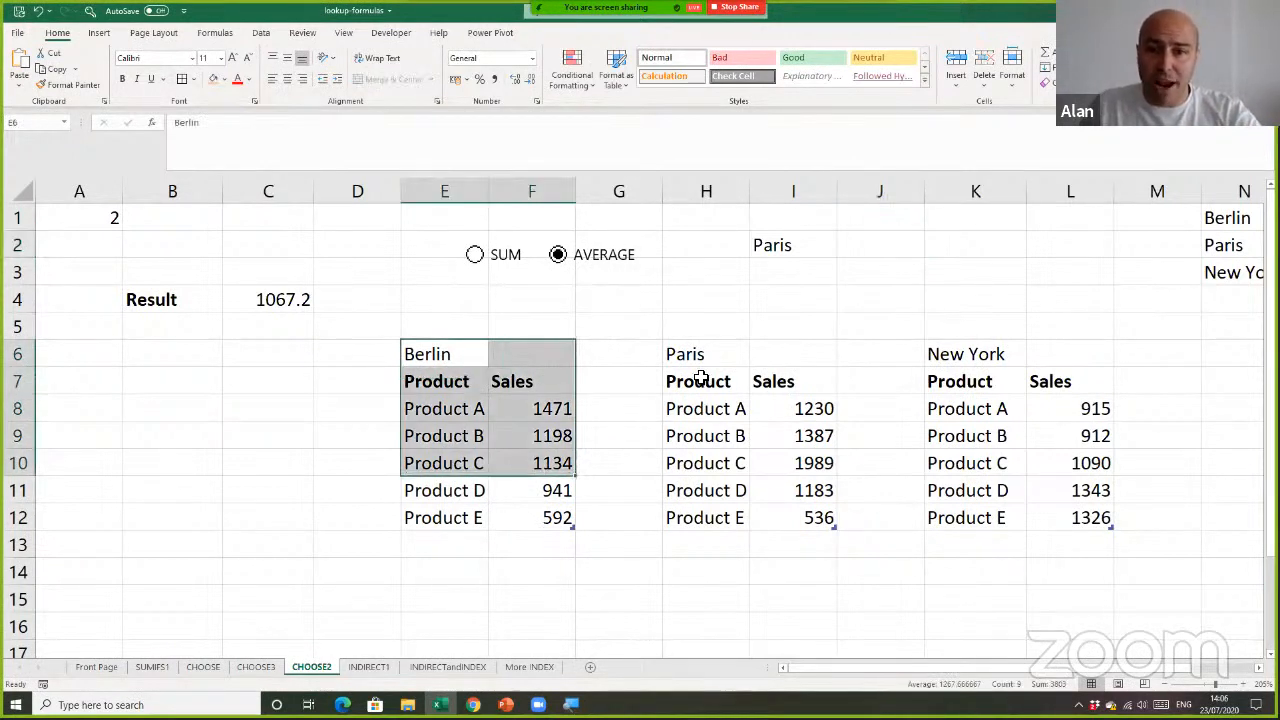
left_click_drag(715, 352, 791, 438)
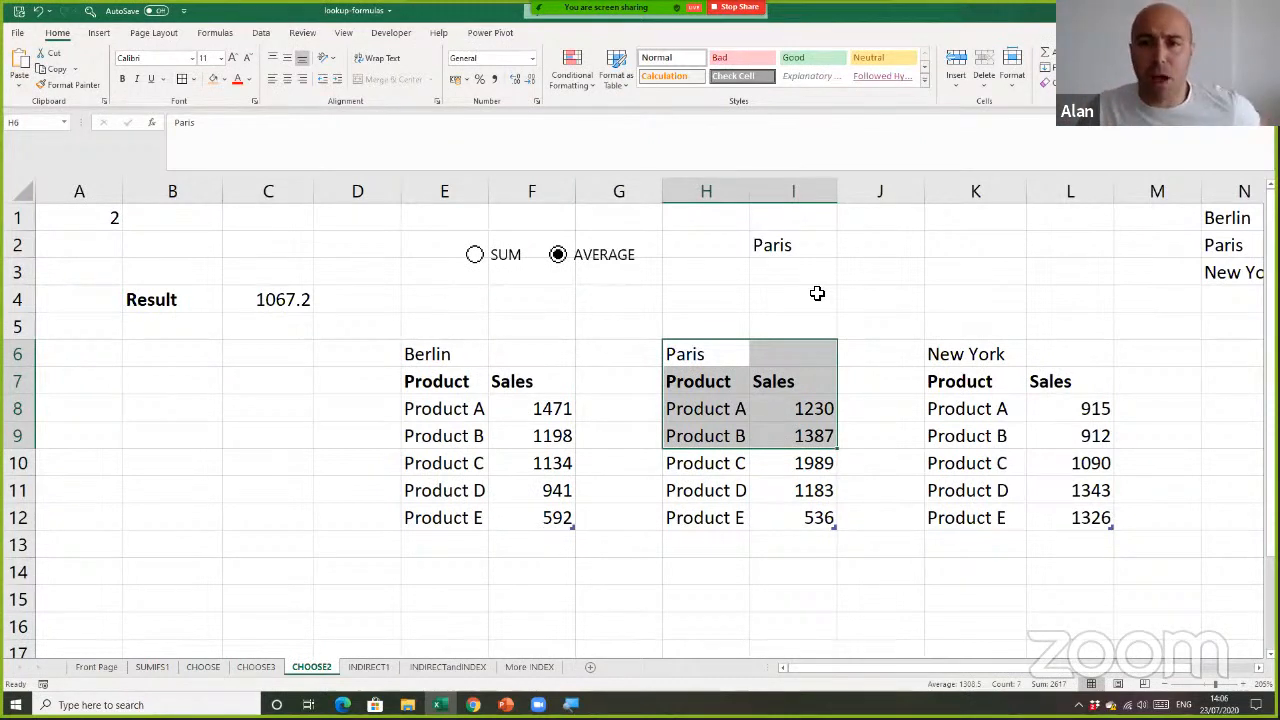
Build a trial reference to the Paris table's Sales column in I4, examine its table and column parts, and discard it
left_click(815, 299)
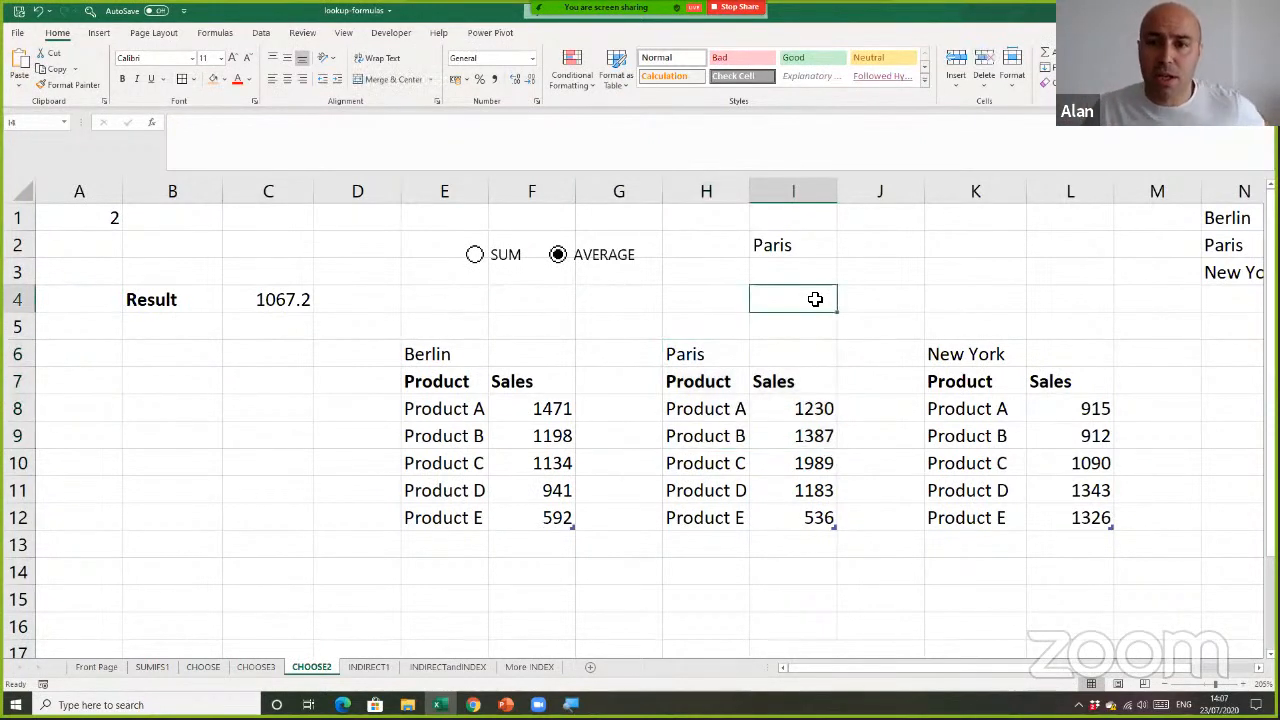
type("=")
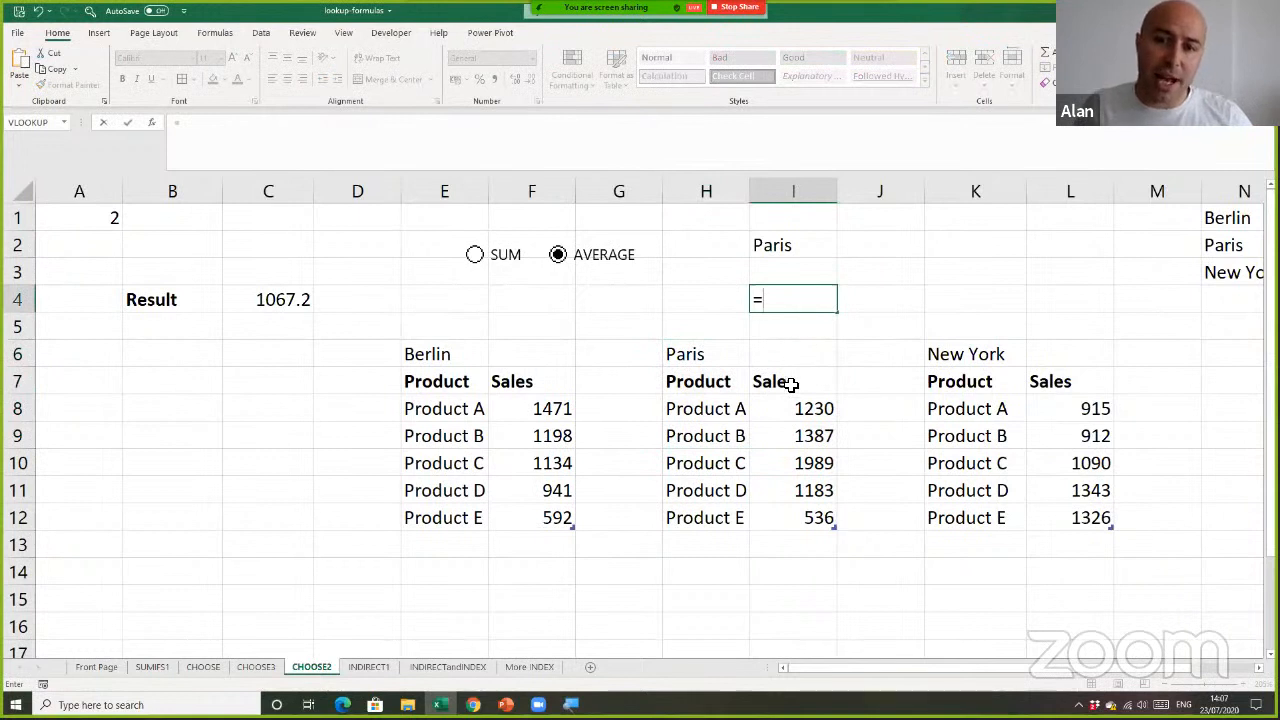
left_click(796, 372)
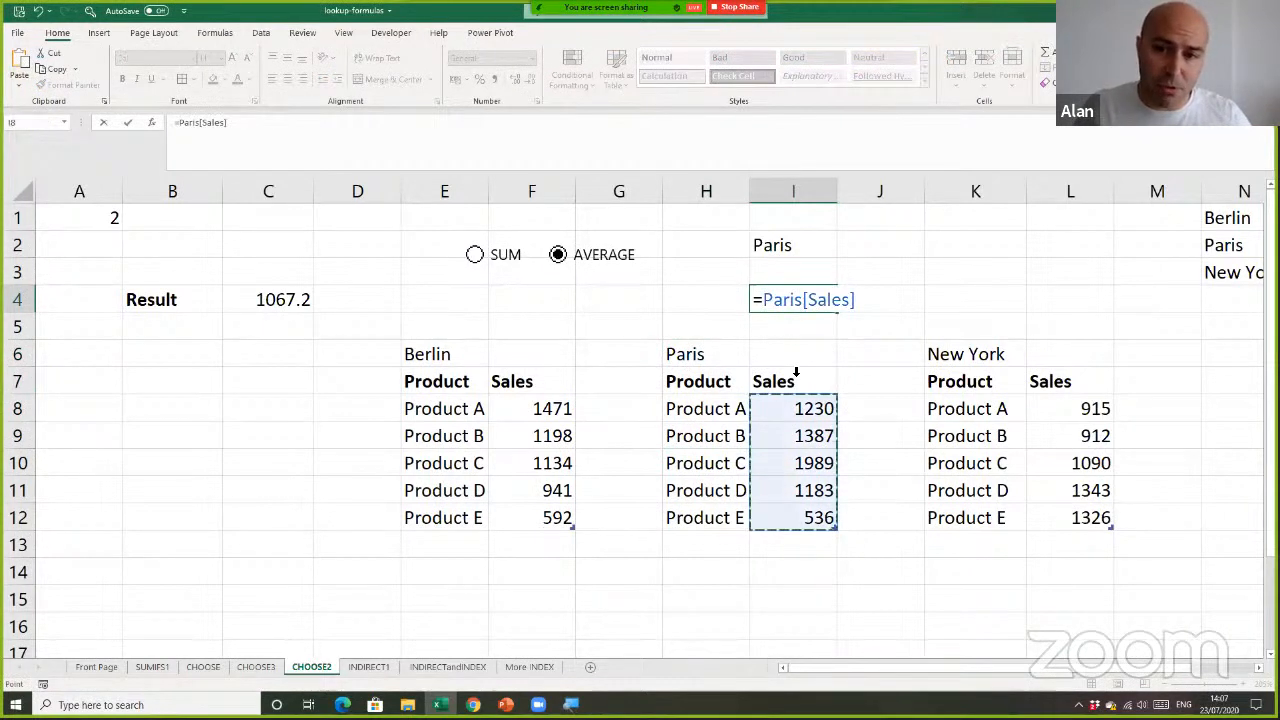
left_click_drag(766, 300, 855, 300)
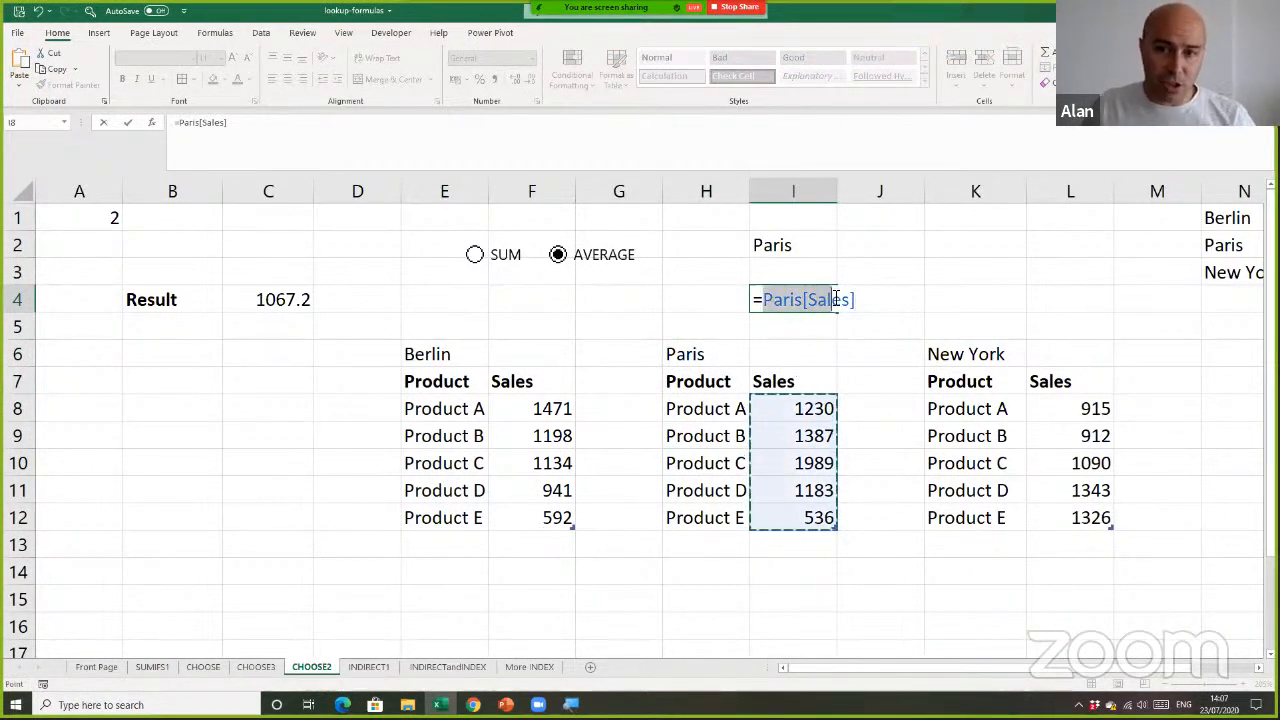
left_click(796, 304)
double_click(796, 304)
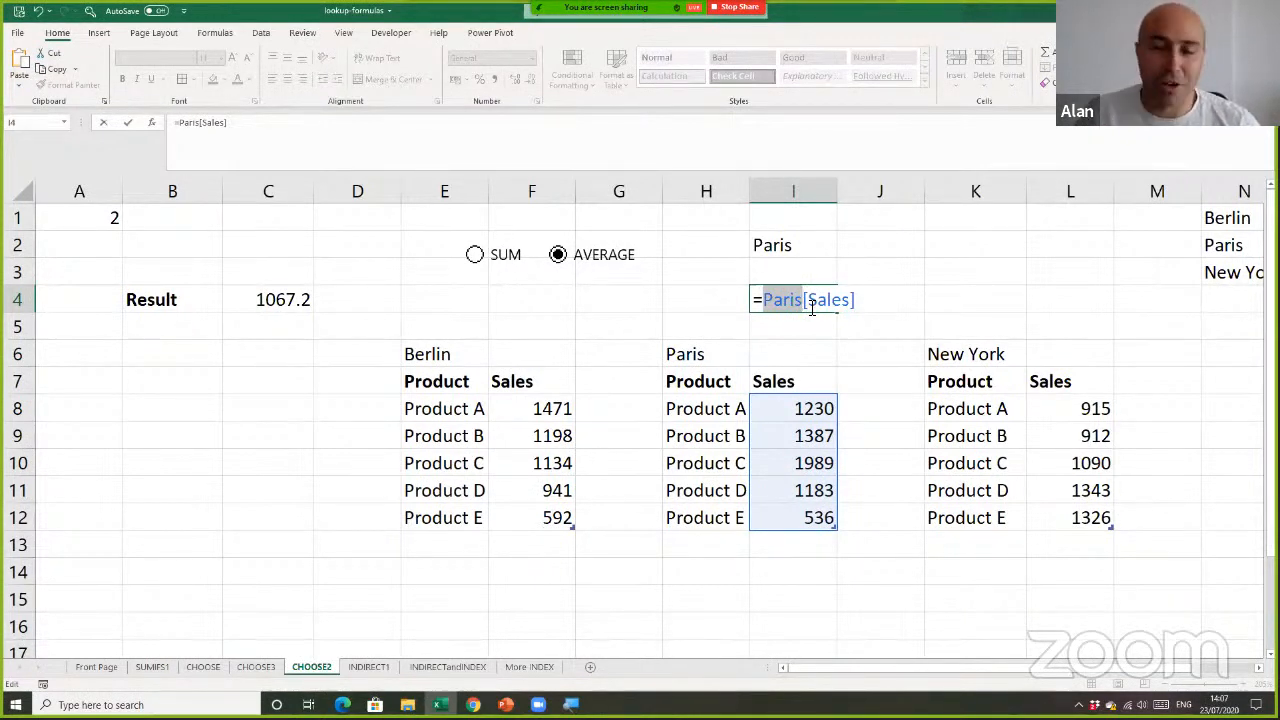
left_click_drag(854, 300, 857, 300)
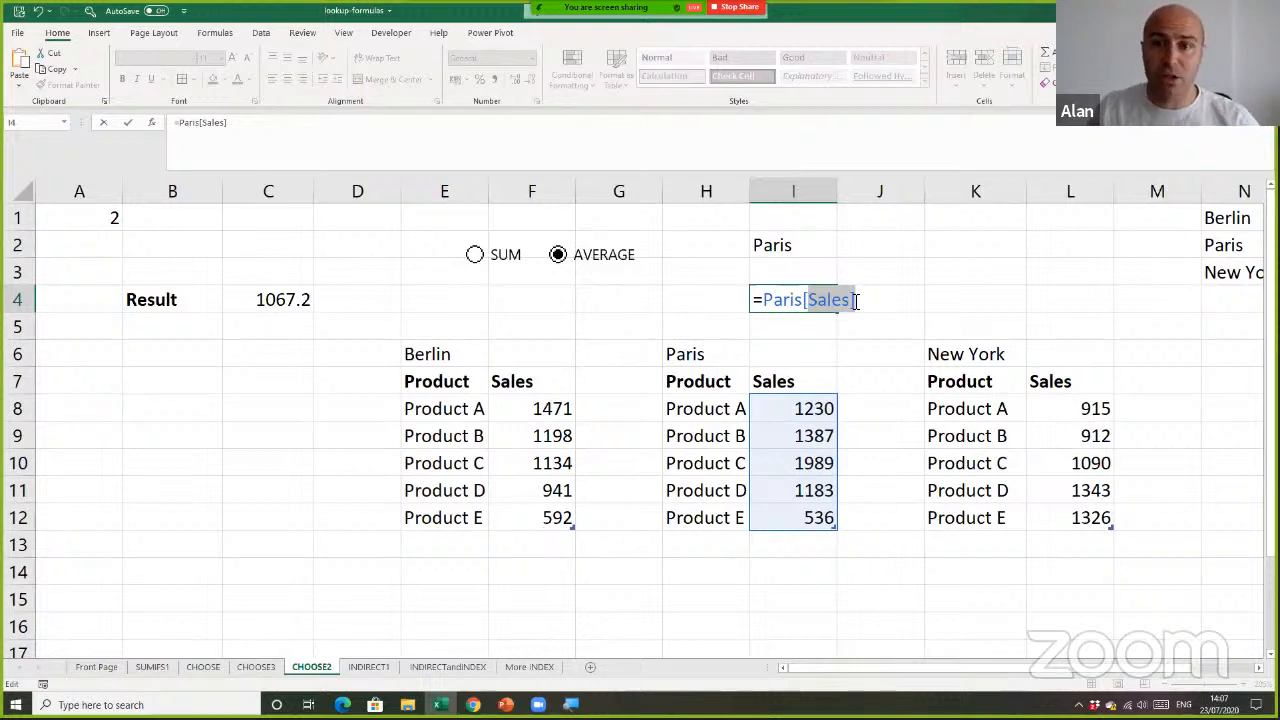
key("Left")
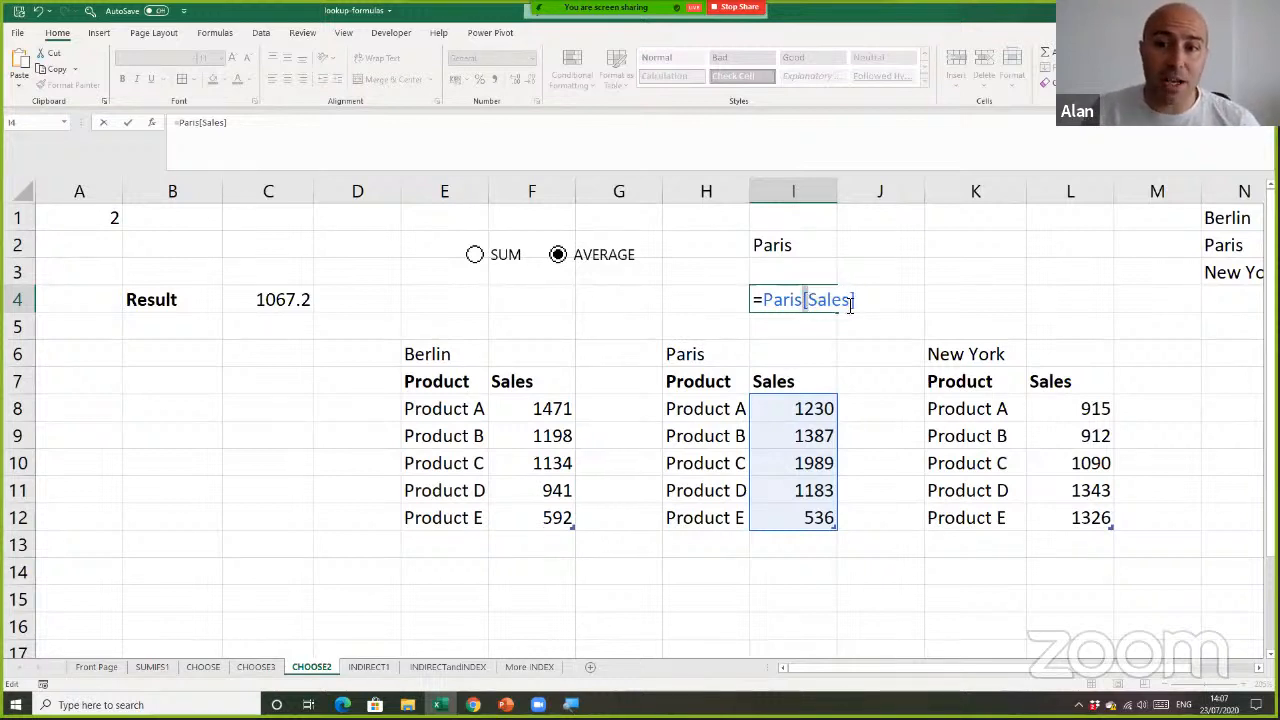
key("End")
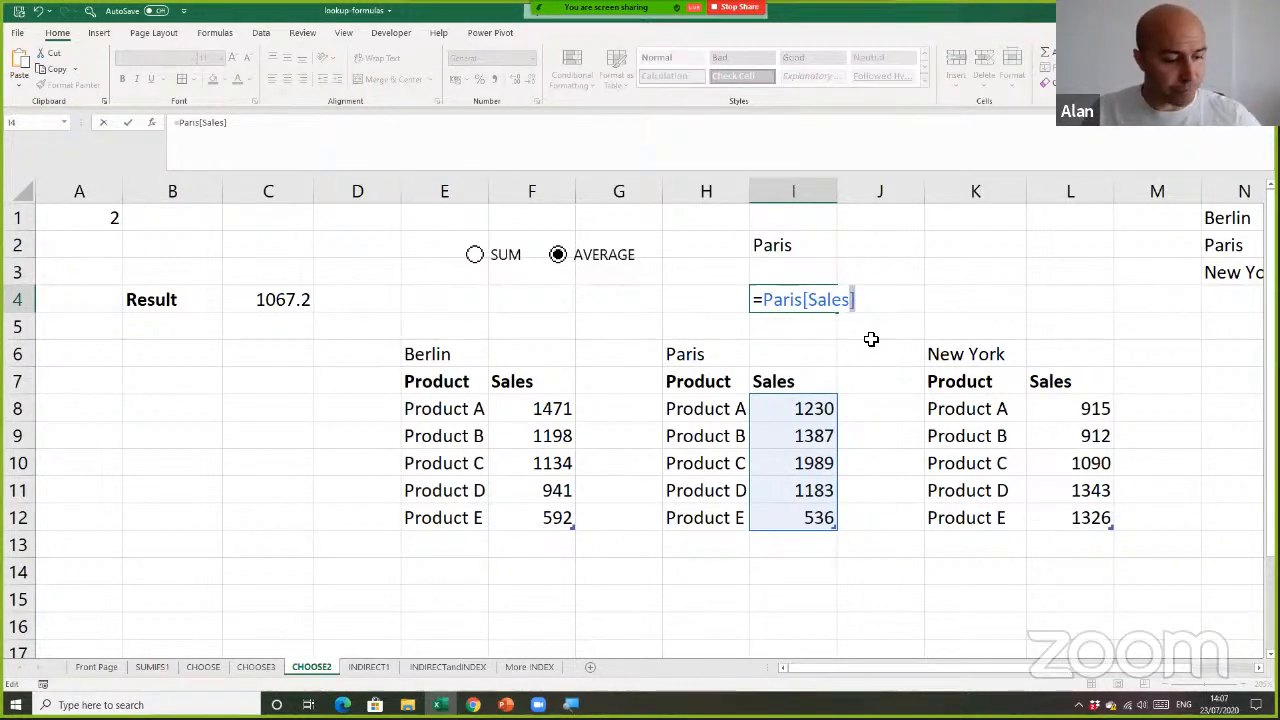
key("Escape")
Start a CHOOSE formula in J2 with the absolute reference $A$1 as its index number
left_click(855, 250)
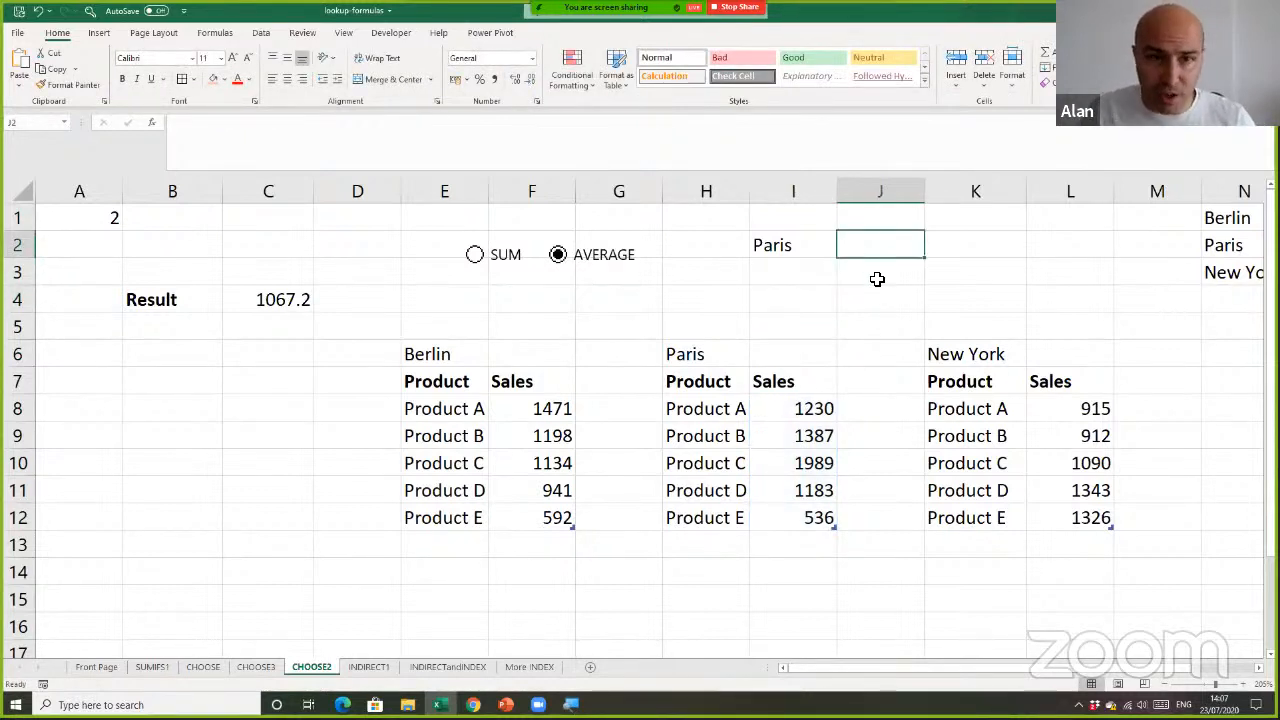
type("=")
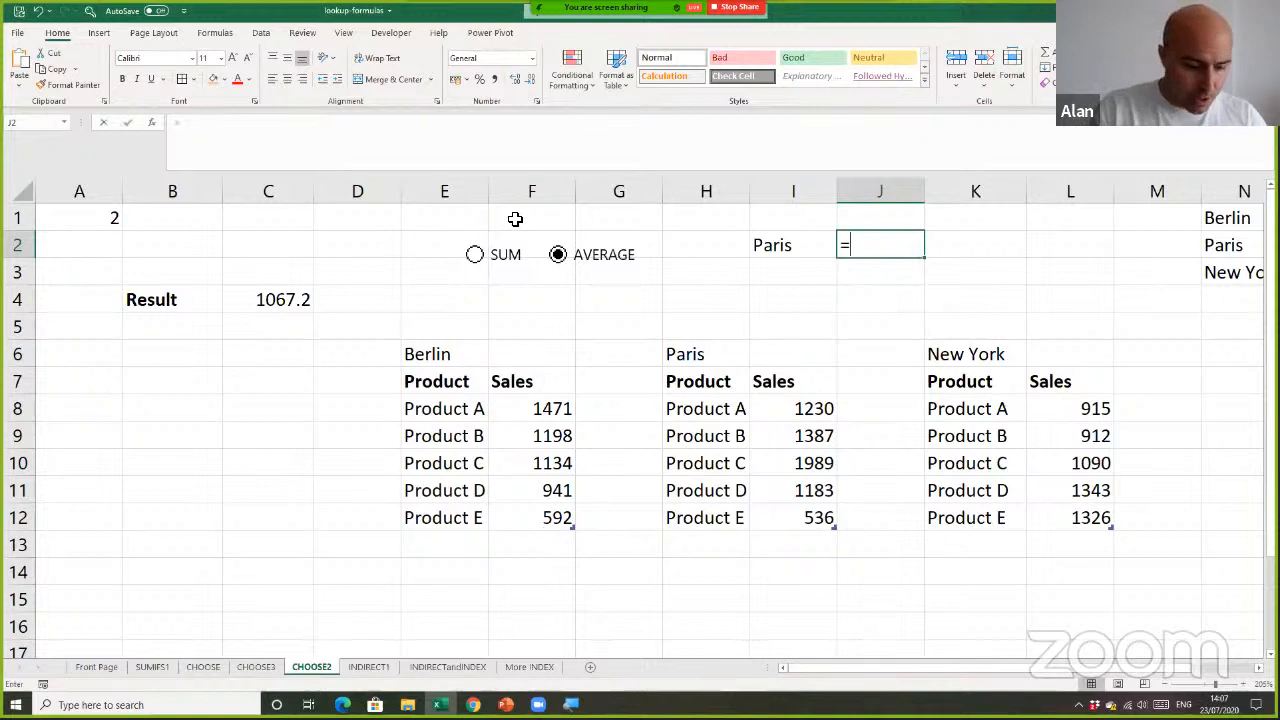
type("cho")
key("Tab")
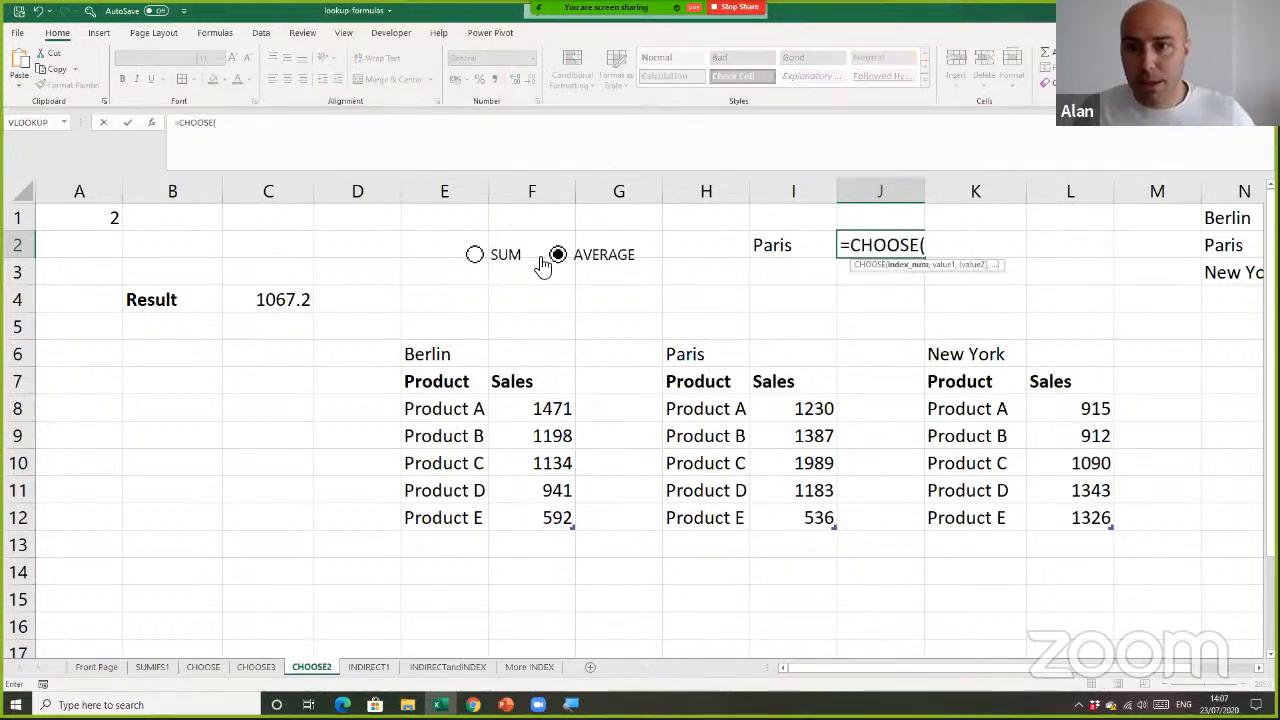
left_click(101, 218)
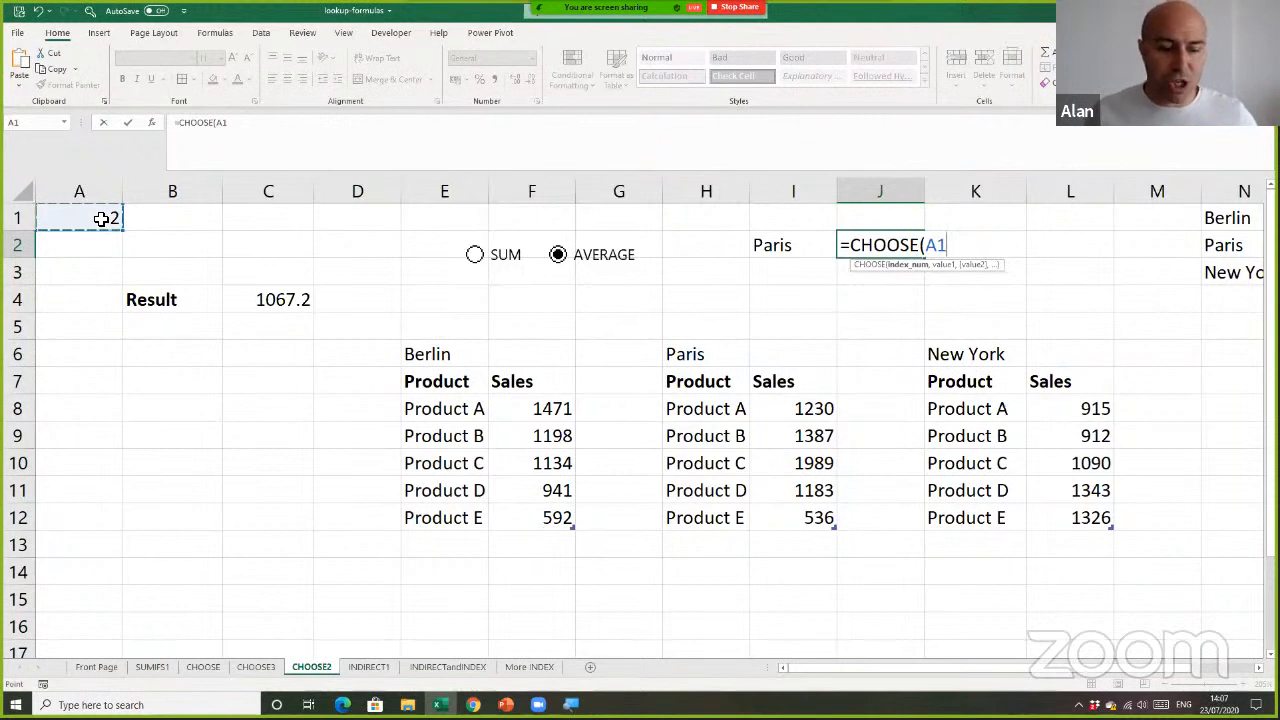
key("F4")
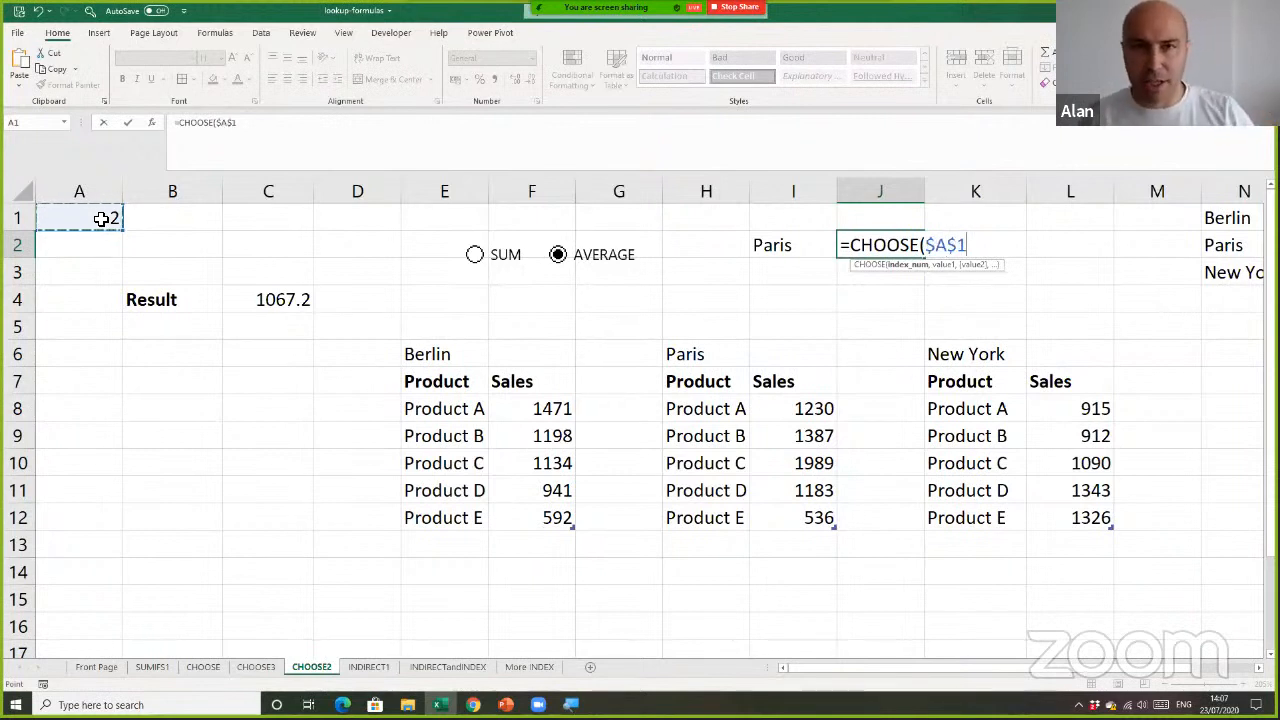
type(",")
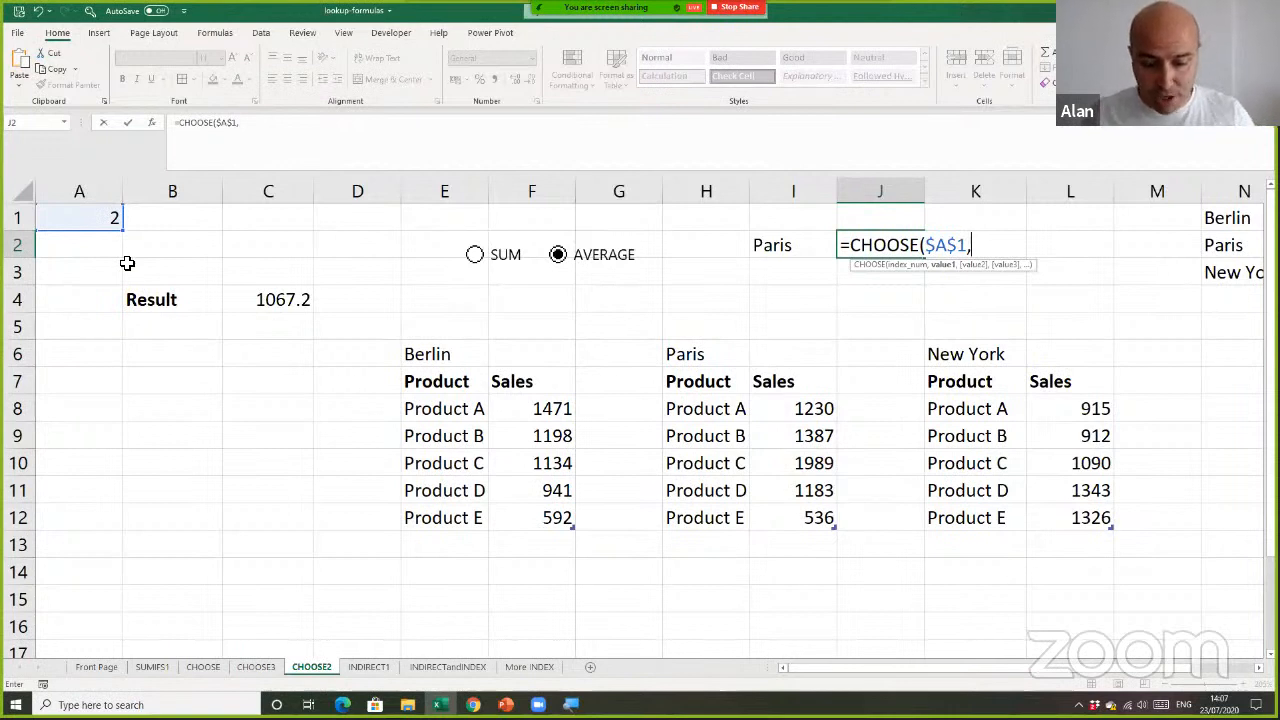
Open a SUM function as the first CHOOSE value and place it on its own indented line in the formula
type("sum(")
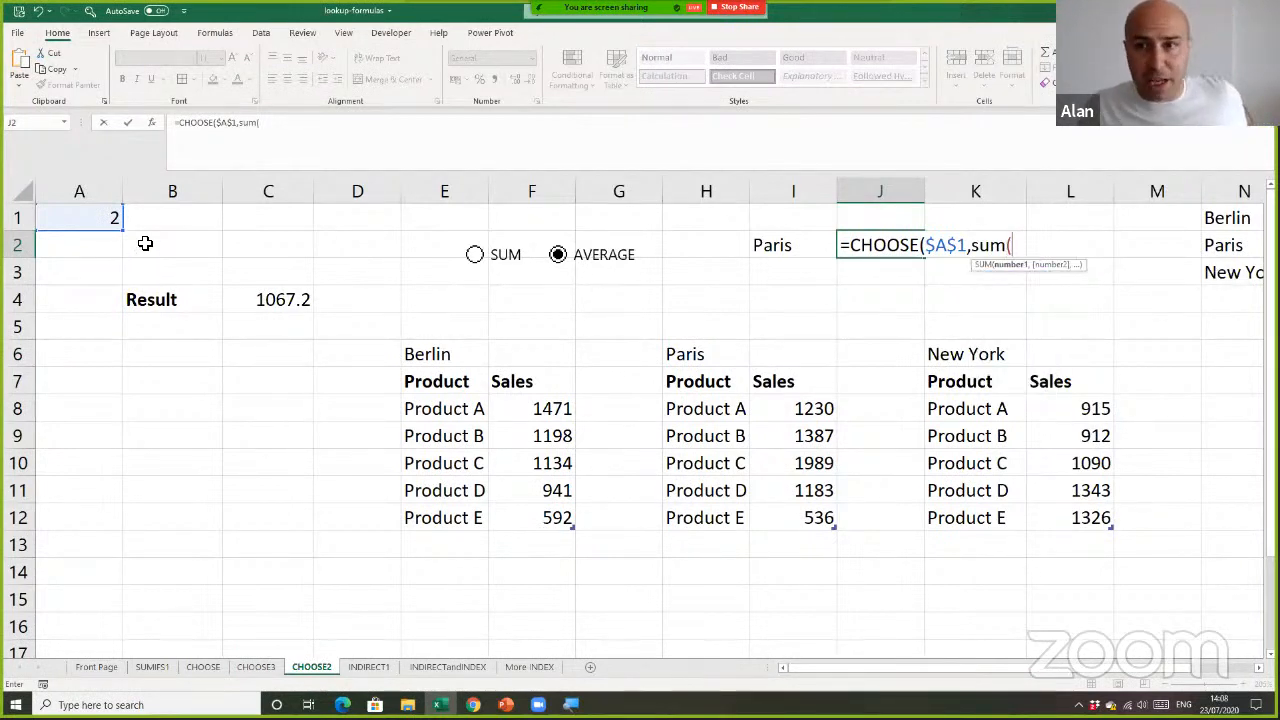
left_click(273, 127)
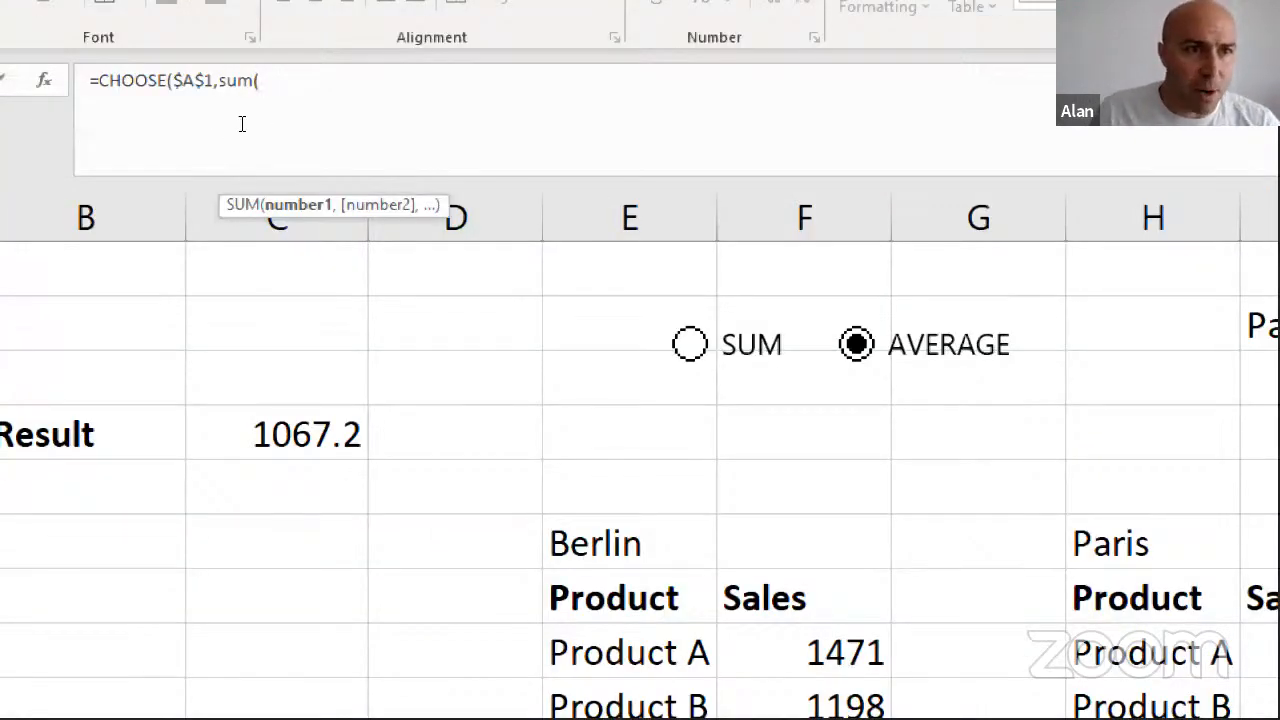
key("Left")
key("Left")
key("Left")
key("Left")
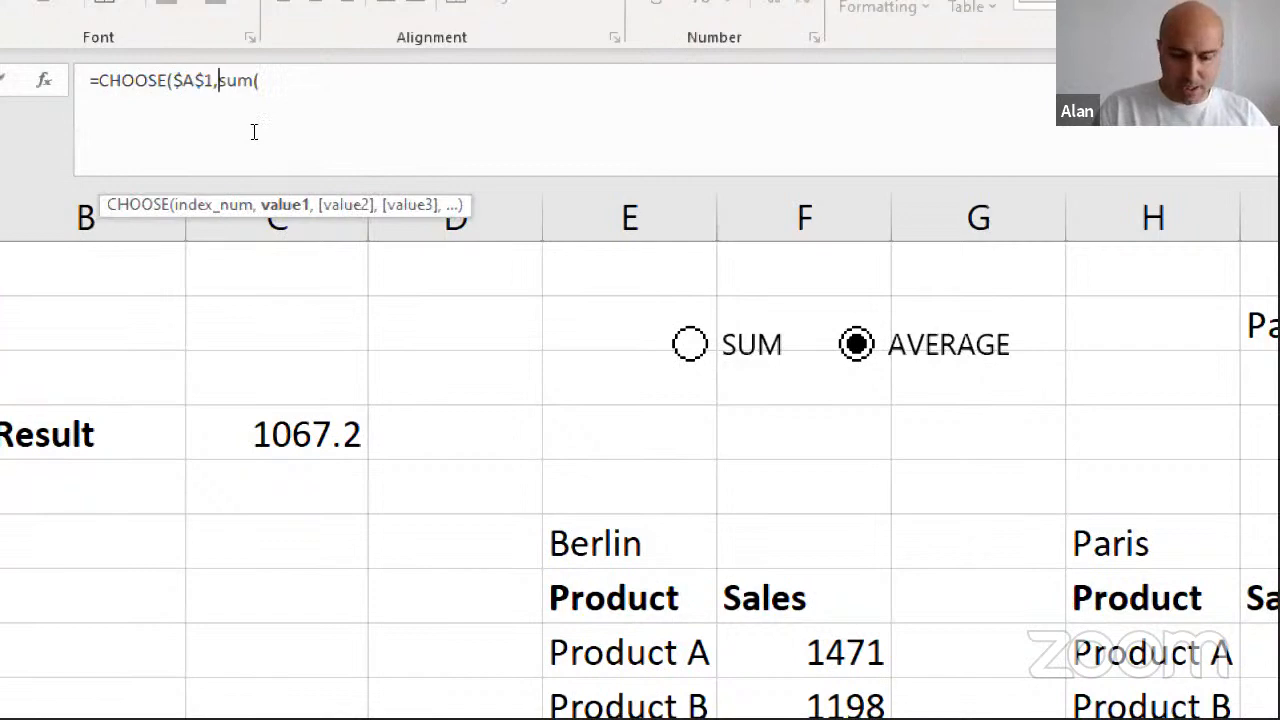
key("alt+Return")
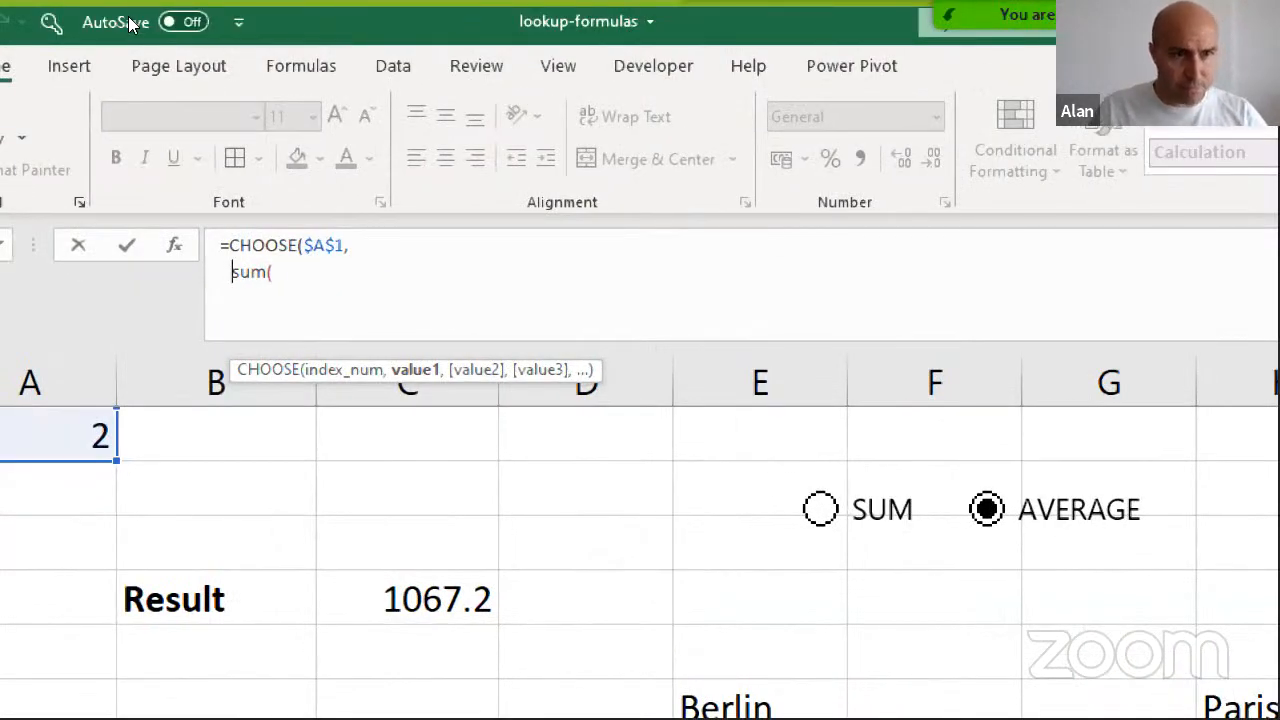
key("End")
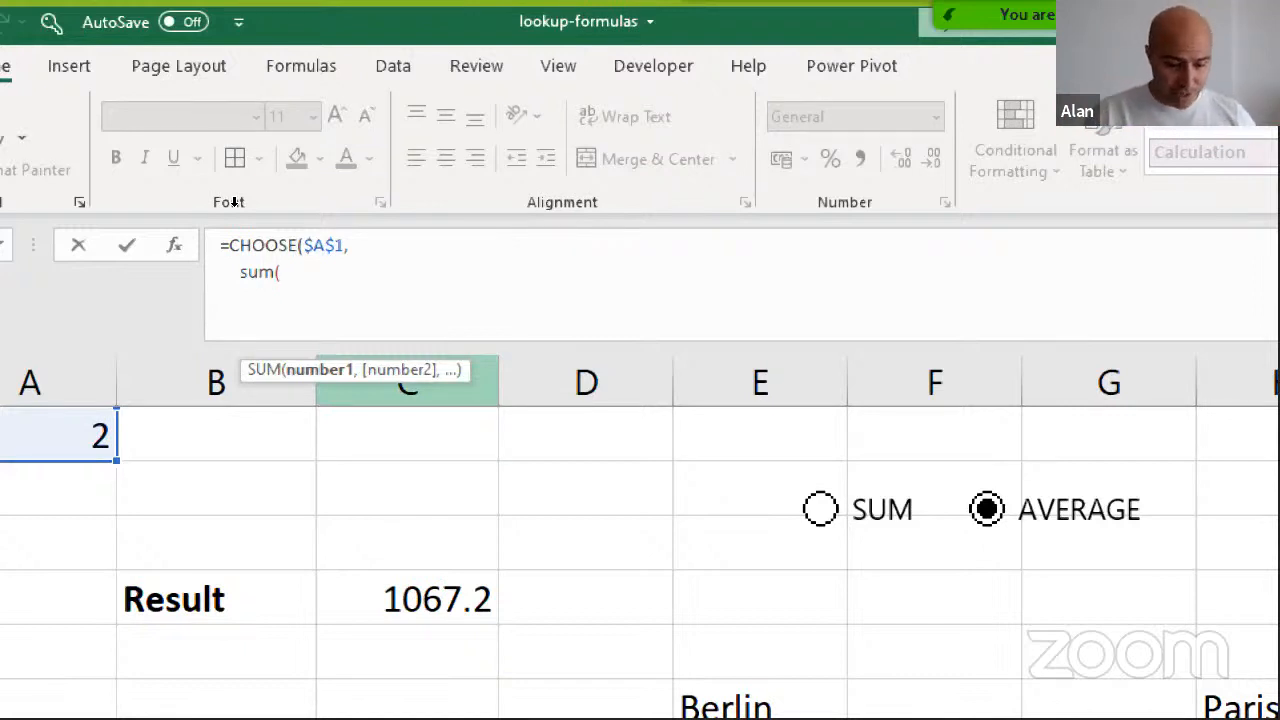
Complete the SUM with INDIRECT($I$2&"[Sales]") as its range and add the separator for the second CHOOSE value
type("indi")
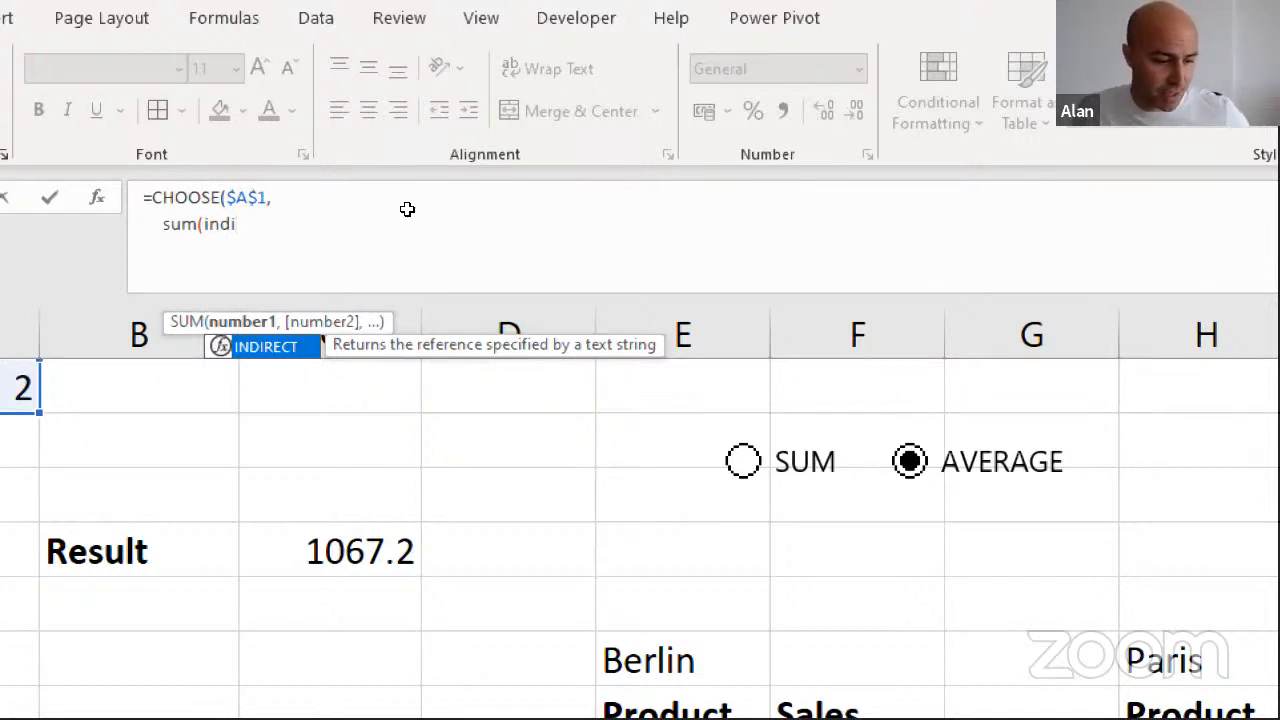
key("Tab")
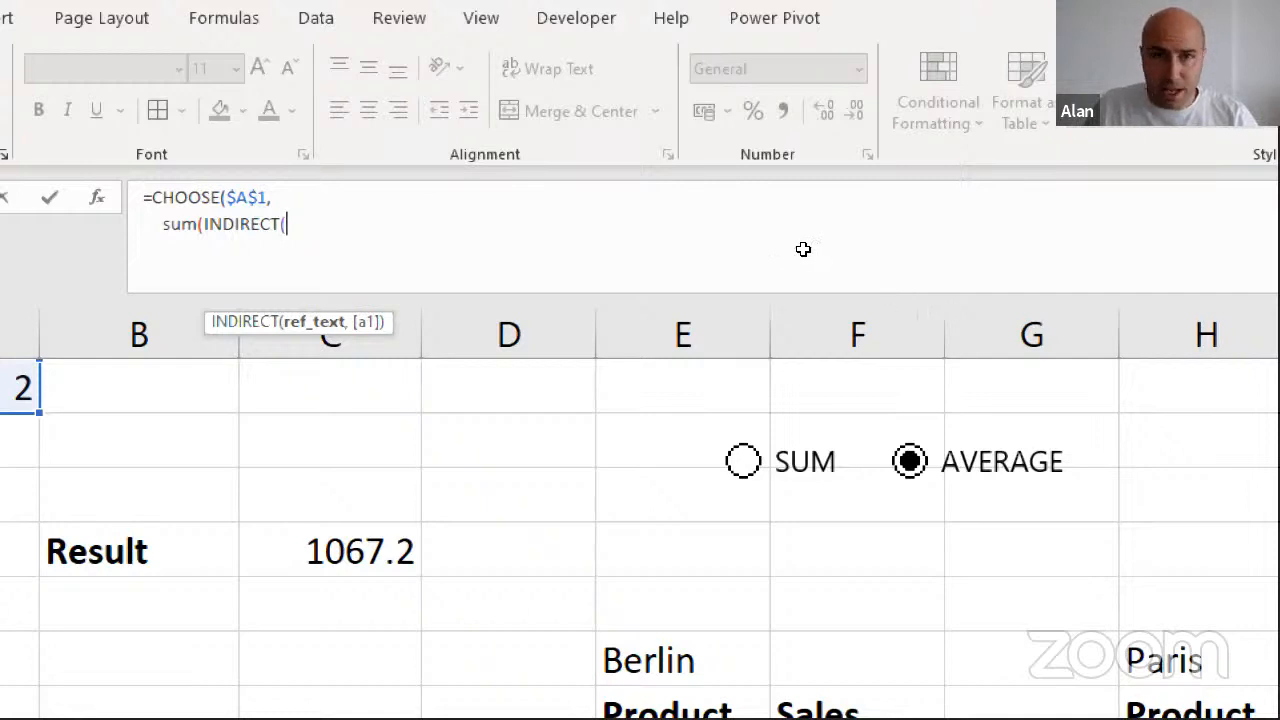
type("I2")
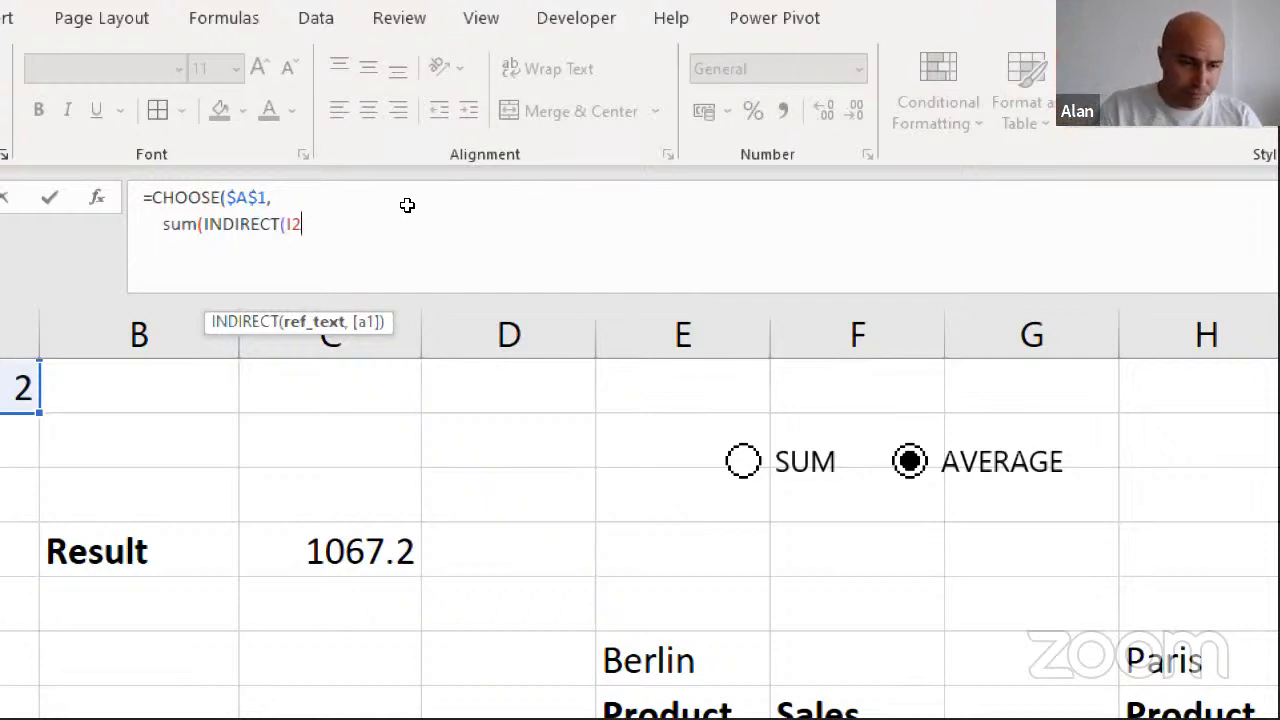
key("F4")
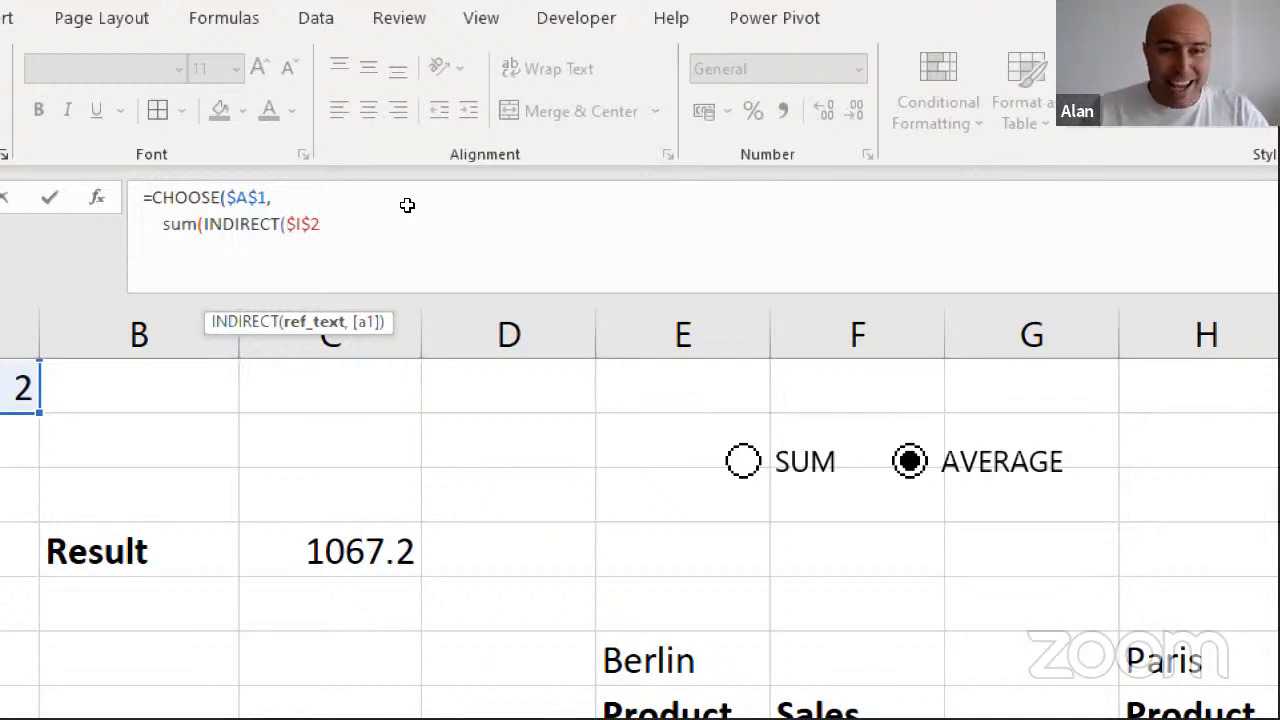
type("&")
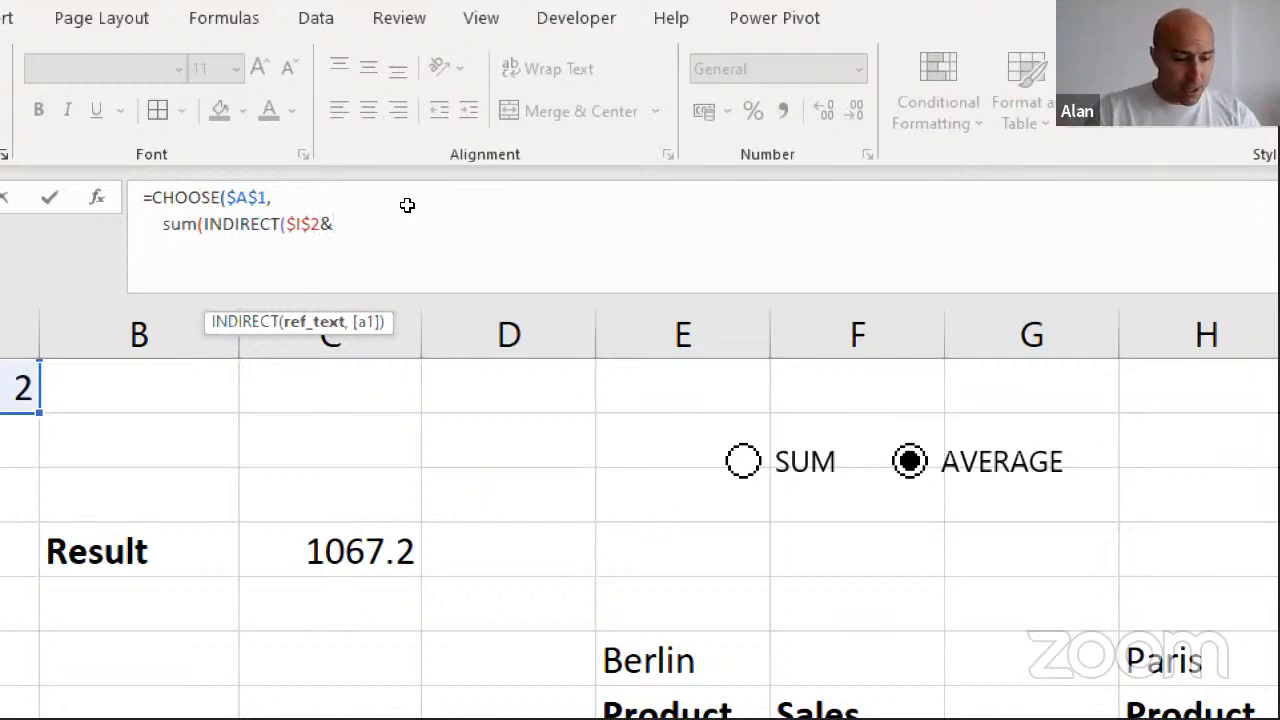
type("\"")
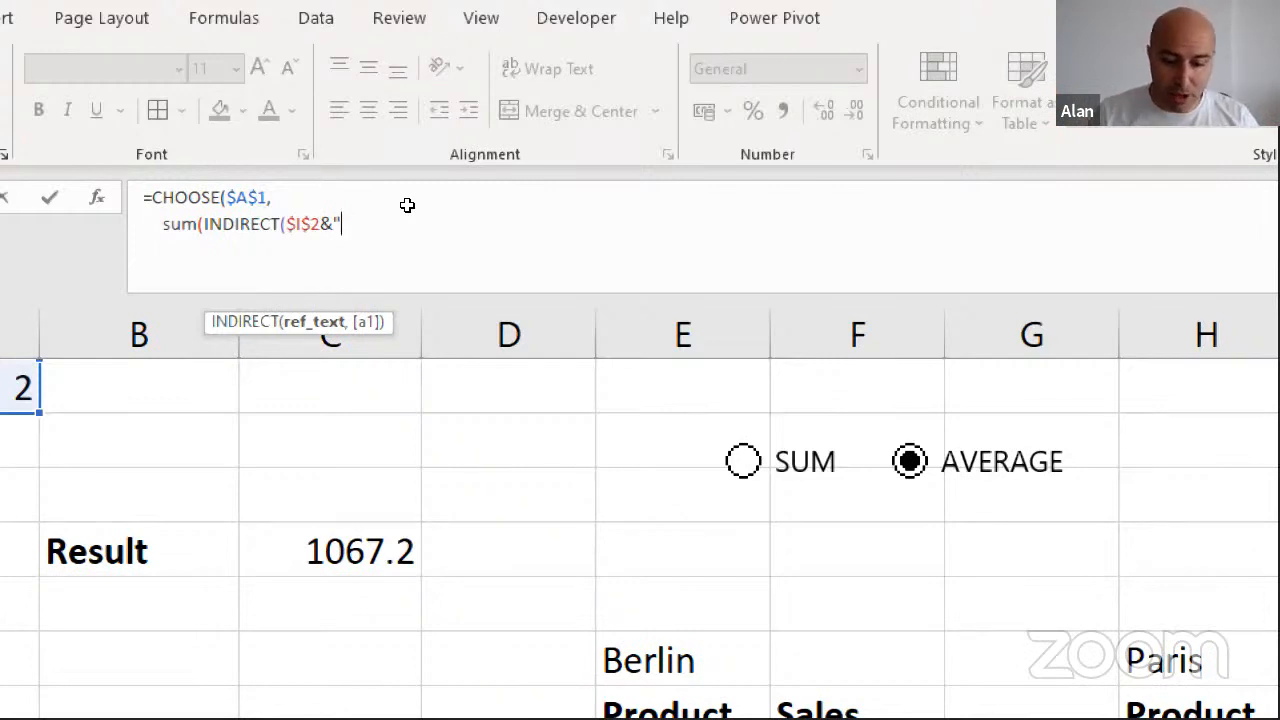
type("[")
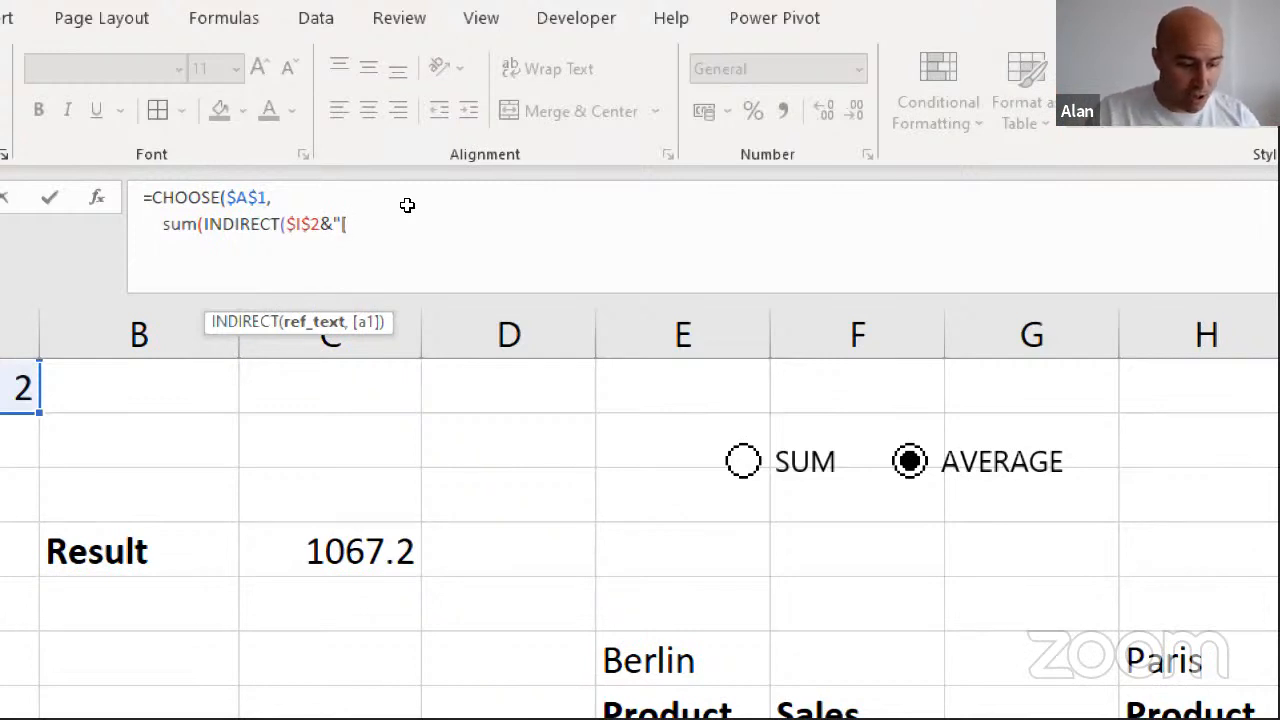
type("Sales")
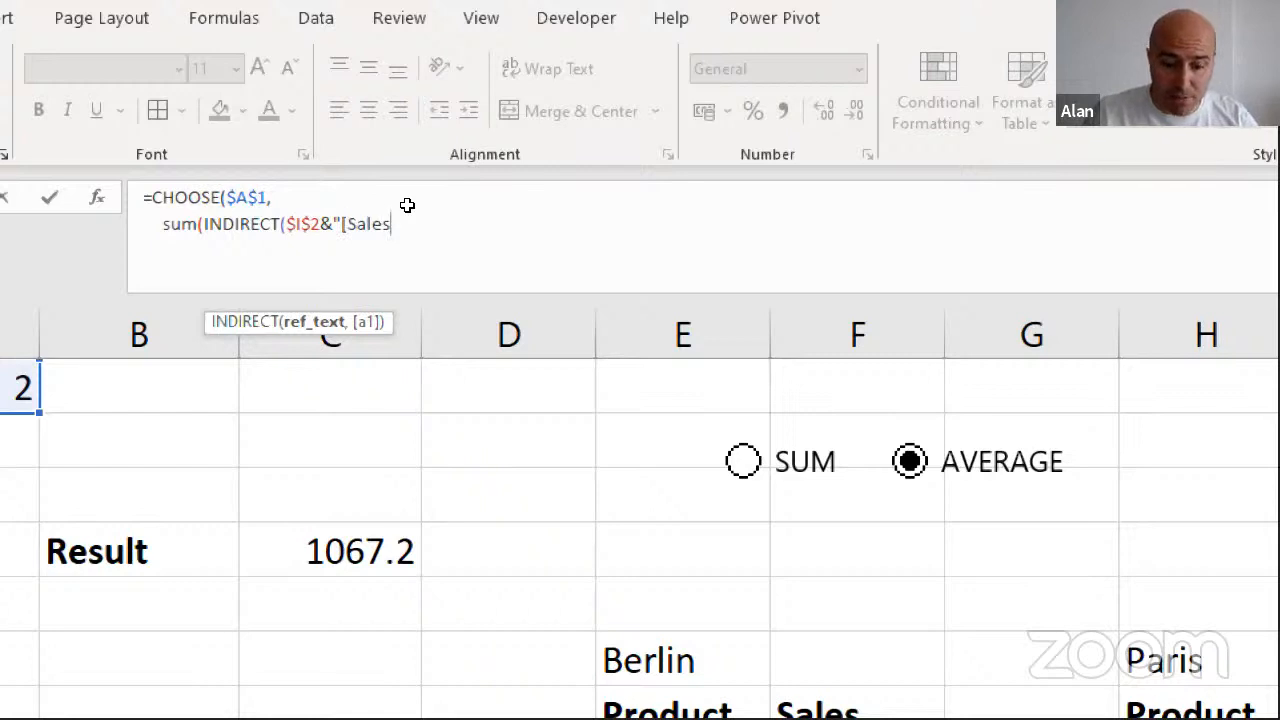
type("]")
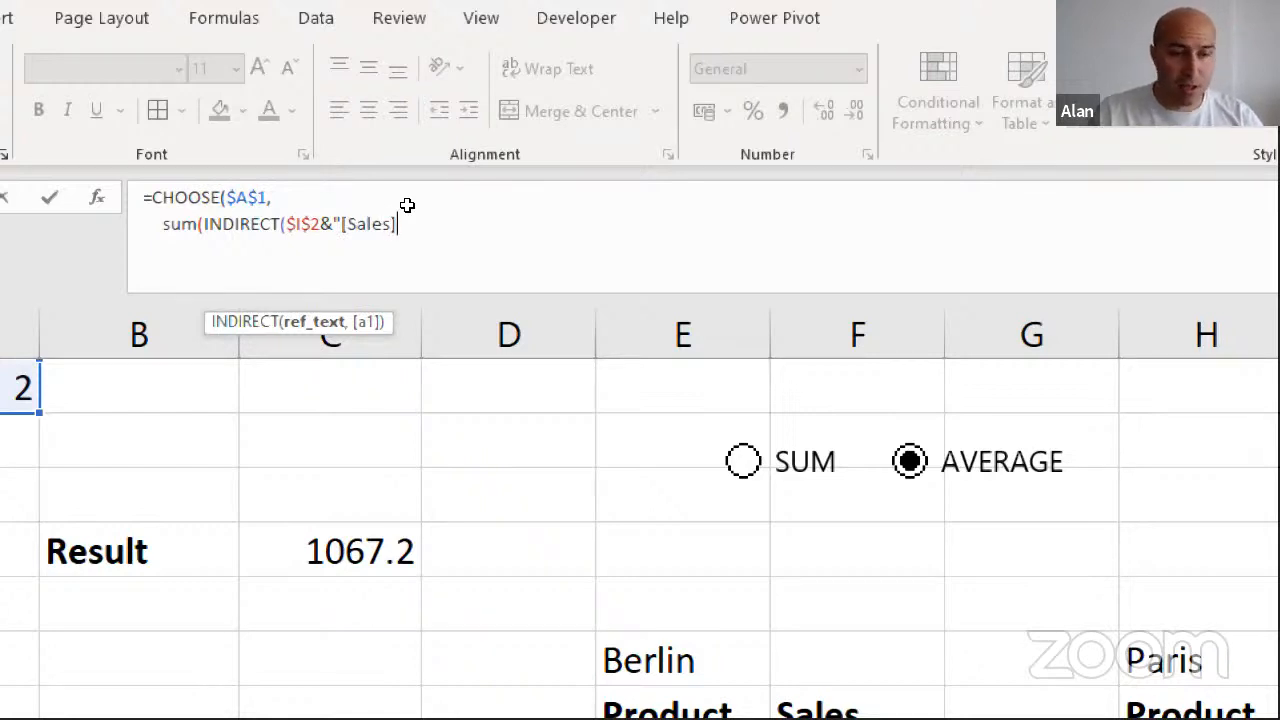
type("\"")
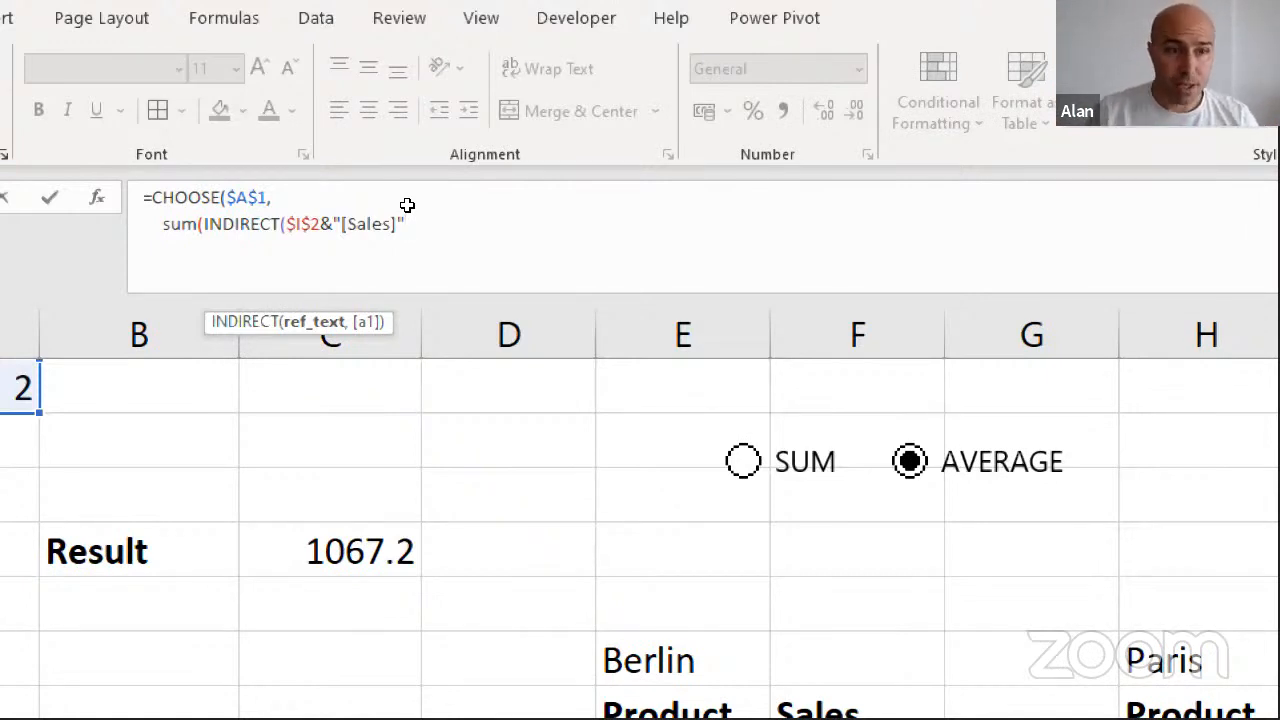
type("))")
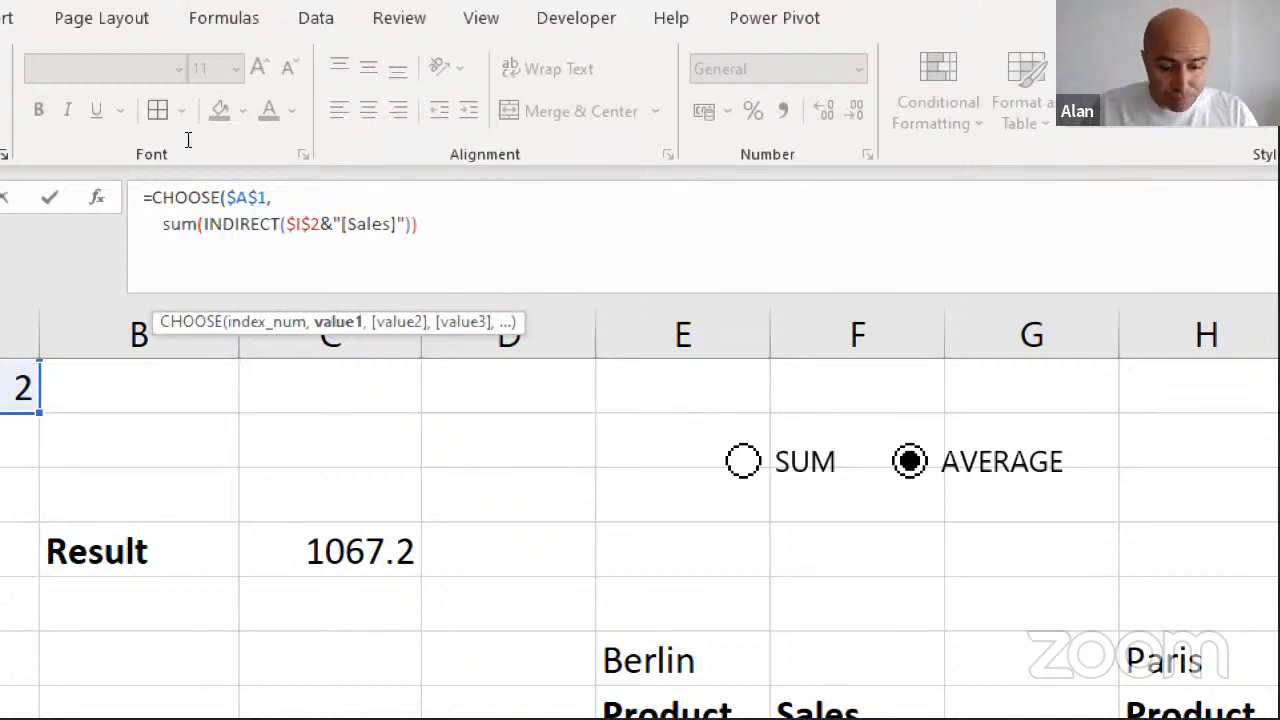
type(",")
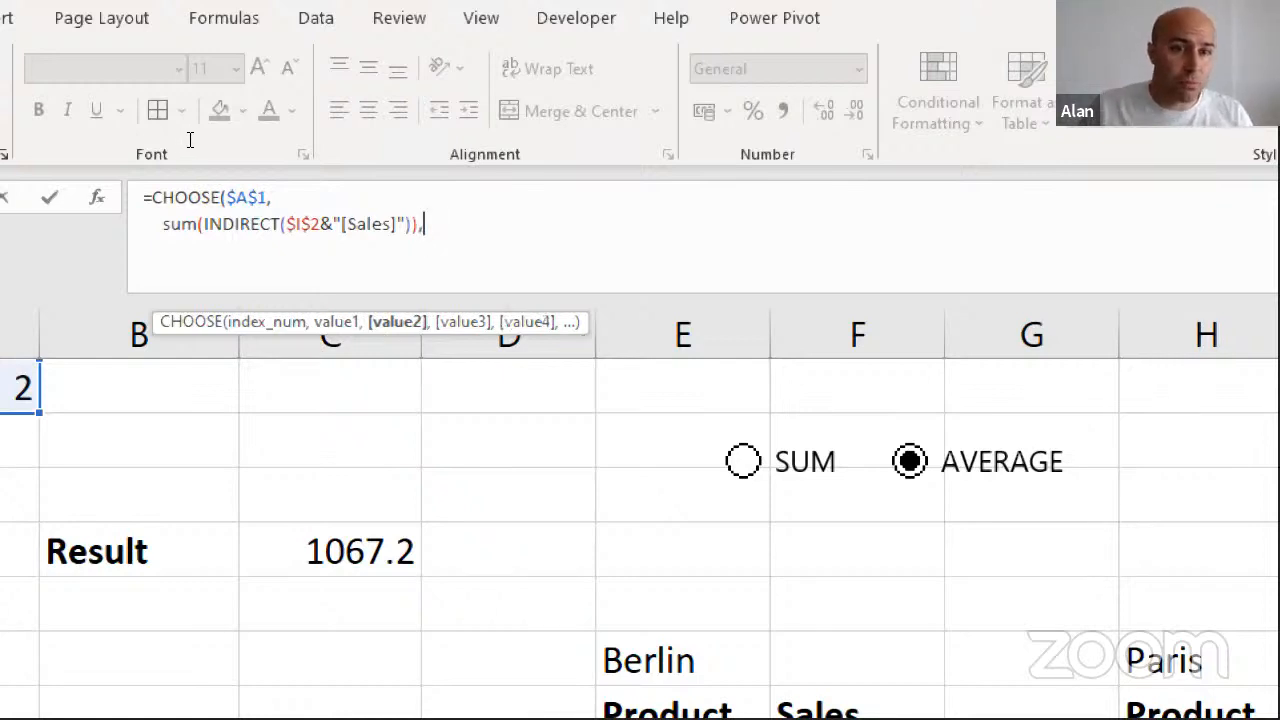
Duplicate the SUM(INDIRECT($I$2&"[Sales]")) expression onto a new line as the second CHOOSE value
left_click_drag(163, 224, 280, 224)
left_click_drag(272, 136, 314, 136)
key("ctrl+c")
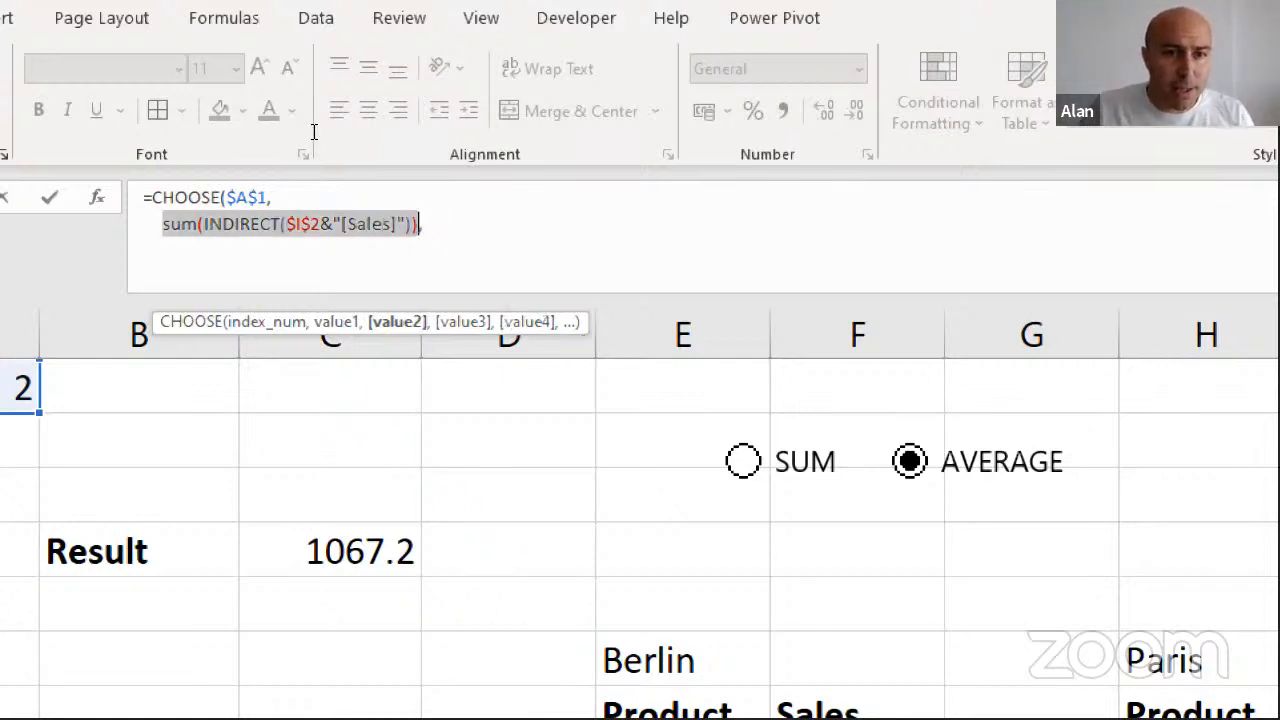
left_click(320, 142)
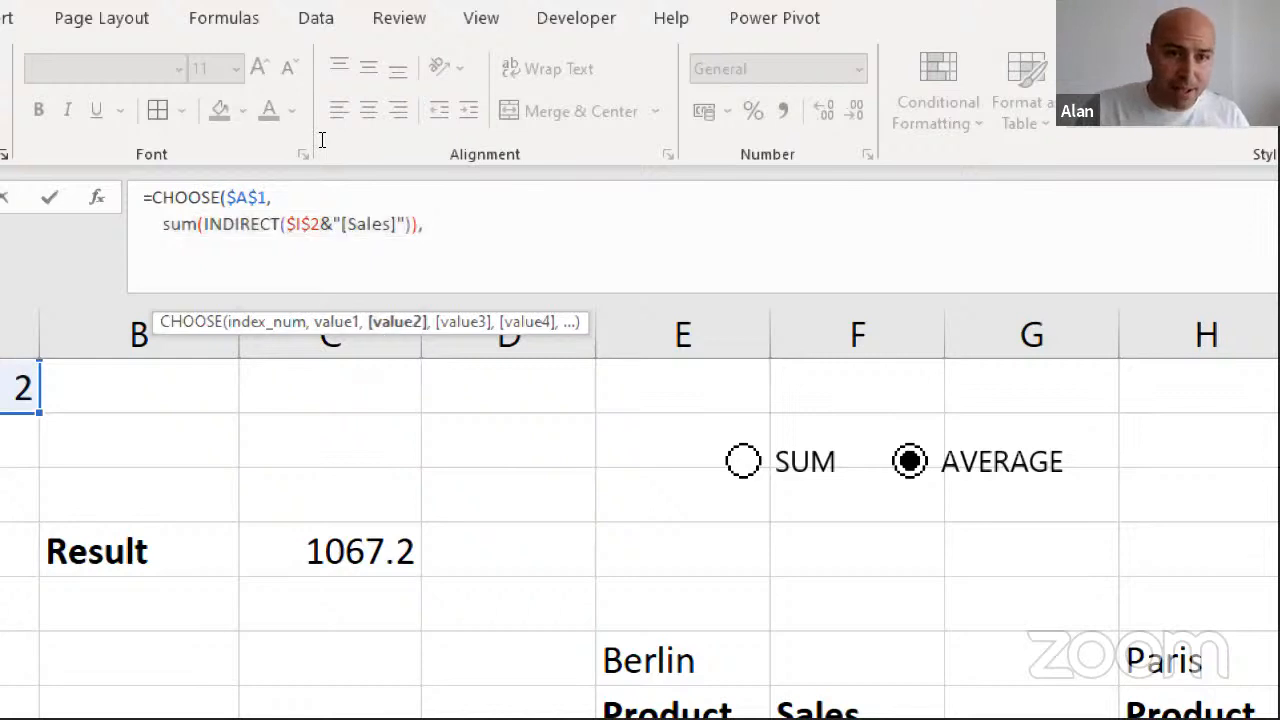
key("alt+Return")
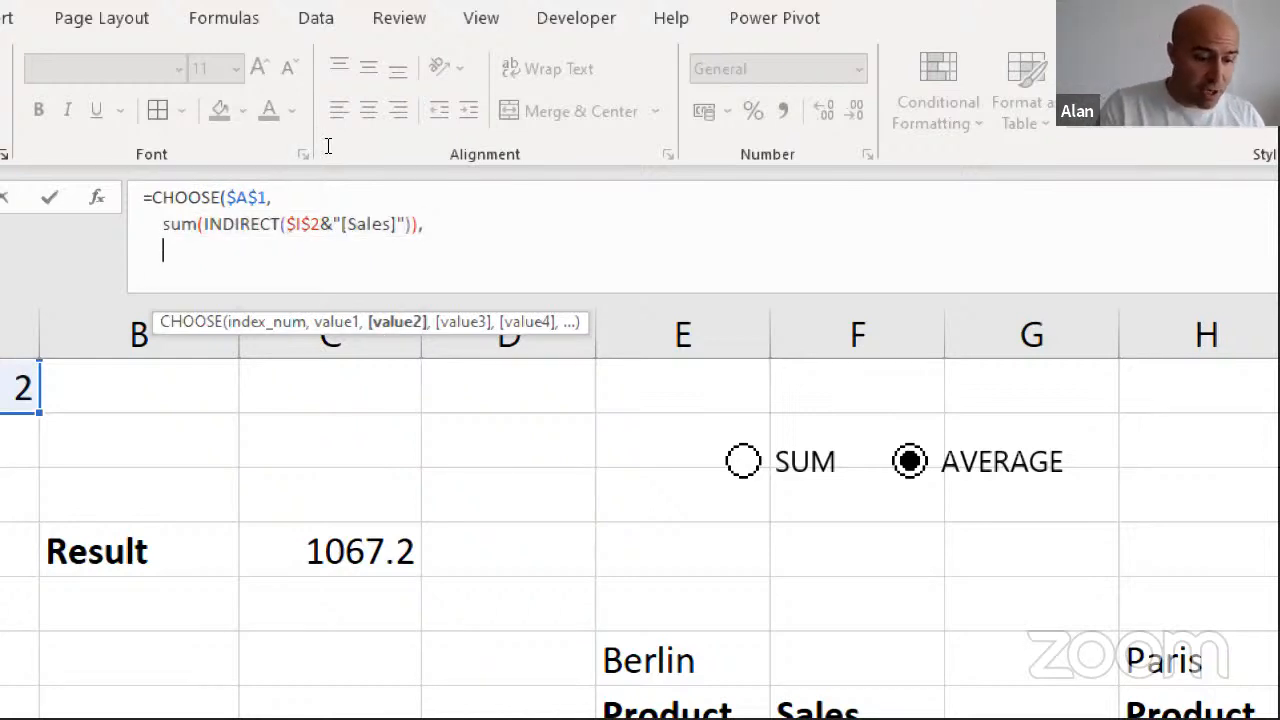
key("ctrl+v")
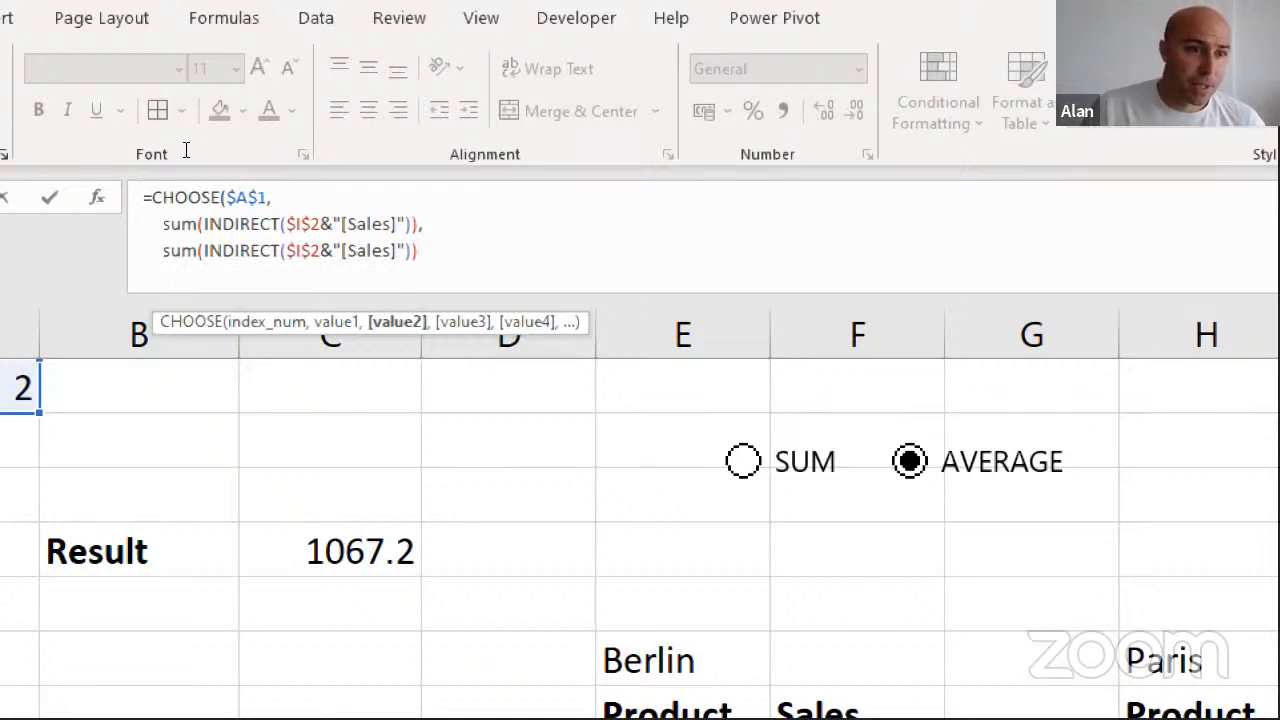
Change the duplicated function from SUM to AVERAGE and close the CHOOSE formula with a parenthesis on its own line
left_click_drag(188, 152, 206, 152)
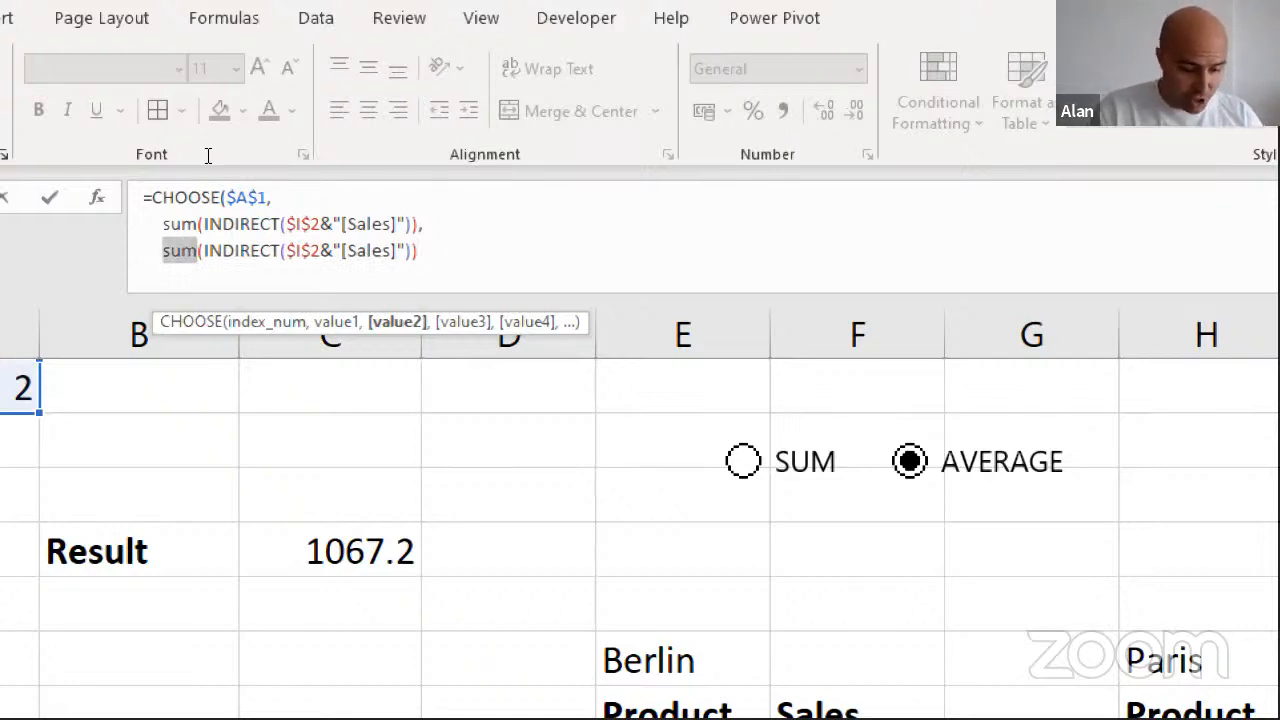
type("average")
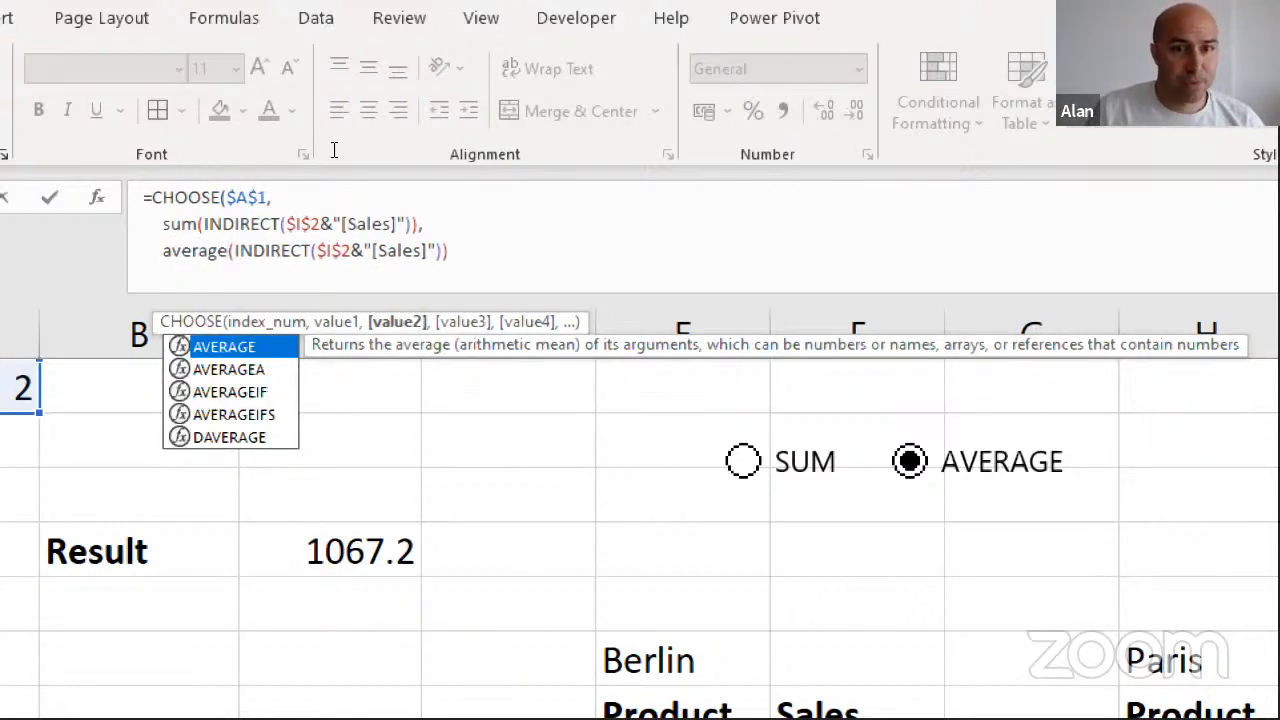
key("End")
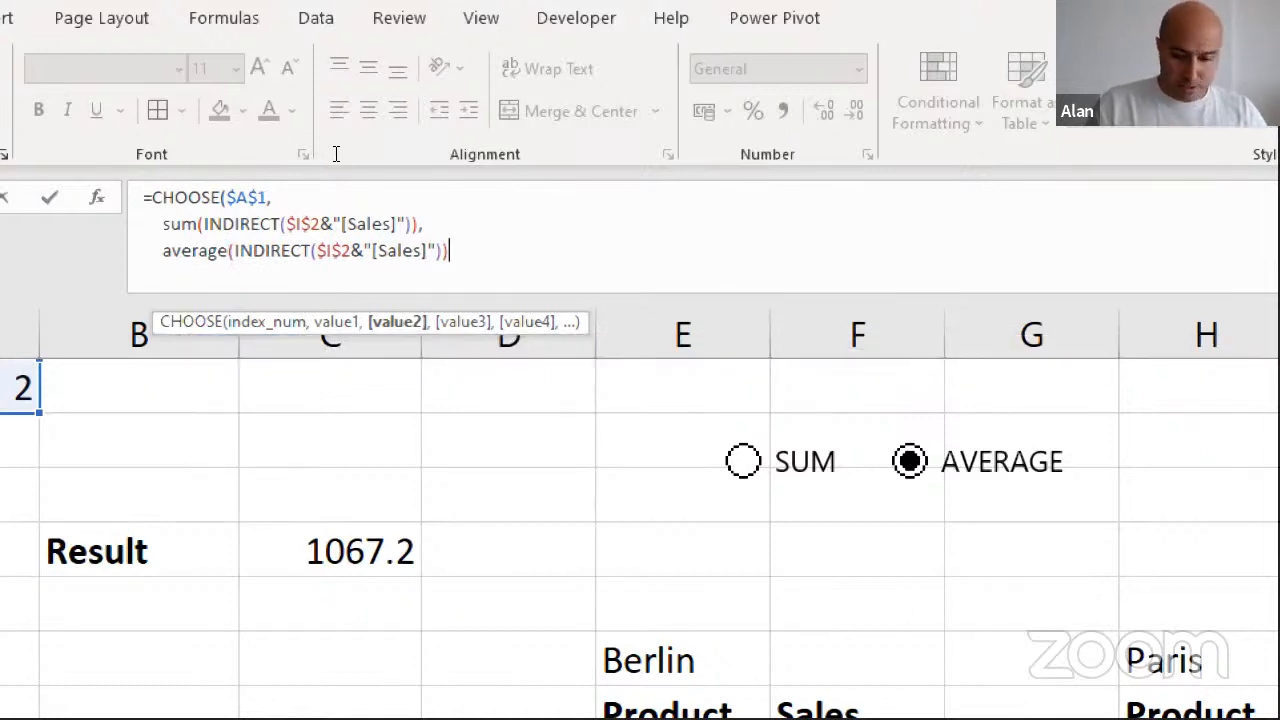
key("alt+Return")
type(")")
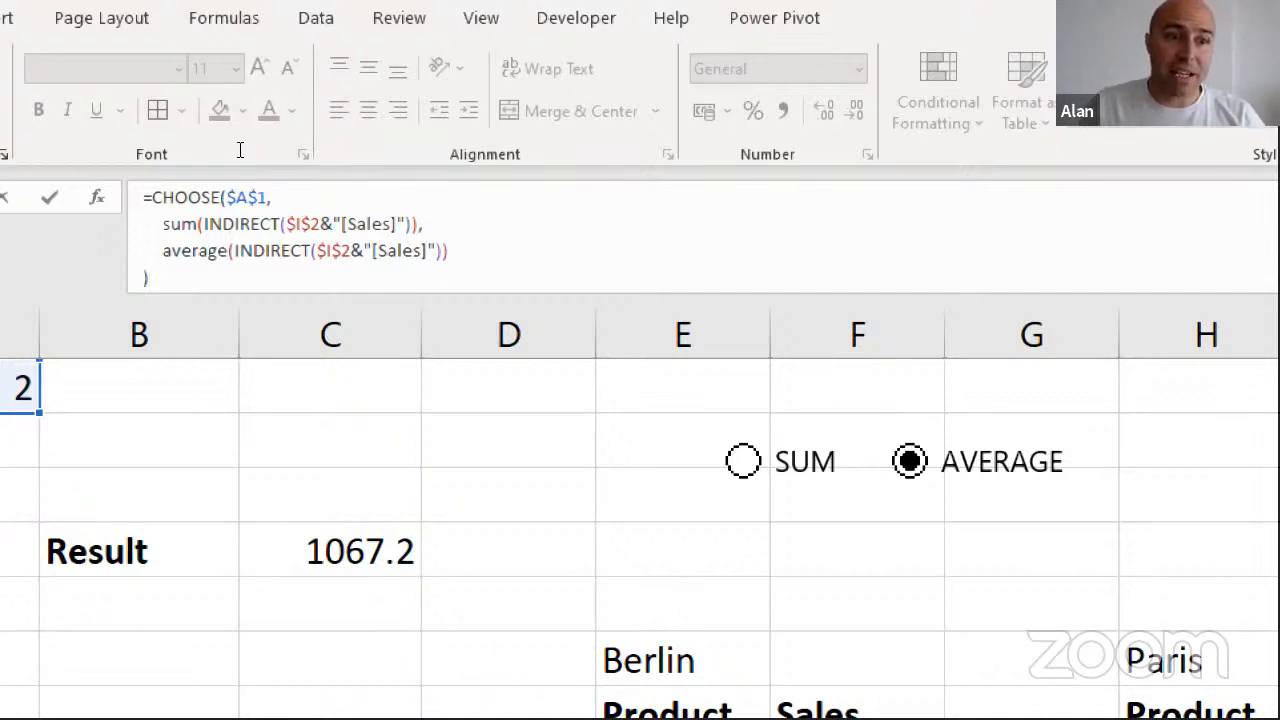
Examine the INDIRECT function inside the AVERAGE expression and enter the finished CHOOSE formula in J2
left_click_drag(234, 251, 281, 251)
key("shift+Right")
key("shift+Right")
key("shift+Right")
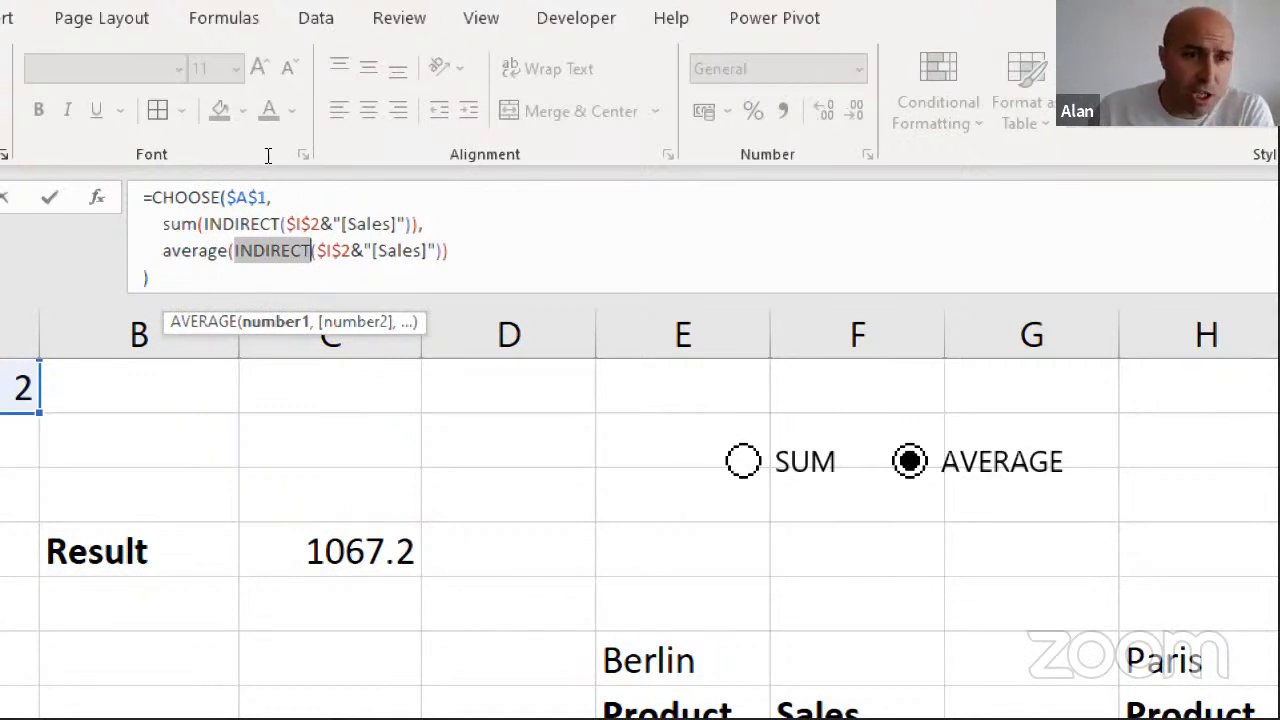
left_click_drag(280, 154, 330, 156)
key("End")
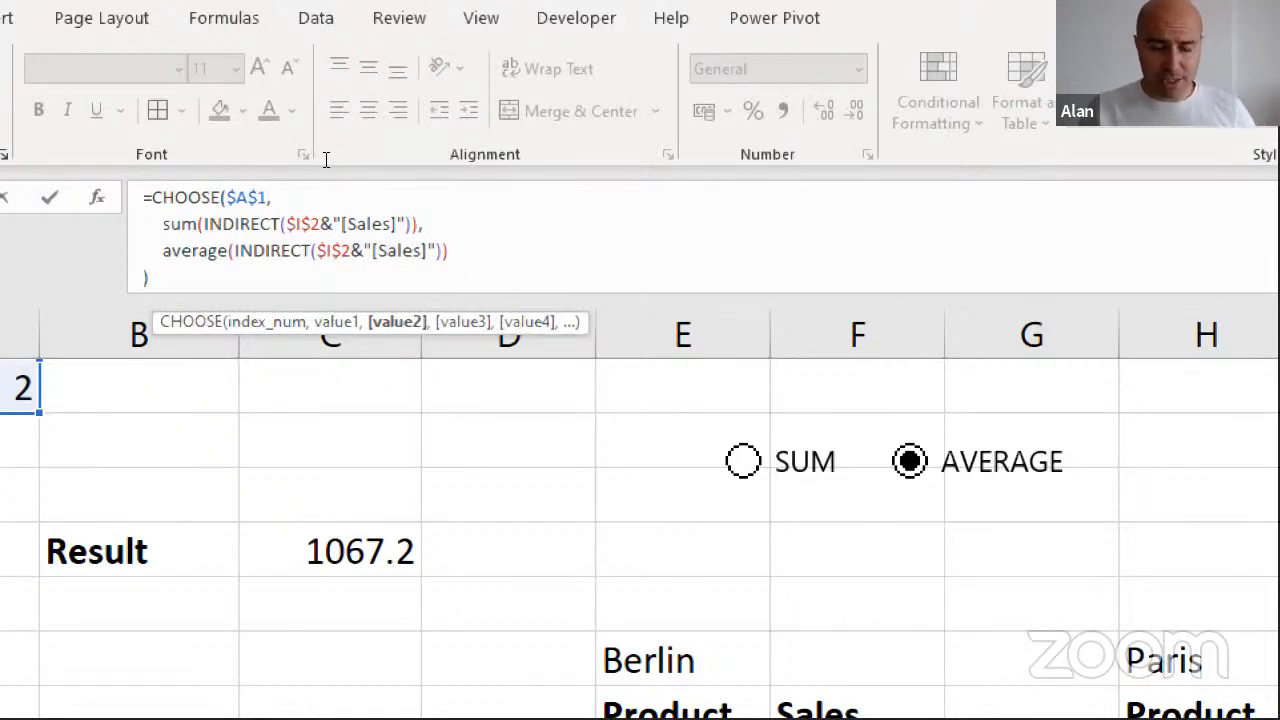
key("Return")
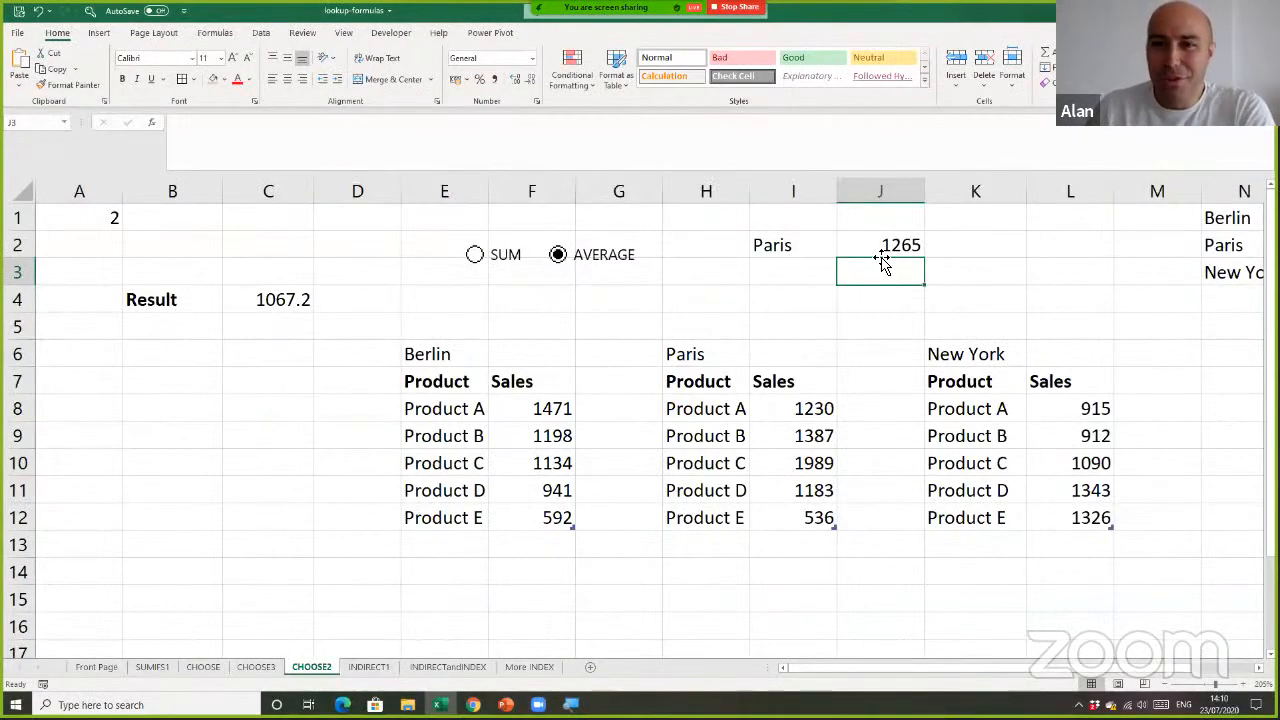
Select the Paris Sales values in I8:I12 to check their average against the formula result in J2
left_click(881, 256)
left_click(794, 409)
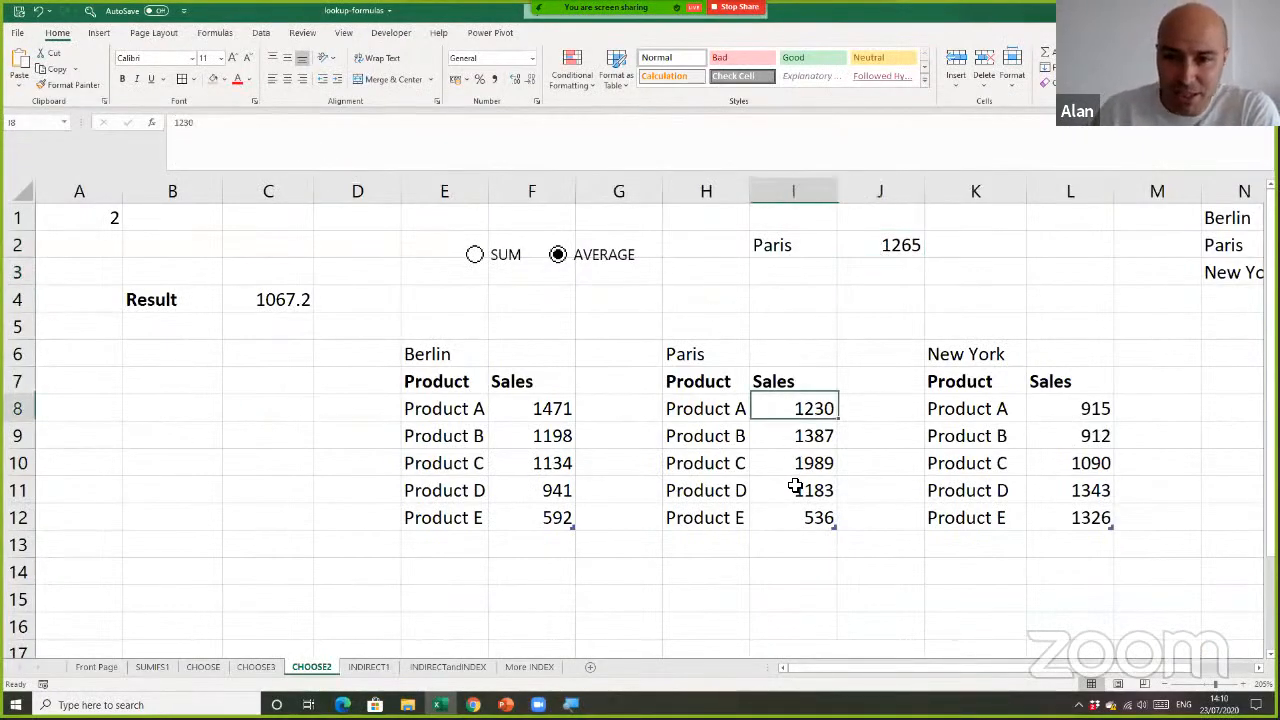
left_click_drag(794, 409, 794, 487)
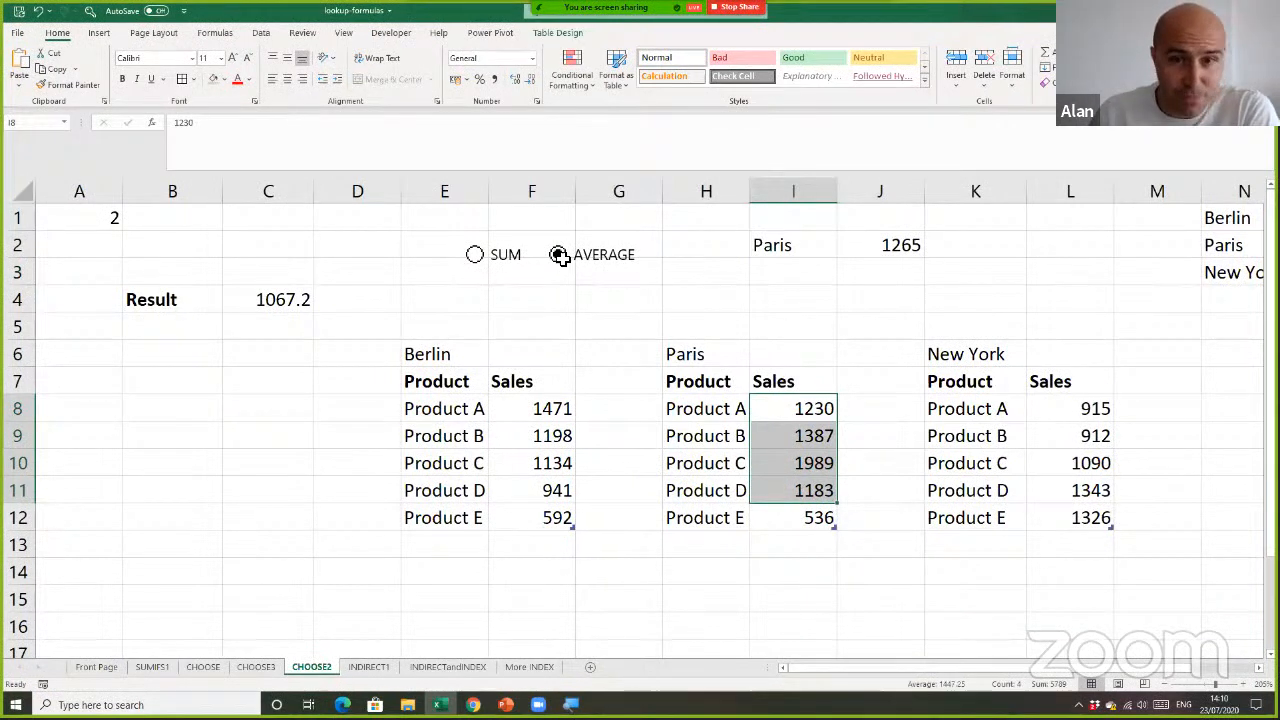
left_click(740, 284)
left_click(812, 418)
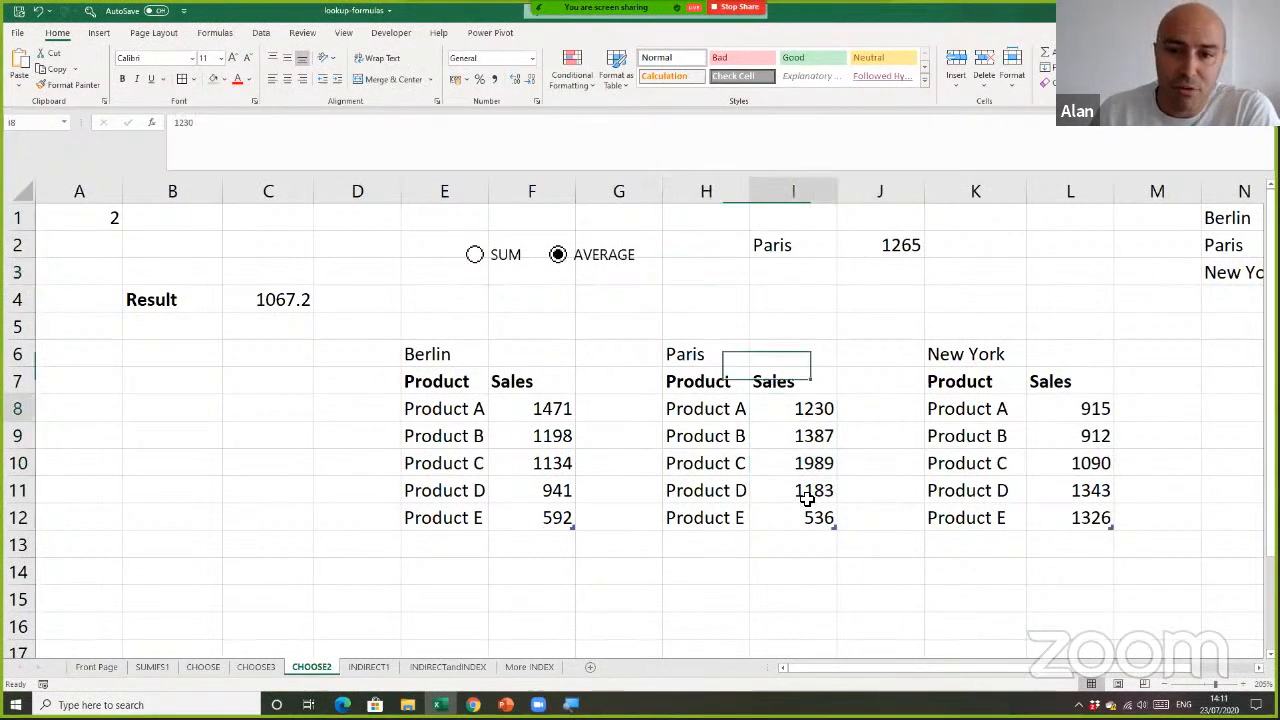
left_click_drag(808, 498, 814, 517)
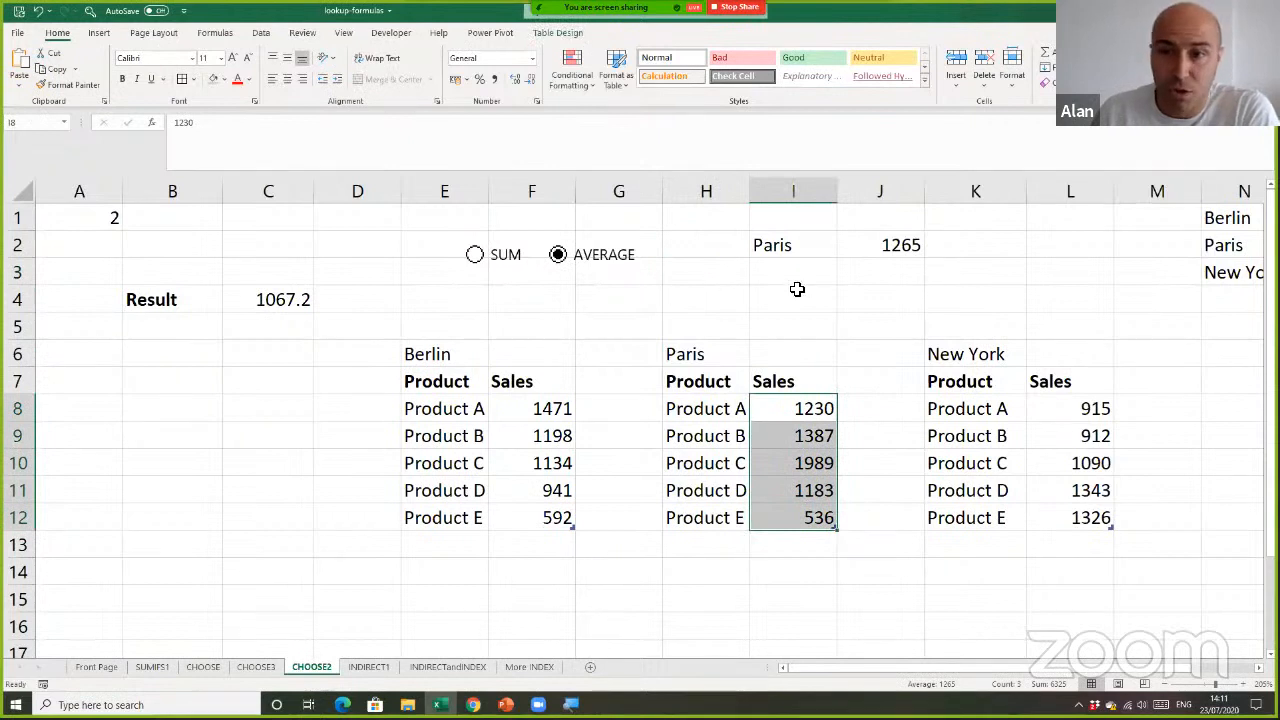
Test the J2 formula by choosing Berlin and after it New York as the city in I2
left_click(834, 246)
left_click(843, 251)
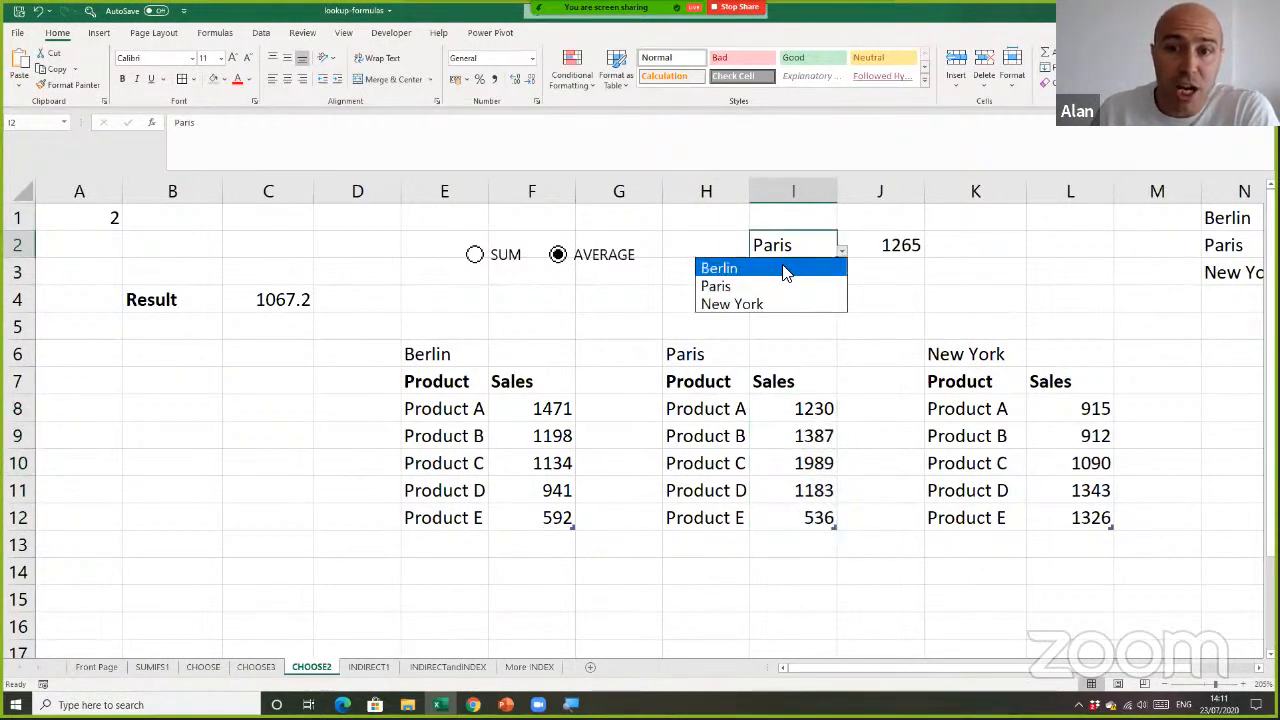
left_click(786, 270)
left_click(806, 295)
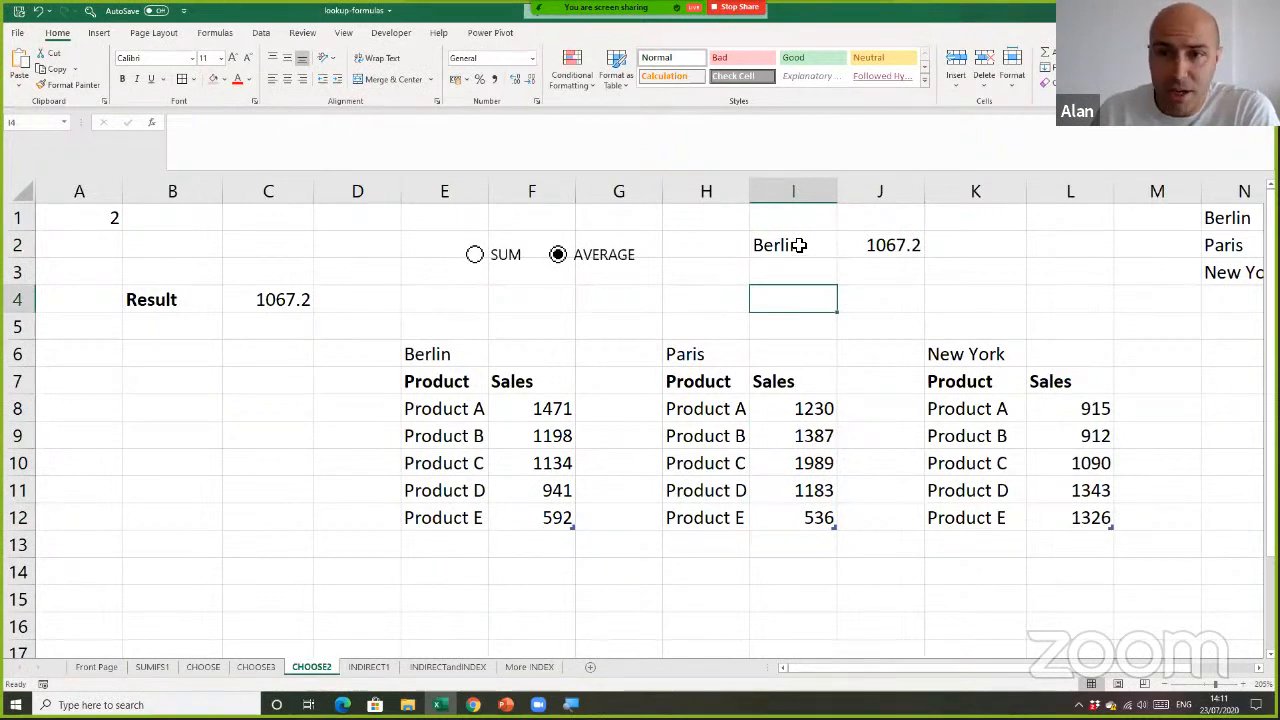
left_click(801, 246)
left_click(841, 252)
left_click(800, 302)
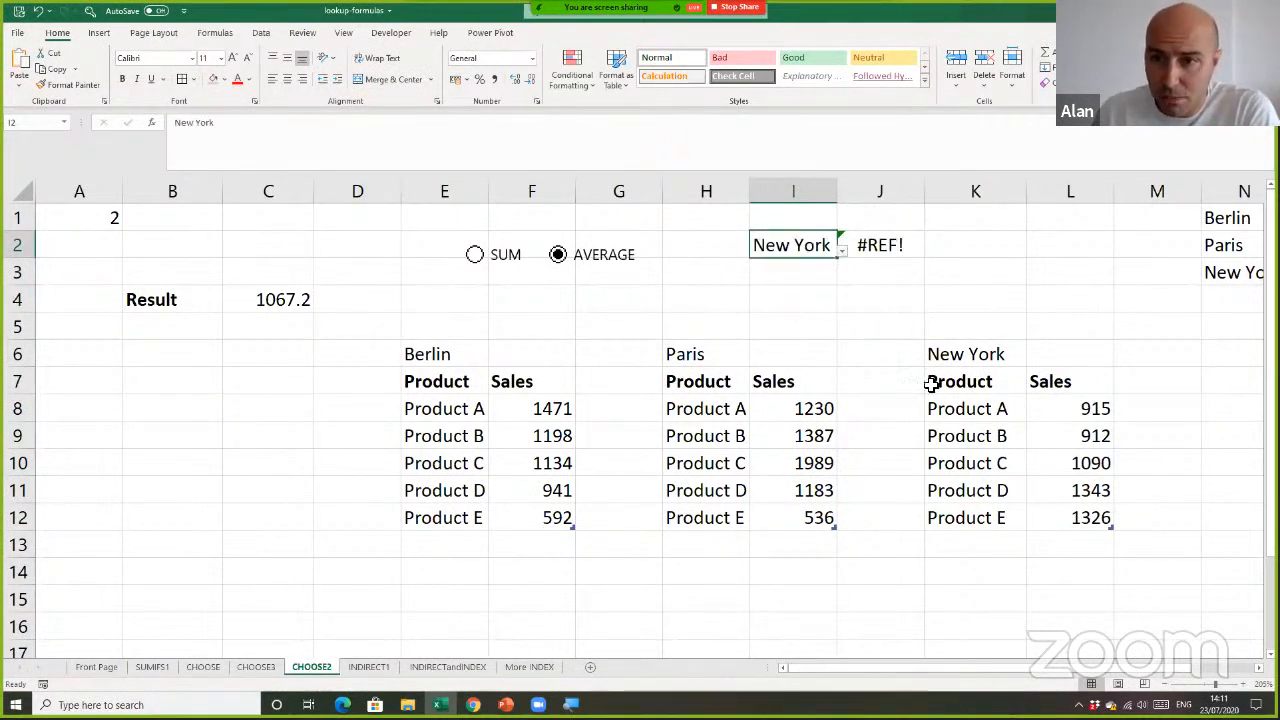
Check the table name of the New York sales table and try to rename it as "New York" with a space
left_click(1004, 432)
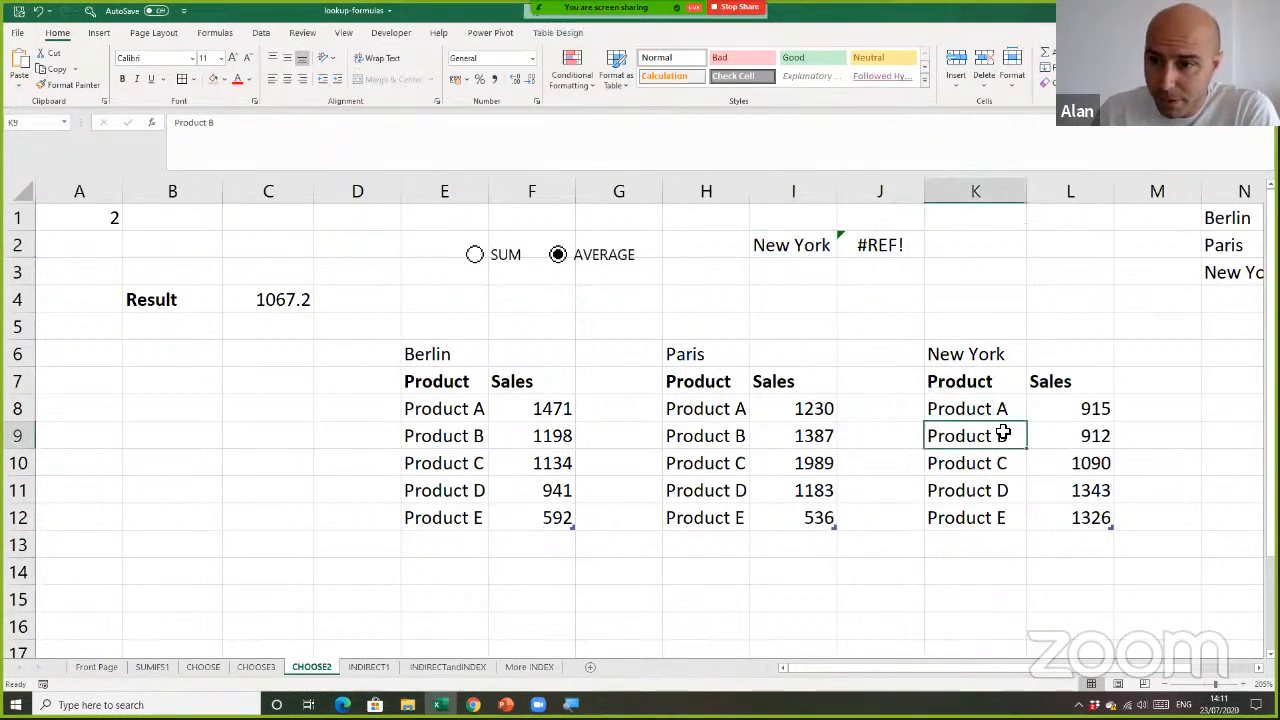
left_click(985, 406)
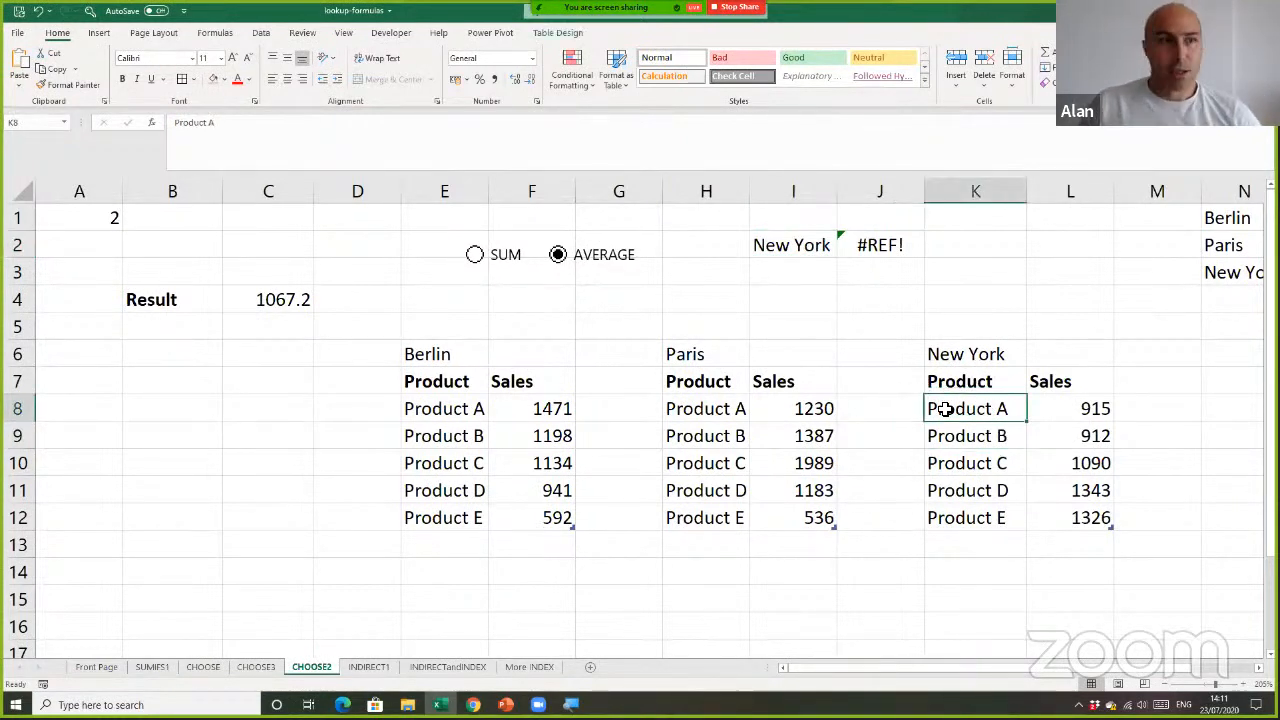
left_click(557, 32)
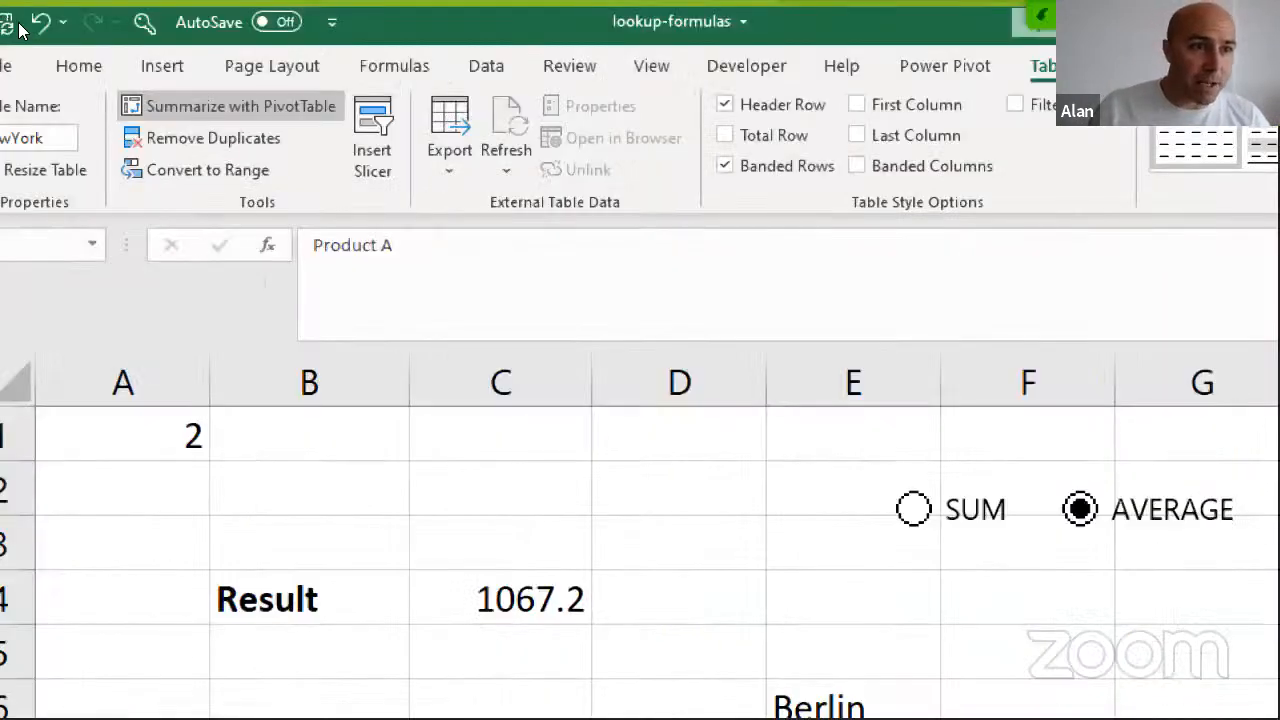
left_click(12, 138)
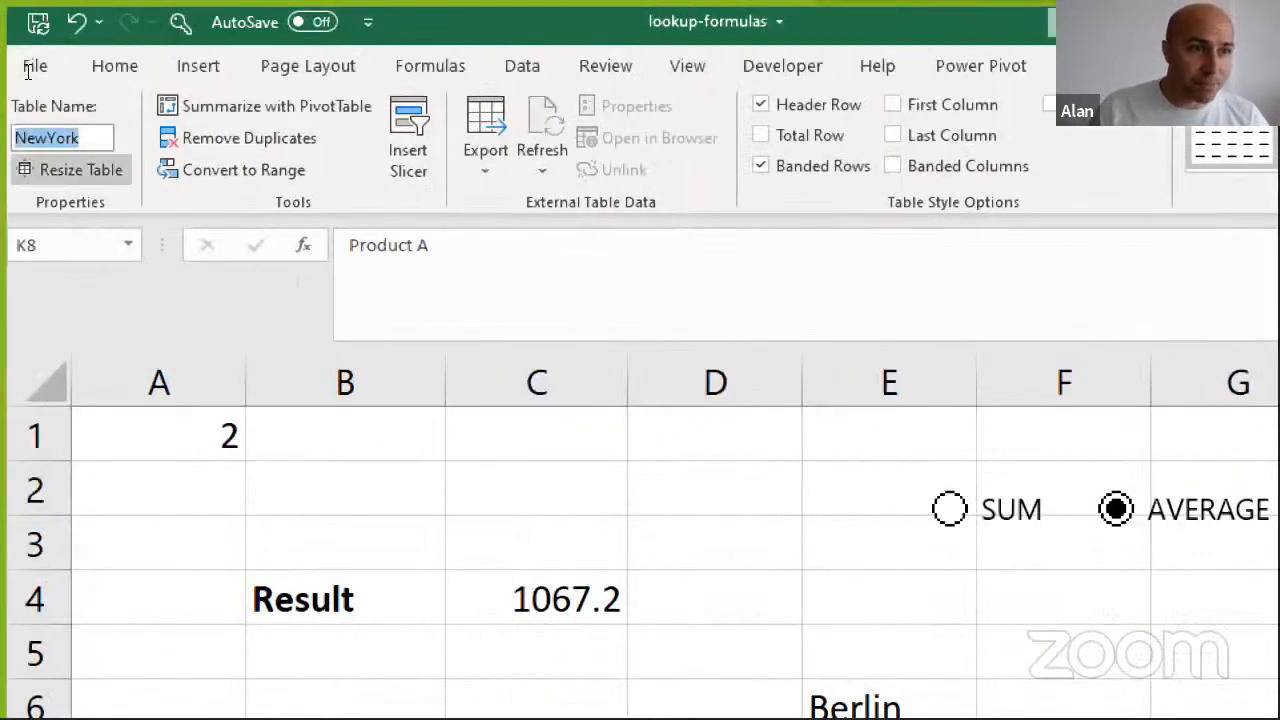
left_click(12, 138)
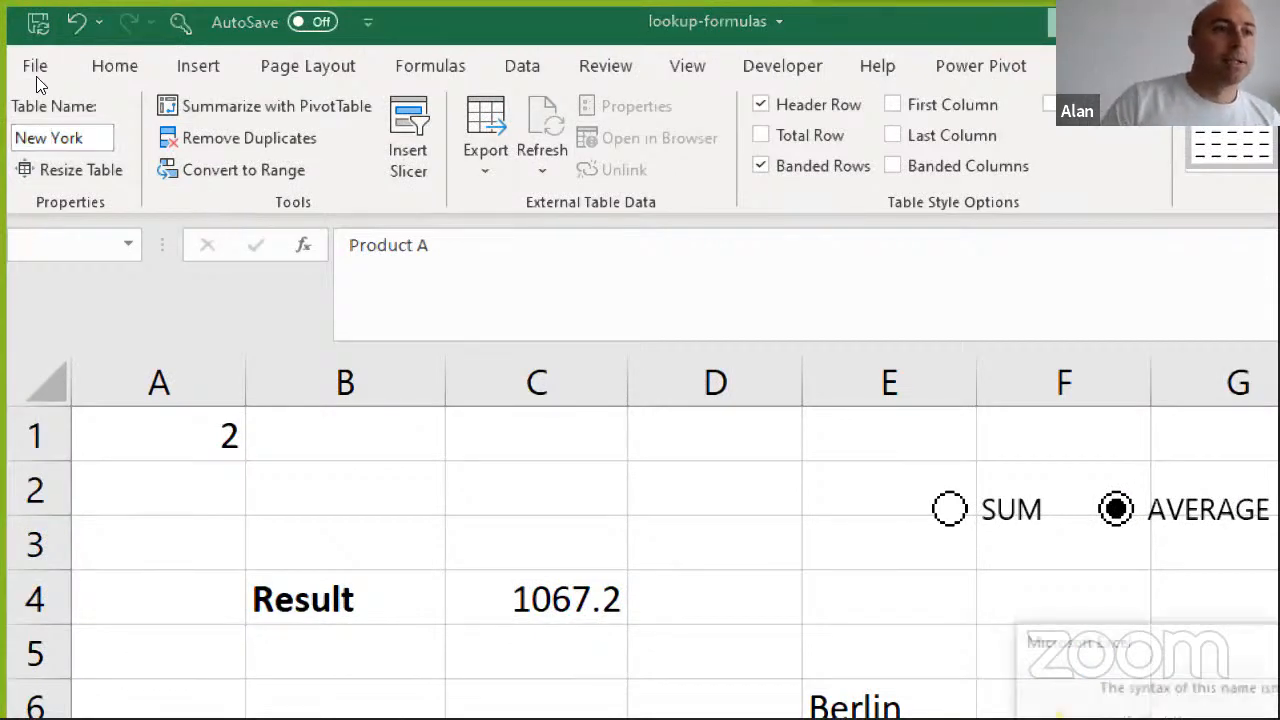
key("Return")
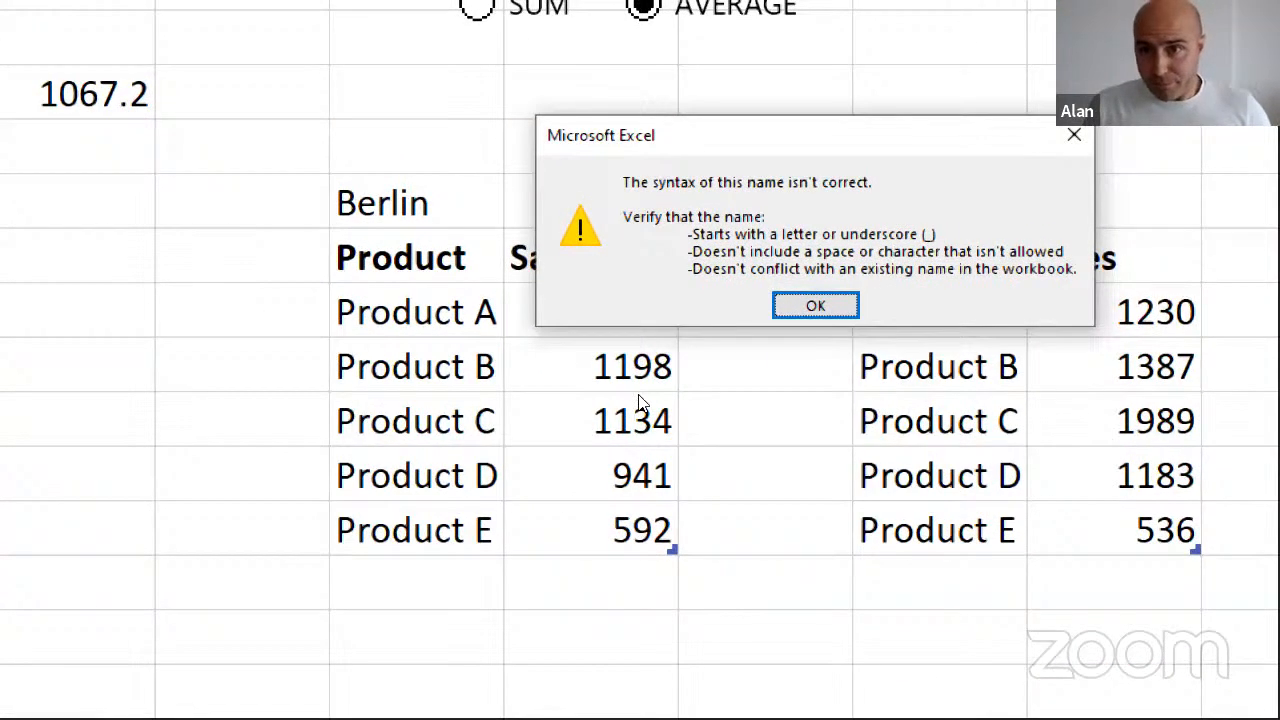
key("Return")
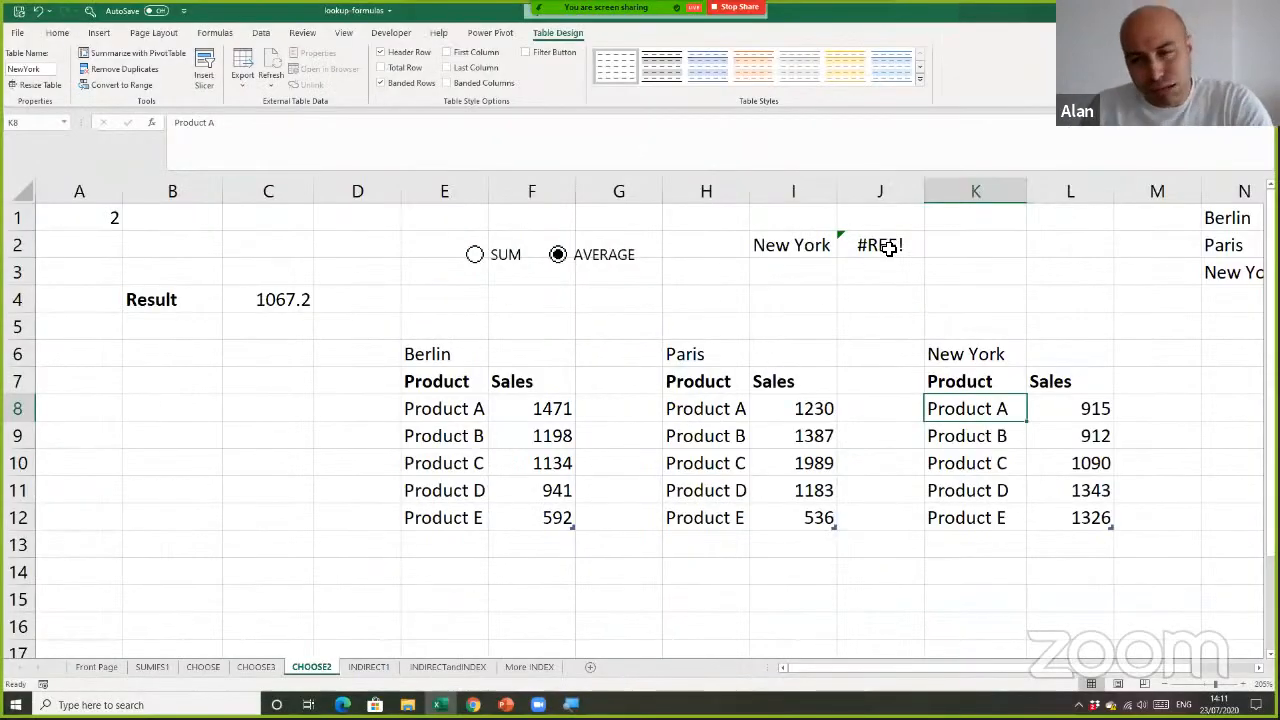
In J2's SUM expression, replace $I$2 with SUBSTITUTE($I$2," ","") so INDIRECT gets the city name without spaces
left_click(817, 251)
double_click(908, 249)
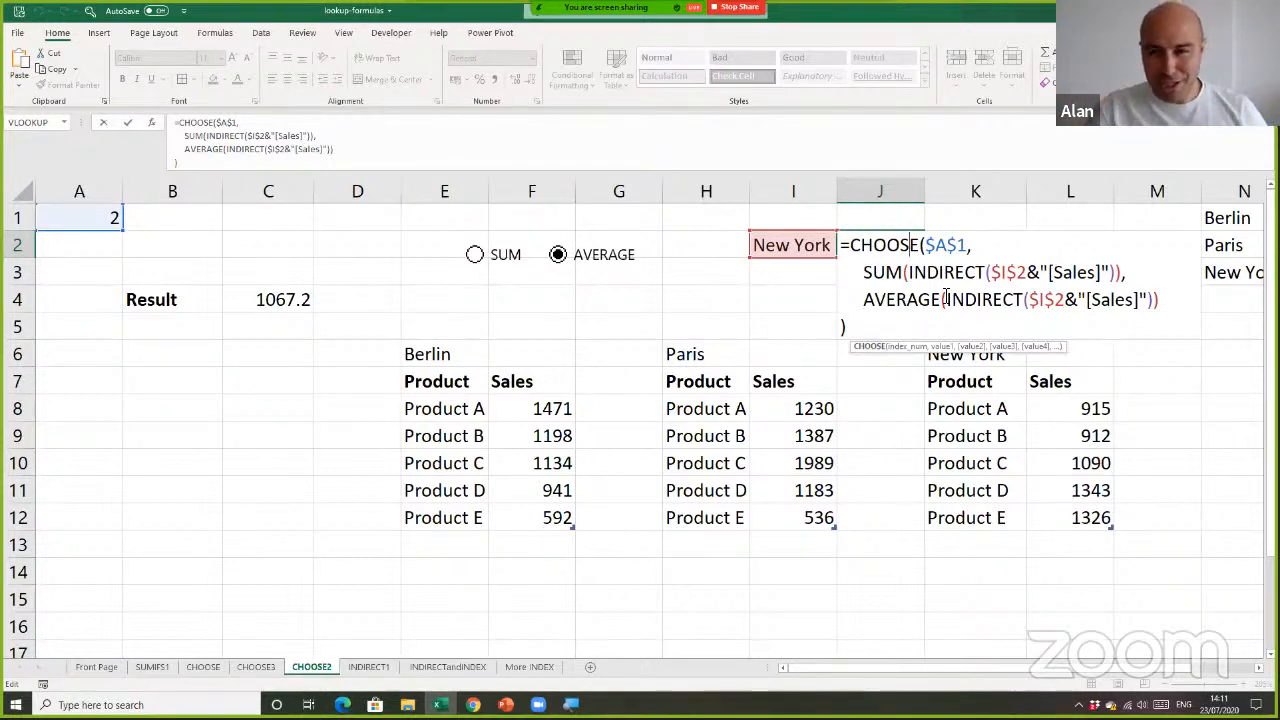
left_click(994, 271)
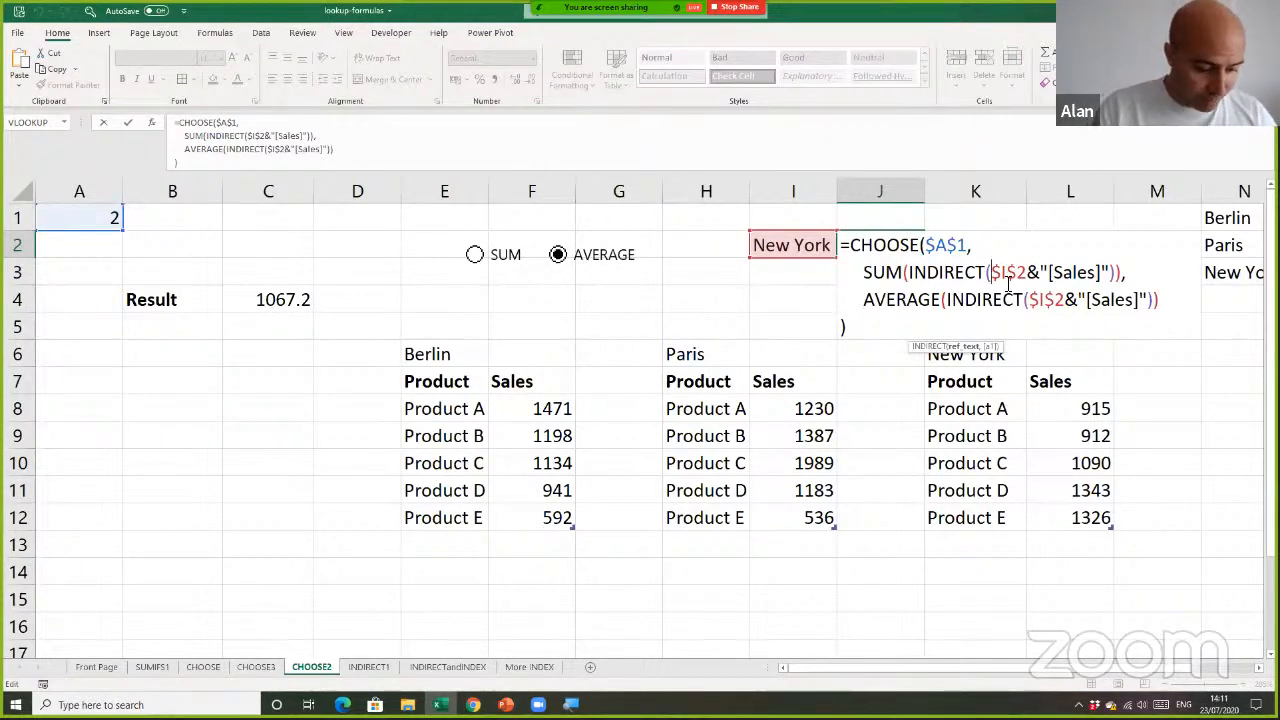
type("substi")
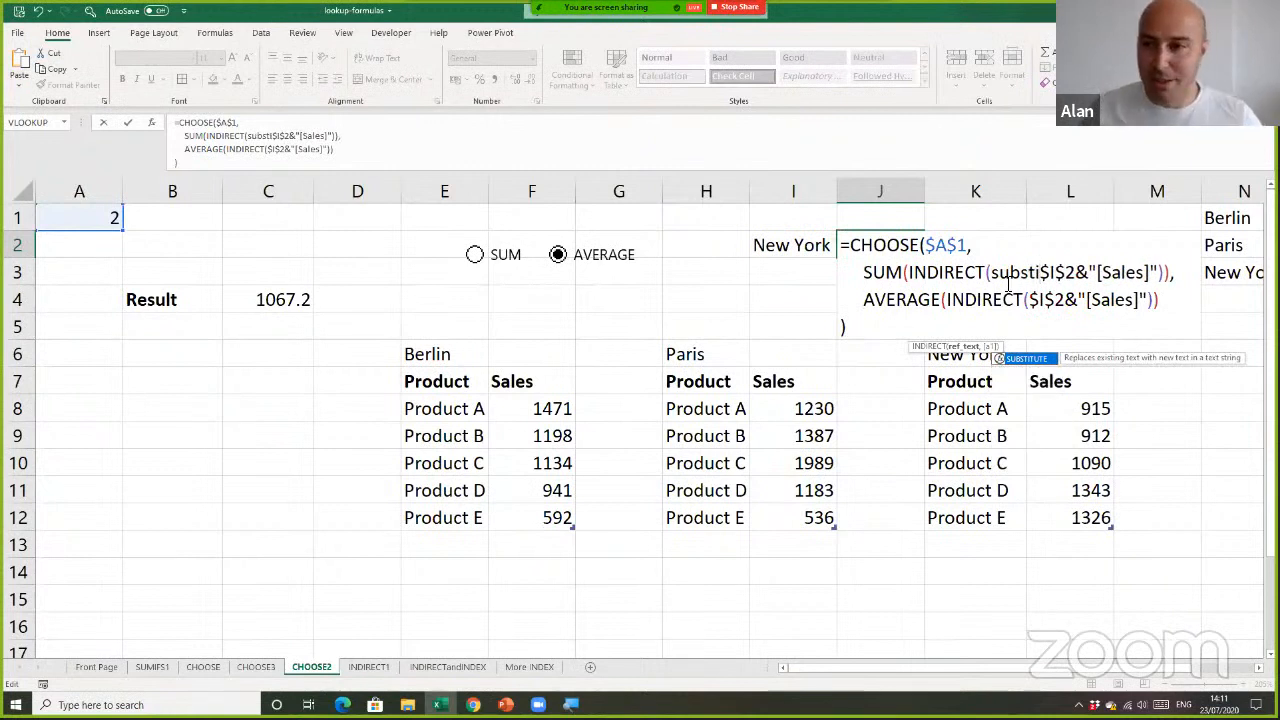
double_click(1040, 359)
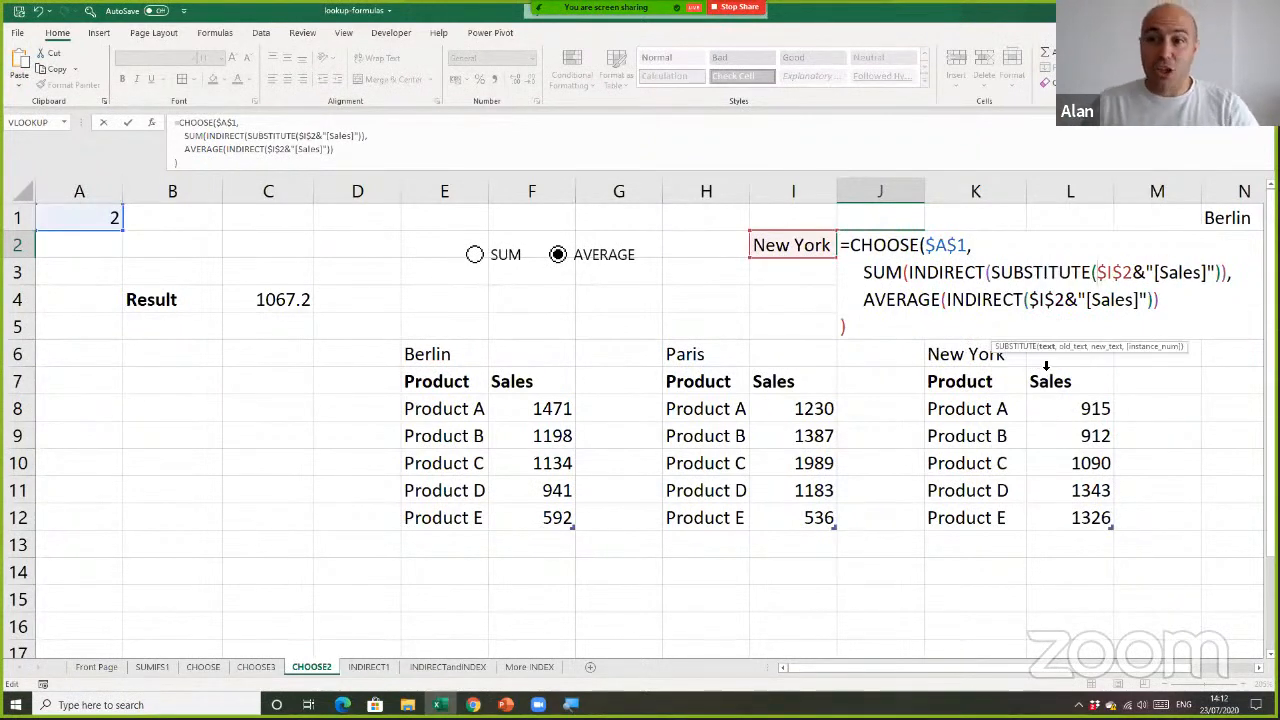
left_click(1134, 272)
type(",")
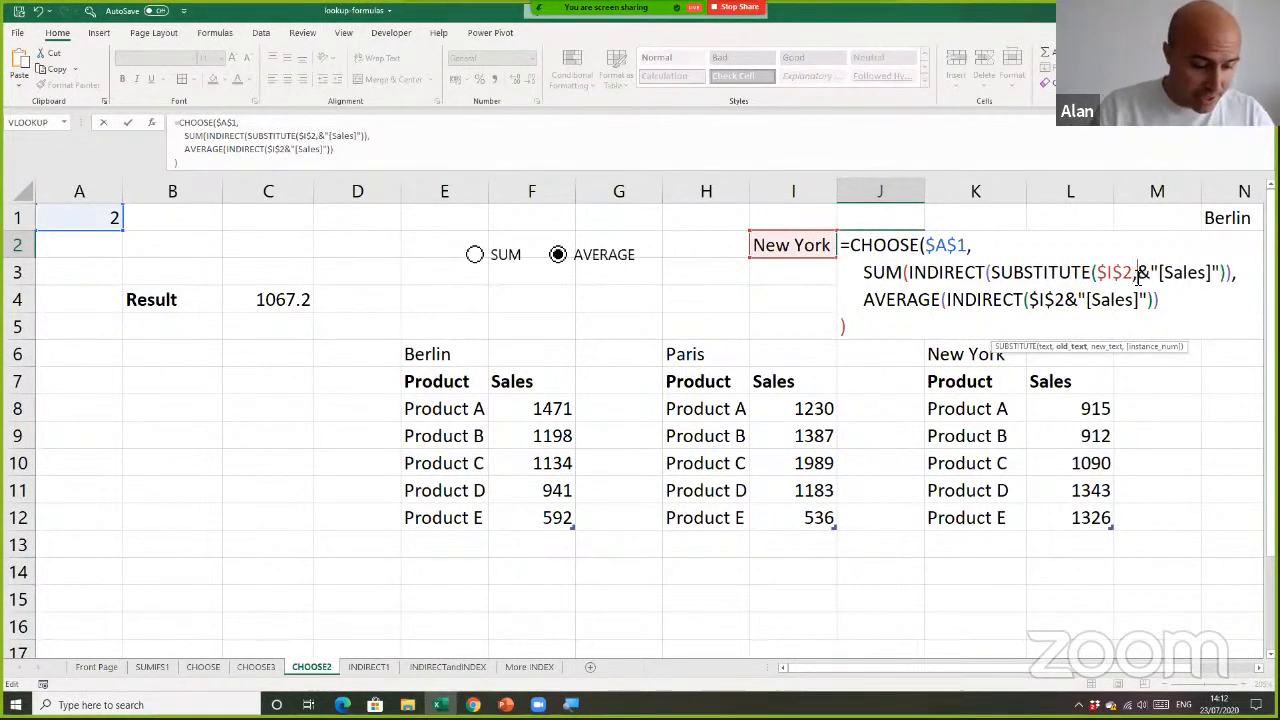
type("\" \",\"\"")
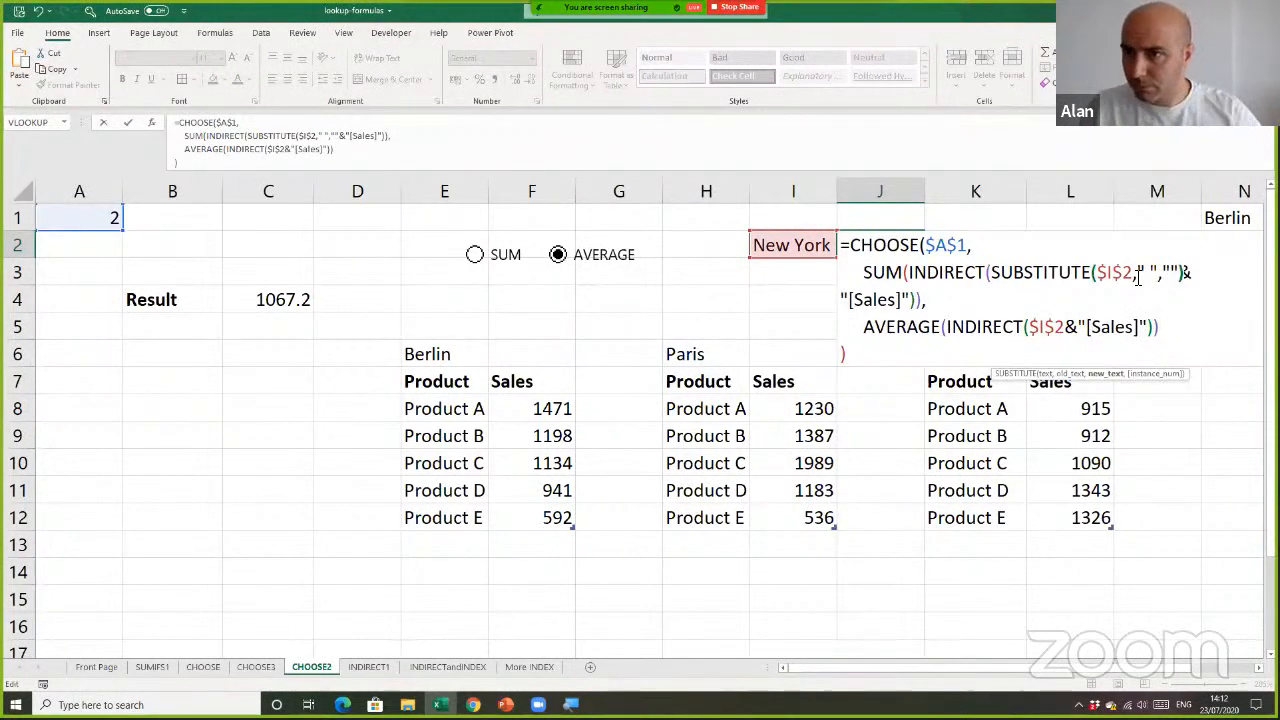
type(")")
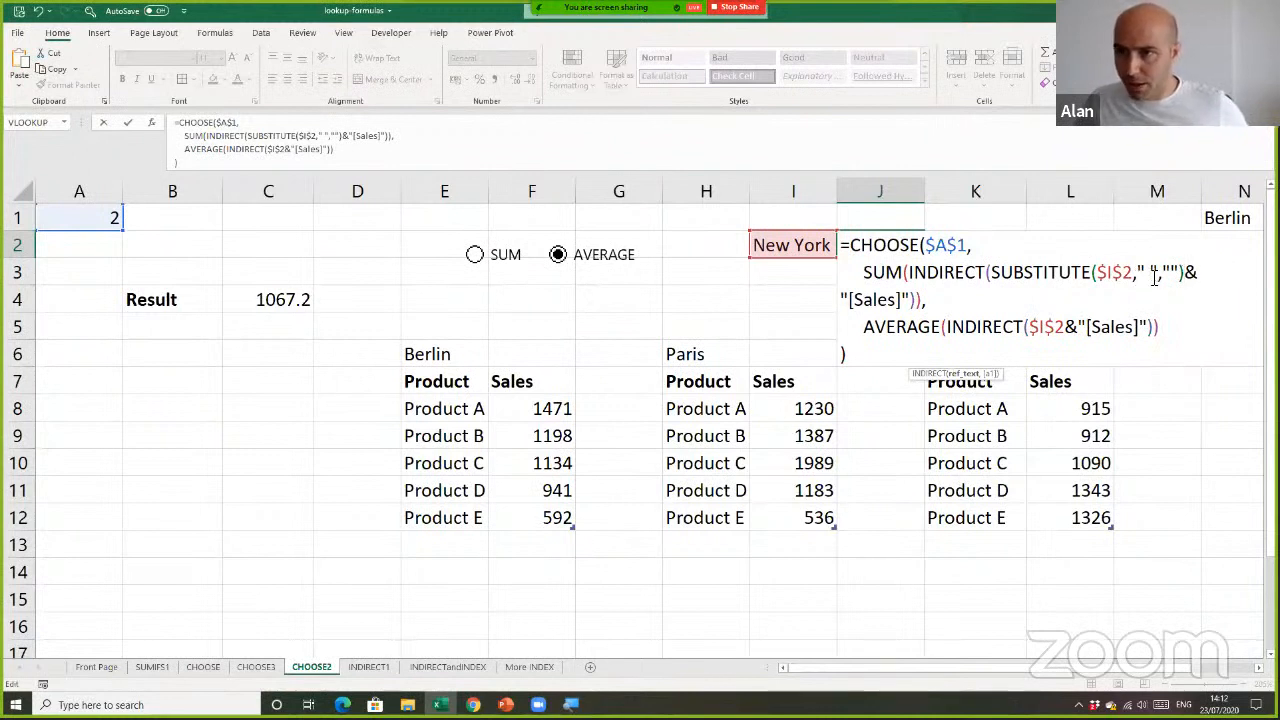
Copy SUBSTITUTE($I$2," ","") from the SUM expression over the $I$2 reference in the AVERAGE expression
left_click_drag(991, 276, 1178, 273)
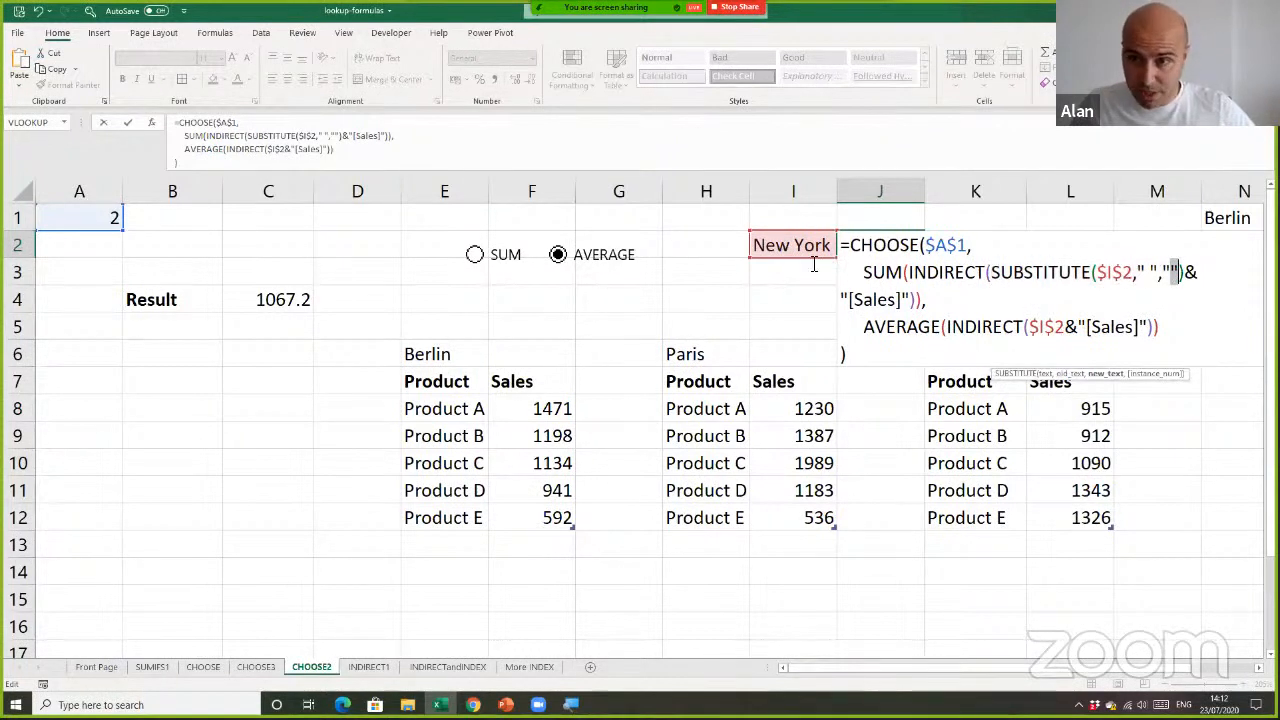
left_click_drag(1028, 328, 1068, 328)
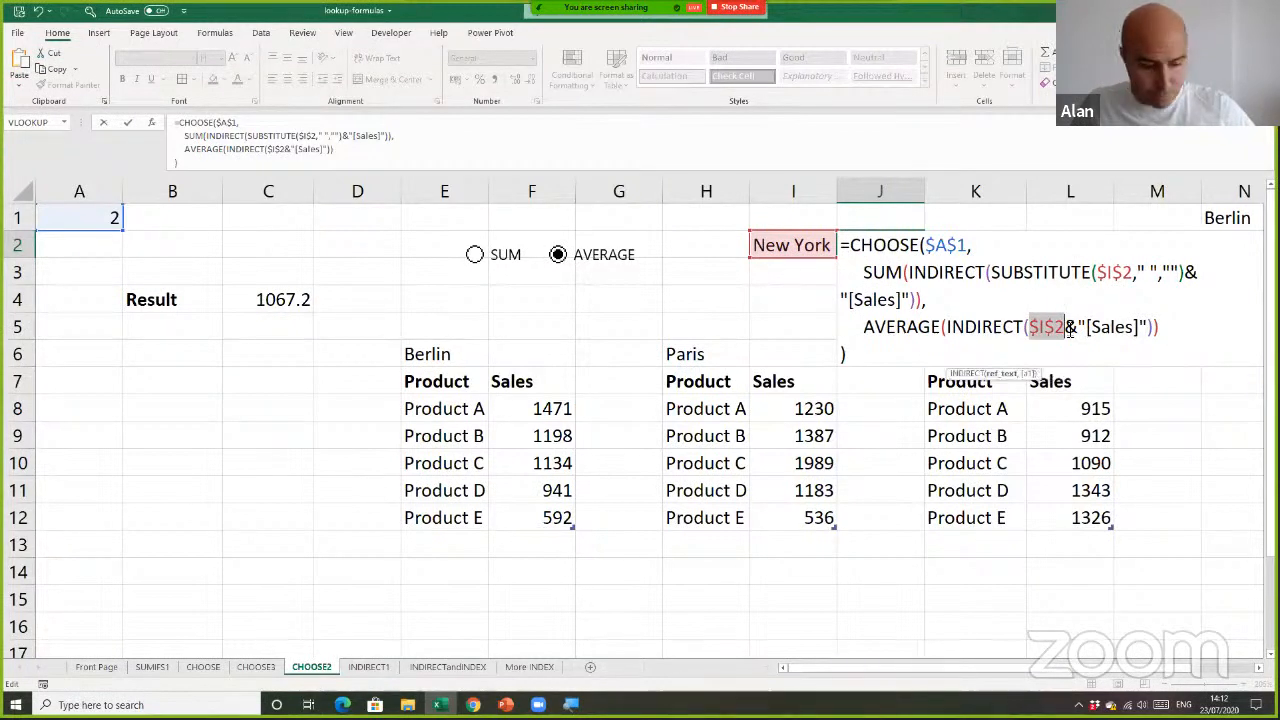
type("SUBSTITUTE($I$2,\" \",\"\")")
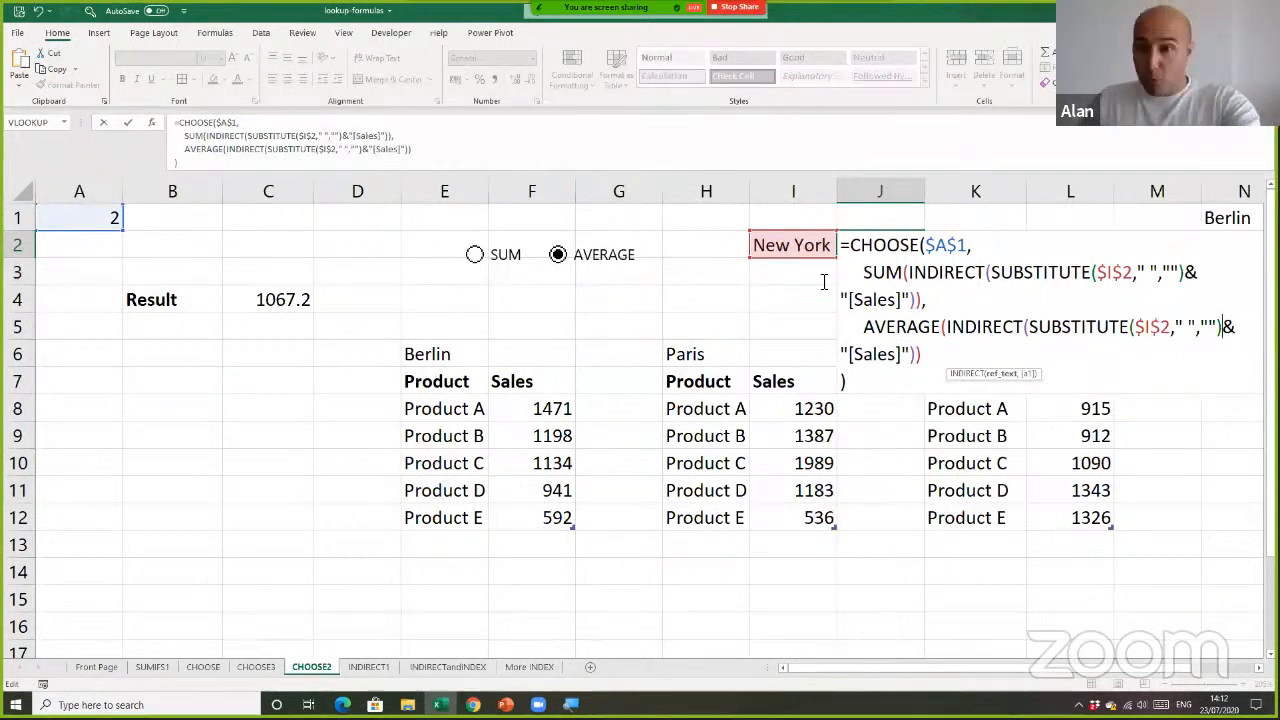
Commit the revised J2 formula and review the SUBSTITUTE arguments in its SUM expression without editing them
key("Return")
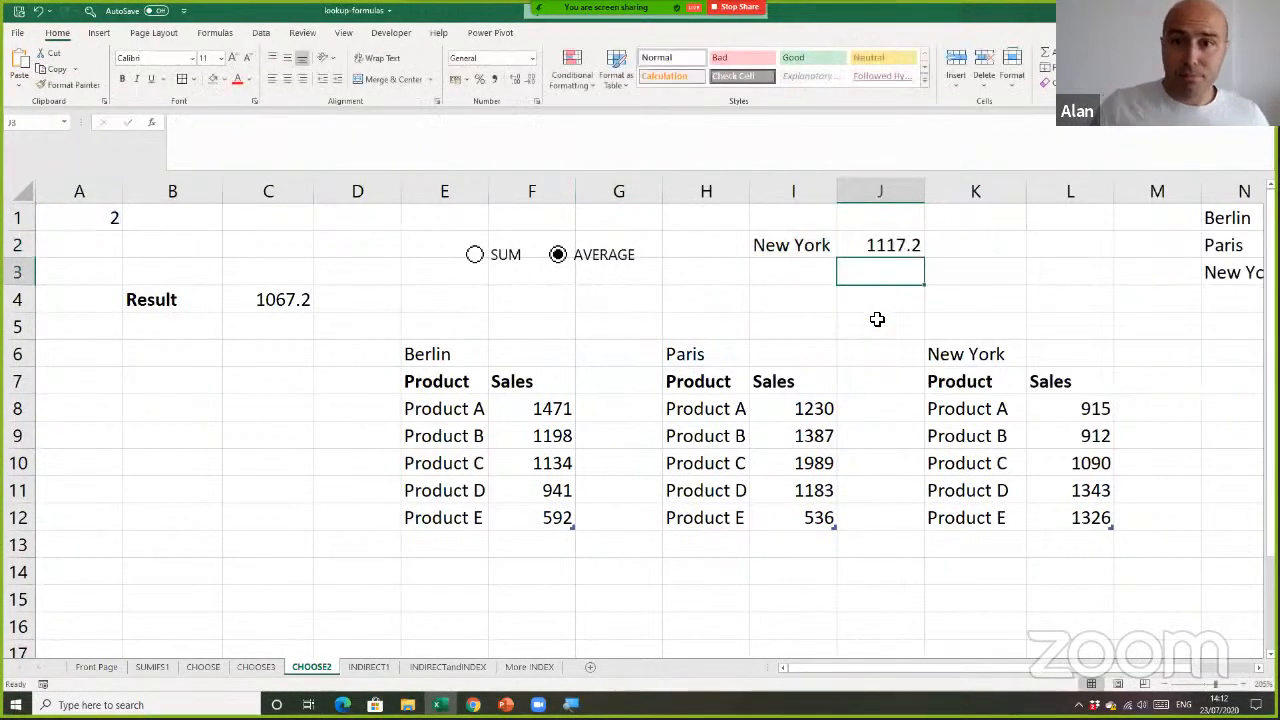
left_click(817, 249)
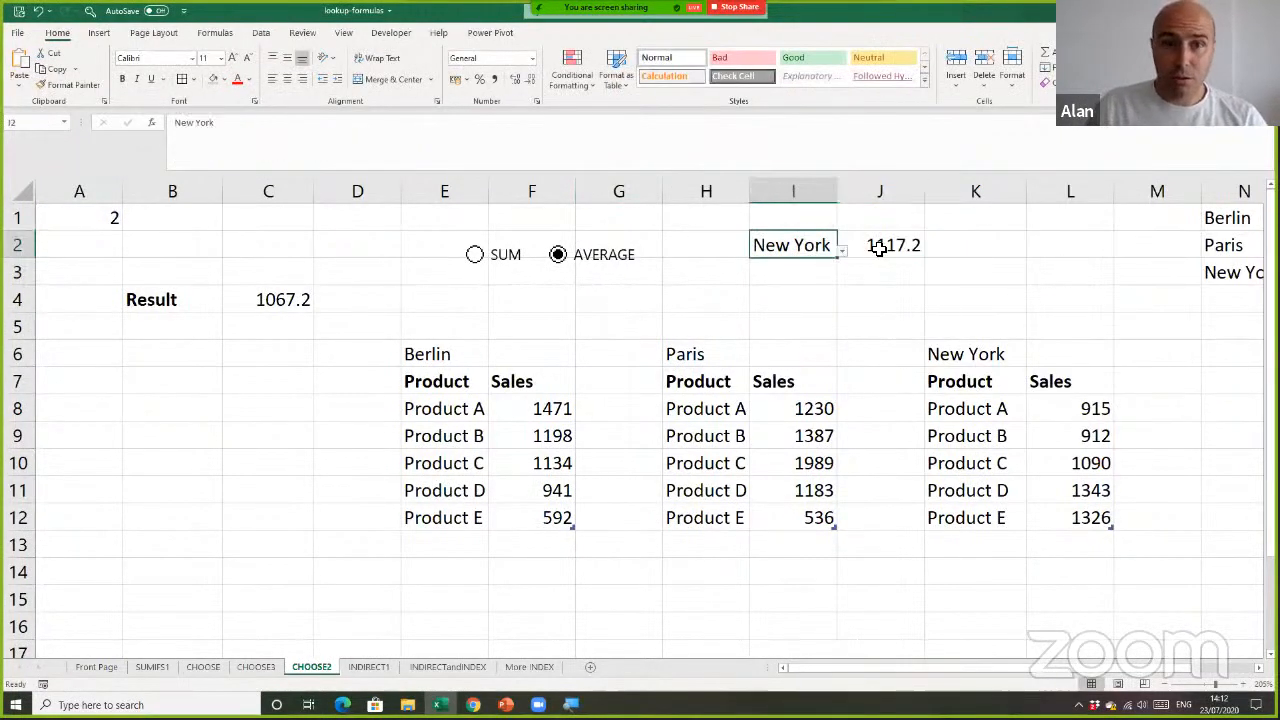
left_click(863, 257)
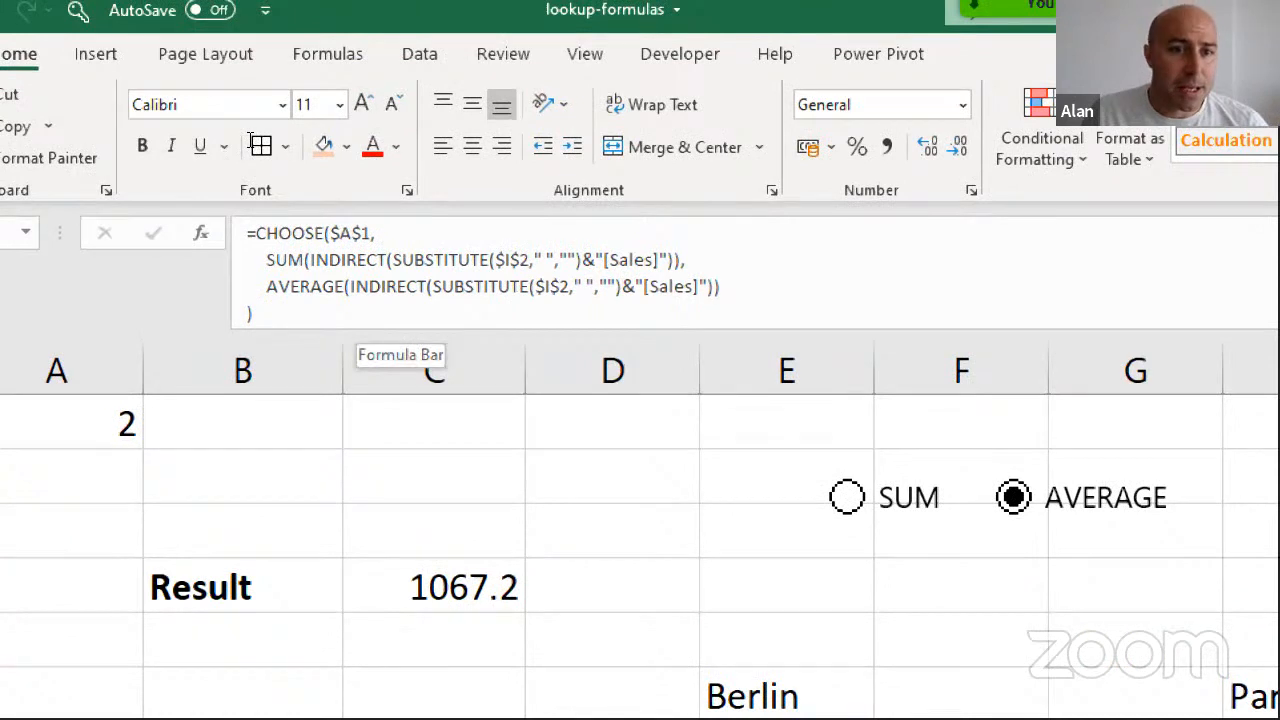
left_click_drag(392, 260, 495, 260)
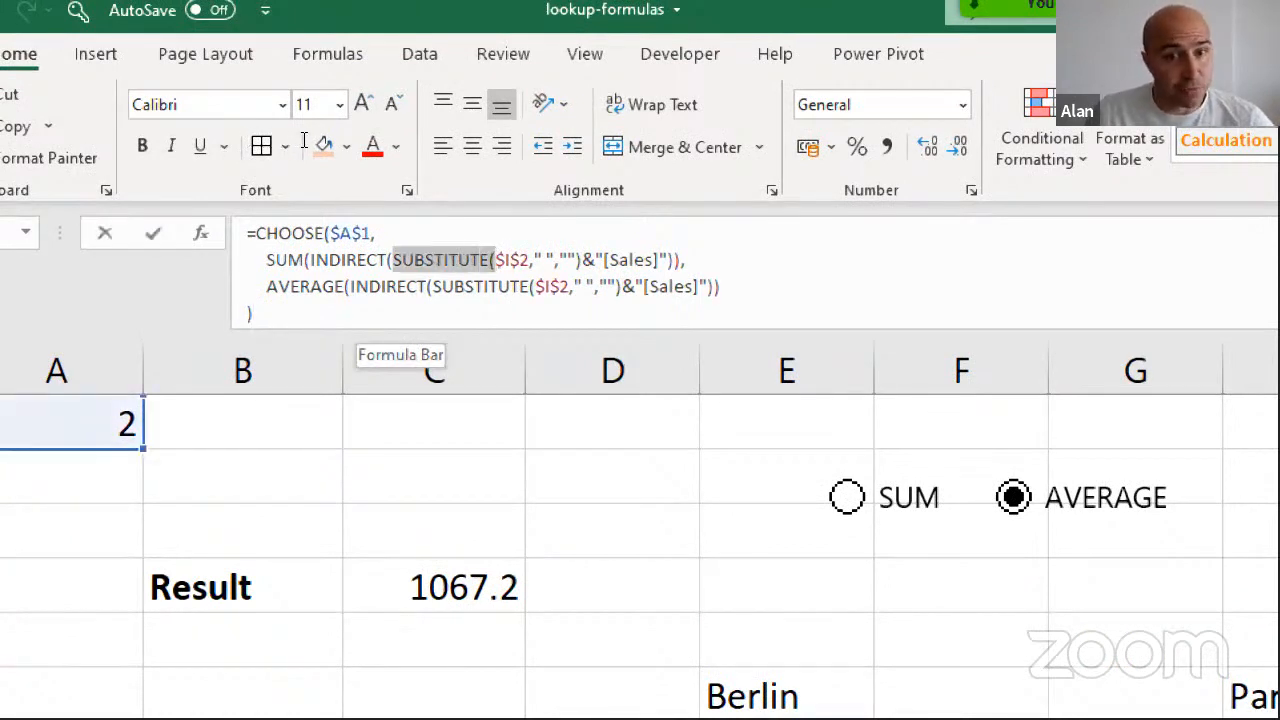
left_click(529, 260)
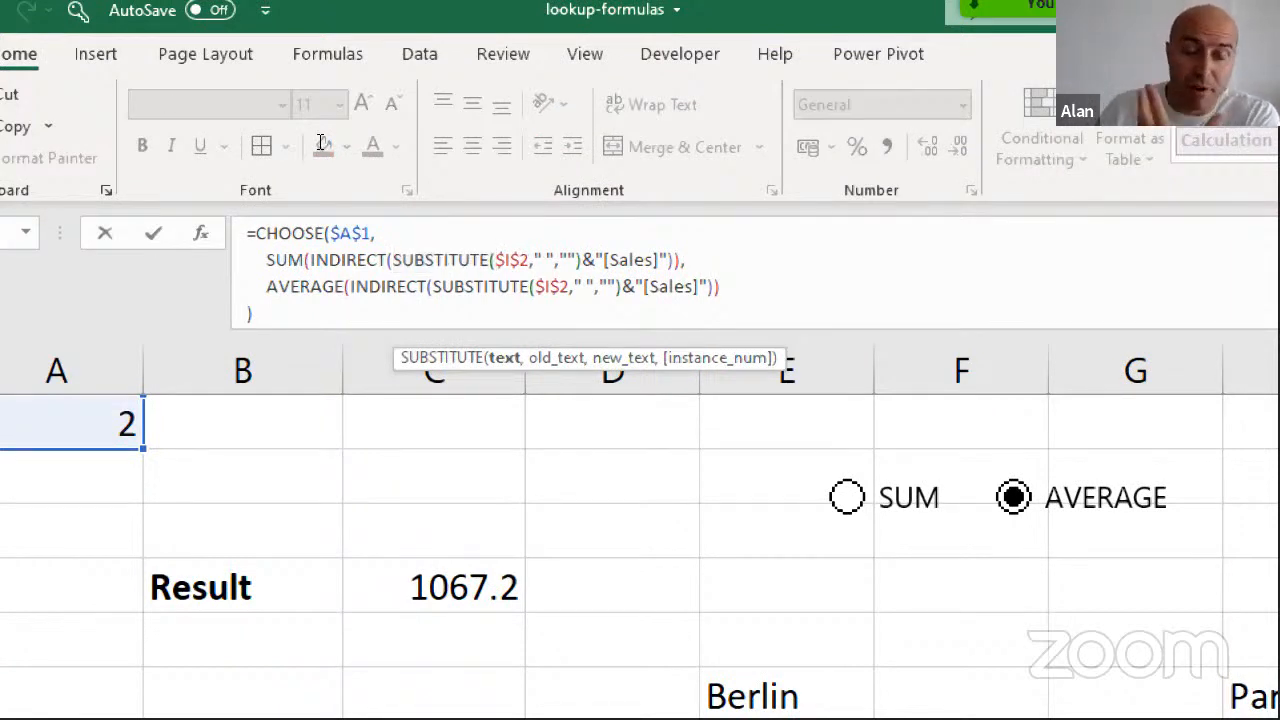
left_click_drag(504, 260, 576, 260)
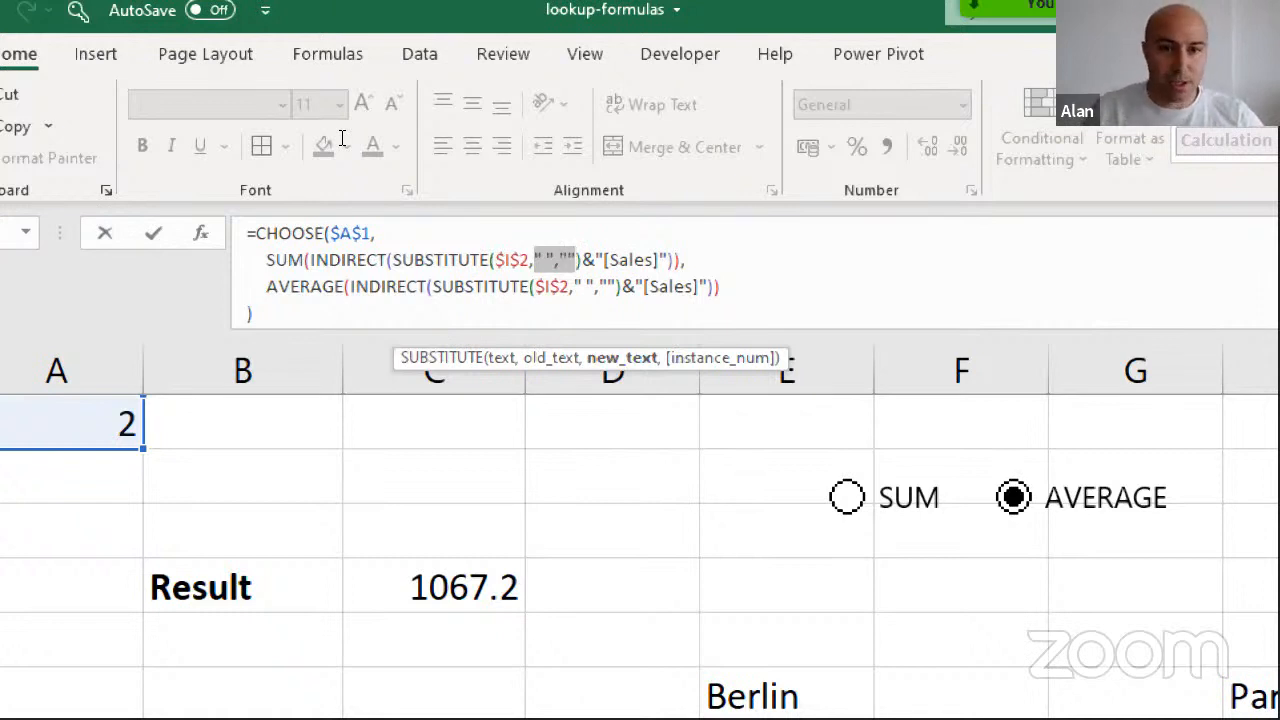
key("Escape")
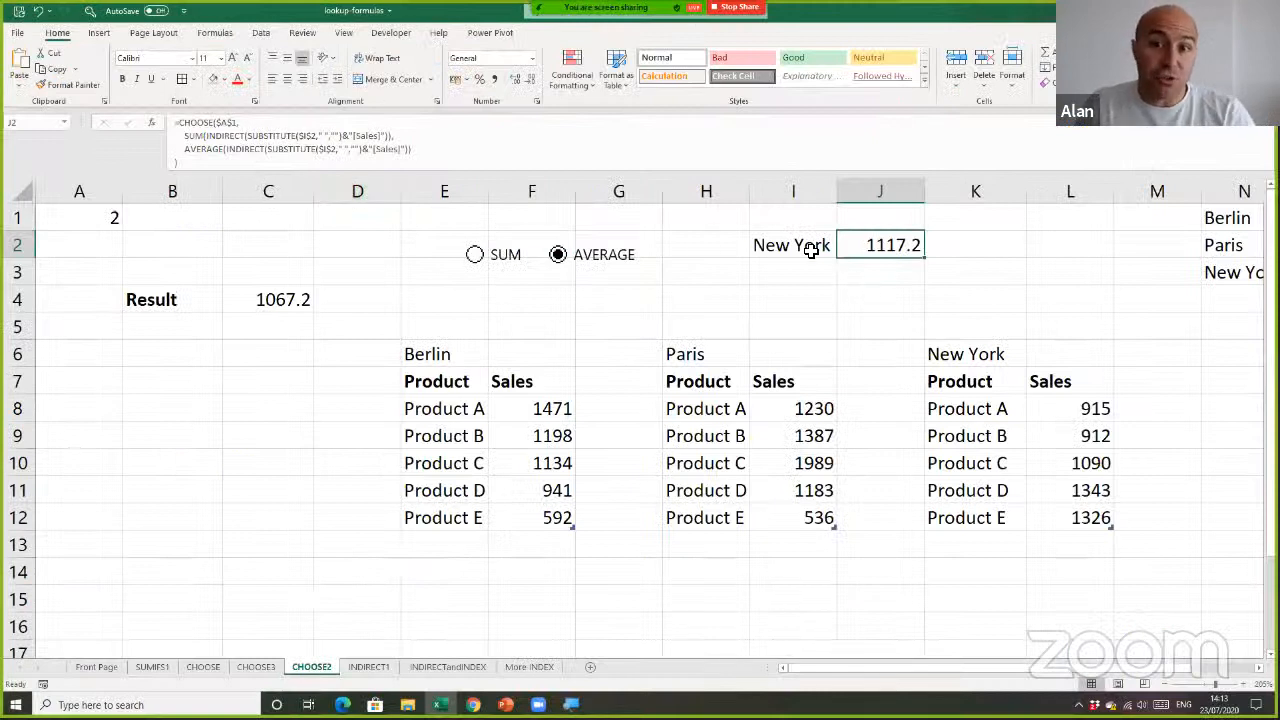
Test the J2 formula by choosing Paris as the city in I2
left_click(805, 244)
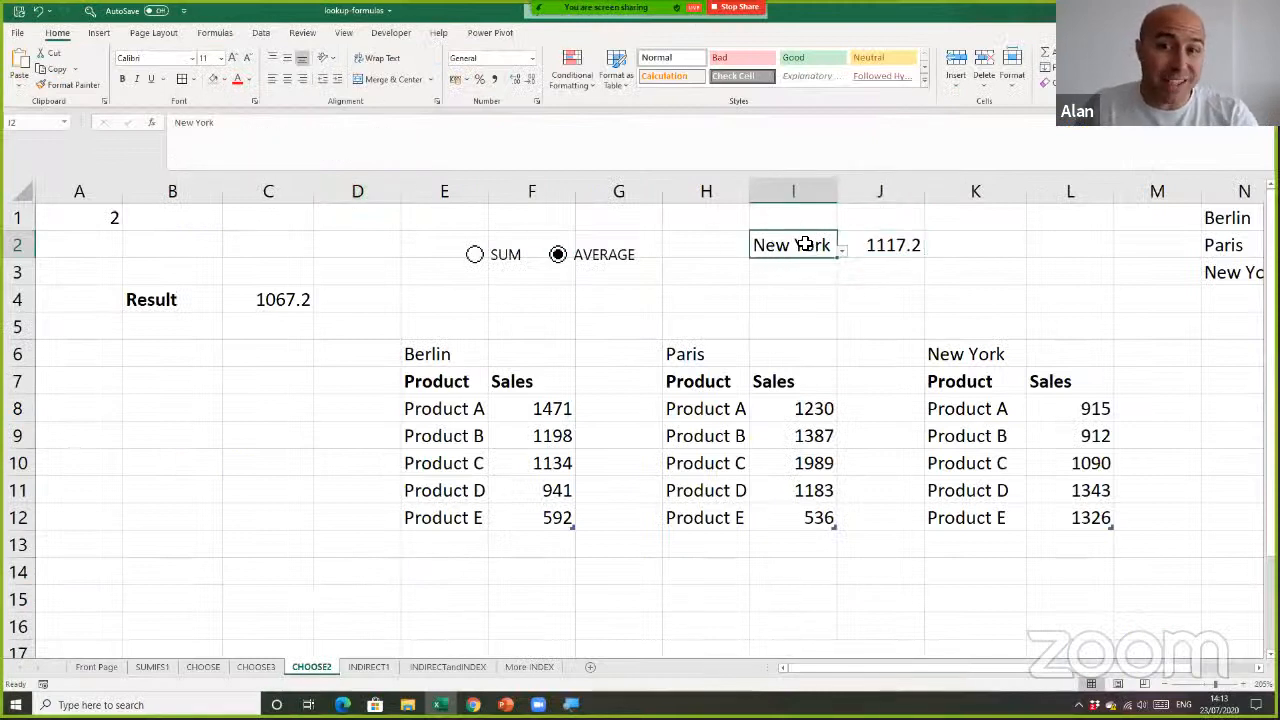
left_click(843, 252)
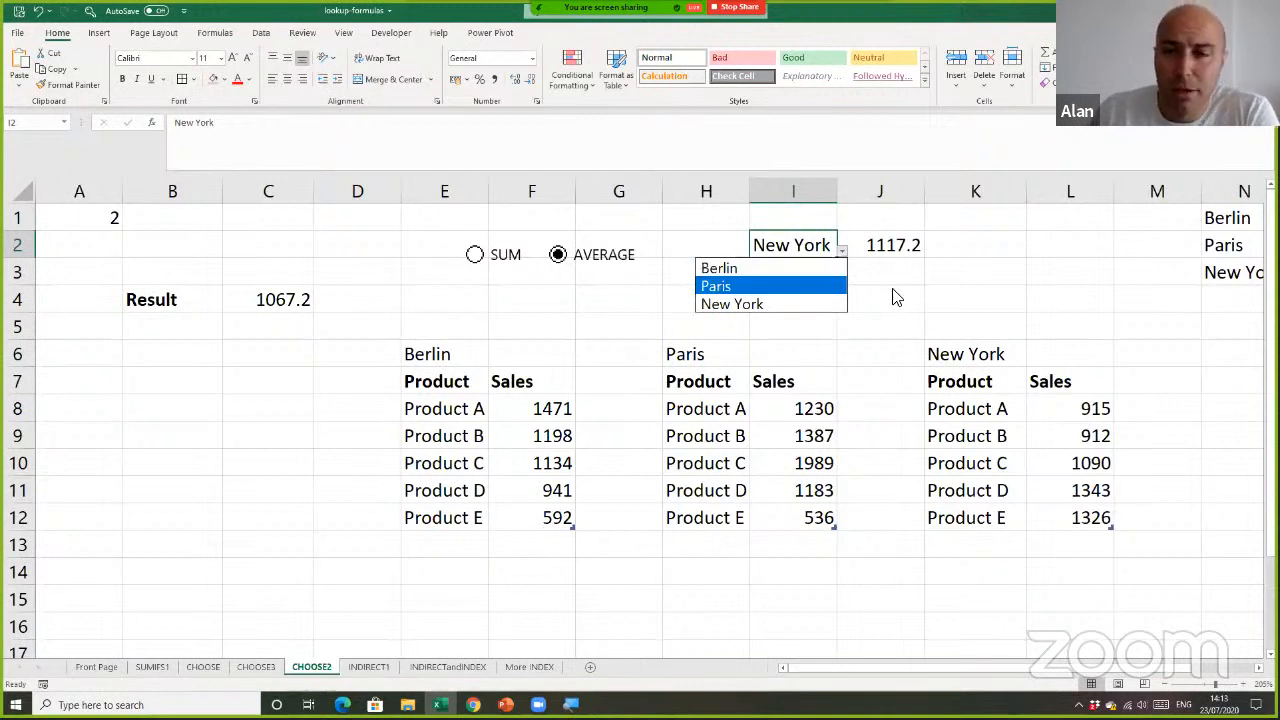
key("Escape")
left_click(845, 252)
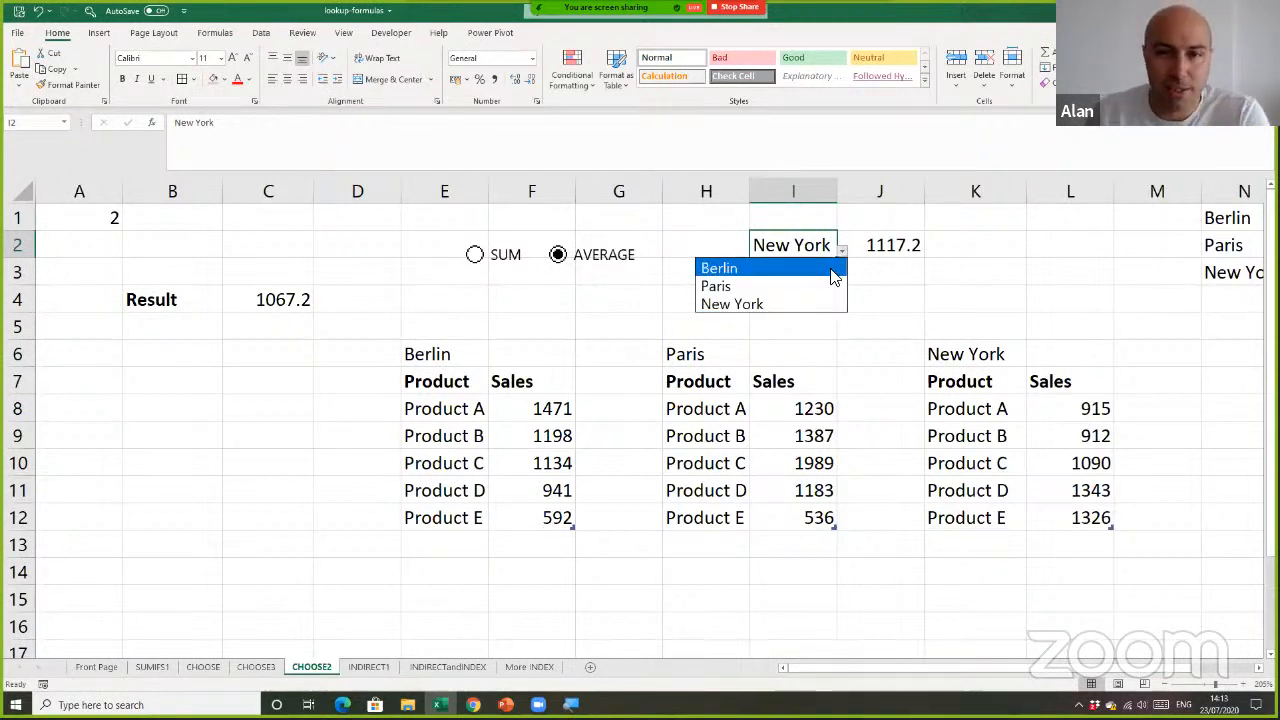
left_click(843, 287)
left_click(845, 289)
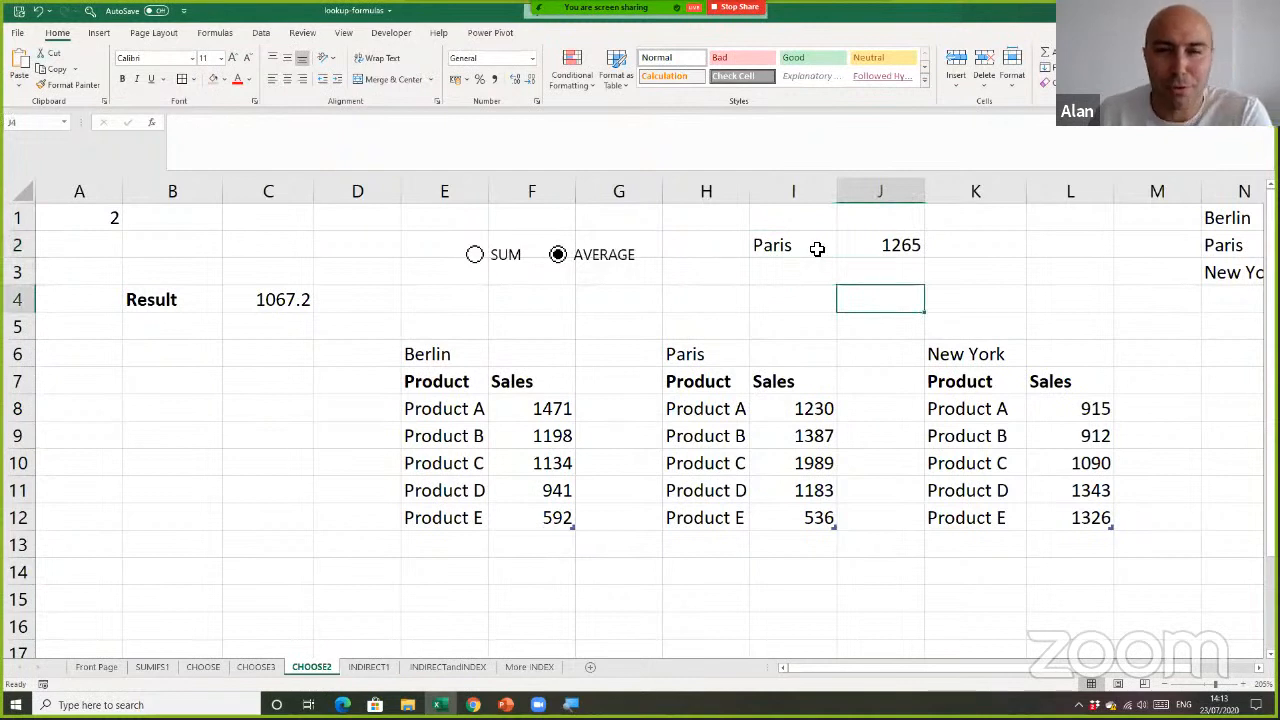
left_click(820, 245)
left_click(843, 263)
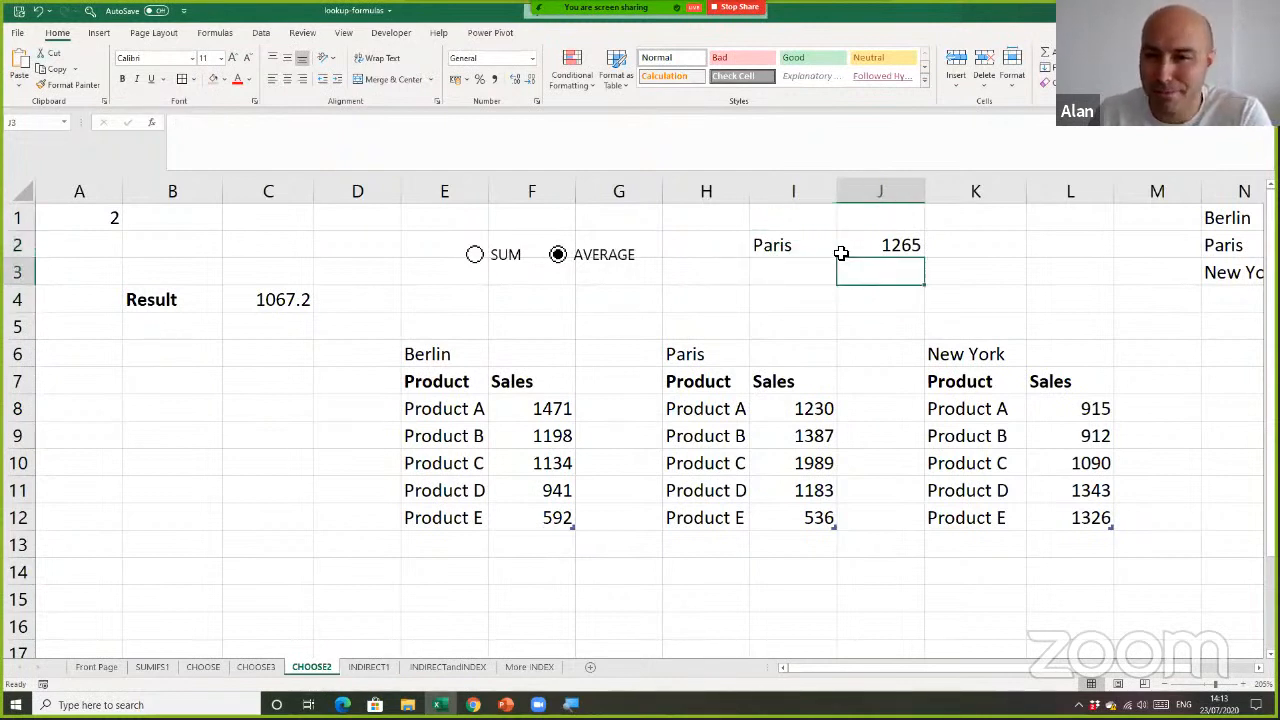
left_click(836, 251)
left_click(843, 252)
left_click(873, 287)
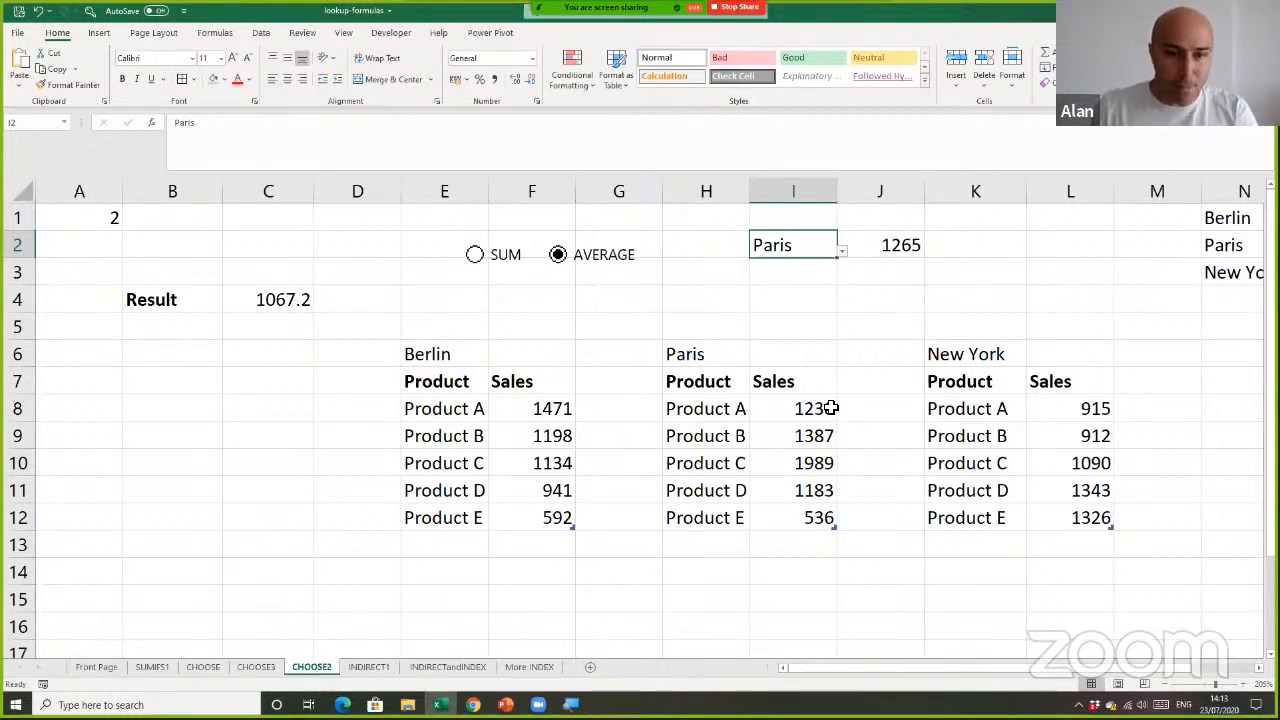
left_click(740, 310)
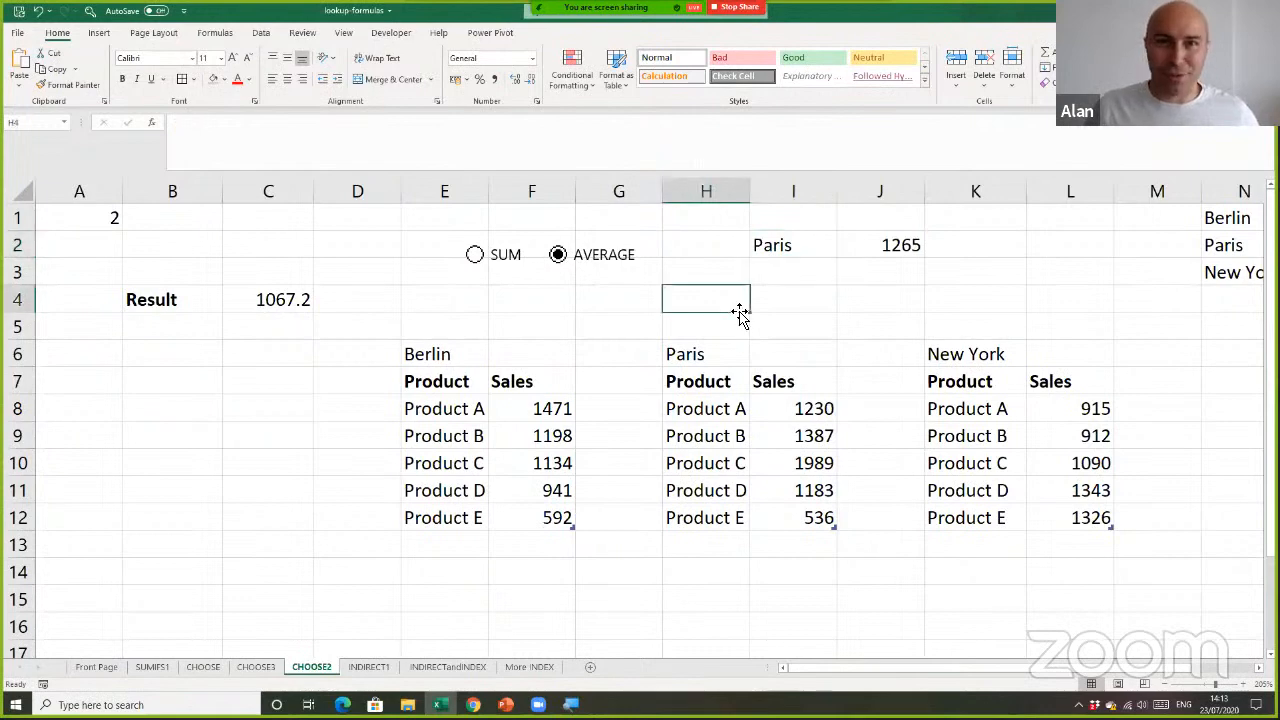
Open the INDIRECT1 sheet and inspect the number format and the selectable quarters of header cell K2
left_click(368, 667)
left_click(408, 485)
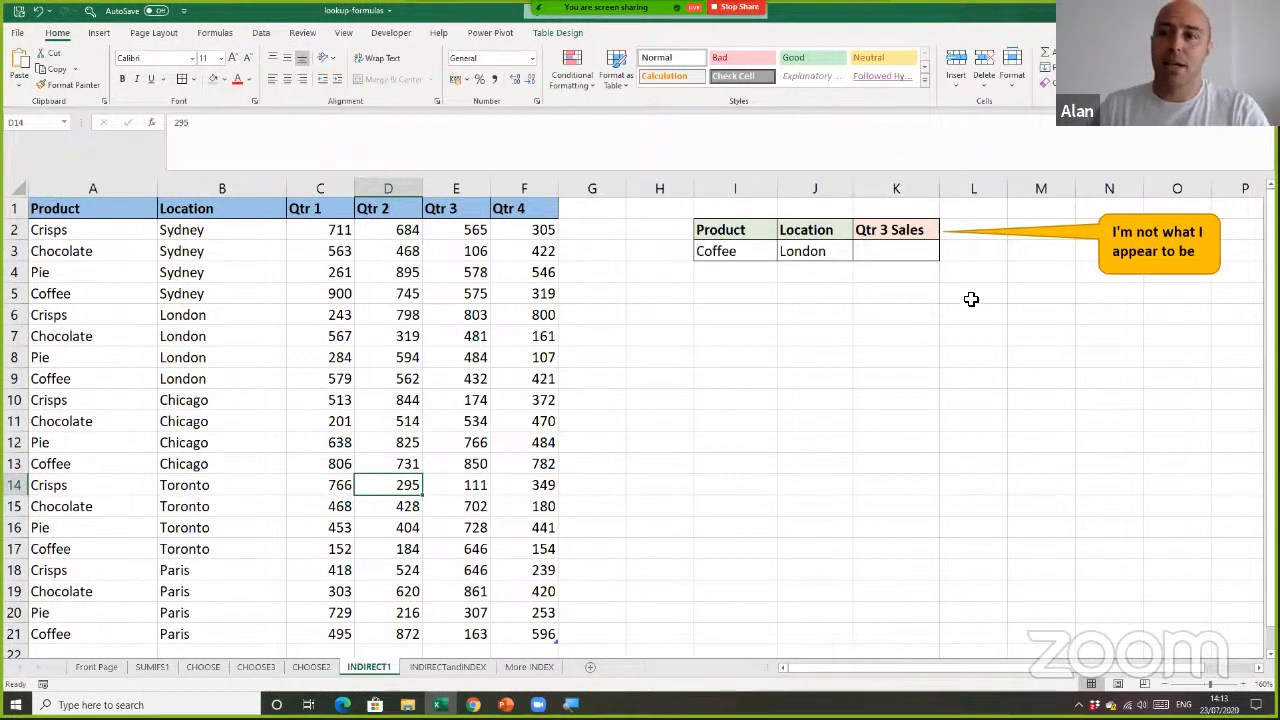
left_click(907, 230)
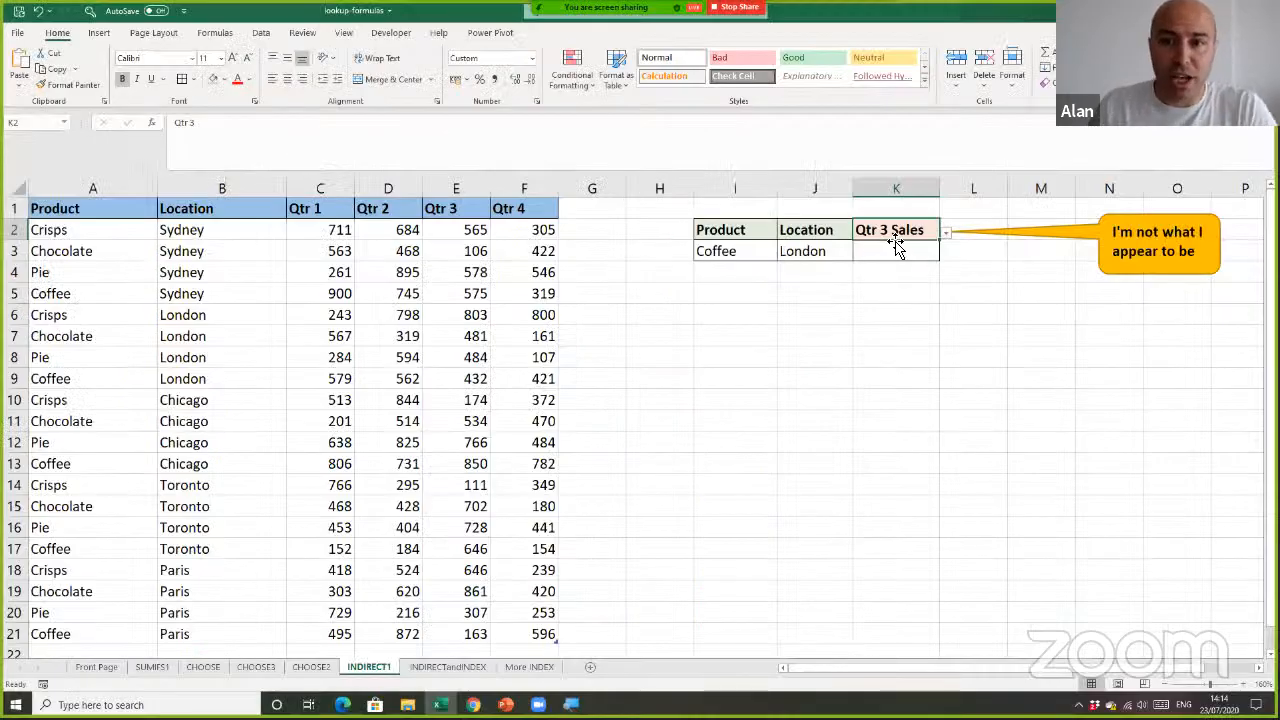
key("ctrl+1")
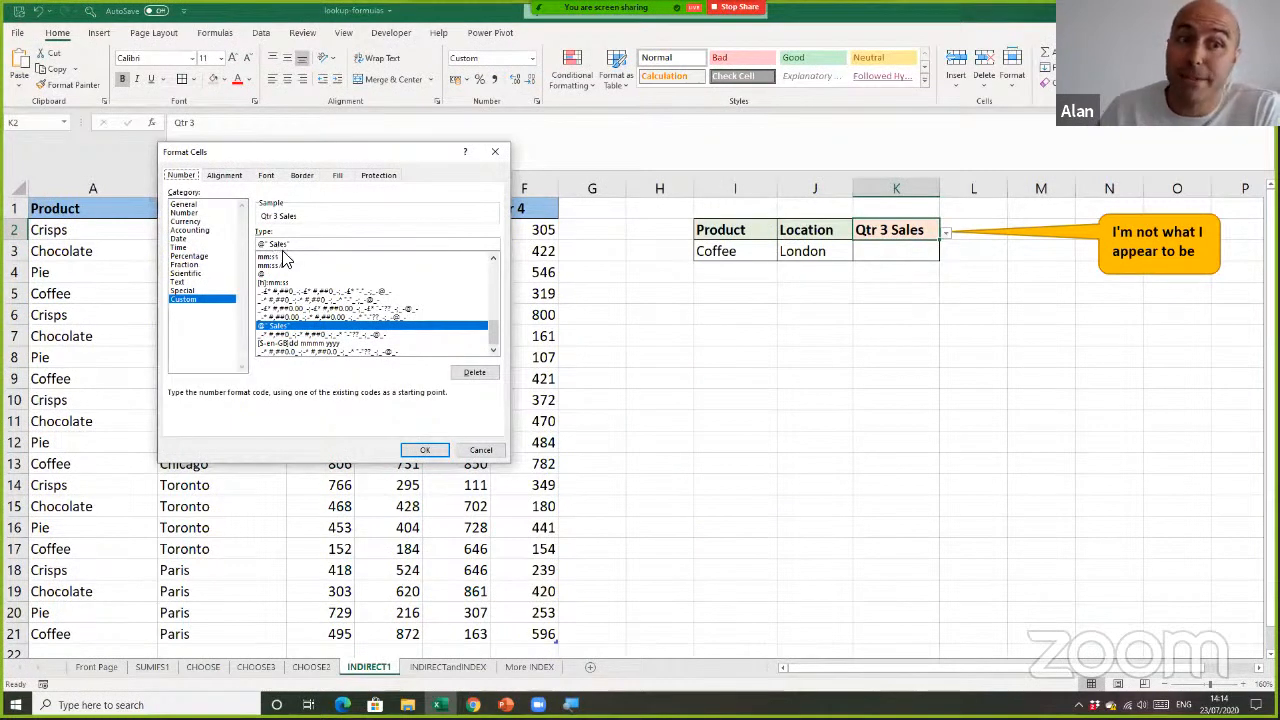
left_click(478, 449)
left_click(945, 233)
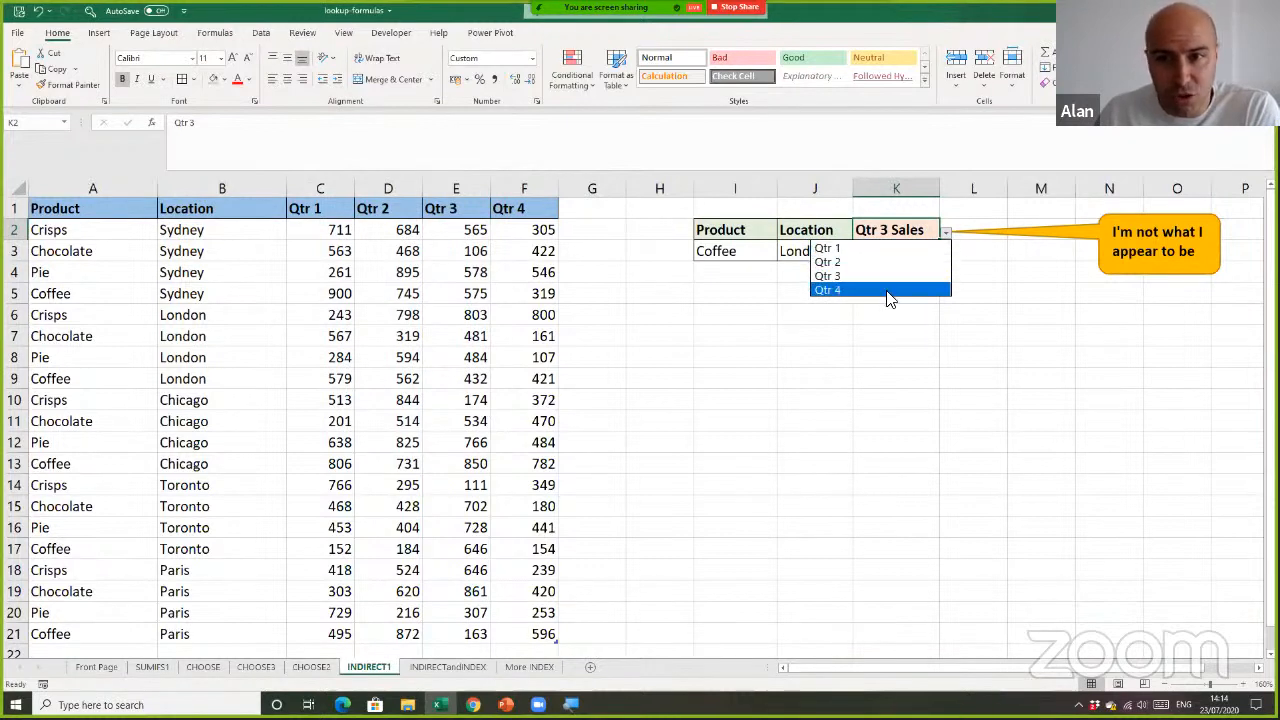
left_click(923, 341)
left_click(923, 253)
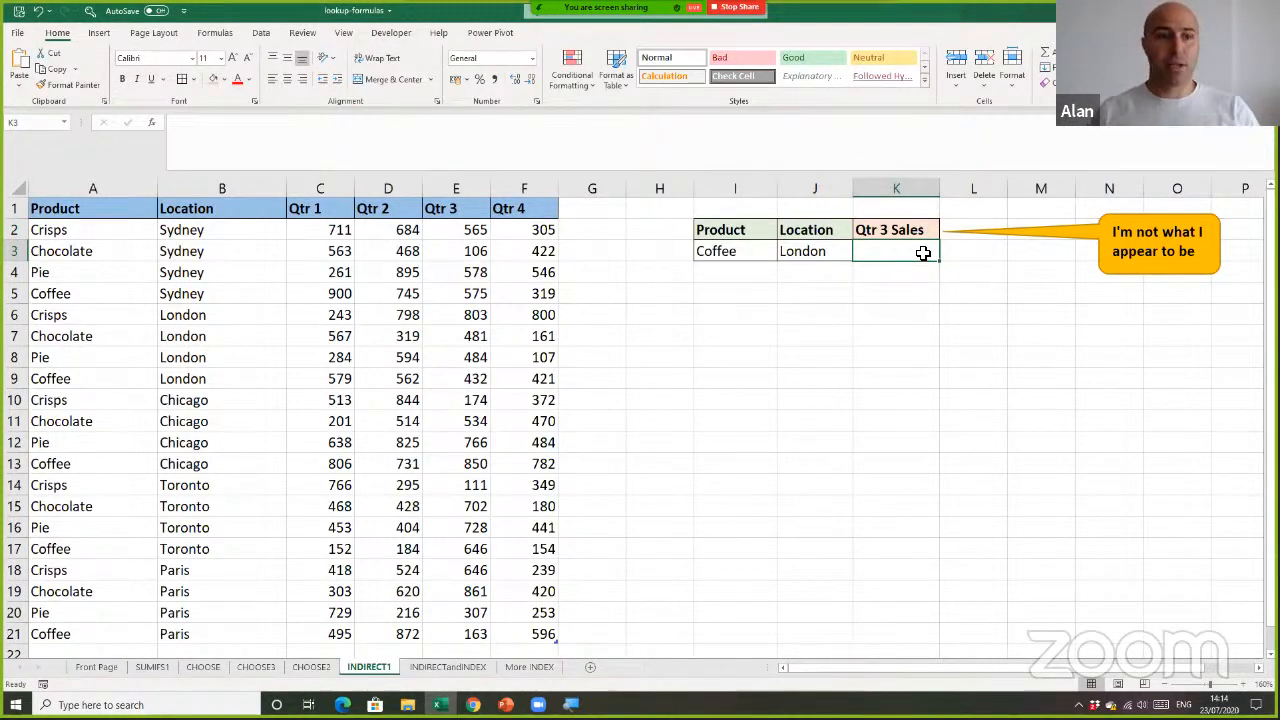
Review the Product and Location criteria cells, the four quarter columns of the sales table and the quarter options in K2
left_click(785, 290)
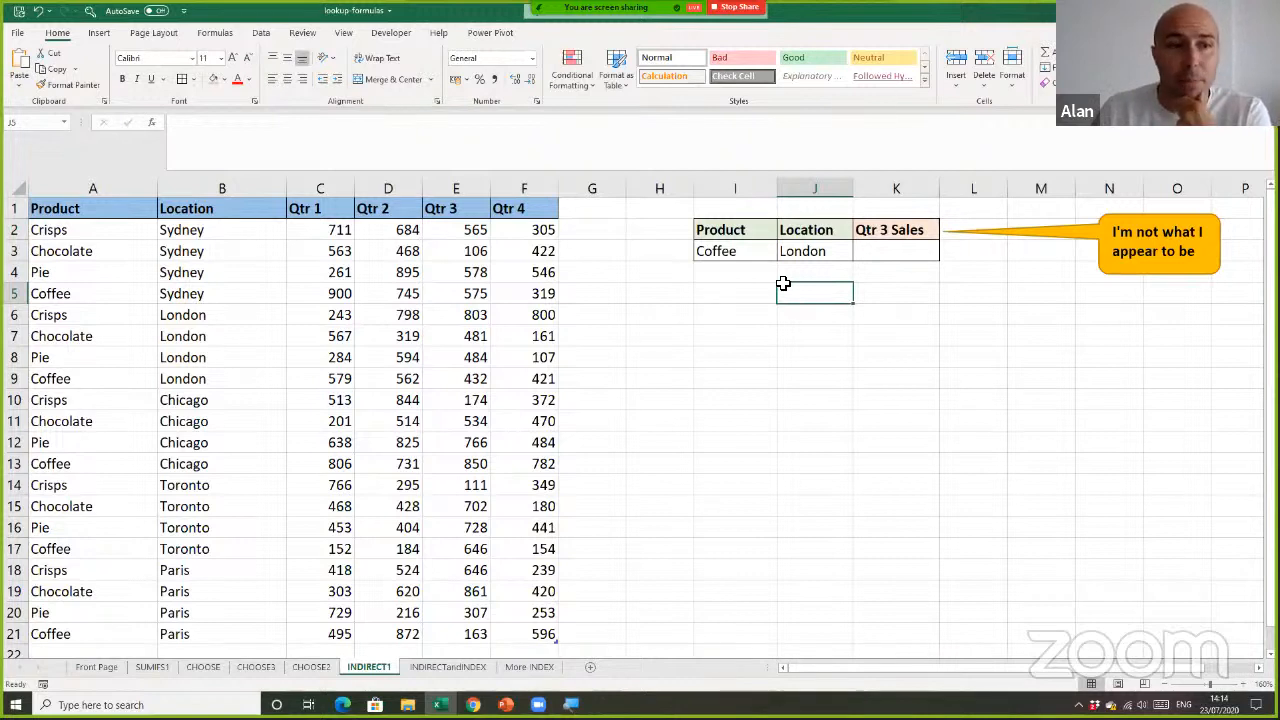
left_click(736, 268)
left_click(793, 252)
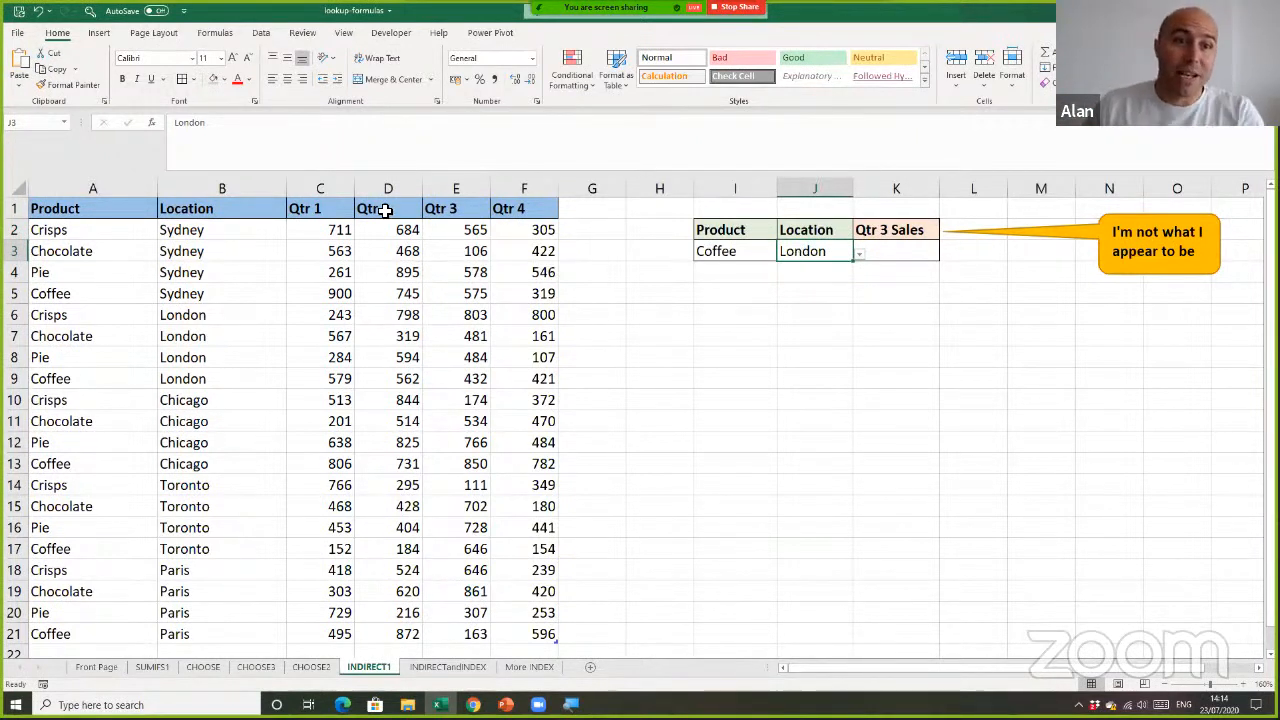
left_click(349, 182)
left_click(406, 190)
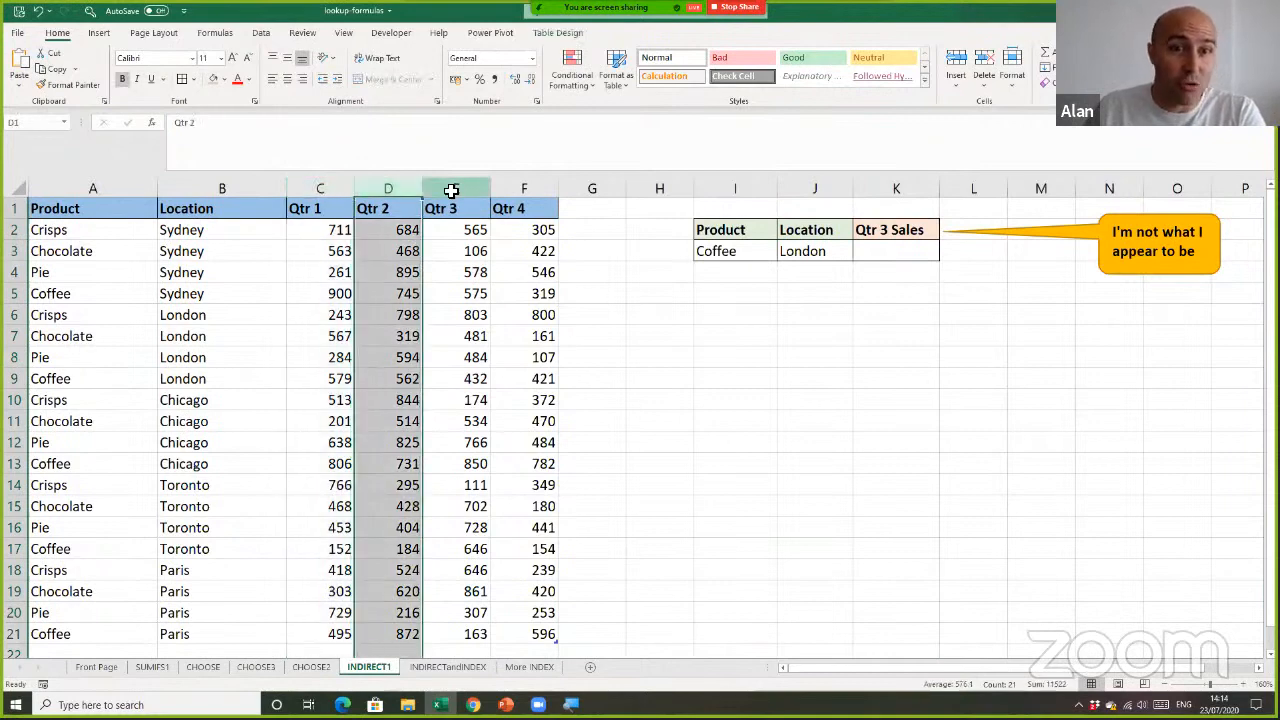
left_click(452, 190)
left_click(515, 190)
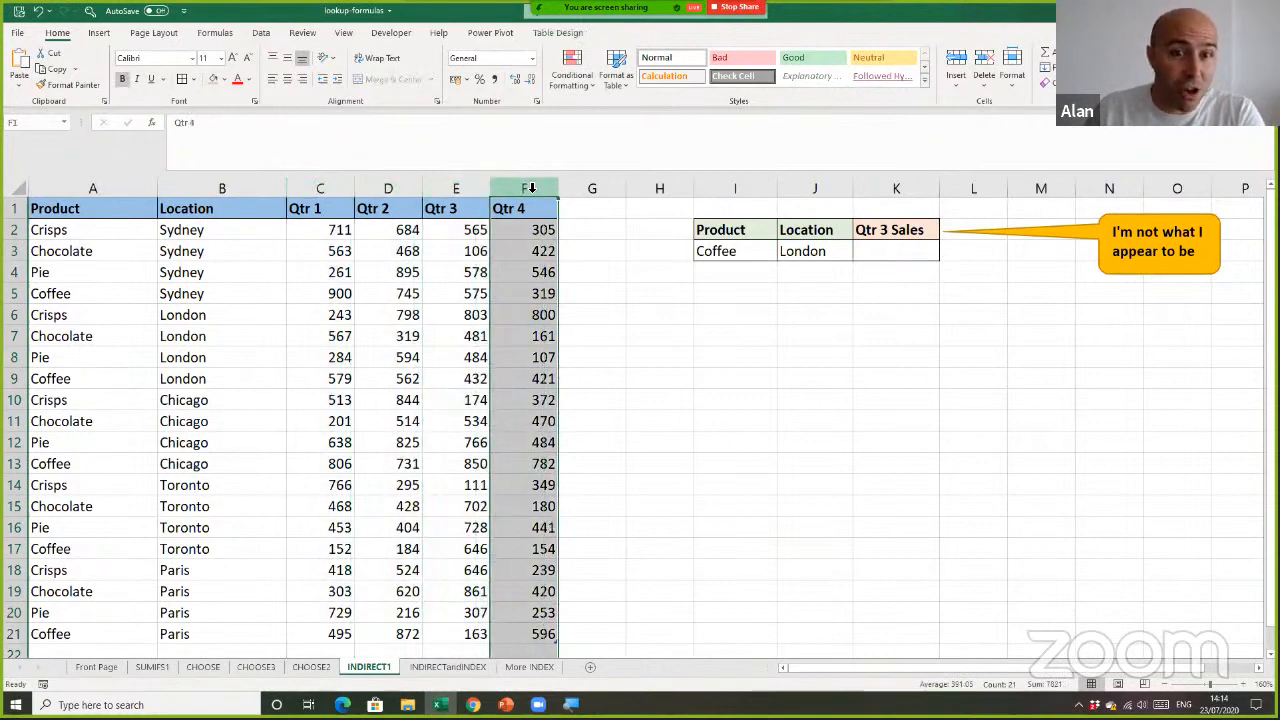
left_click(886, 237)
left_click(945, 233)
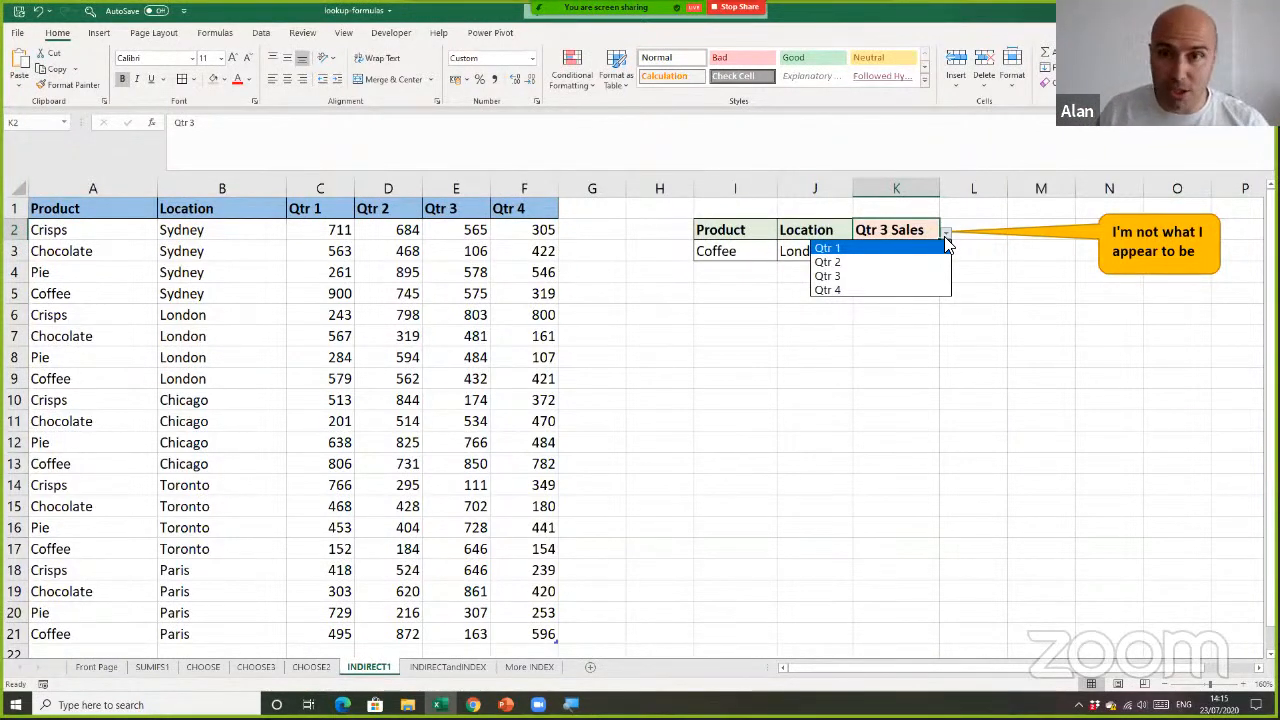
left_click(925, 341)
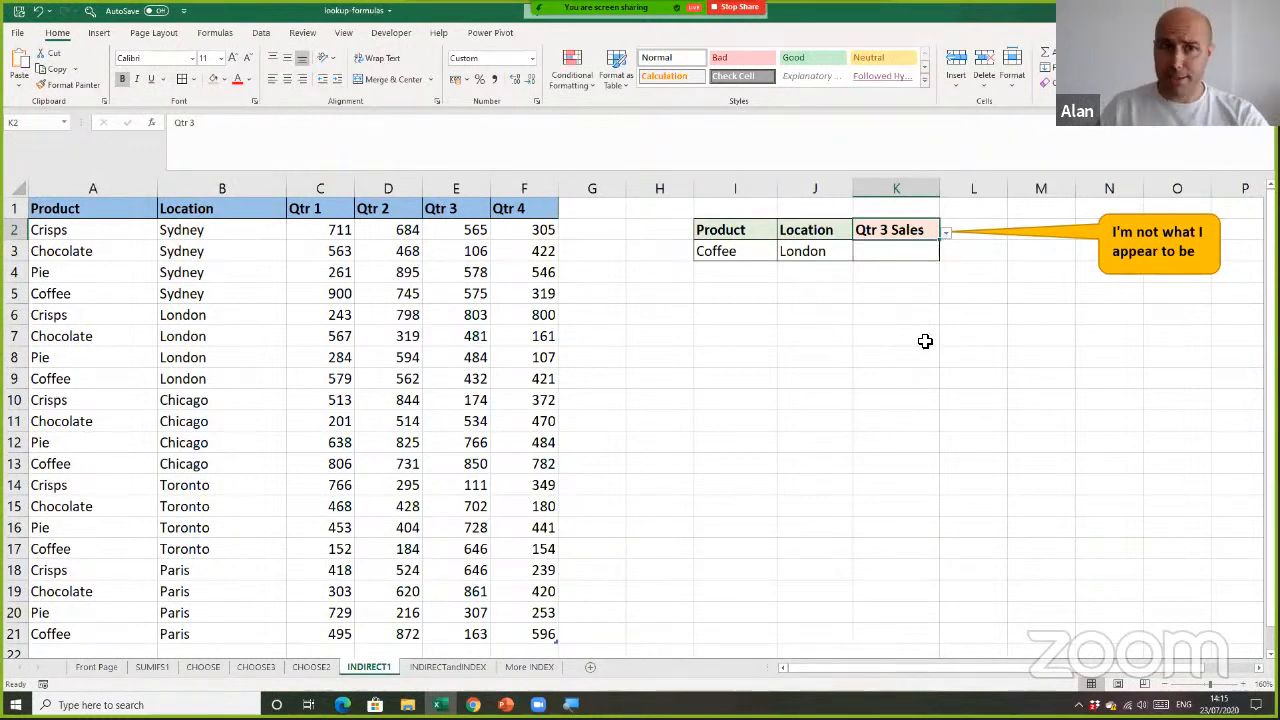
left_click(912, 256)
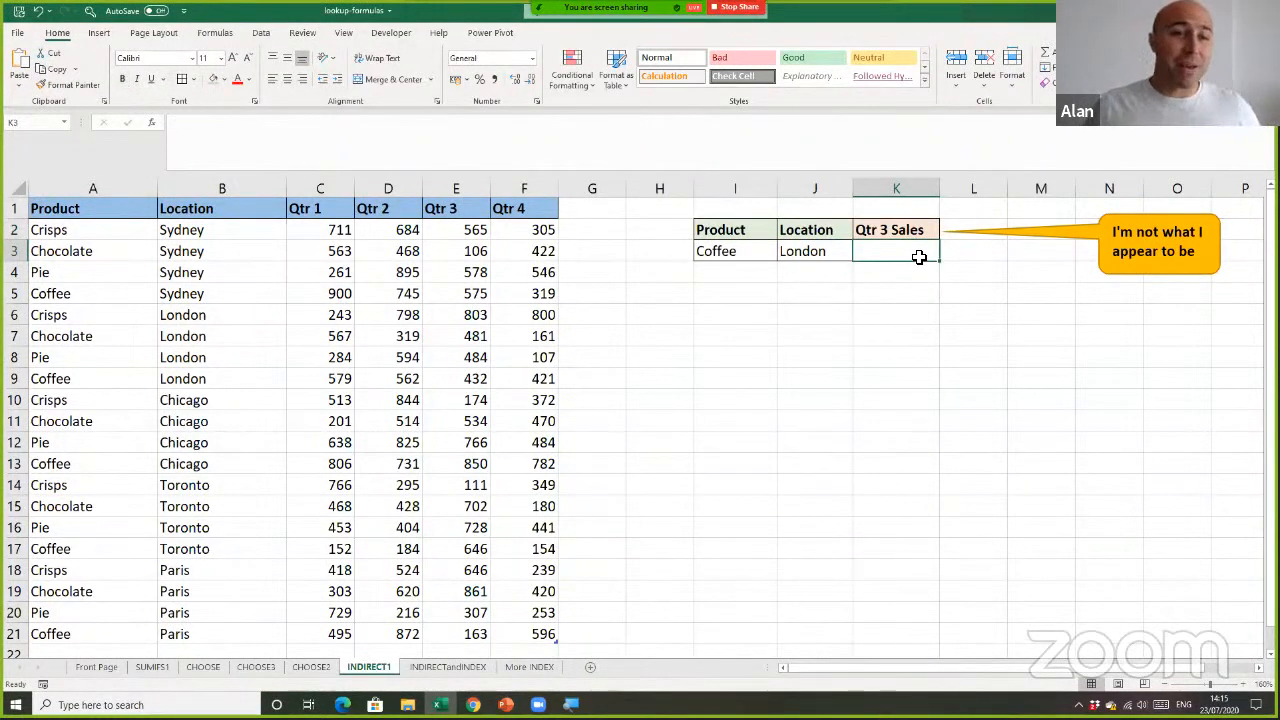
left_click_drag(338, 229, 540, 552)
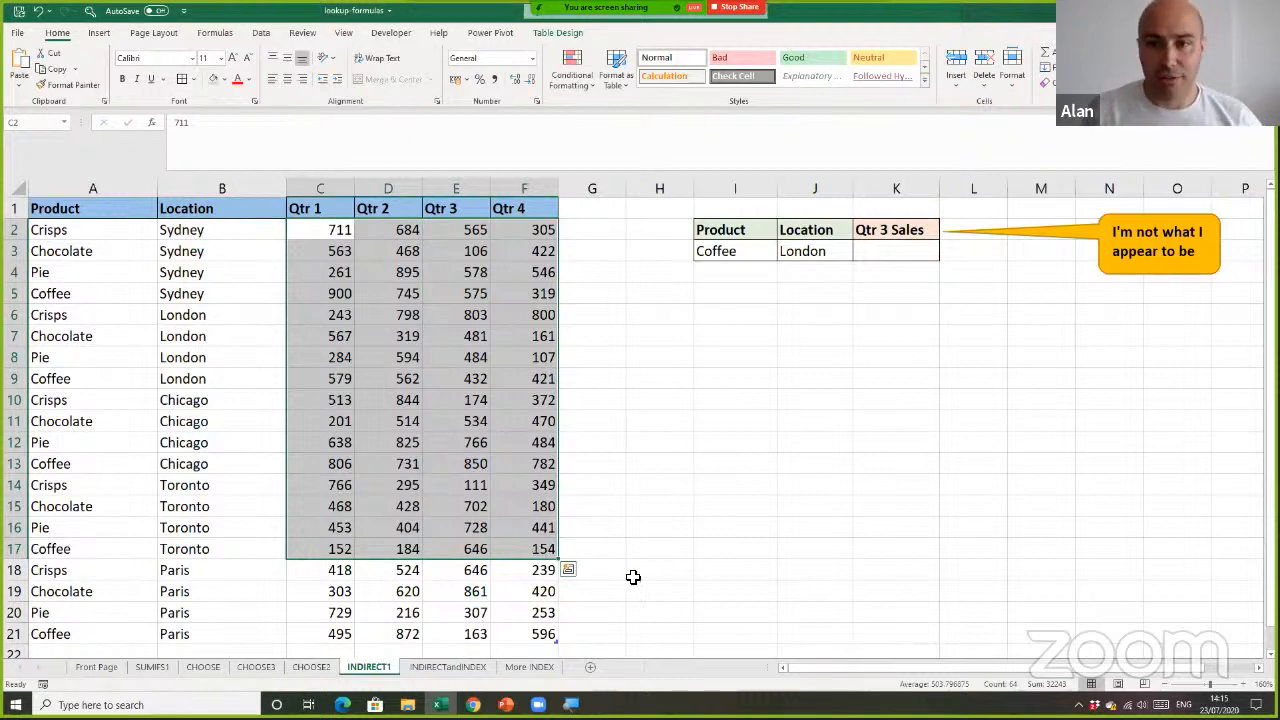
Start a SUMIFS formula in K3 with the INDIRECT function as its sum range
left_click(915, 251)
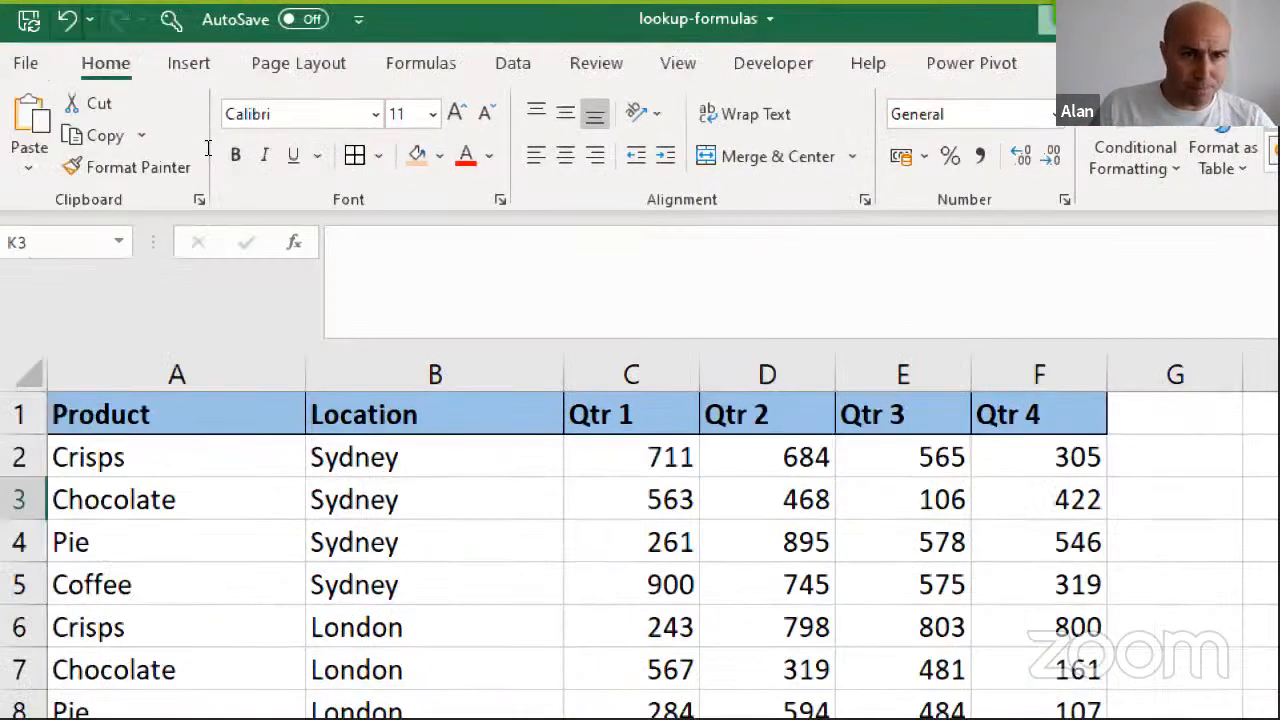
type("=")
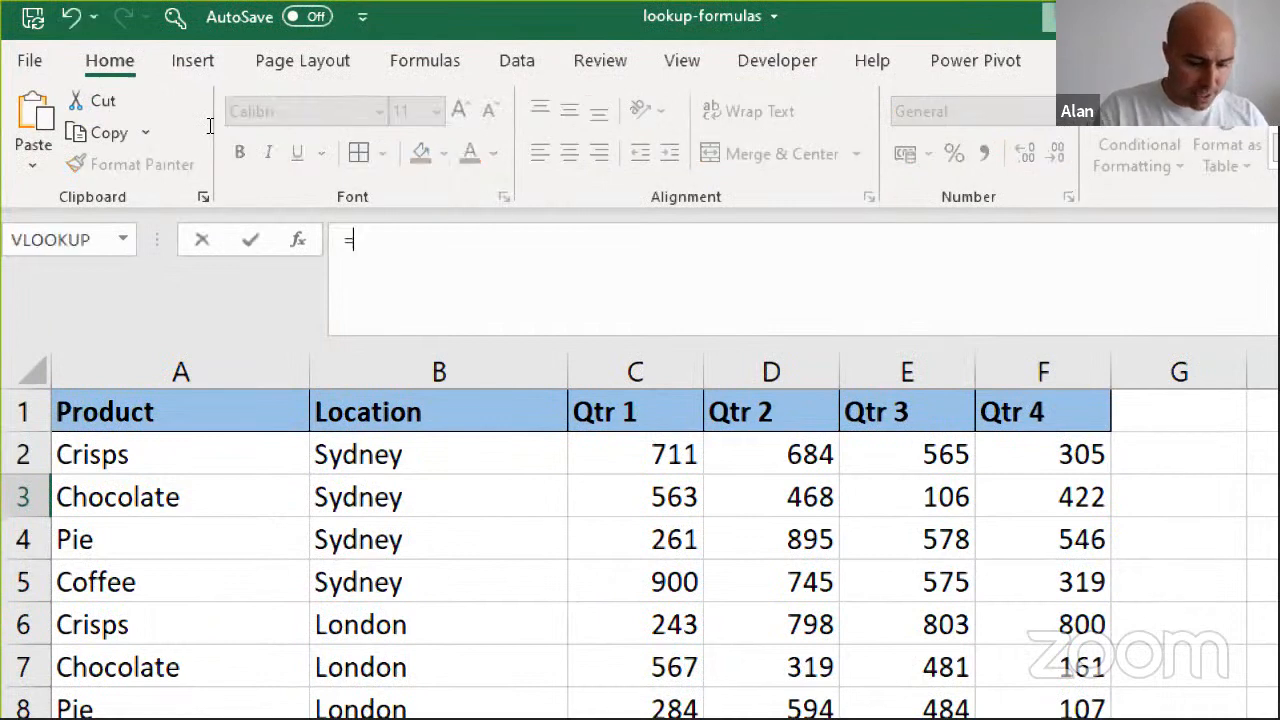
type("sumifs")
key("Tab")
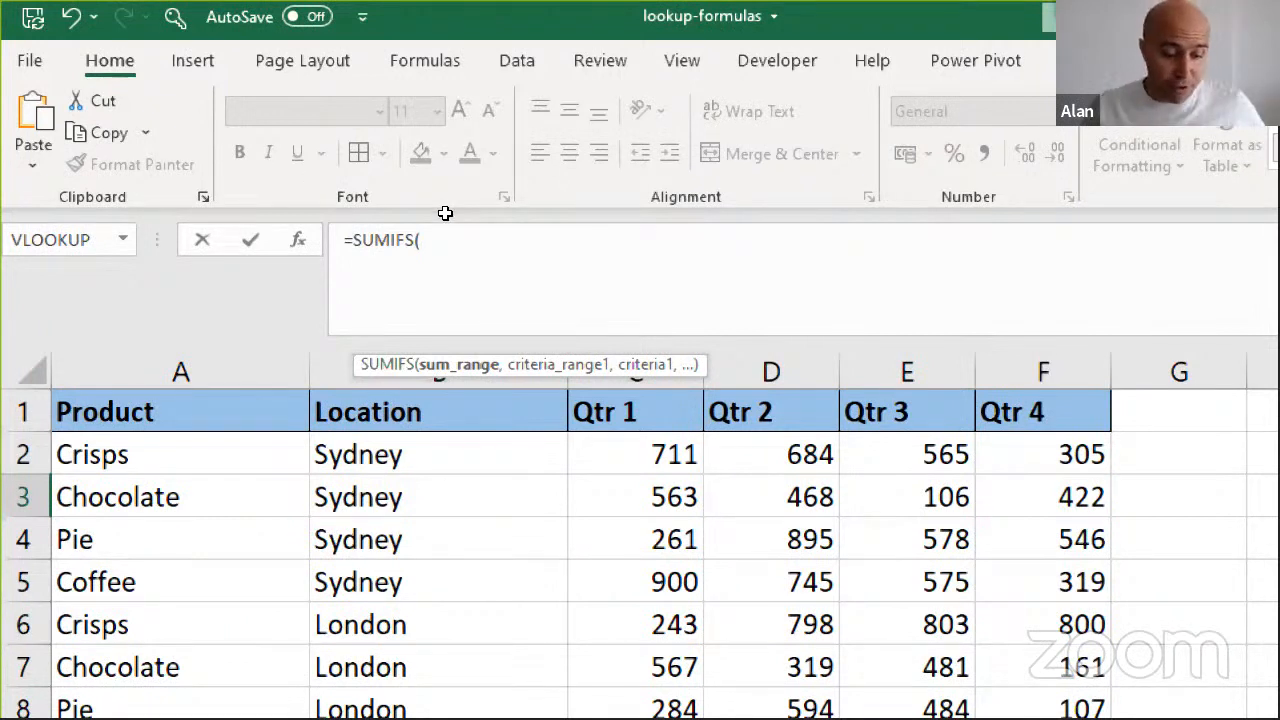
type("indi")
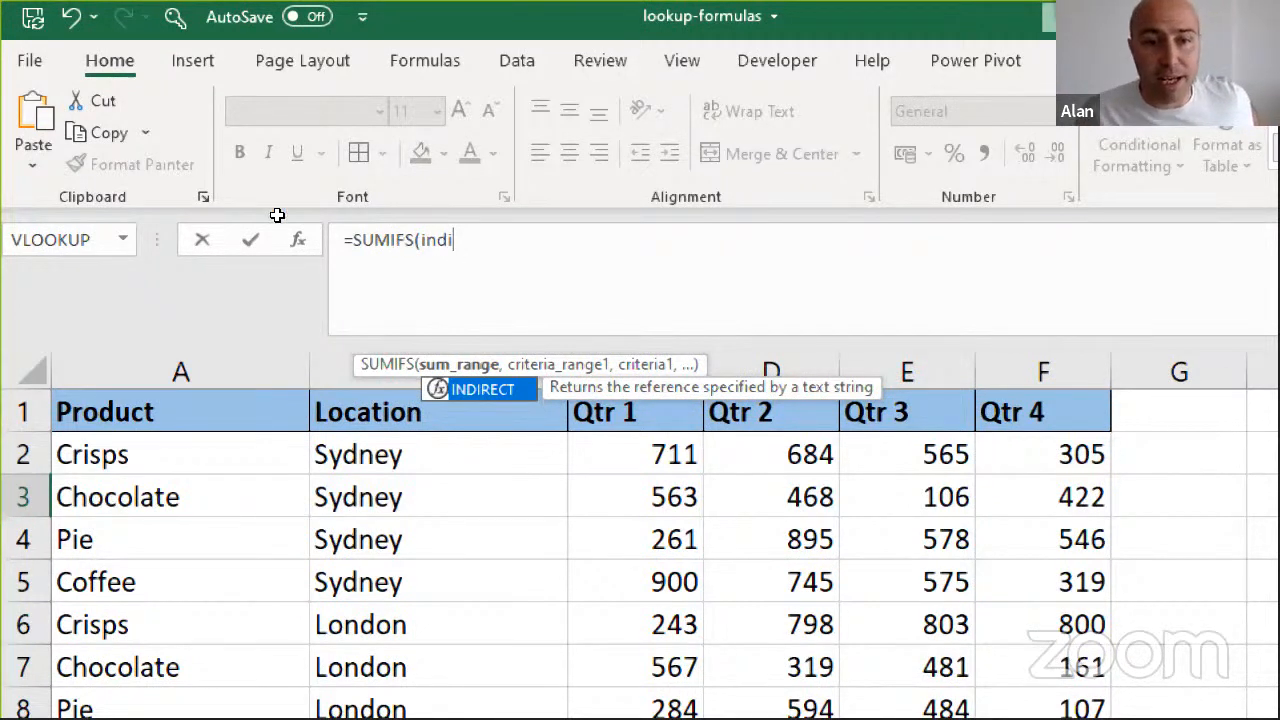
key("Tab")
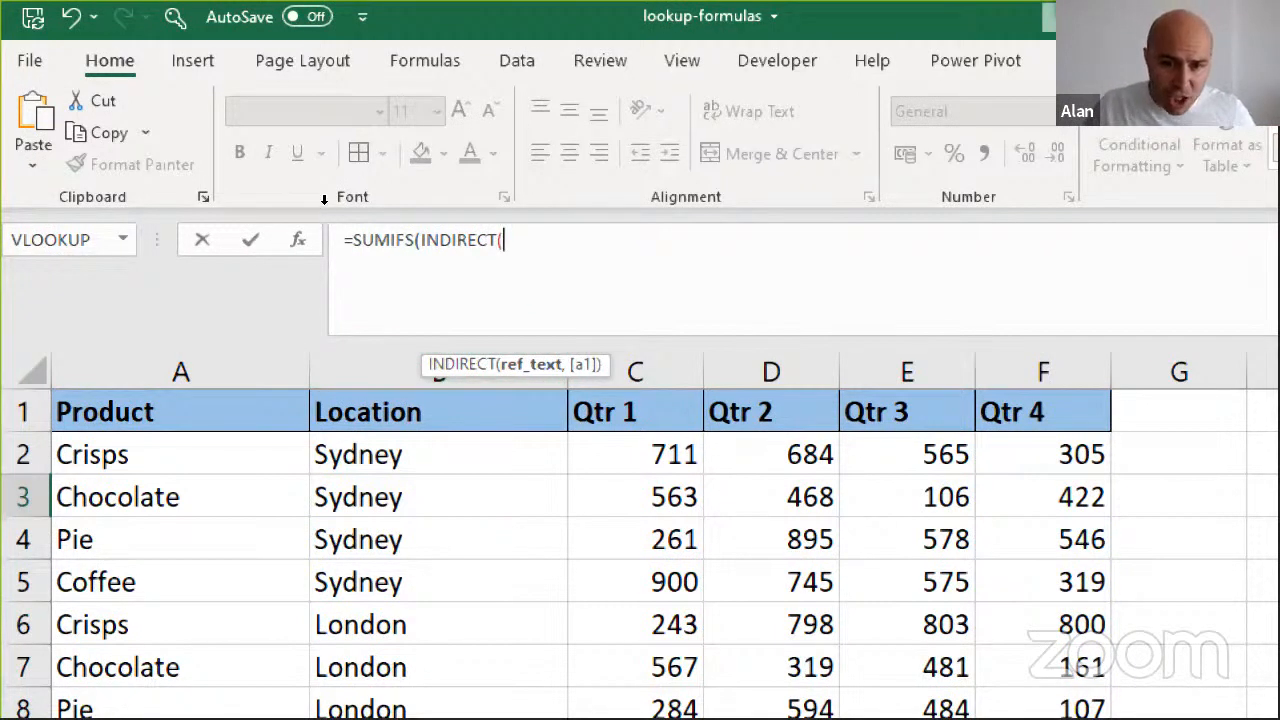
Begin INDIRECT's reference text with the quoted table name and opening bracket, "quarterly_sales["
left_click(646, 396)
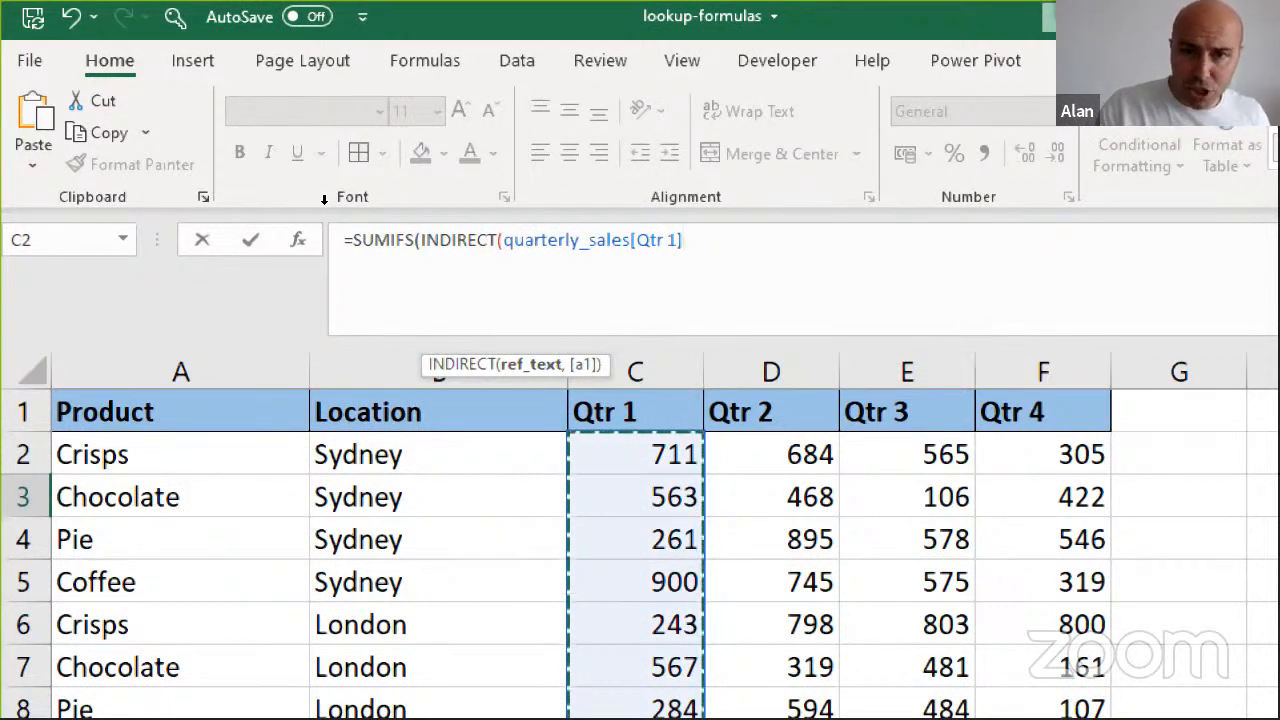
key("BackSpace")
key("BackSpace")
key("BackSpace")
key("BackSpace")
key("BackSpace")
key("BackSpace")
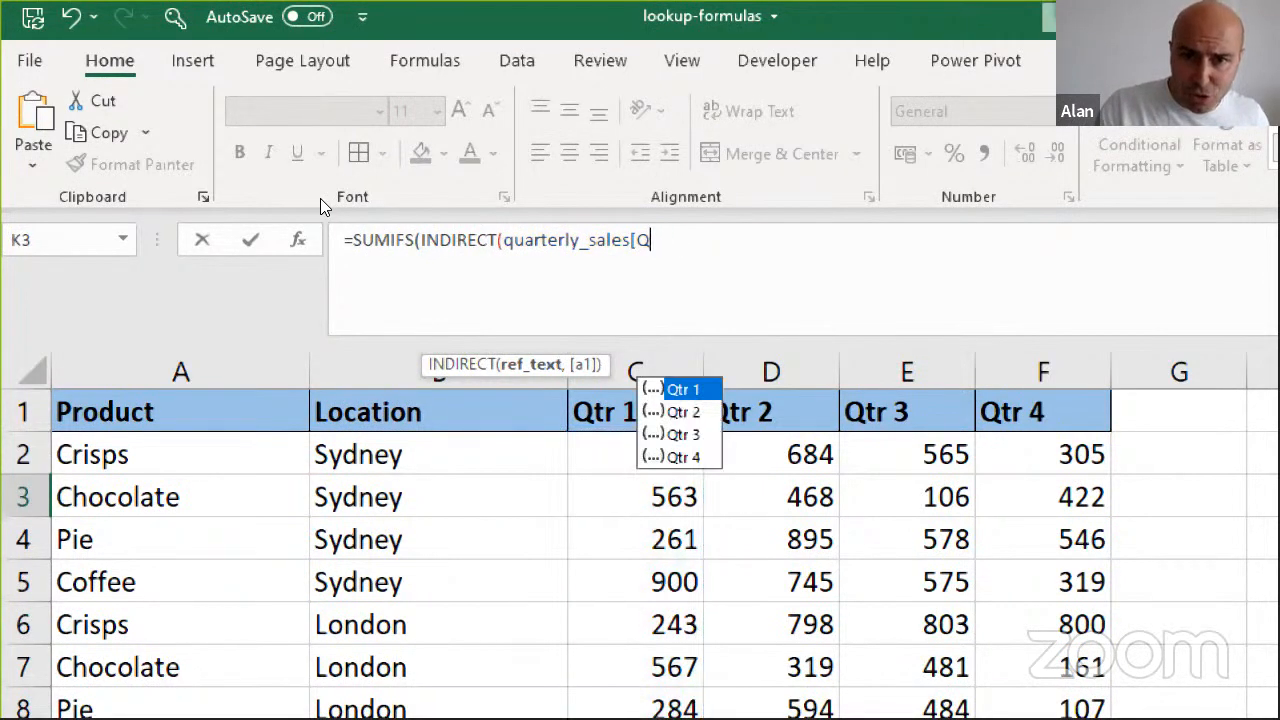
type("\"")
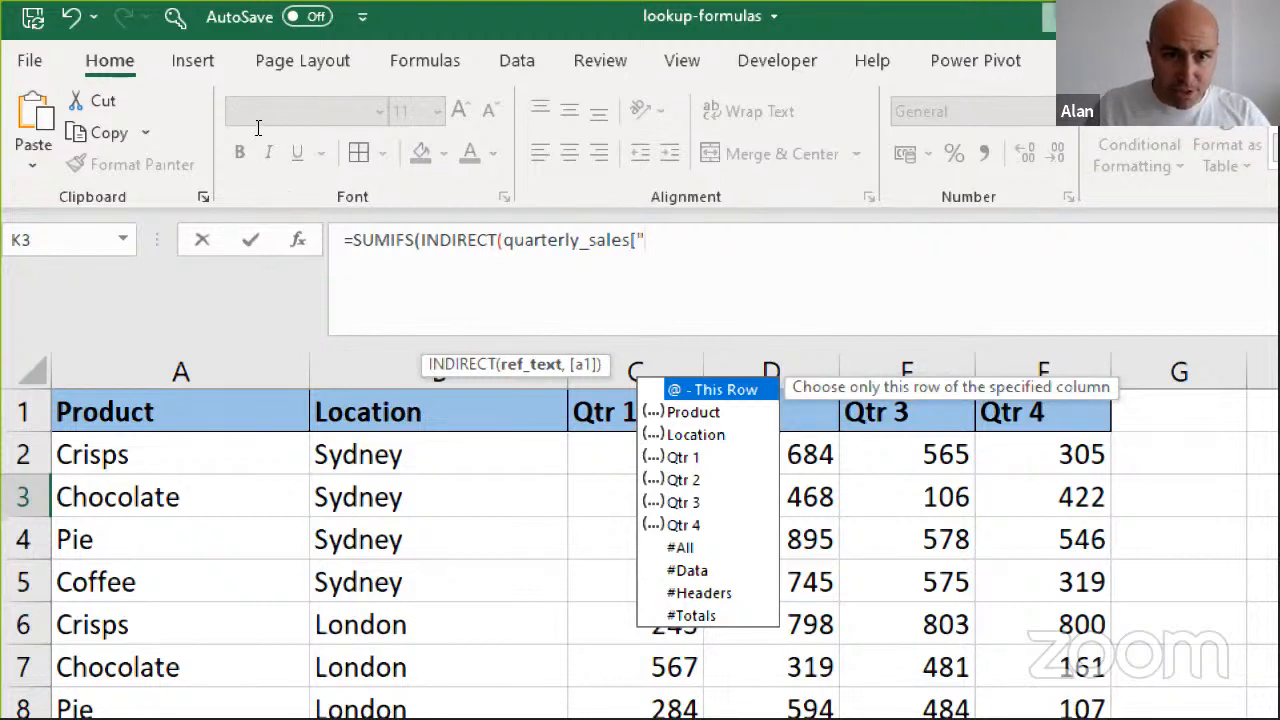
key("Left")
key("Left")
key("Left")
key("Left")
key("Left")
key("Left")
key("Left")
key("Left")
key("Left")
key("Left")
key("Left")
key("Left")
key("Left")
key("Left")
key("Left")
key("Left")
key("Left")
type("\"")
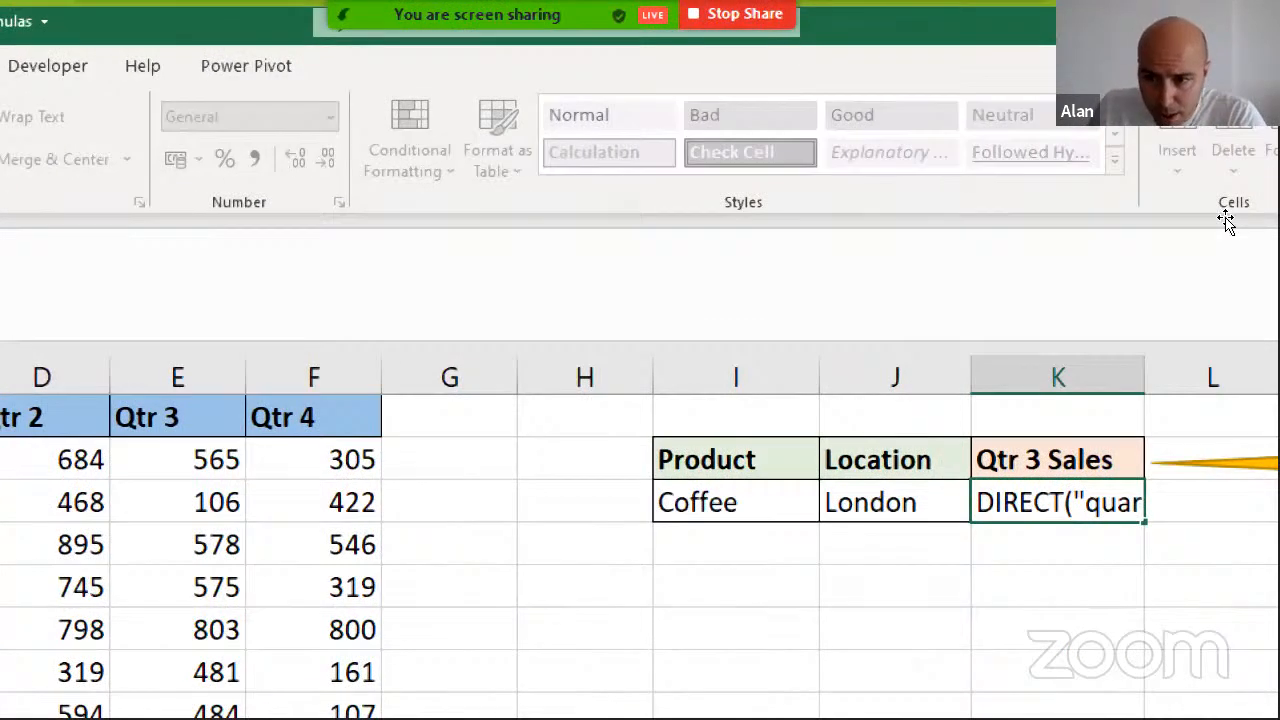
key("Return")
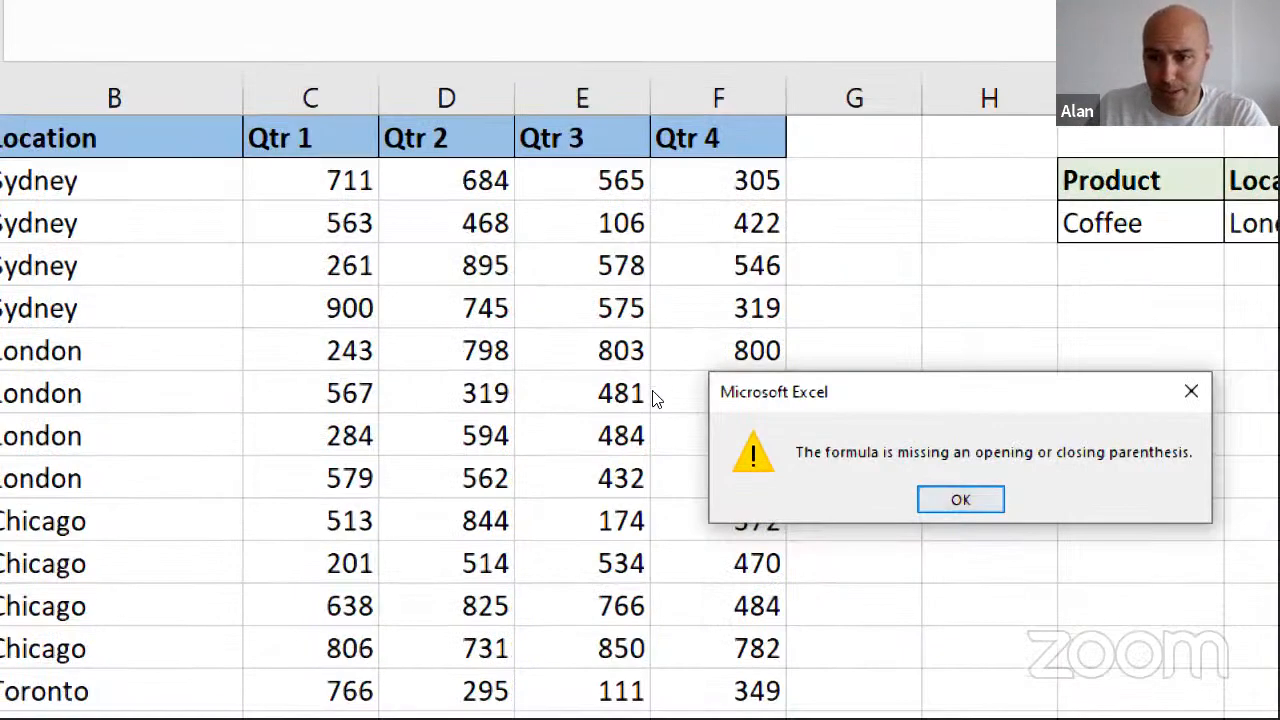
left_click(933, 499)
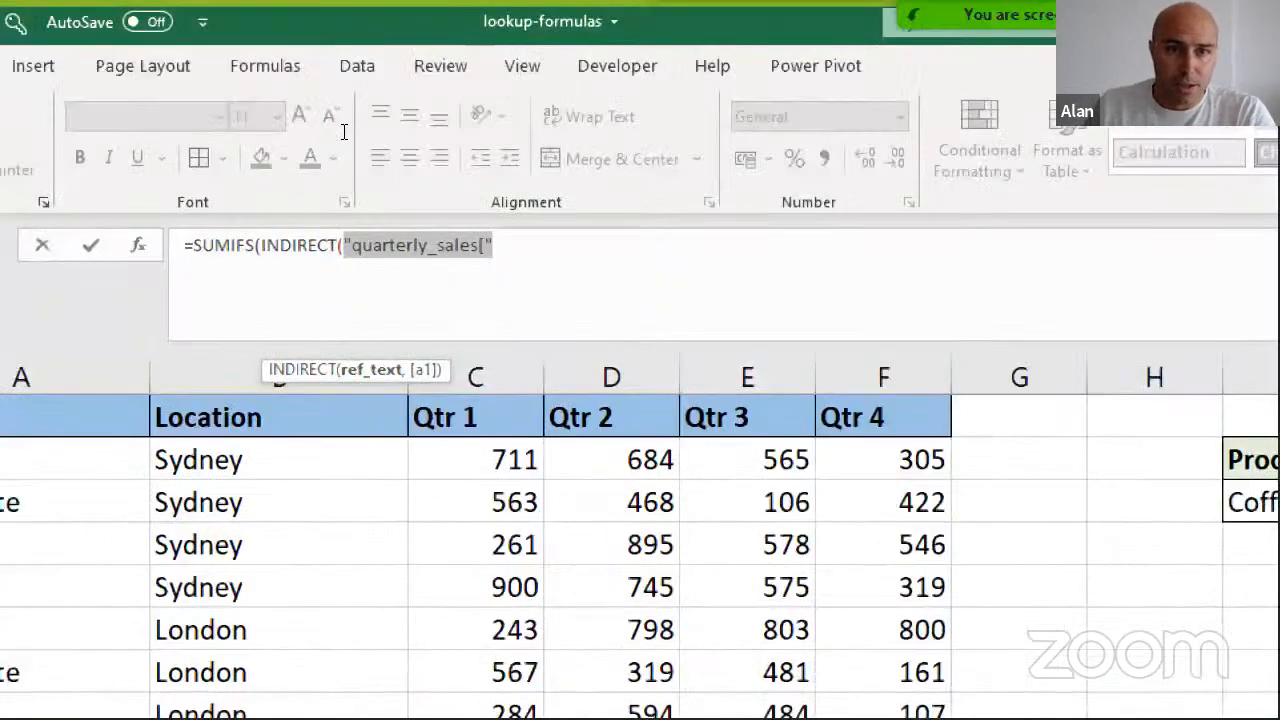
Complete INDIRECT's reference text by joining on K2 and a quoted closing bracket, &K2&"]", and close the INDIRECT function
key("End")
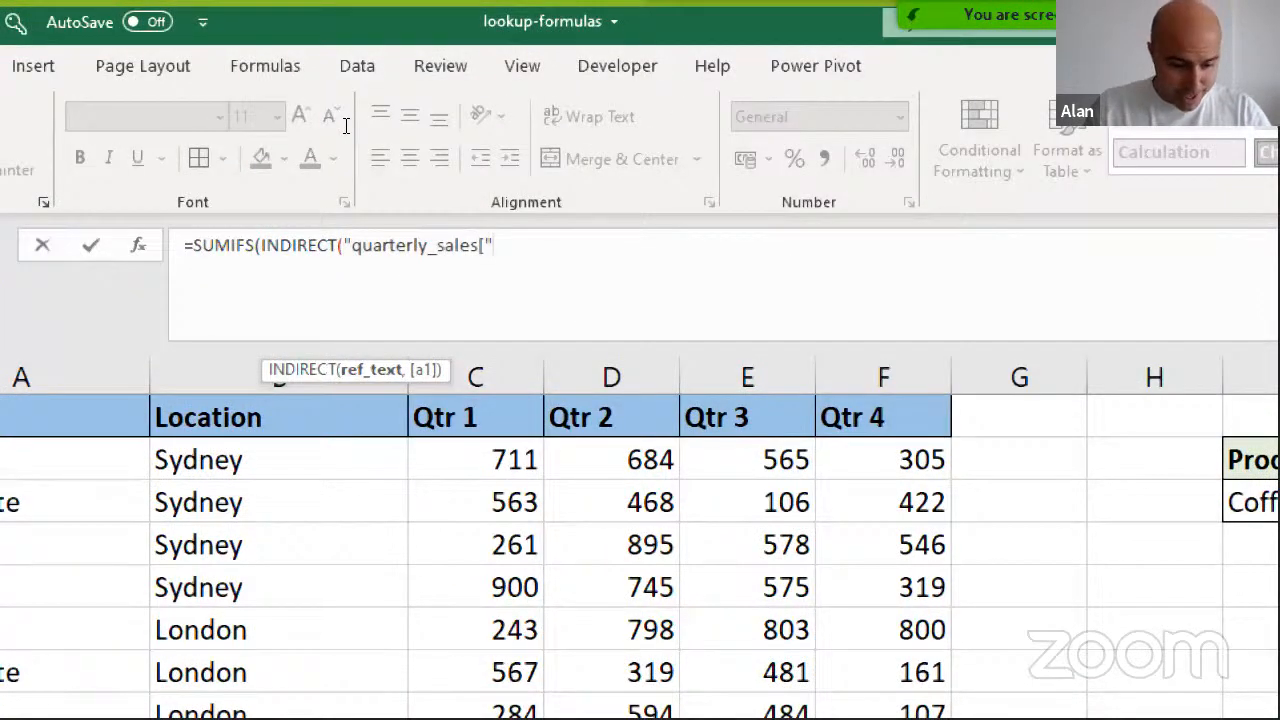
type("&")
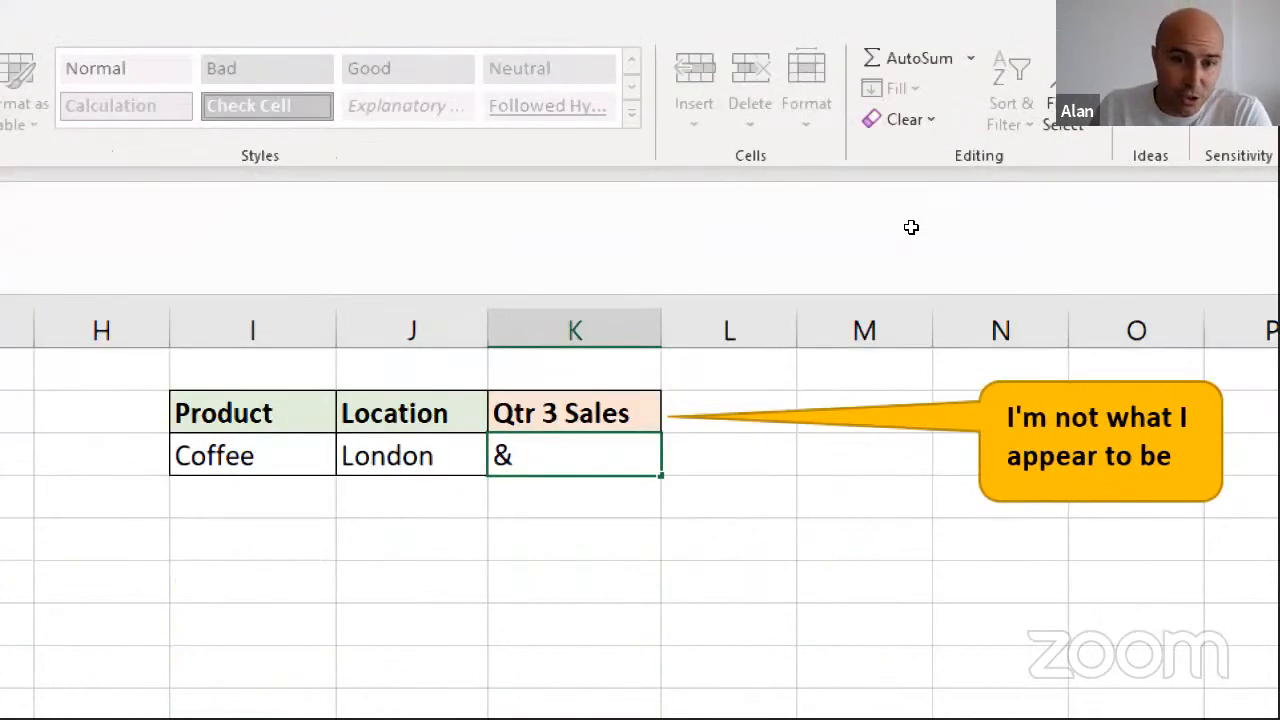
key("Up")
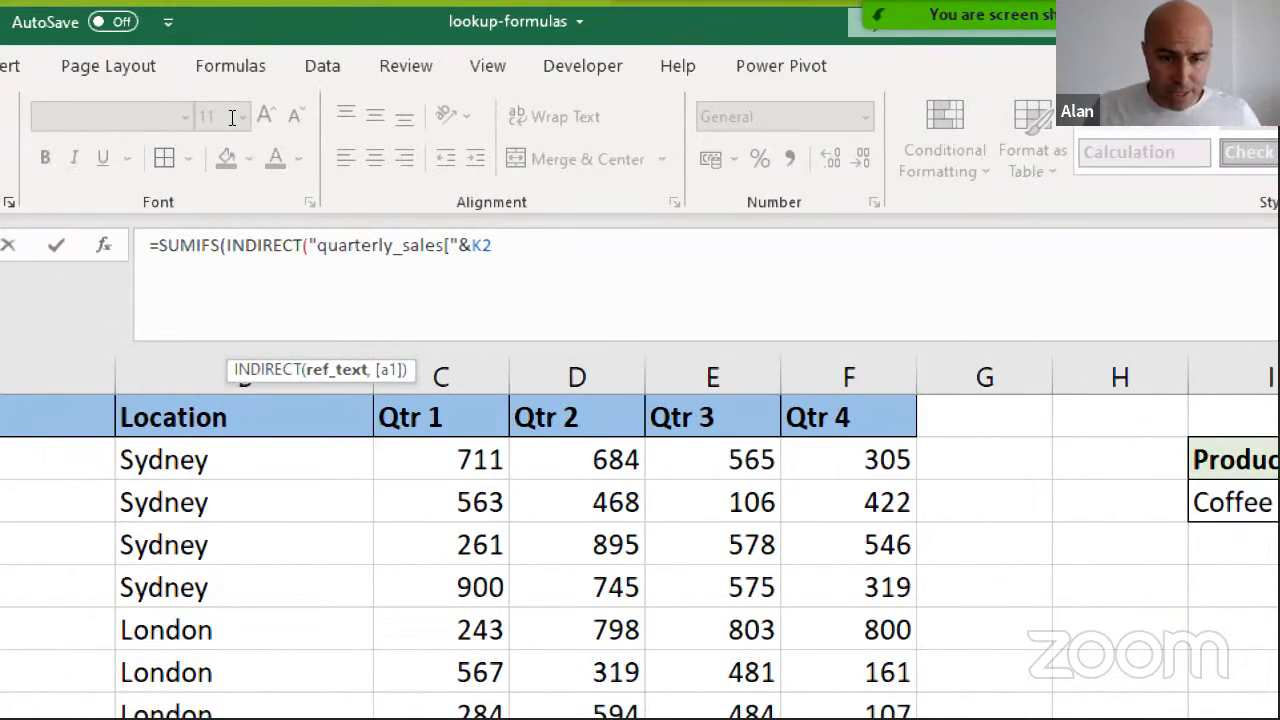
type("\"")
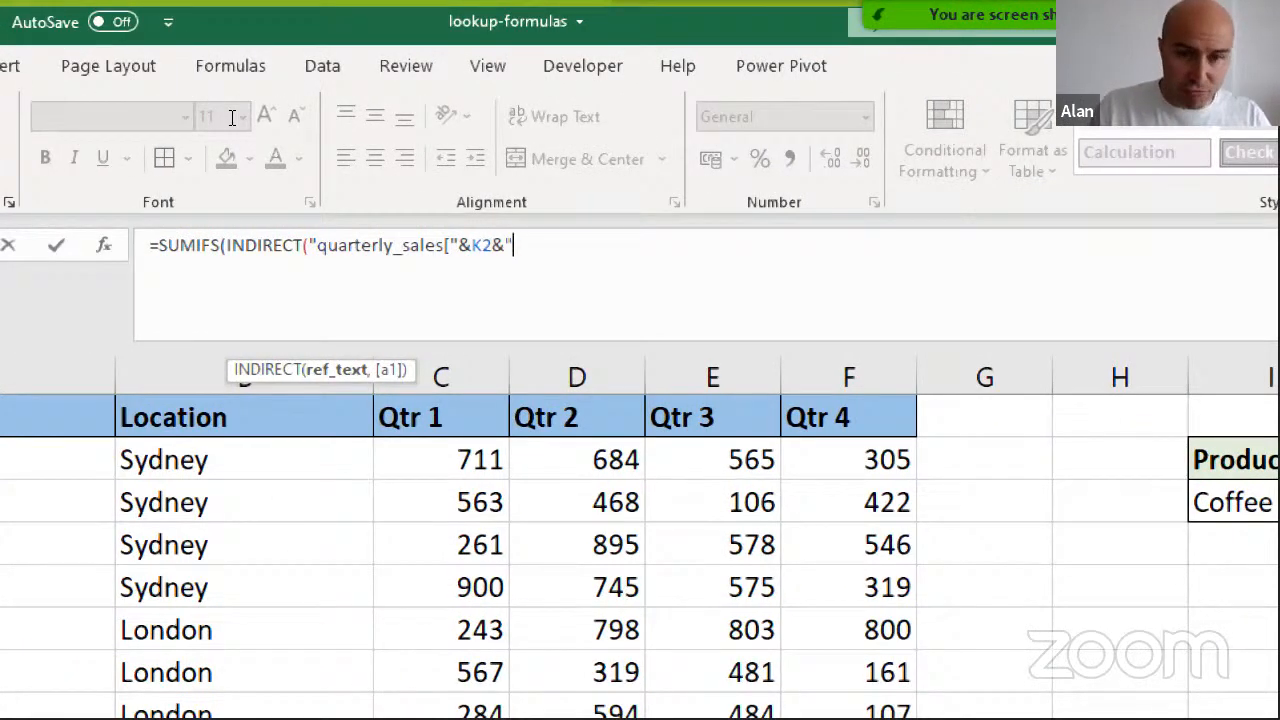
type("]\"")
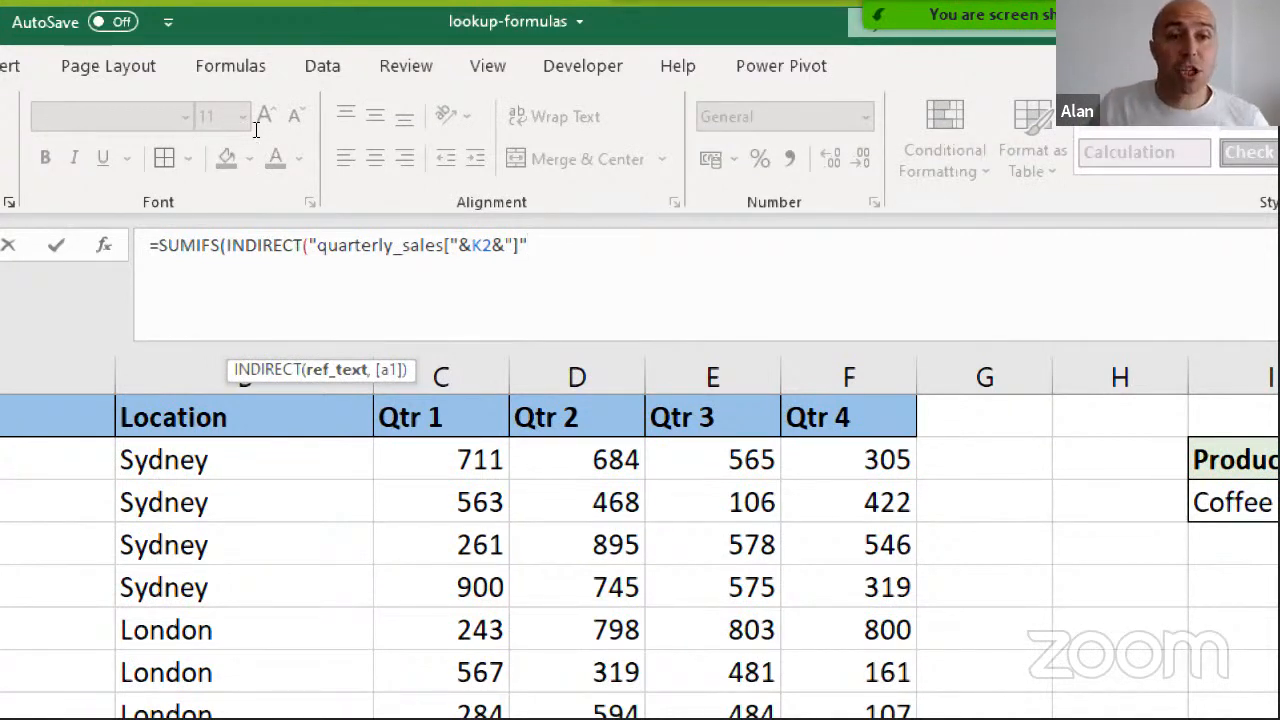
left_click_drag(260, 128, 328, 128)
double_click(342, 128)
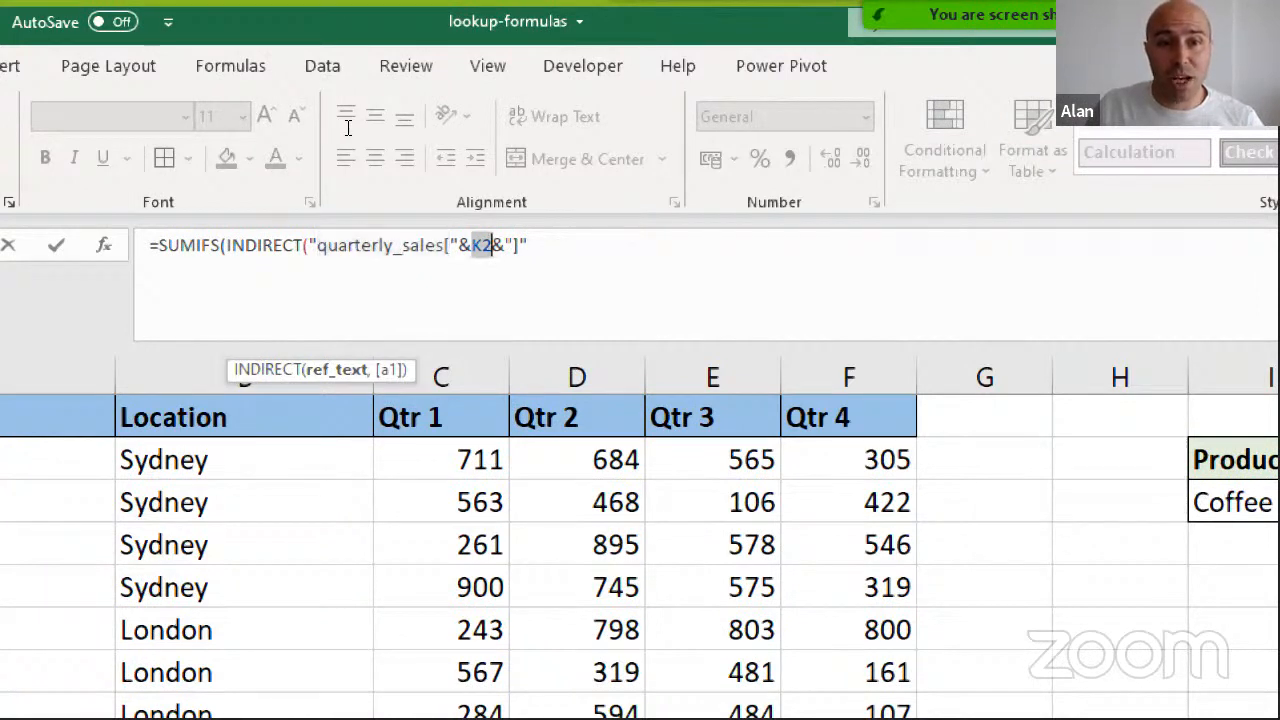
left_click_drag(360, 127, 365, 125)
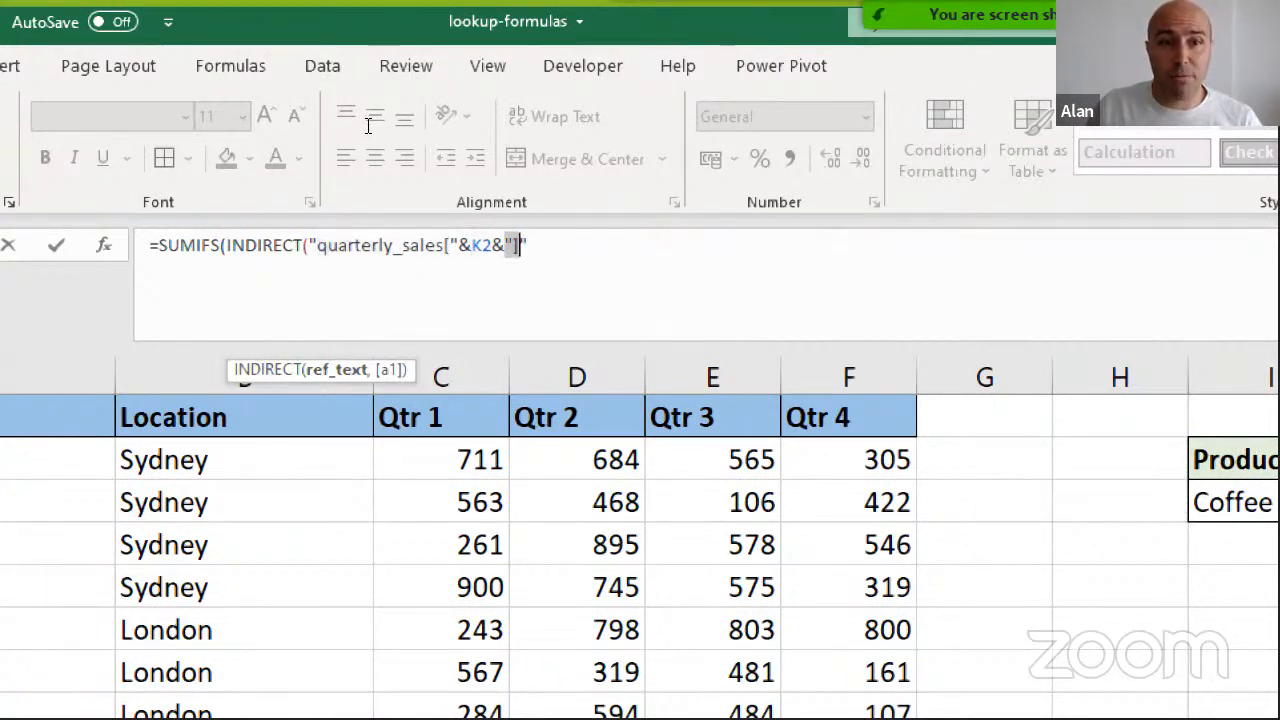
left_click(369, 126)
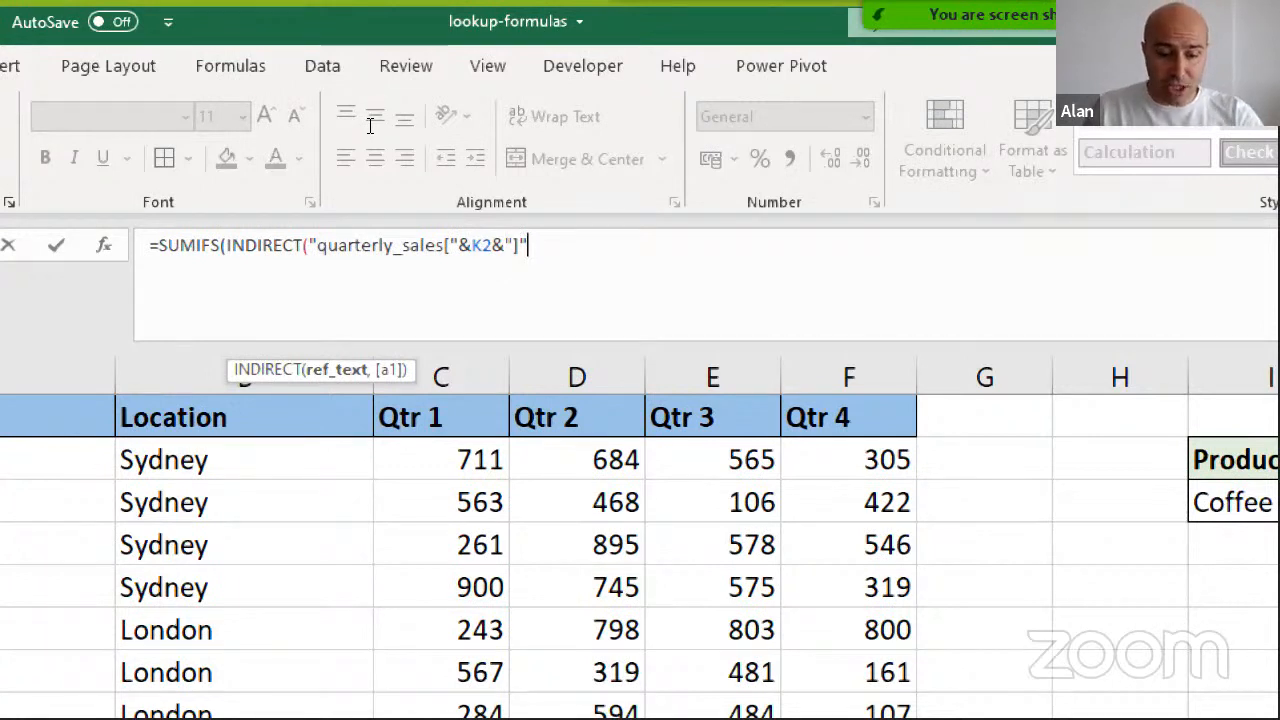
type(")")
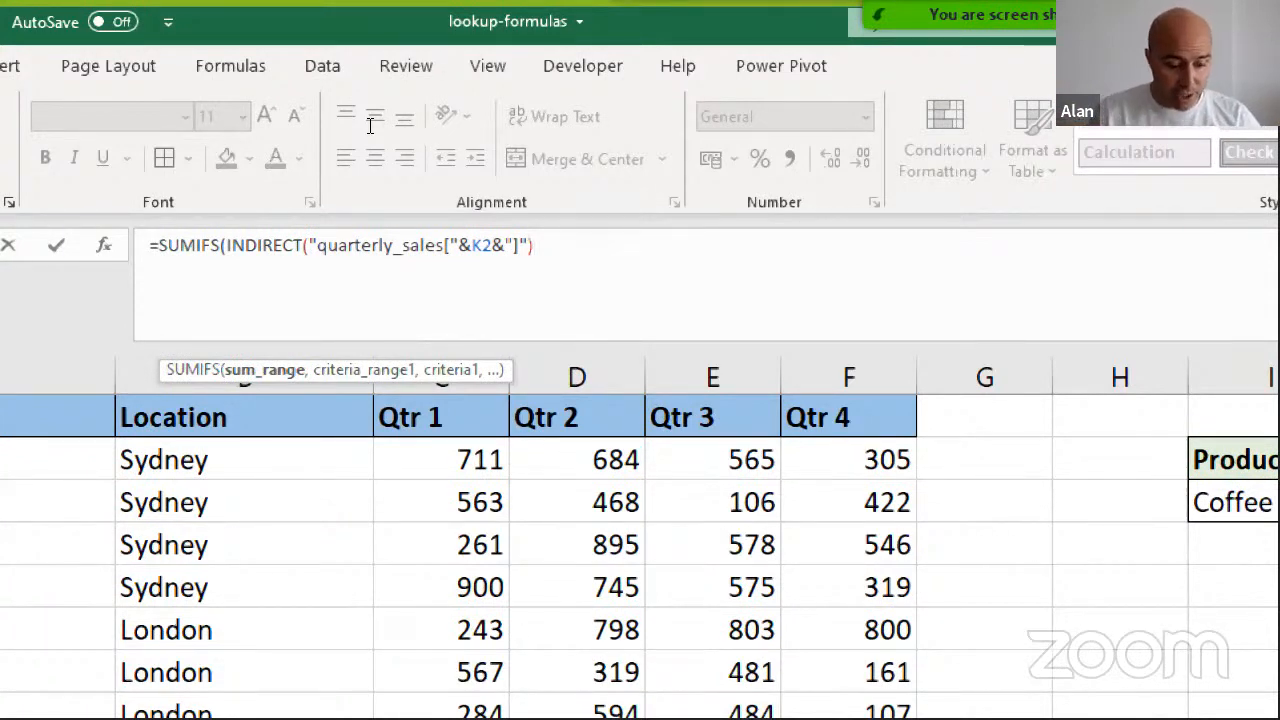
type(",")
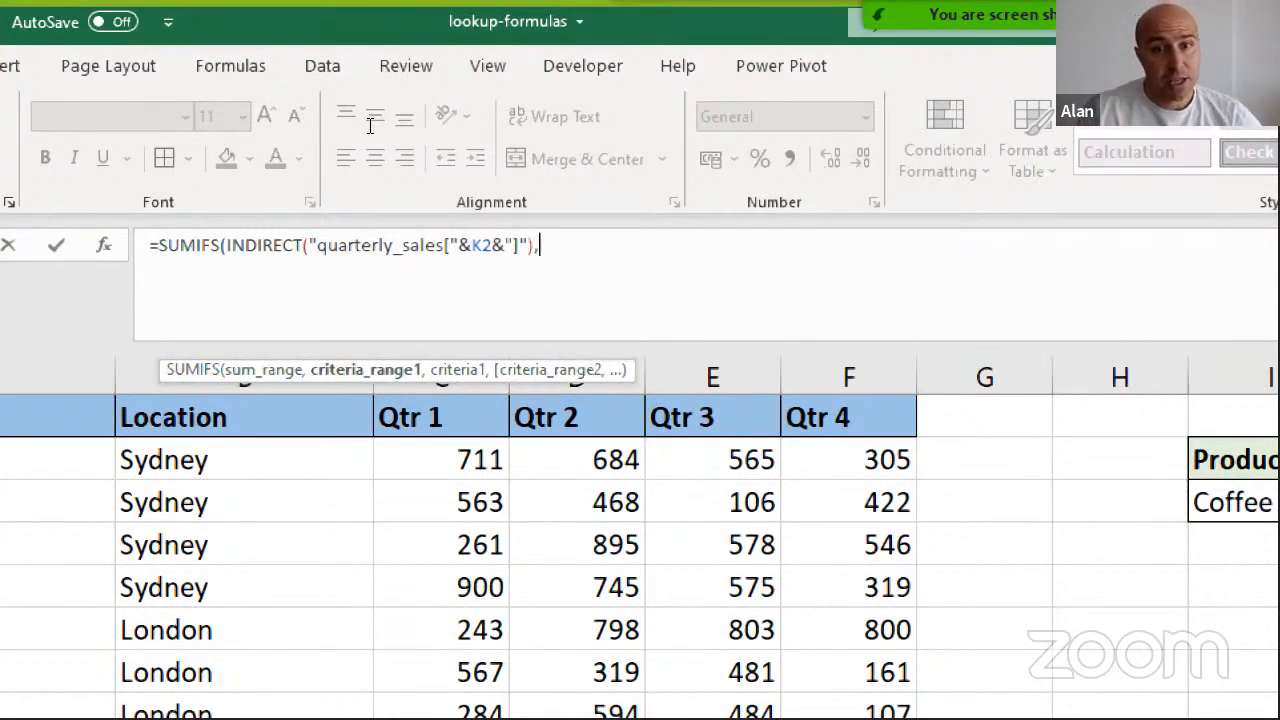
On a new formula line, add quarterly_sales[Product] as the first criteria range with I3 as its criterion
key("alt+Return")
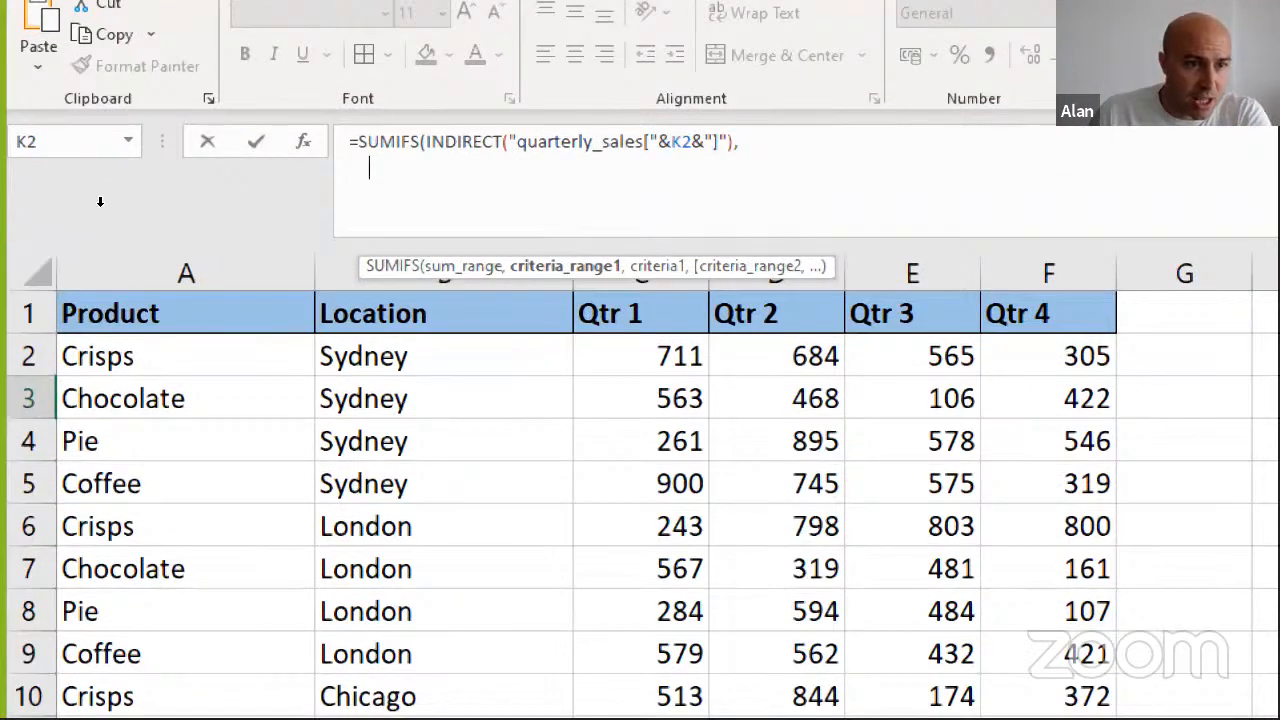
left_click(100, 201)
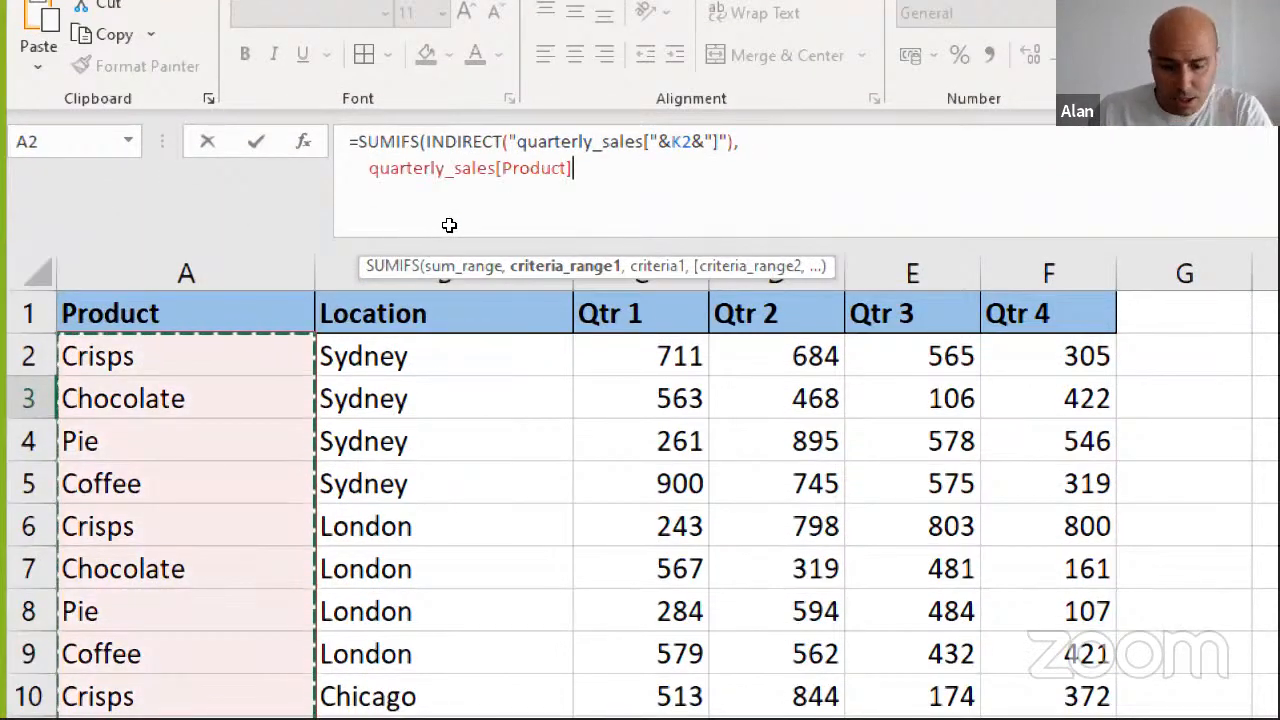
type(",")
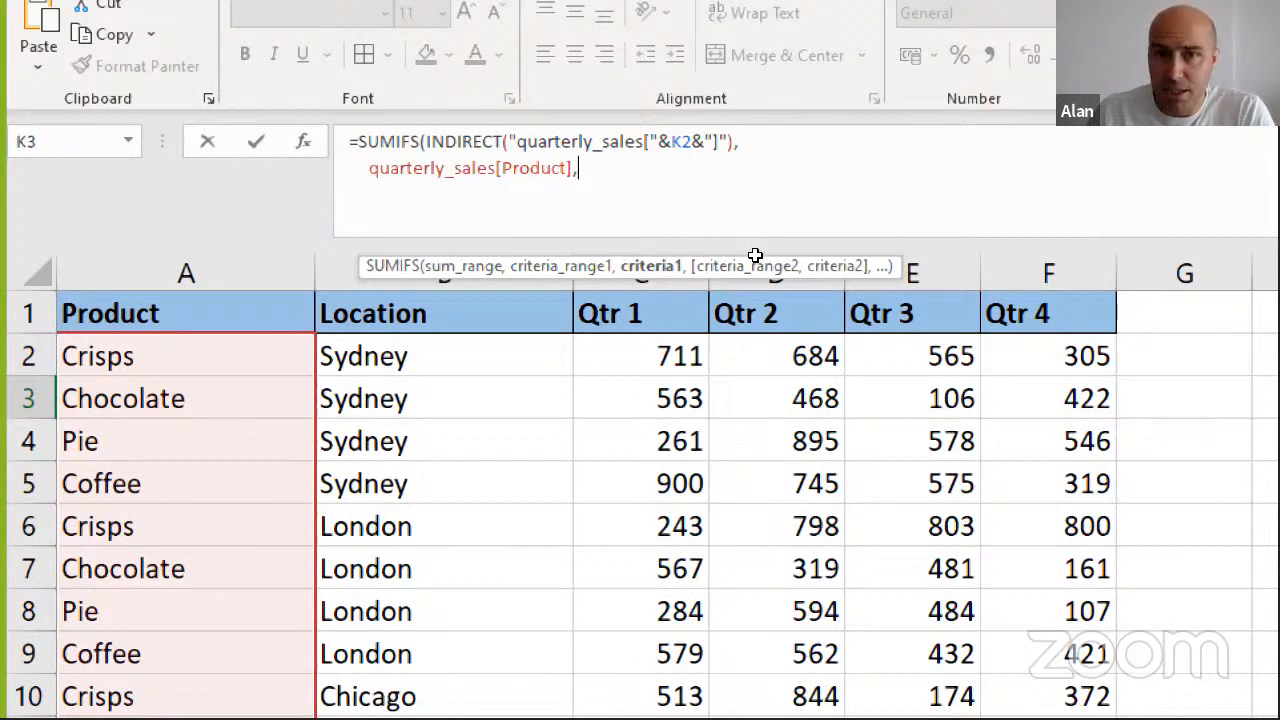
type("I3")
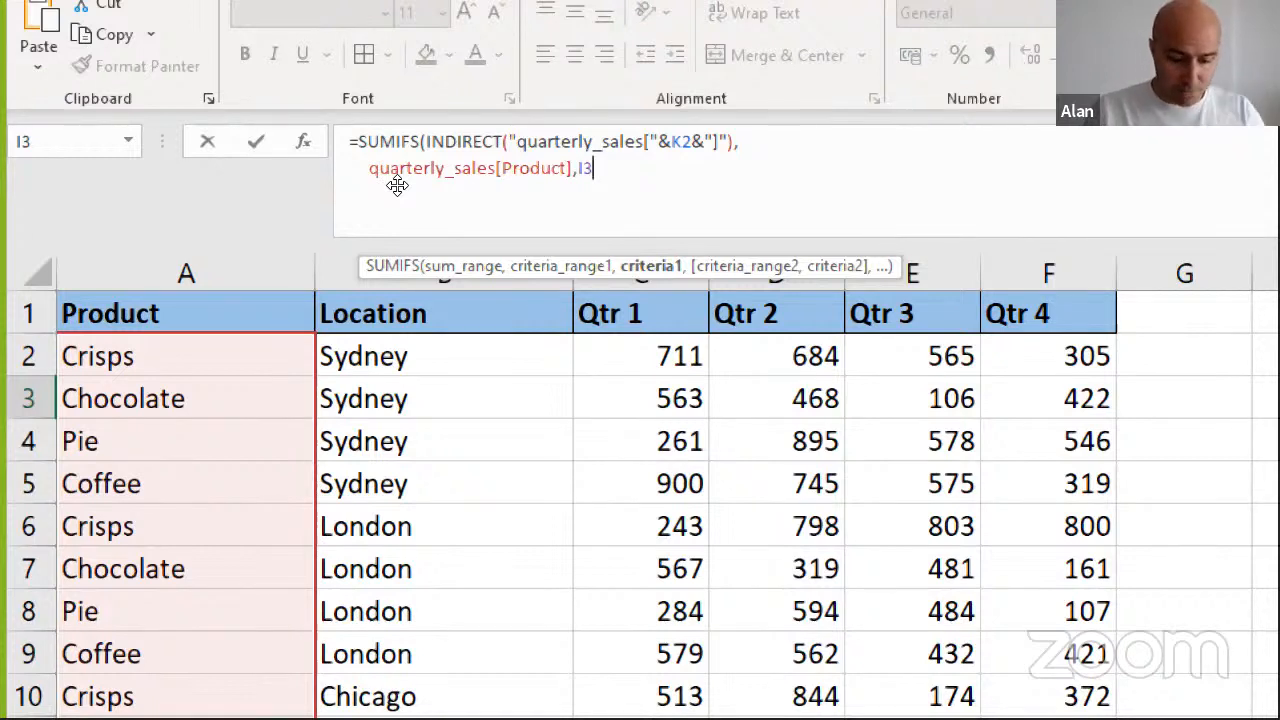
type(",")
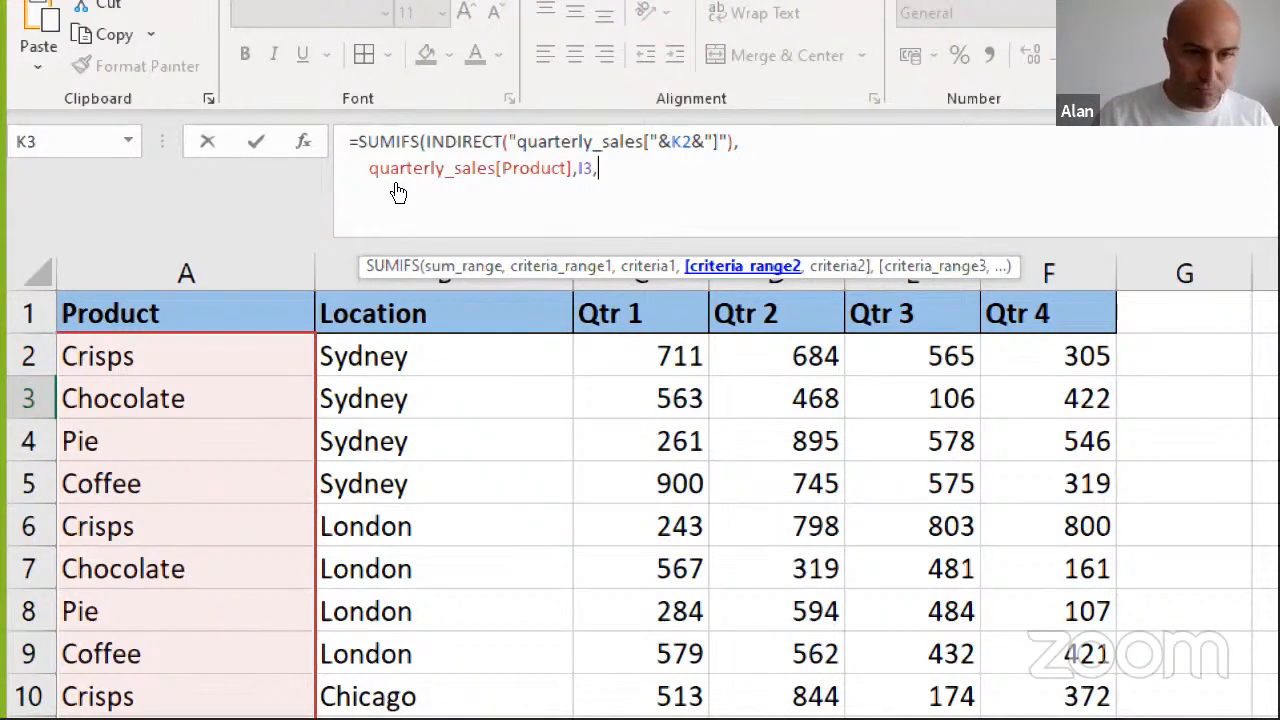
Add quarterly_sales[Location] with criterion J3 on another line, then close and enter the SUMIFS formula in K3
key("alt+Return")
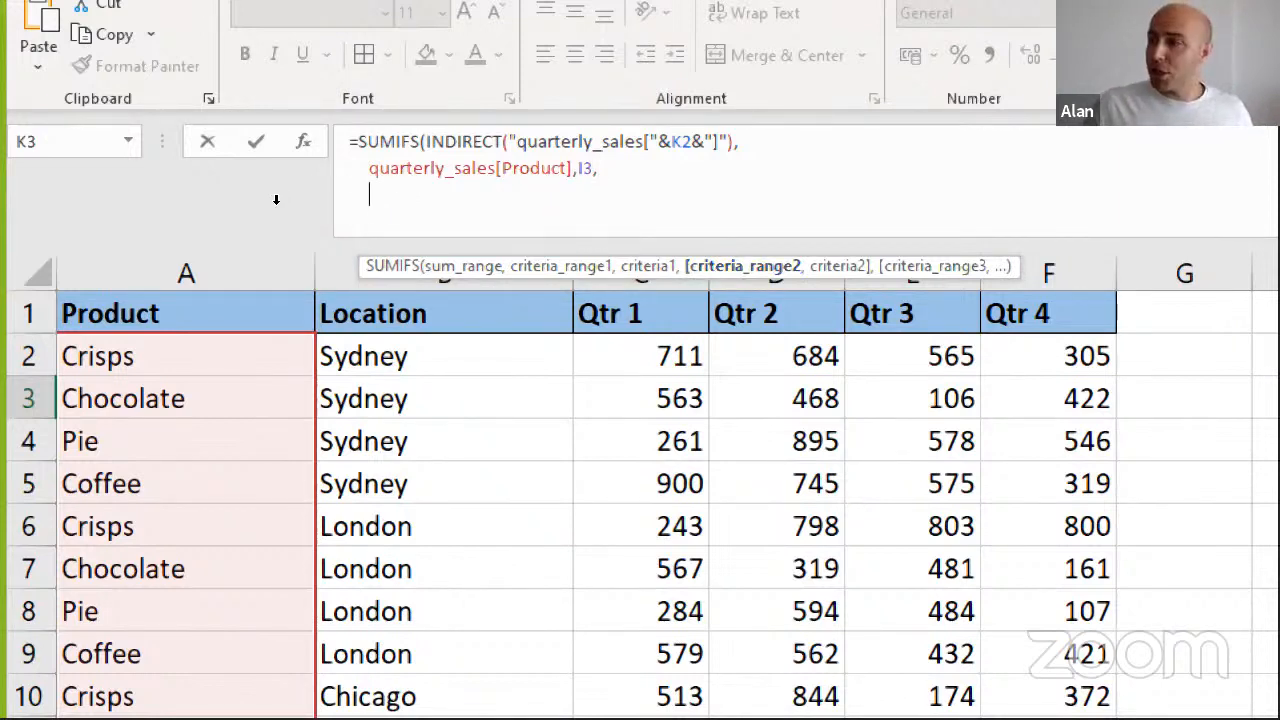
left_click(440, 298)
type(",")
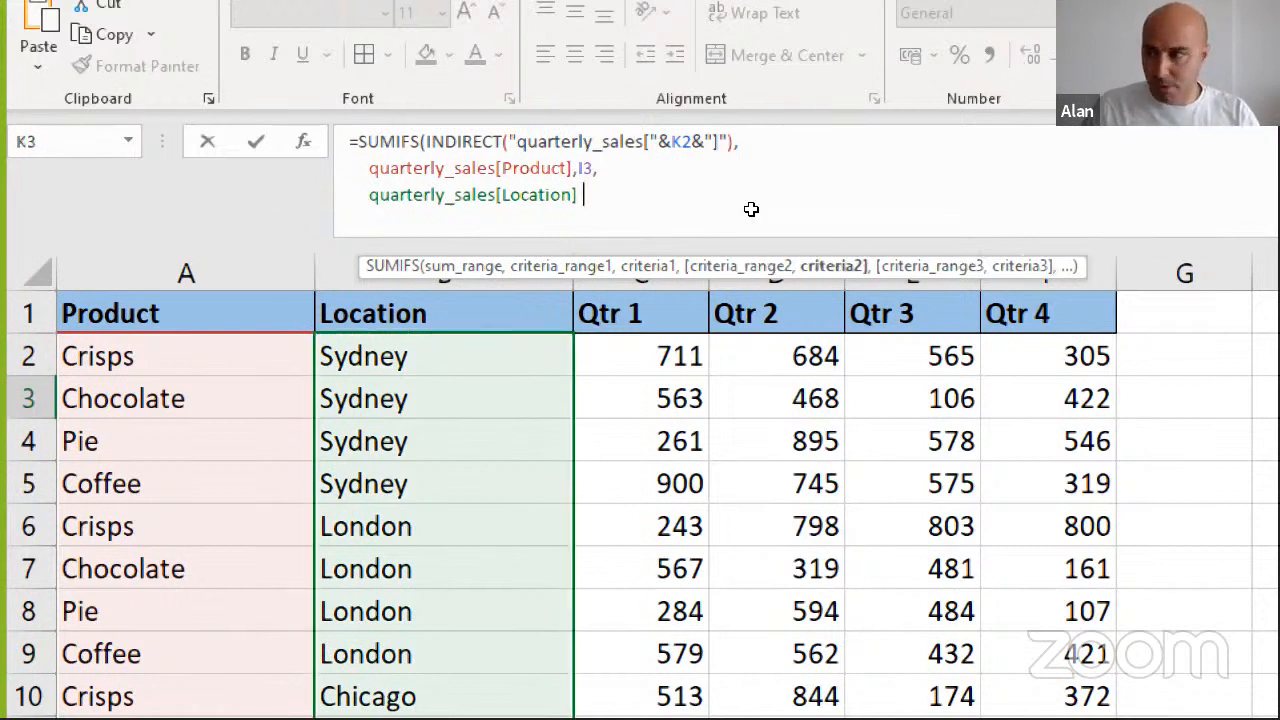
key("Left")
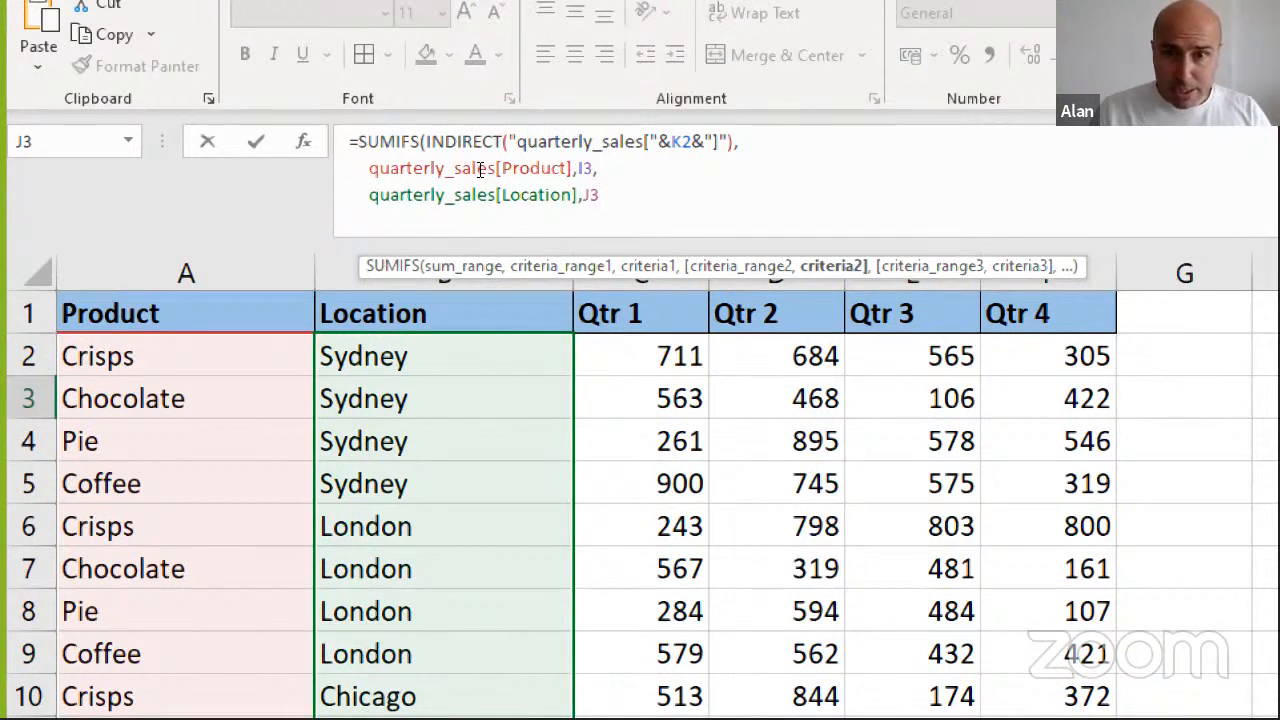
key("alt+Return")
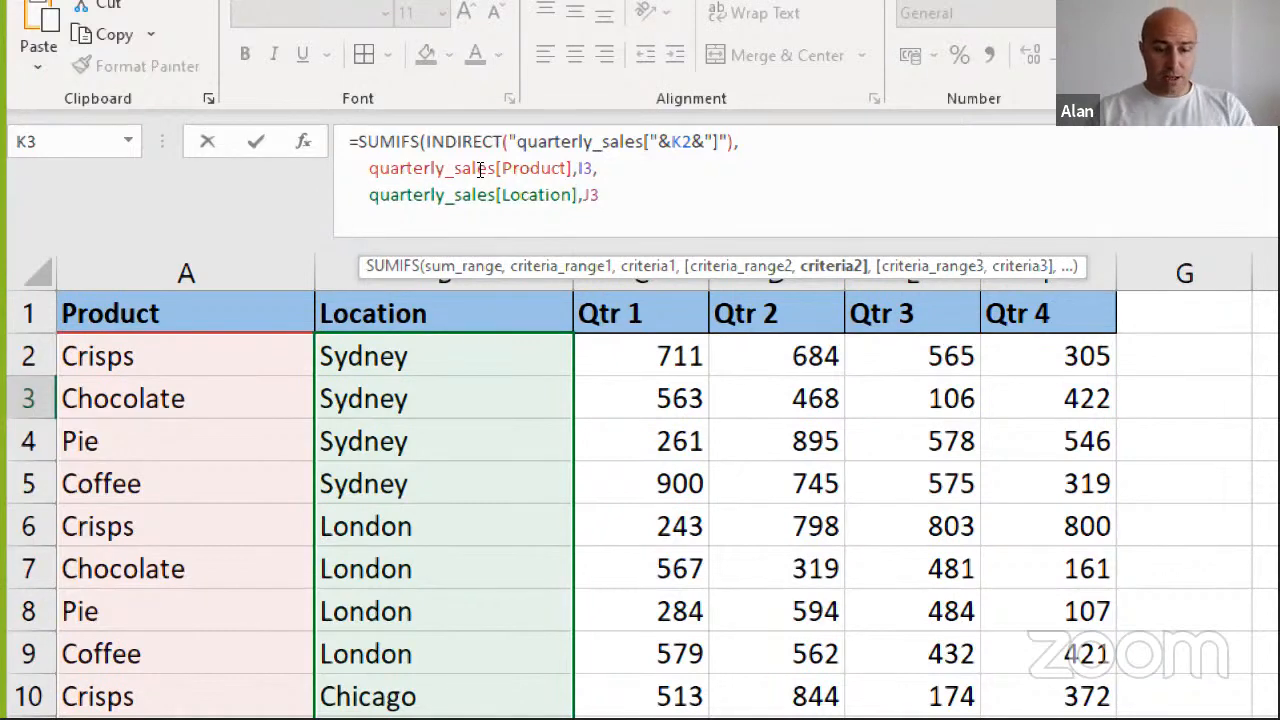
type(")")
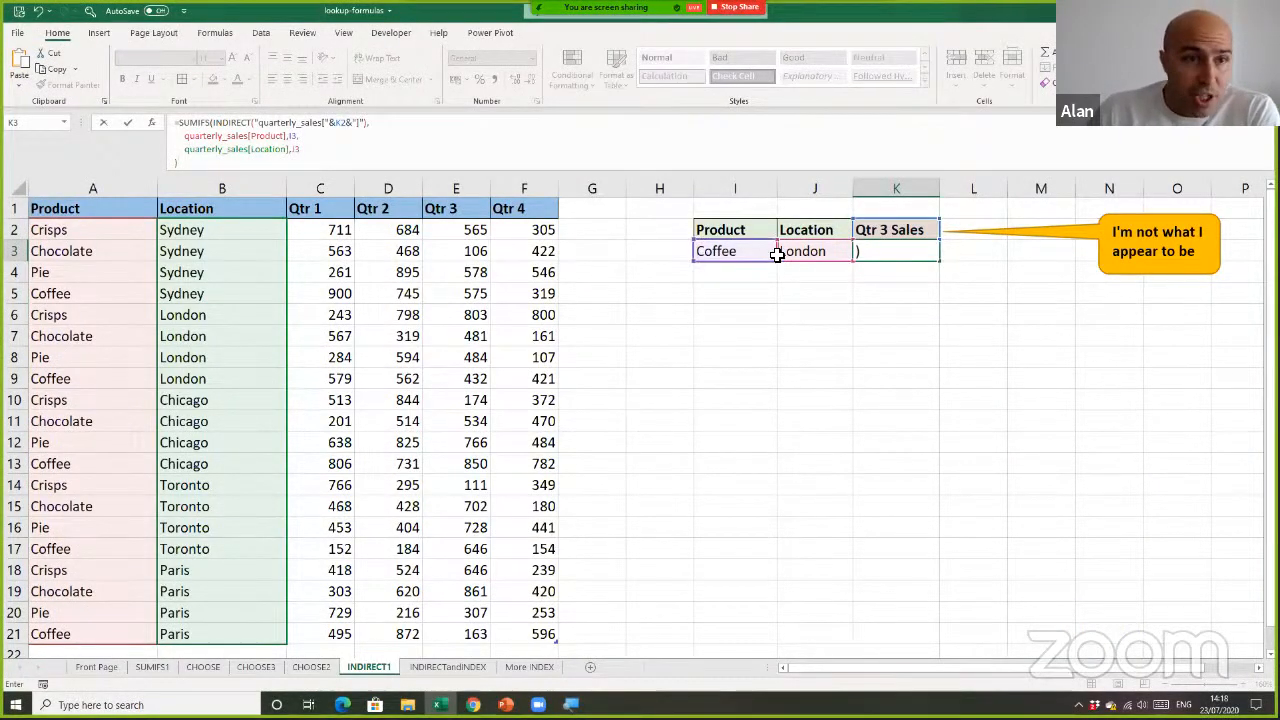
key("Return")
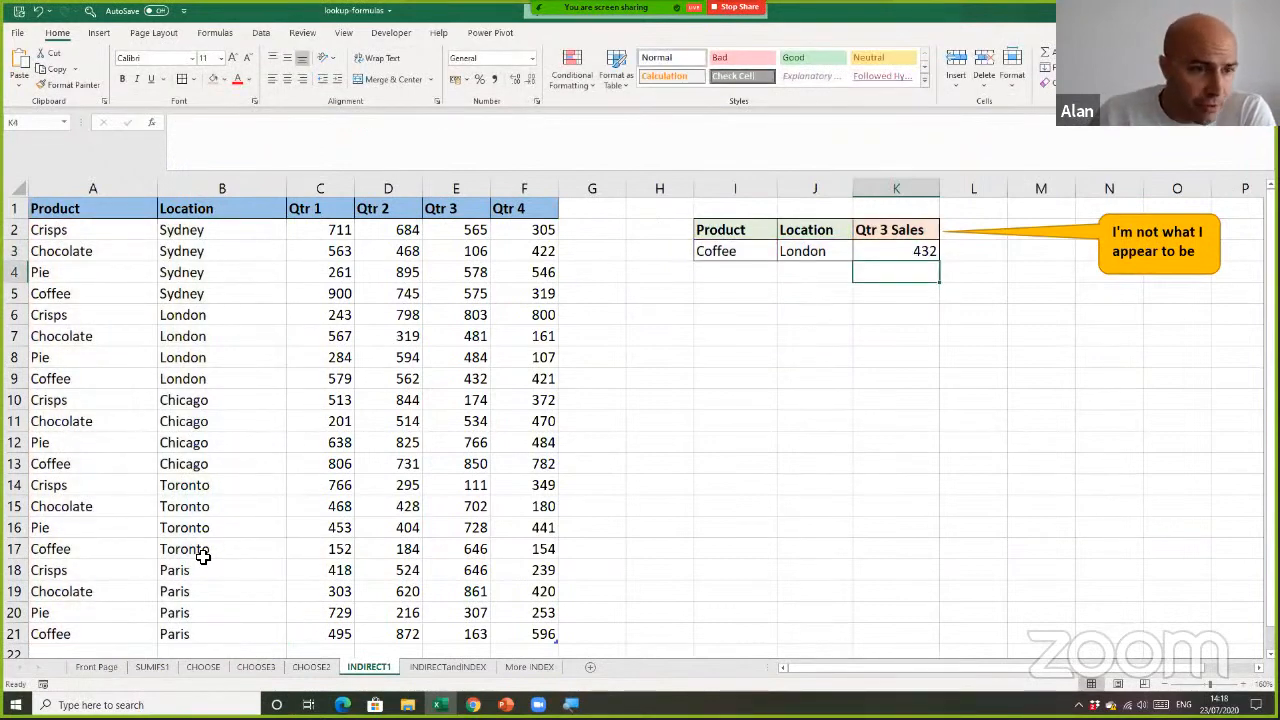
Compare the K3 result with the Qtr 3 value in the Coffee, London row of the sales table
left_click(14, 378)
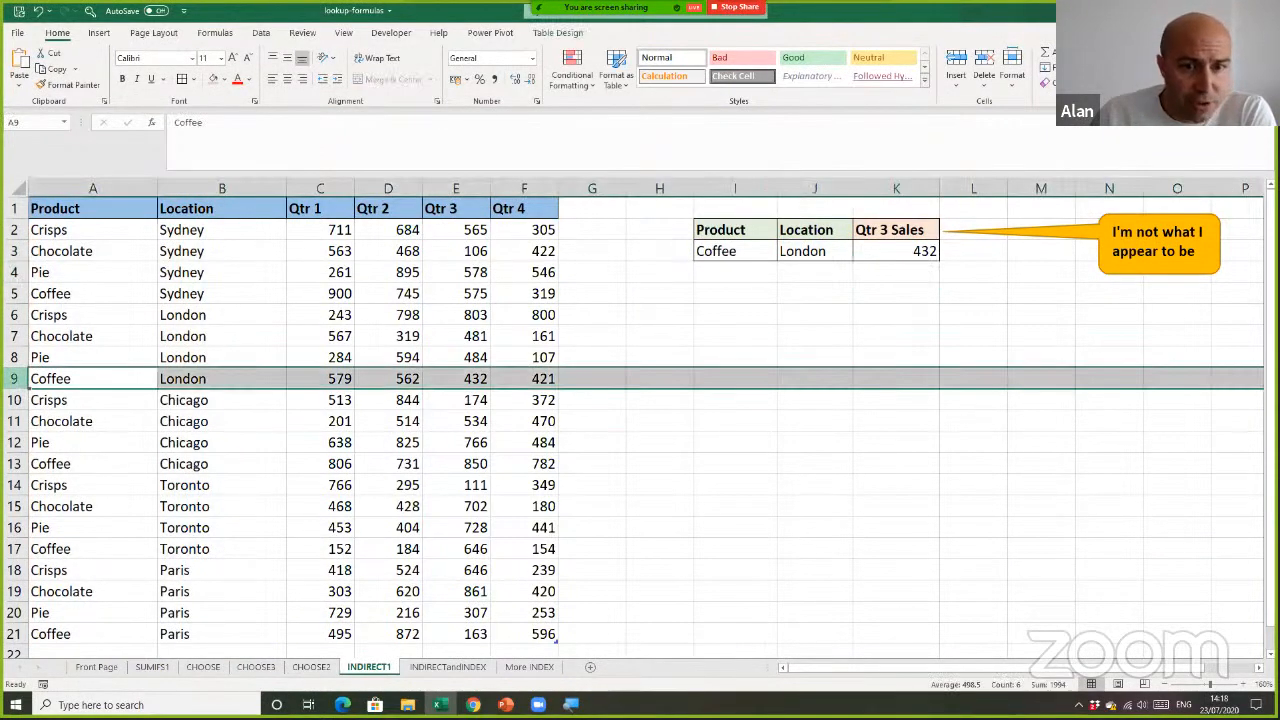
left_click_drag(447, 212, 455, 378)
left_click(456, 377)
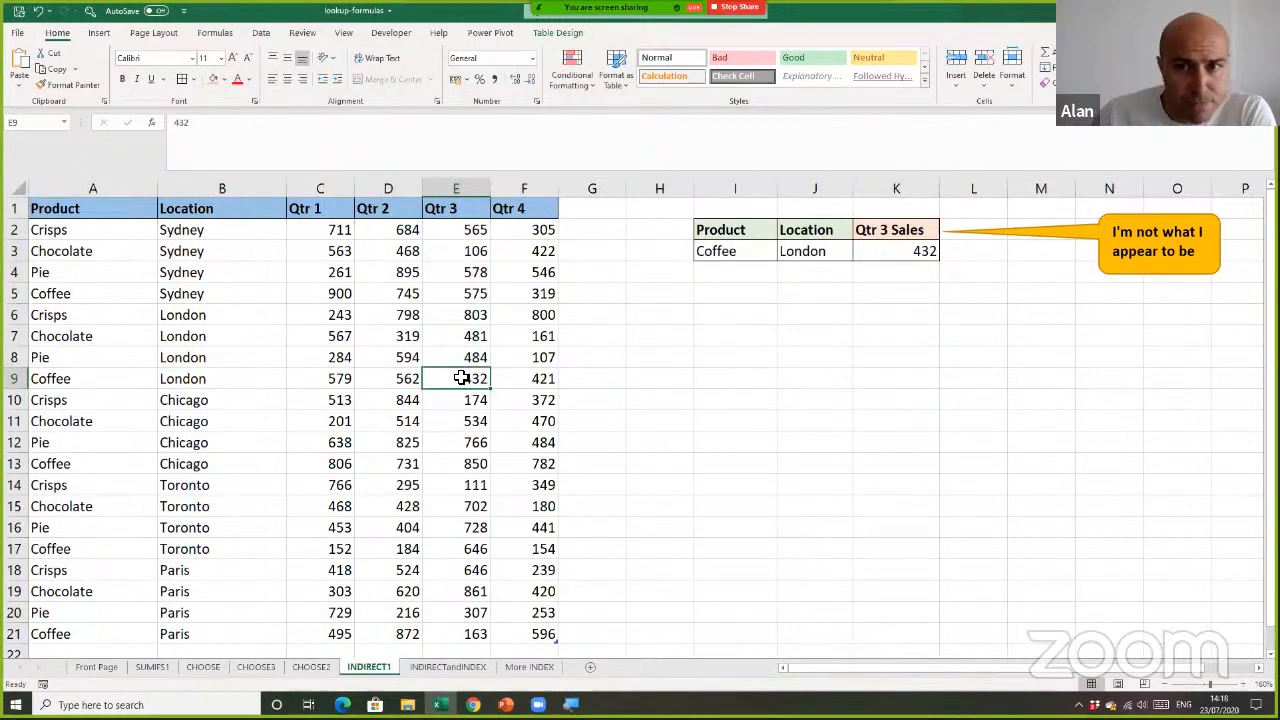
Choose Toronto as the location in J3 and check the result against the Coffee, Toronto row's Qtr 3 value
left_click(811, 251)
left_click(858, 253)
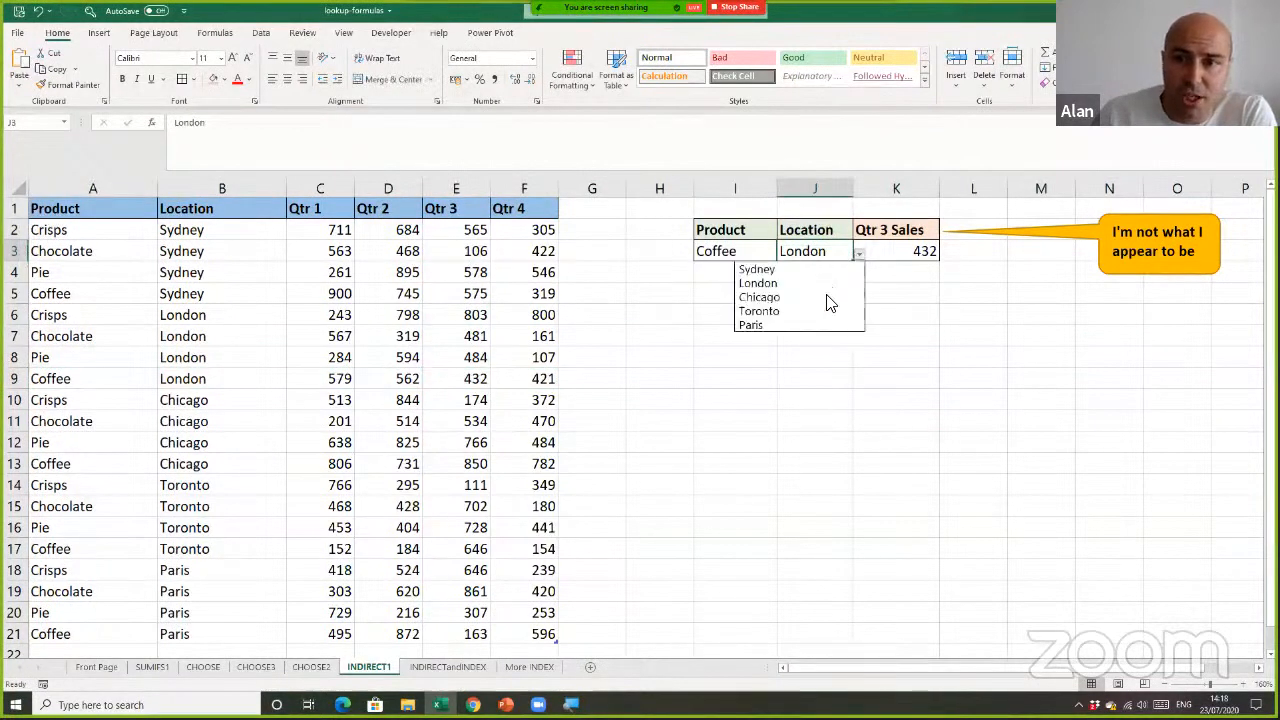
left_click(827, 311)
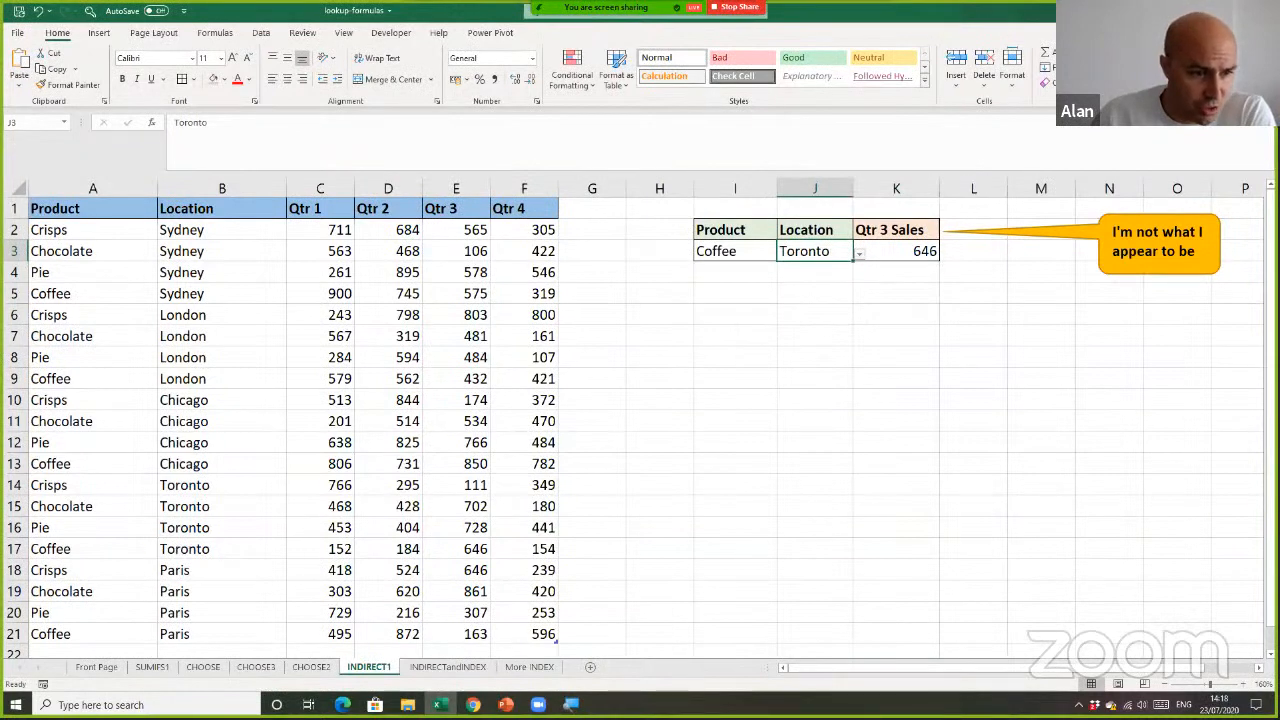
left_click(14, 548)
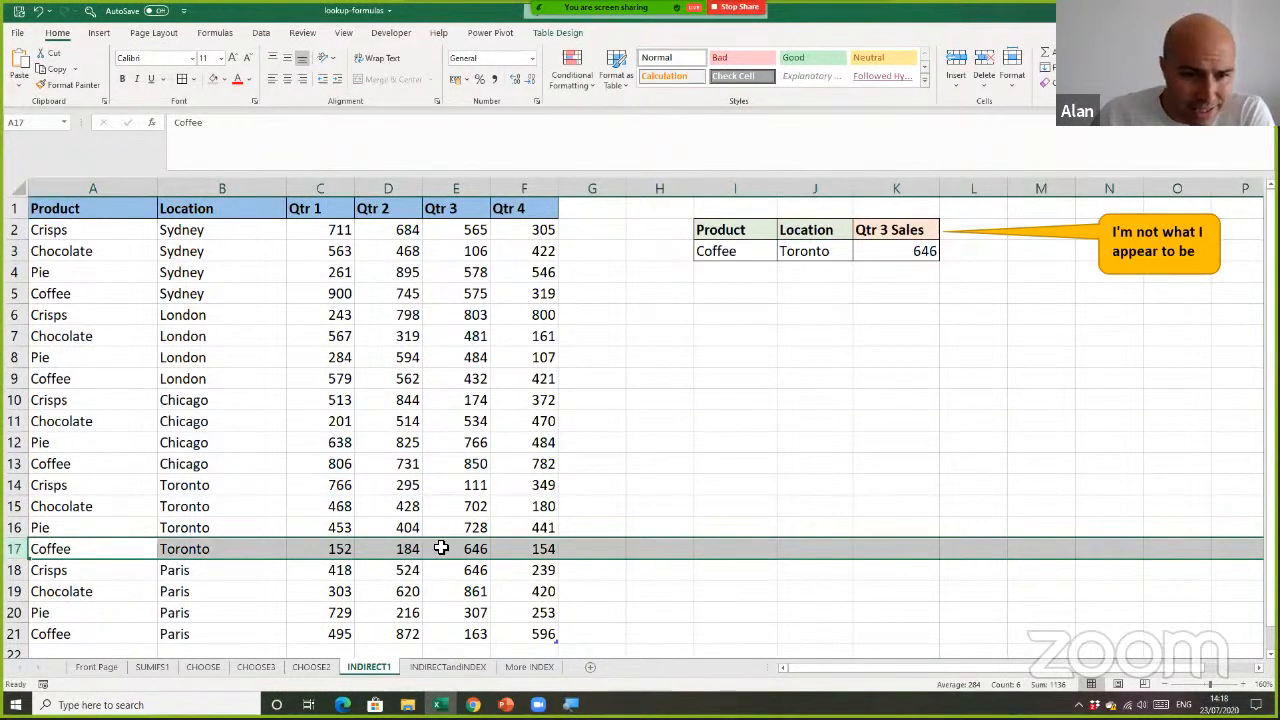
left_click(488, 533)
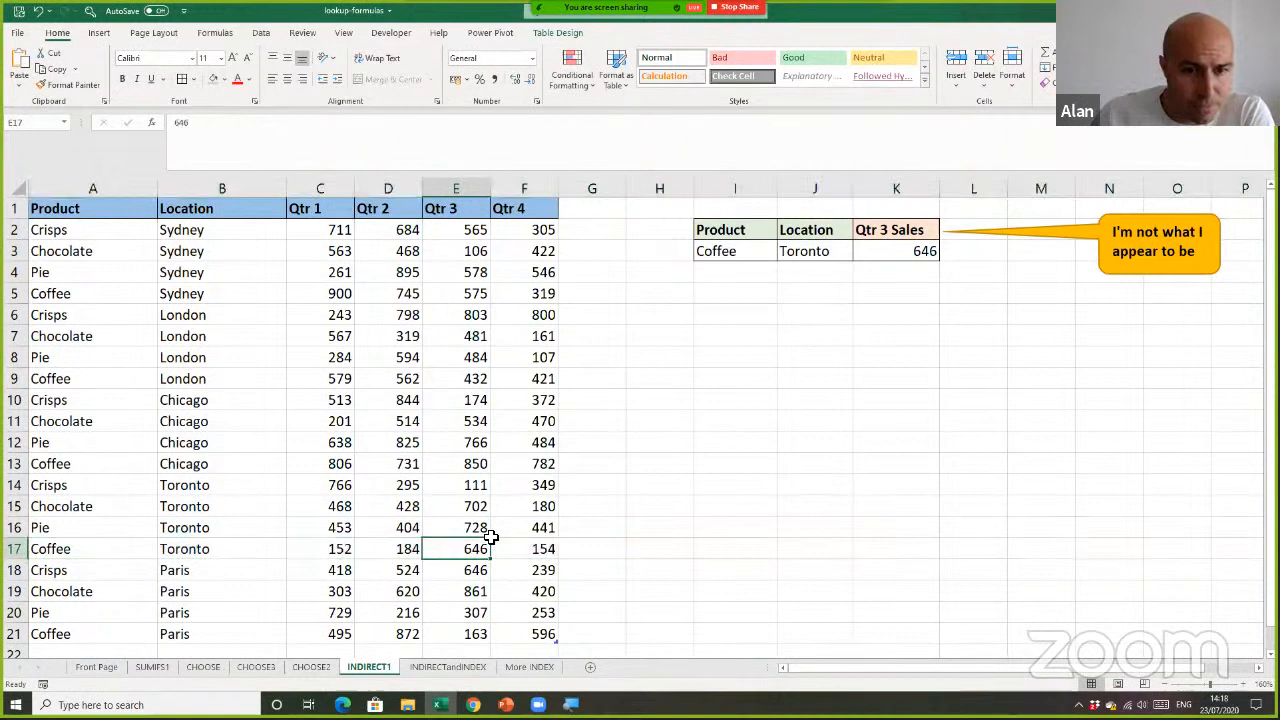
Test the column selection by choosing Qtr 1 in header cell K2
left_click(903, 248)
left_click(930, 232)
left_click(945, 232)
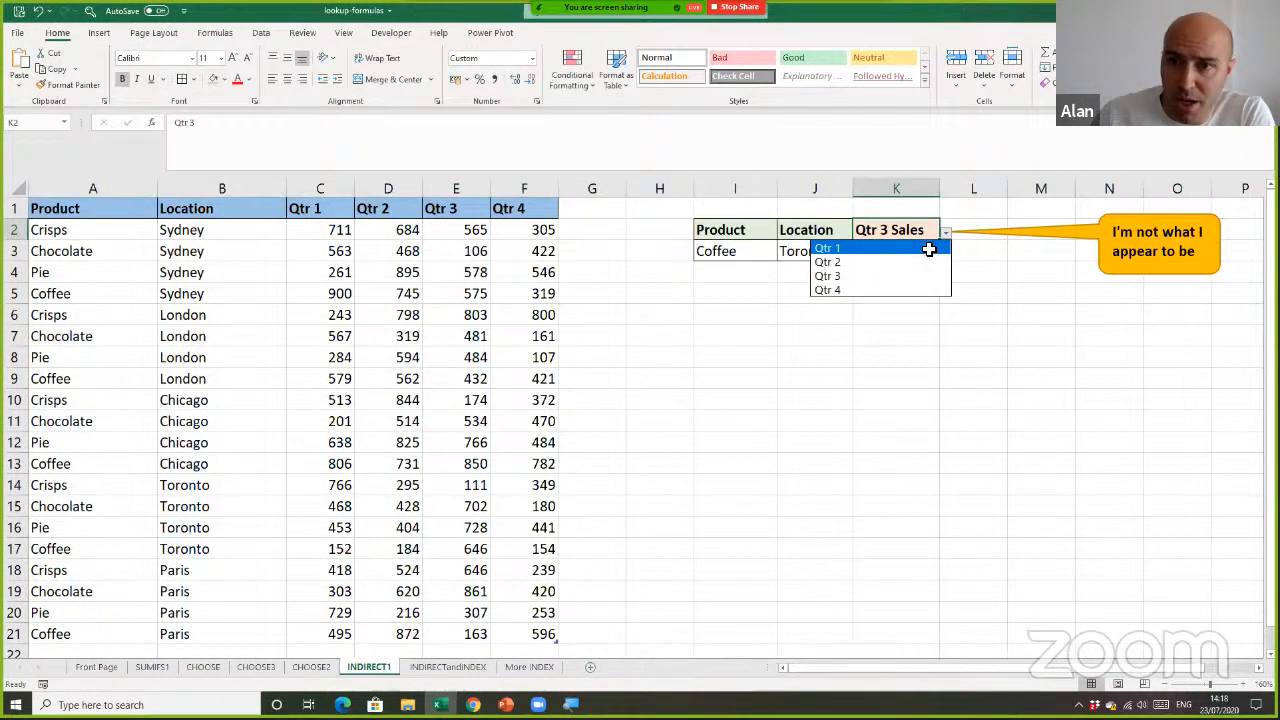
left_click(928, 247)
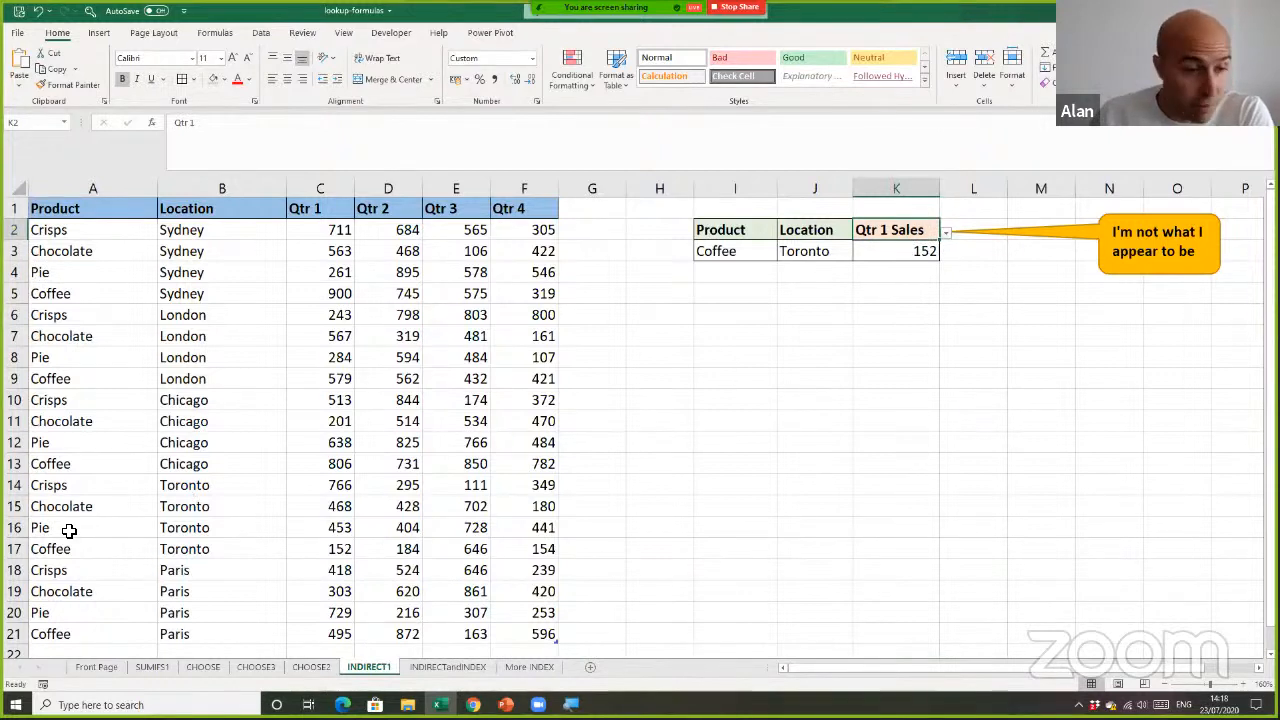
Check K3 against the Coffee, Toronto row's Qtr 1 value and review the INDIRECT function and K2 reference in the K3 formula
left_click(338, 546)
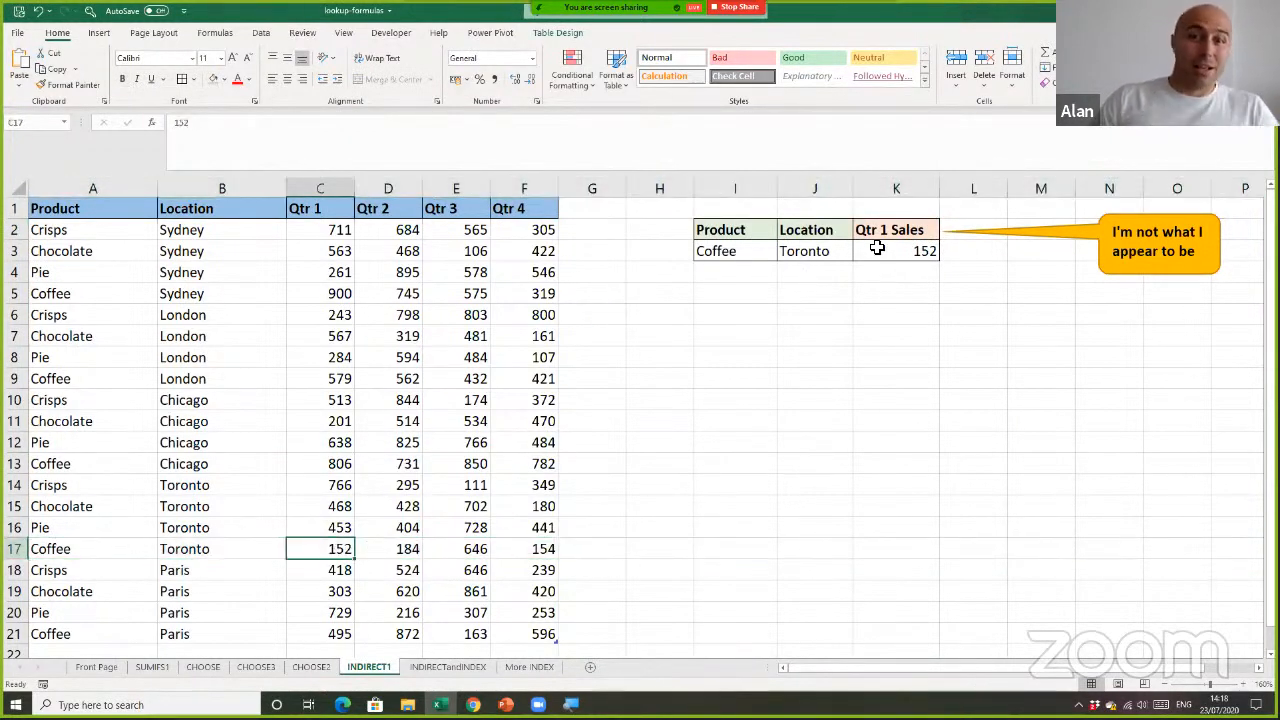
left_click(877, 293)
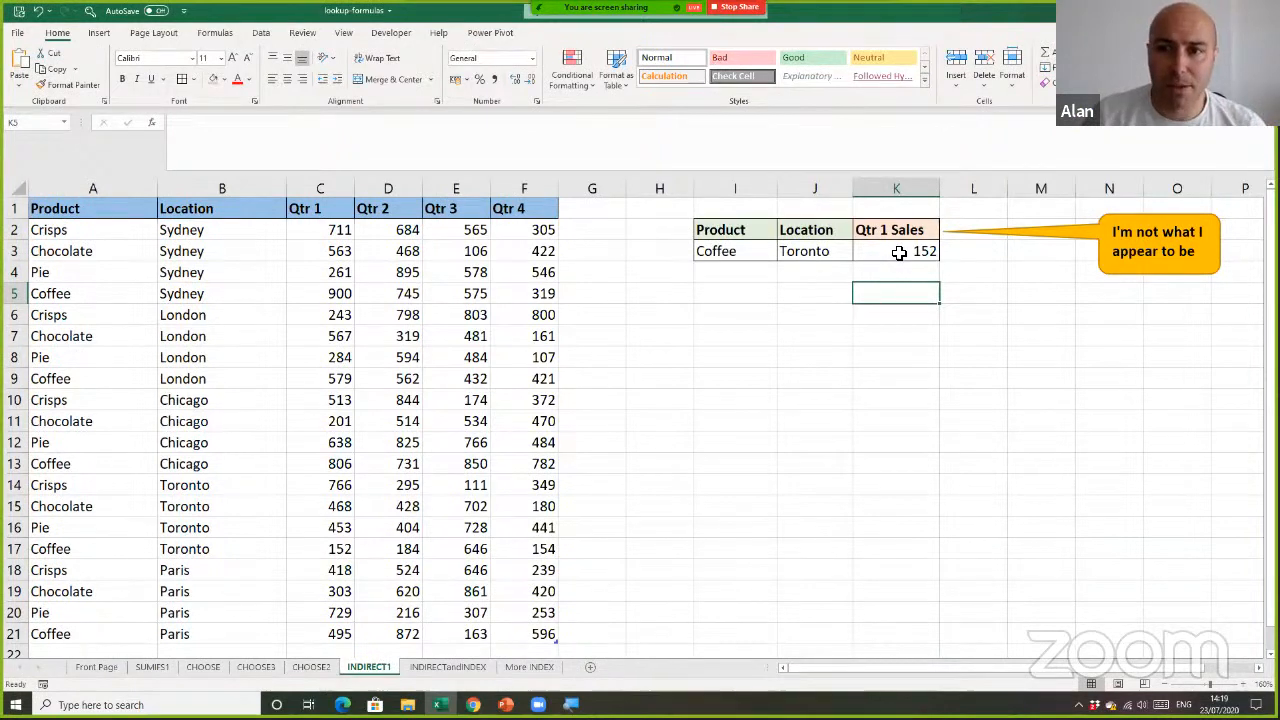
double_click(901, 253)
double_click(901, 253)
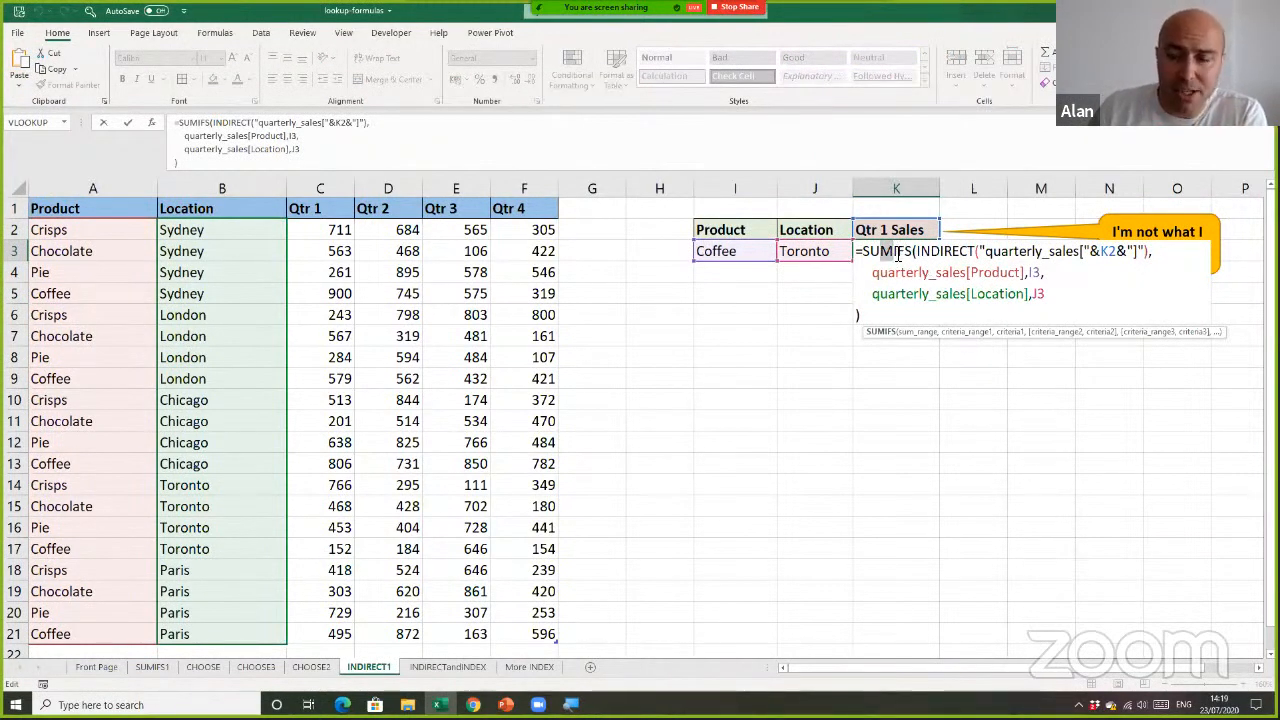
left_click_drag(920, 254, 972, 254)
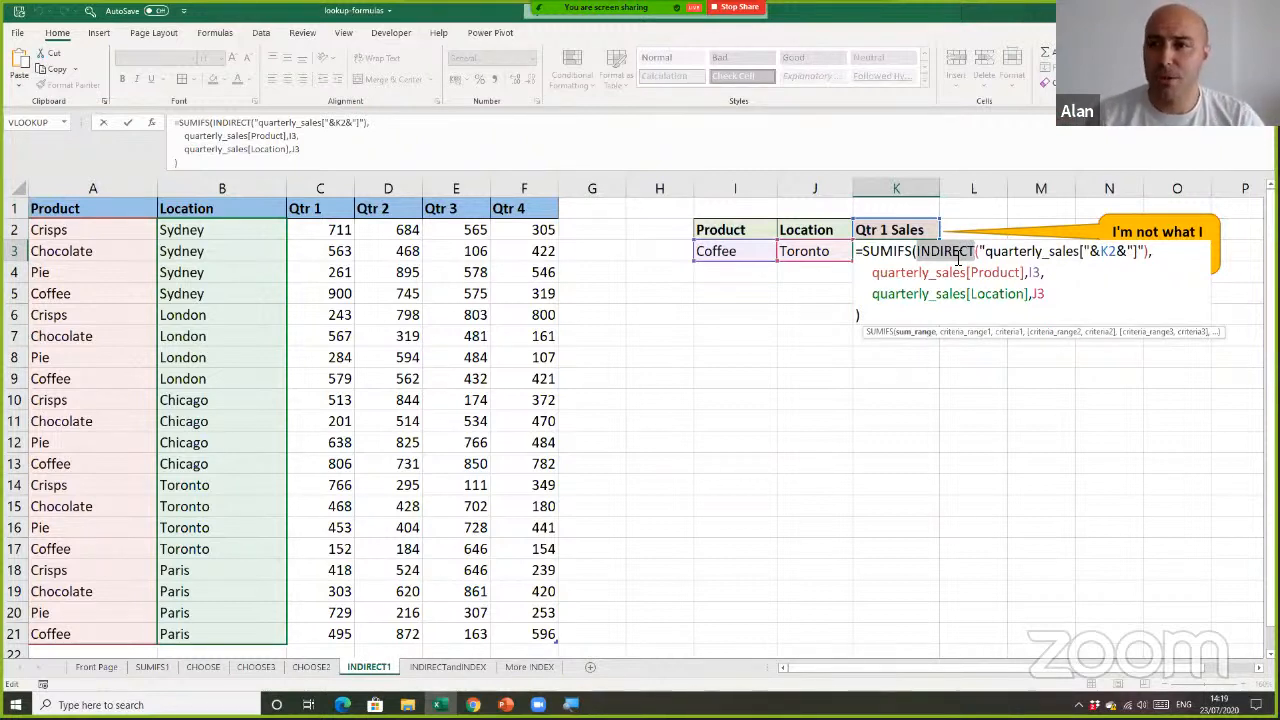
double_click(1106, 251)
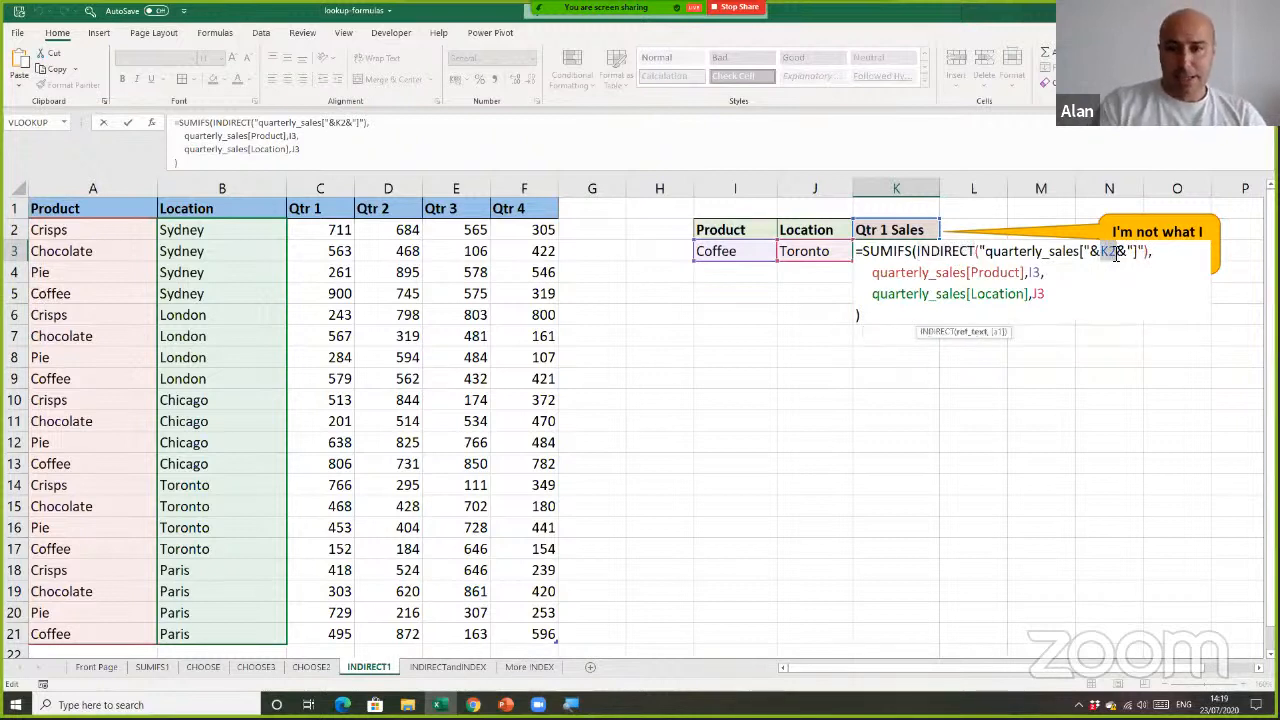
key("Return")
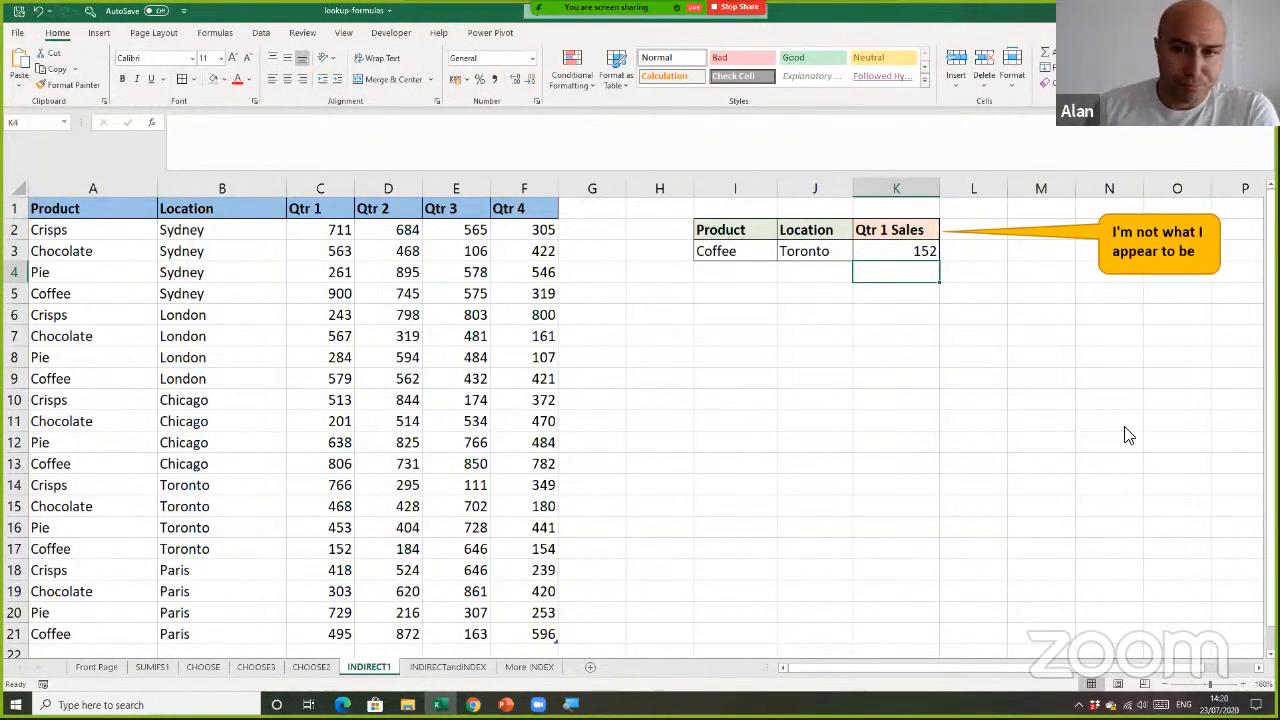
left_click(846, 405)
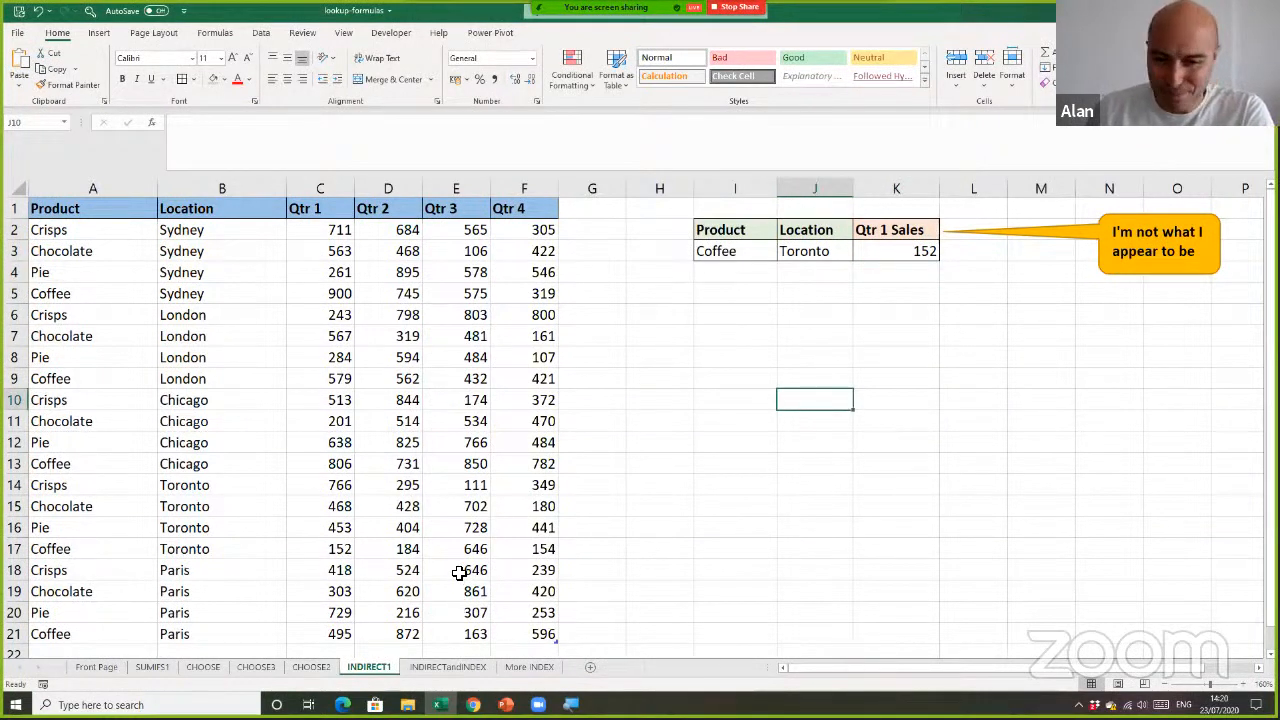
Open the INDIRECTandINDEX sheet and bring the city cell B2 and the empty report starting at B5 into view
left_click(448, 667)
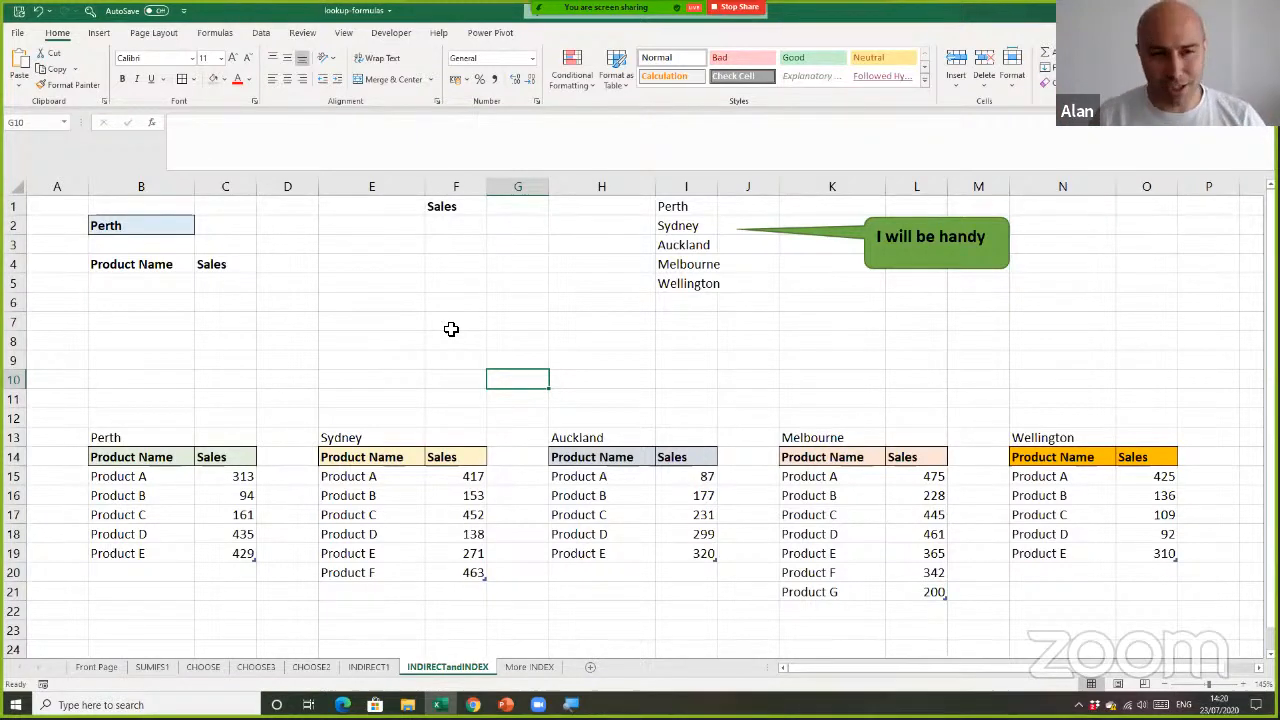
left_click(423, 285)
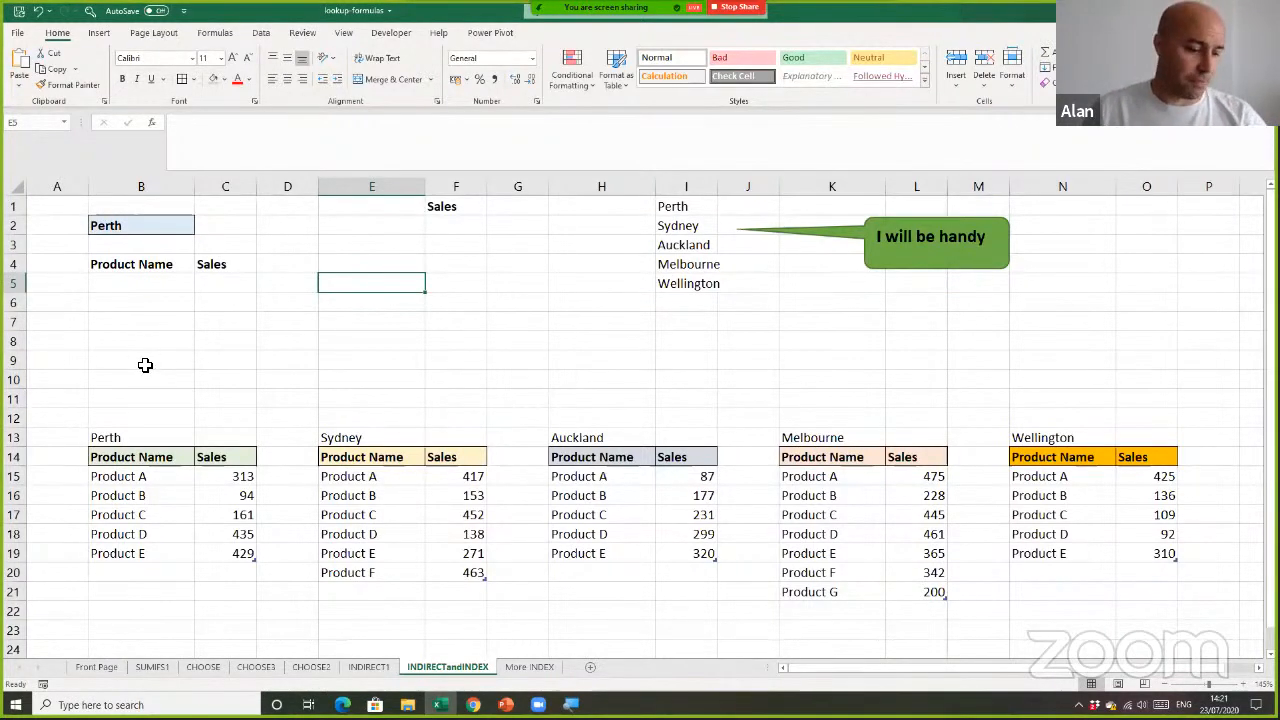
scroll(143, 355, "up", 5, "ctrl")
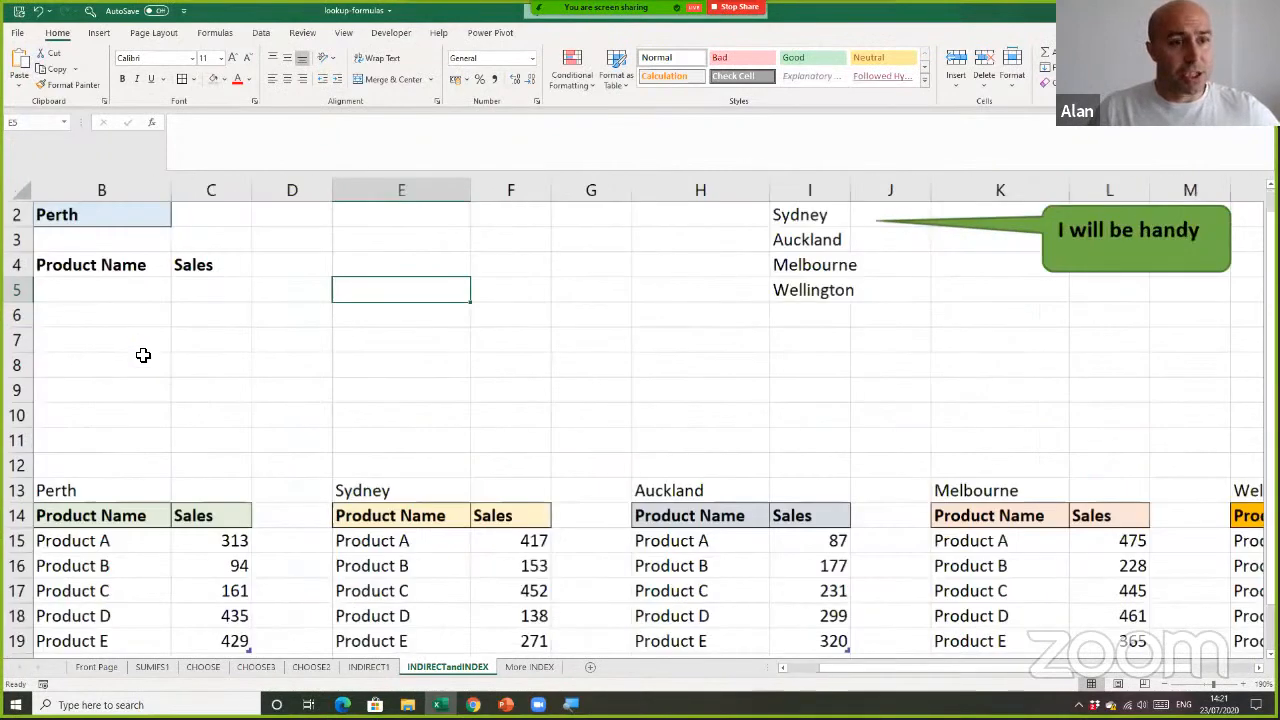
left_click_drag(890, 668, 799, 670)
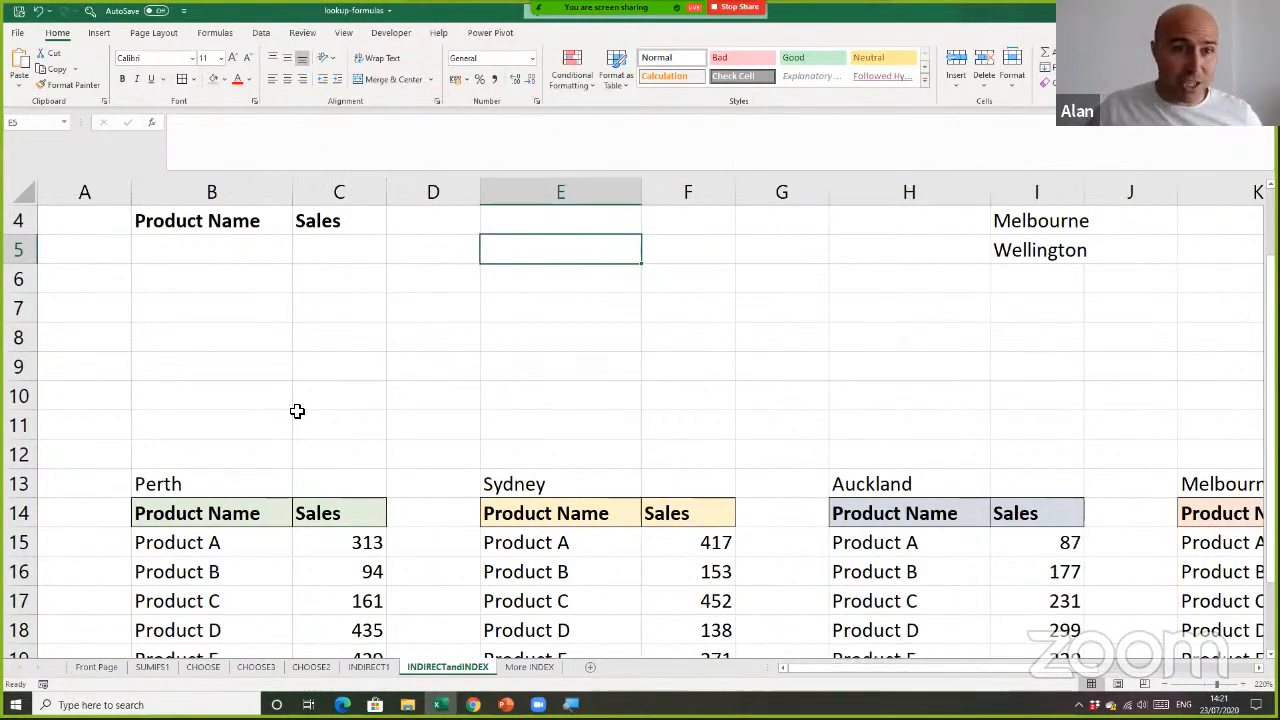
scroll(290, 390, "up", 1)
left_click(281, 343)
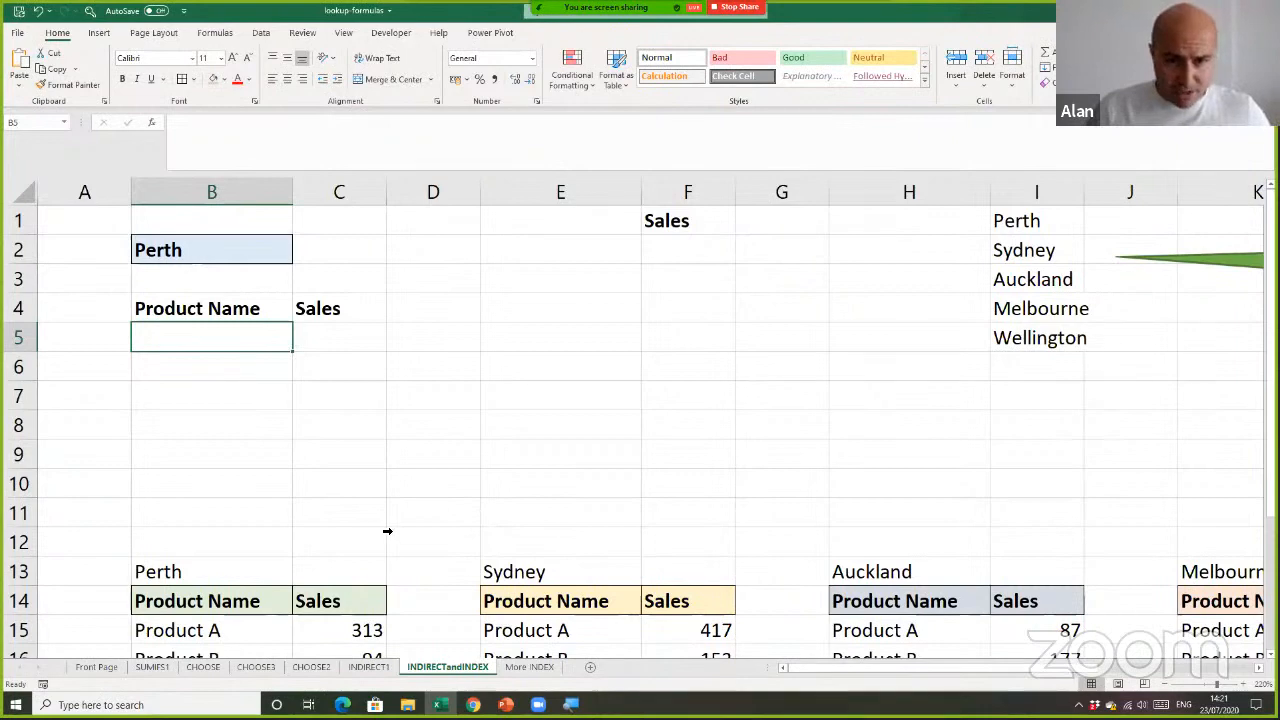
Examine the Perth, Sydney, Auckland, Melbourne and Wellington sales tables and the city titles above them
scroll(383, 528, "down", 6)
left_click_drag(148, 412, 214, 514)
left_click_drag(355, 413, 423, 509)
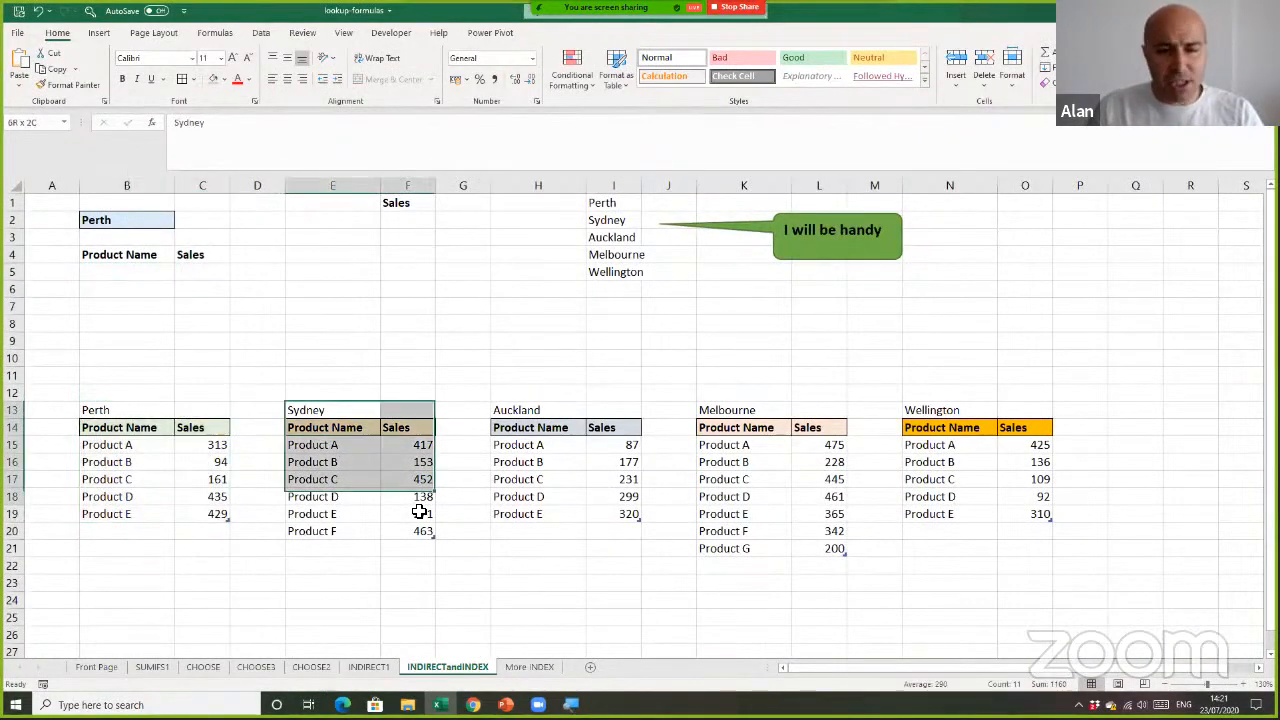
left_click(517, 354)
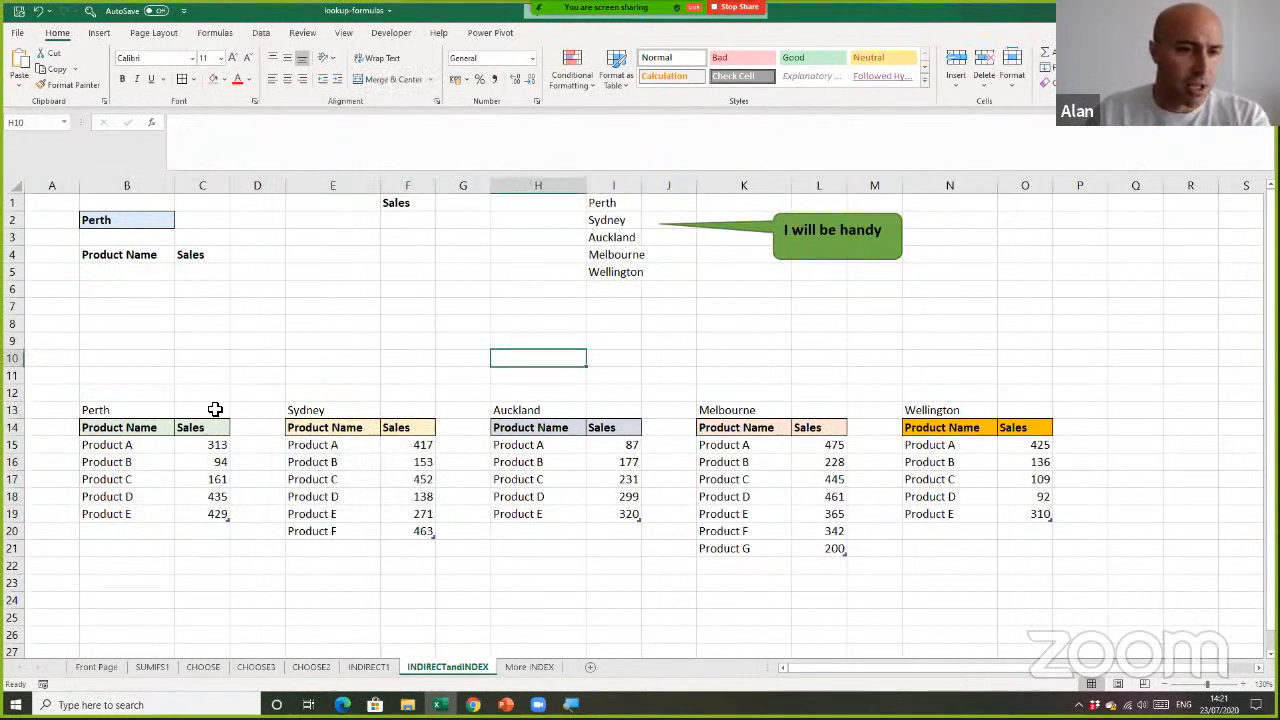
left_click(157, 410)
left_click(320, 412)
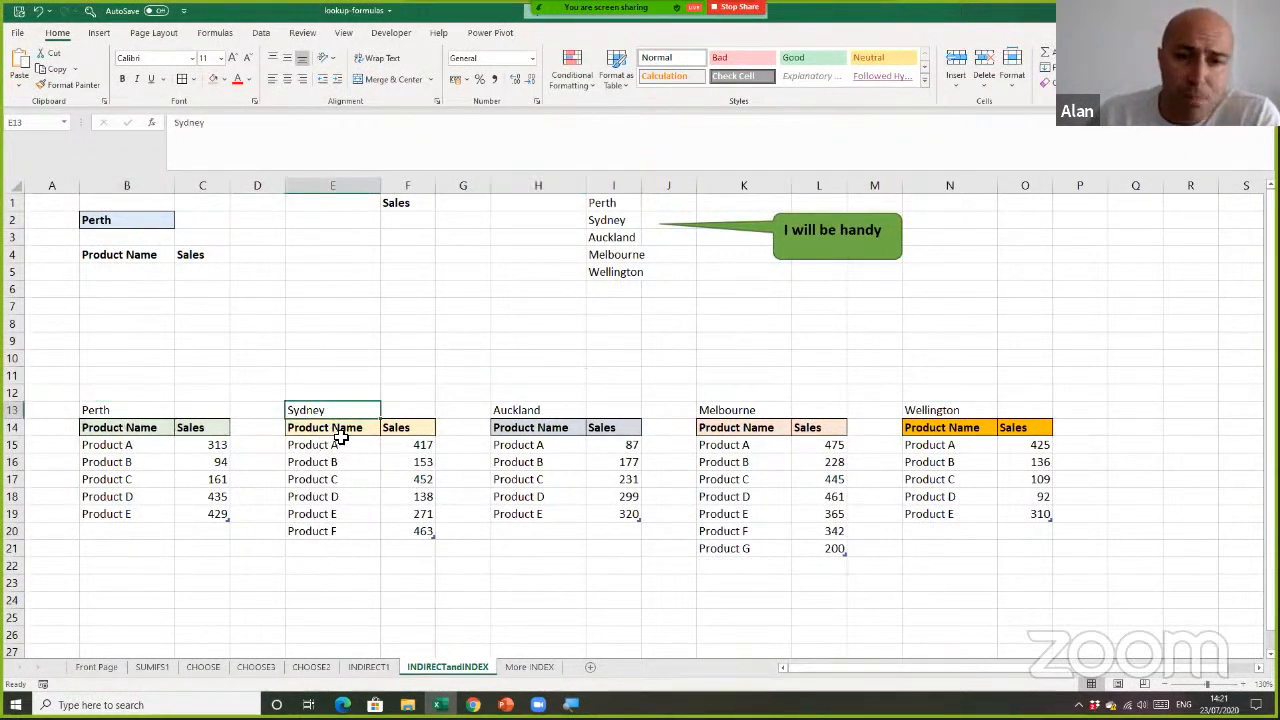
left_click(958, 410)
left_click(726, 497)
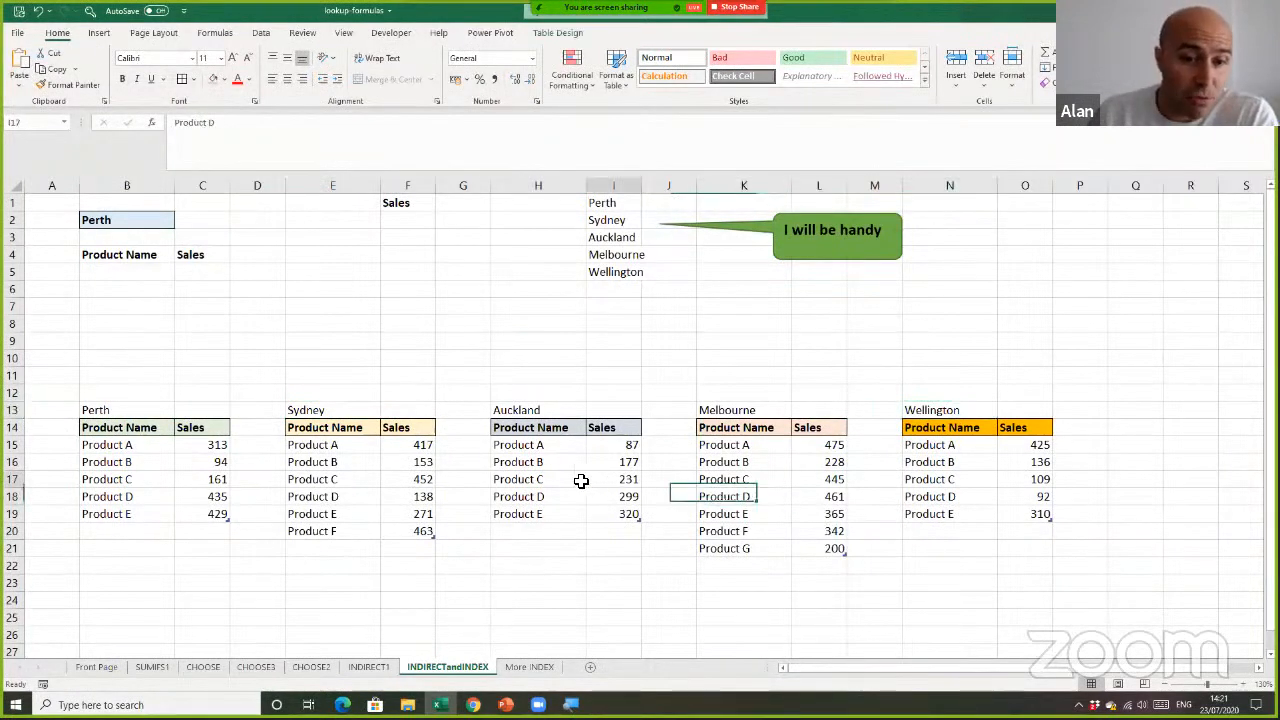
left_click(334, 478)
left_click(156, 464)
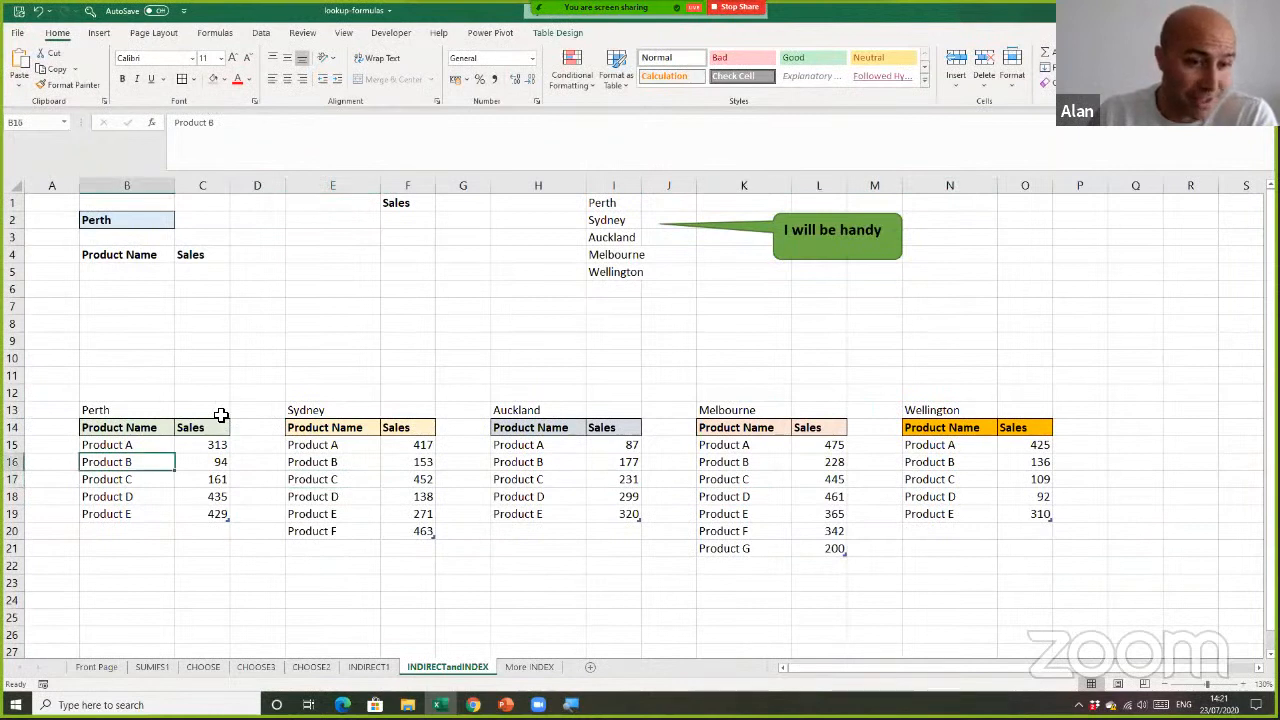
View the list of cities available in cell B2 without changing the selection
left_click(169, 221)
left_click(180, 224)
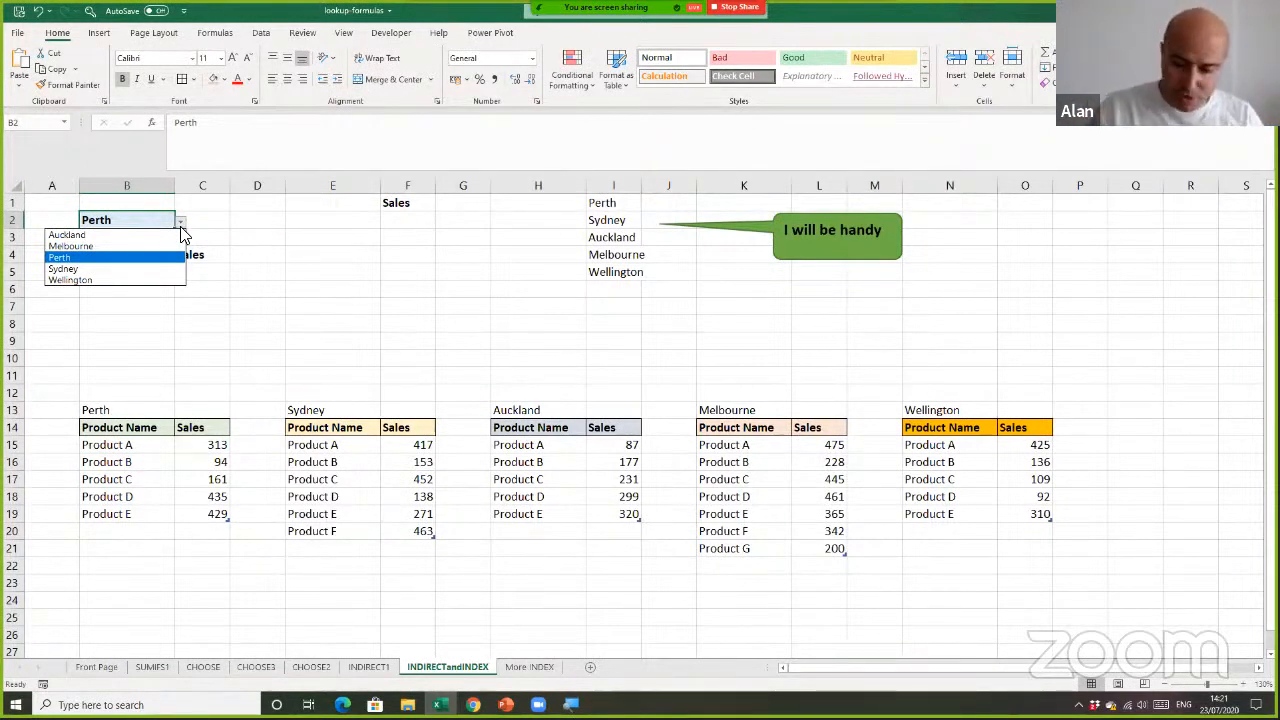
left_click(231, 281)
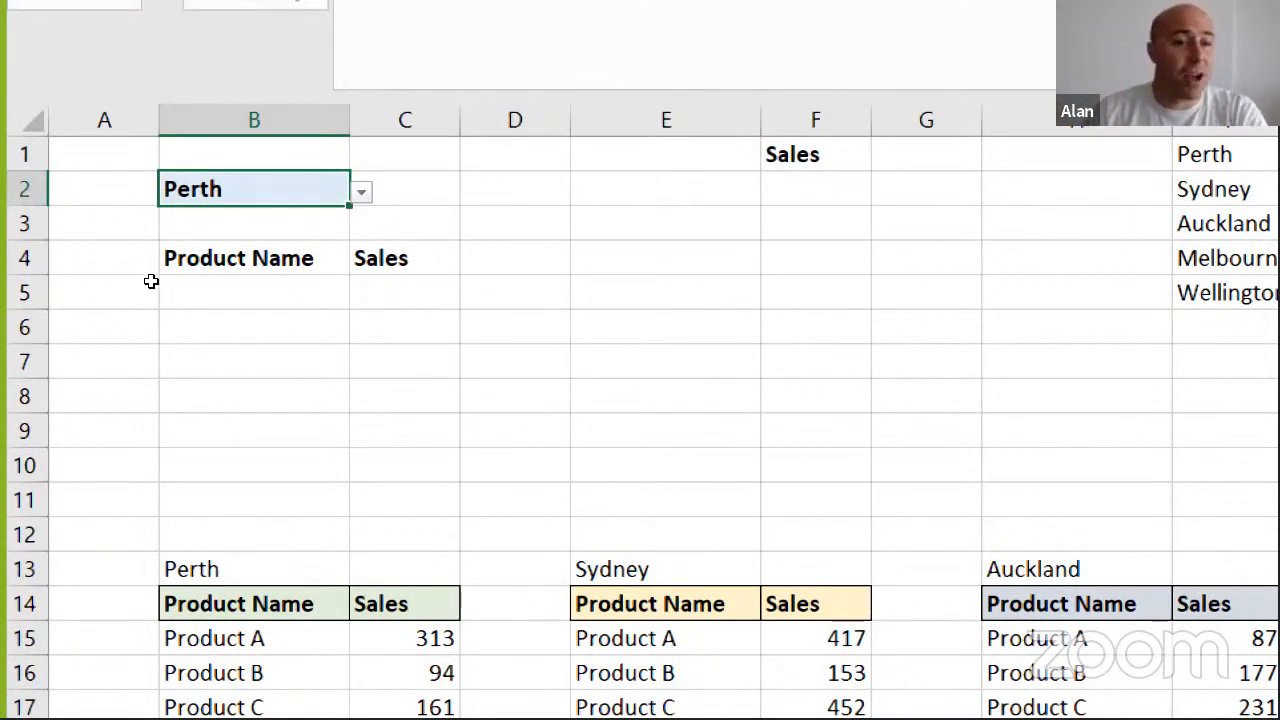
Review the empty report area below the Product Name and Sales headings in row 4
left_click_drag(215, 292, 405, 465)
left_click(171, 257)
key("ctrl+shift+Right")
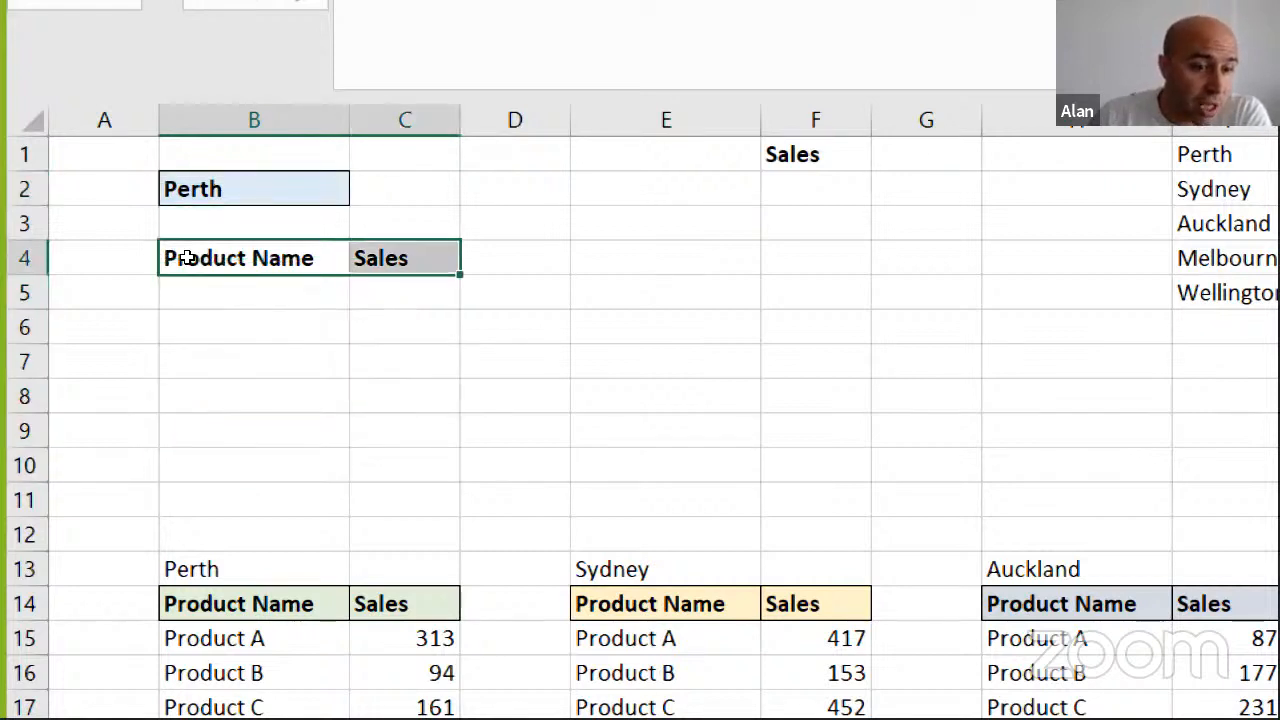
left_click_drag(182, 285, 400, 292)
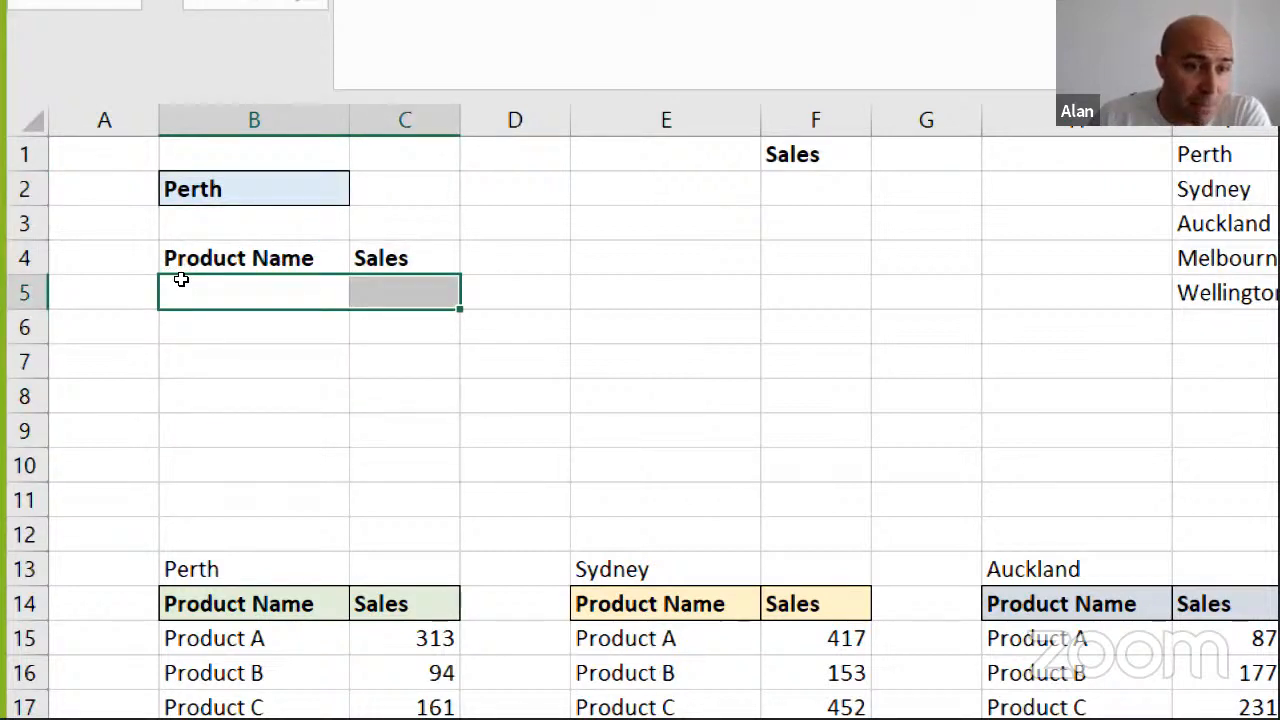
left_click_drag(181, 284, 200, 394)
key("Right")
key("shift+Down")
key("shift+Down")
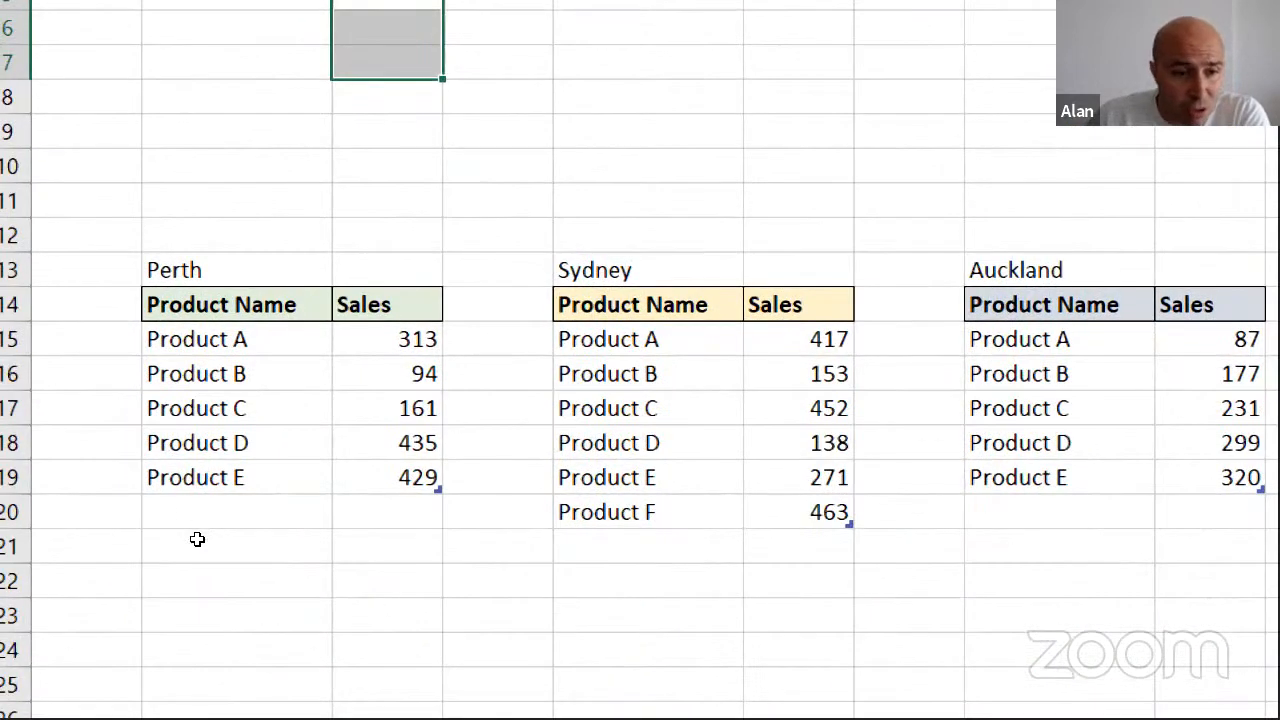
Compare the number of product rows in the Perth and Sydney tables
left_click_drag(190, 340, 400, 478)
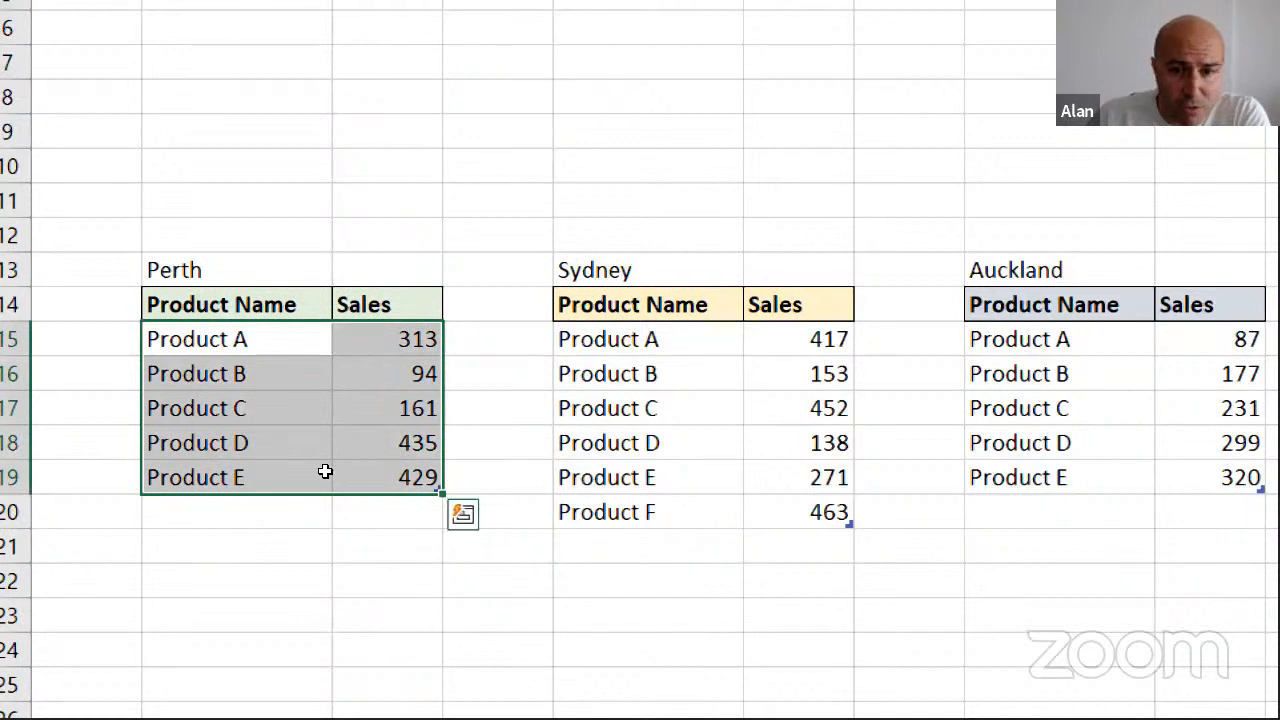
mouse_move(640, 340)
left_mouse_down()
mouse_move(750, 410)
mouse_move(800, 512)
left_mouse_up()
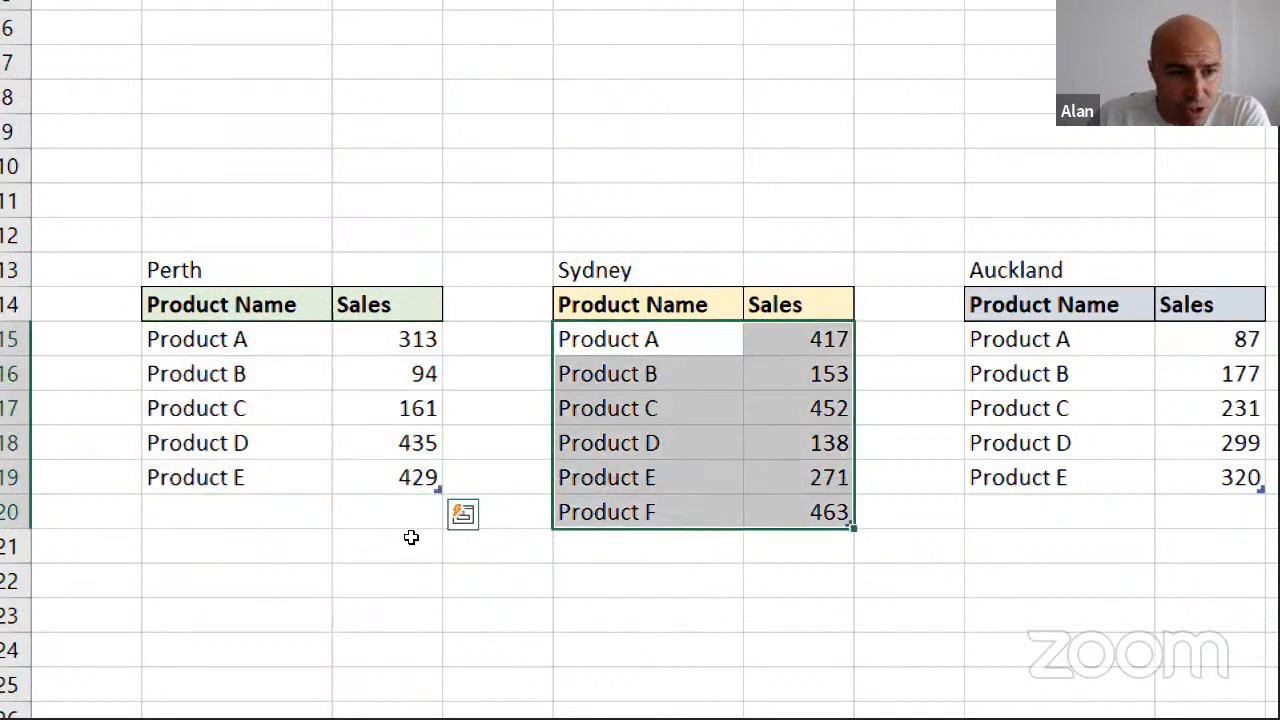
left_click(648, 580)
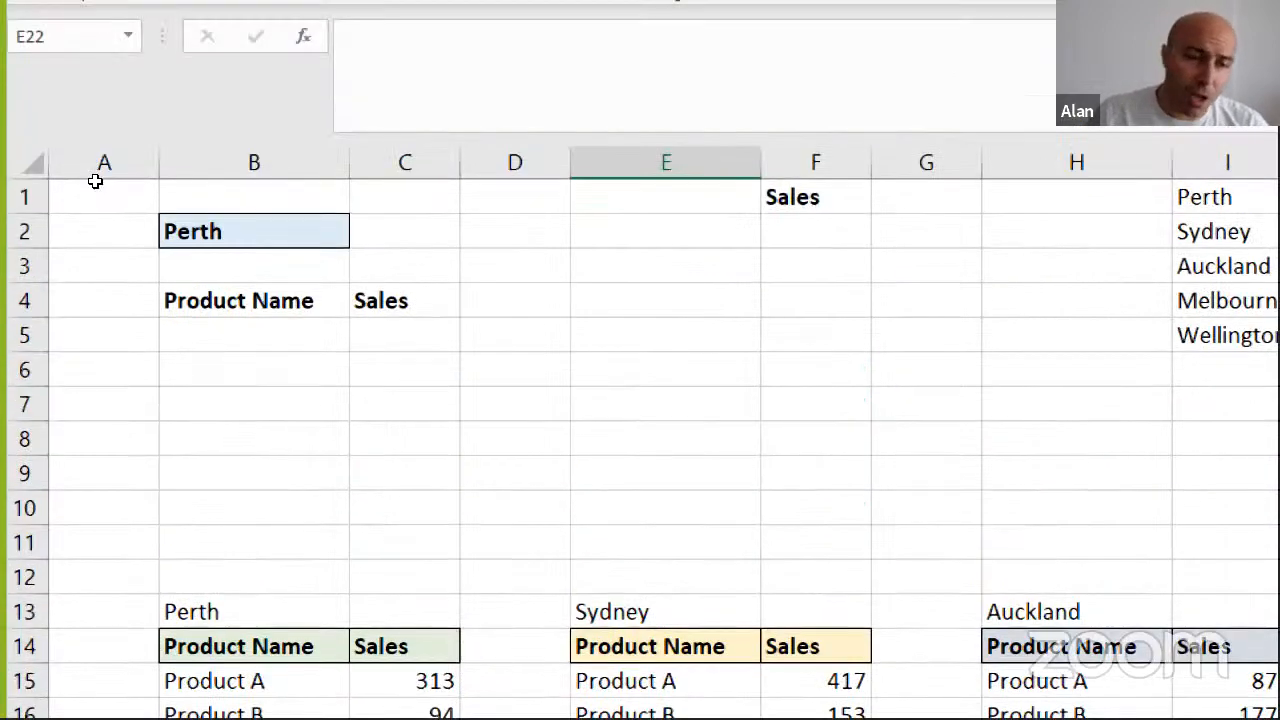
left_click(245, 345)
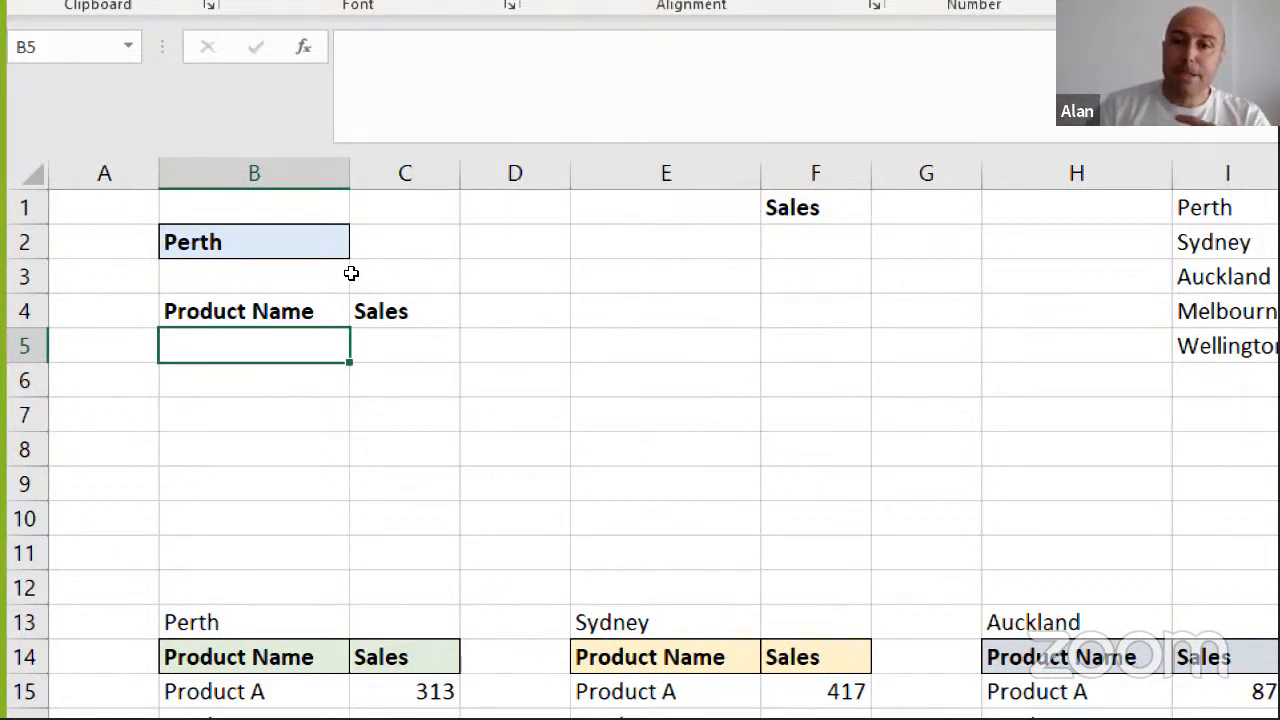
mouse_move(665, 346)
left_mouse_down()
mouse_move(672, 380)
mouse_move(815, 518)
left_mouse_up()
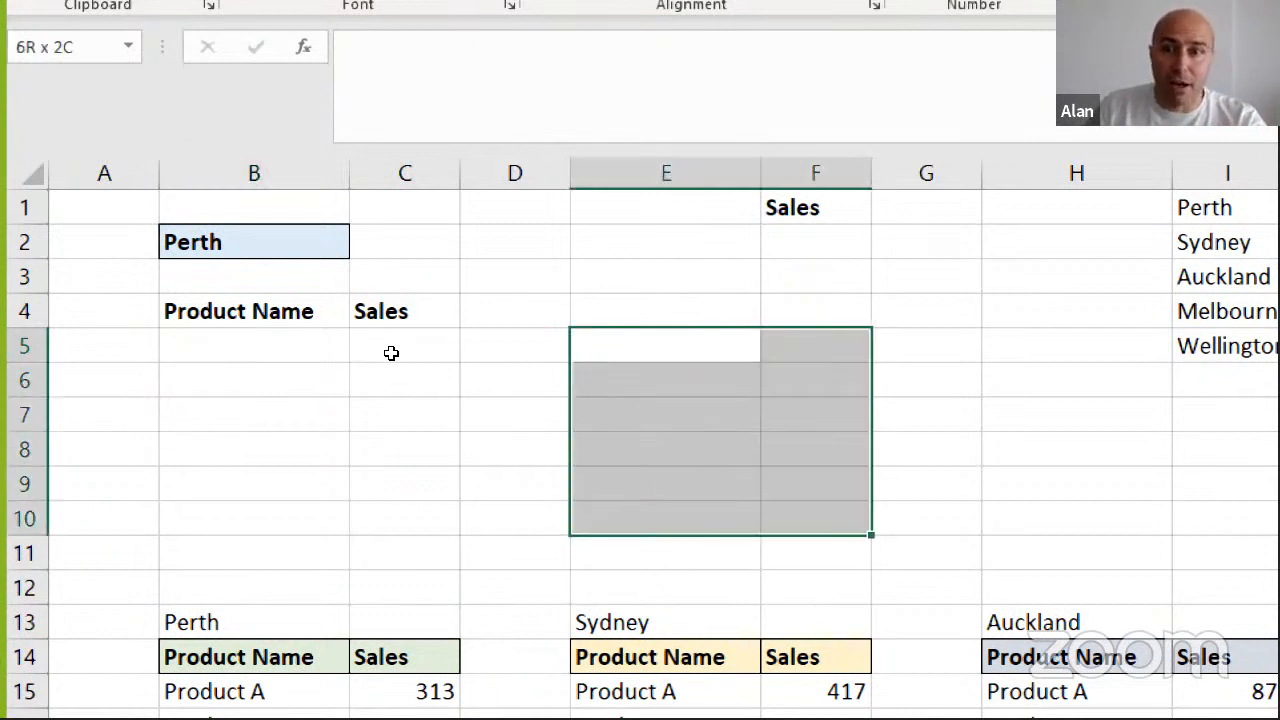
left_click(665, 346)
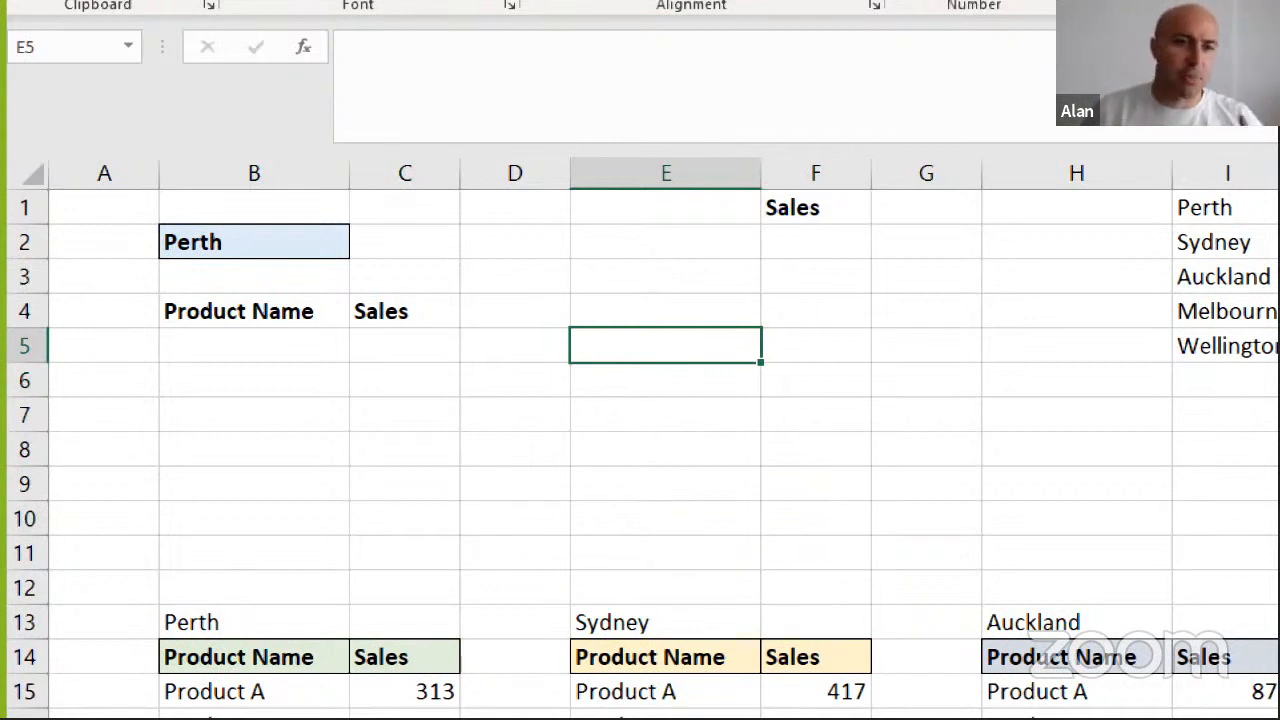
Enter =INDIRECT(B2) in B5 to return the table of the city chosen in B2
key("Left")
key("Left")
key("Left")
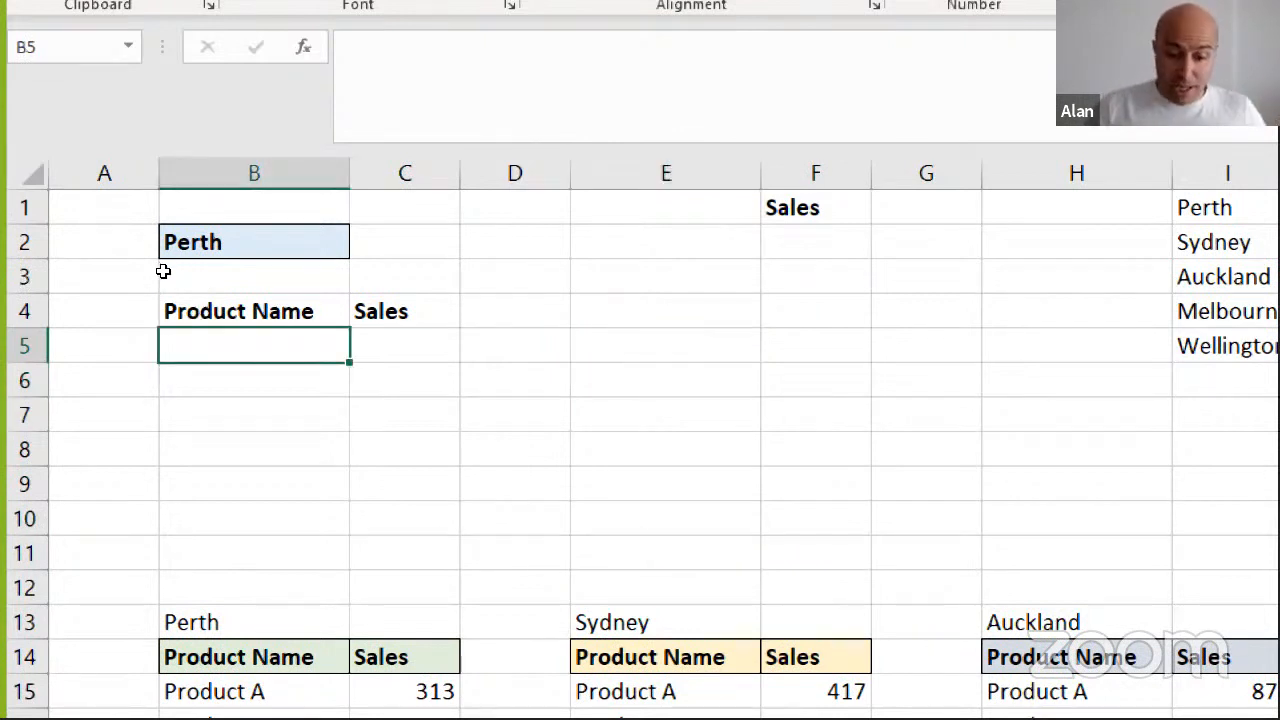
type("=ind")
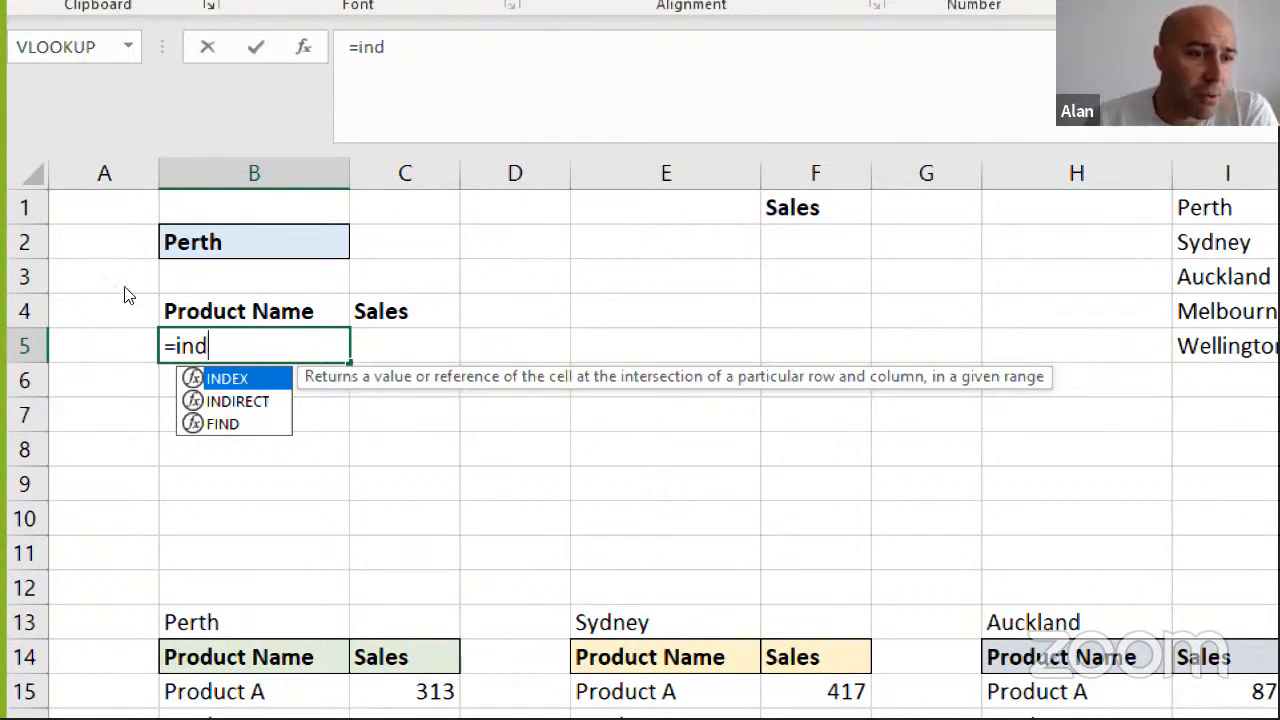
key("Down")
key("Tab")
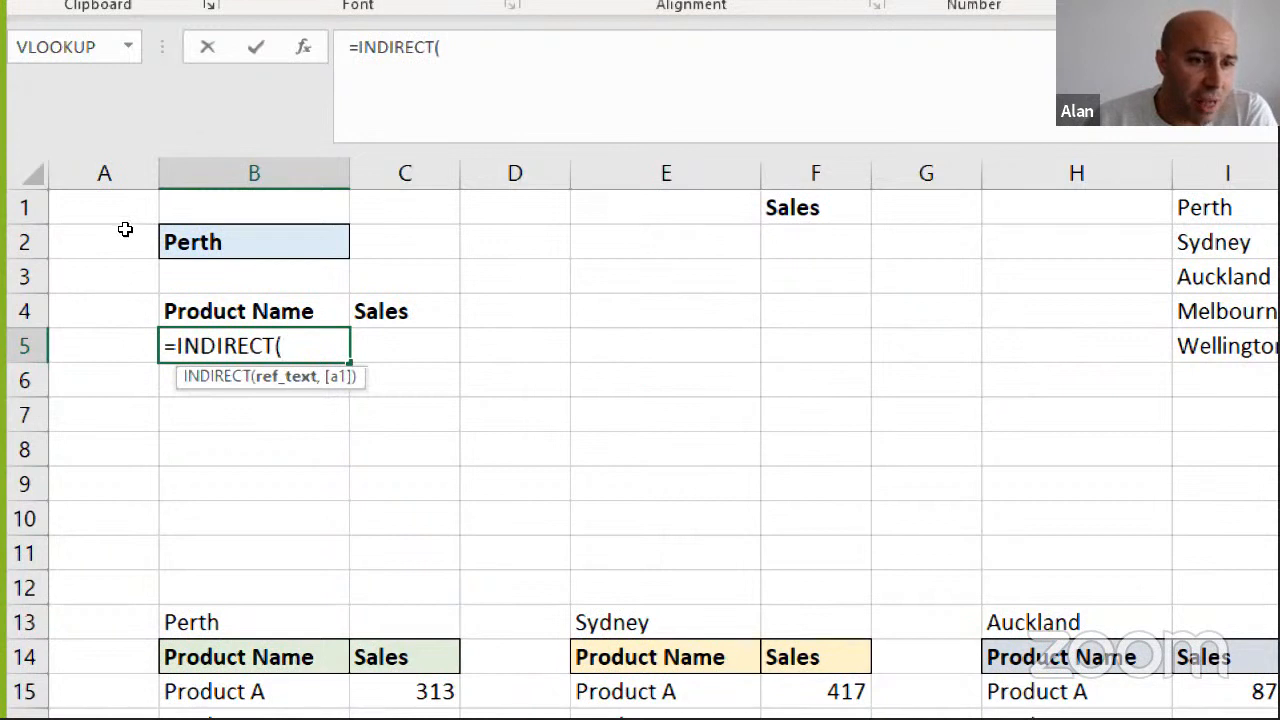
key("Up")
key("Up")
key("Up")
type(")")
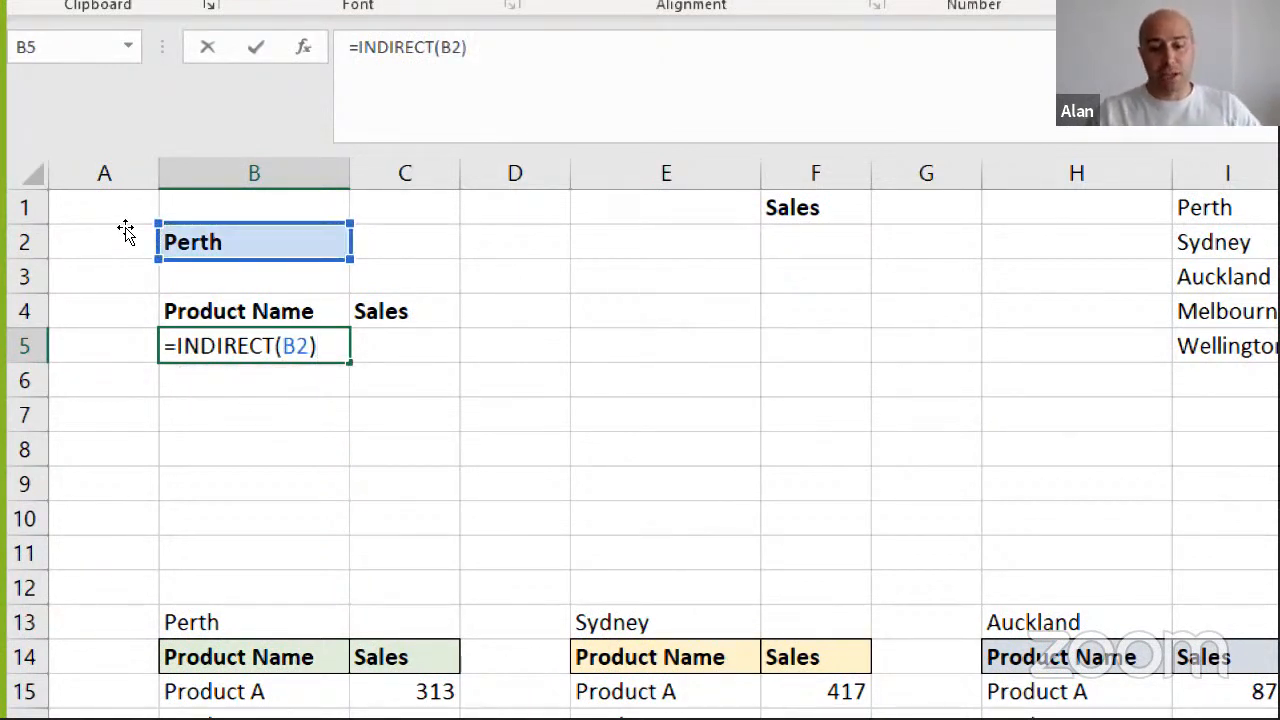
key("Return")
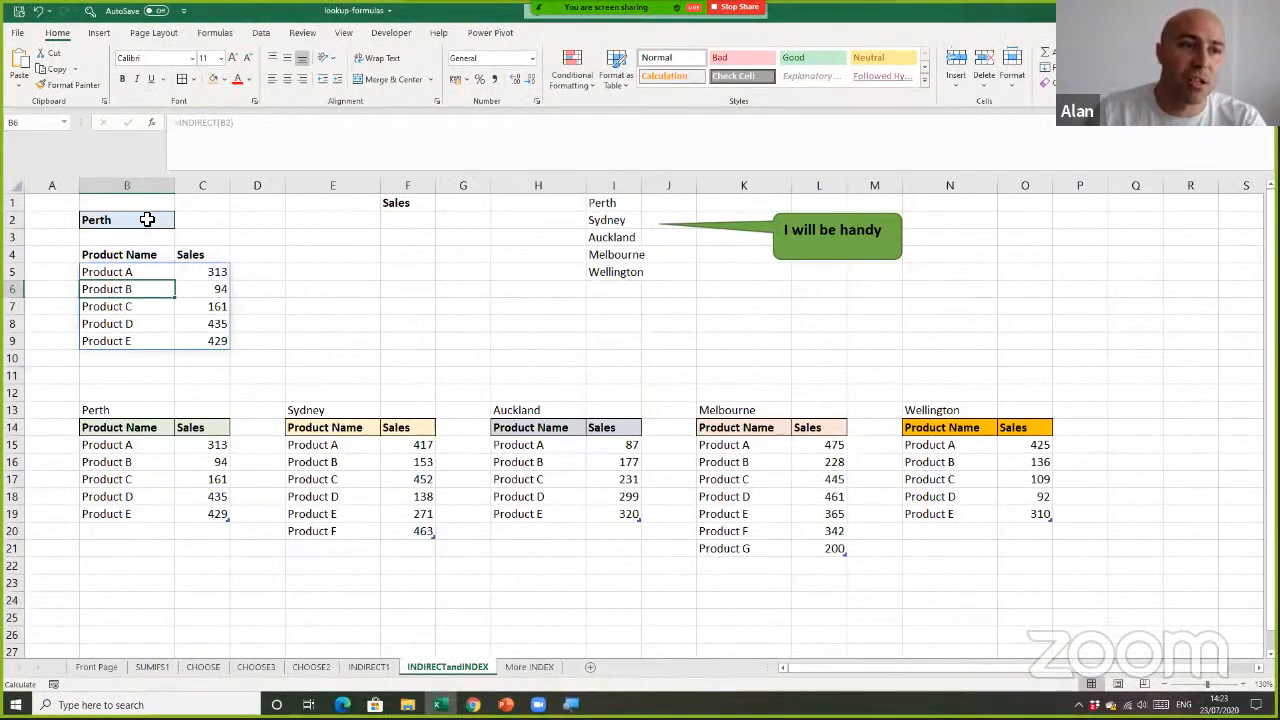
Review the city cell B2 and the Product Name and Sales headings above the returned rows
left_click(147, 219)
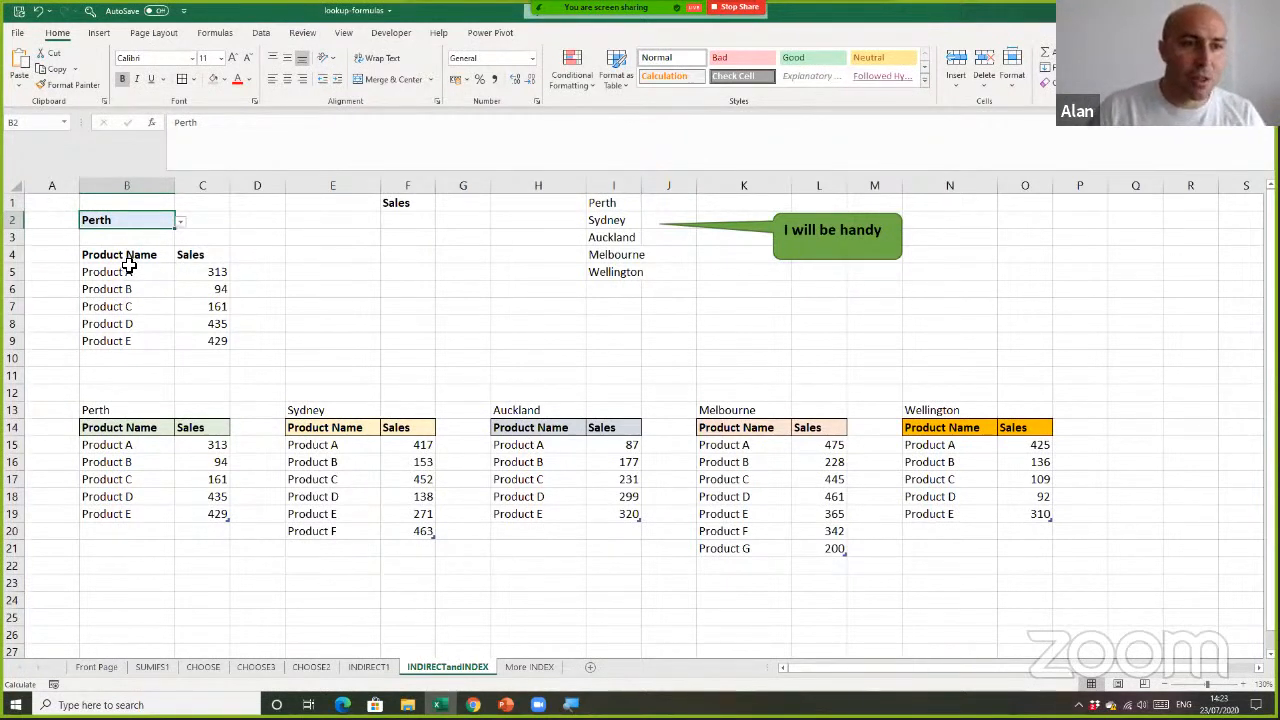
left_click_drag(131, 256, 202, 256)
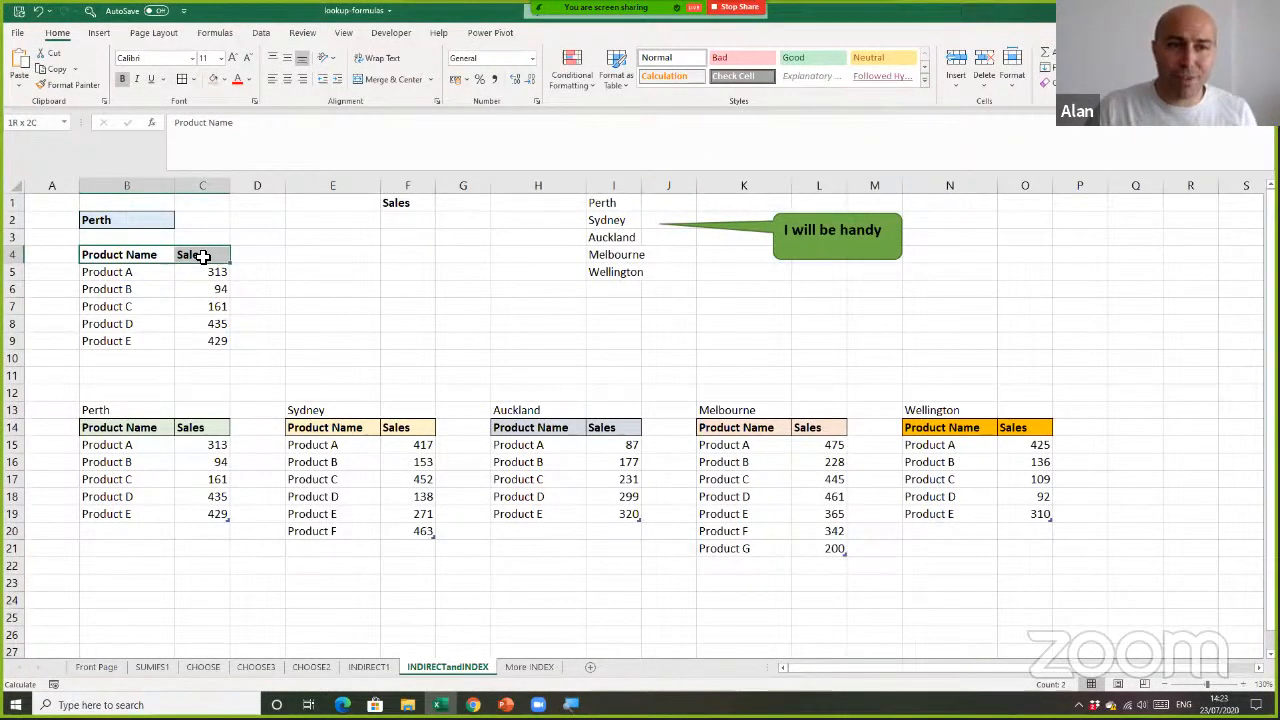
Compare the rows returned by the B5 formula with the Perth source table
left_click_drag(202, 256, 202, 256)
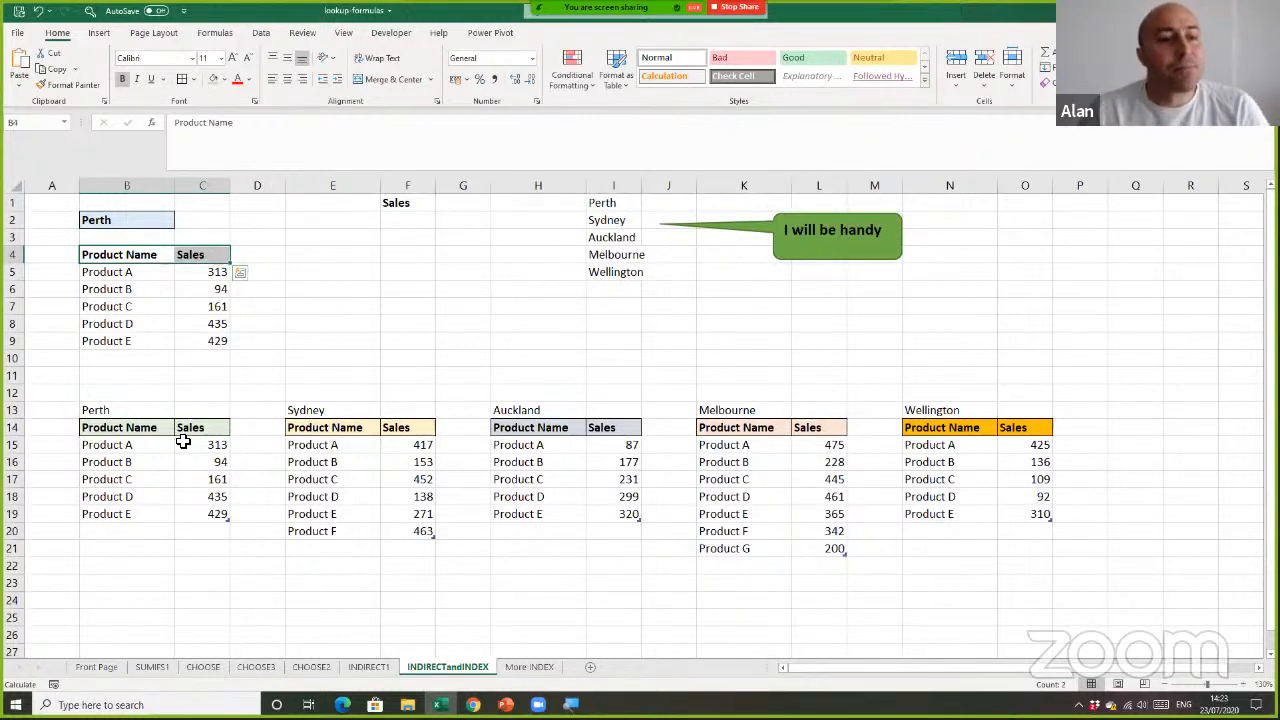
left_click_drag(157, 444, 203, 507)
left_click(163, 272)
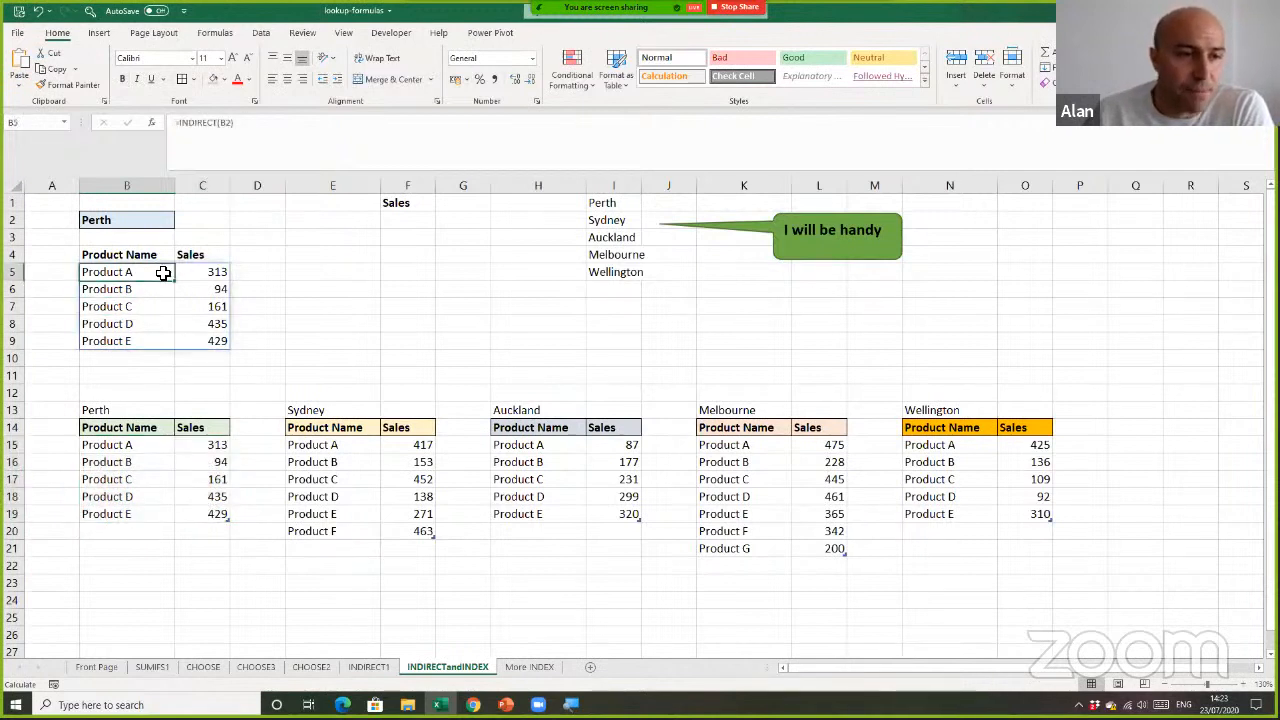
Switch the city in B2 to Sydney and check the last row of the returned table
left_click(163, 220)
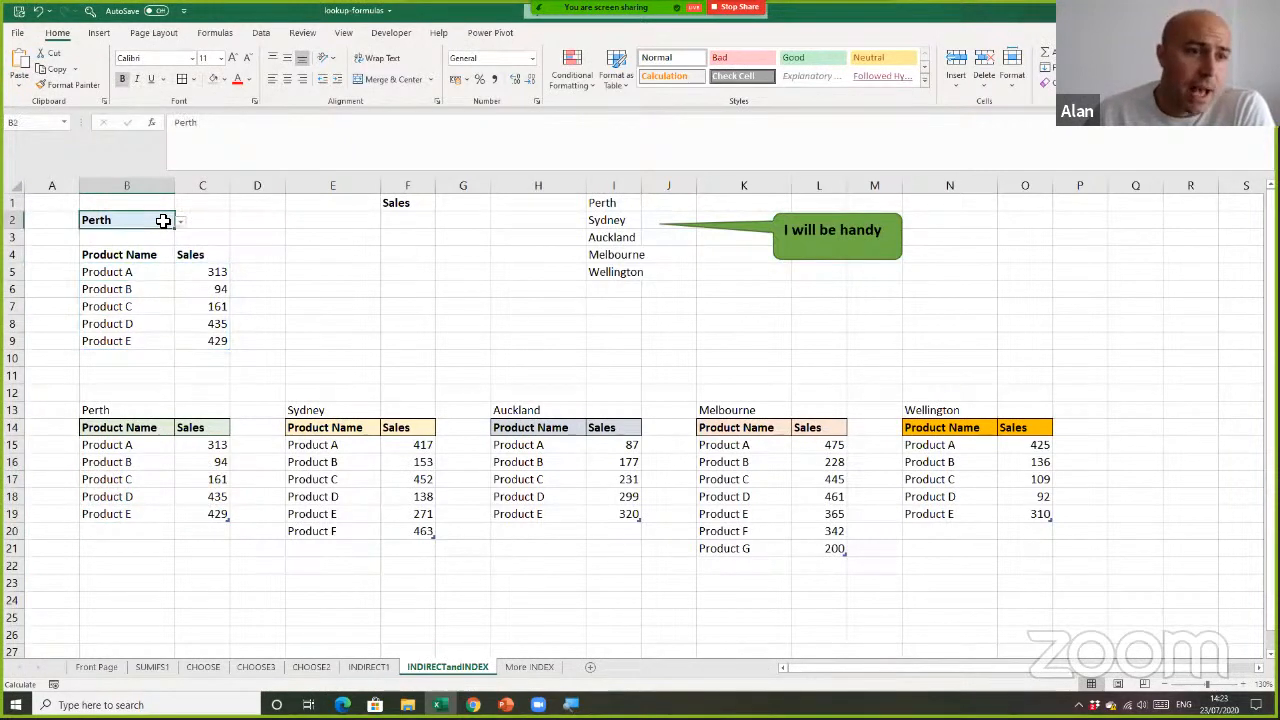
left_click(180, 221)
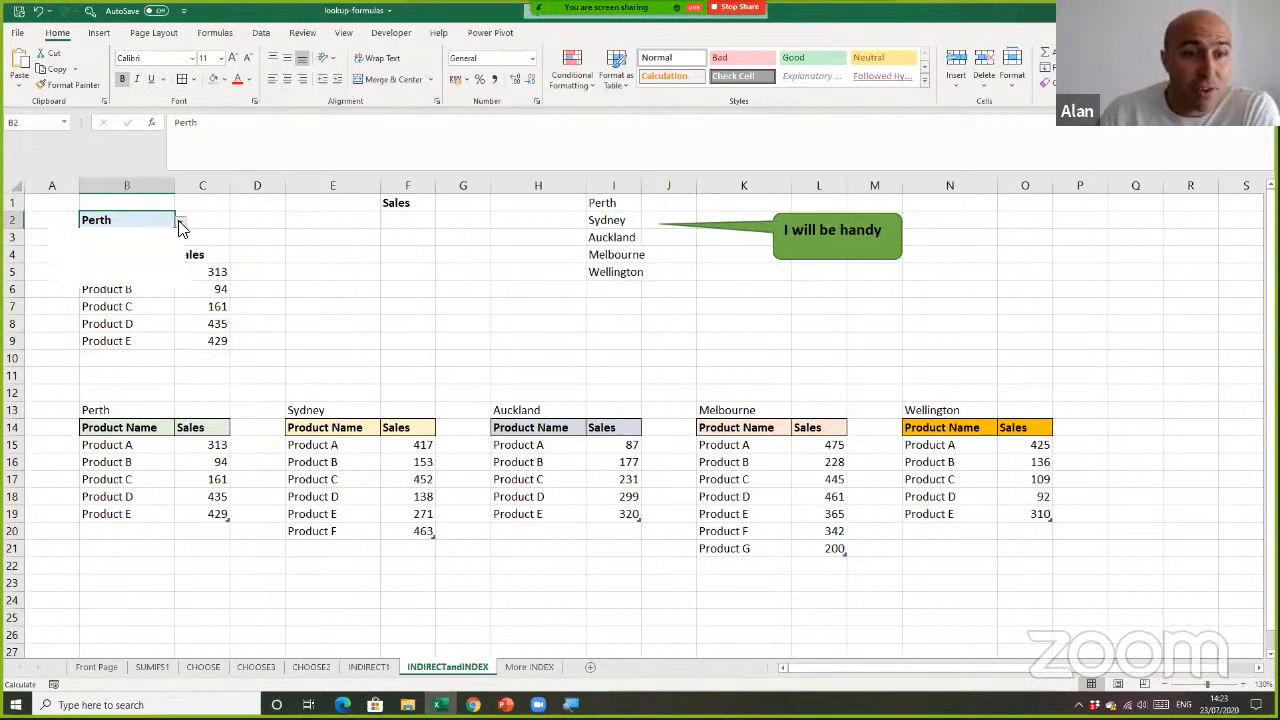
left_click(165, 269)
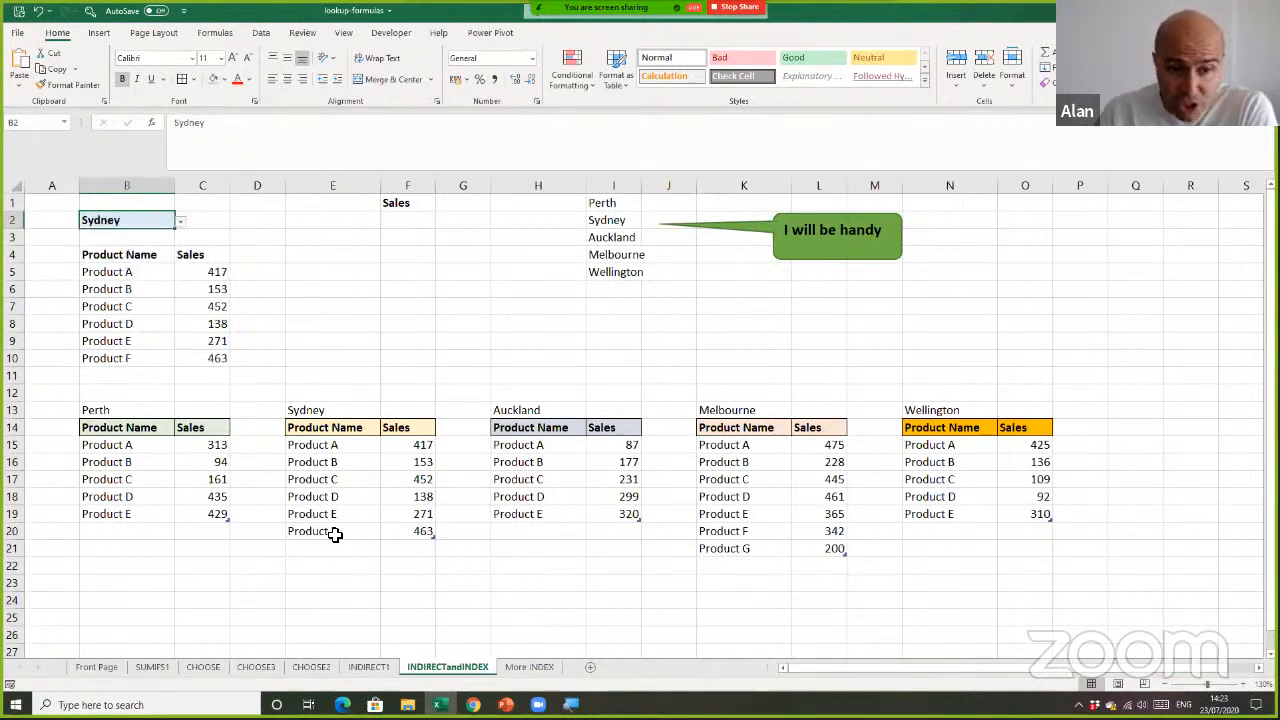
left_click_drag(143, 360, 191, 358)
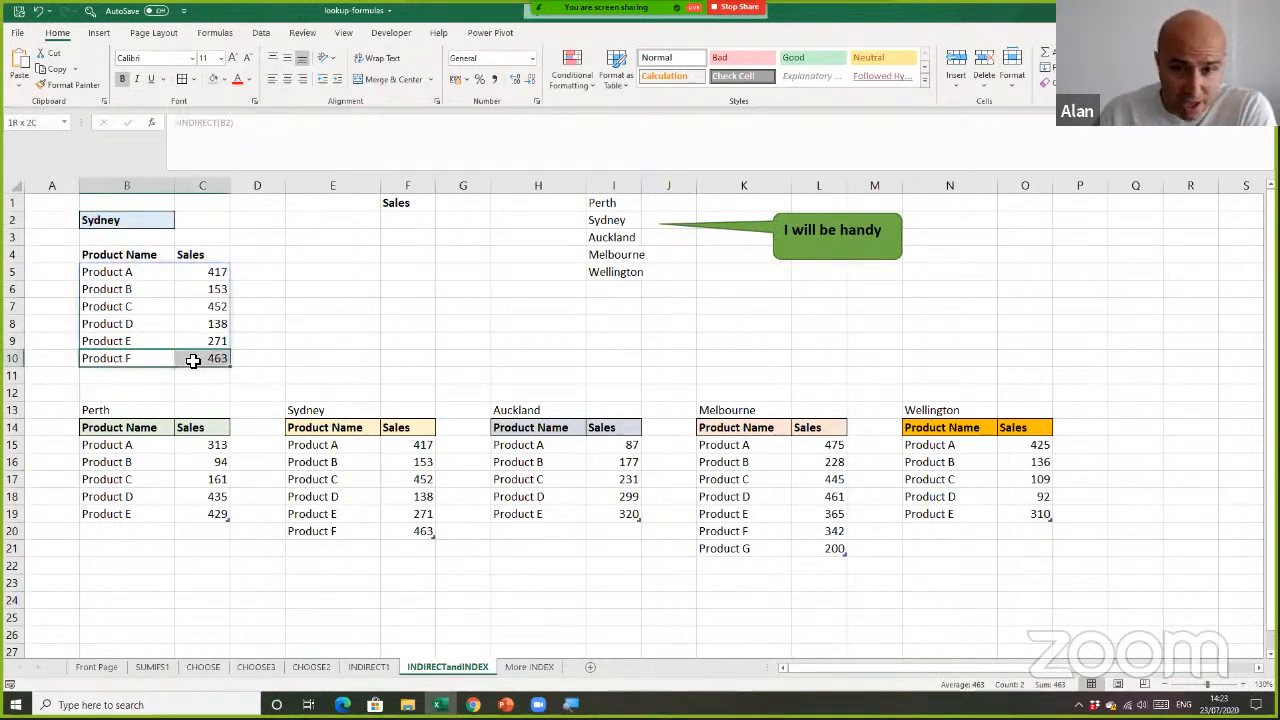
Switch the city in B2 to Melbourne and check the last row of the returned table
left_click(170, 219)
left_click(180, 221)
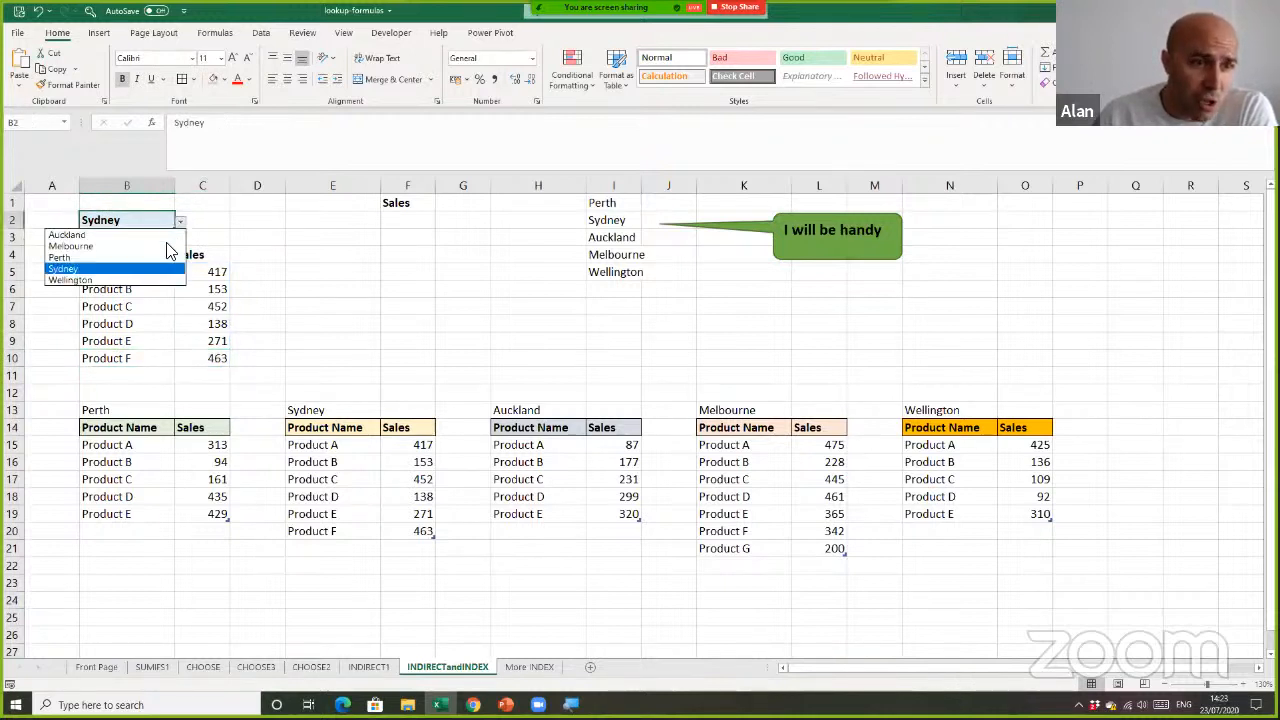
left_click(158, 246)
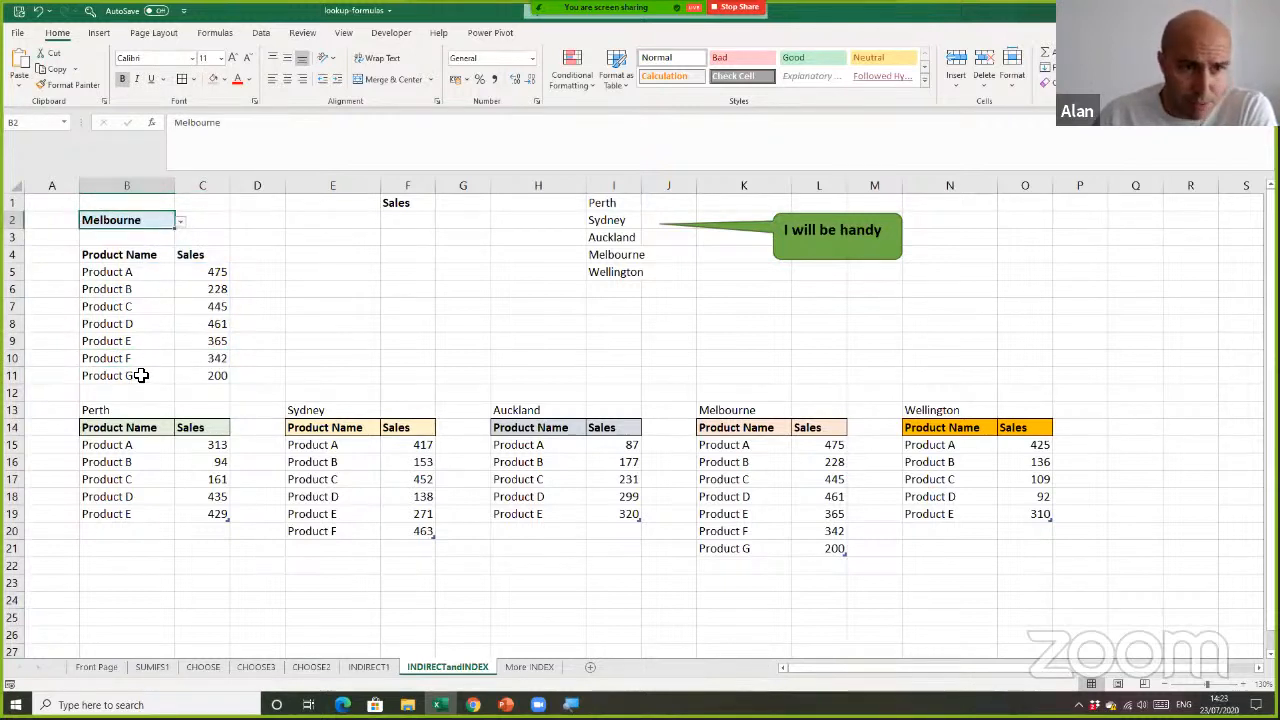
left_click_drag(140, 375, 189, 367)
Choose Auckland as the city in B2
left_click(171, 219)
left_click(180, 221)
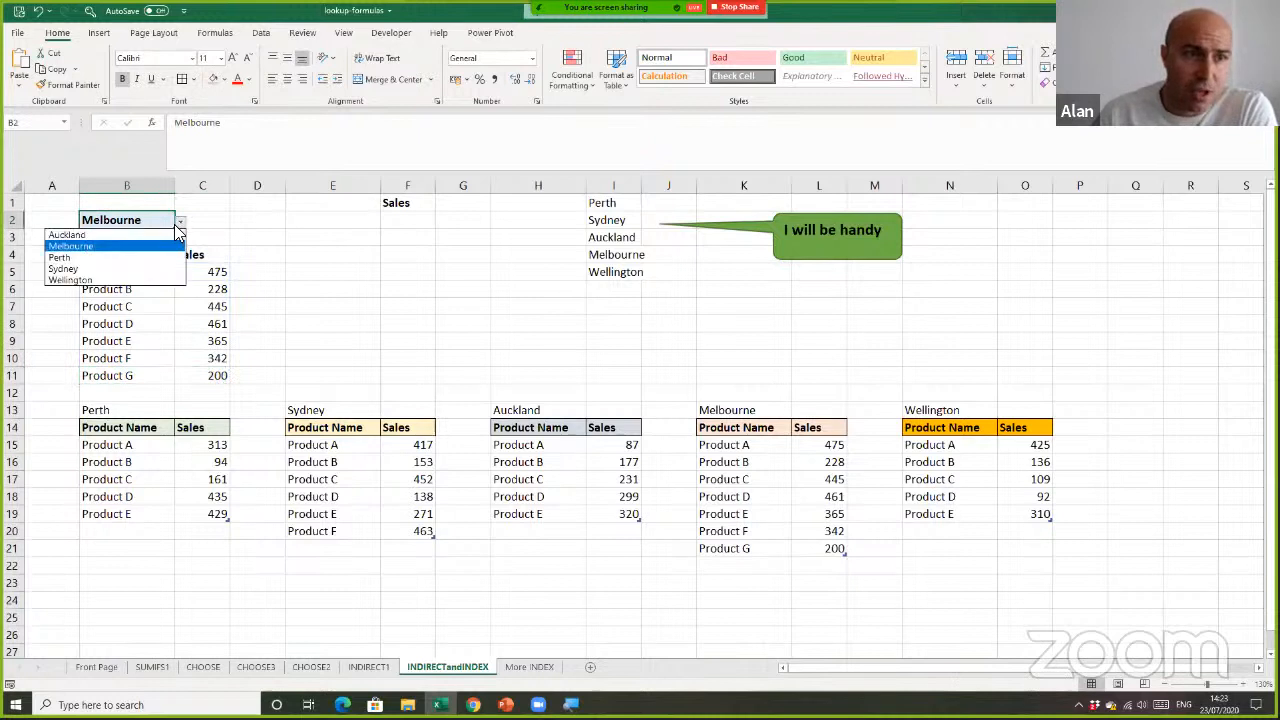
left_click(175, 235)
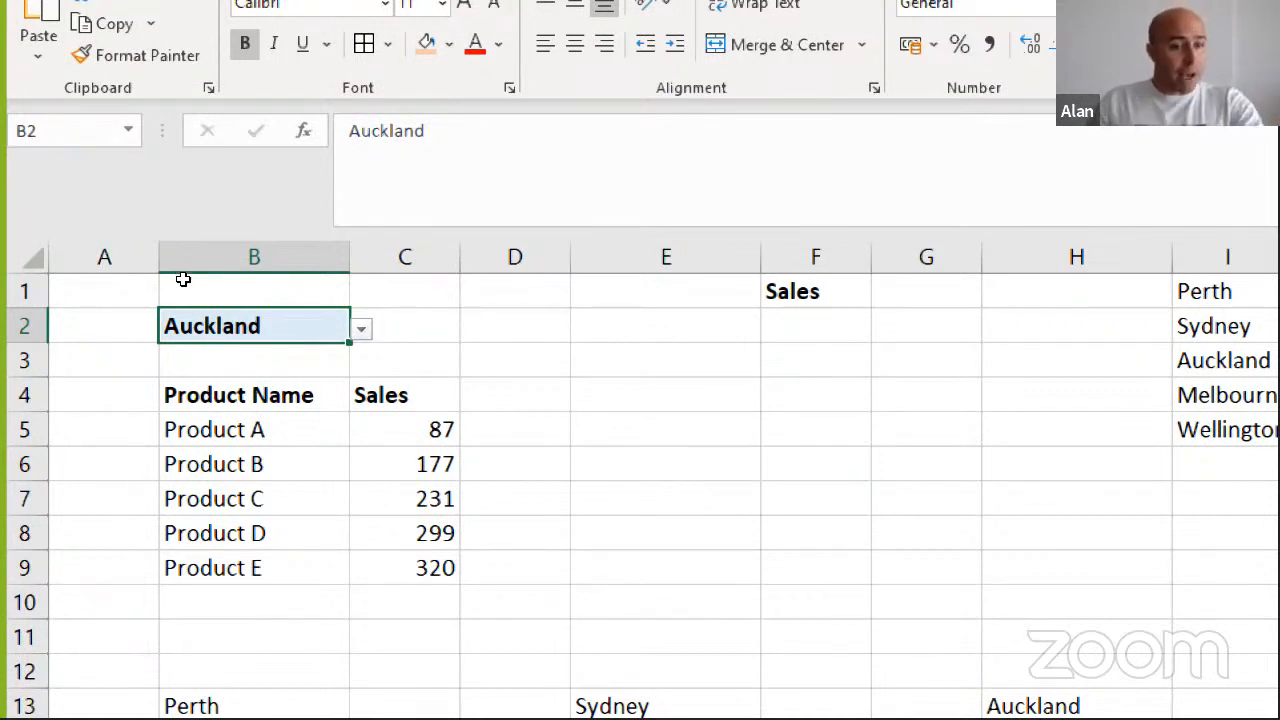
Delete the INDIRECT formula from B5 to clear the returned product and sales rows
key("Down")
key("Down")
key("Down")
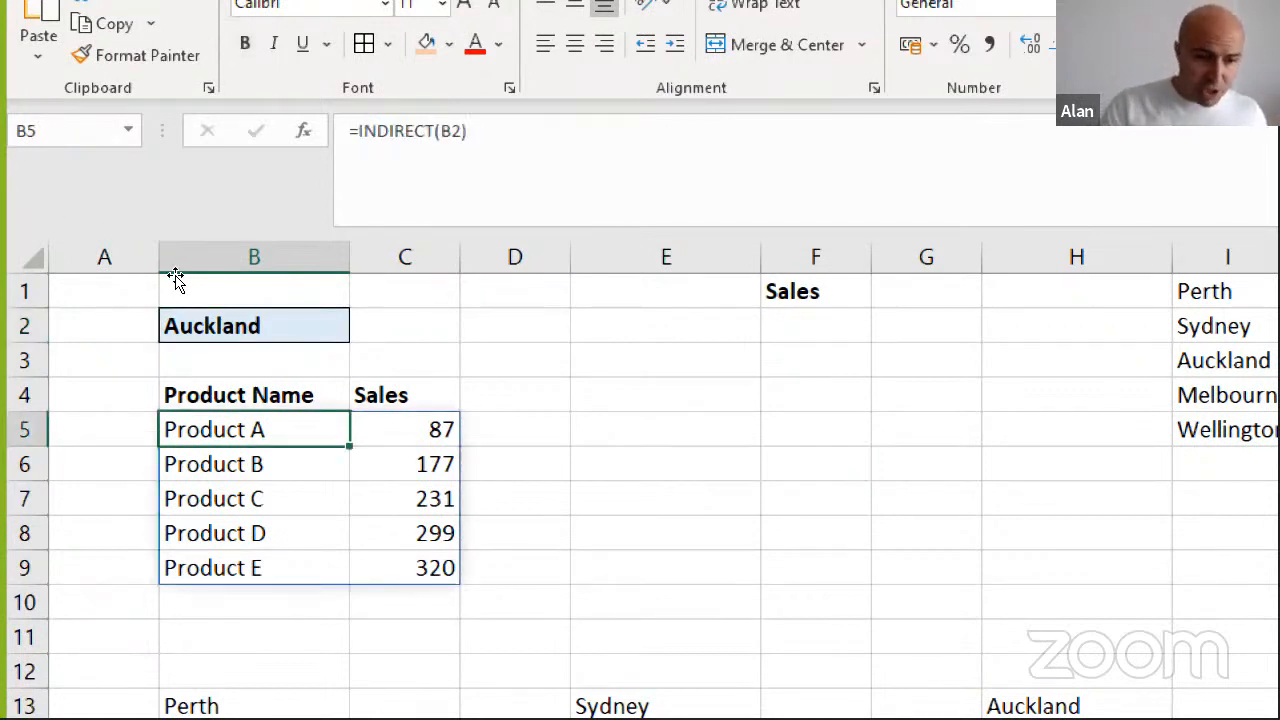
key("Delete")
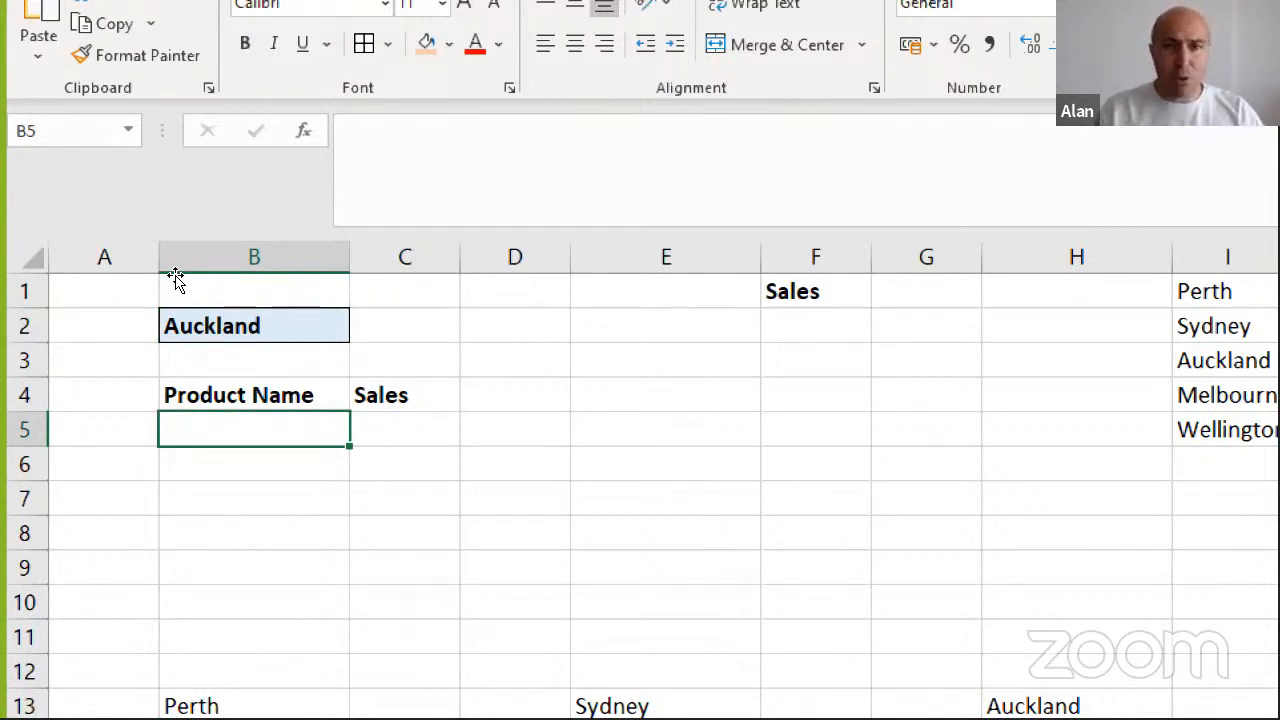
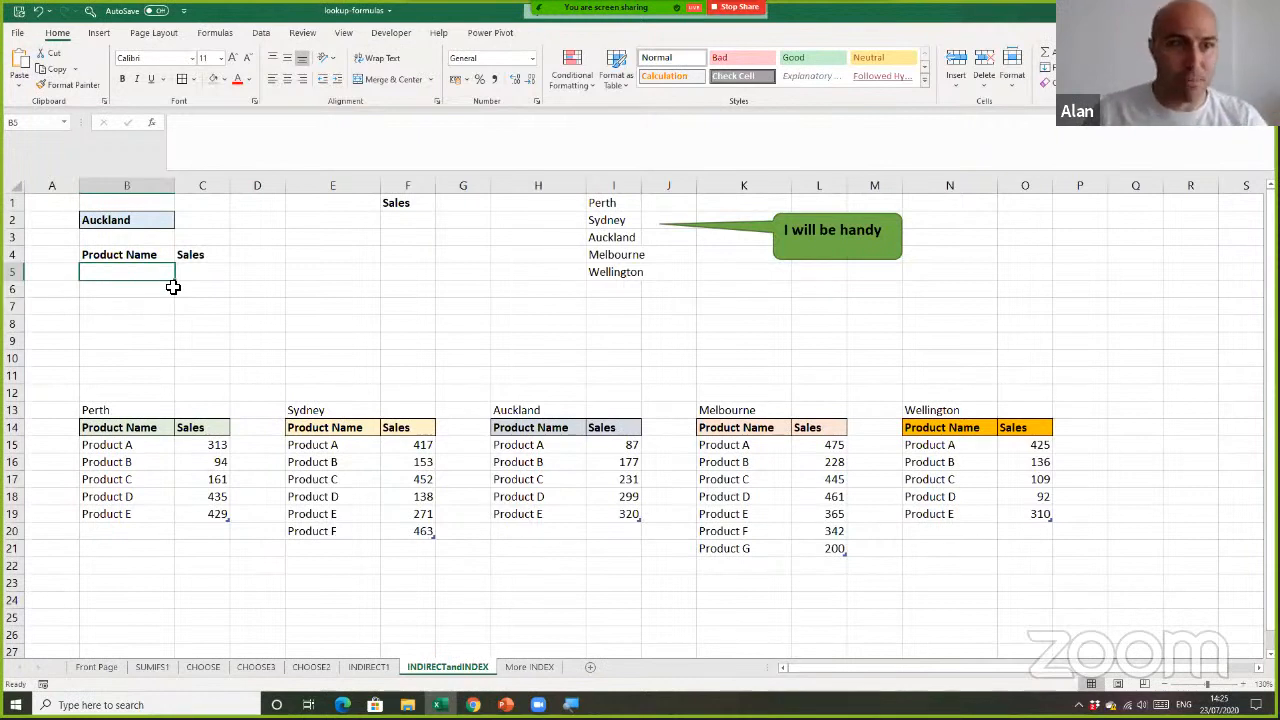
left_click(224, 272)
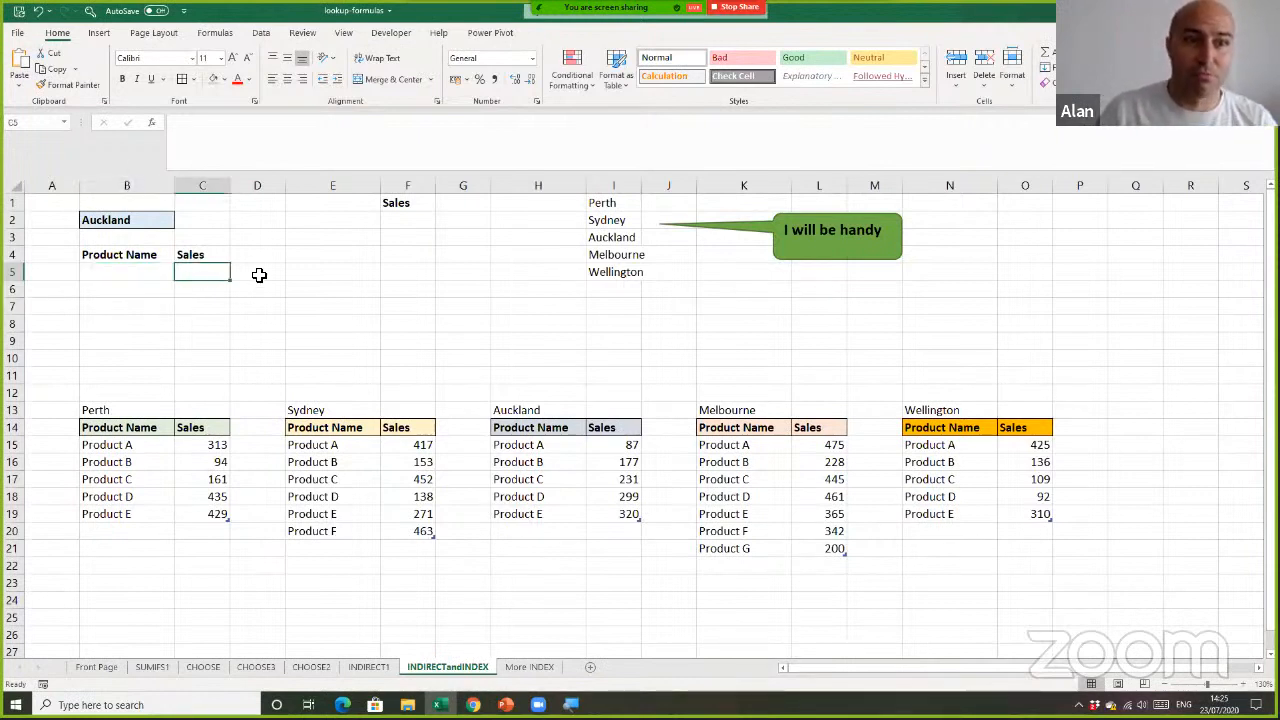
left_click(256, 274)
left_click(205, 273)
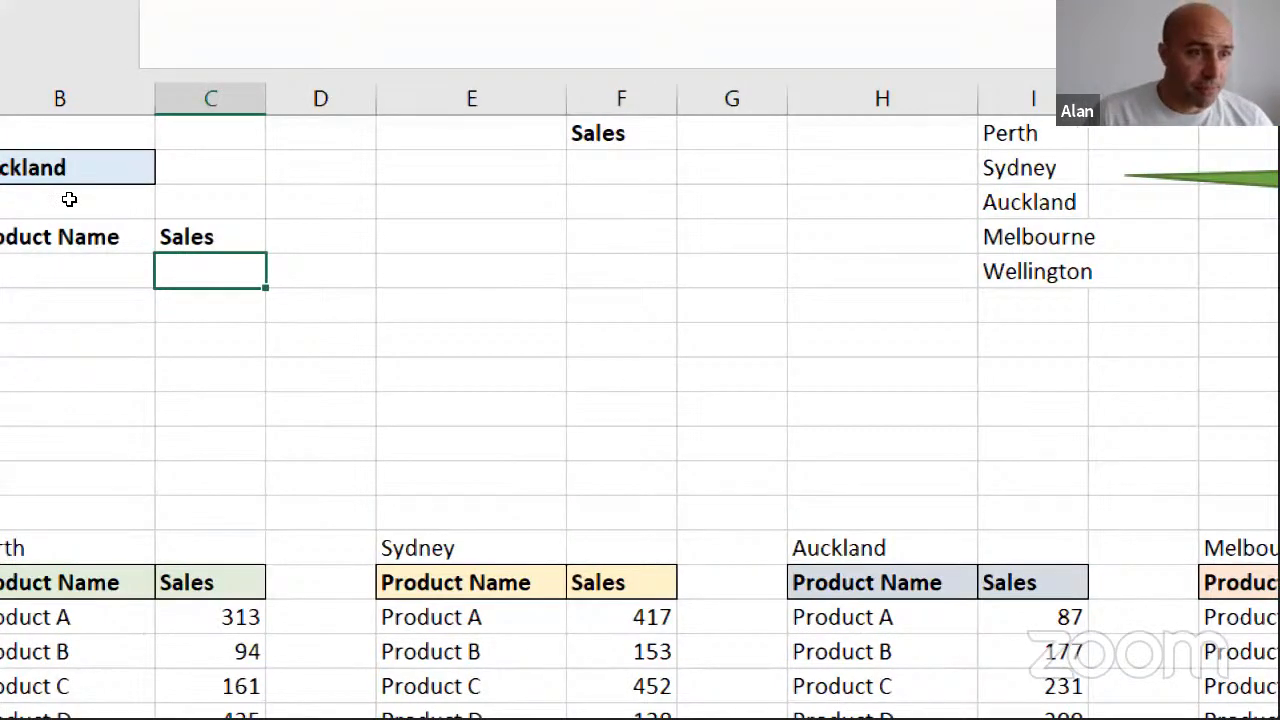
Start an INDEX formula in B5 that takes the city cell B2 as its first argument
key("Left")
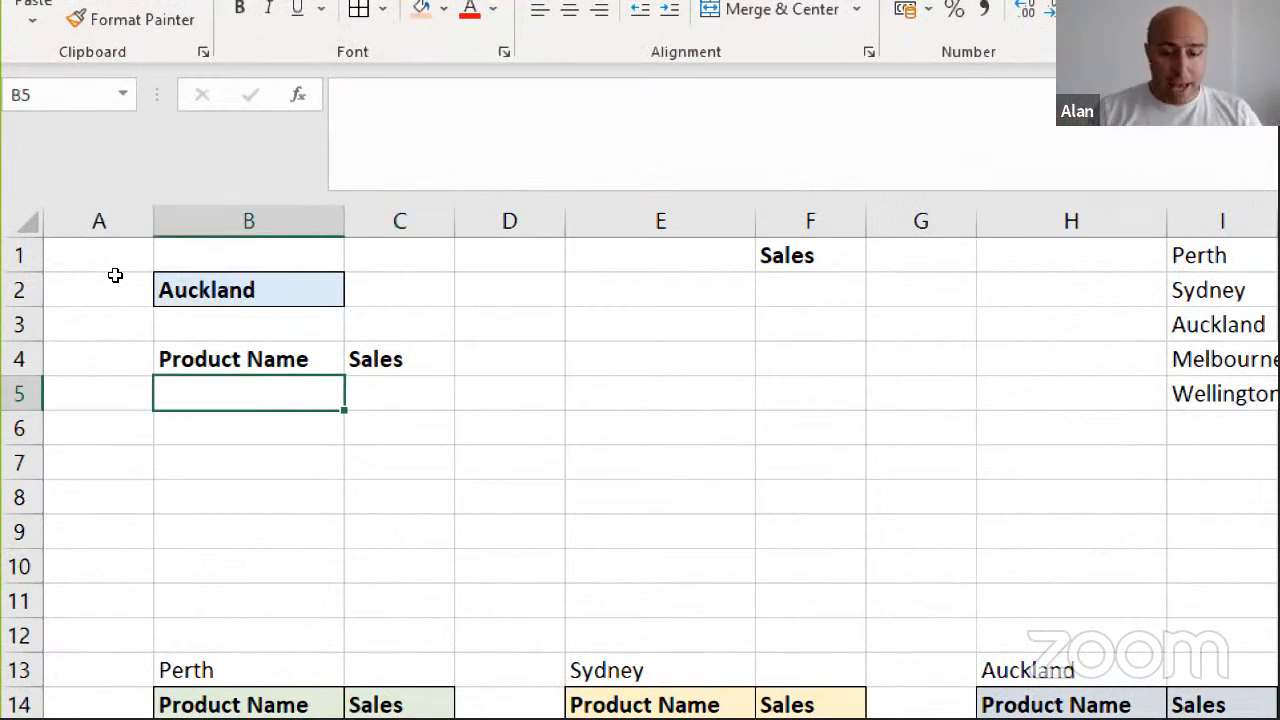
type("=ind")
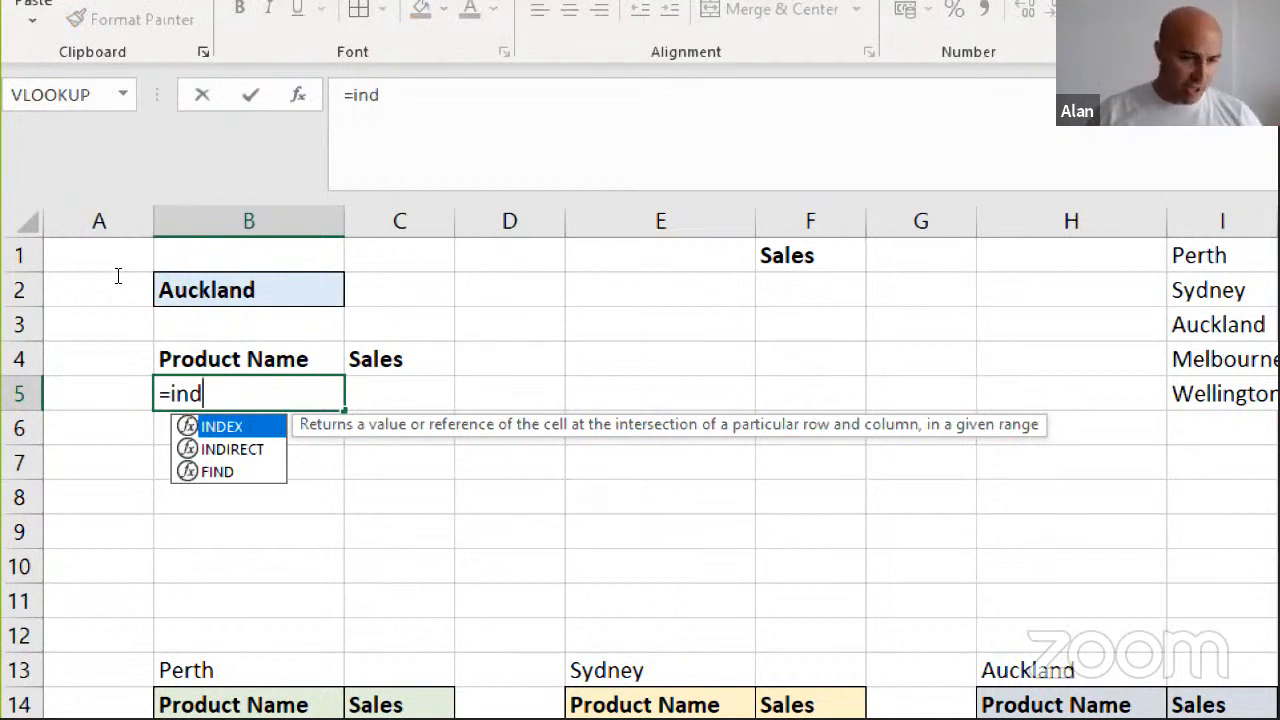
key("Tab")
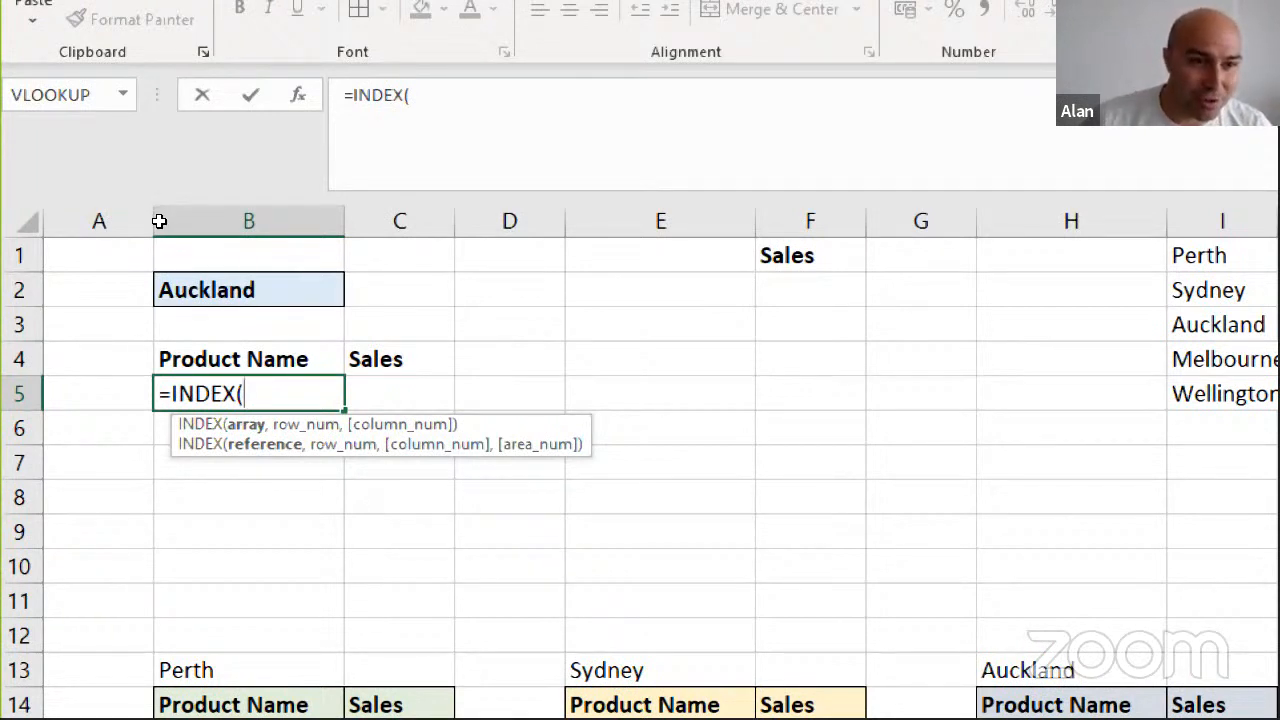
left_click(163, 286)
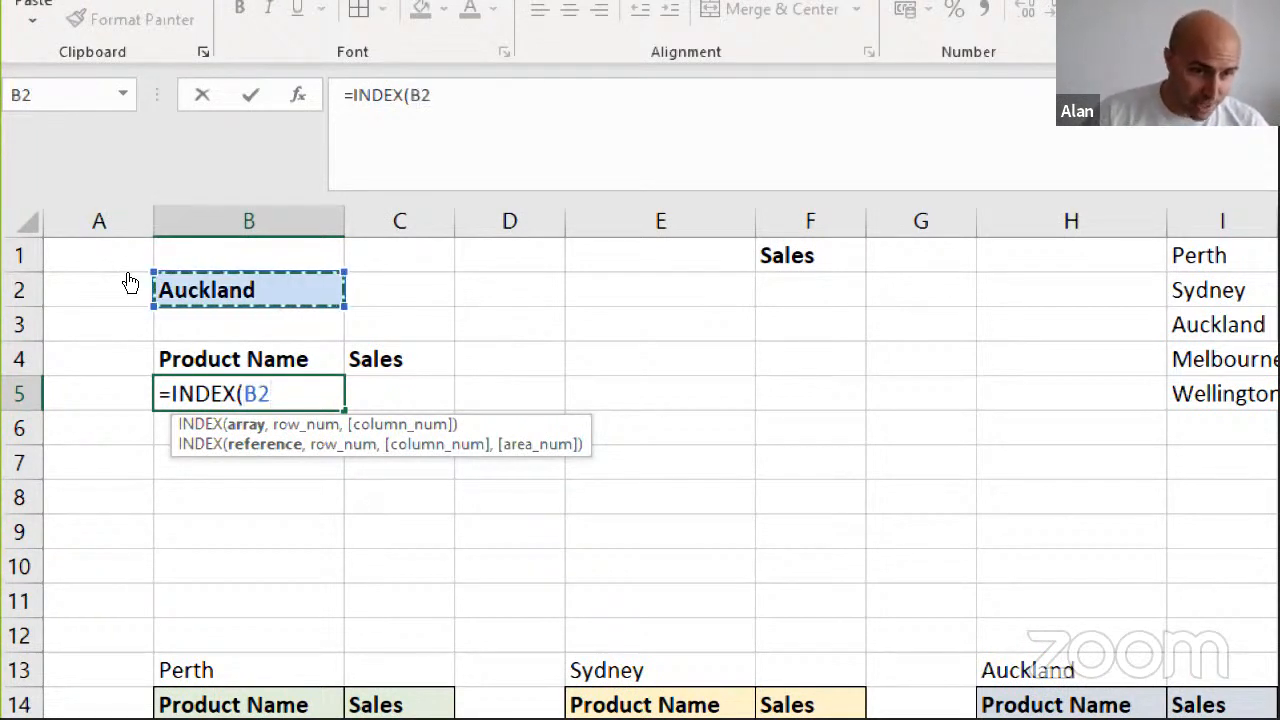
Nest an INDIRECT function around the B2 reference inside the INDEX formula
key("F2")
key("Left")
key("Left")
type("ind")
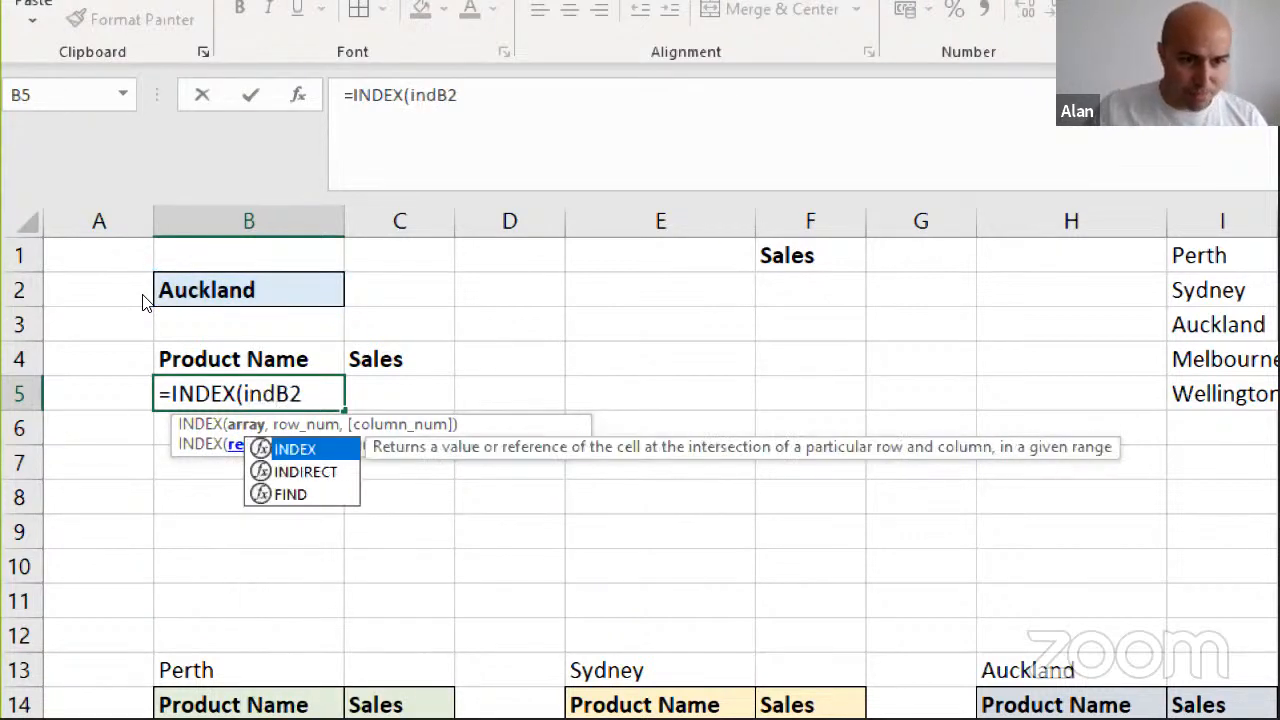
key("Down")
key("Tab")
key("Down")
key("Down")
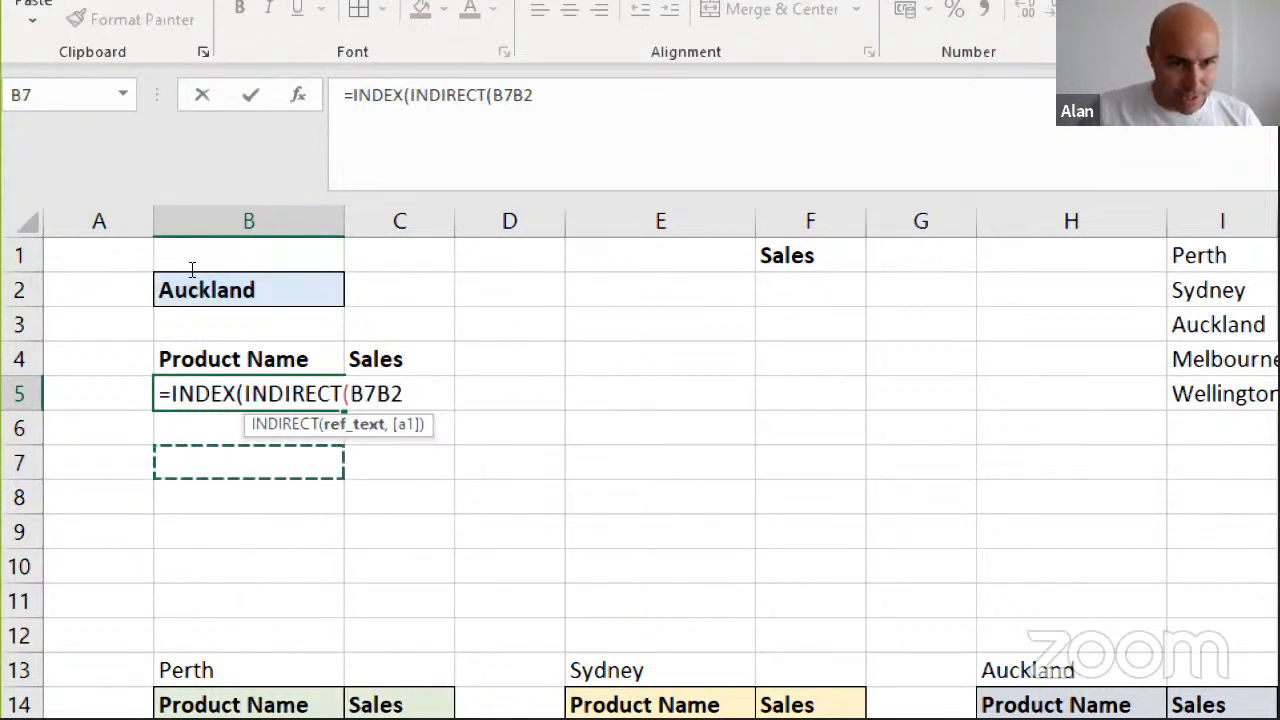
key("BackSpace")
key("BackSpace")
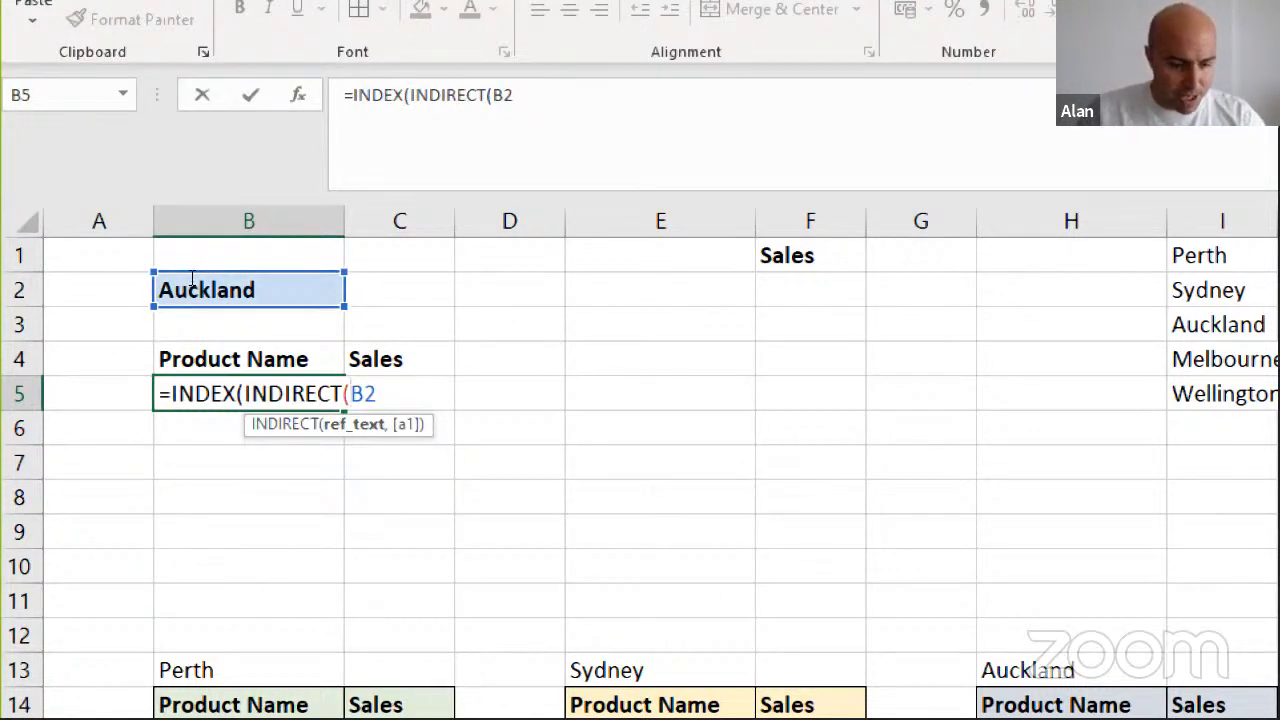
Make the reference absolute as $B$2 and close the INDIRECT function that serves as the INDEX array
key("F4")
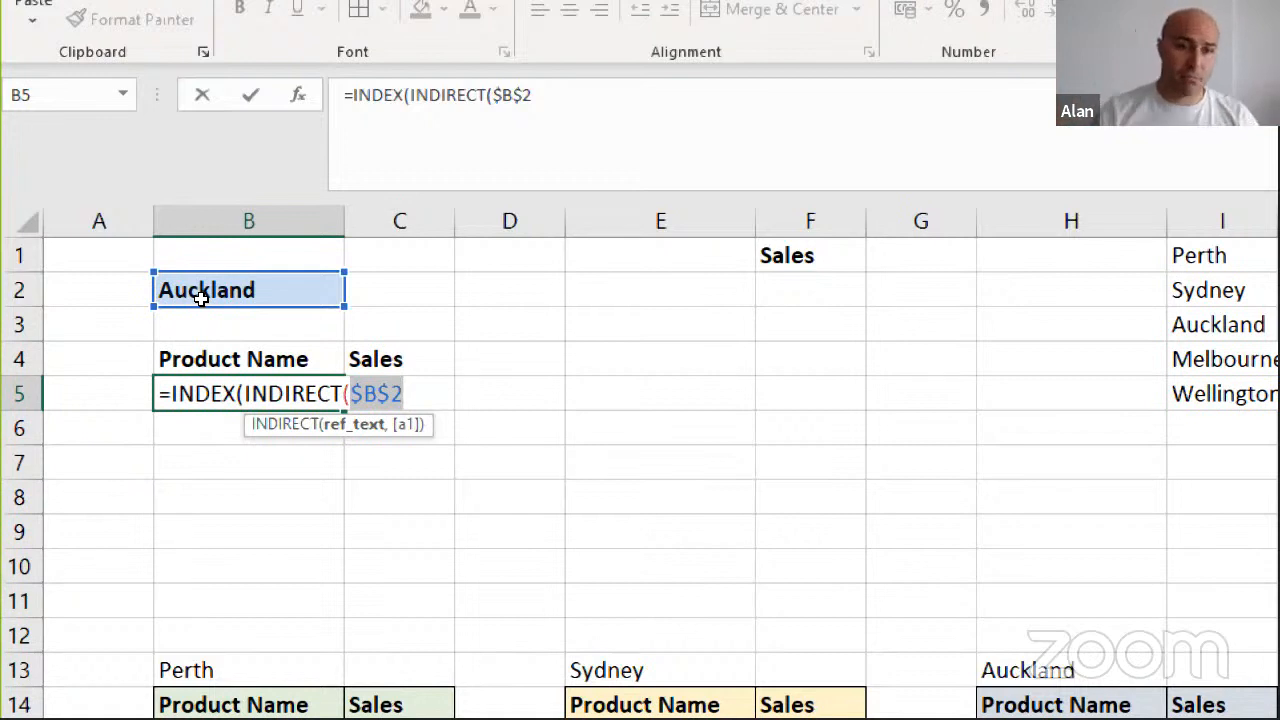
key("Right")
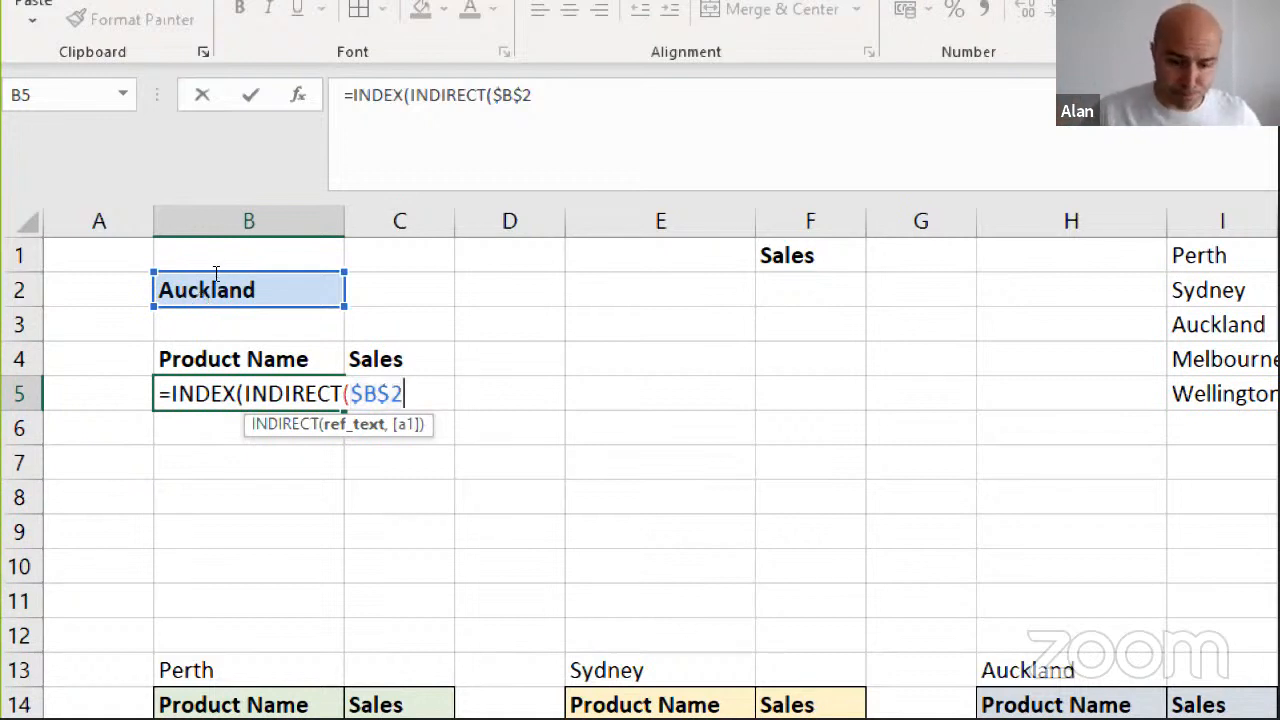
type(")")
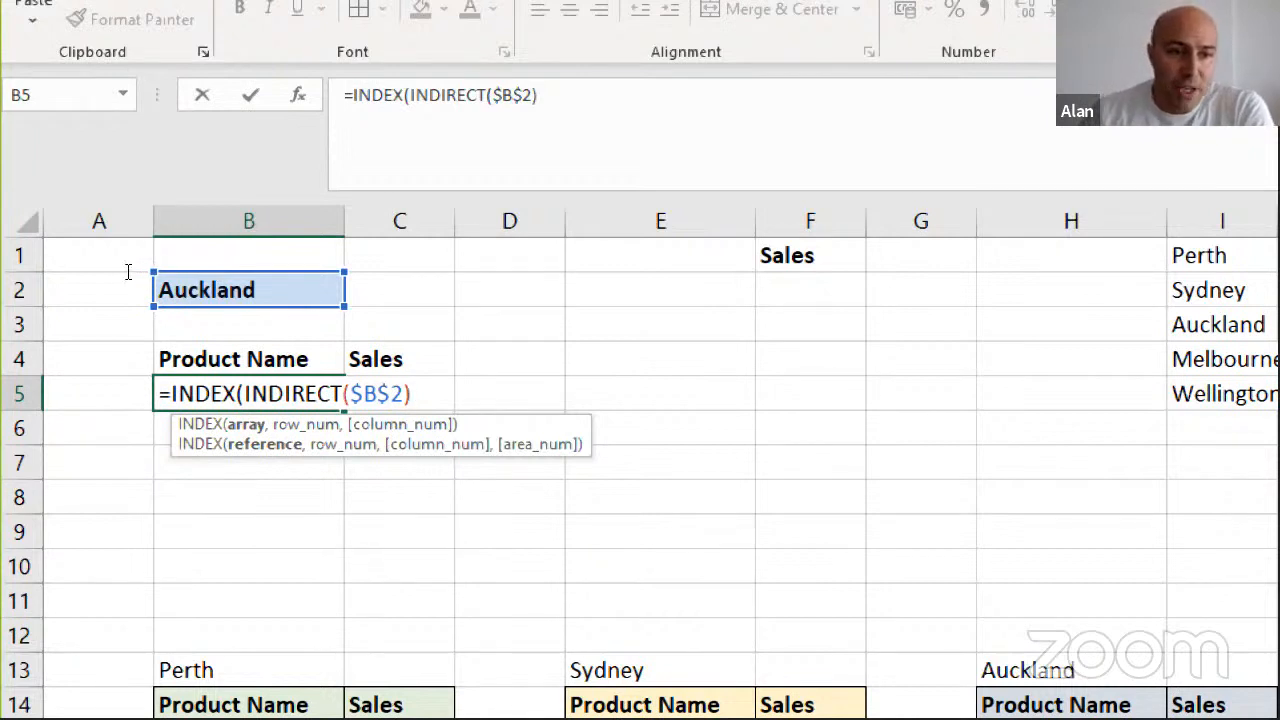
left_click_drag(245, 393, 411, 393)
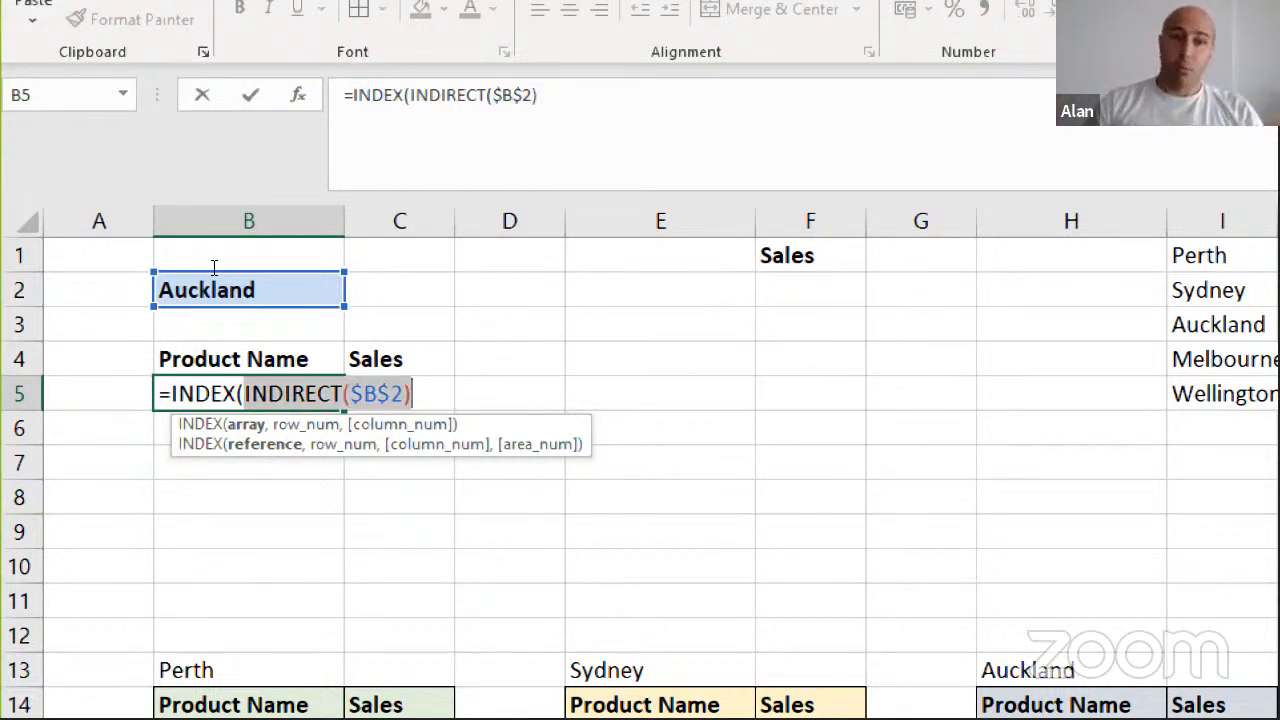
key("Right")
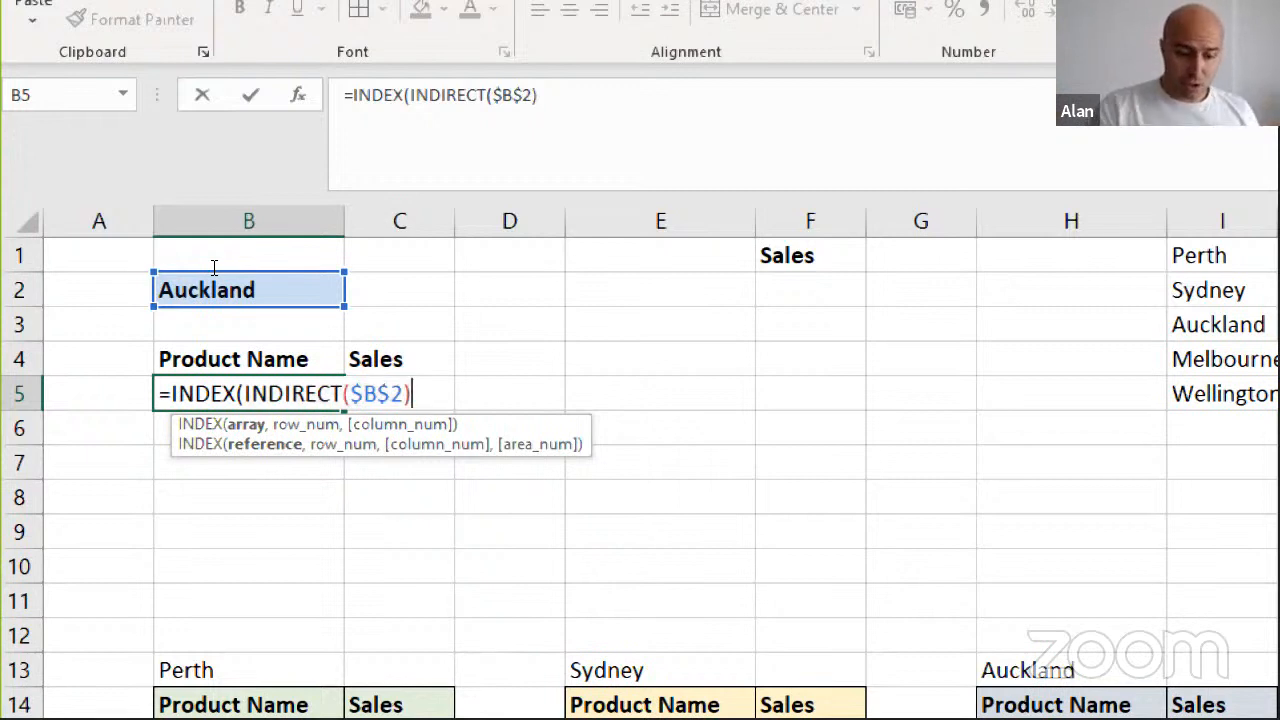
Add ROW(A1) as the row number argument of the INDEX formula
type(",")
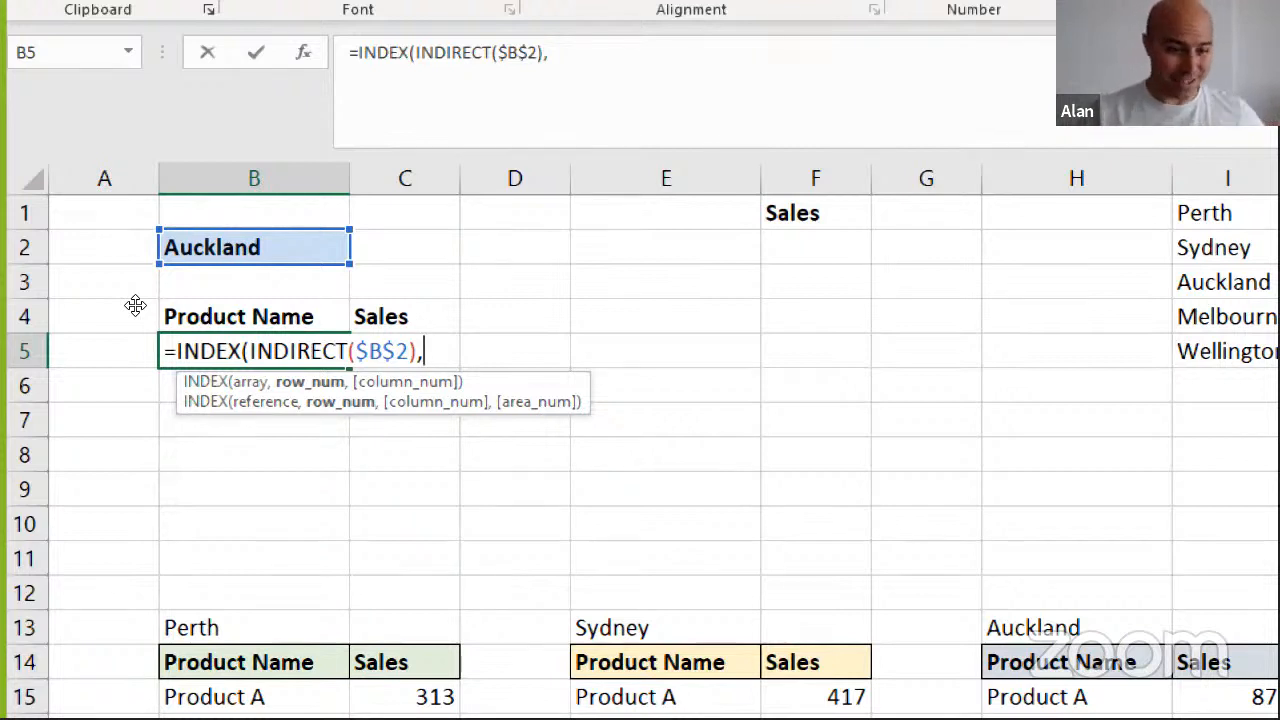
type("ro")
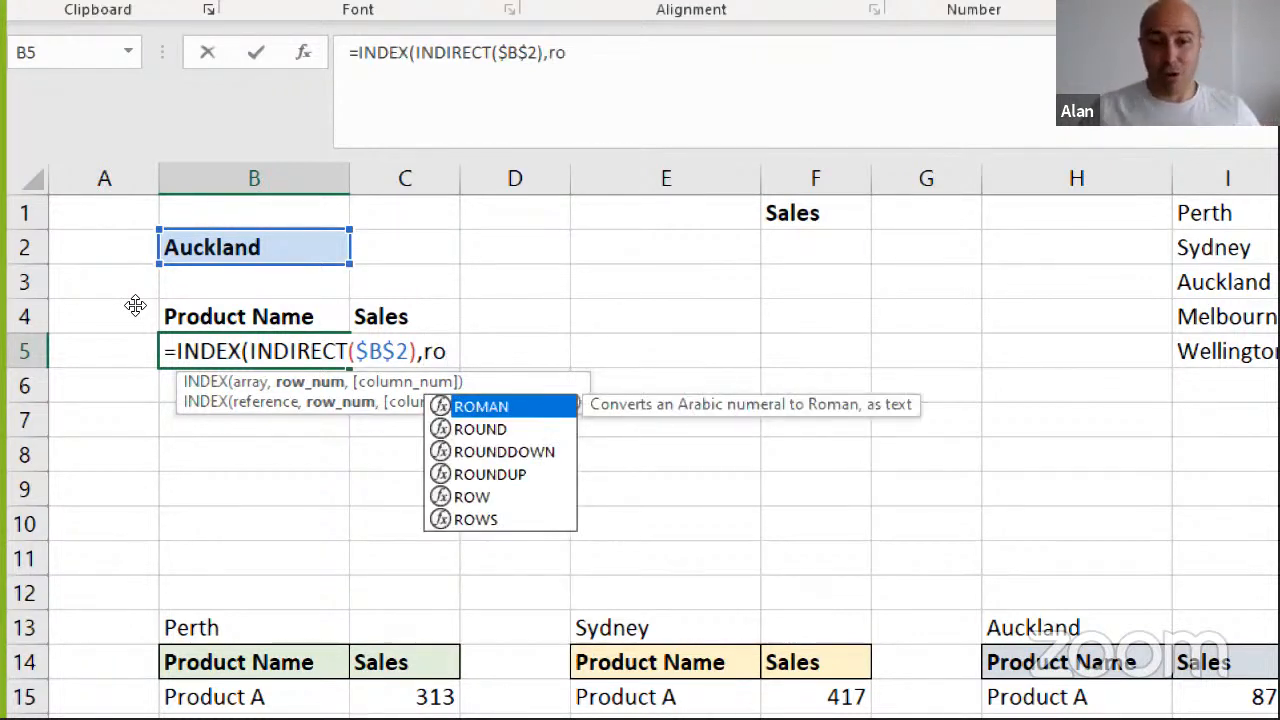
key("Down")
key("Down")
key("Down")
key("Down")
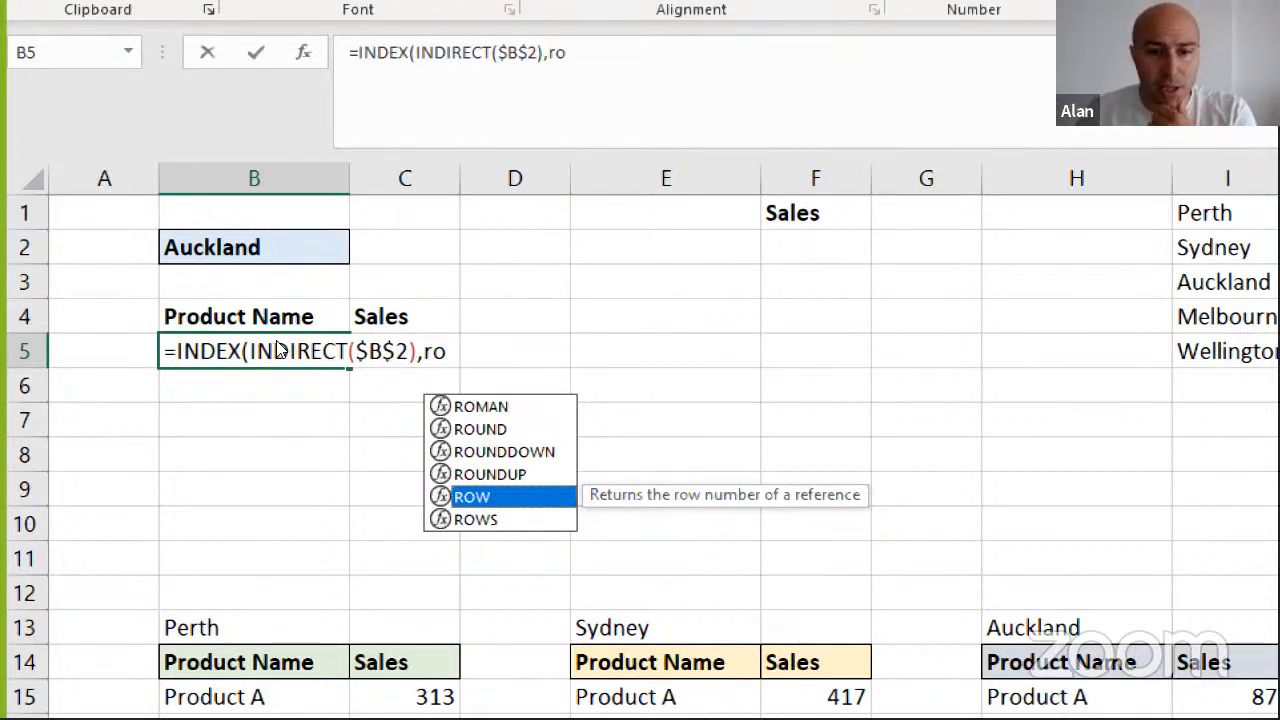
key("Tab")
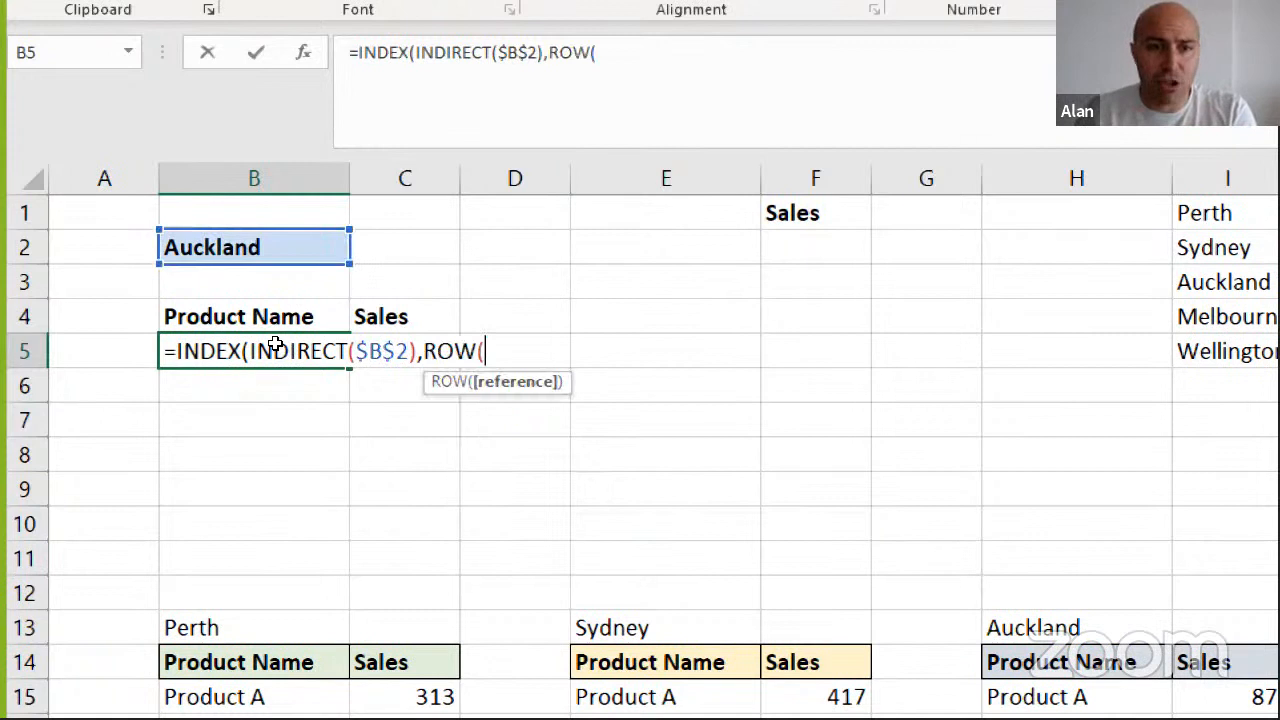
left_click(63, 201)
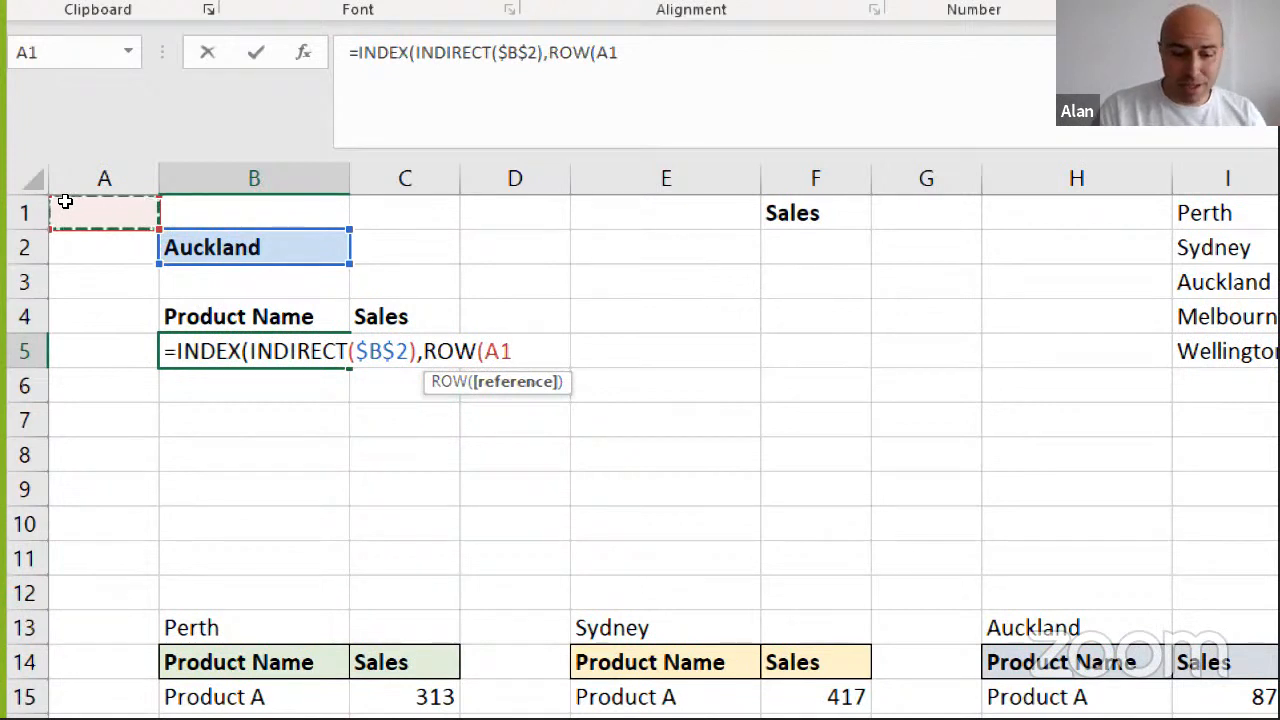
type(")")
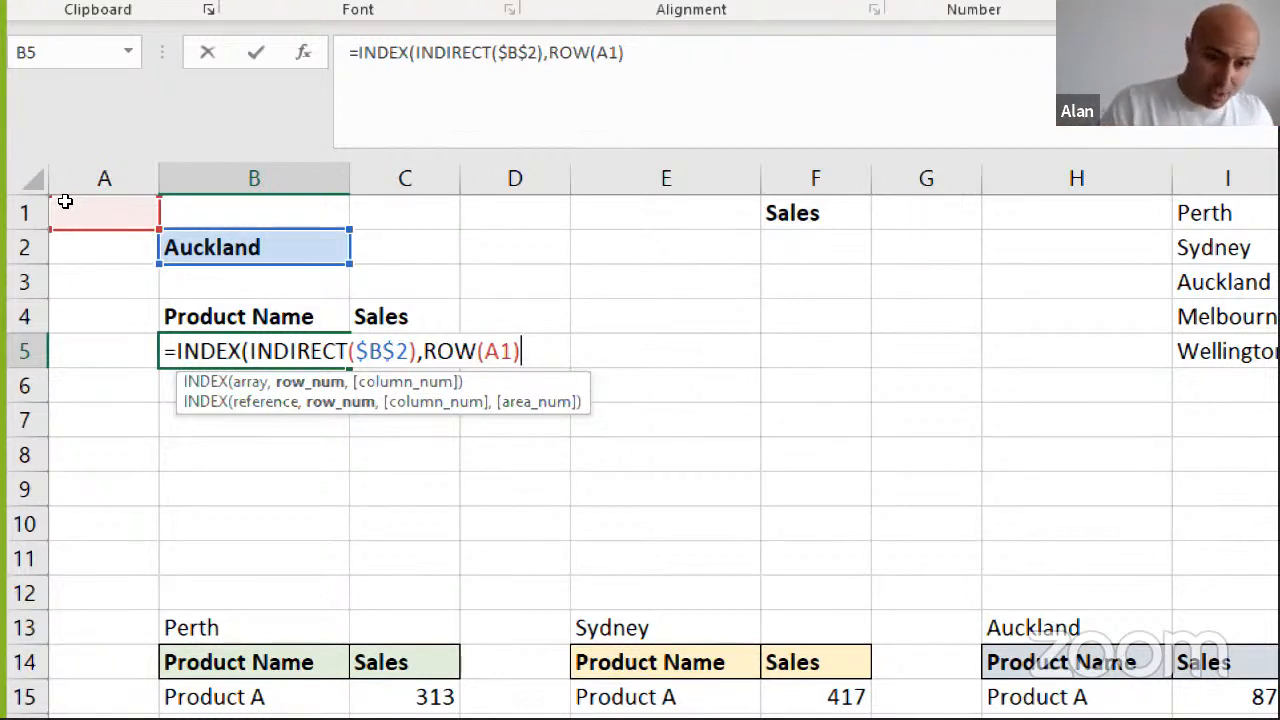
Add COLUMN(A1) as the column number argument and close the INDEX formula
type(",")
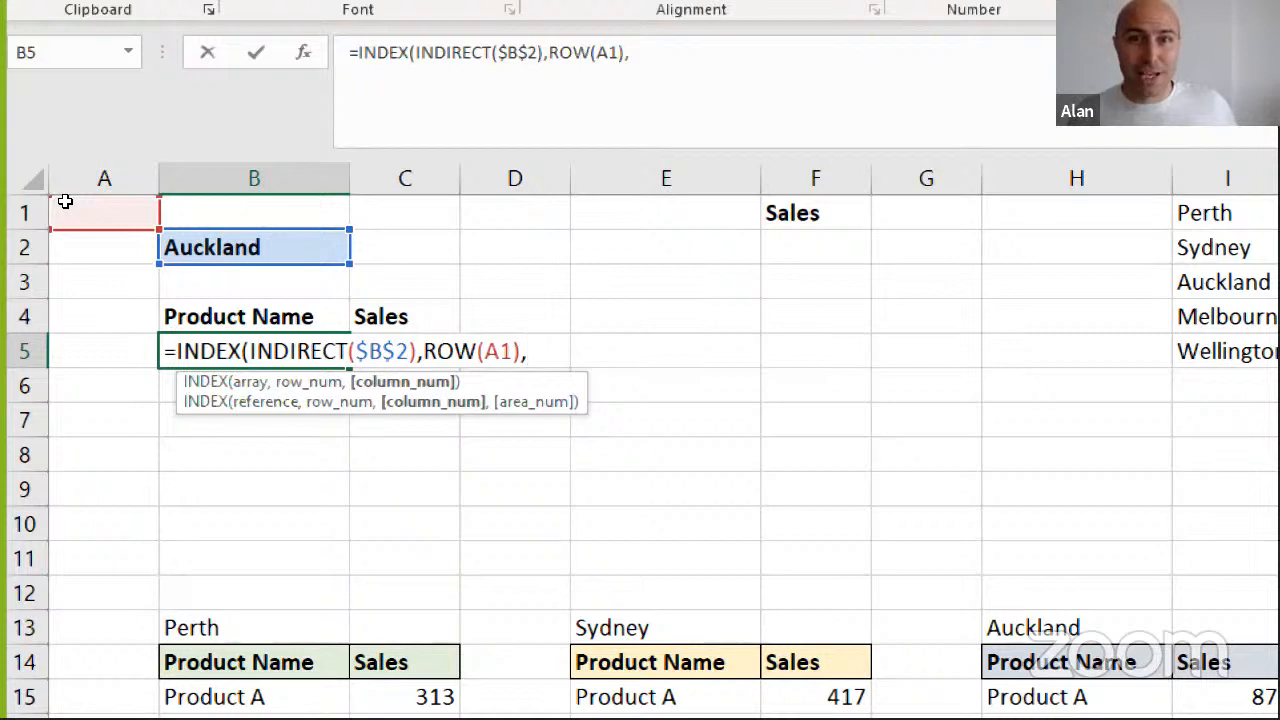
type("col")
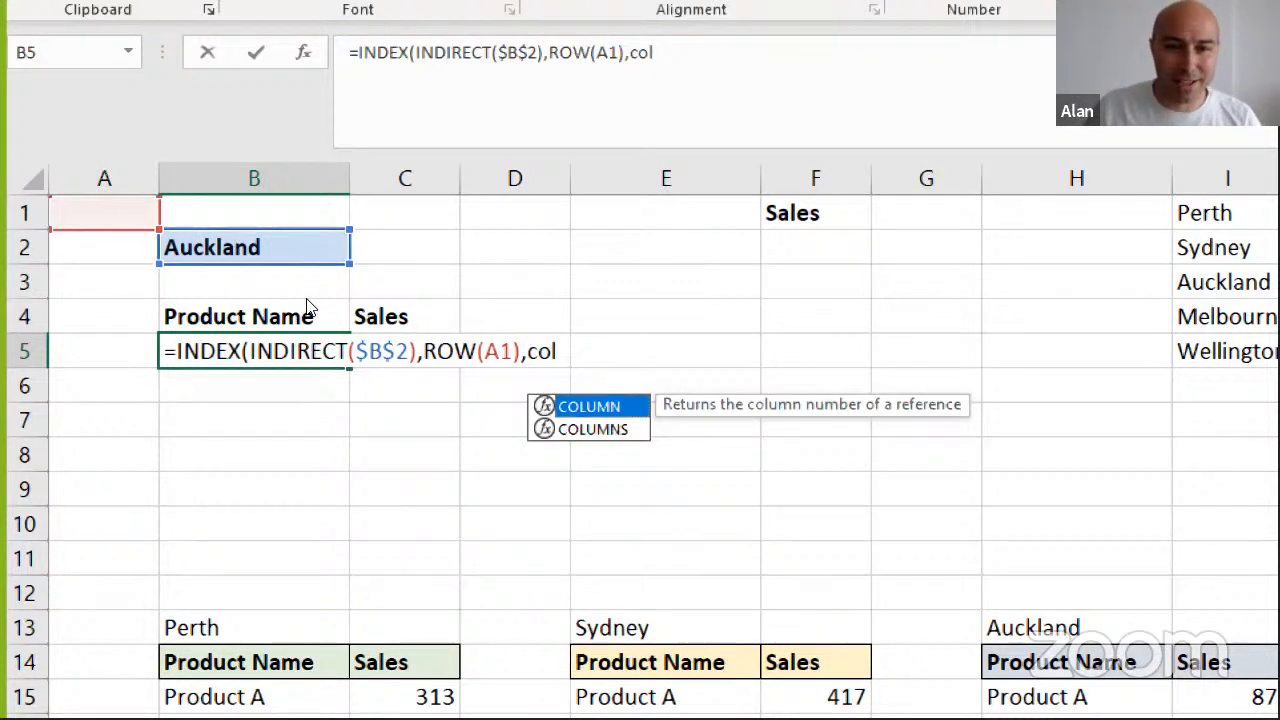
key("Tab")
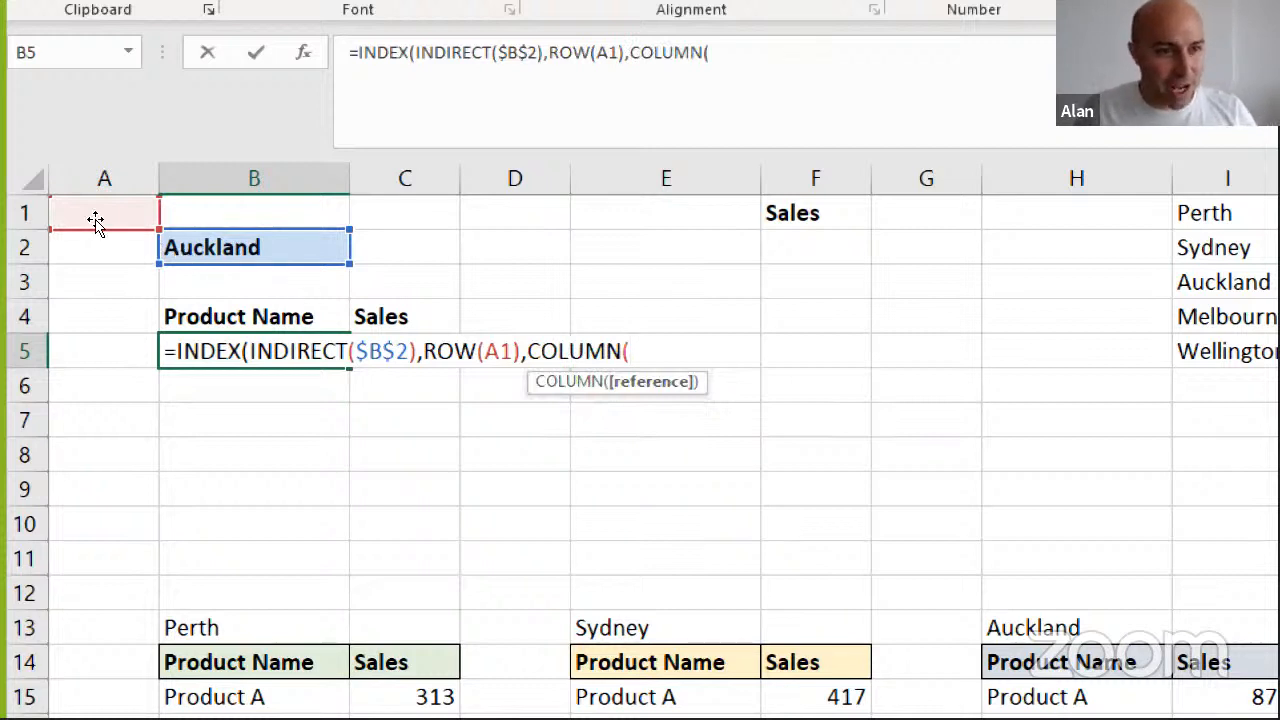
left_click(55, 202)
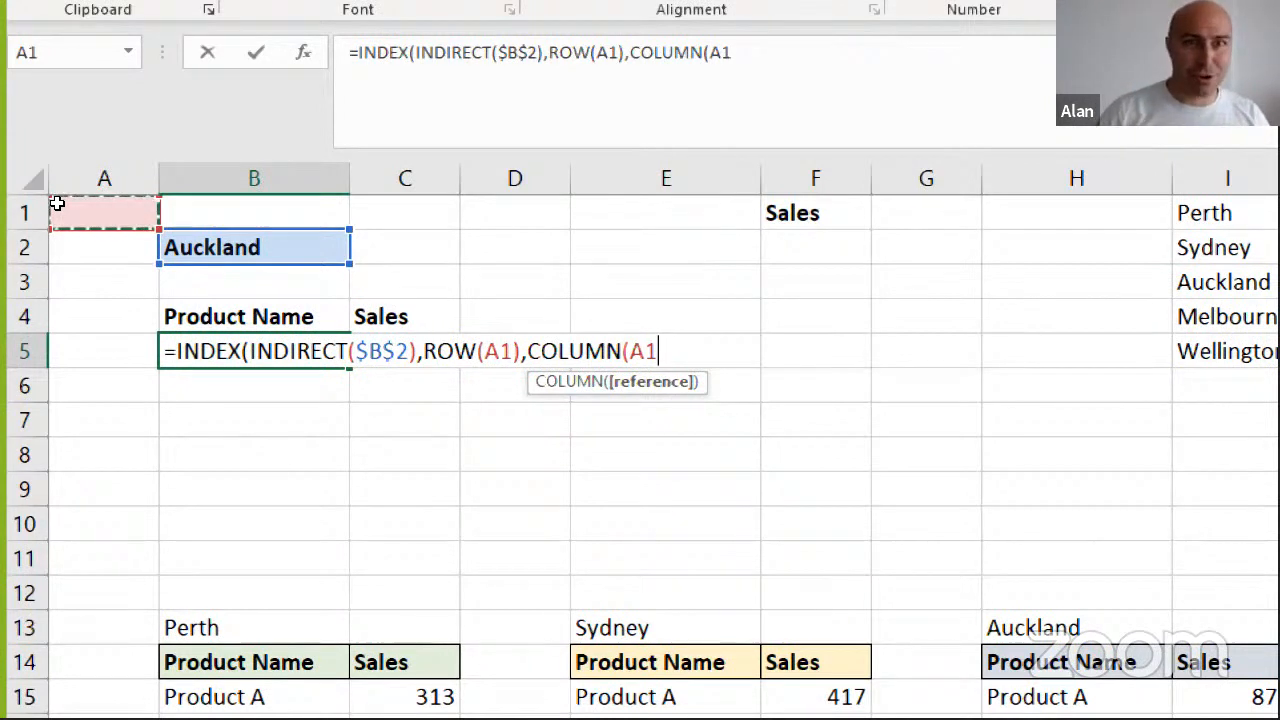
type(")")
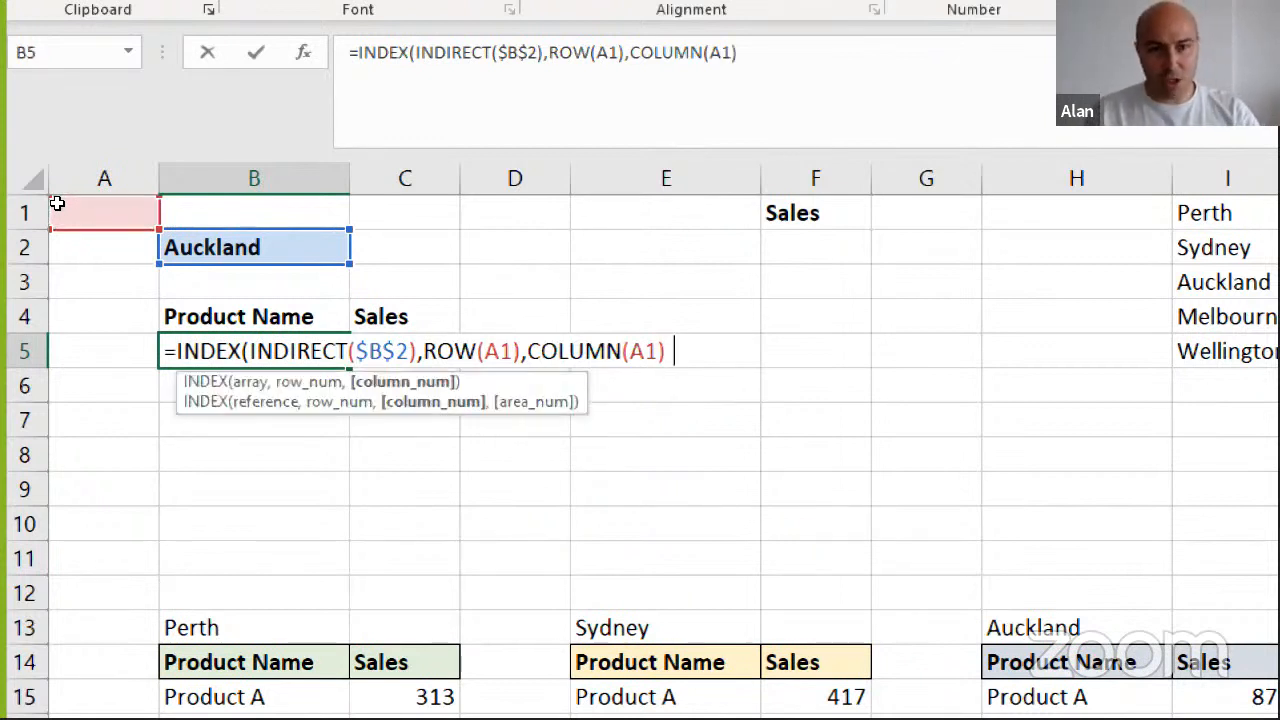
key("BackSpace")
type(")")
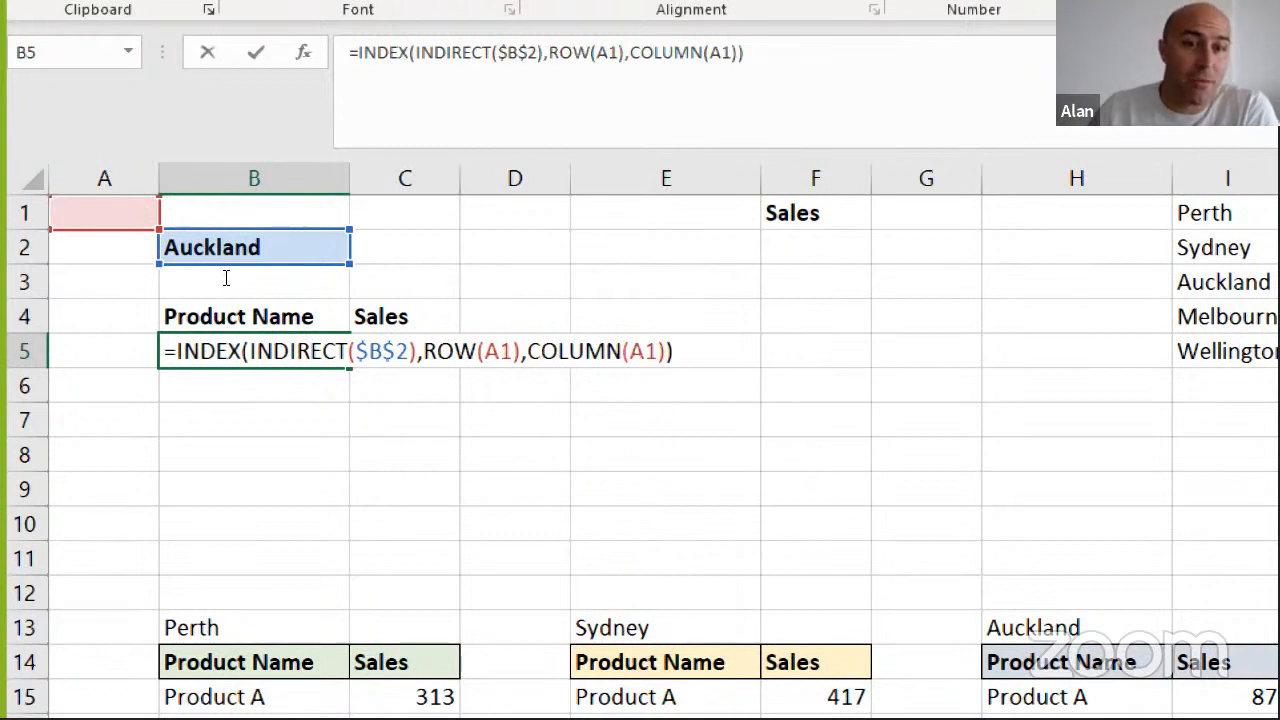
Review the ROW, COLUMN and $B$2 references in the formula and enter it in B5
left_click_drag(424, 351, 658, 351)
left_click(388, 351)
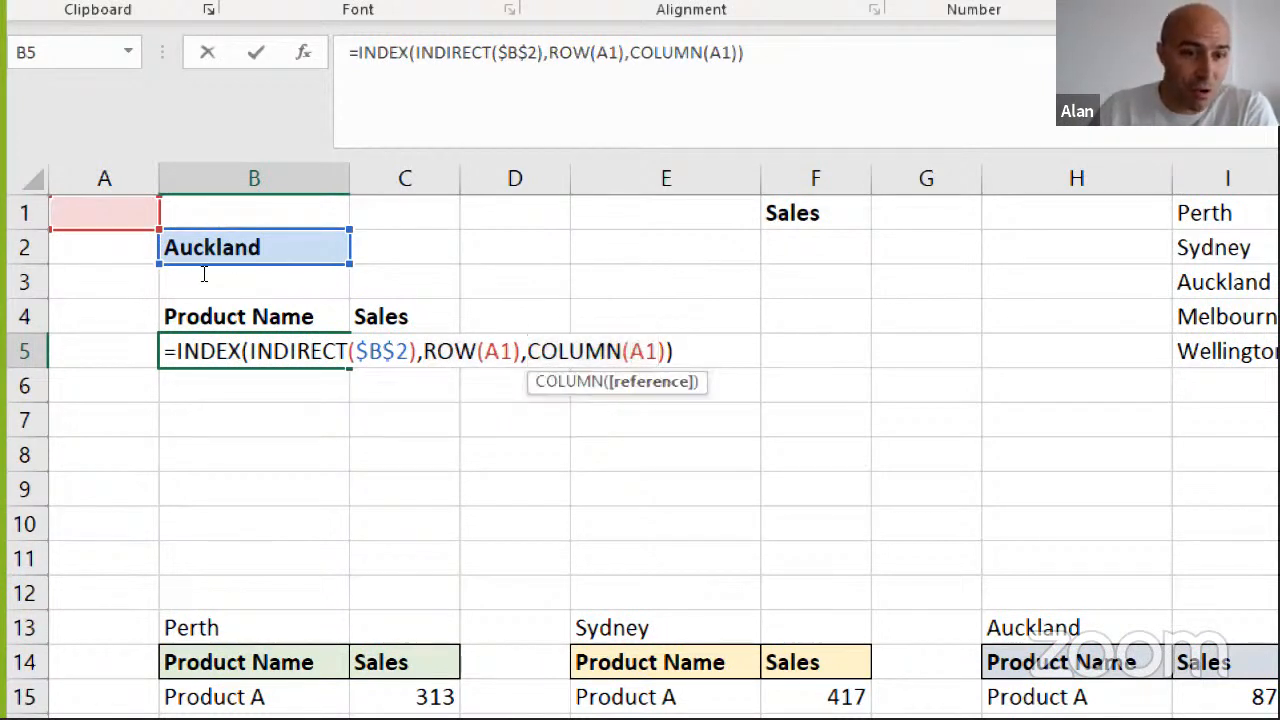
left_click_drag(354, 351, 410, 351)
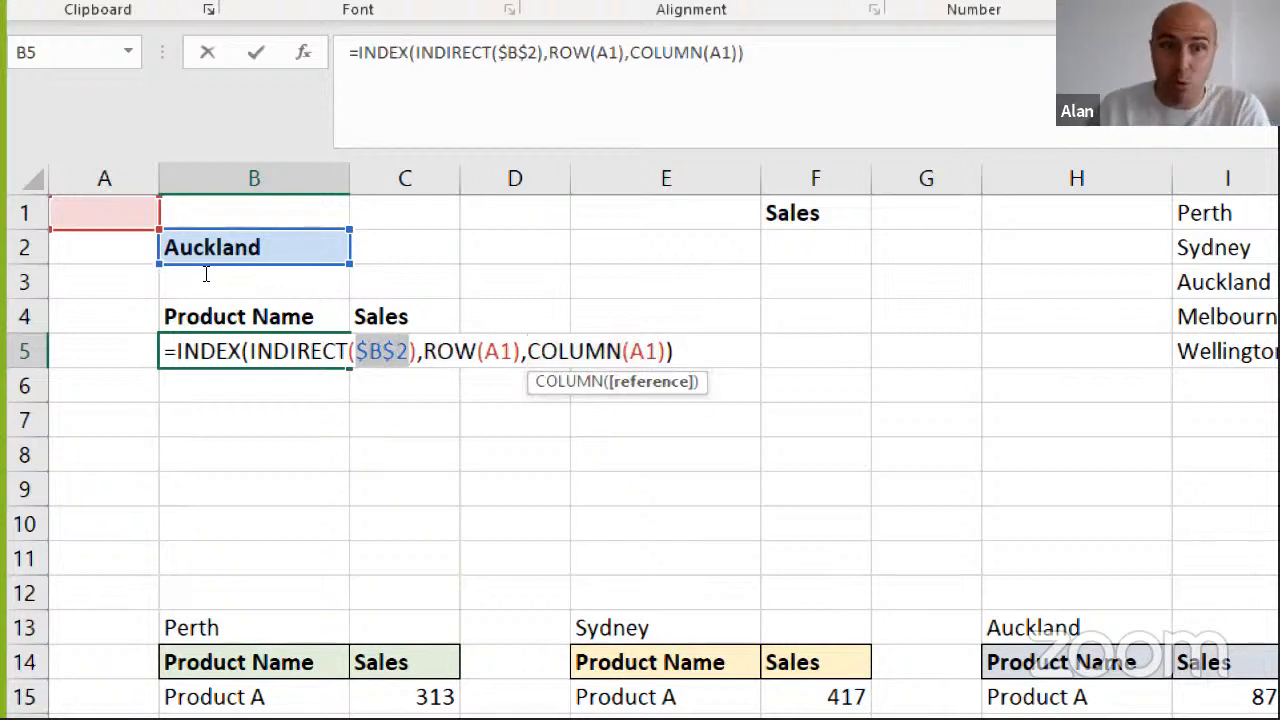
key("Return")
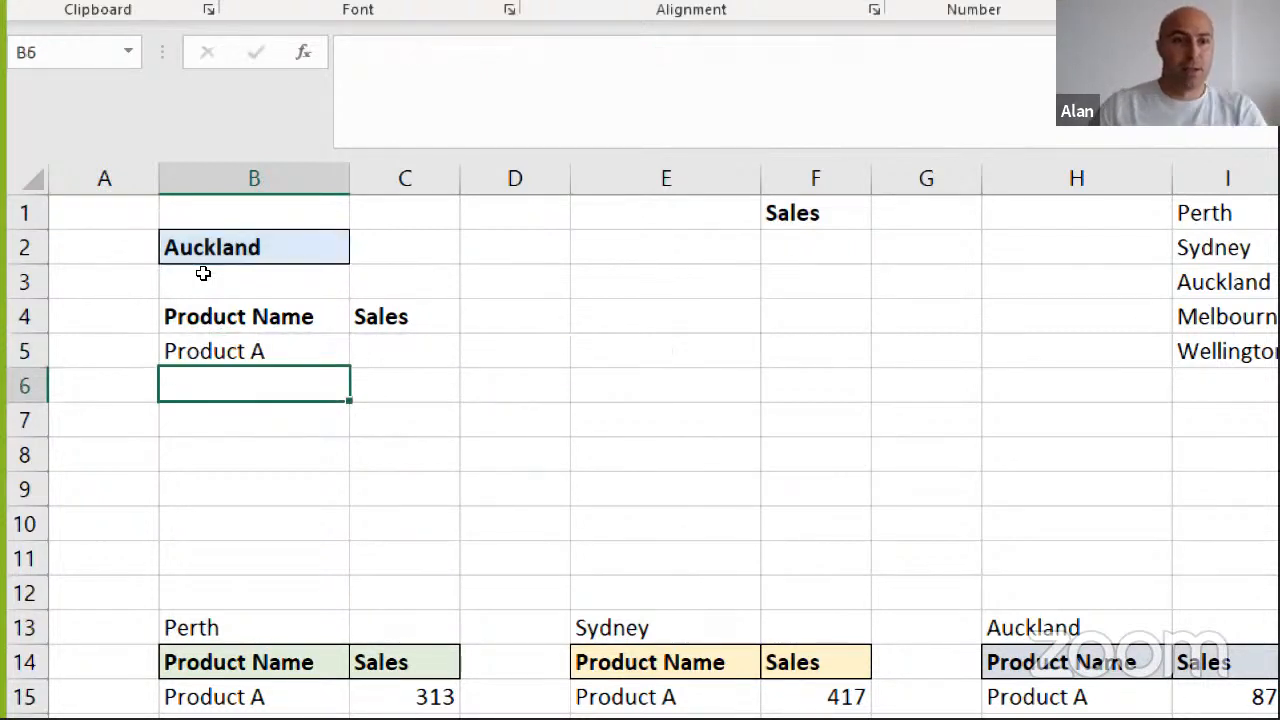
Fill the B5 formula down to B9 and across into the Sales column through C9
key("Up")
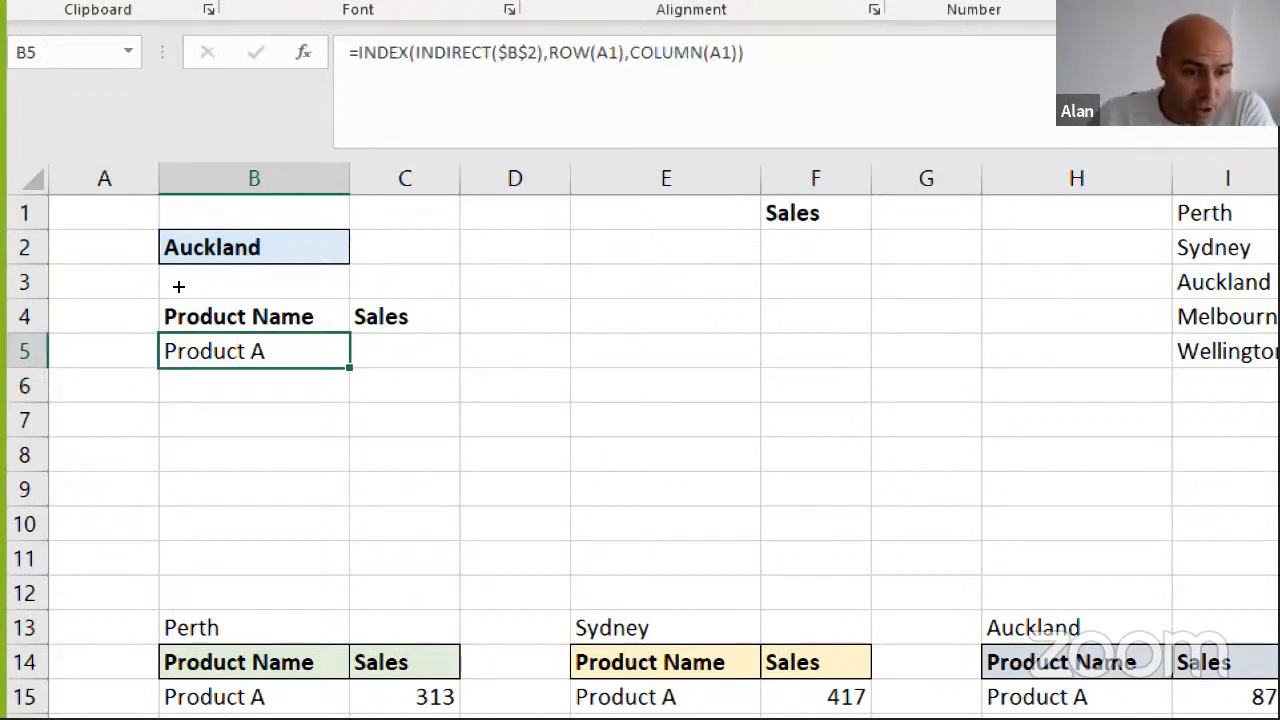
key("shift+Down")
key("shift+Down")
key("shift+Down")
key("shift+Down")
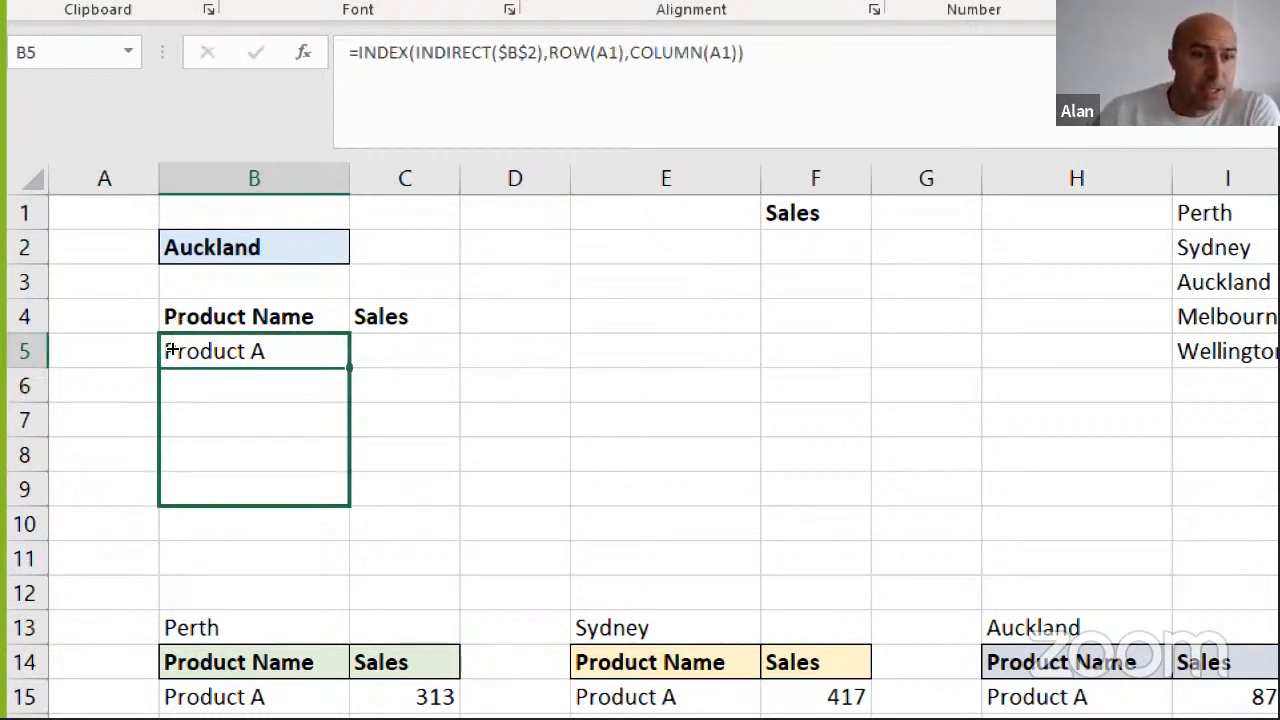
key("ctrl+d")
key("shift+Right")
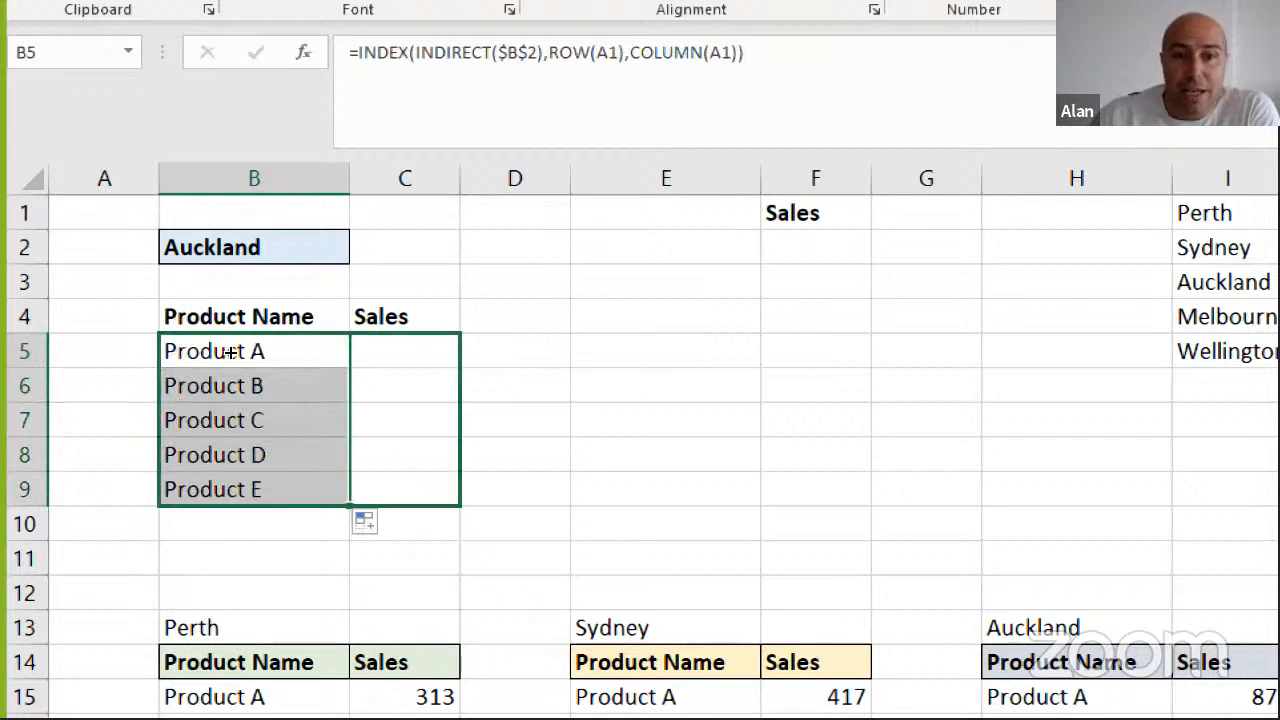
key("ctrl+r")
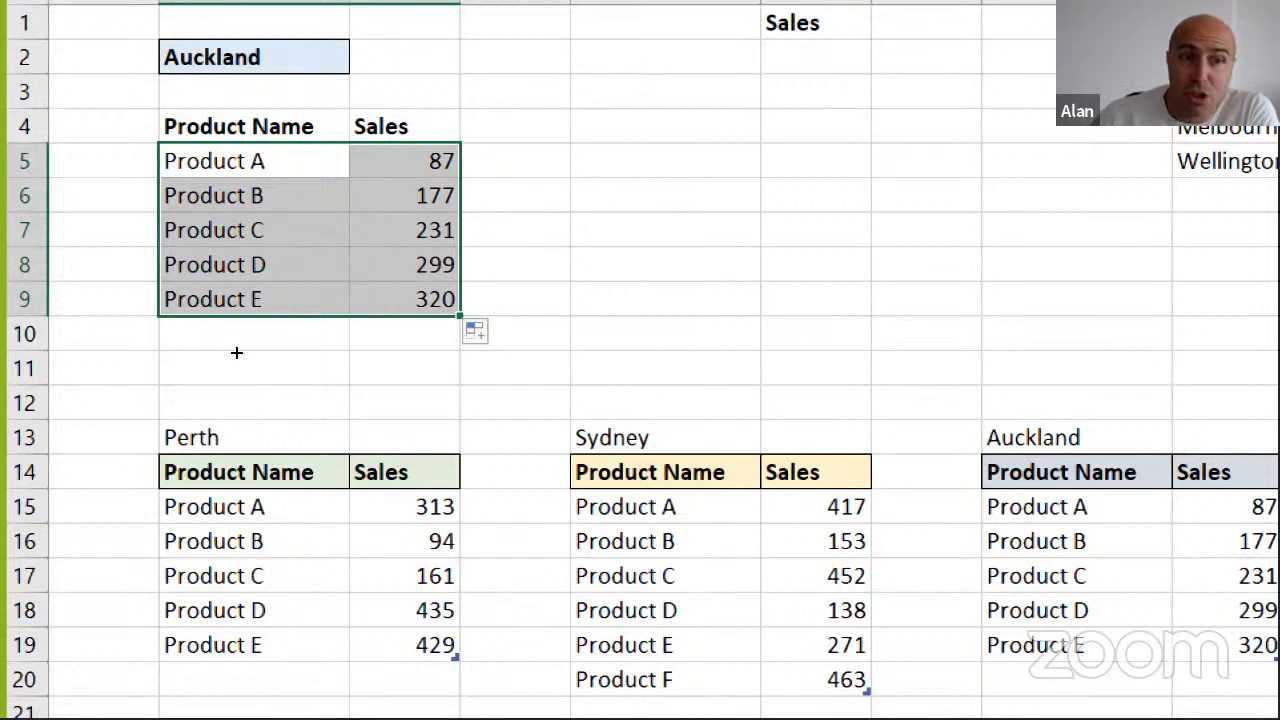
Extend the formulas in B5:C9 down to row 11 and select the Auckland source table for comparison
left_click_drag(236, 352, 233, 385)
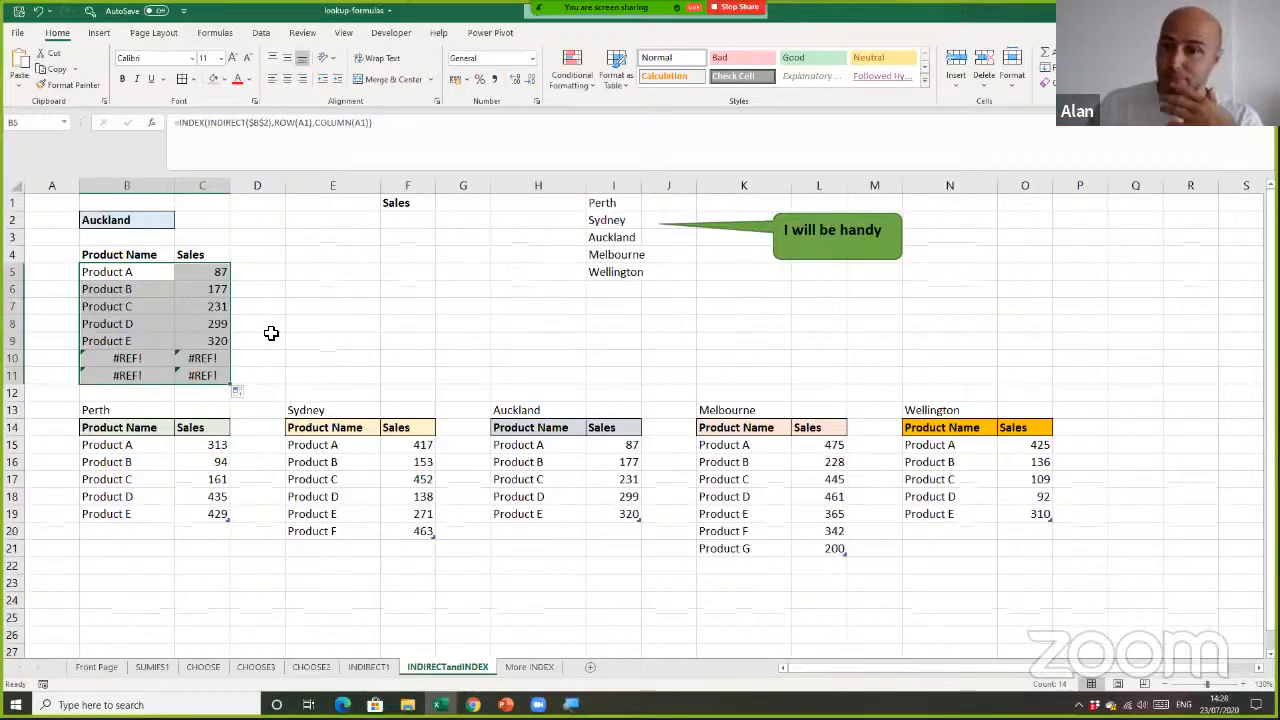
left_click_drag(533, 432, 603, 512)
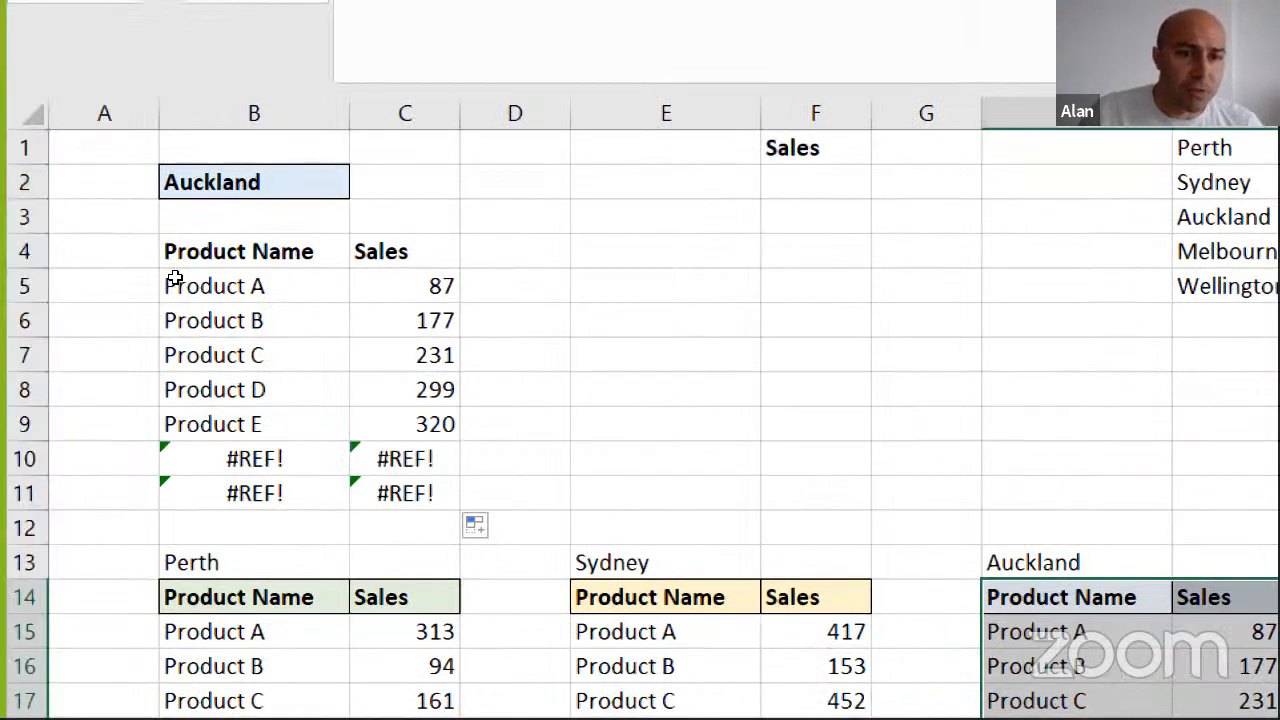
Wrap the INDEX formula in B5 in IFERROR with an empty string ("") as the error value
left_click(207, 308)
left_click(207, 281)
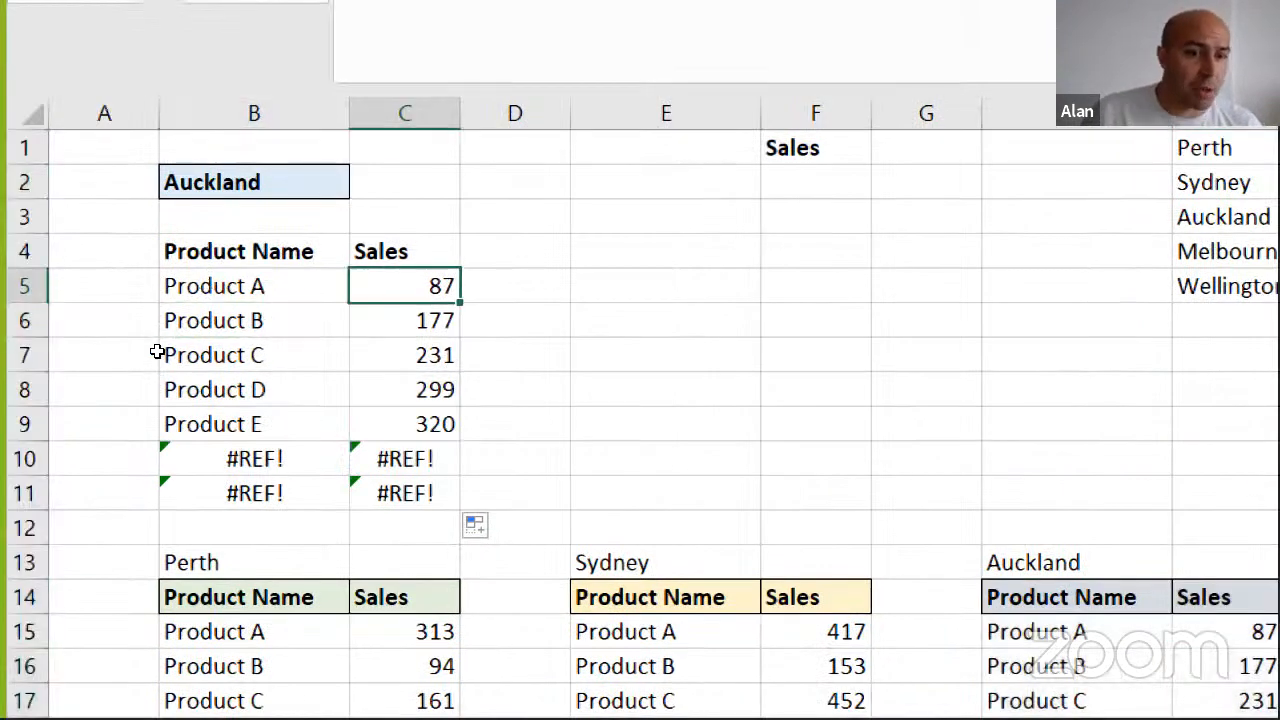
double_click(163, 280)
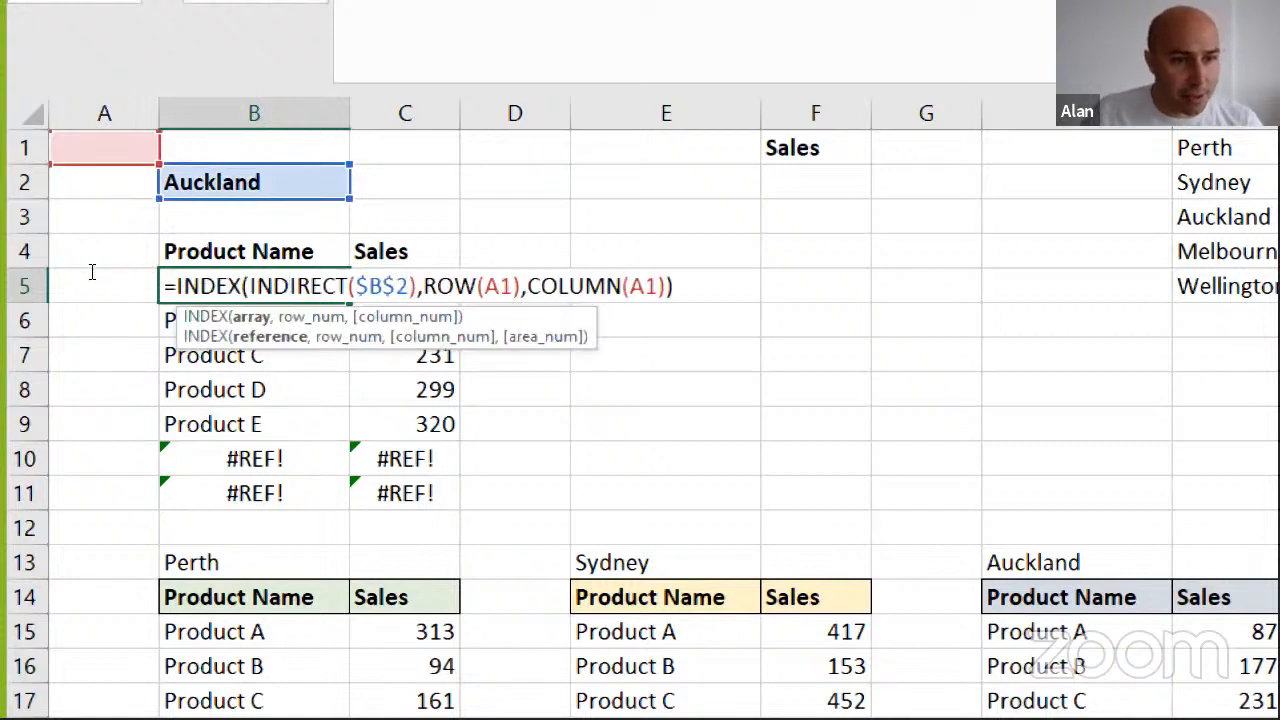
left_click(100, 276)
type("ife")
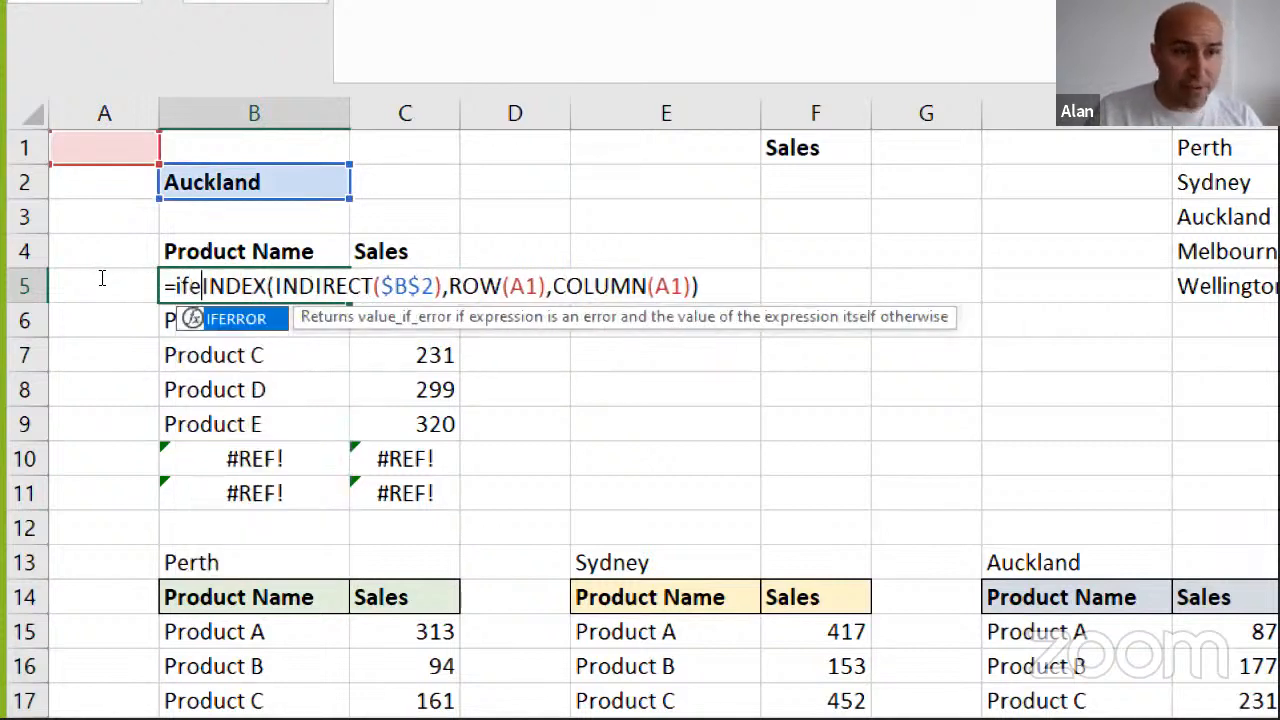
key("Tab")
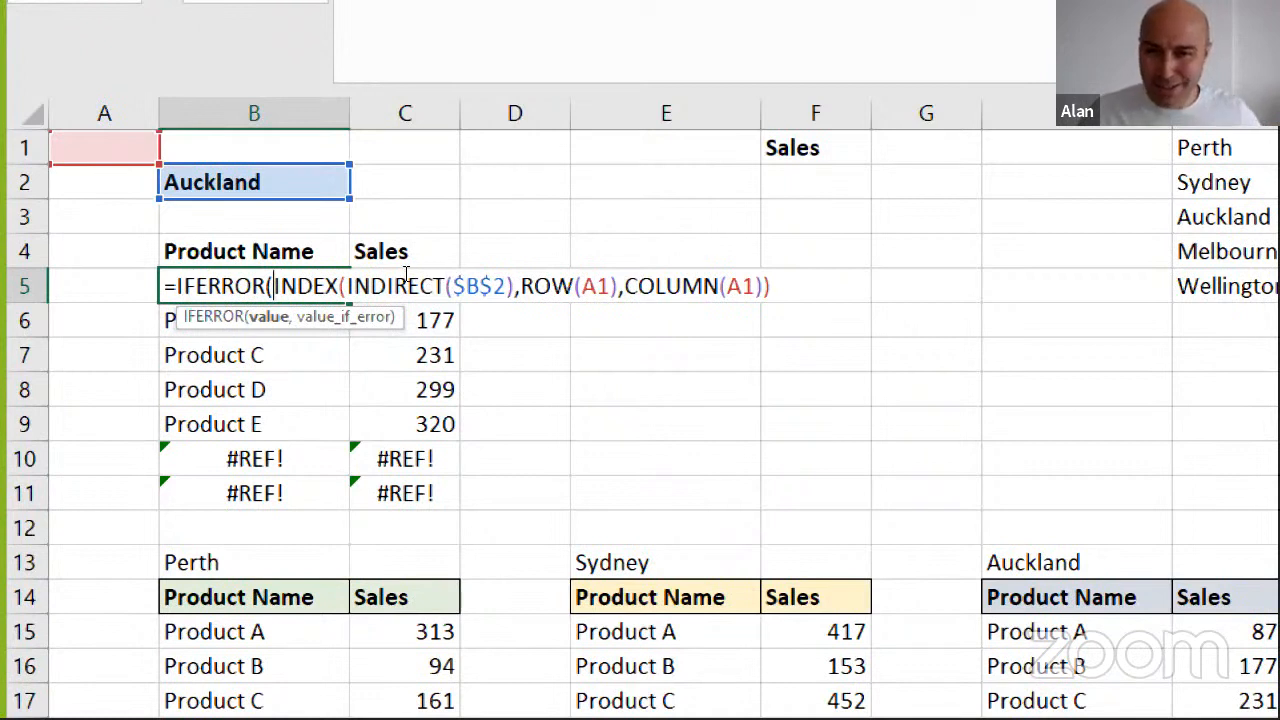
key("End")
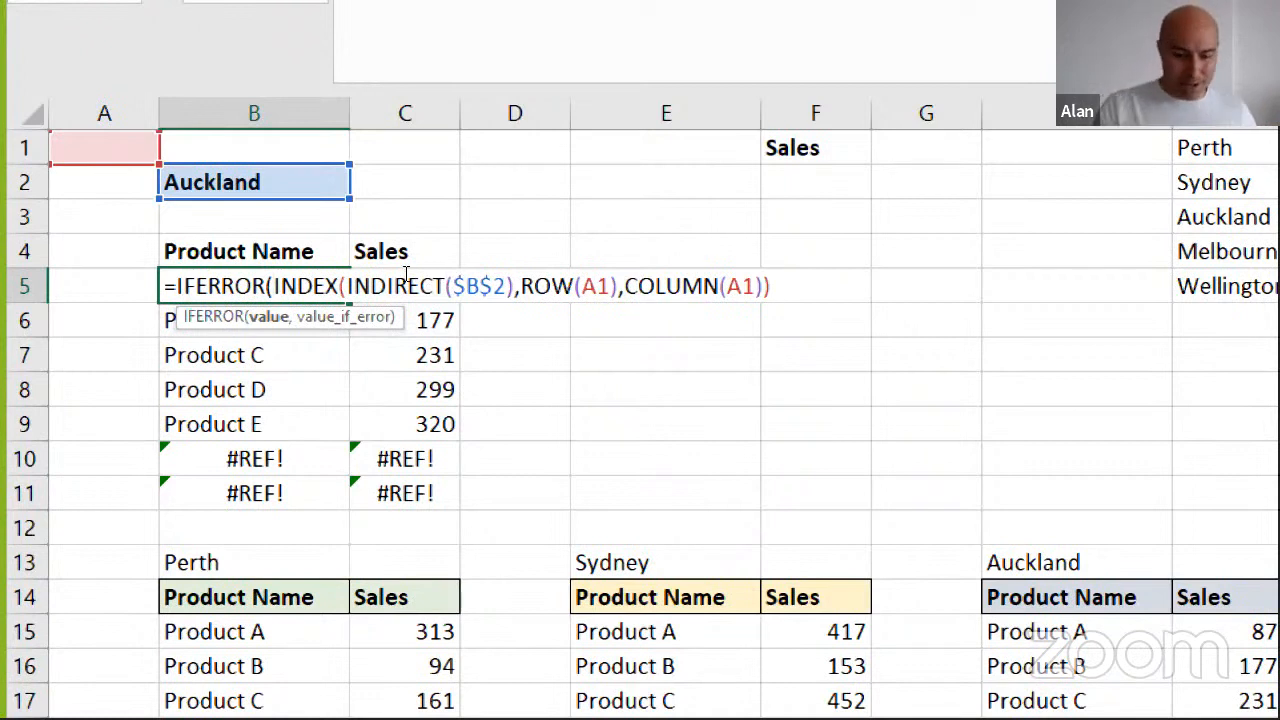
type(",")
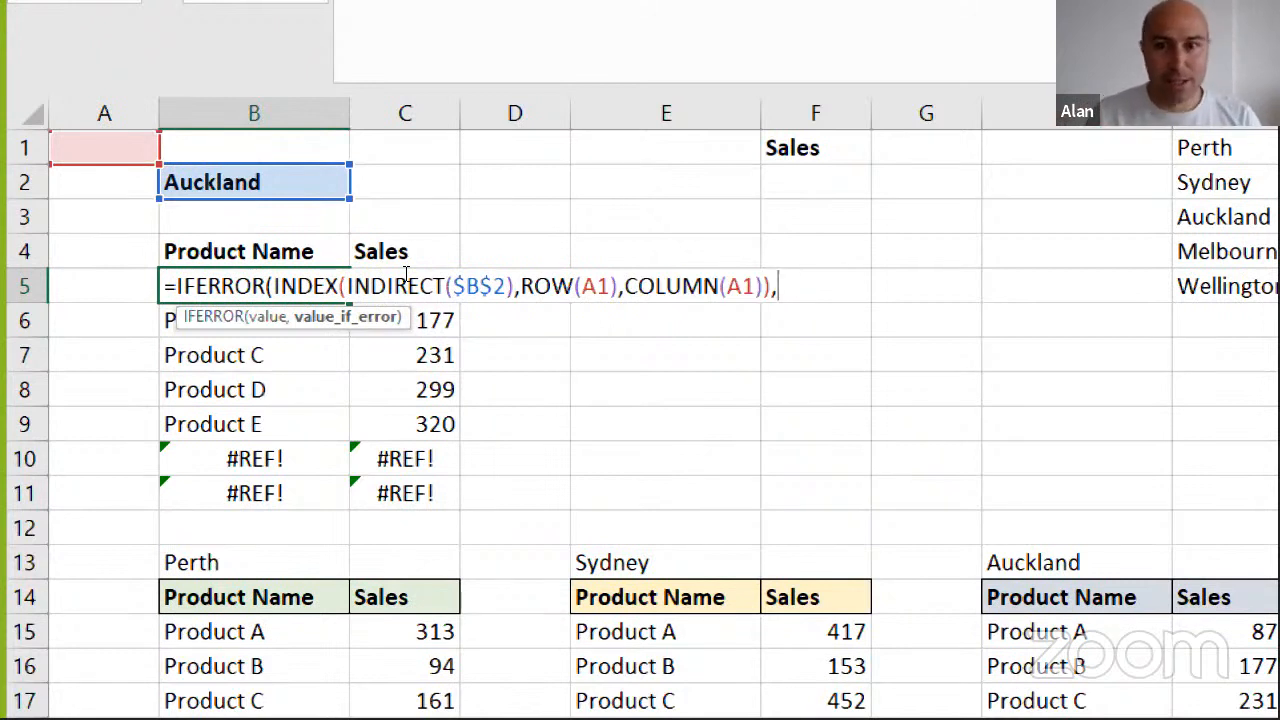
type("\"\"")
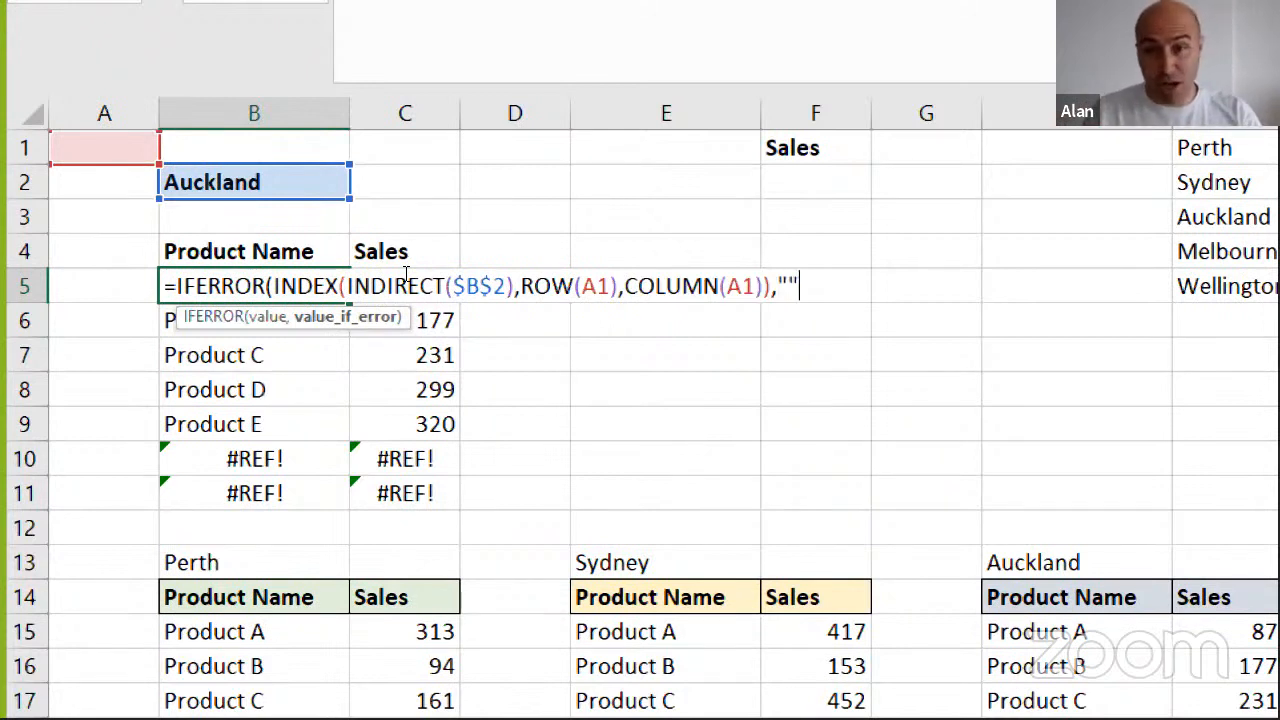
type(")")
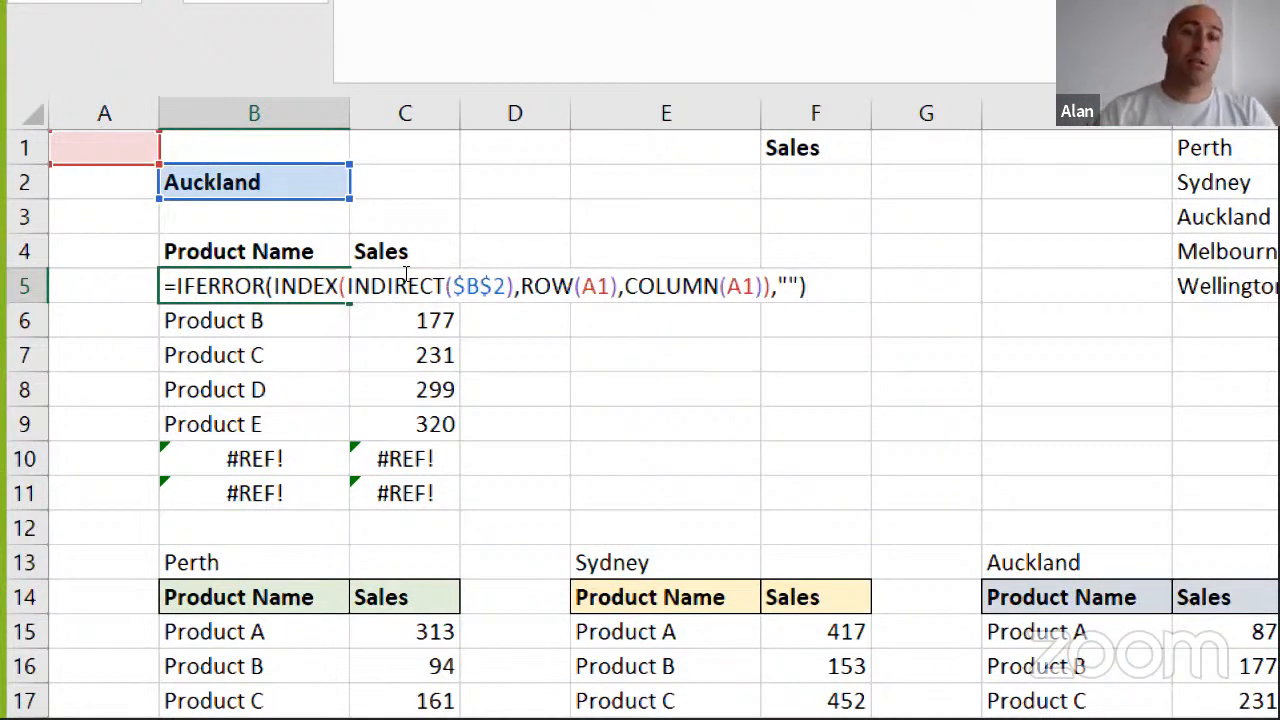
key("Return")
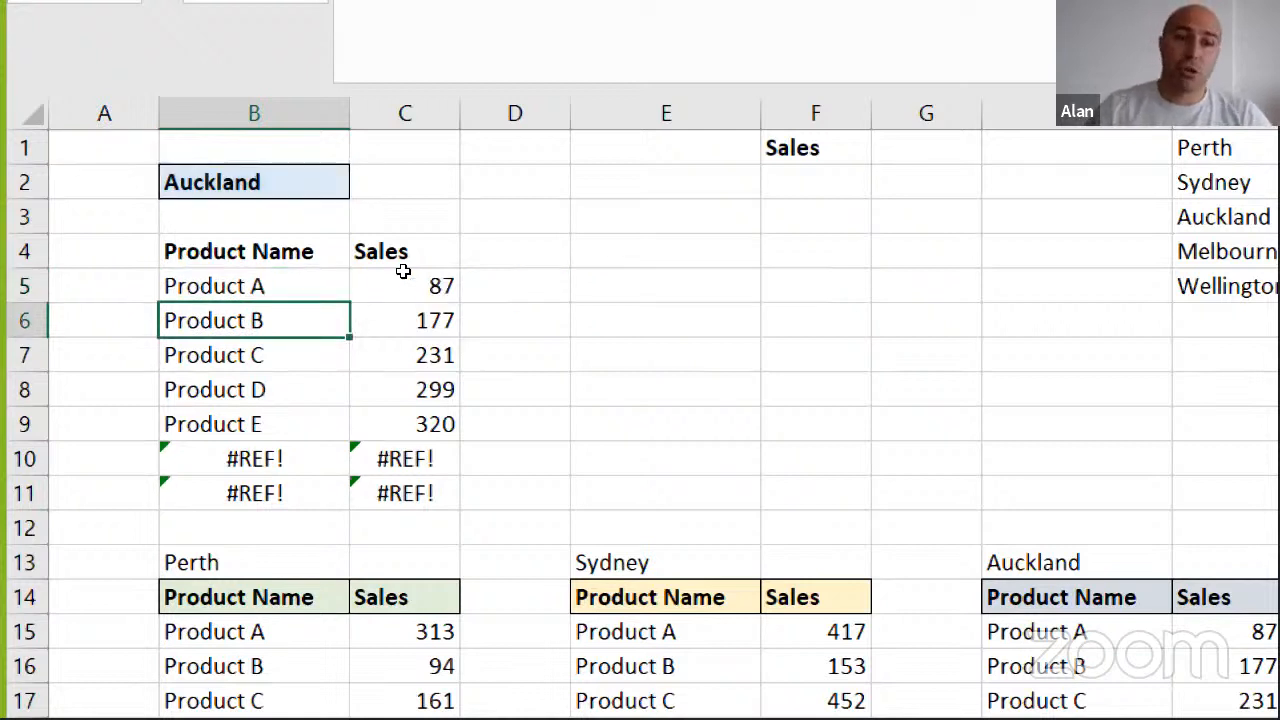
Copy the IFERROR formula from B5 across to C5 and down through row 11
left_click(173, 285)
key("shift+Right")
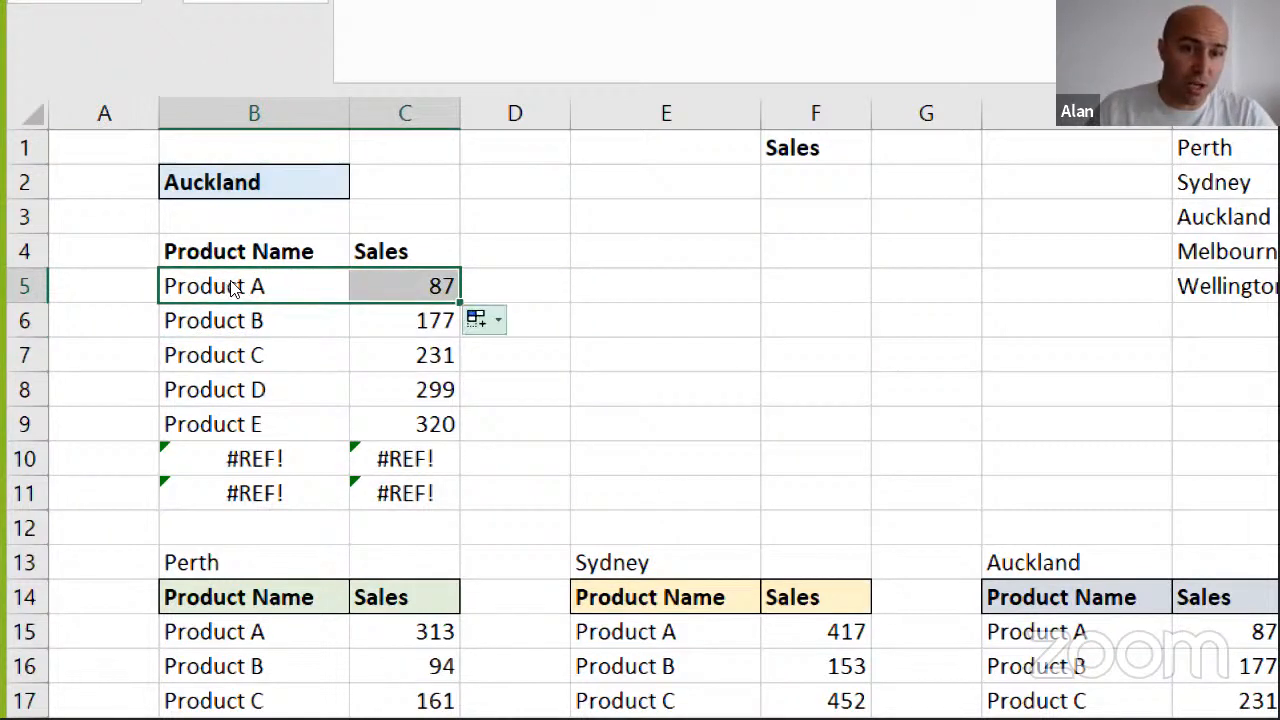
left_click_drag(460, 302, 461, 503)
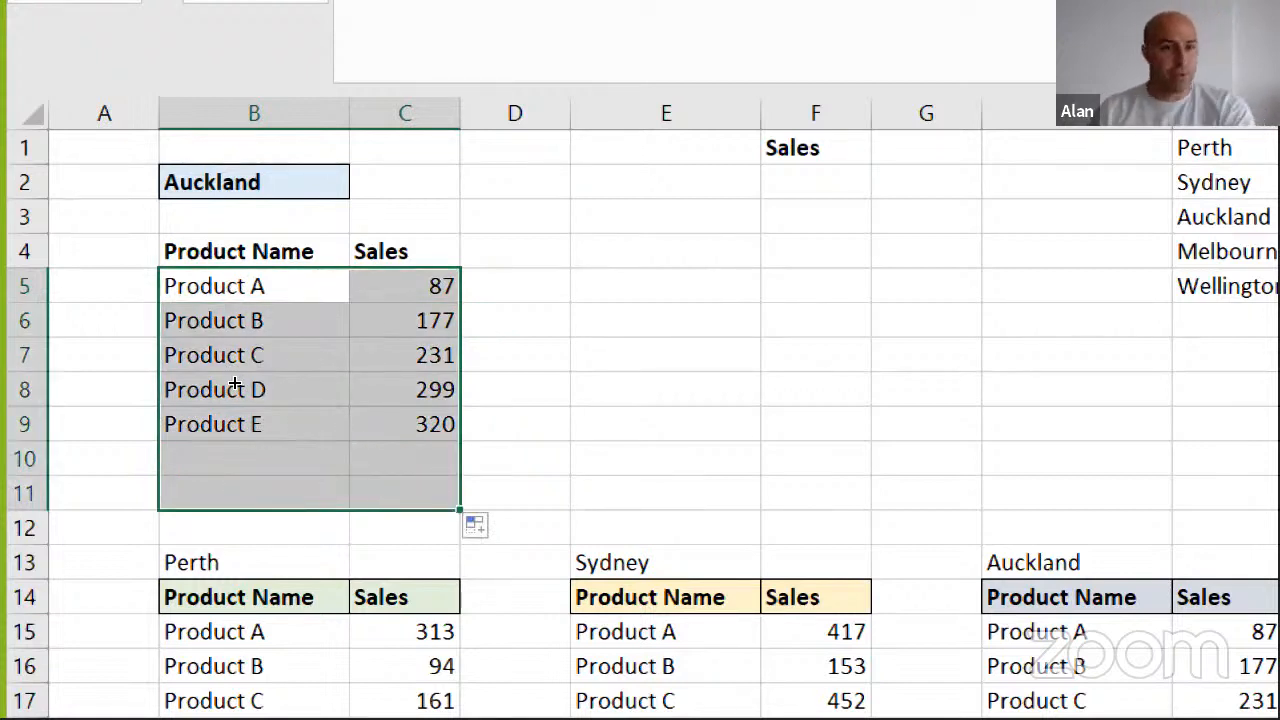
left_click(153, 272)
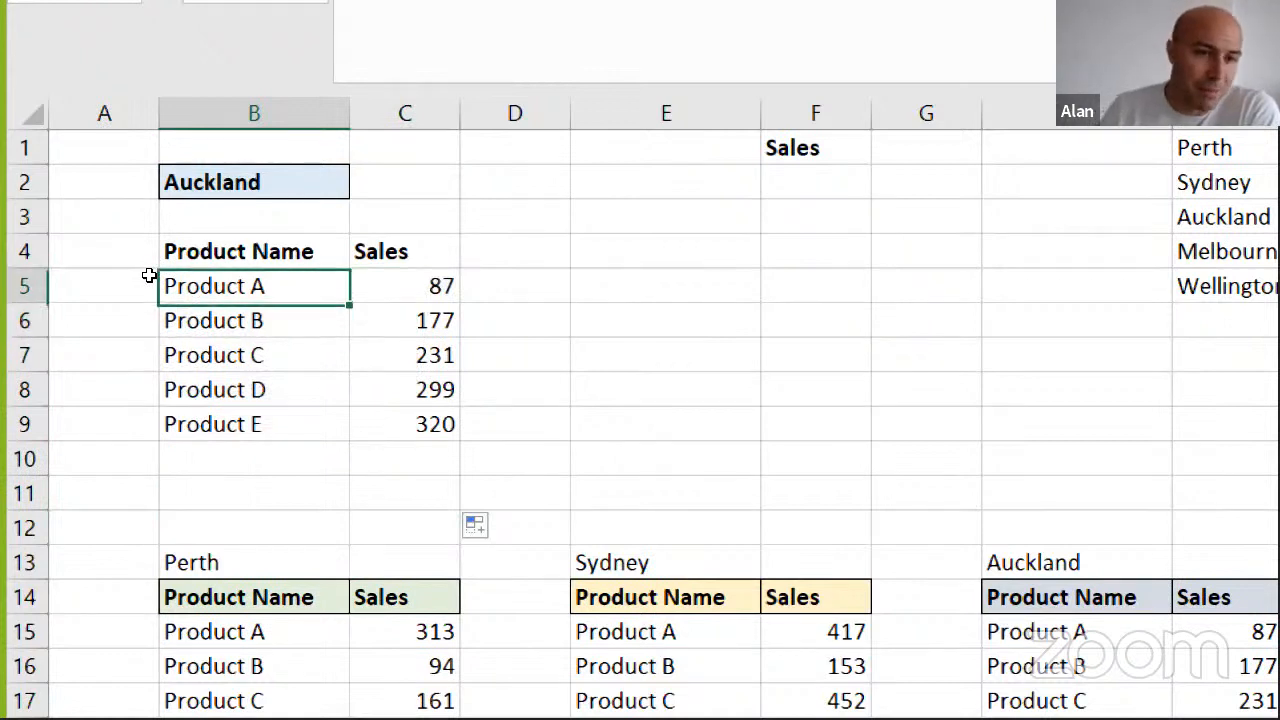
key("Down")
key("Up")
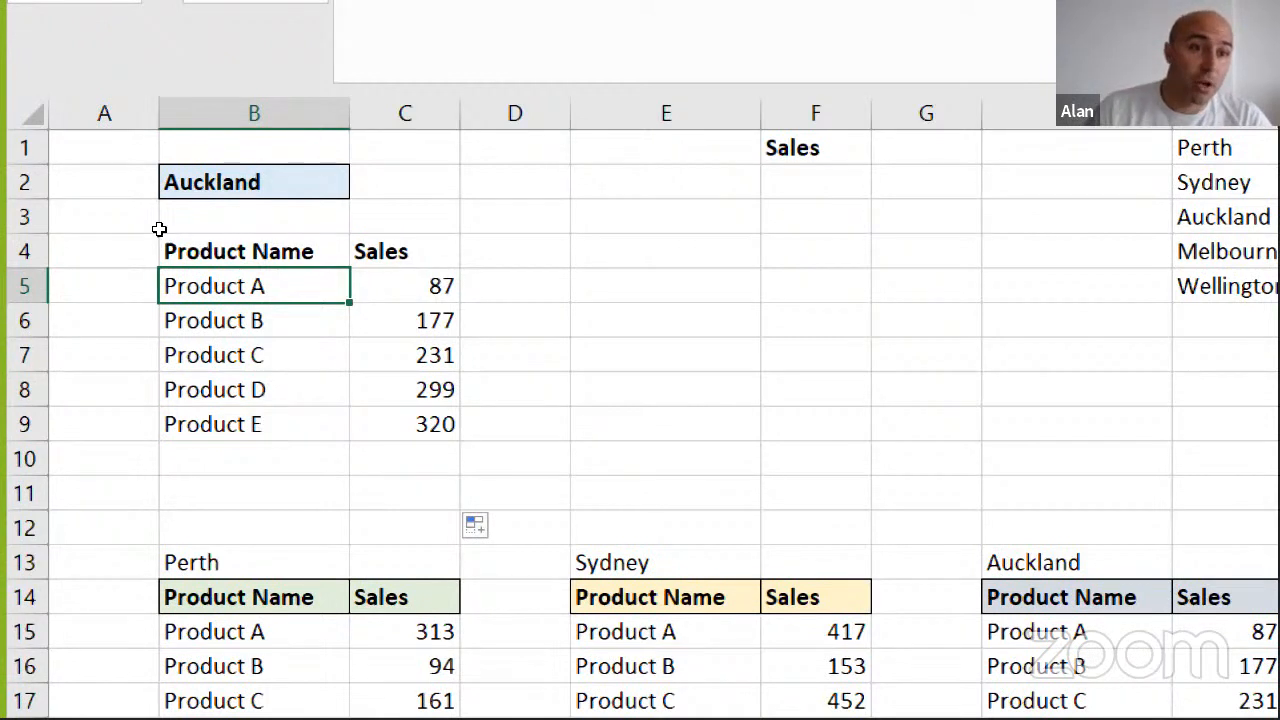
Test the product table by switching the city in B2 to Melbourne, Perth and finally Sydney
key("Up")
key("Up")
key("Up")
key("alt+Down")
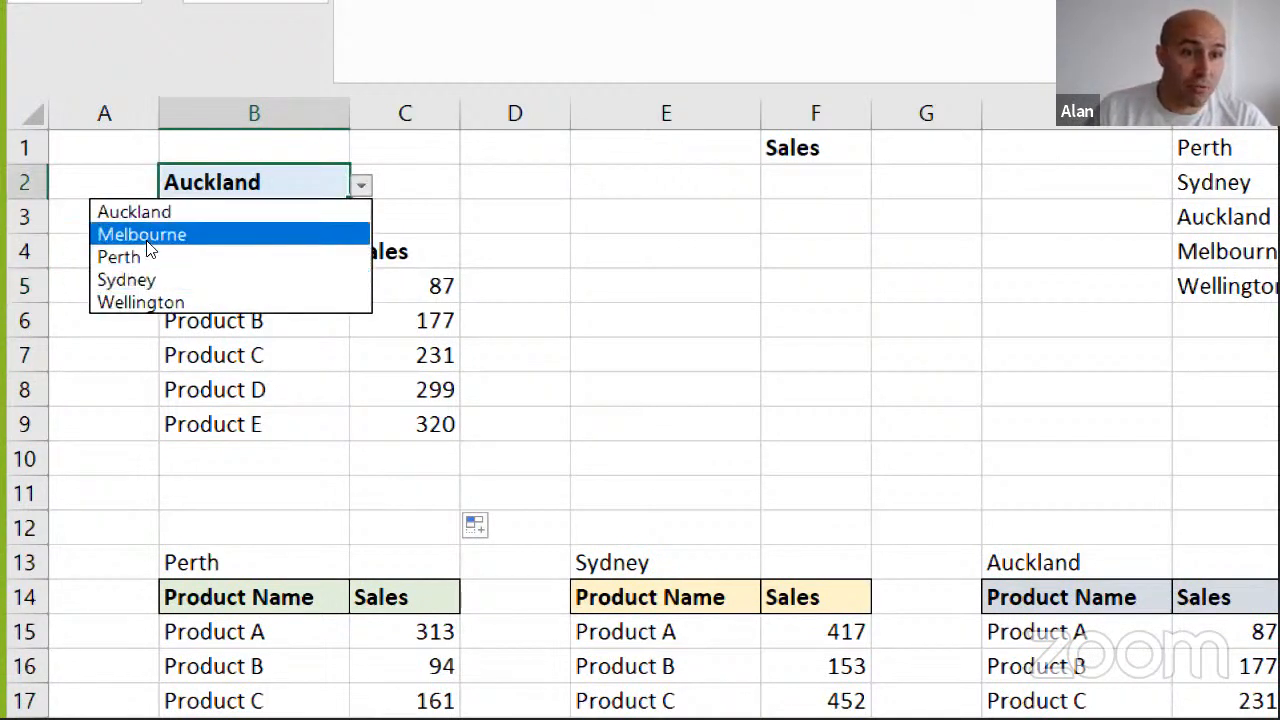
left_click(170, 235)
key("alt+Down")
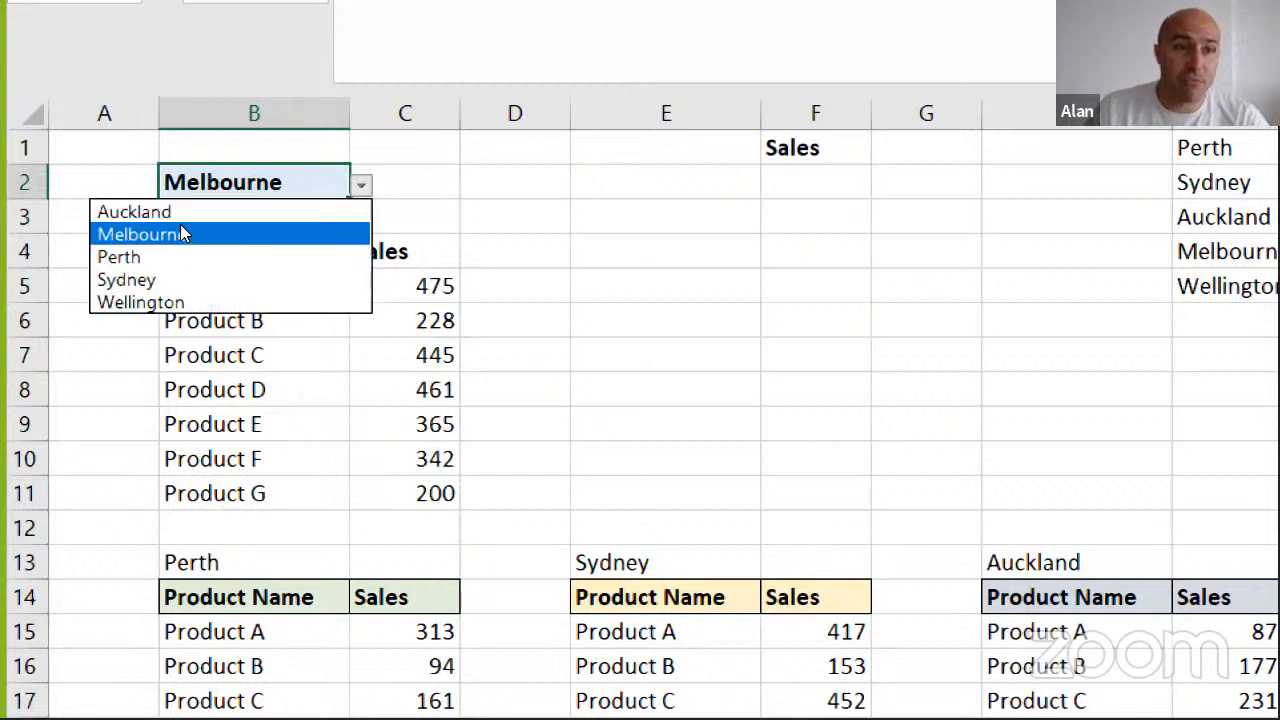
left_click(165, 257)
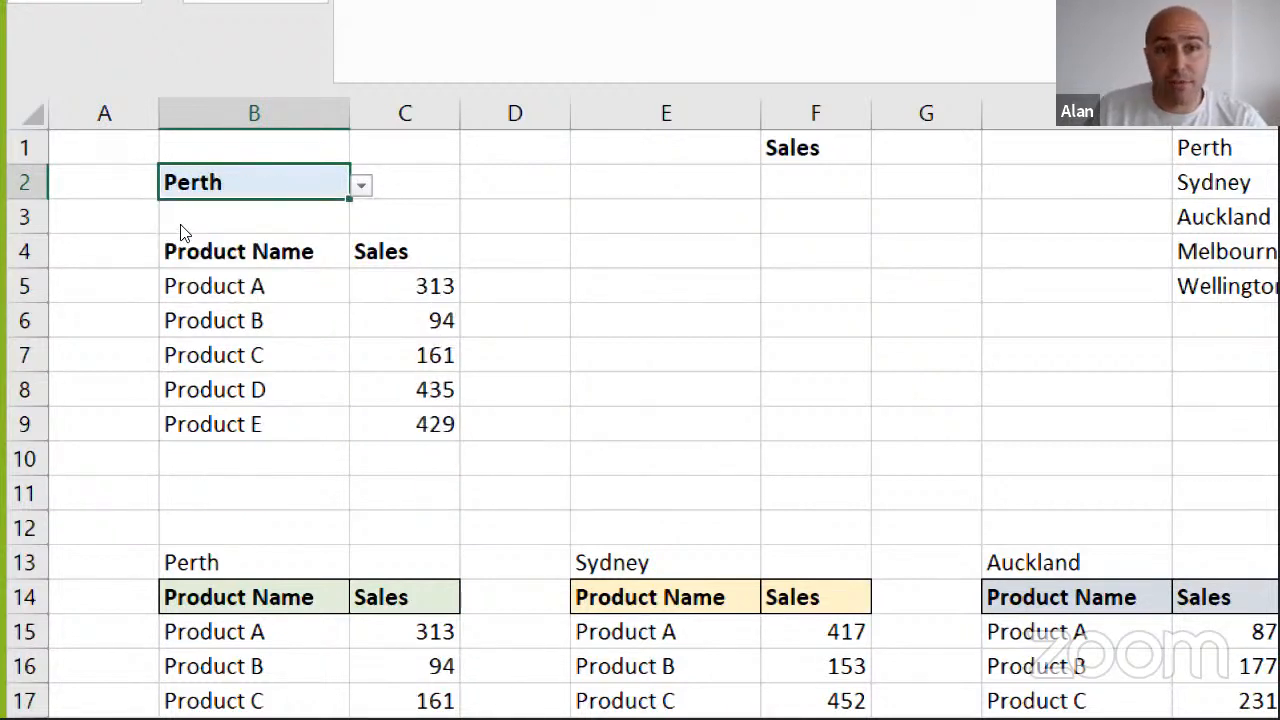
key("alt+Down")
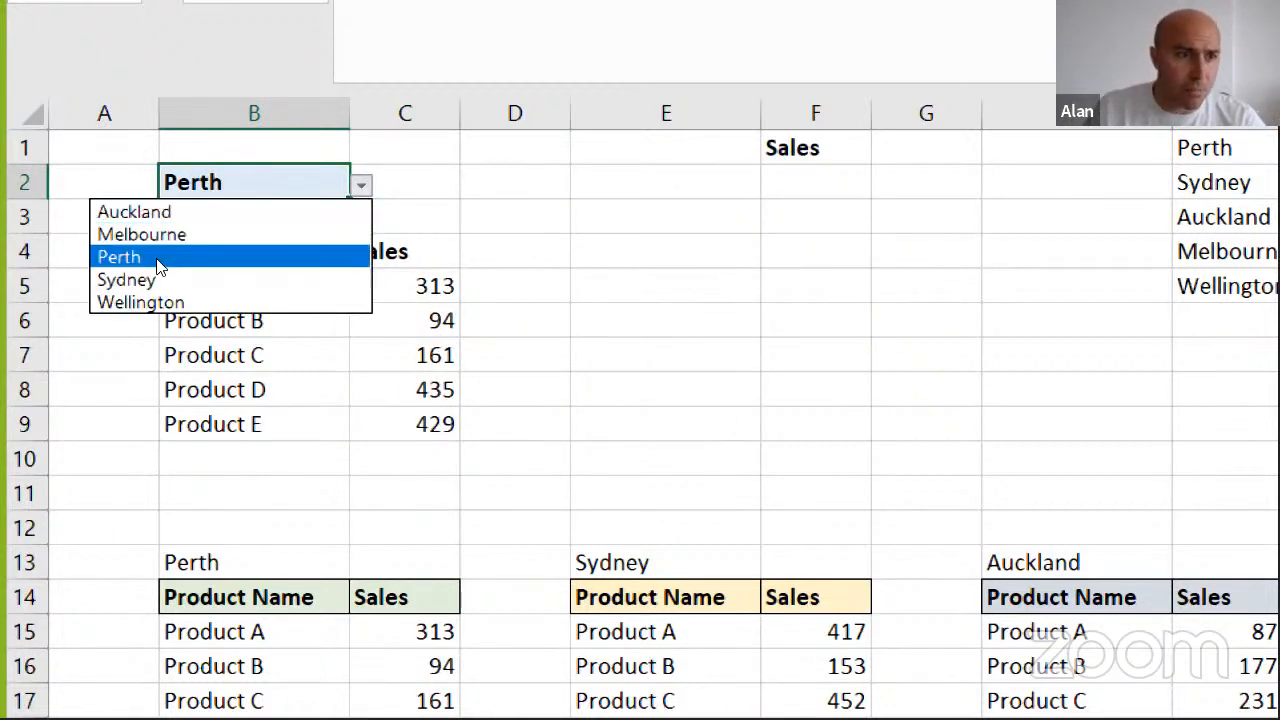
left_click(157, 274)
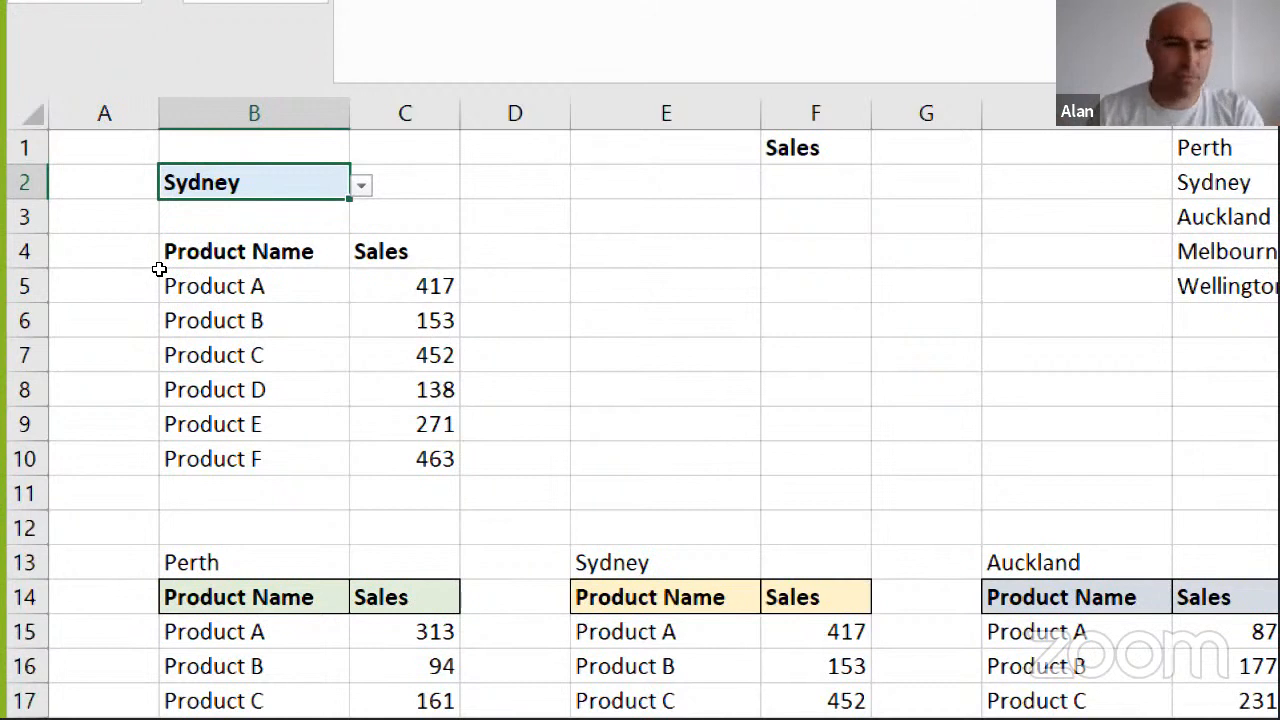
Review the complete IFERROR, INDEX and INDIRECT formula in B5 without changing it
left_click(161, 280)
key("Down")
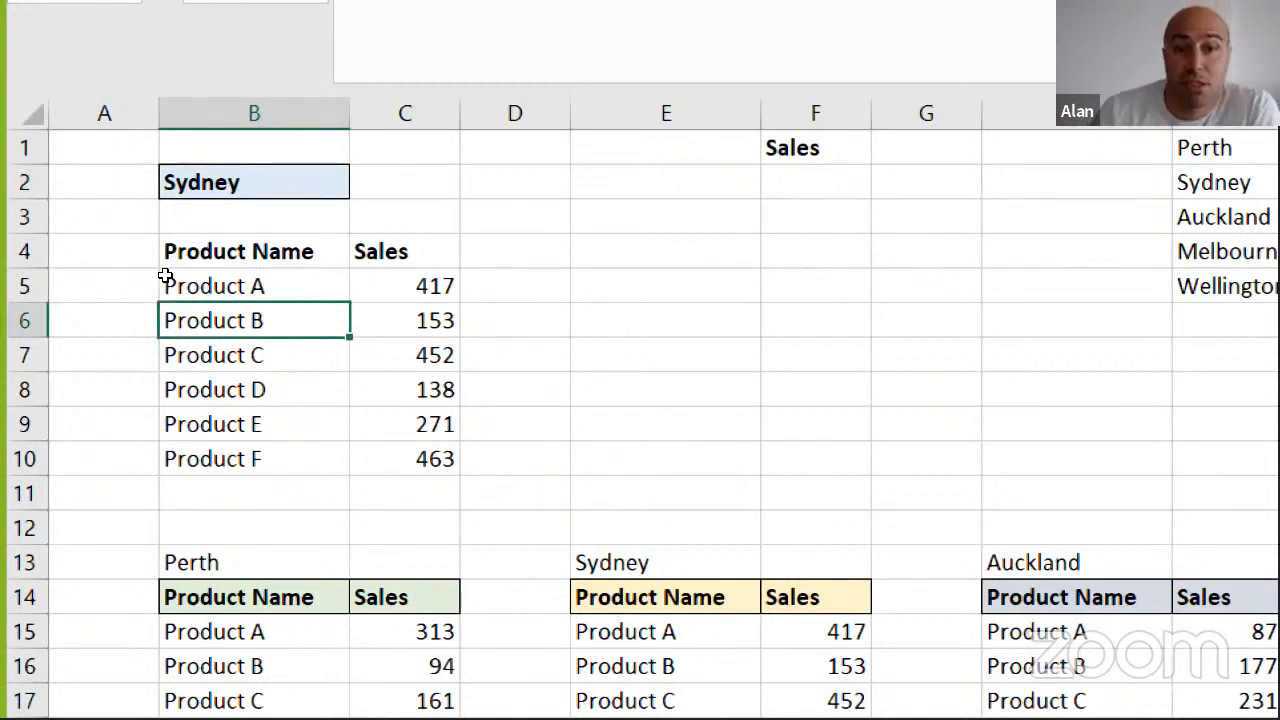
left_click(166, 280)
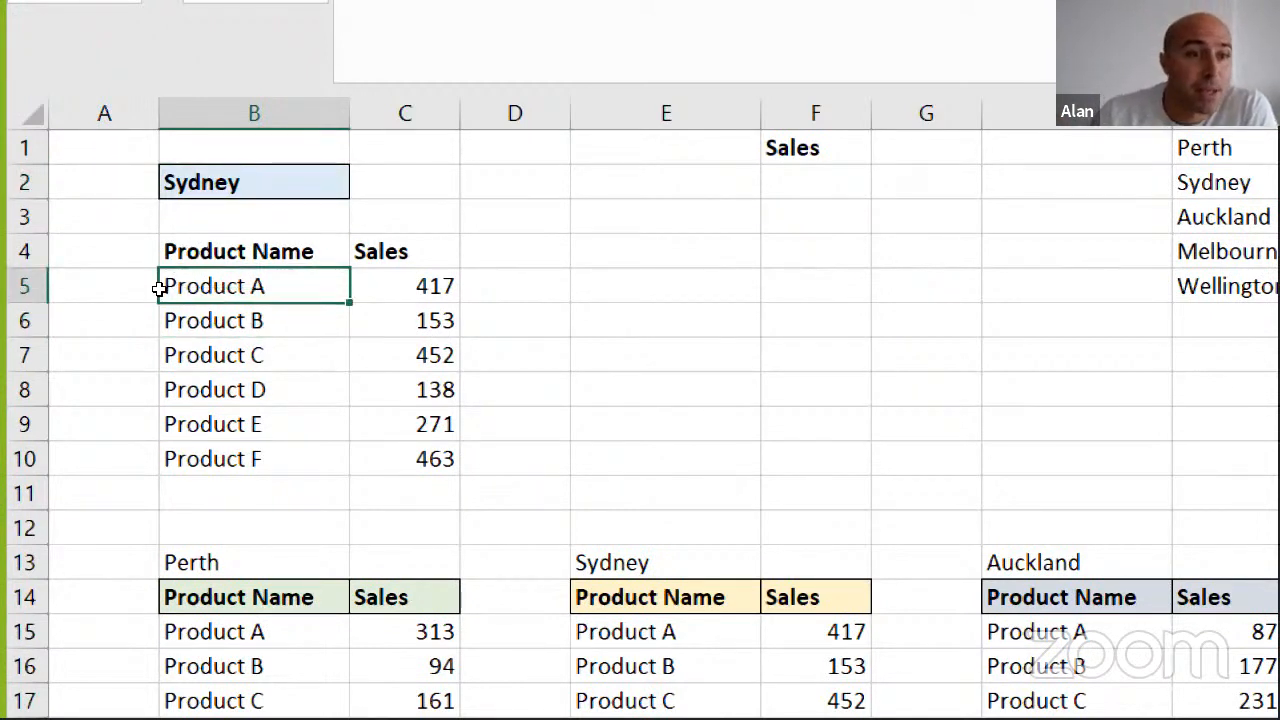
double_click(316, 280)
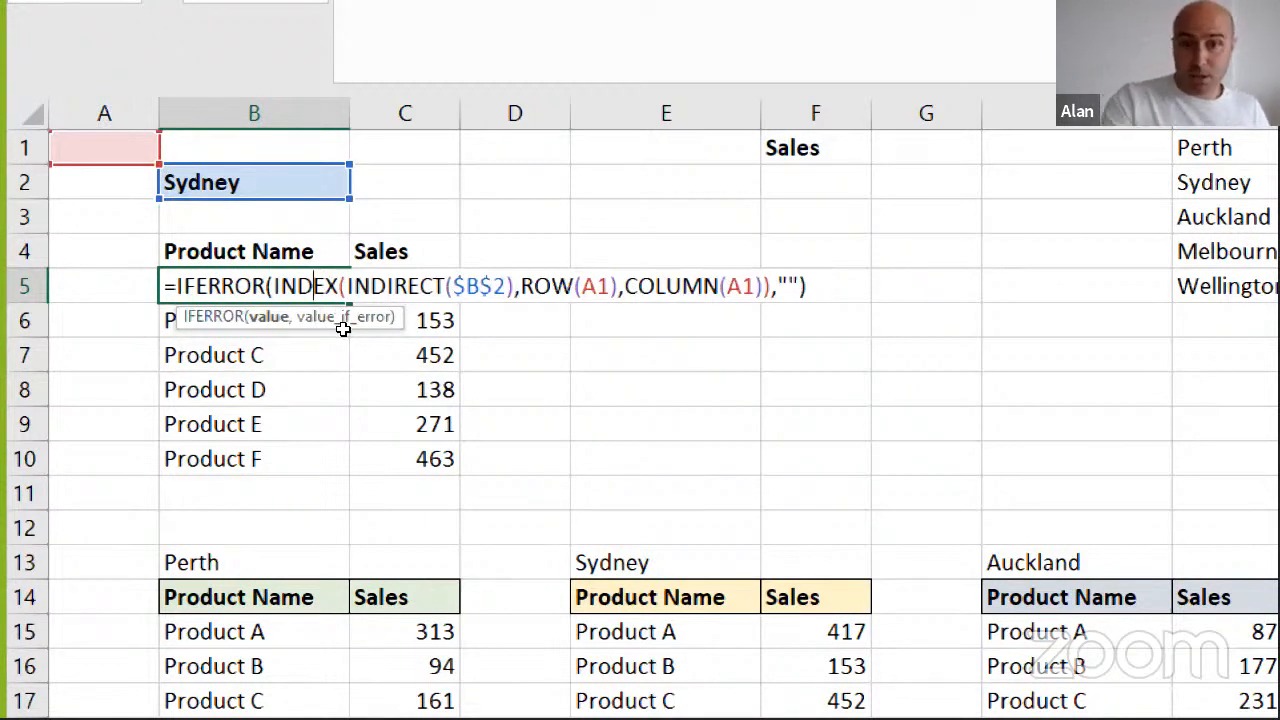
key("Return")
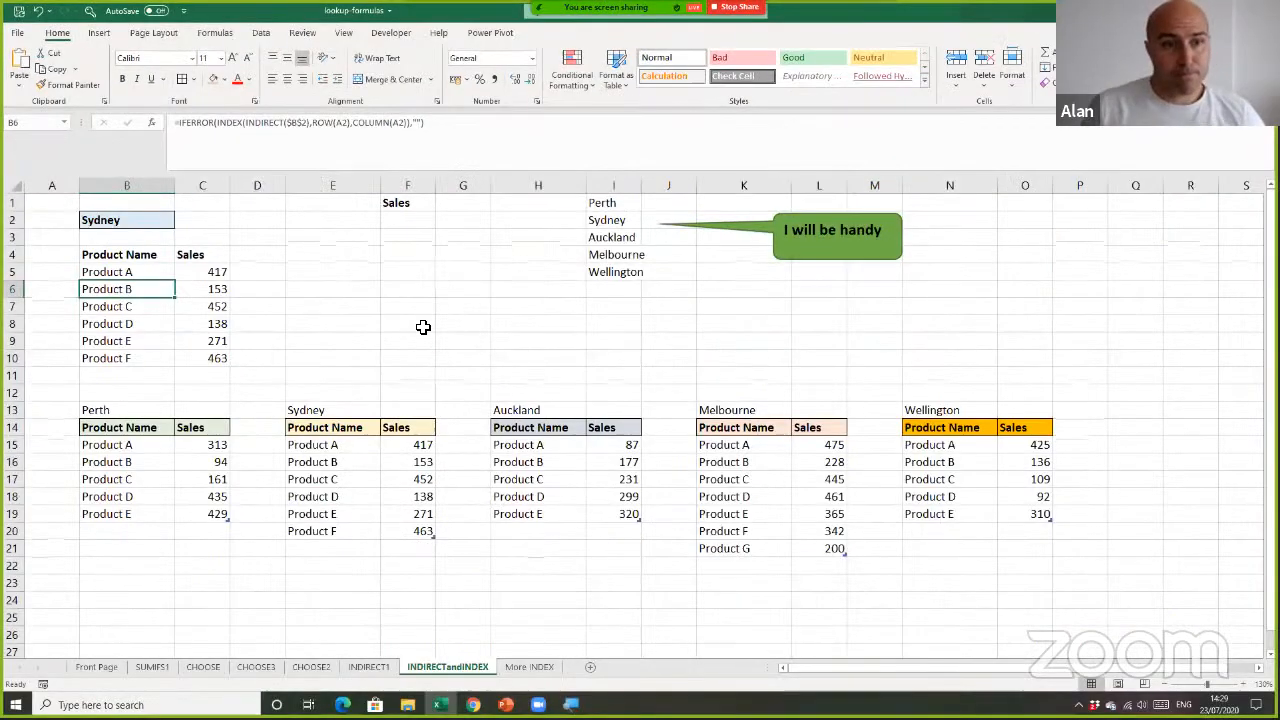
left_click(846, 396)
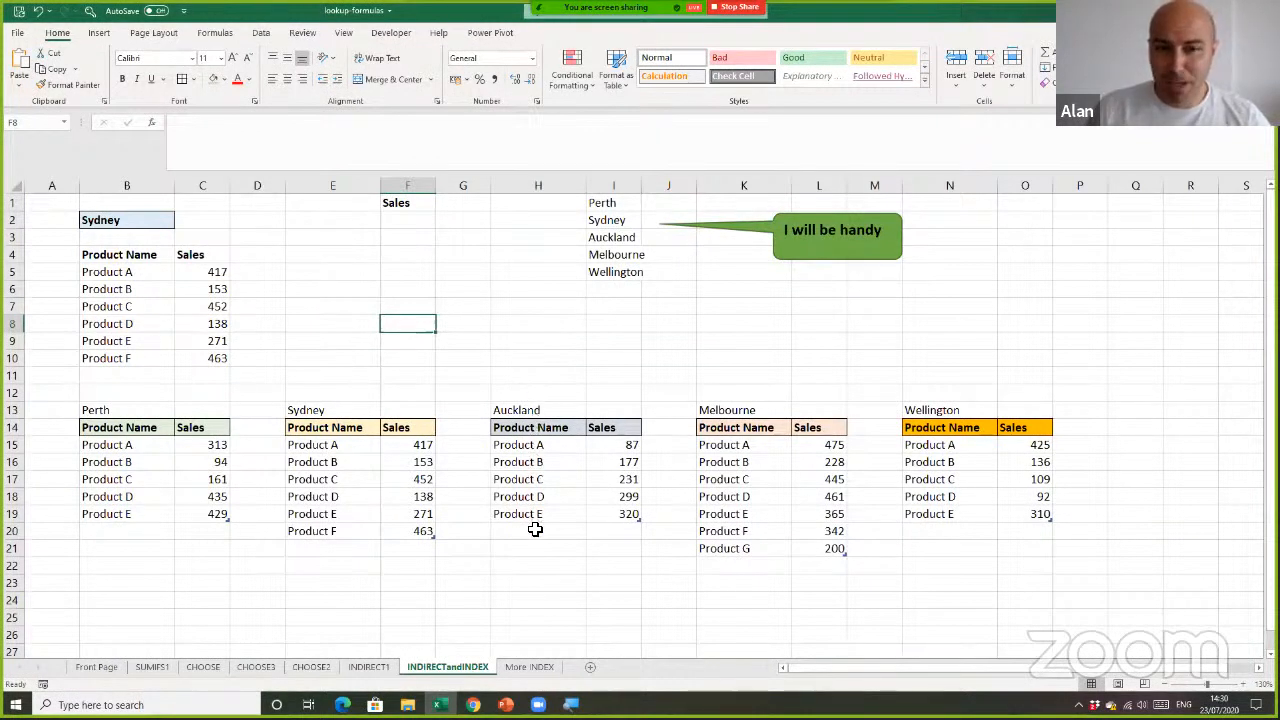
Open the More INDEX sheet and select the empty cells below the Product heading in column G
left_click(531, 676)
left_click(448, 377)
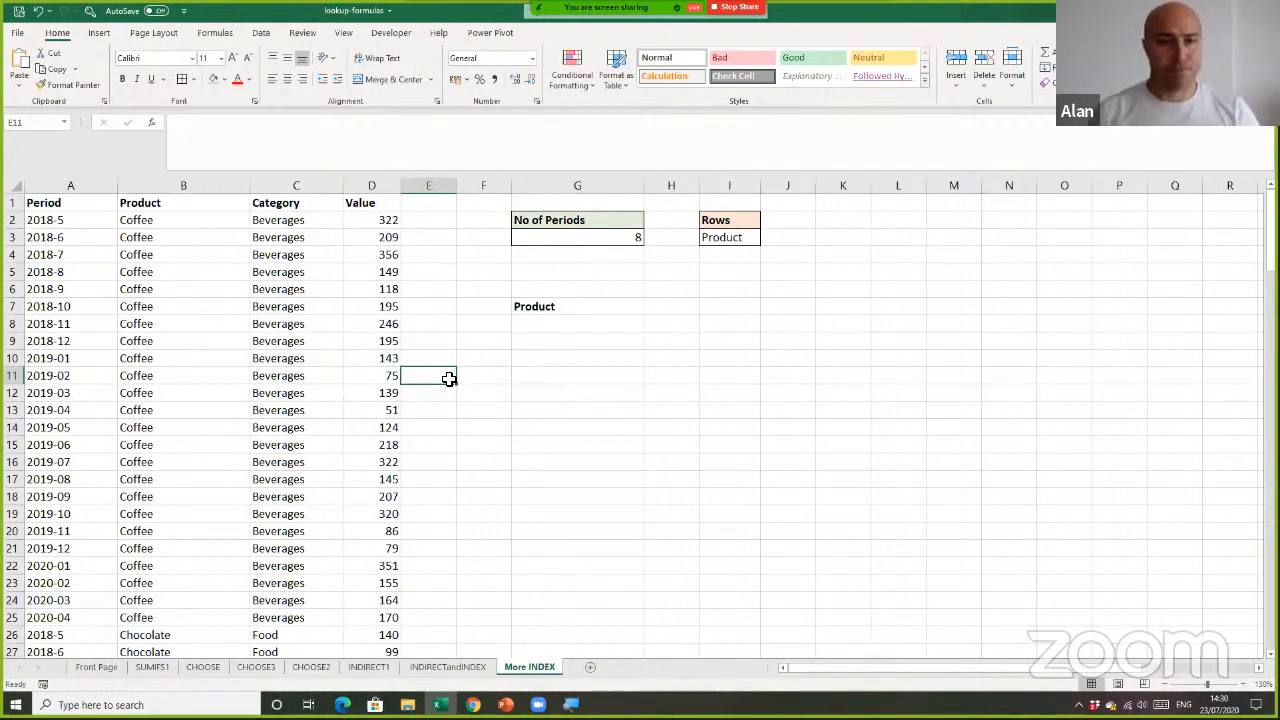
left_click(556, 326)
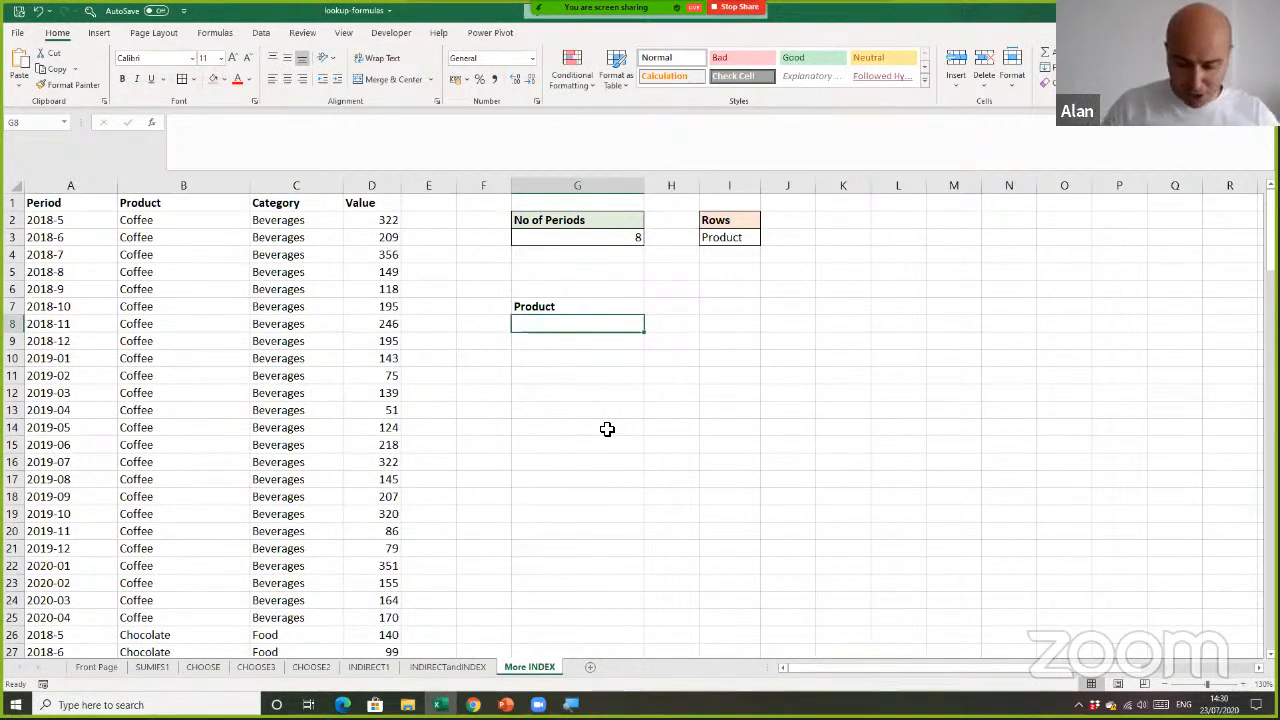
left_click(634, 344)
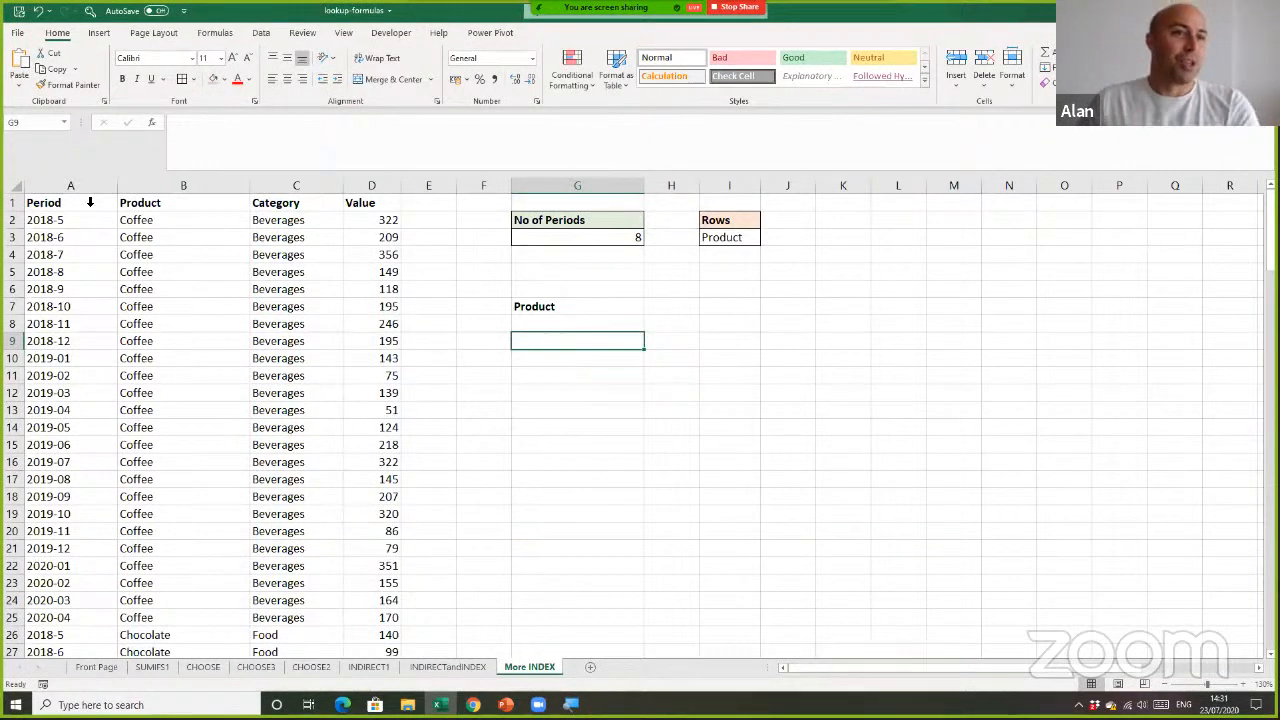
Check the table name and design options of the source data in columns A to D
left_click(94, 237)
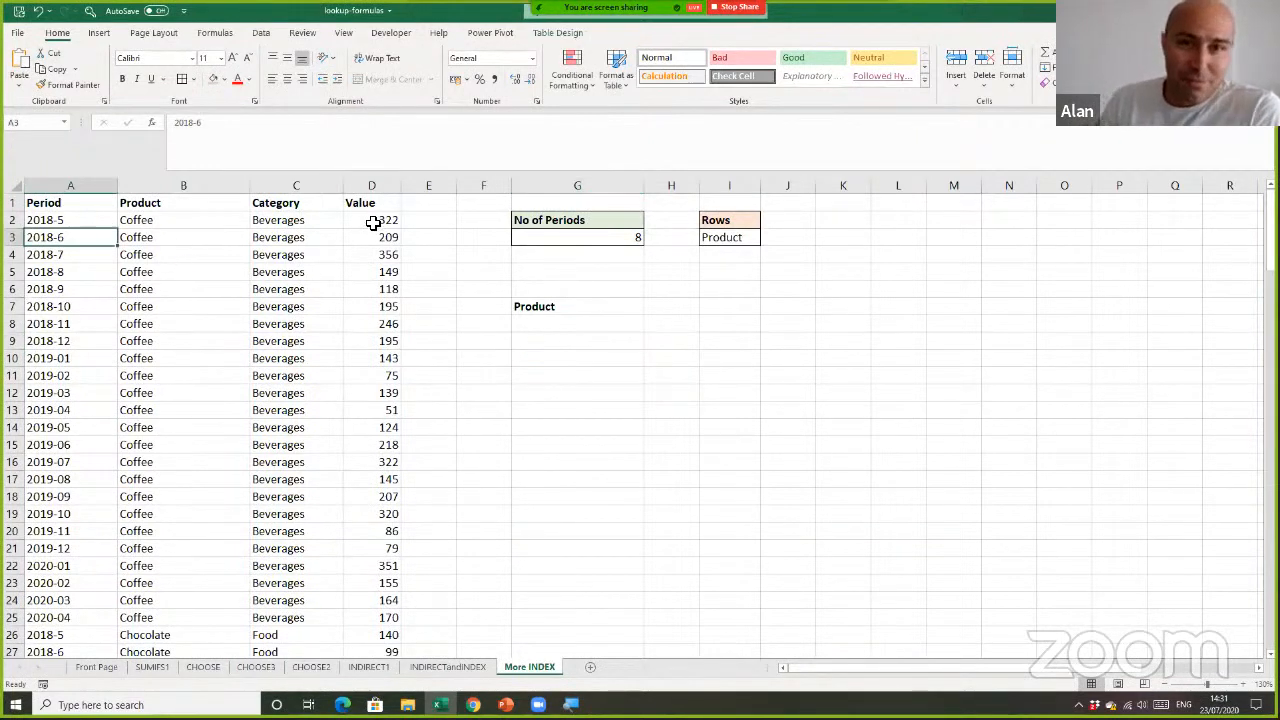
left_click(557, 32)
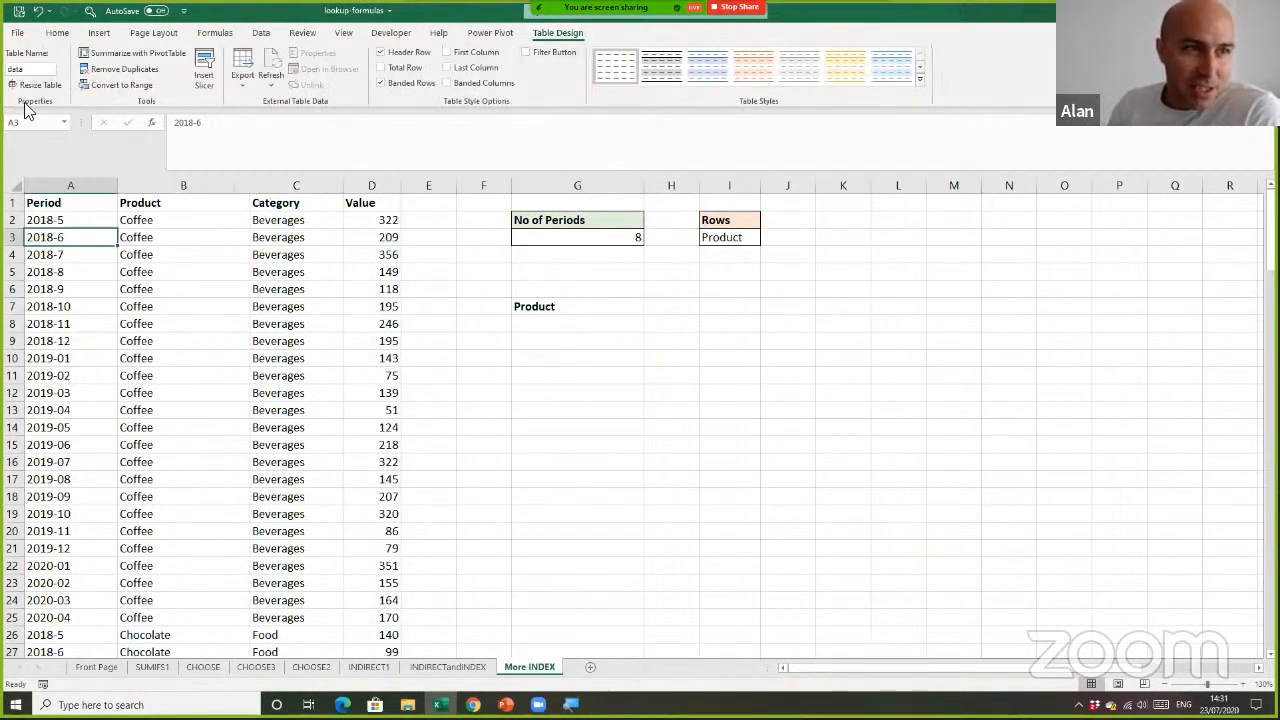
left_click(149, 352)
left_click(194, 289)
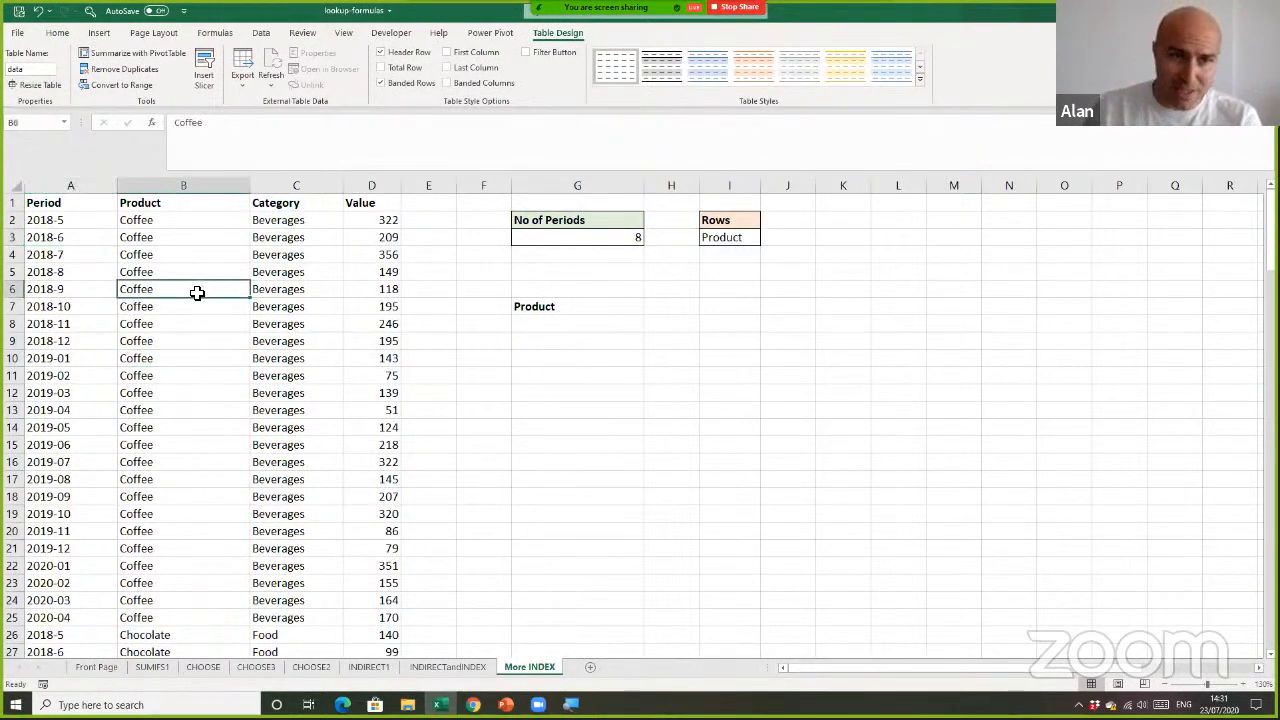
left_click(592, 362)
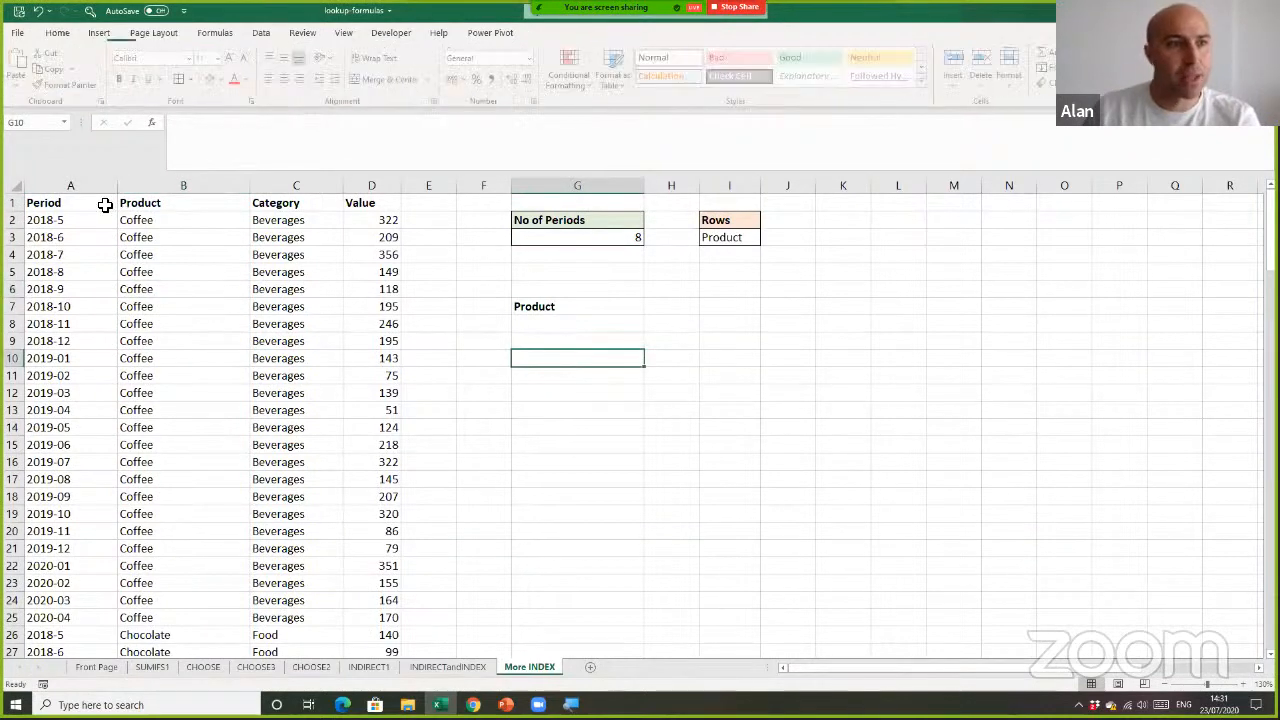
Examine the Period, Product, Category and Value columns and the report area around the Product heading
left_click(60, 188)
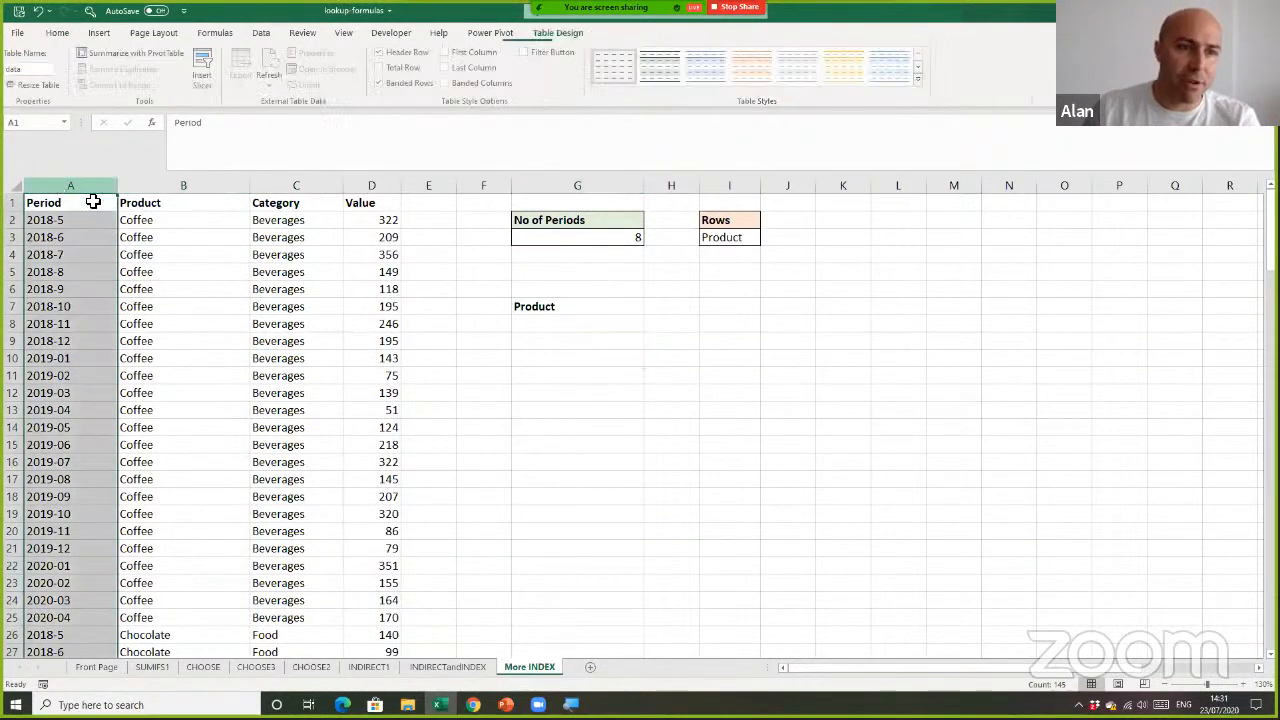
left_click(189, 186)
left_click(325, 187)
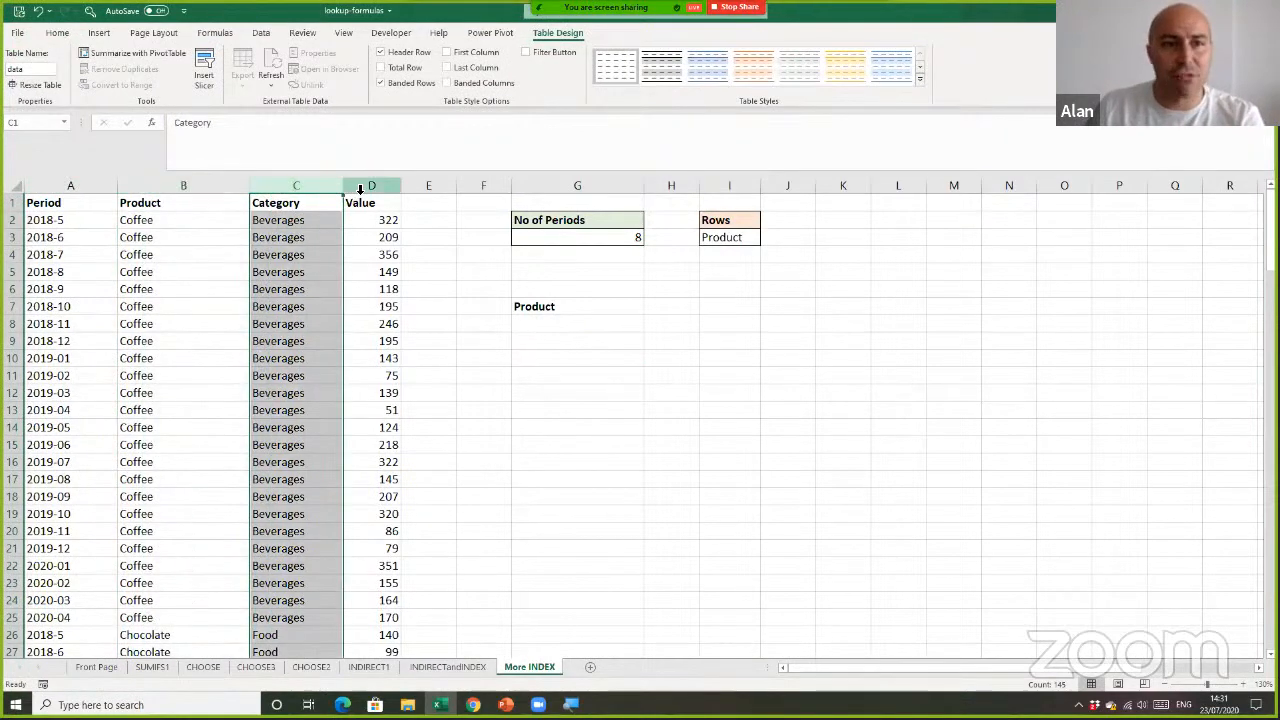
left_click(361, 189)
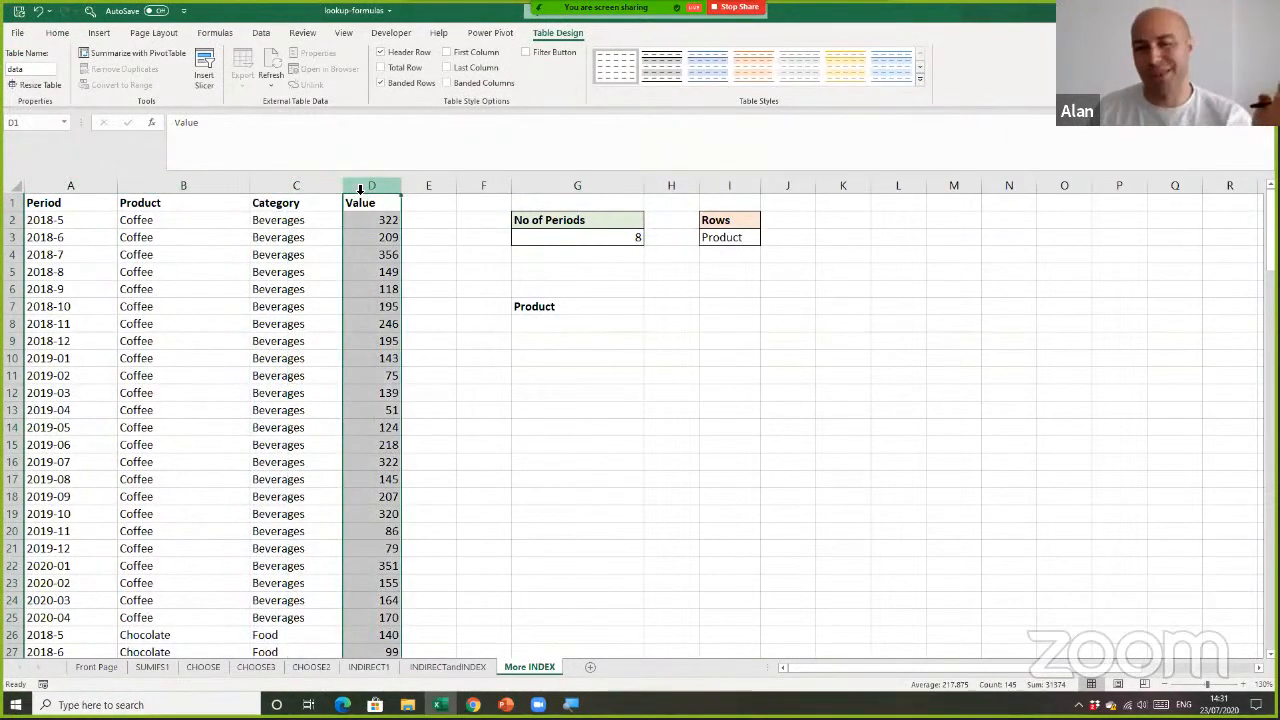
left_click(617, 323)
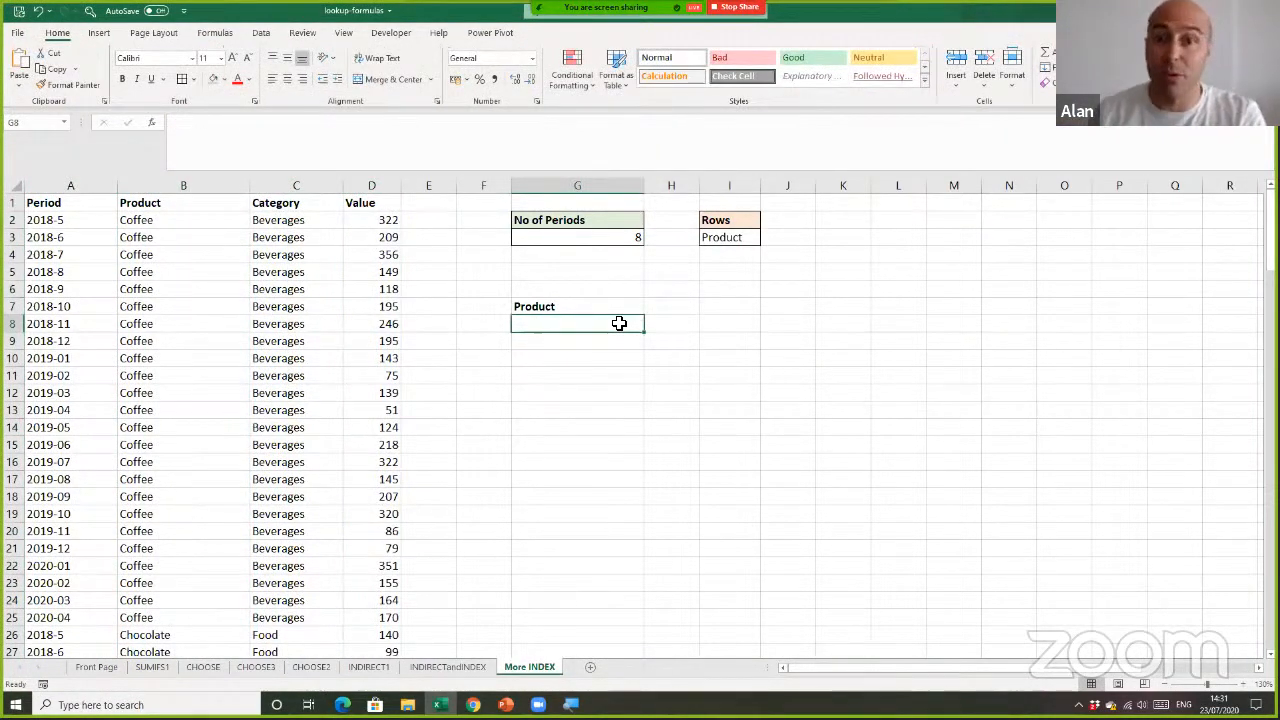
left_click(633, 287)
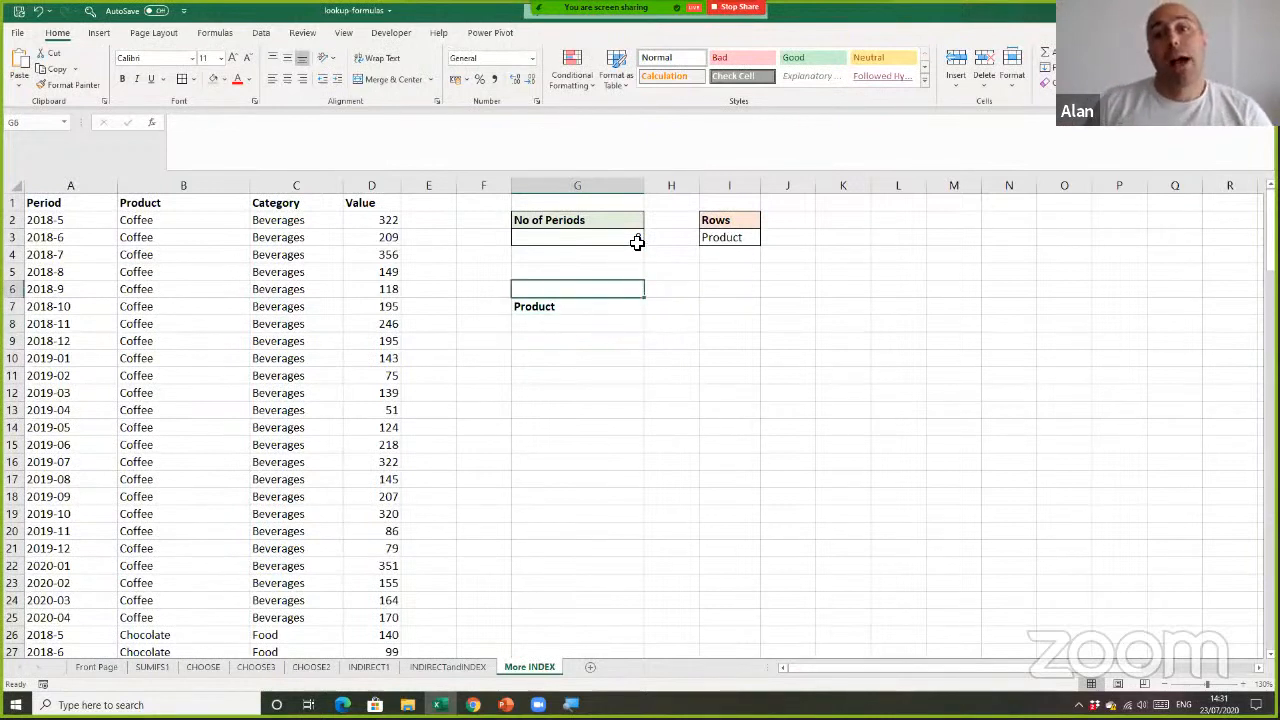
Try 8, 10 and 6 as the No of Periods value in G3
left_click(637, 242)
type("8")
key("ctrl+Return")
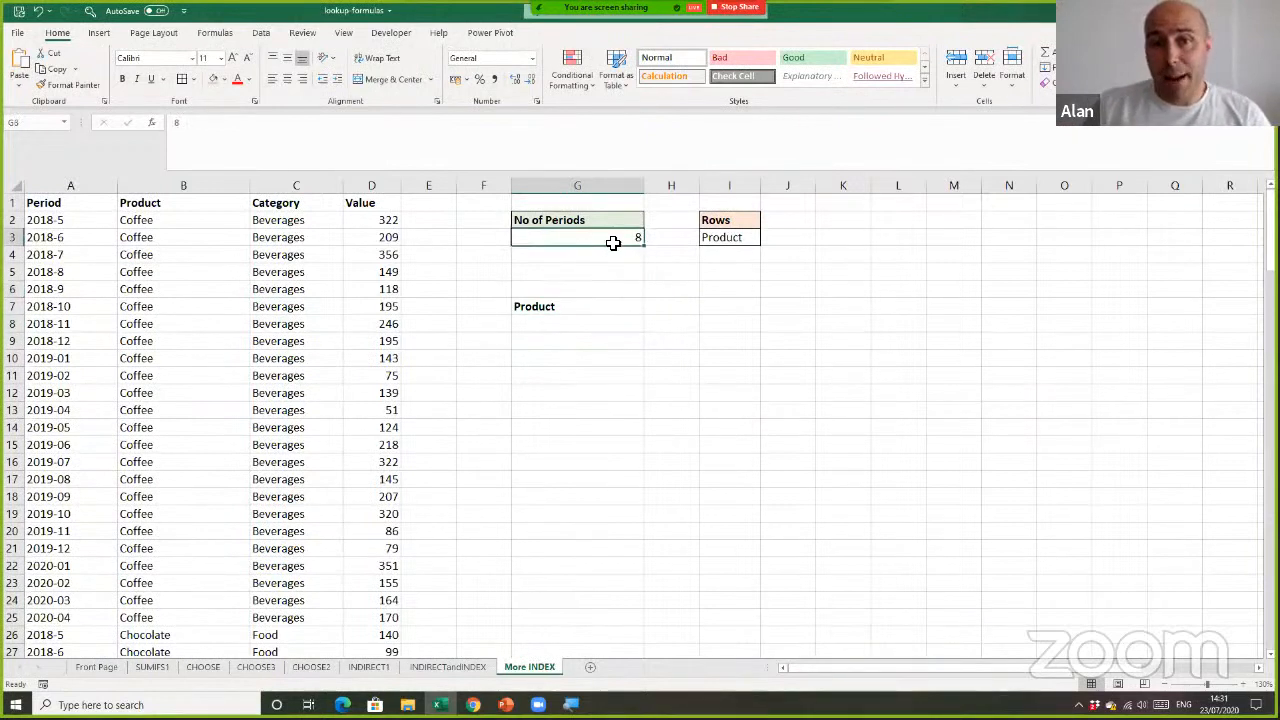
scroll(620, 317, "up", 4)
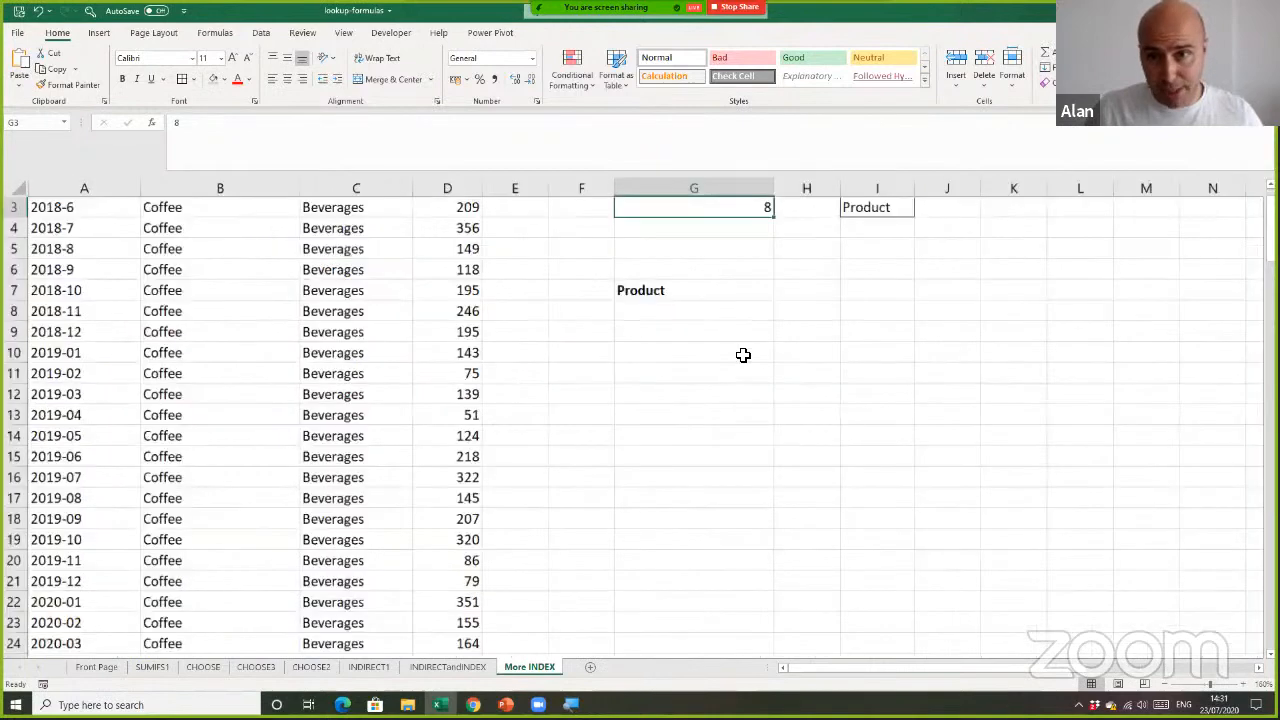
type("10")
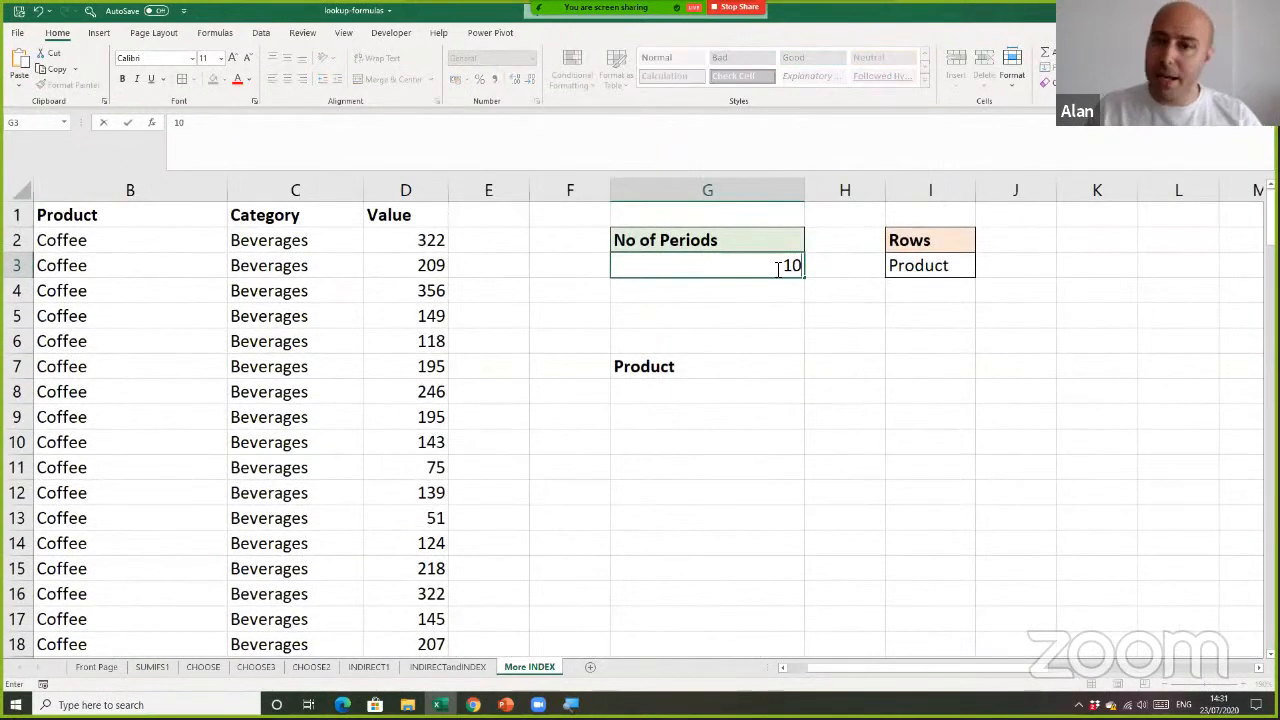
key("Return")
left_click(777, 266)
type("6")
key("Return")
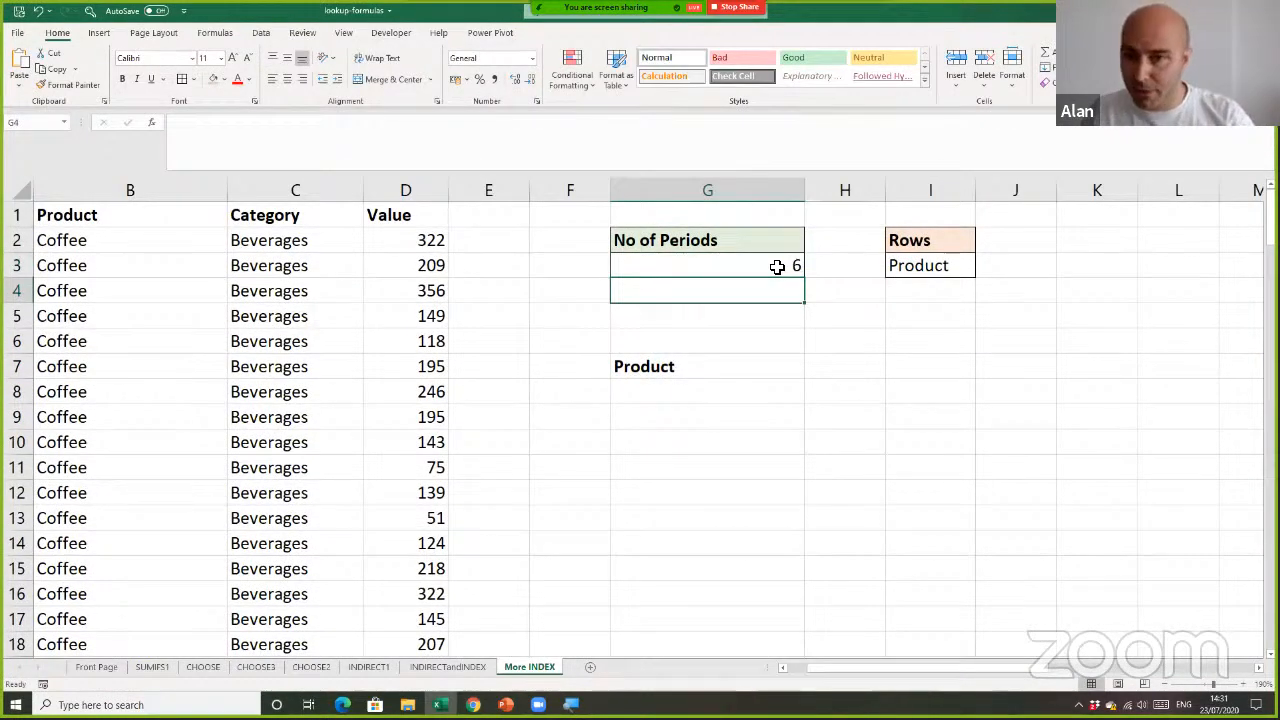
Set the No of Periods value in G3 to 8
left_click(777, 266)
type("8")
left_click(880, 424)
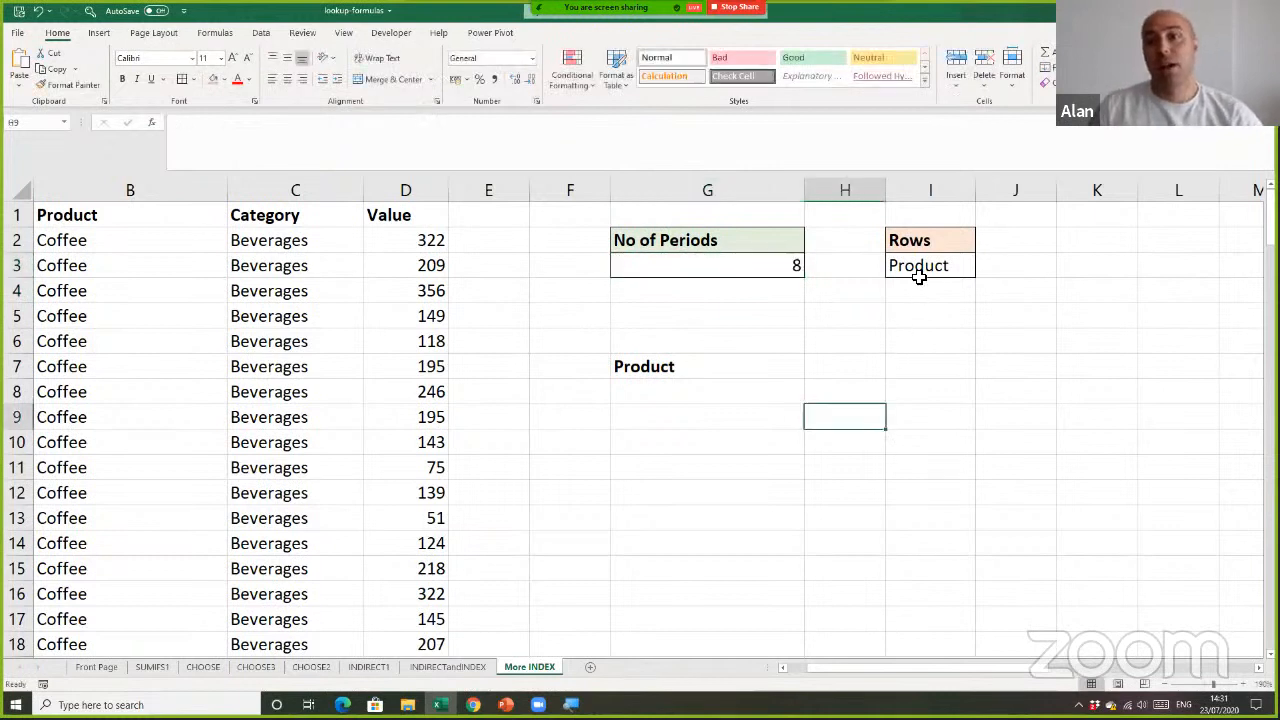
Check the options offered by the Rows drop-down list in I3, keeping Product selected
left_click(948, 274)
left_click(980, 272)
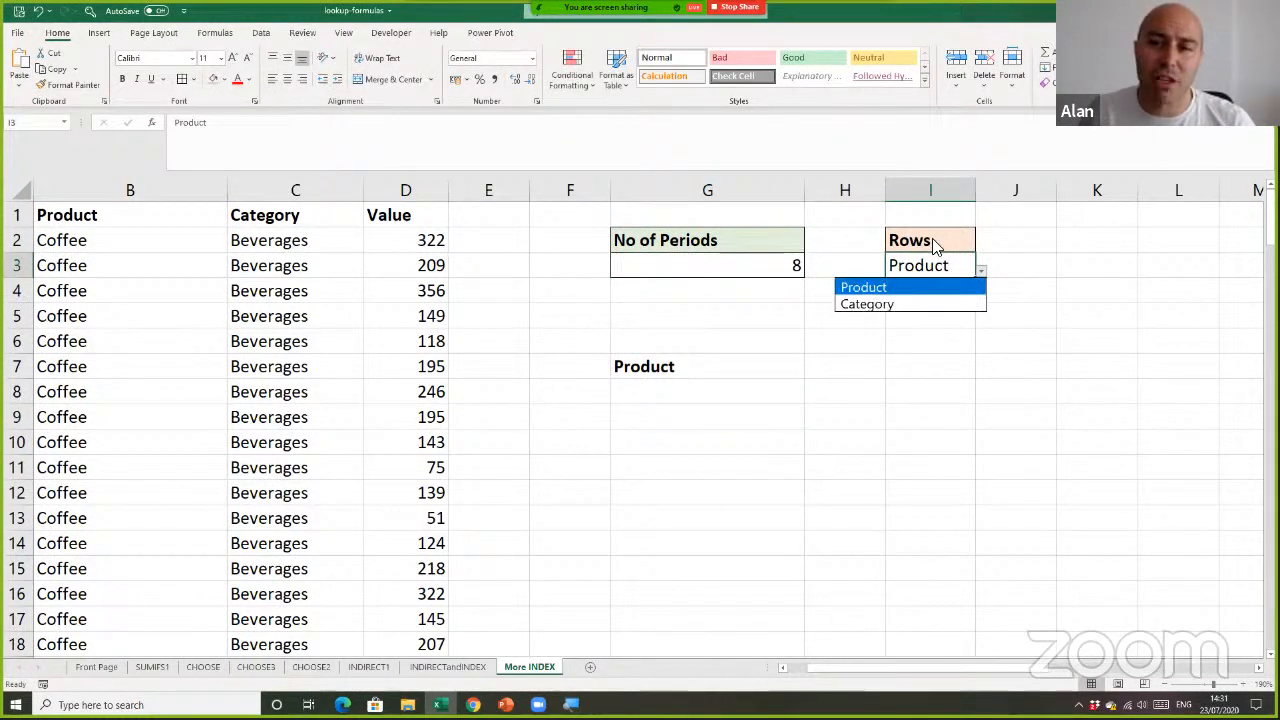
left_click(937, 338)
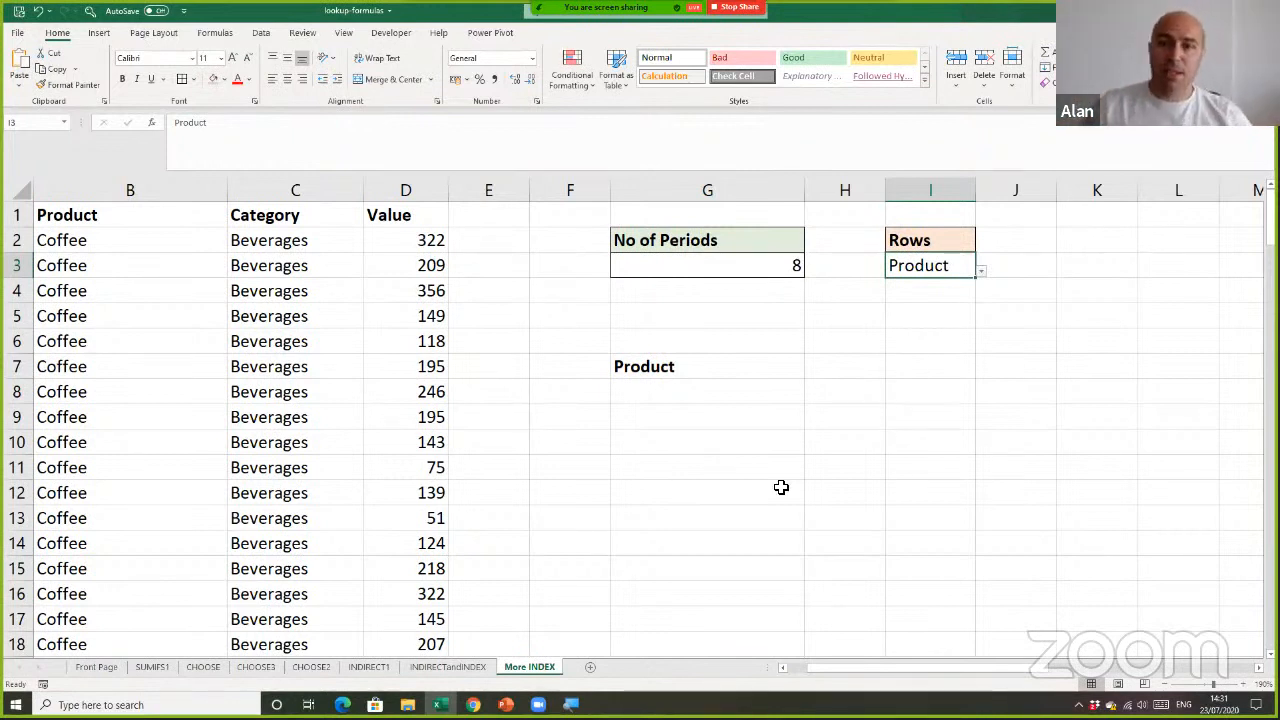
Examine the planned report area from G7, the row label cells below it and the period header cells from H7, against the Rows and No of Periods inputs
left_click_drag(695, 370, 1087, 511)
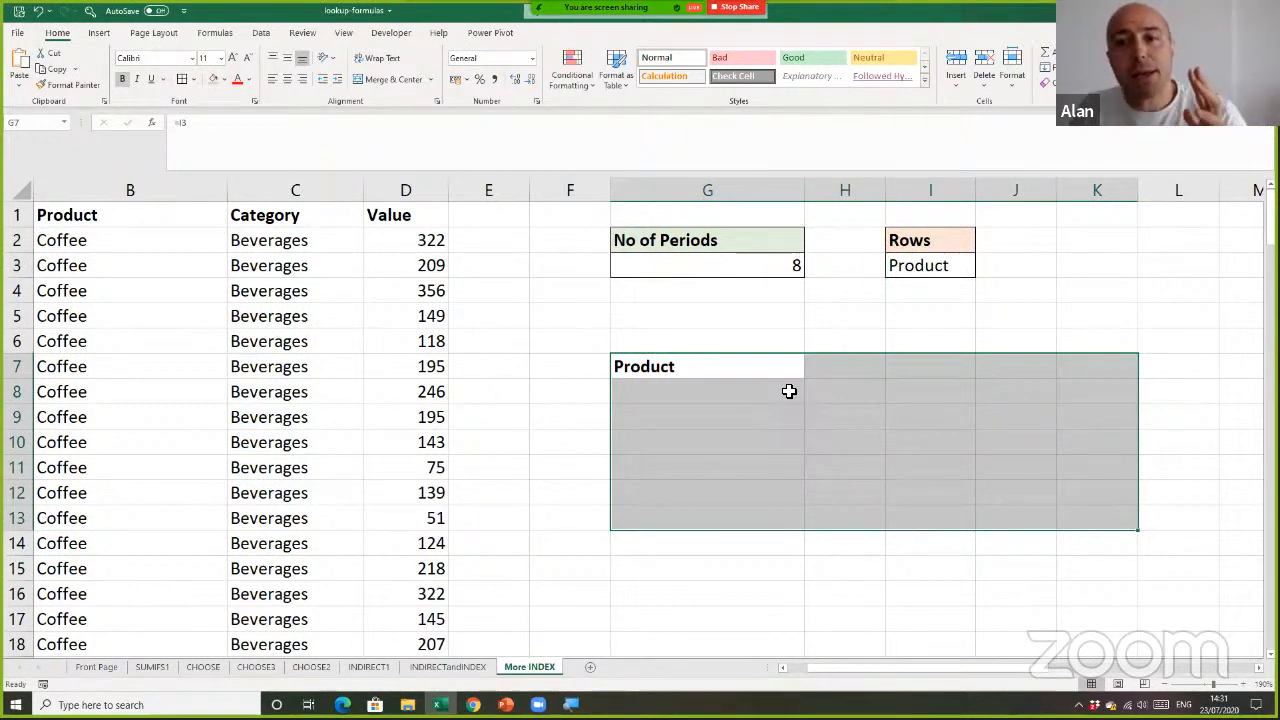
left_click_drag(771, 389, 769, 499)
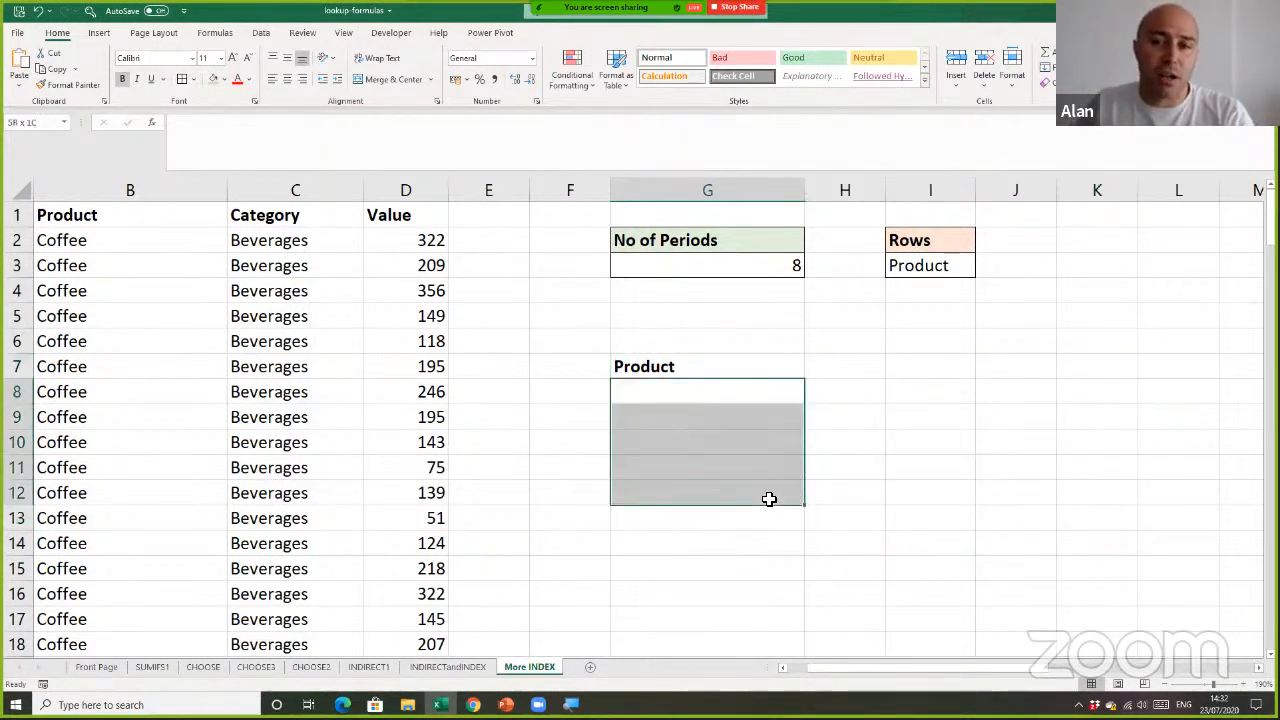
left_click(971, 265)
left_click(981, 270)
key("Escape")
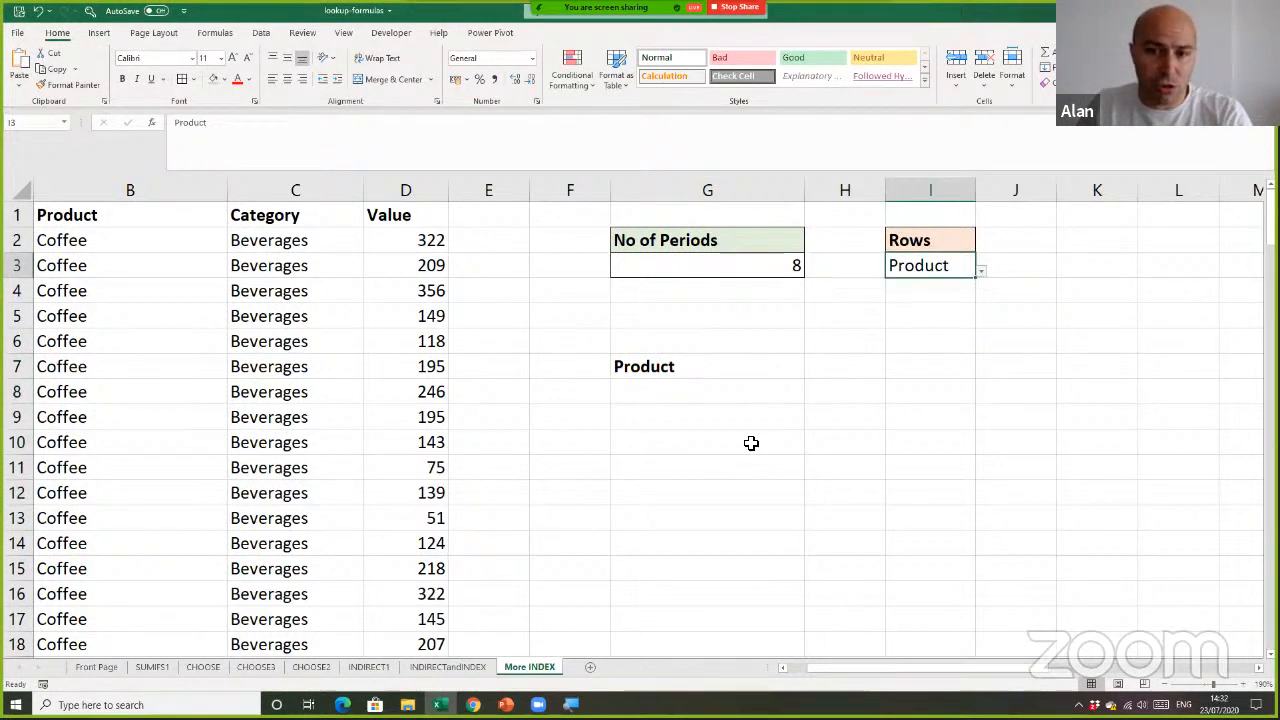
left_click_drag(752, 392, 750, 495)
left_click_drag(754, 398, 748, 510)
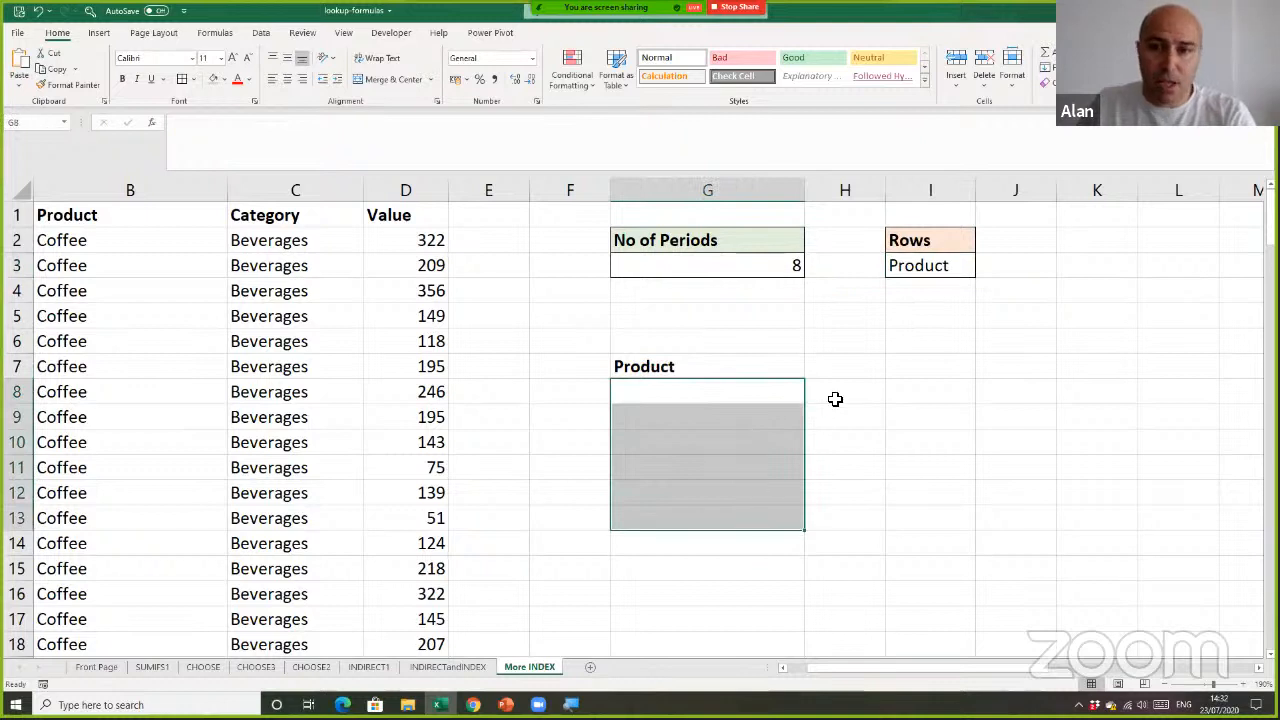
left_click_drag(846, 366, 1176, 362)
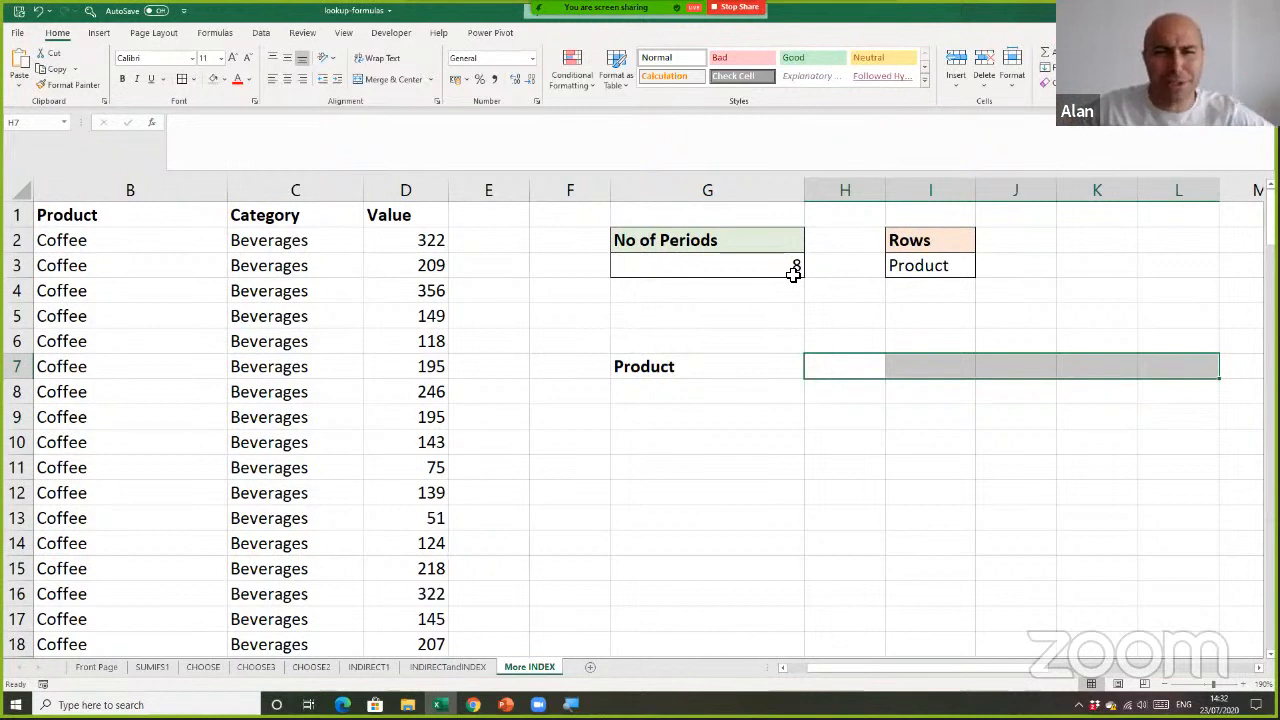
left_click(791, 267)
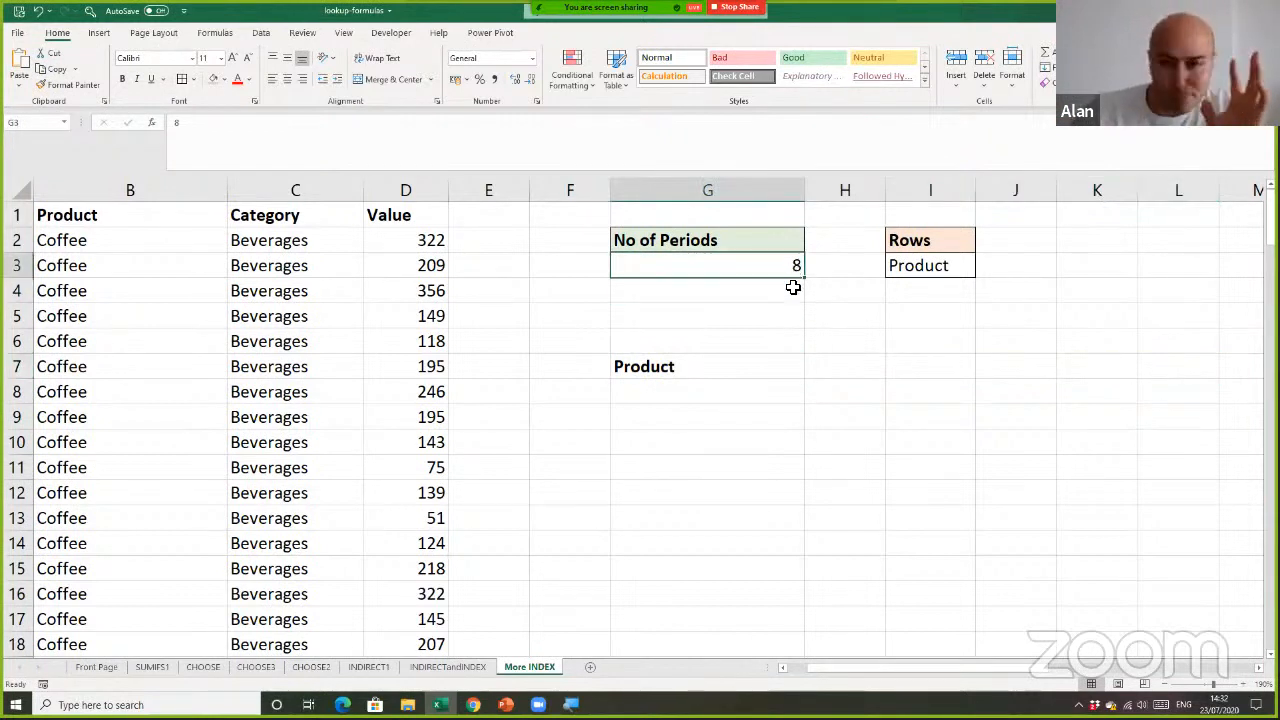
left_click(795, 301)
left_click(794, 313)
left_click(793, 336)
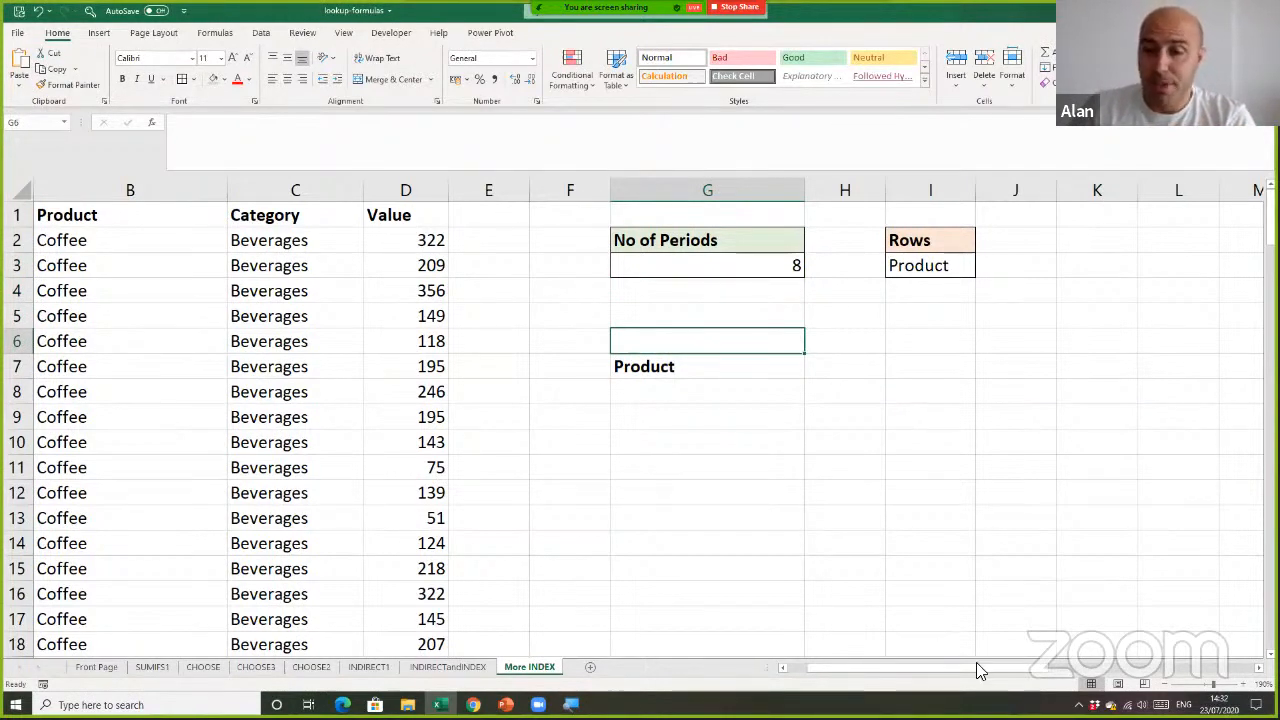
Examine the helper lists in columns W to Y, selecting the product names in X2:X7 and the categories in Y2:Y3
left_click_drag(983, 668, 1200, 674)
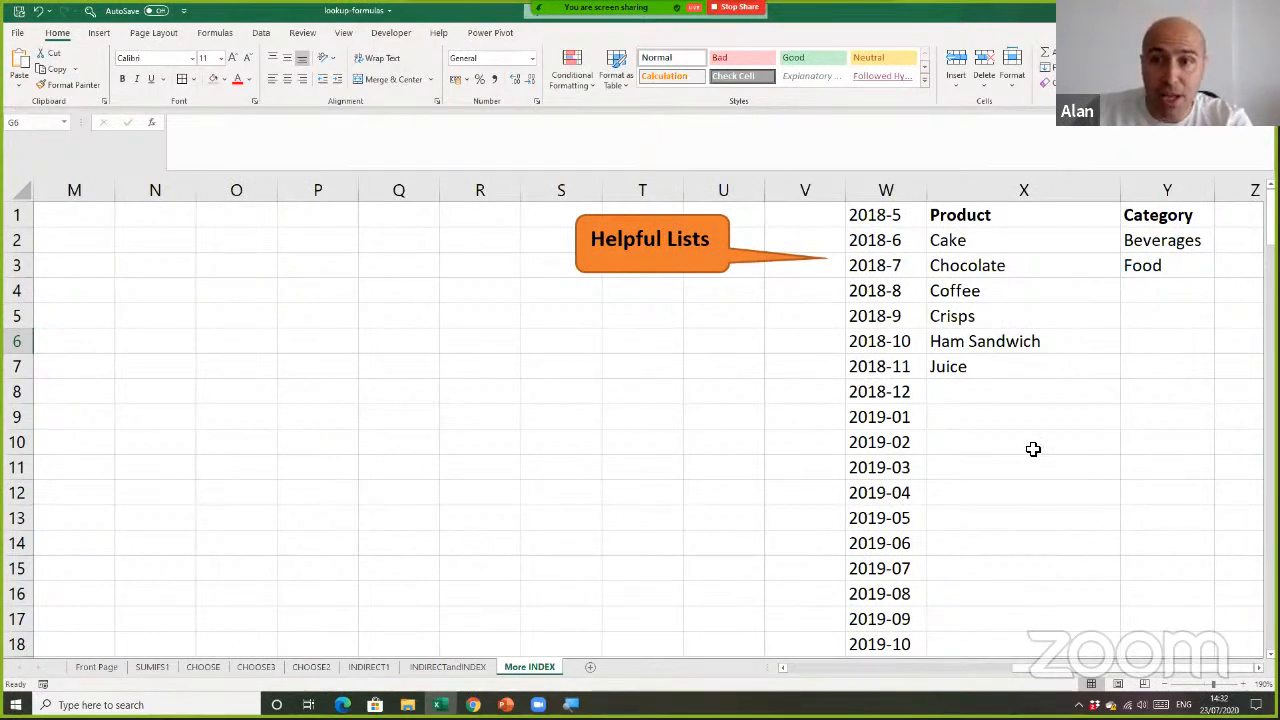
left_click(897, 192)
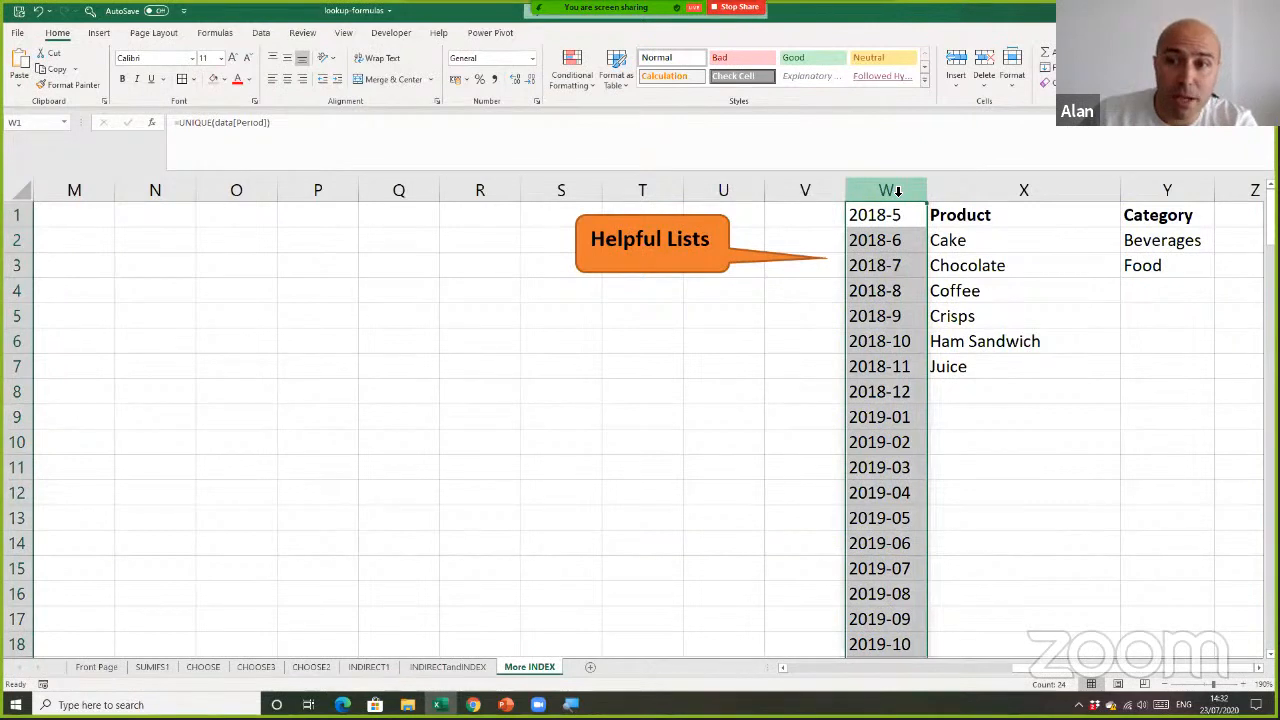
left_click(980, 193)
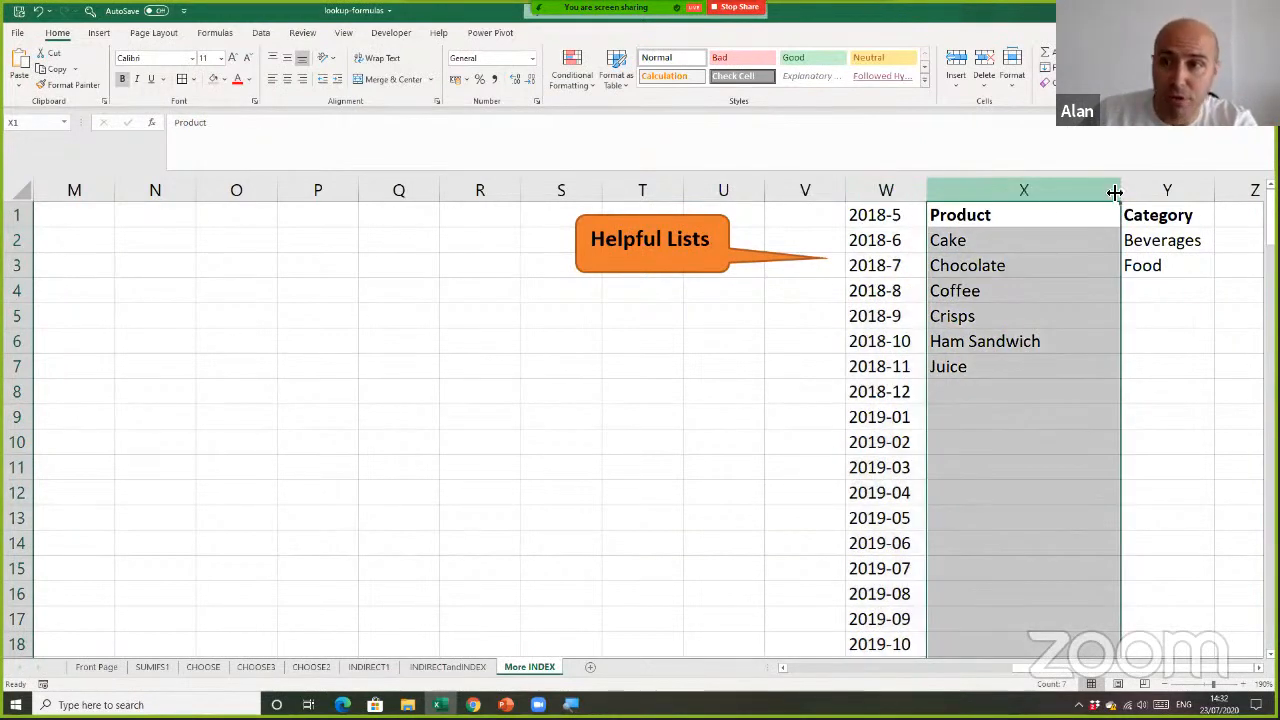
left_click(1166, 190)
left_click(1058, 432)
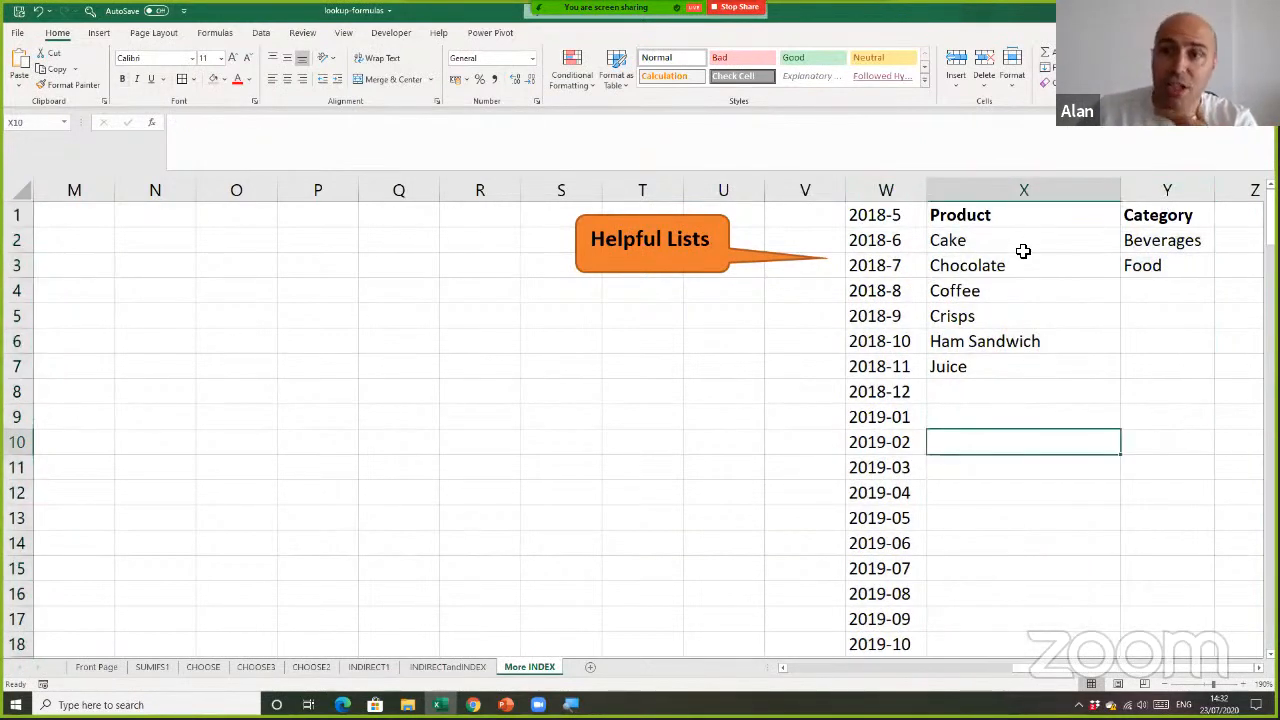
left_click_drag(1020, 250, 1013, 367)
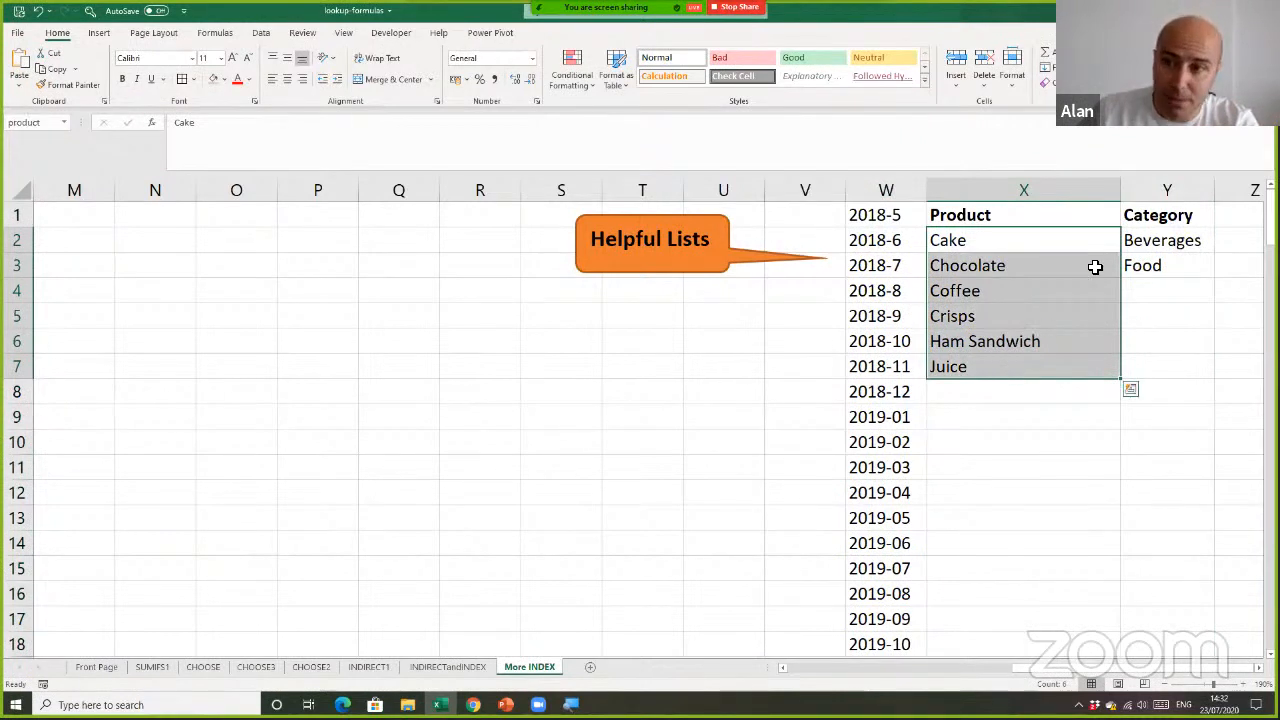
left_click_drag(1147, 237, 1152, 265)
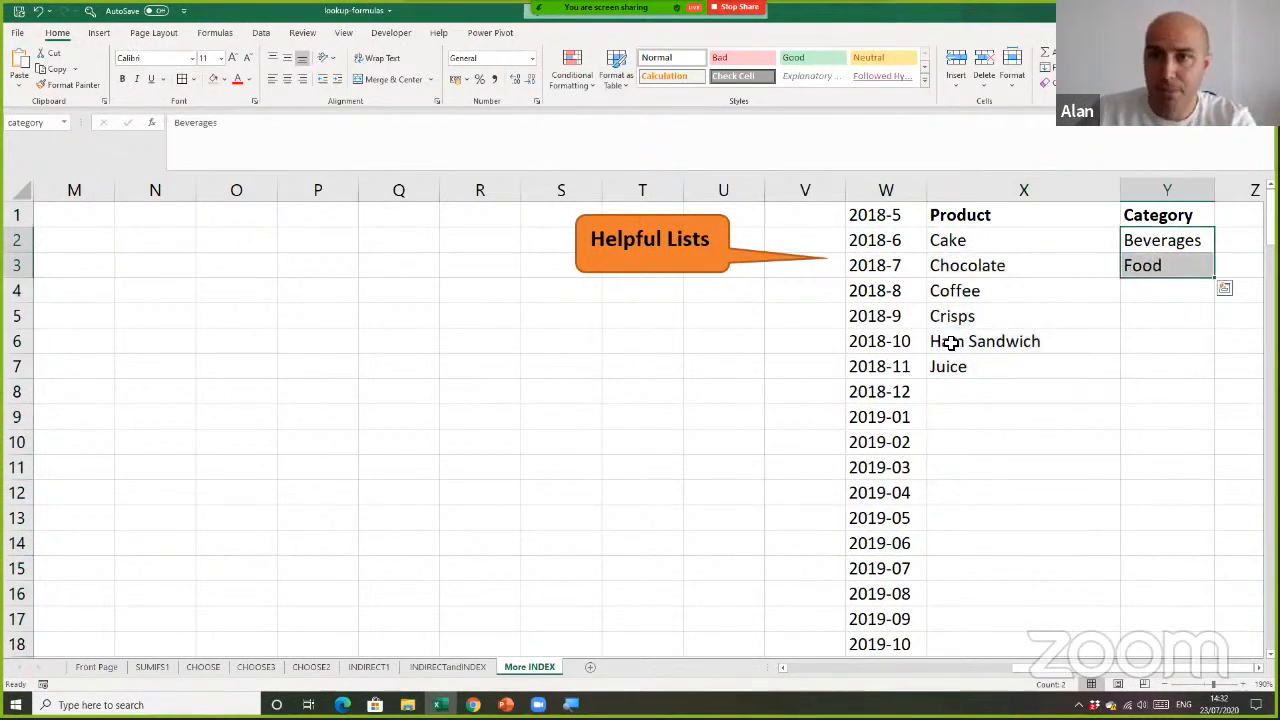
Inspect the UNIQUE formula behind the period list in W1 and recheck the product and category lists beside it
left_click(895, 218)
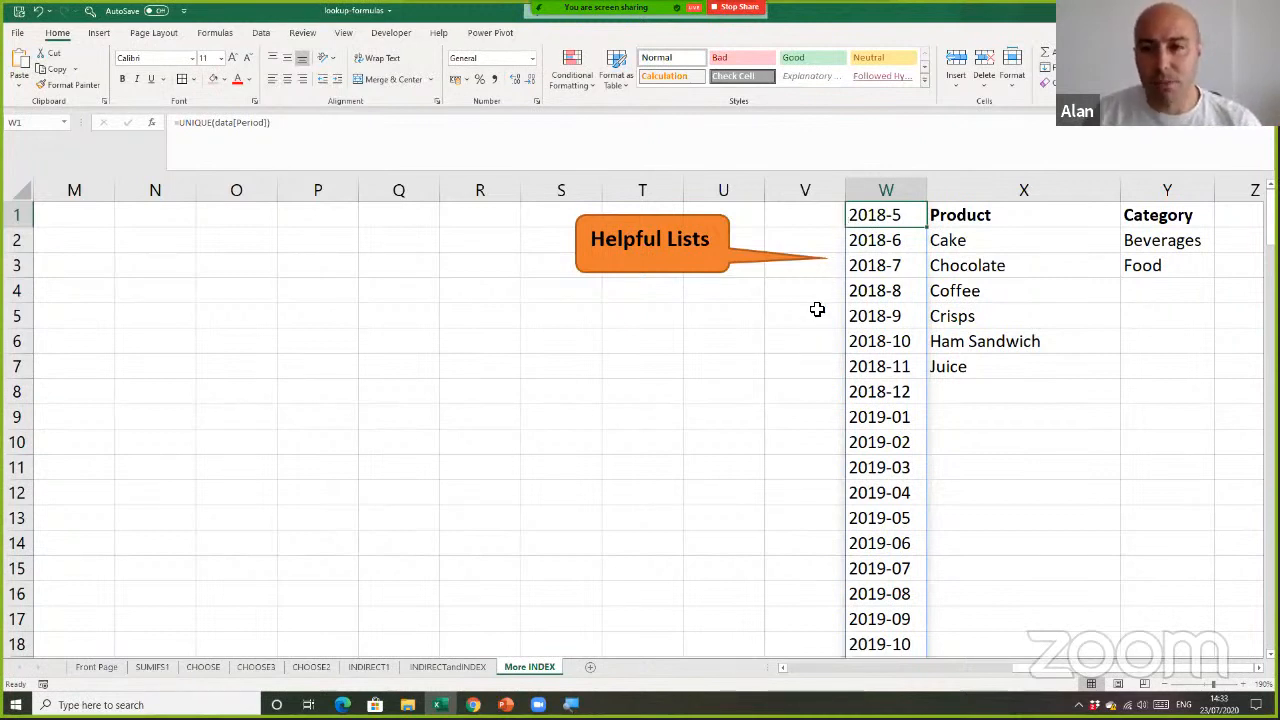
left_click(817, 310)
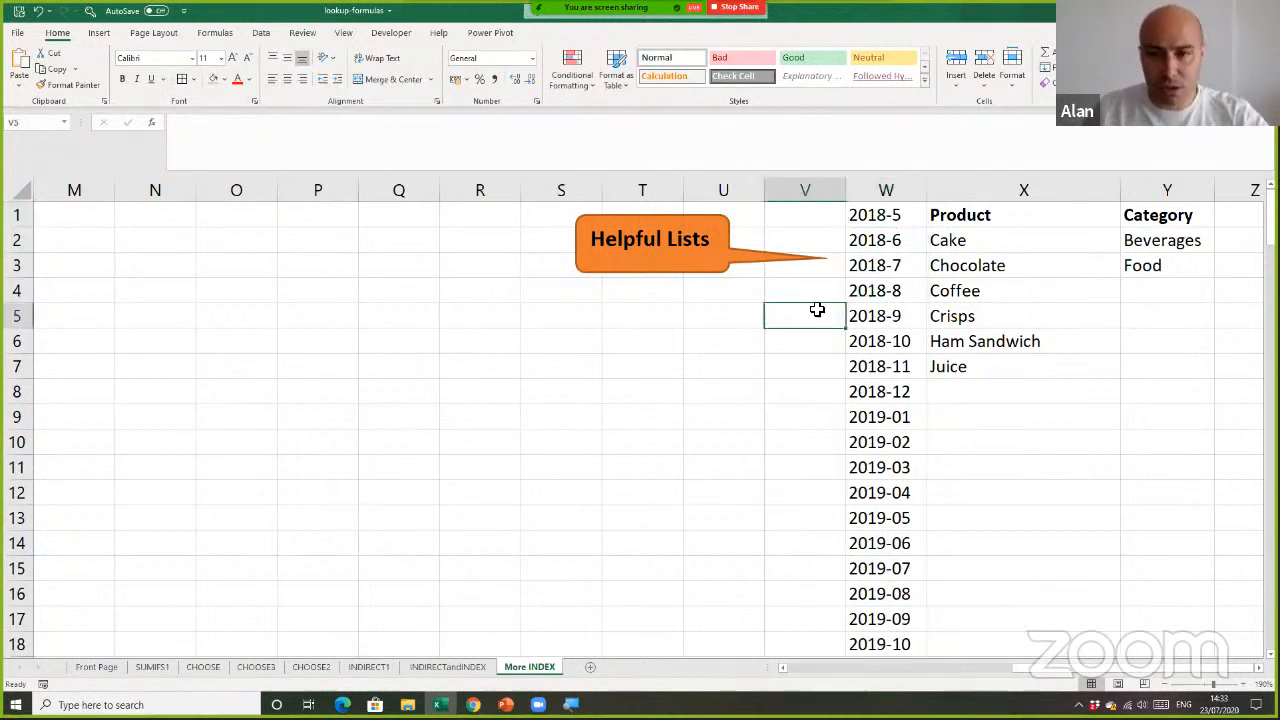
left_click(811, 368)
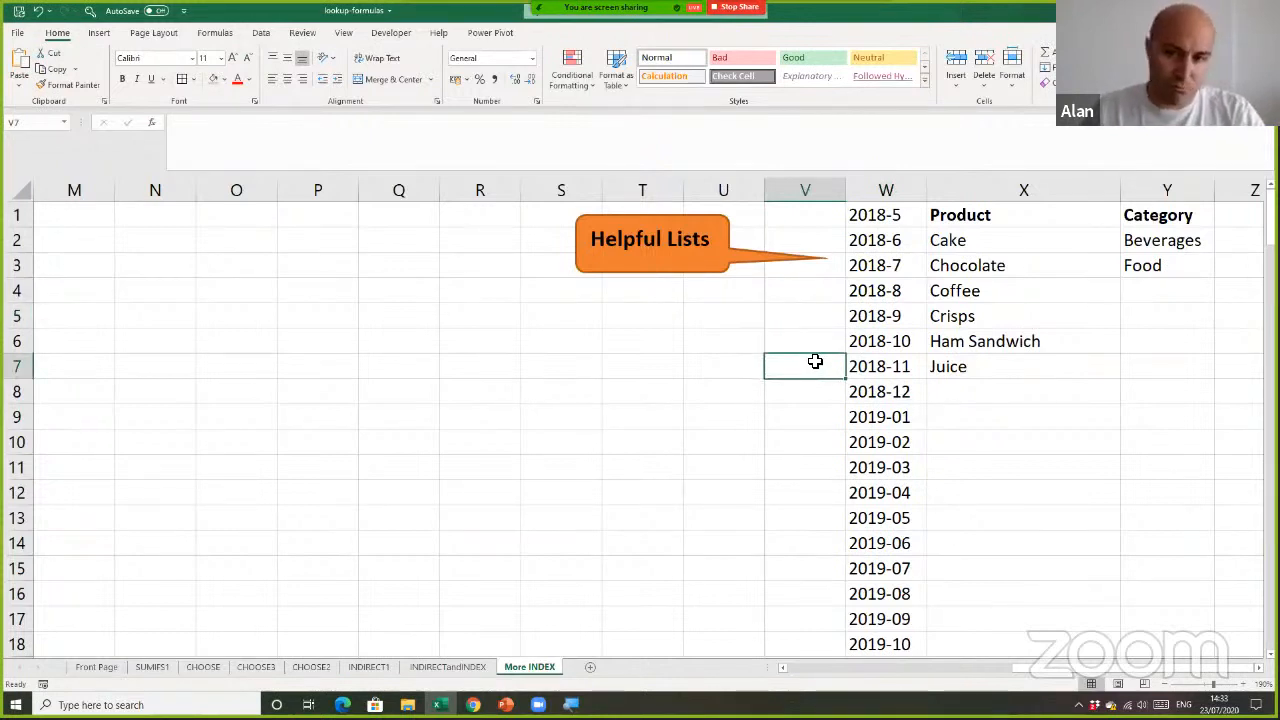
left_click(786, 320)
left_click_drag(1015, 250, 1015, 370)
left_click_drag(1153, 237, 1148, 290)
left_click(1037, 462)
Enter =INDIRECT(I3) in G8 to list the row labels for the selected Rows option
left_click_drag(1017, 673, 808, 686)
left_click(760, 397)
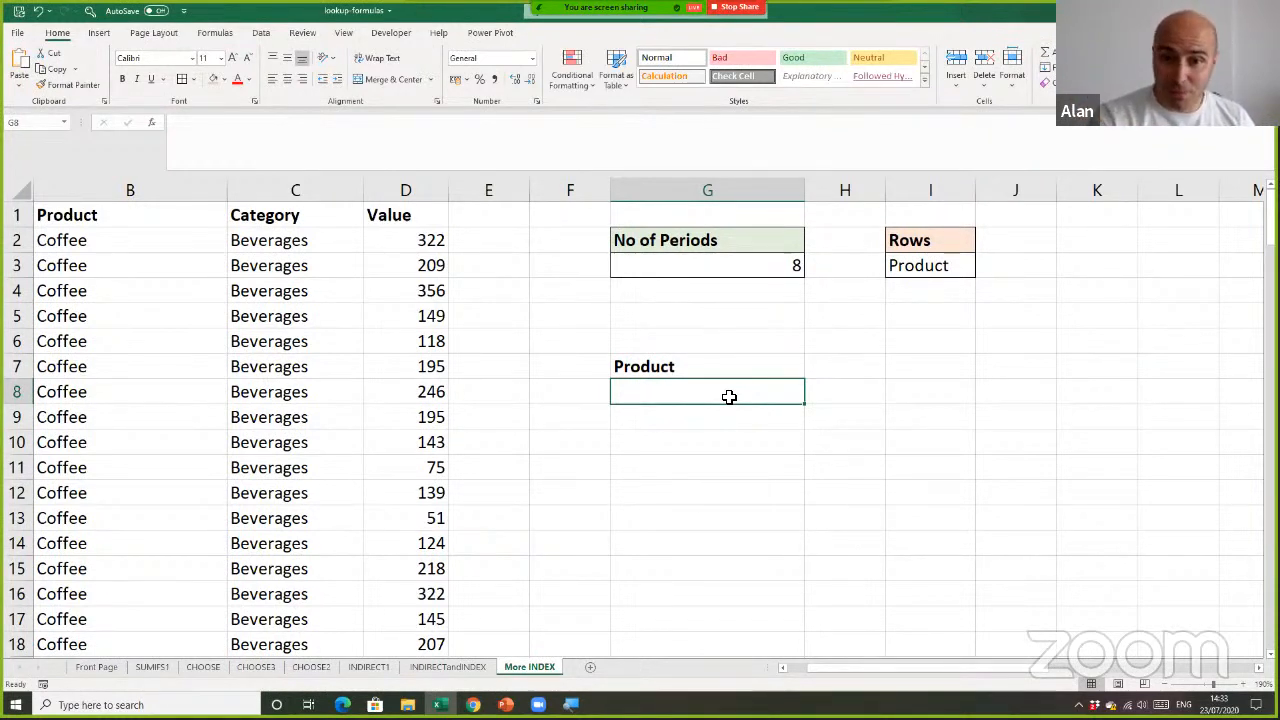
type("=ind")
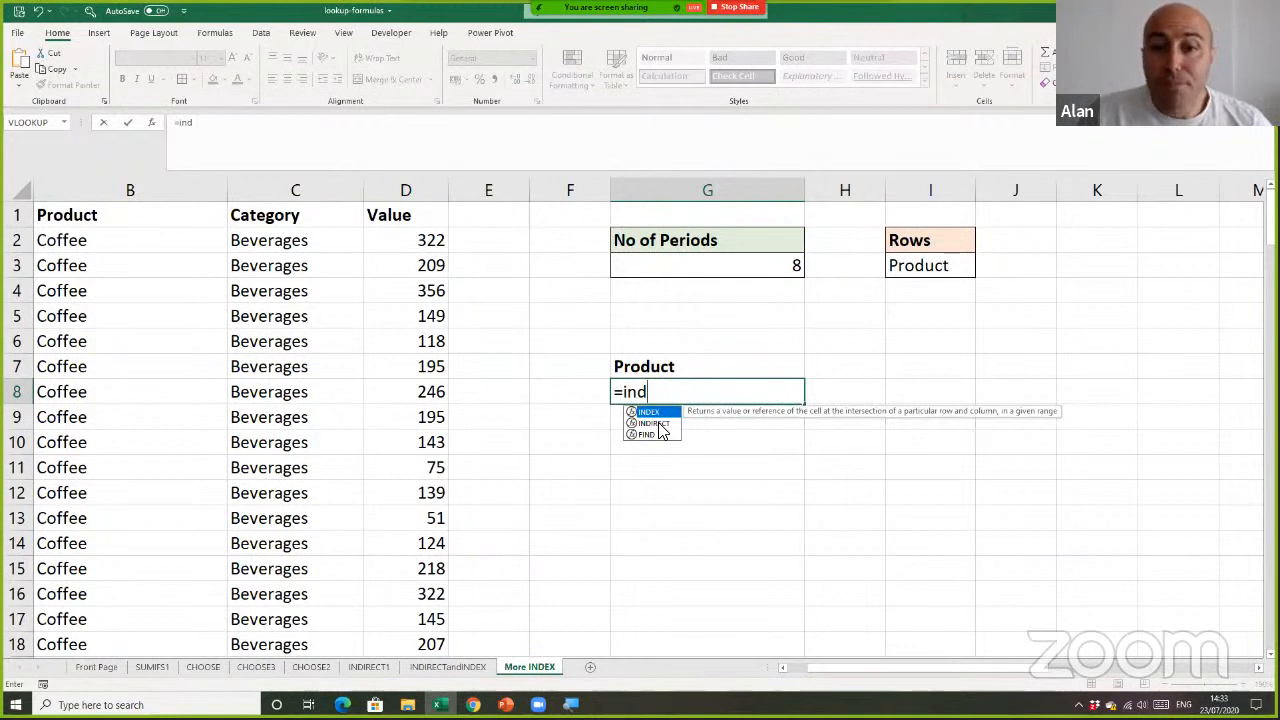
double_click(655, 423)
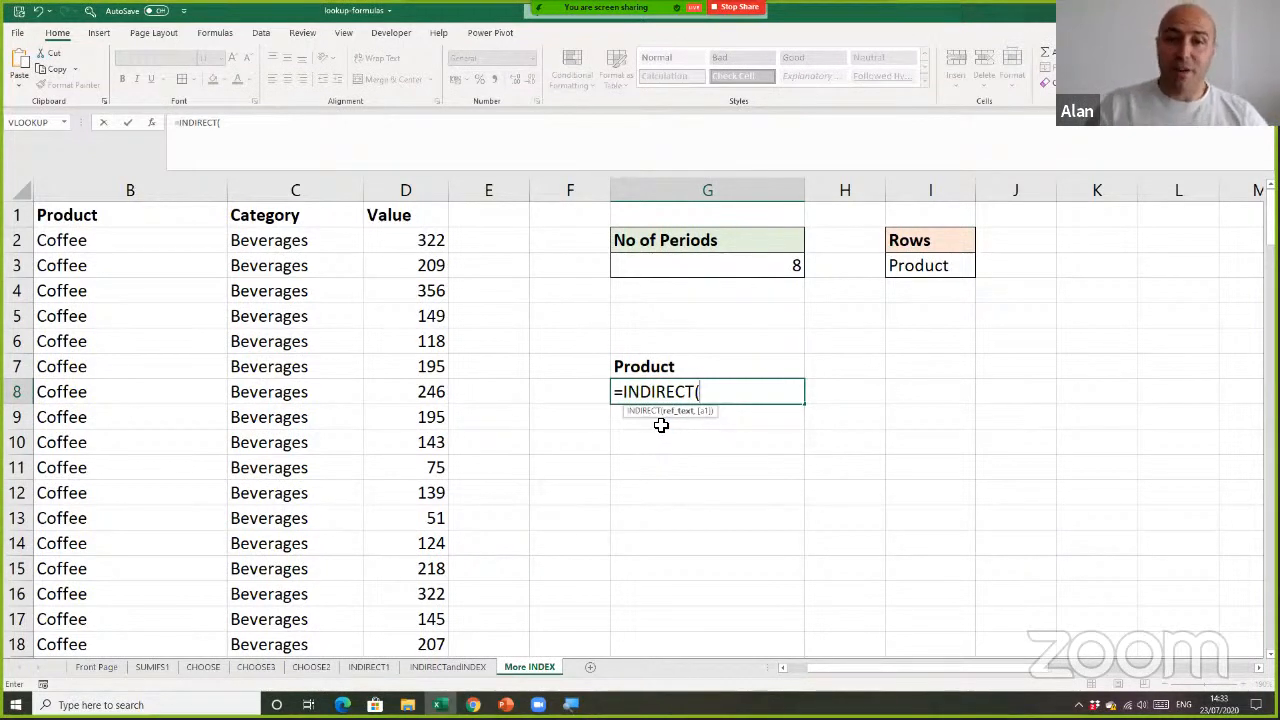
left_click(917, 268)
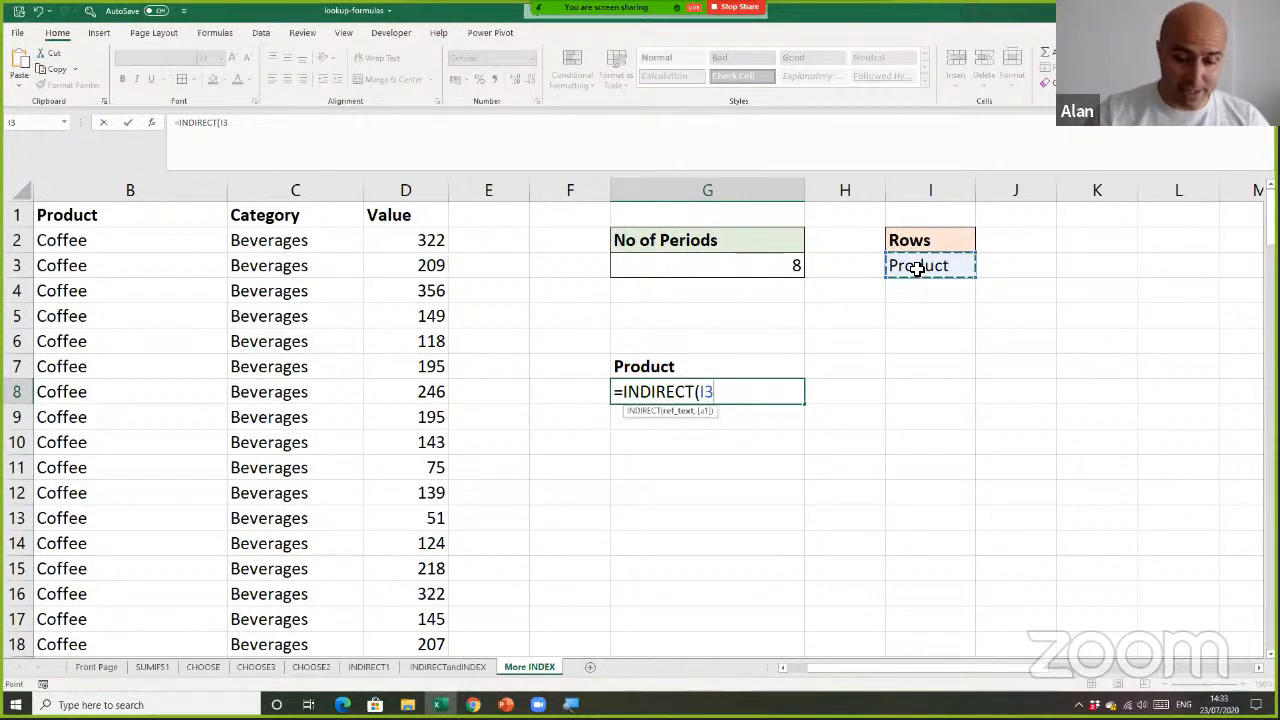
type(")")
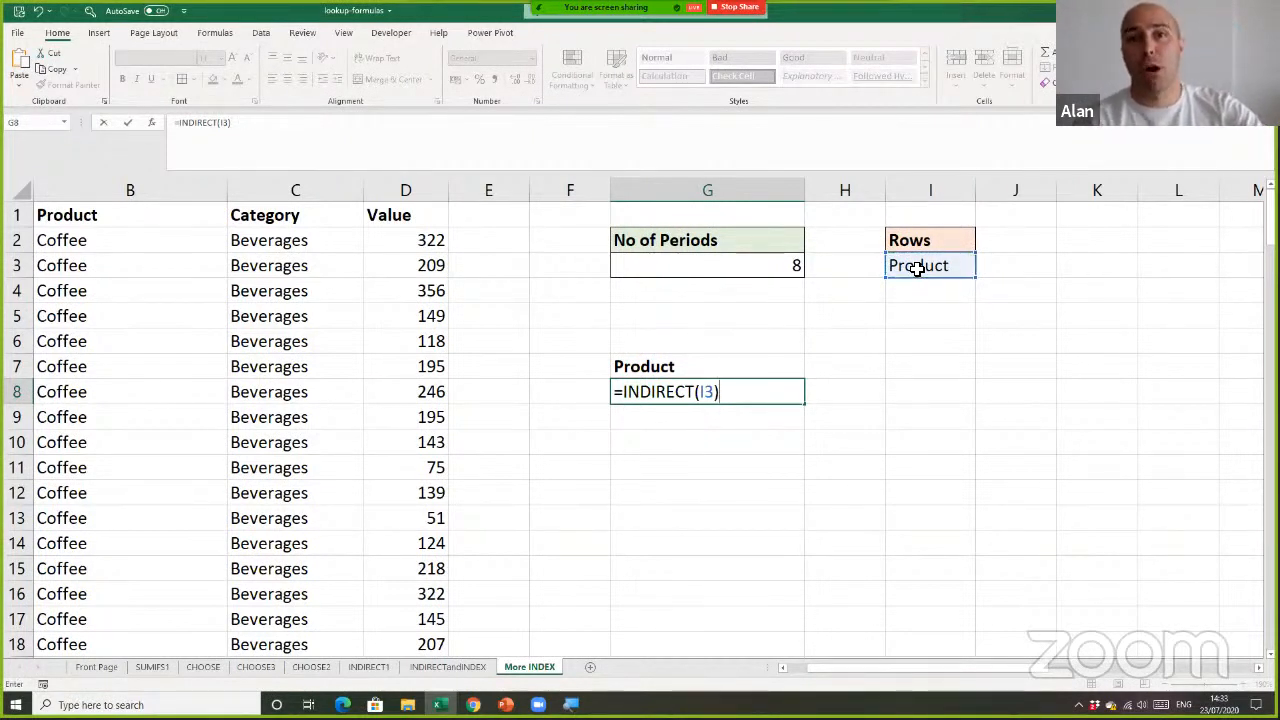
key("Return")
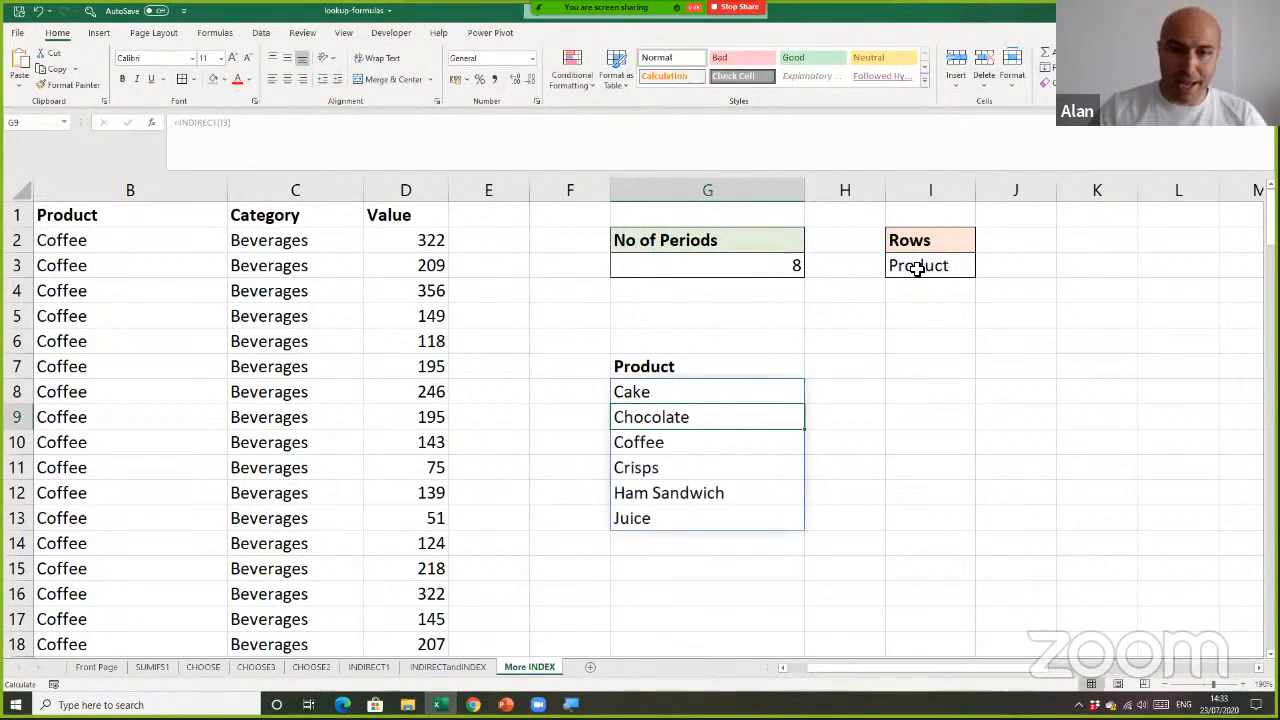
Test the INDIRECT row labels by switching the Rows option in I3 to Category and back to Product
left_click(765, 390)
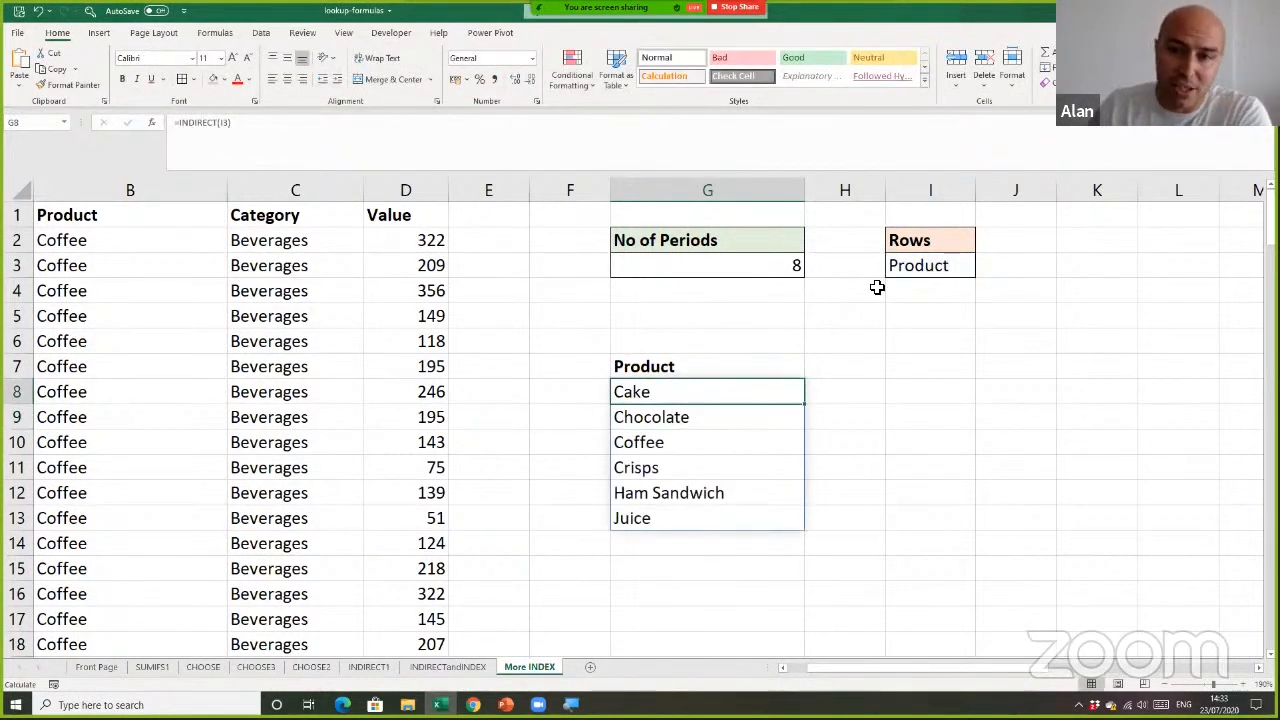
left_click(943, 268)
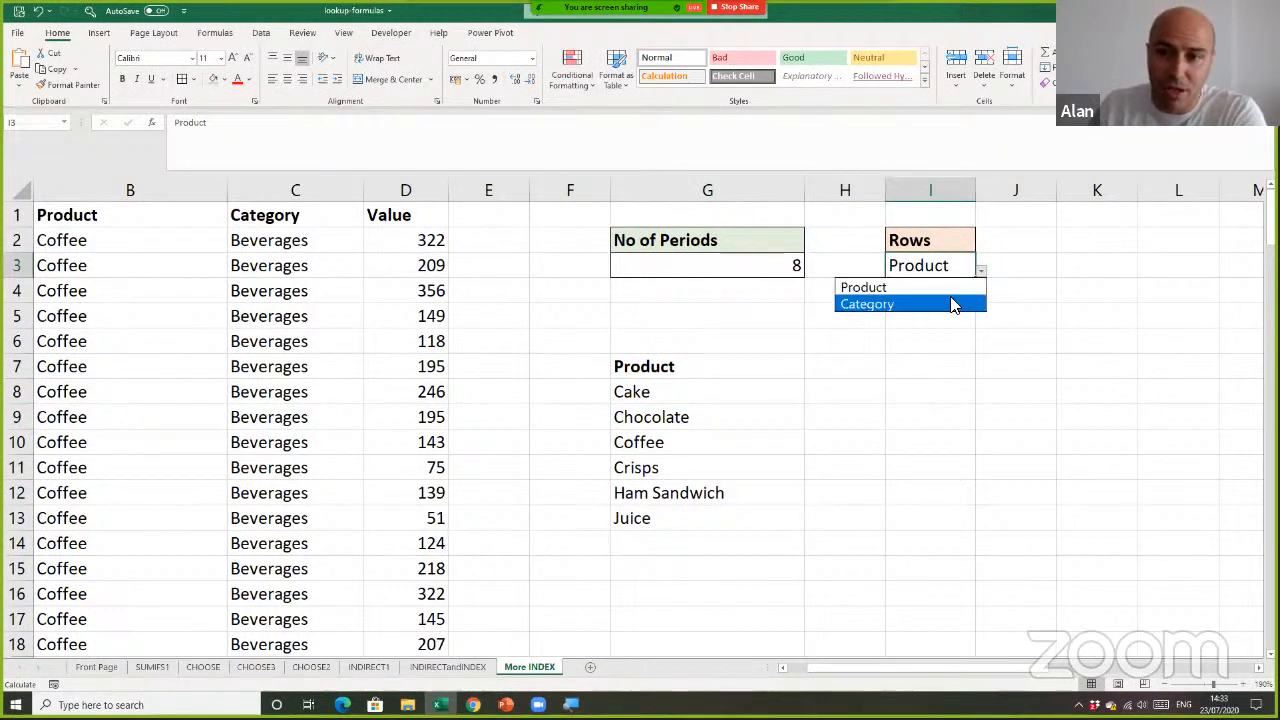
left_click(955, 303)
left_click(980, 275)
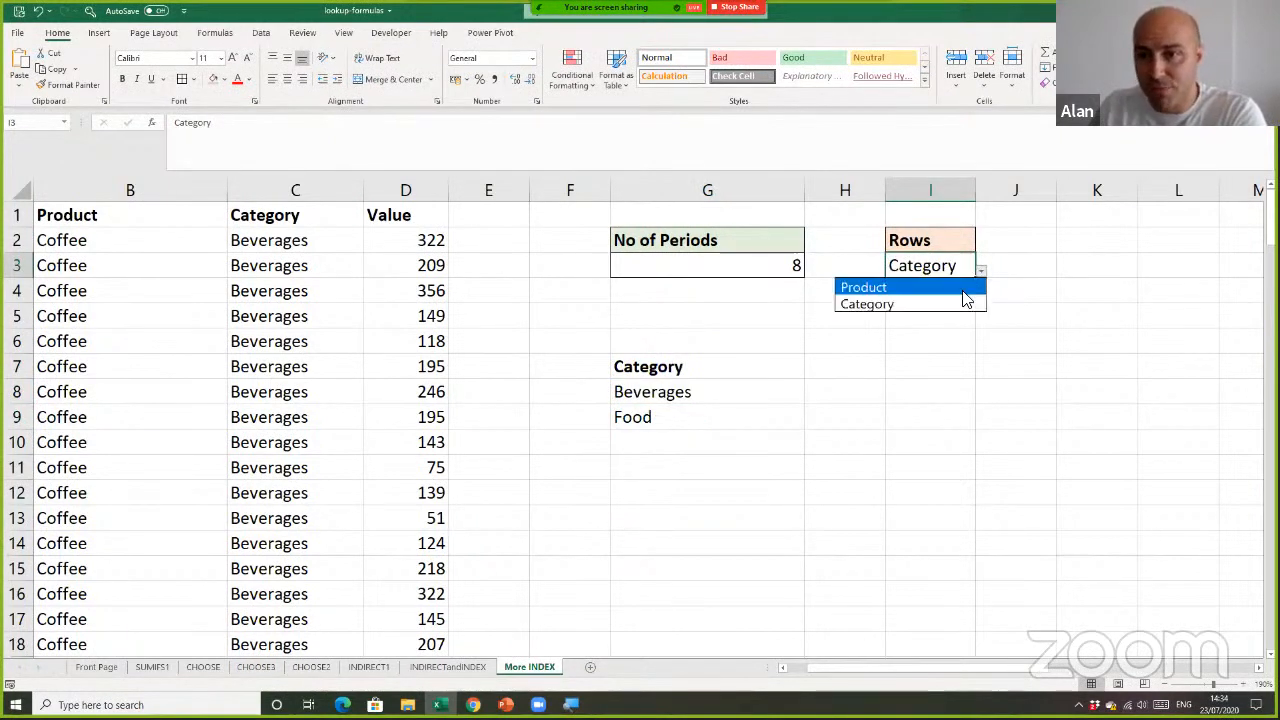
left_click(964, 287)
Inspect the formula behind the report heading in G7 and select the first period header cell, H7
left_click(771, 366)
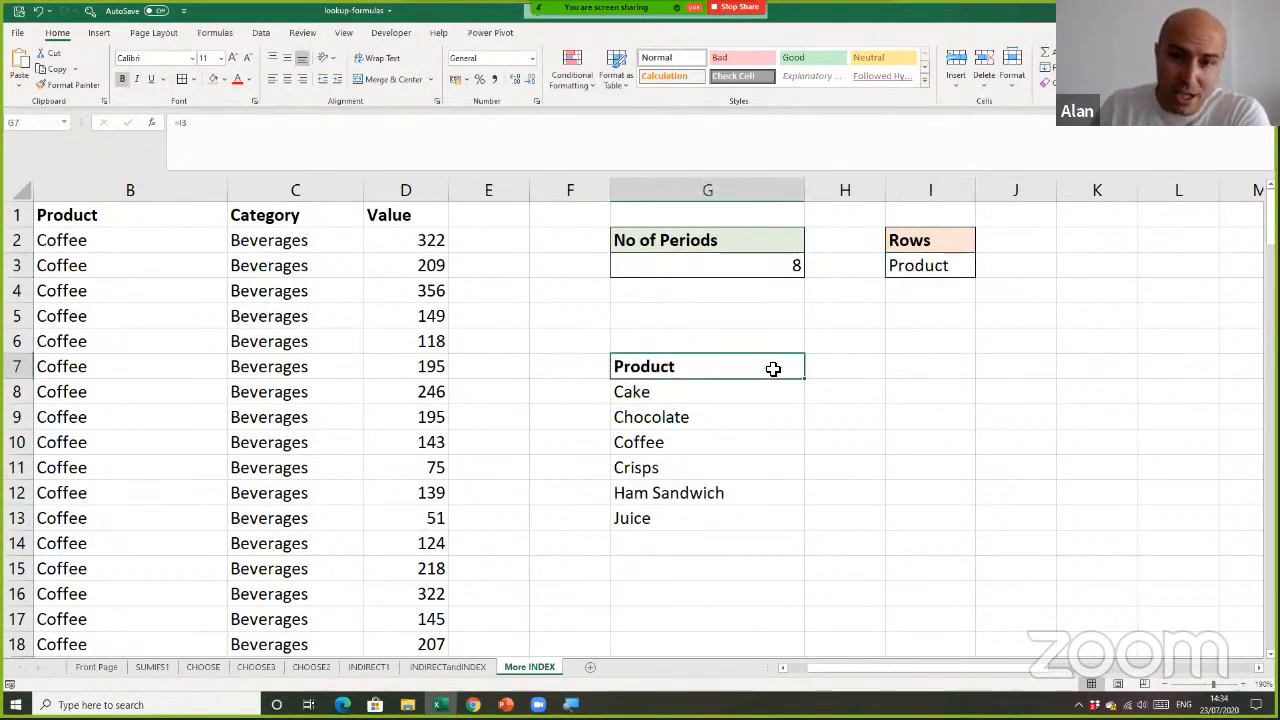
double_click(766, 368)
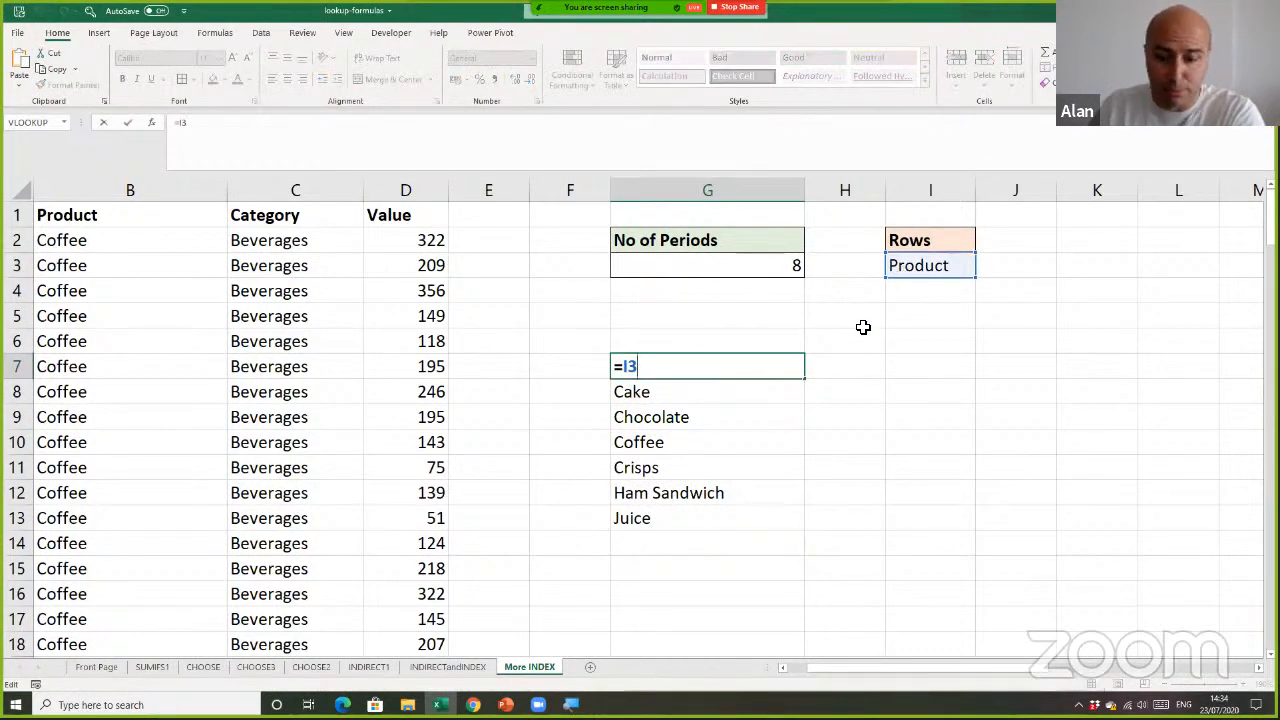
key("Return")
left_click(863, 366)
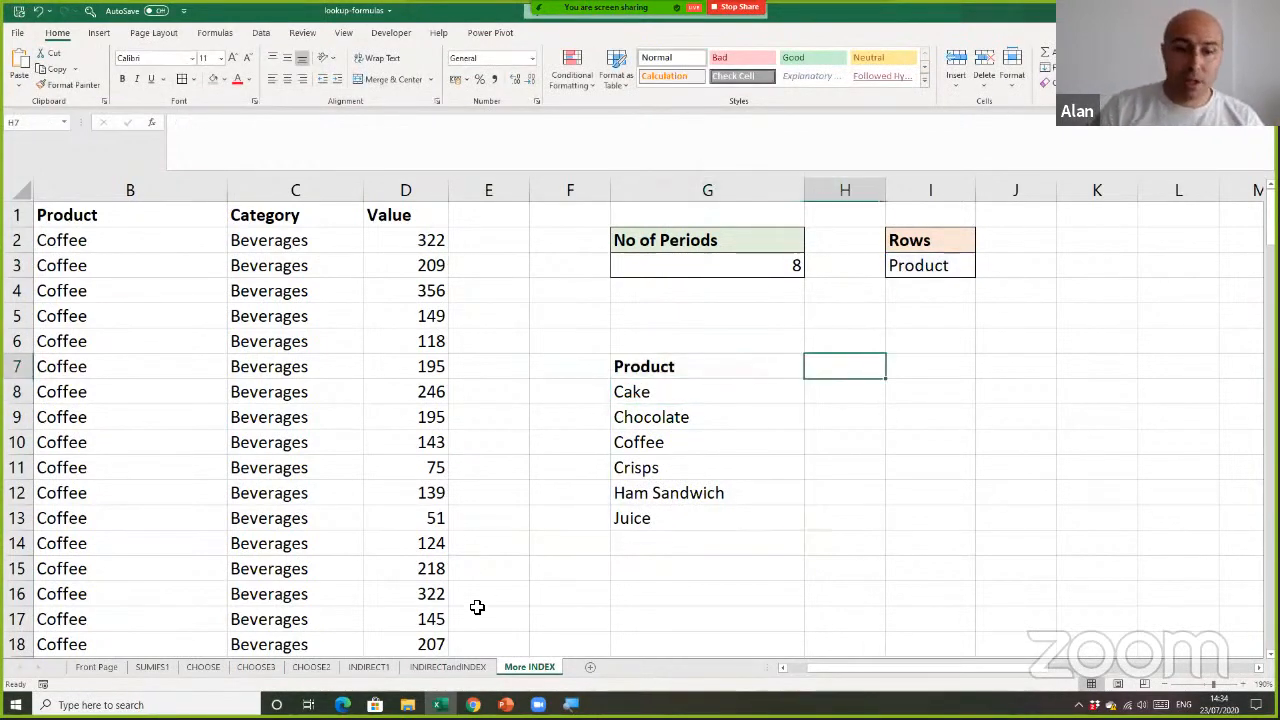
Review the product and sales results range B5:C11 on the INDIRECTandINDEX sheet, and return to cell H7 on More INDEX
left_click(445, 667)
left_click_drag(120, 272, 209, 379)
left_click(529, 667)
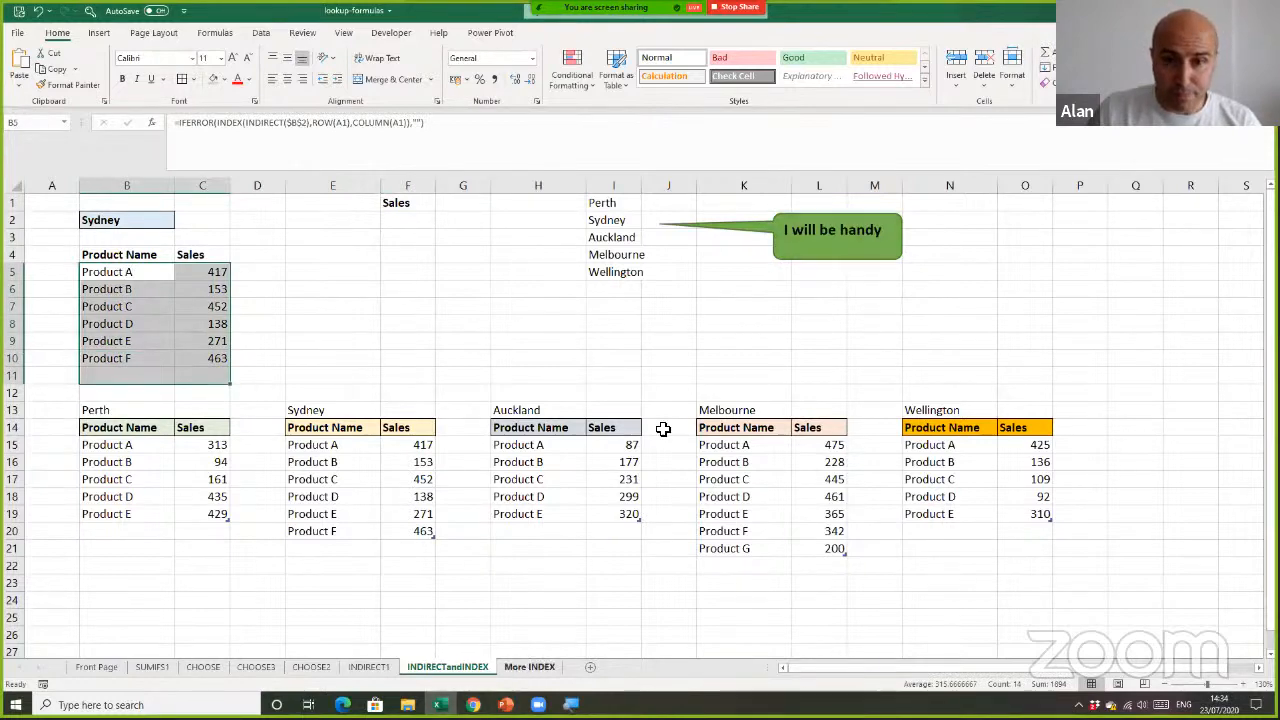
left_click(857, 410)
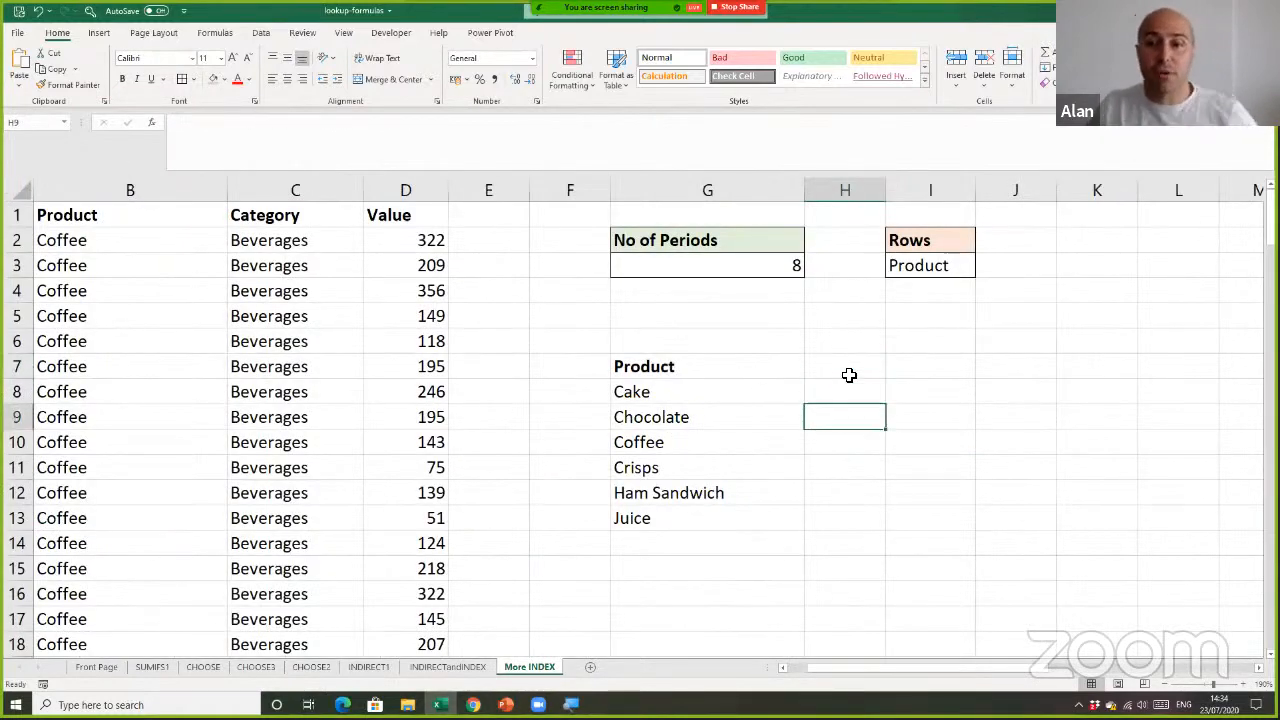
left_click(848, 375)
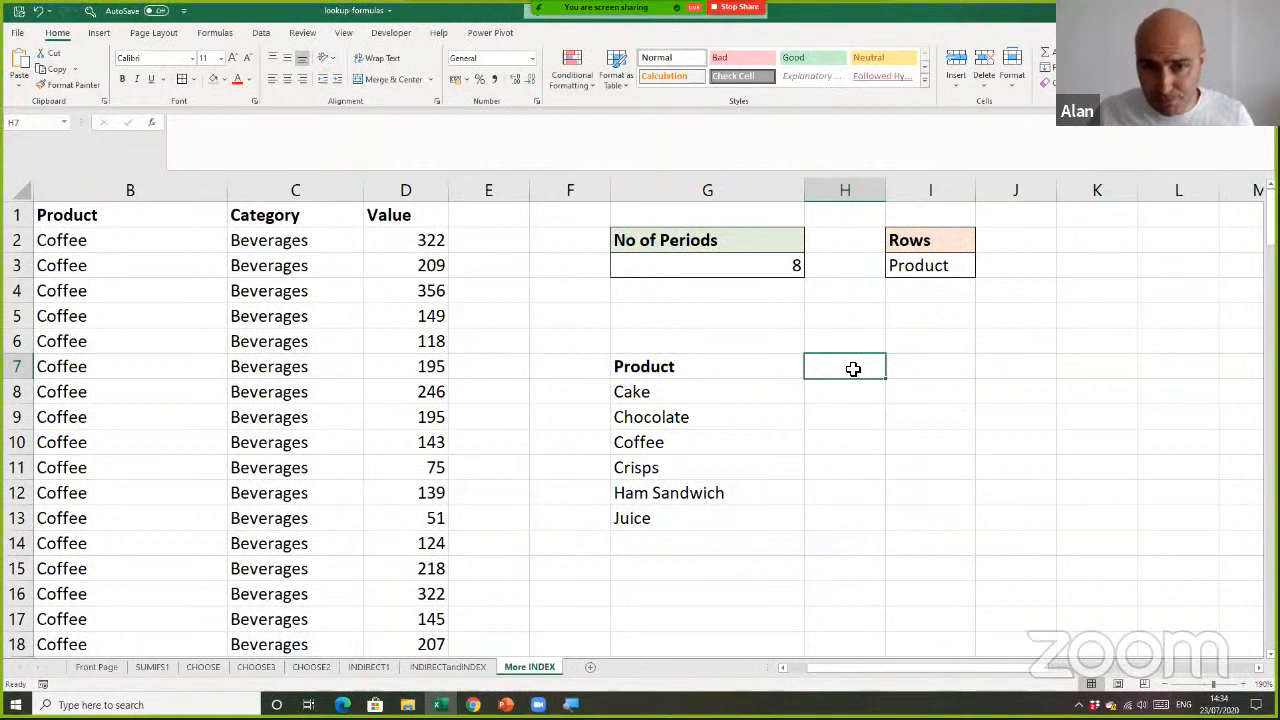
Compare the No of Periods cell G3 and the Period data column with the unique period list starting in W1
left_click(719, 265)
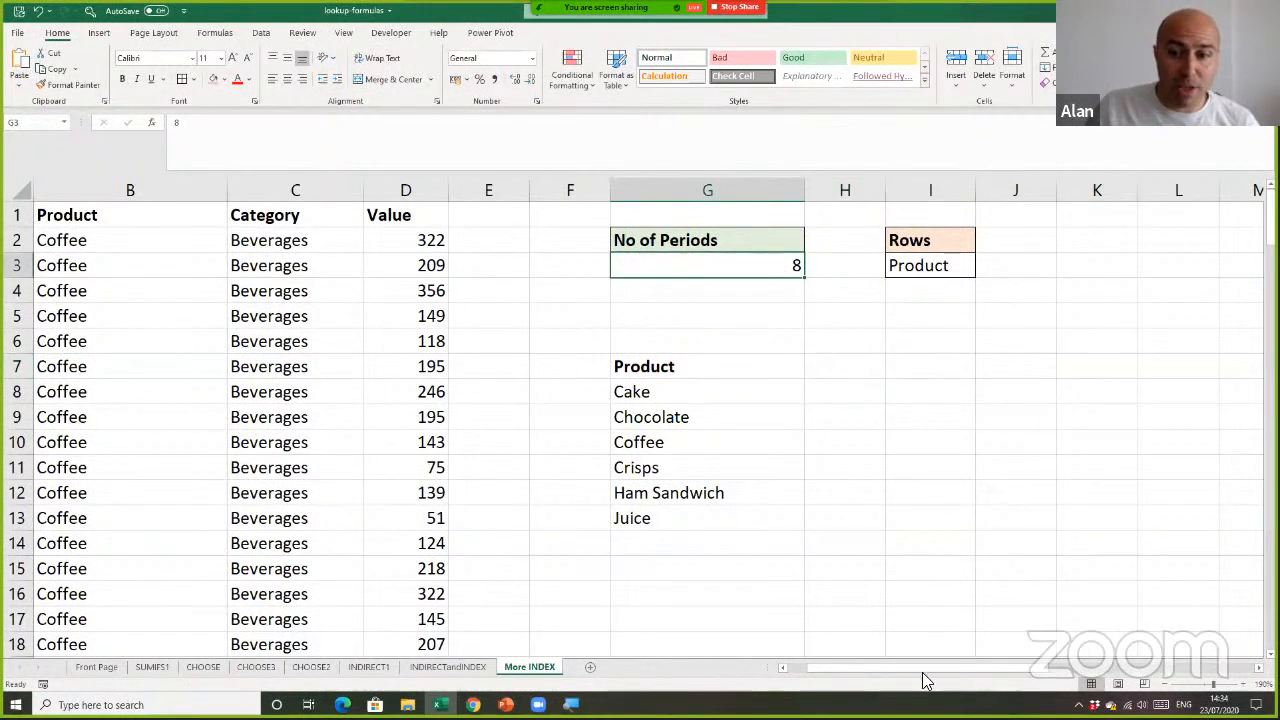
mouse_move(922, 668)
left_mouse_down()
mouse_move(944, 668)
mouse_move(906, 668)
left_mouse_up()
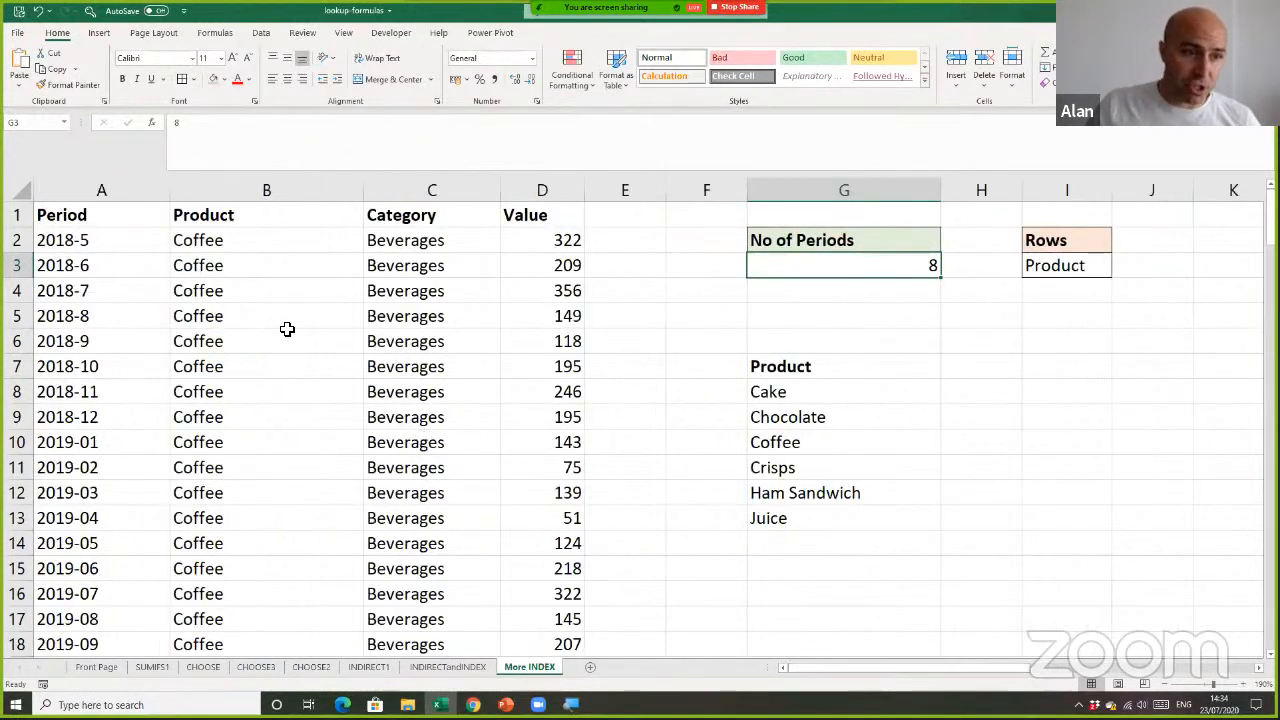
left_click(103, 190)
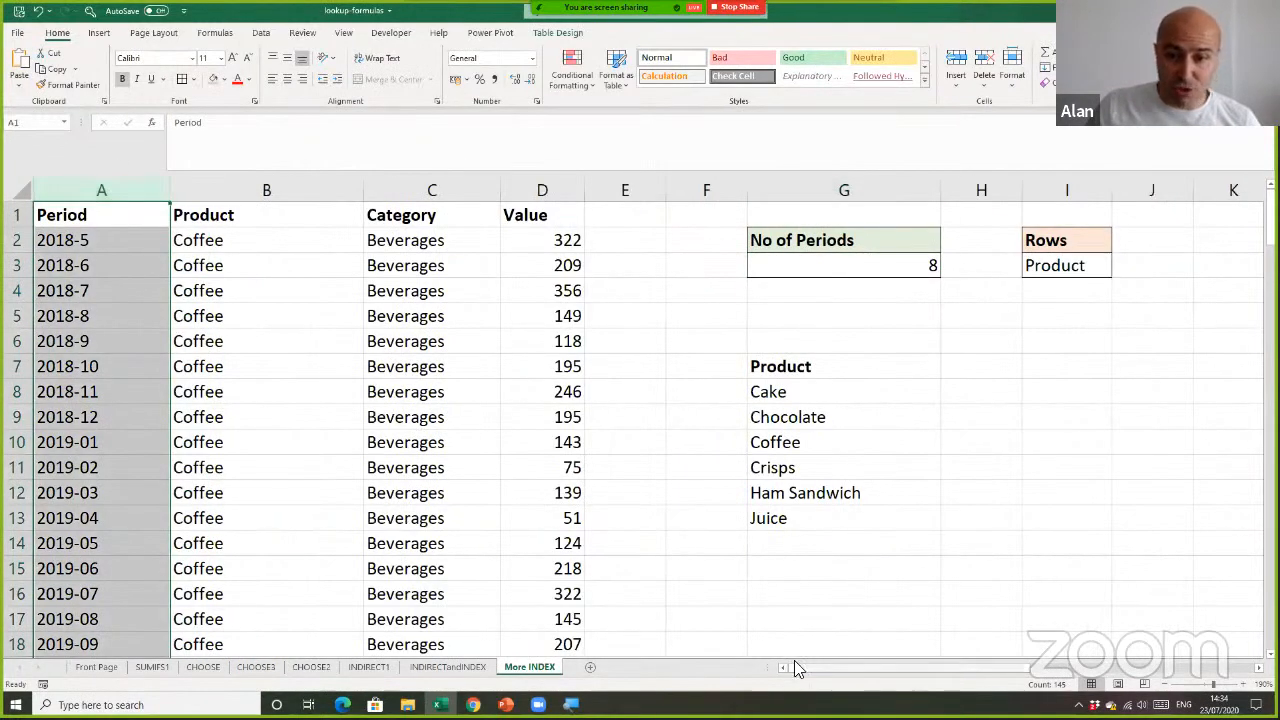
left_click_drag(797, 668, 917, 670)
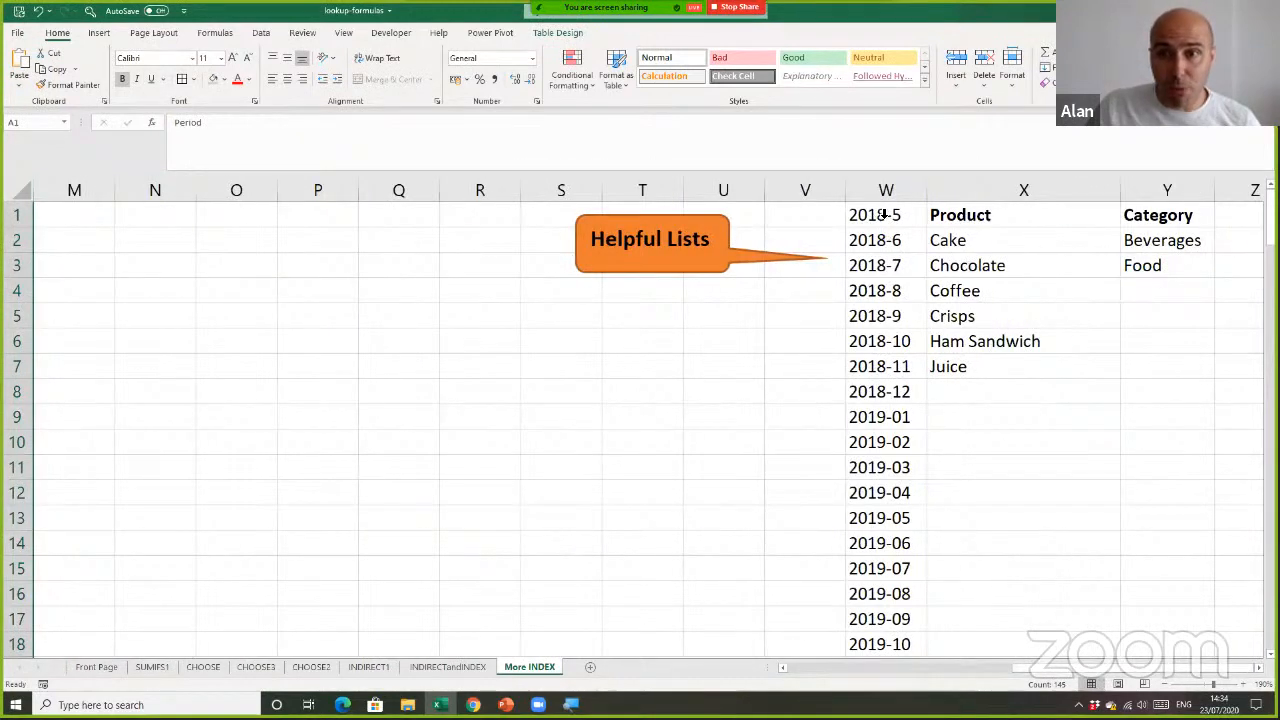
left_click(884, 215)
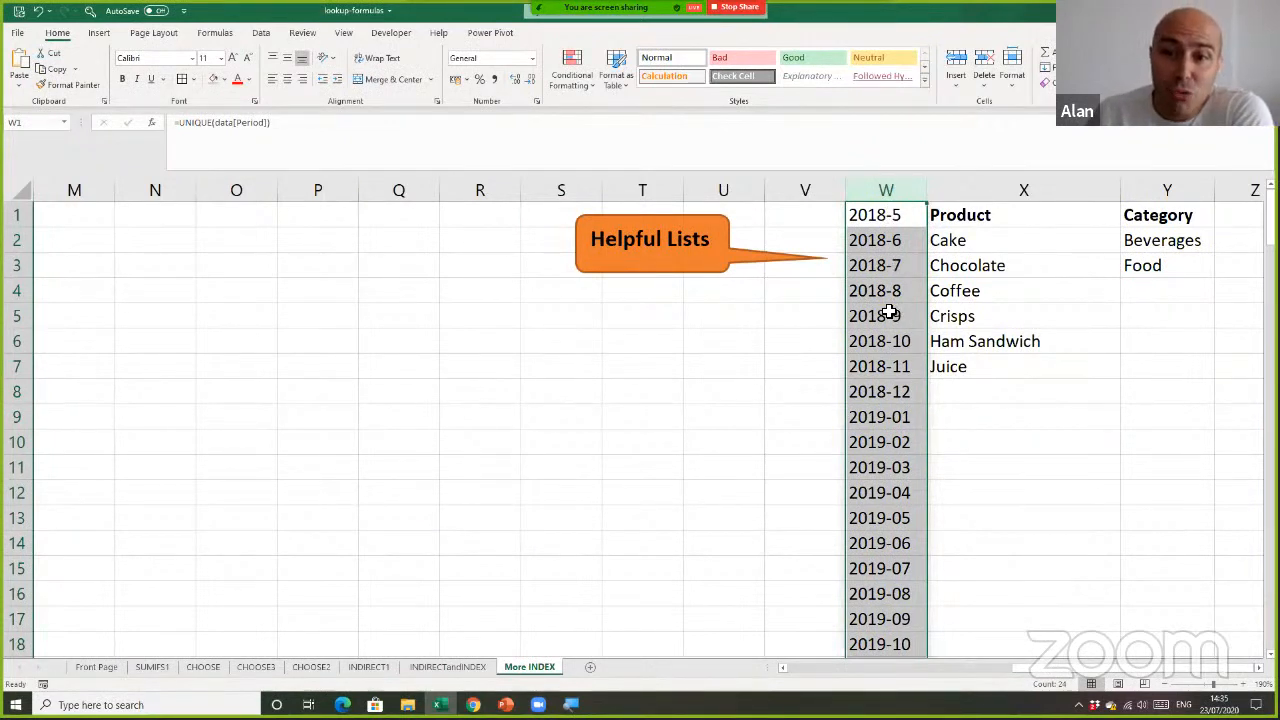
Examine the 2020 periods in W21:W24 and the last eight periods in W17:W24, and go back to the report area
scroll(771, 526, "down", 1)
scroll(773, 527, "down", 3)
left_click(773, 518)
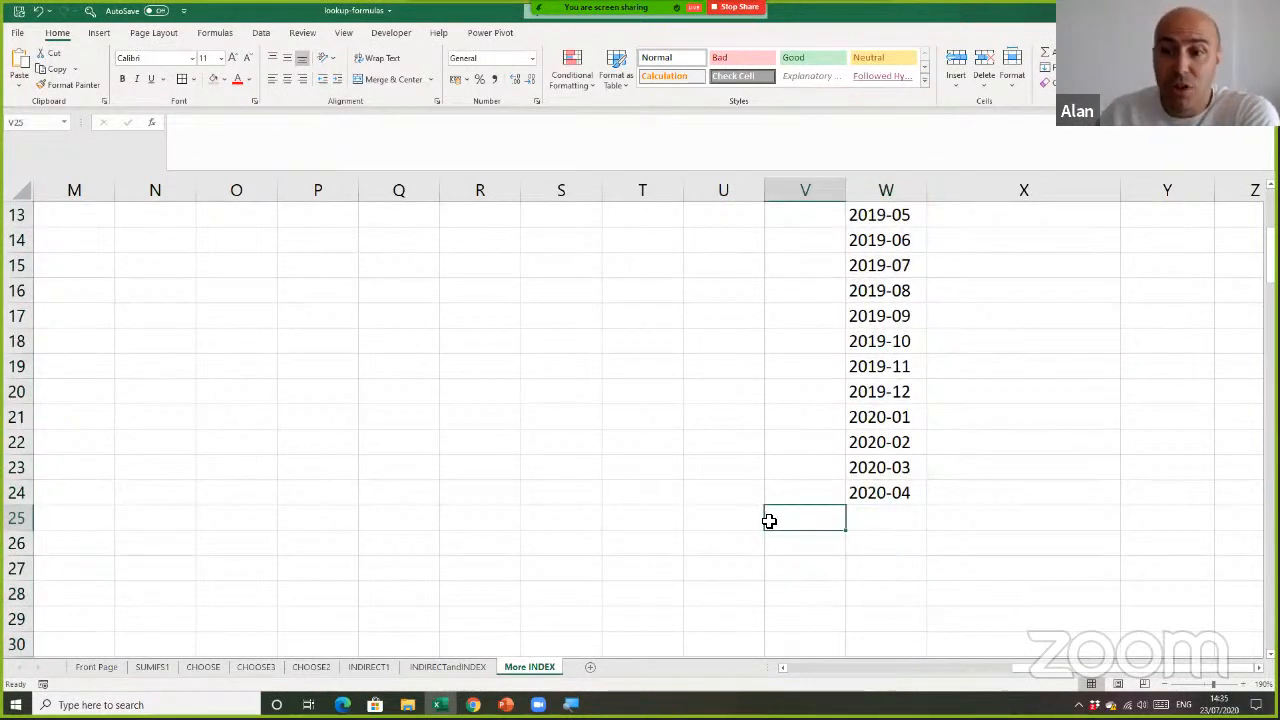
left_click_drag(906, 416, 906, 486)
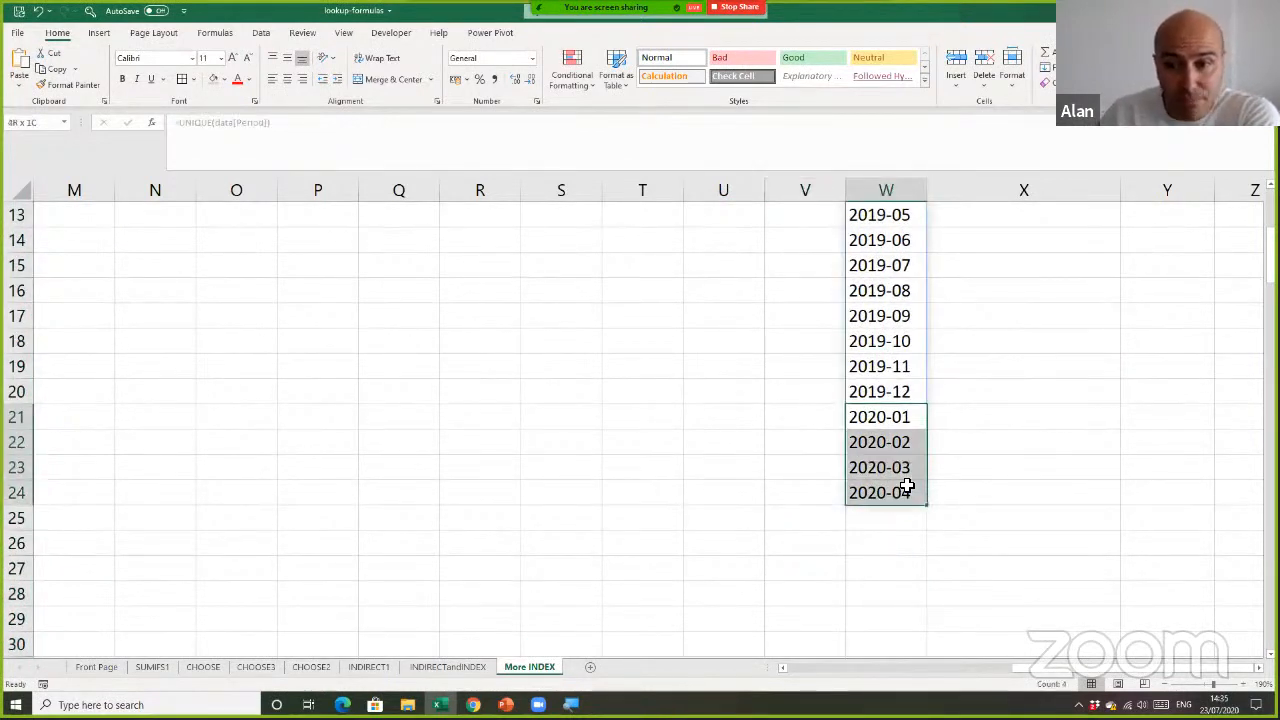
left_click_drag(909, 320, 909, 488)
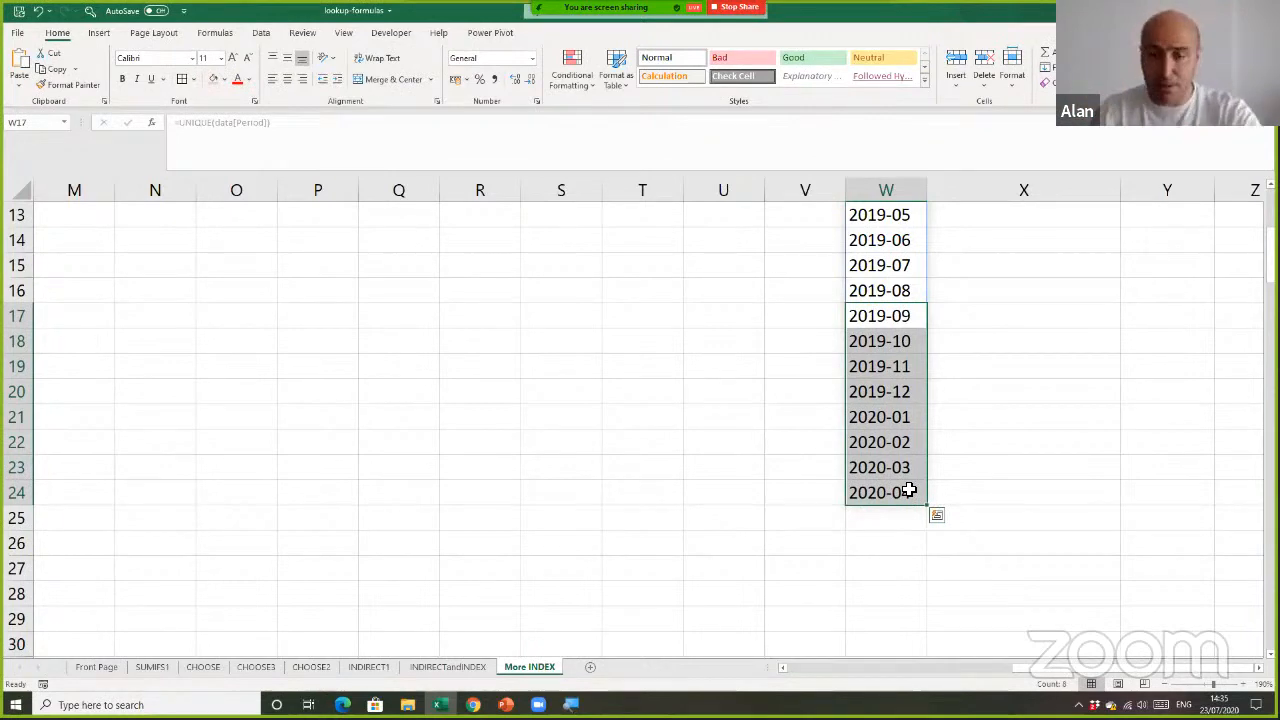
left_click_drag(1040, 669, 805, 688)
scroll(589, 449, "up", 4)
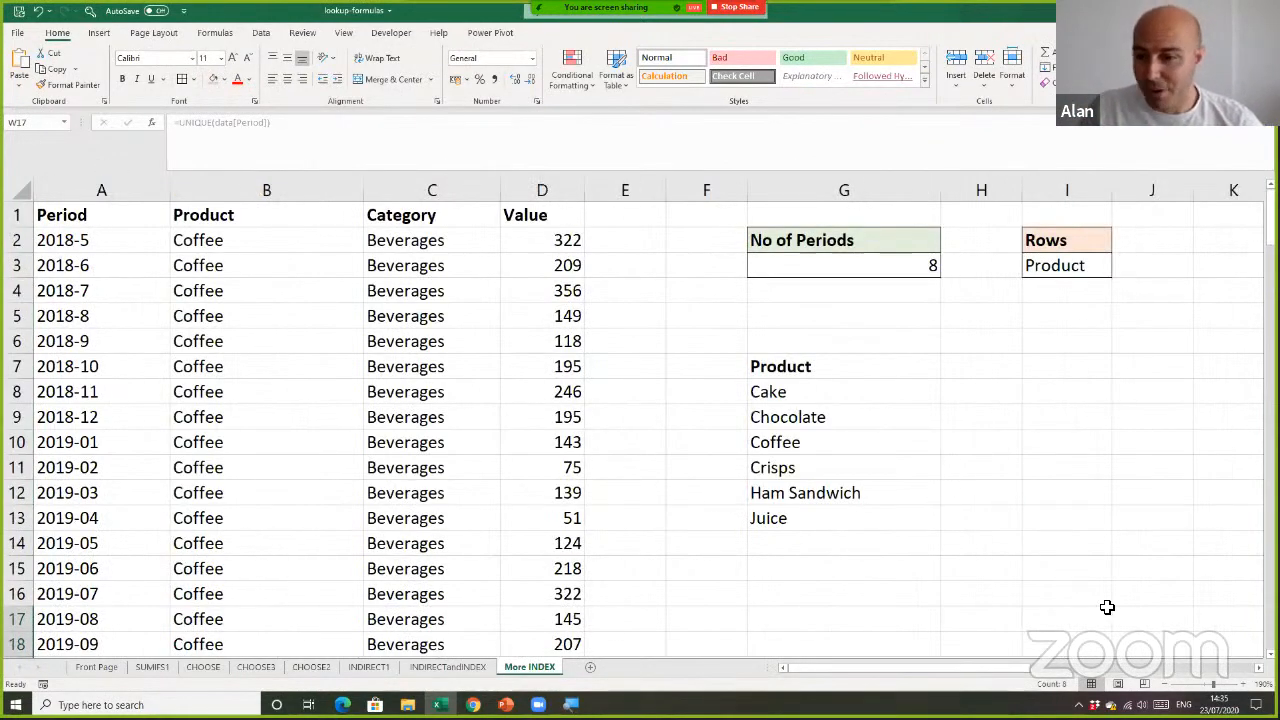
Begin an INDEX formula in H7 with the whole column W:W as its array, up to the row number argument
double_click(1259, 668)
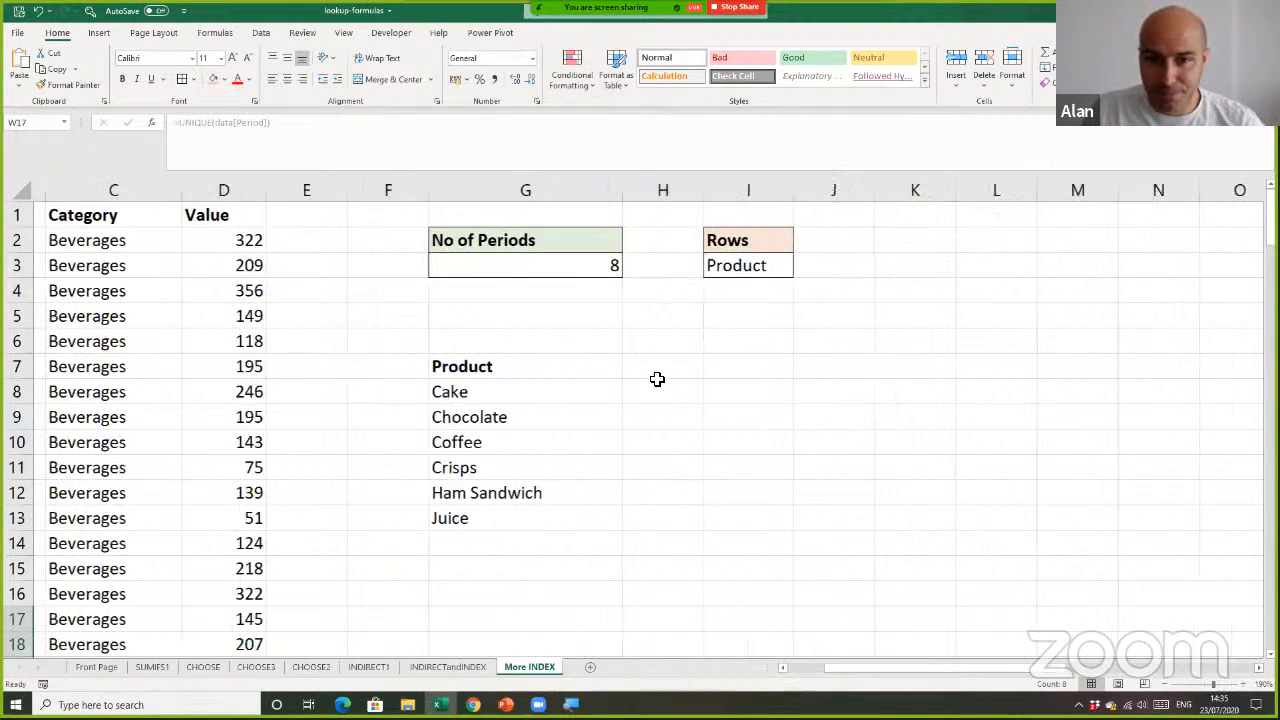
left_click(648, 376)
type("=")
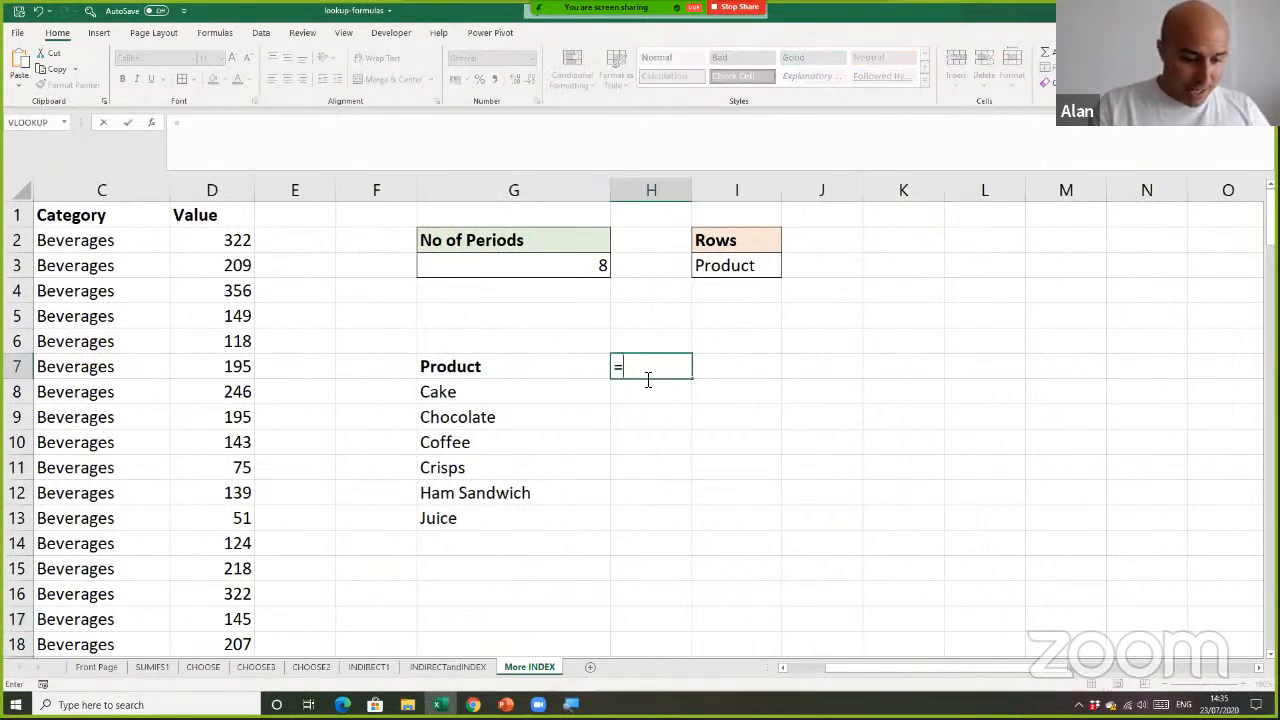
type("inde")
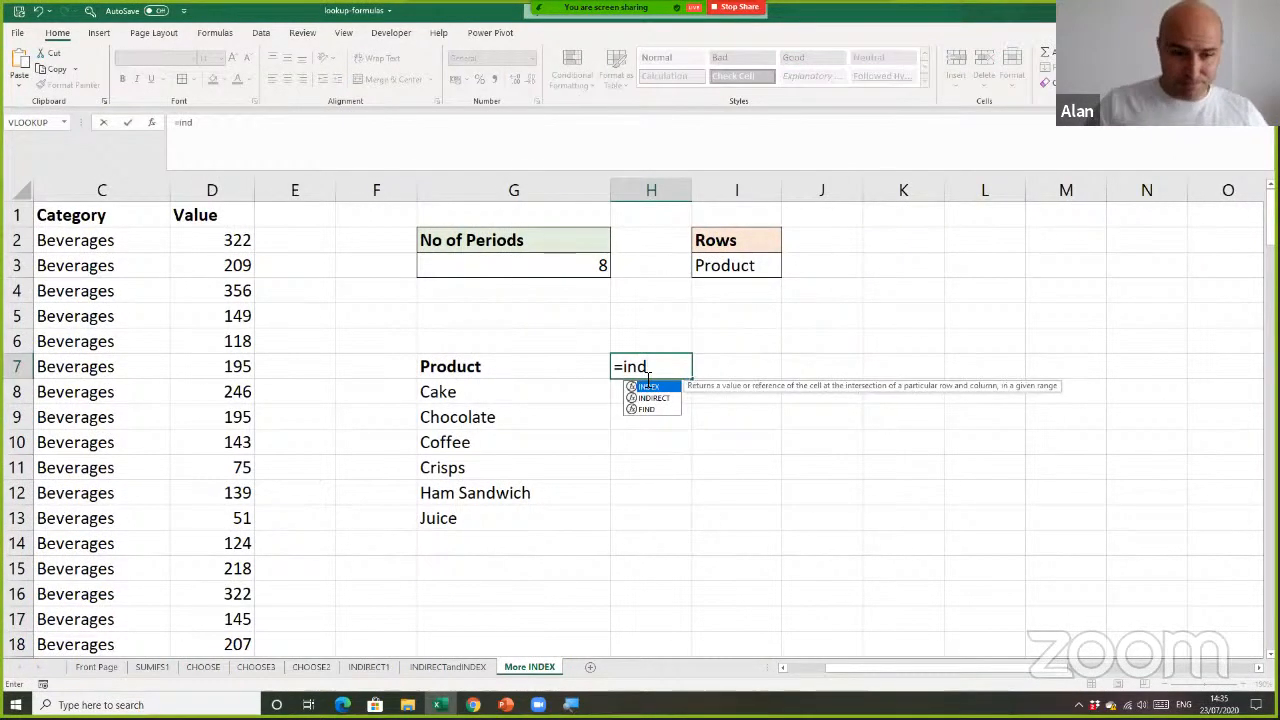
key("Tab")
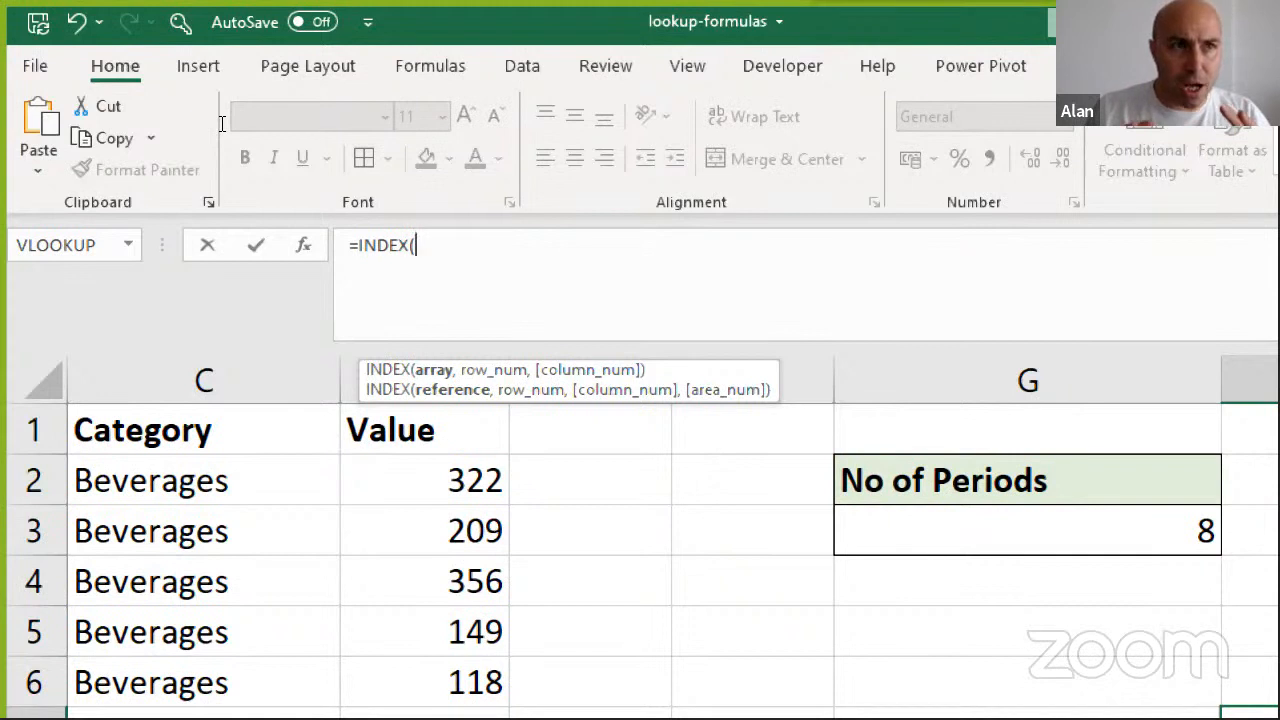
type("W")
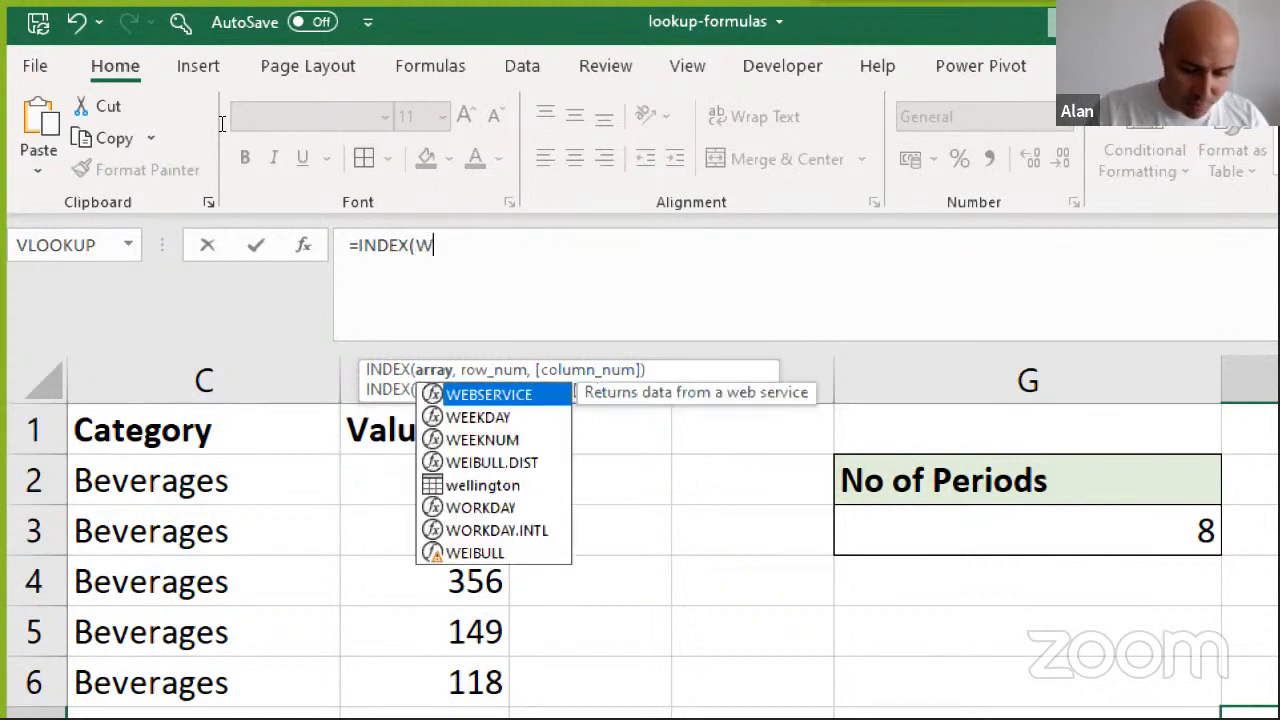
type(":w")
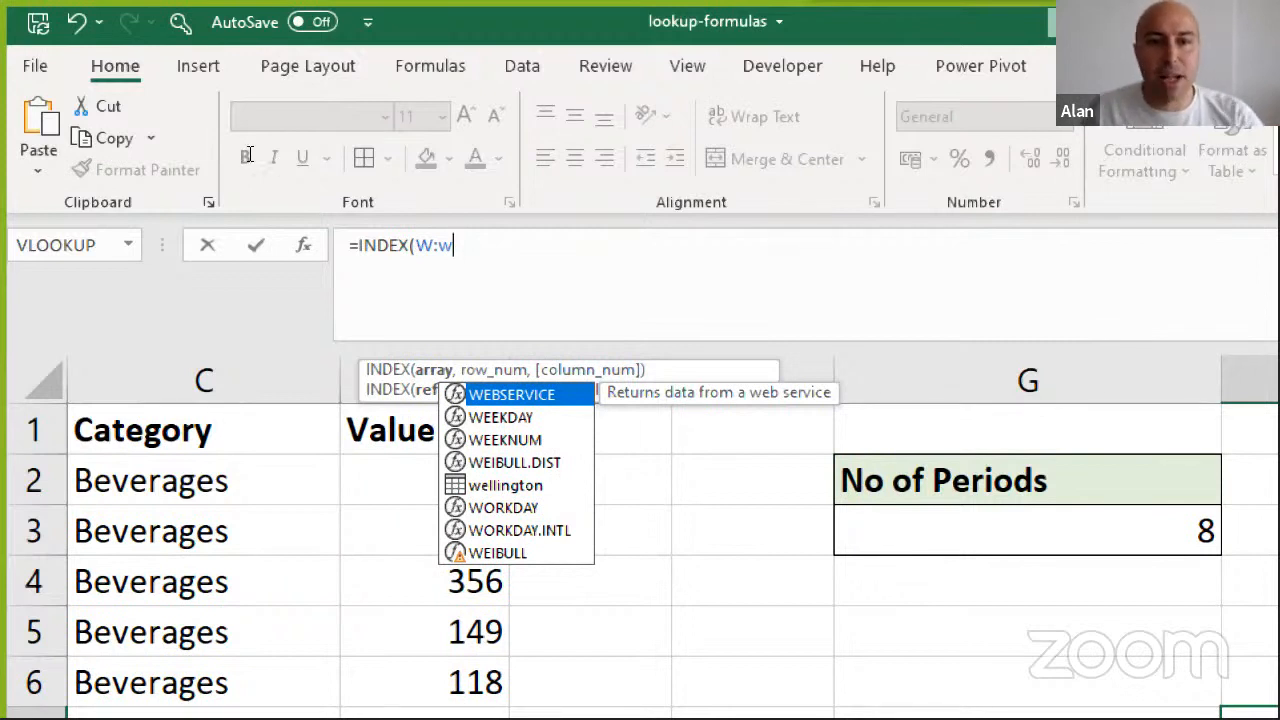
type(",")
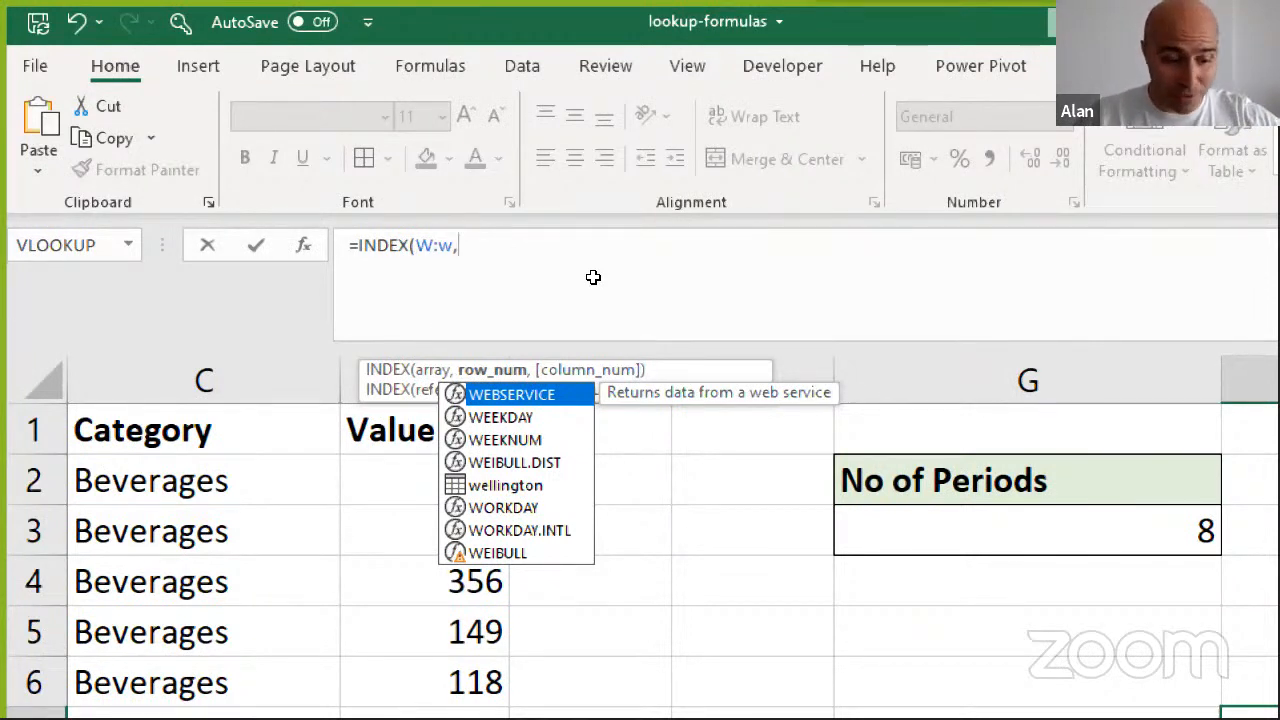
Start the INDEX row number argument with a ROWS function that refers to the spilled period list W1#
type("rows")
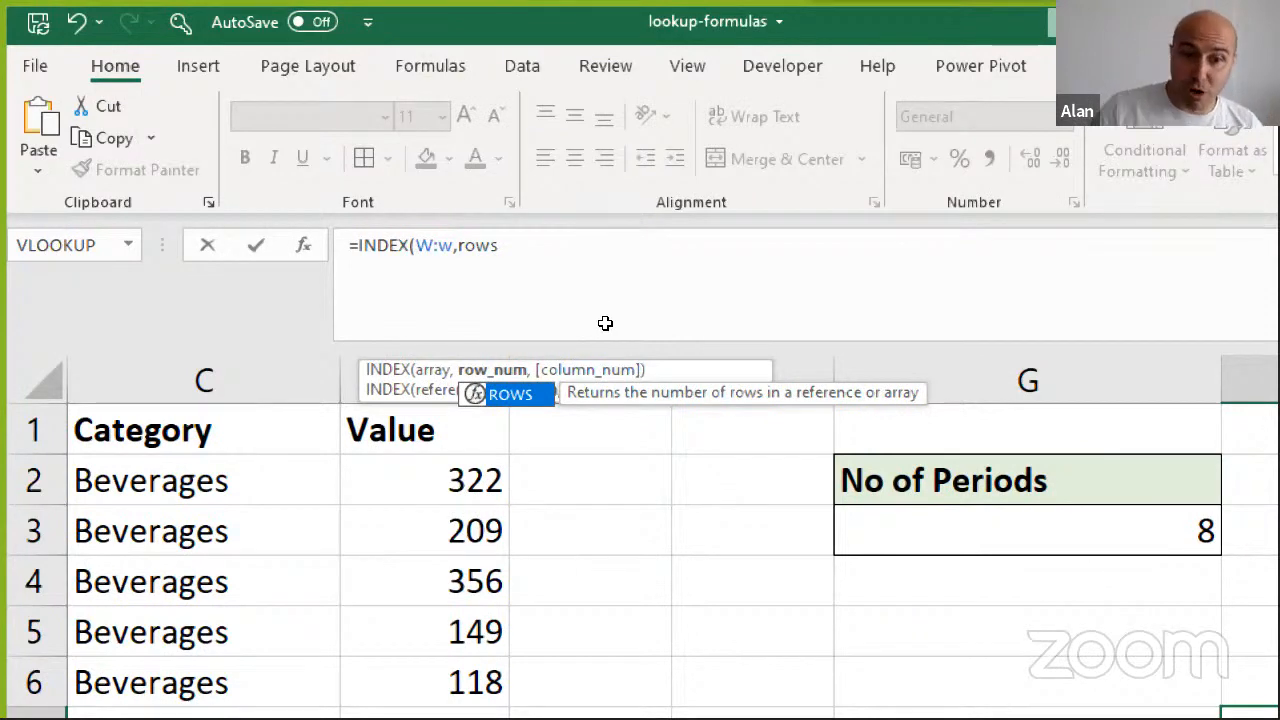
key("BackSpace")
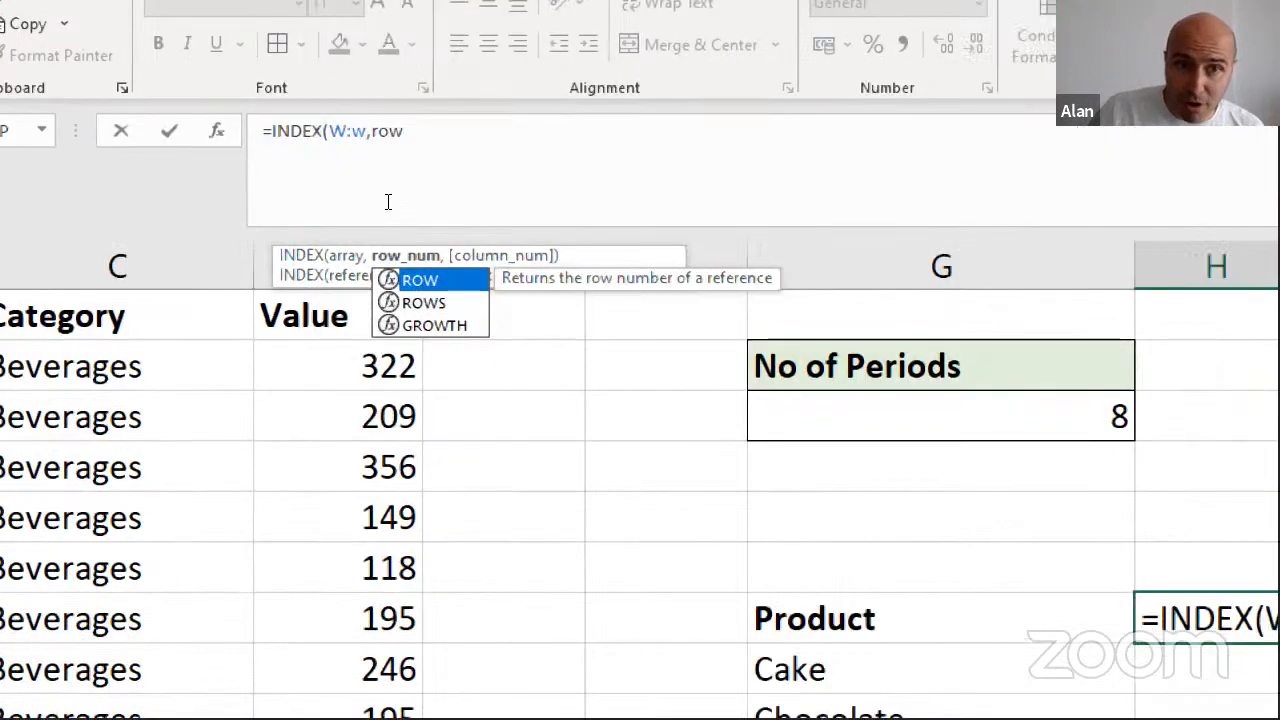
type("s")
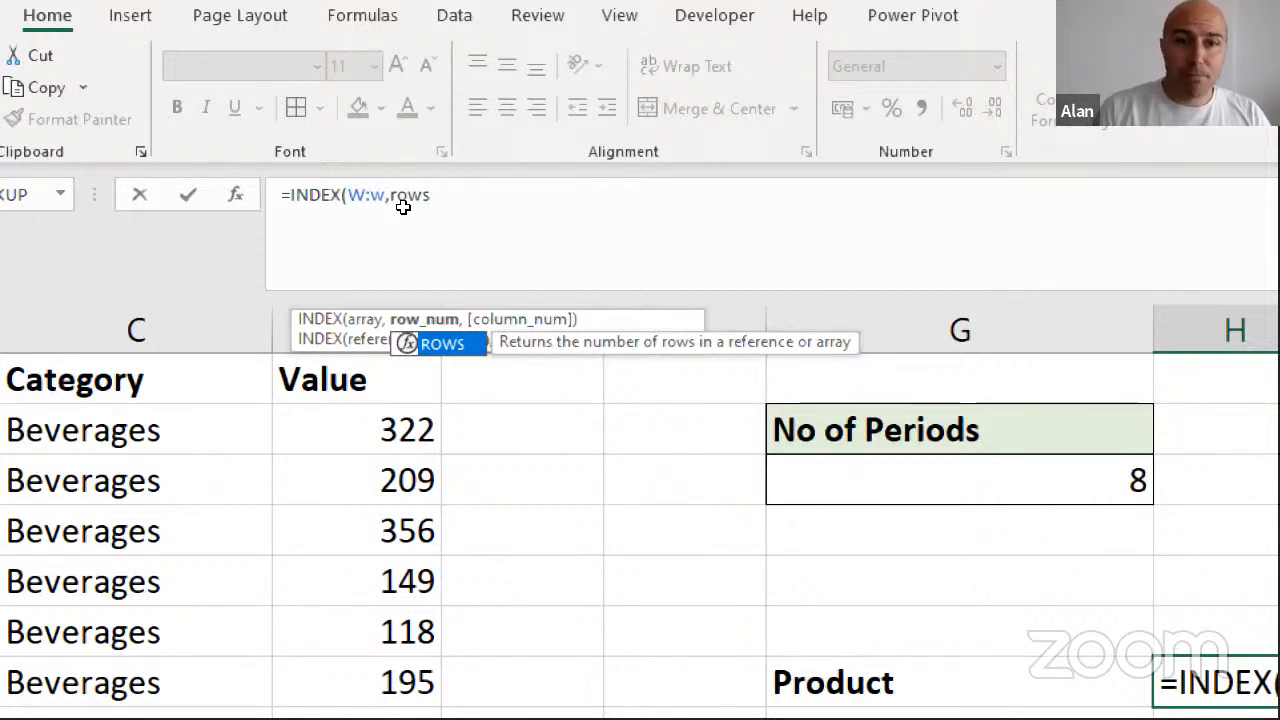
type("(")
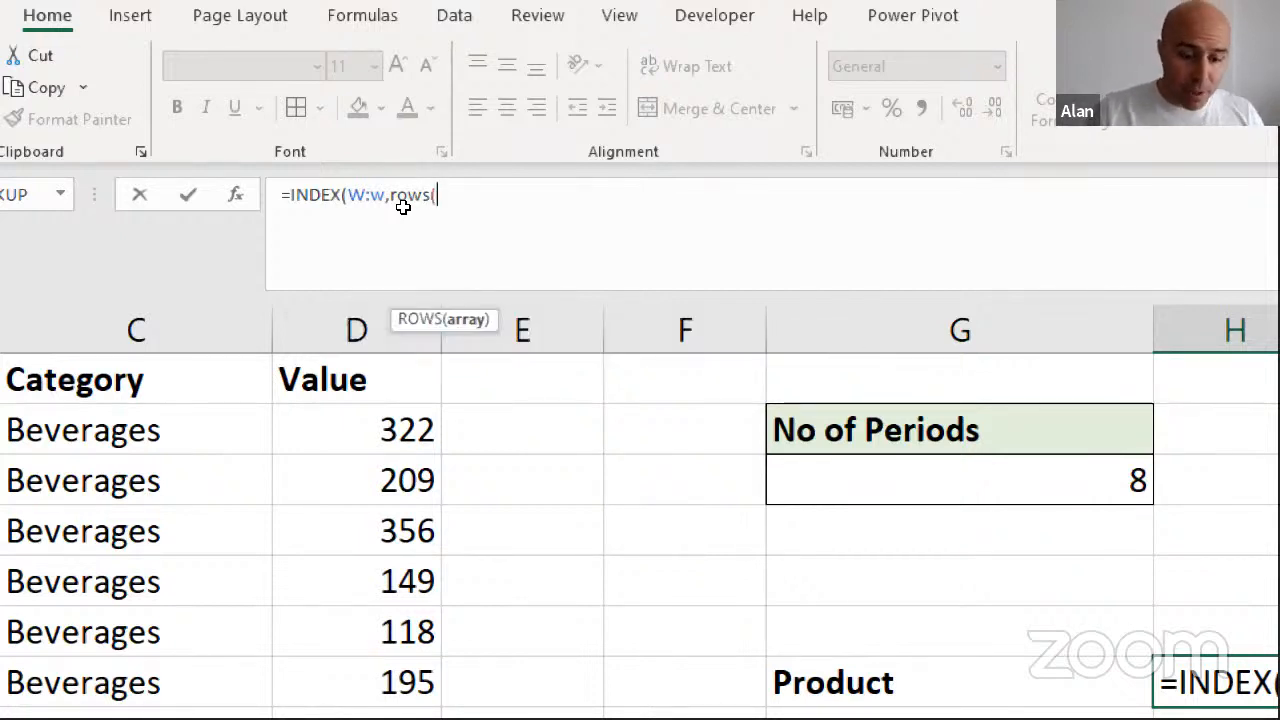
type("W")
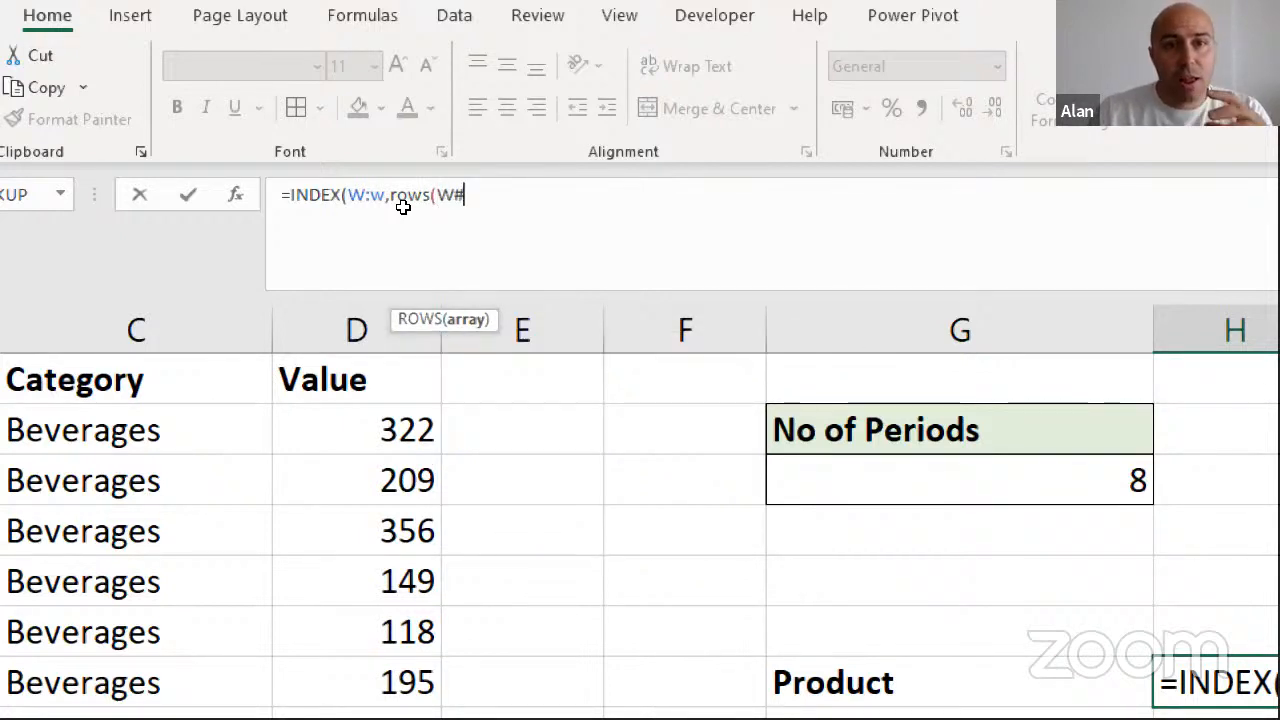
type("1#")
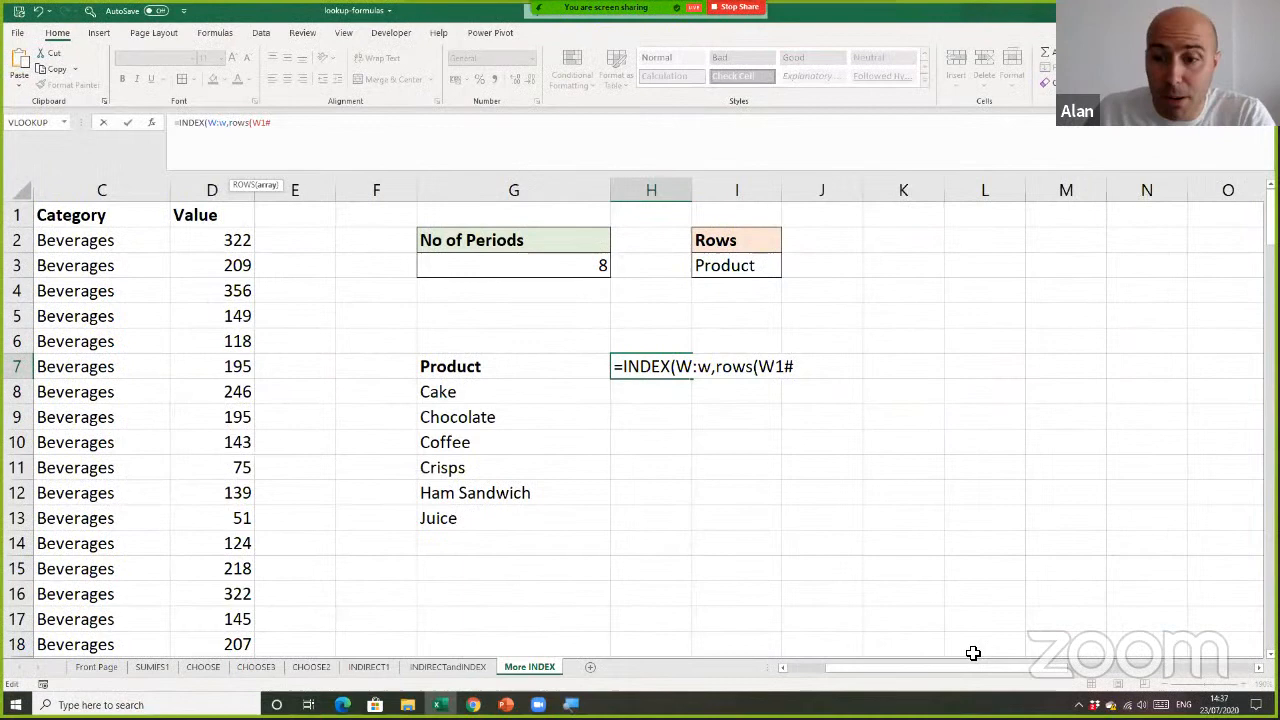
Check the spilled period list and complete the row number argument as ROWS(W1#)-G3+1
left_click_drag(971, 667, 1232, 668)
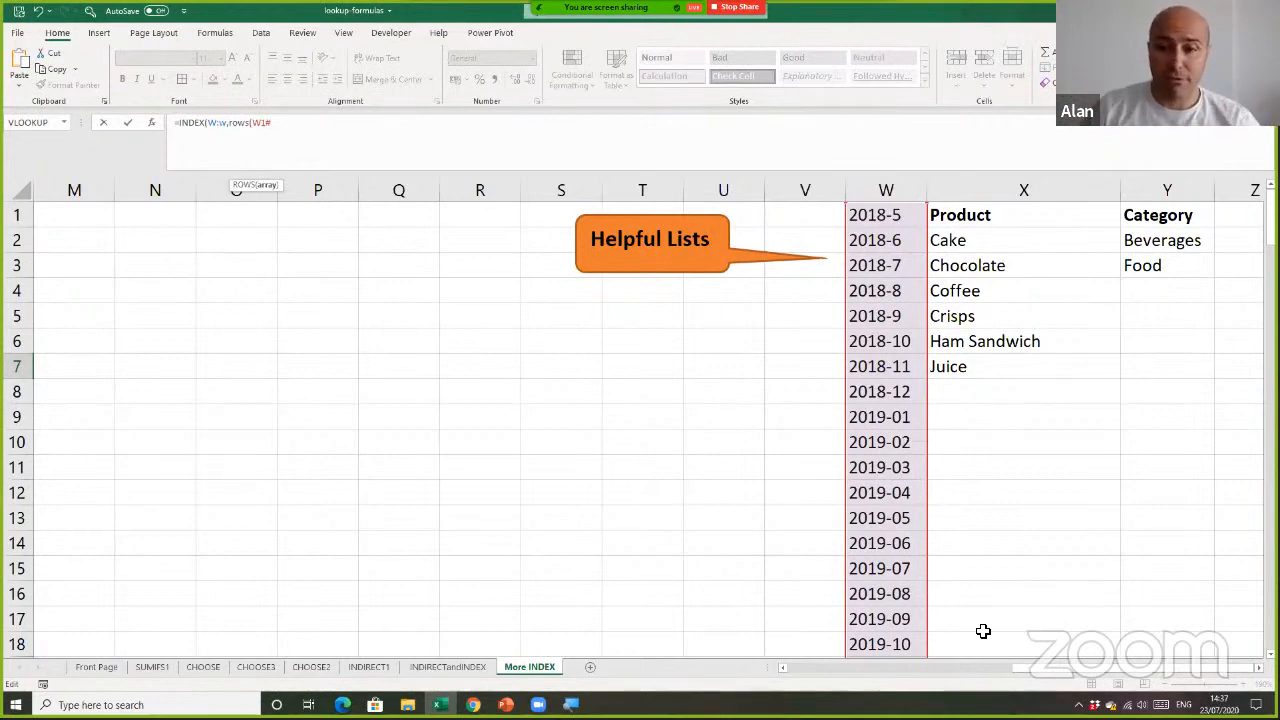
left_click_drag(1032, 668, 780, 662)
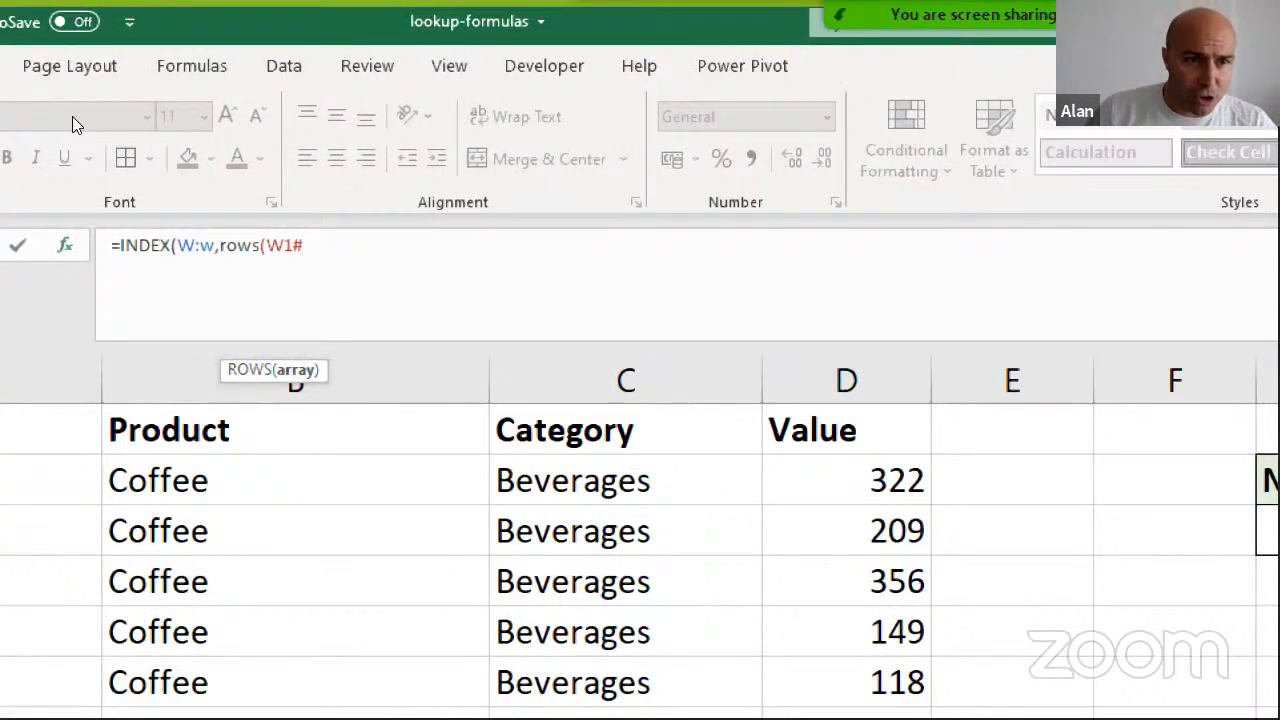
type(")")
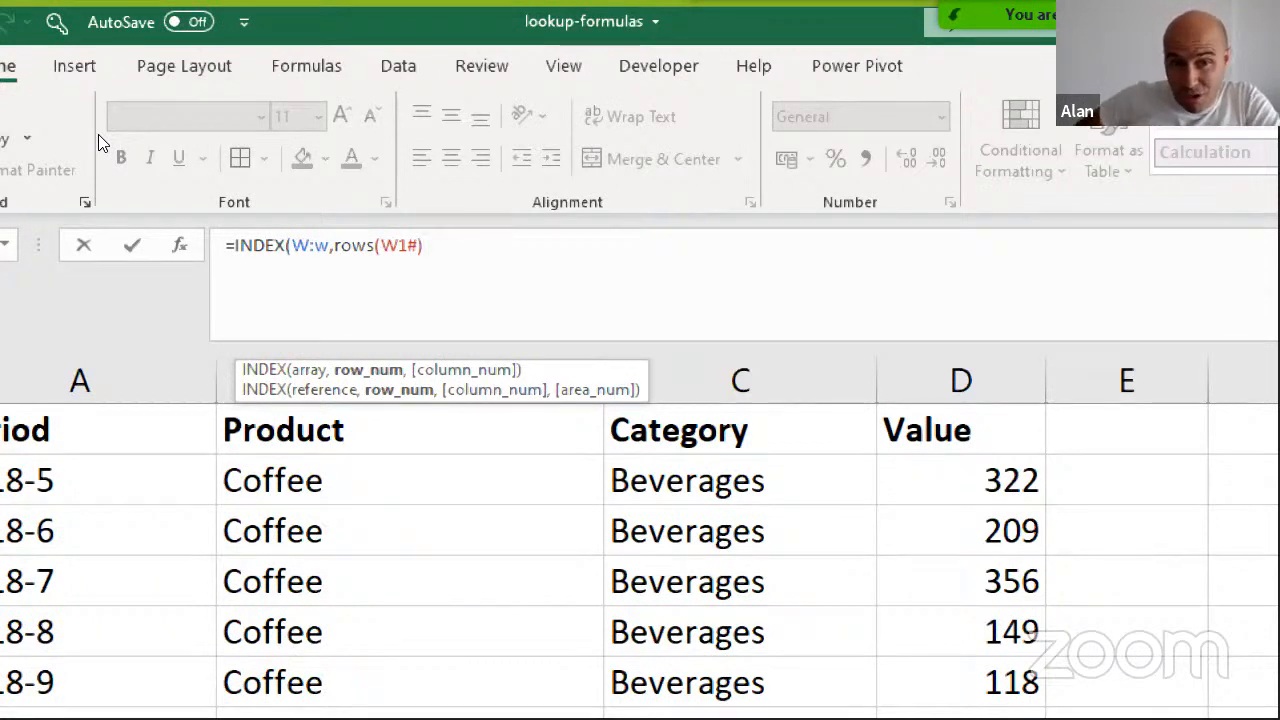
type("-")
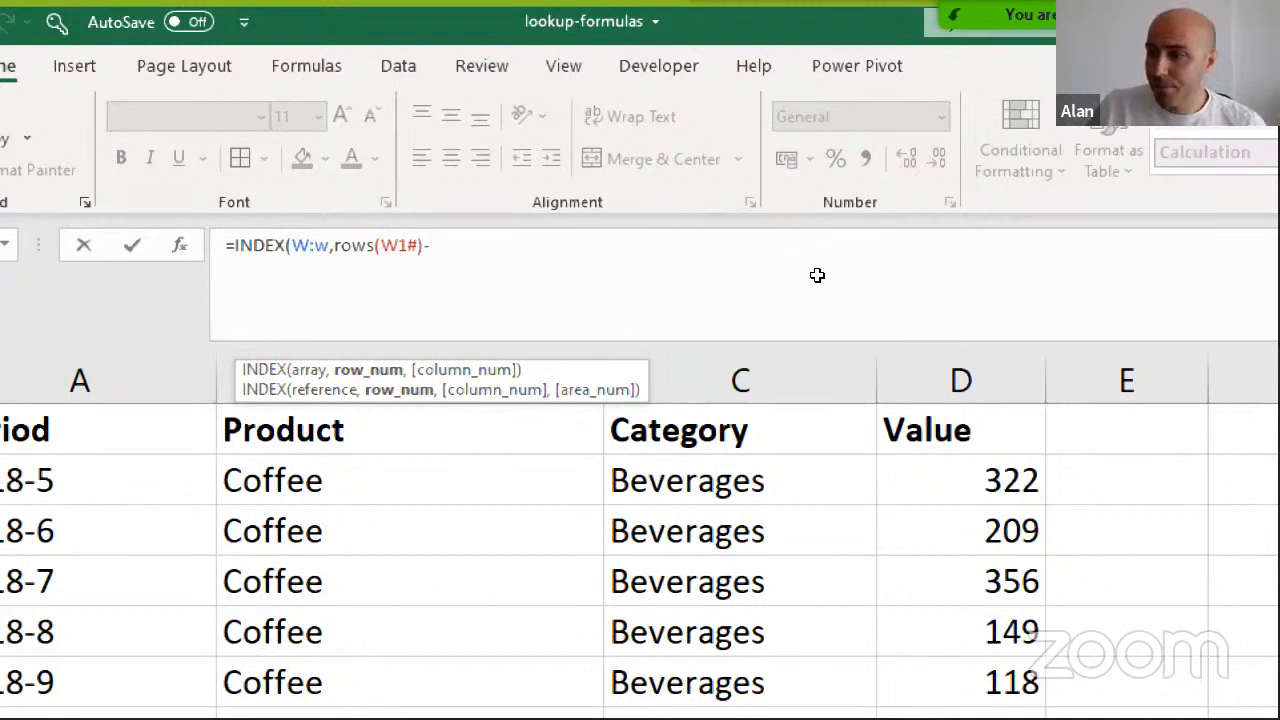
type("G3")
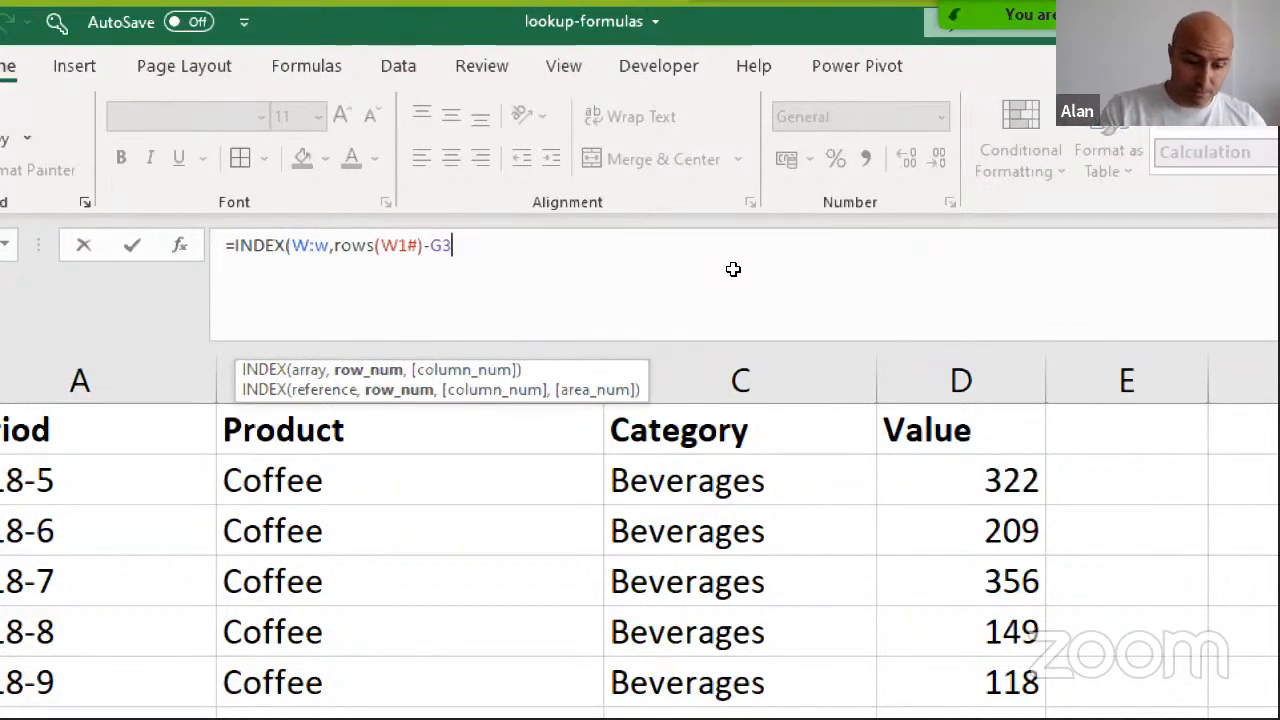
type("+1")
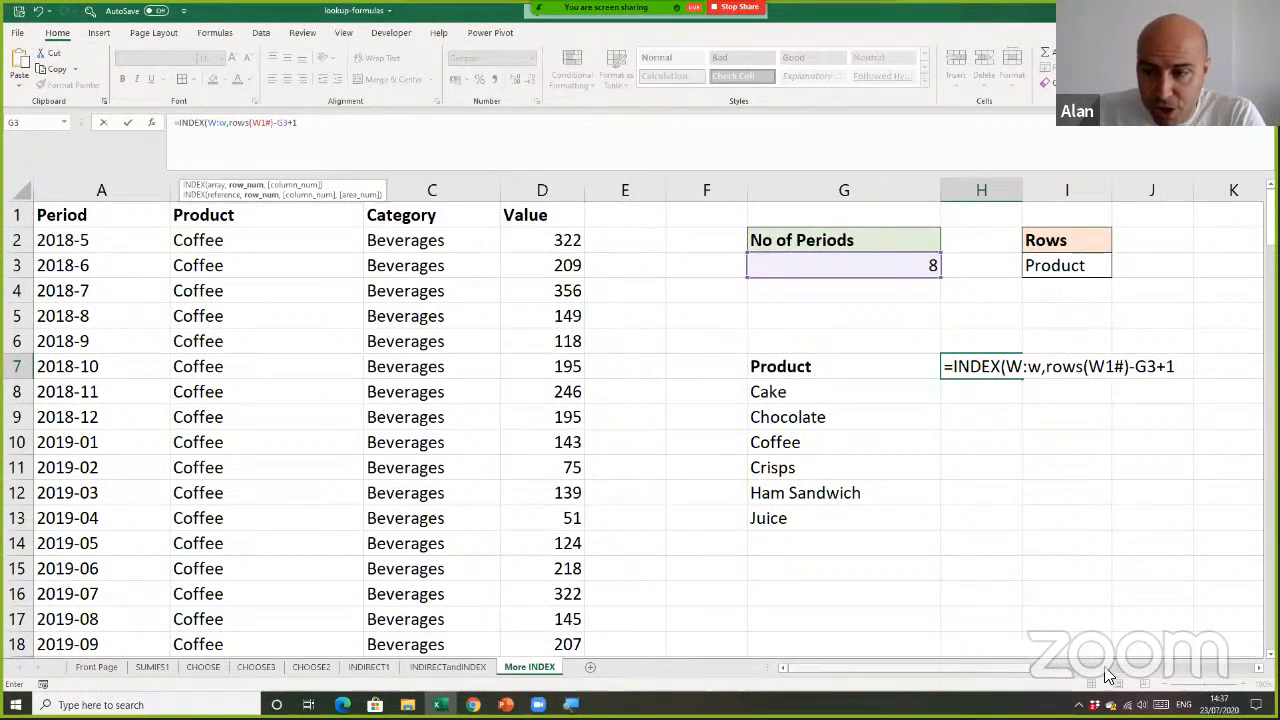
Check the end of the period list in column W against the unfinished formula and review its W:W array reference
scroll(1005, 560, "right", 10)
scroll(1013, 521, "down", 1)
scroll(1013, 521, "down", 3)
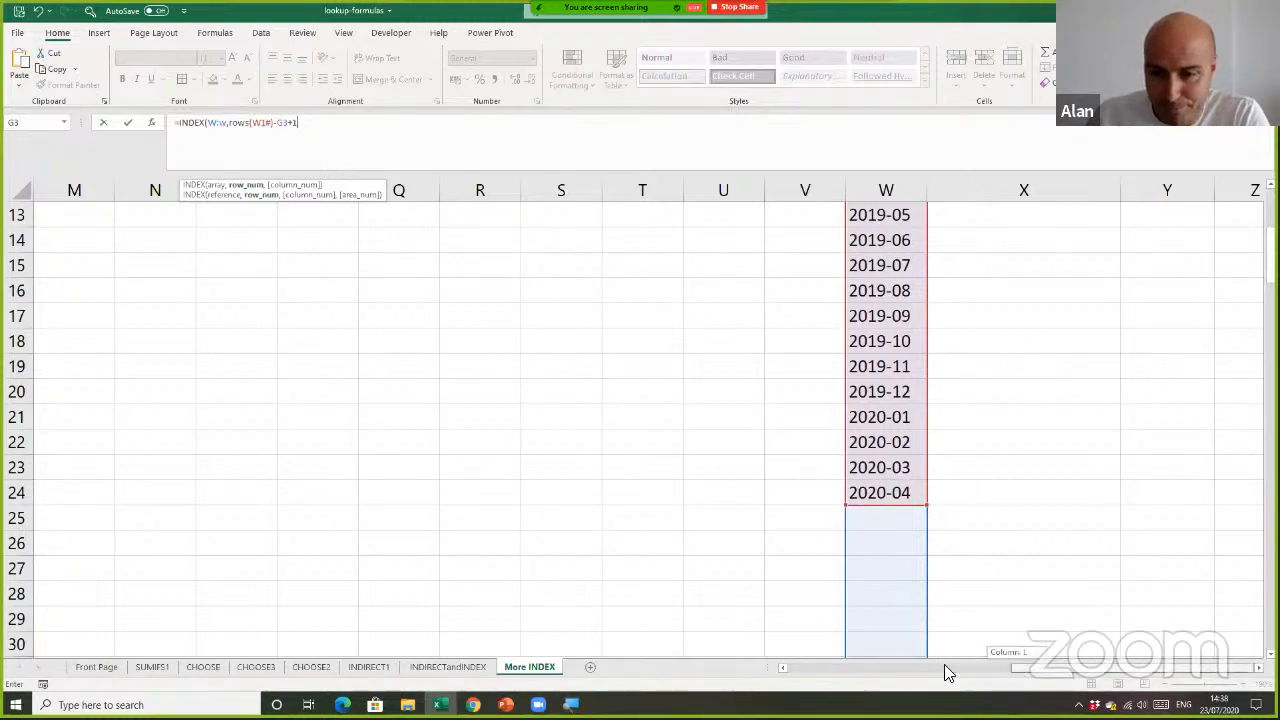
left_click_drag(946, 671, 381, 357)
scroll(343, 331, "up", 4)
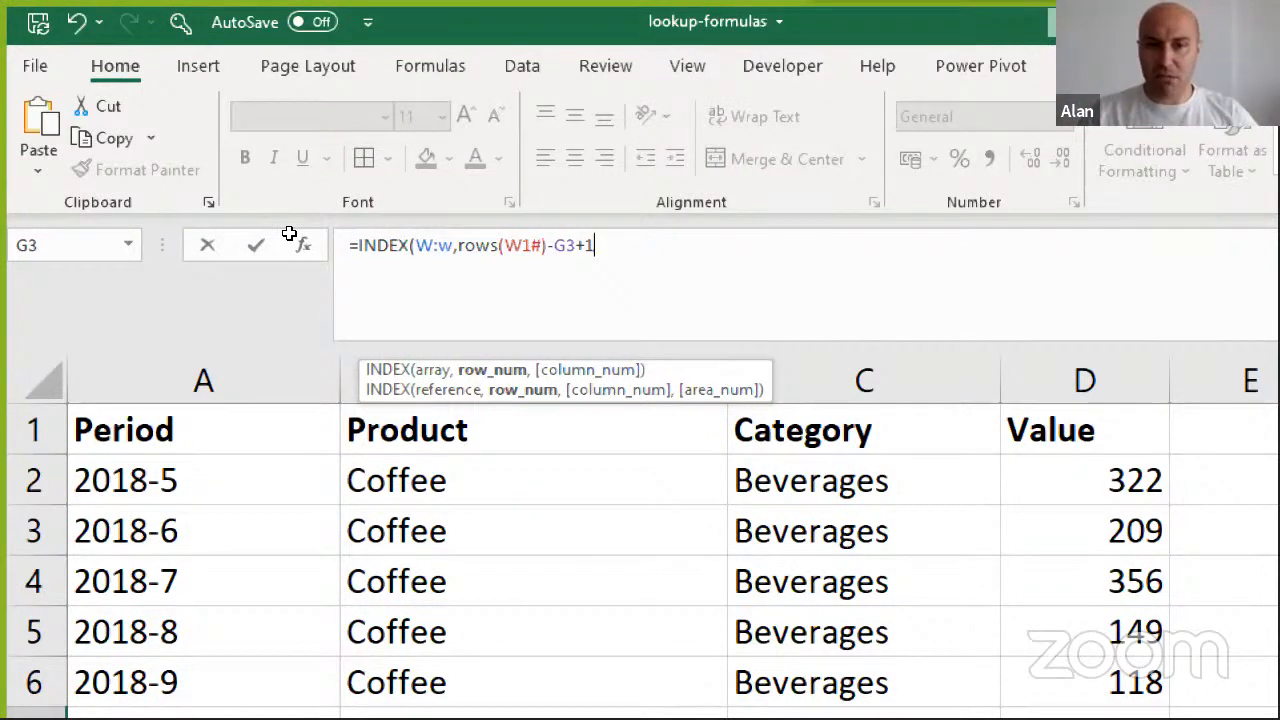
left_click_drag(416, 246, 454, 247)
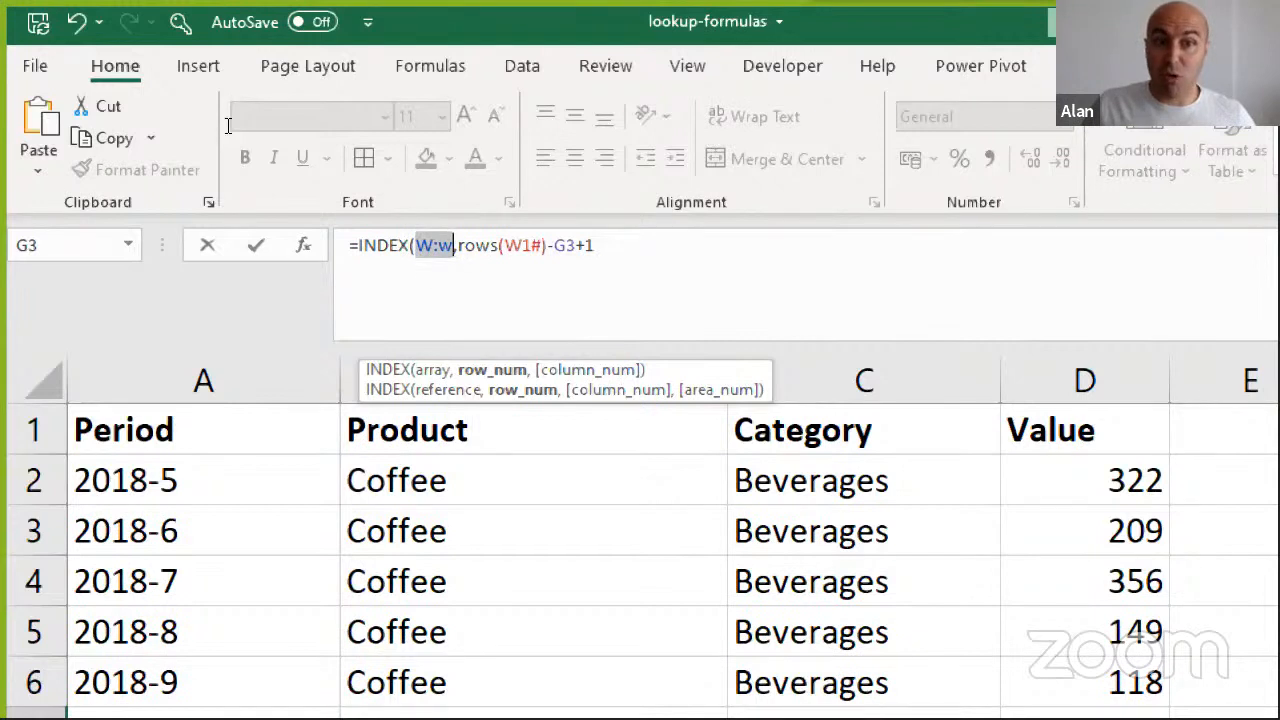
key("End")
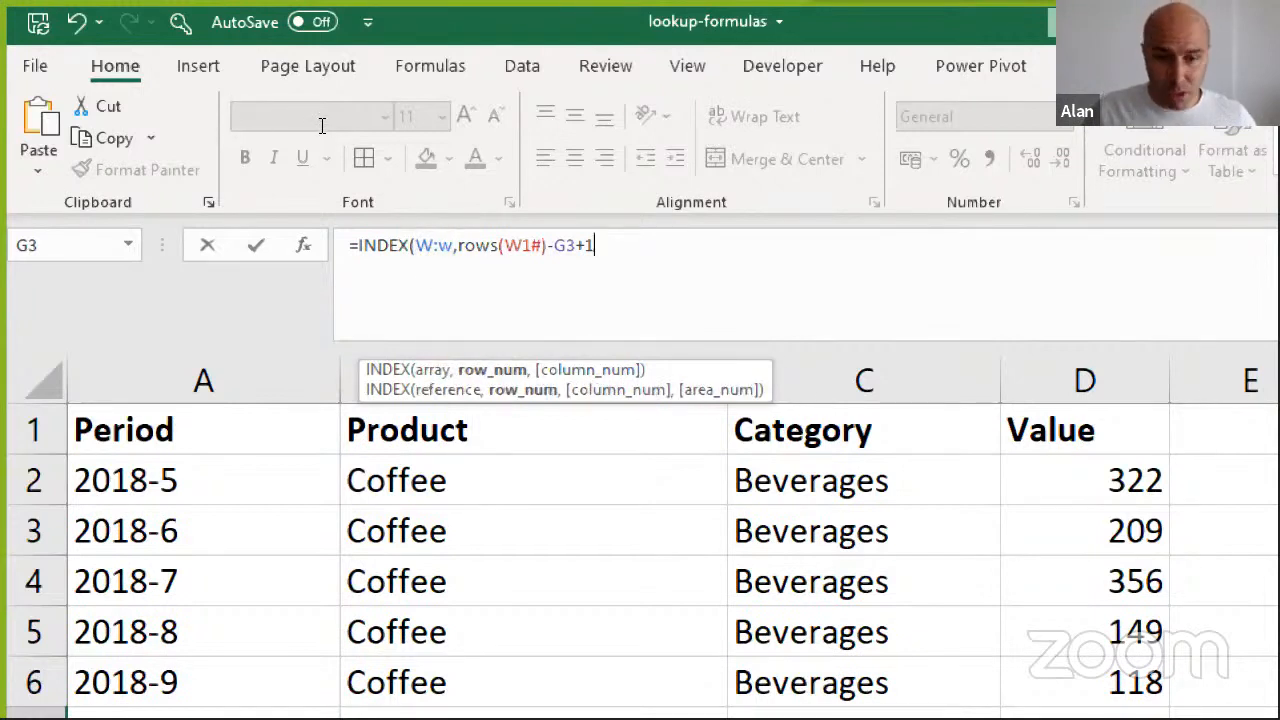
Close the first INDEX function and follow it with a colon range operator and the start of a second INDEX function
type("):")
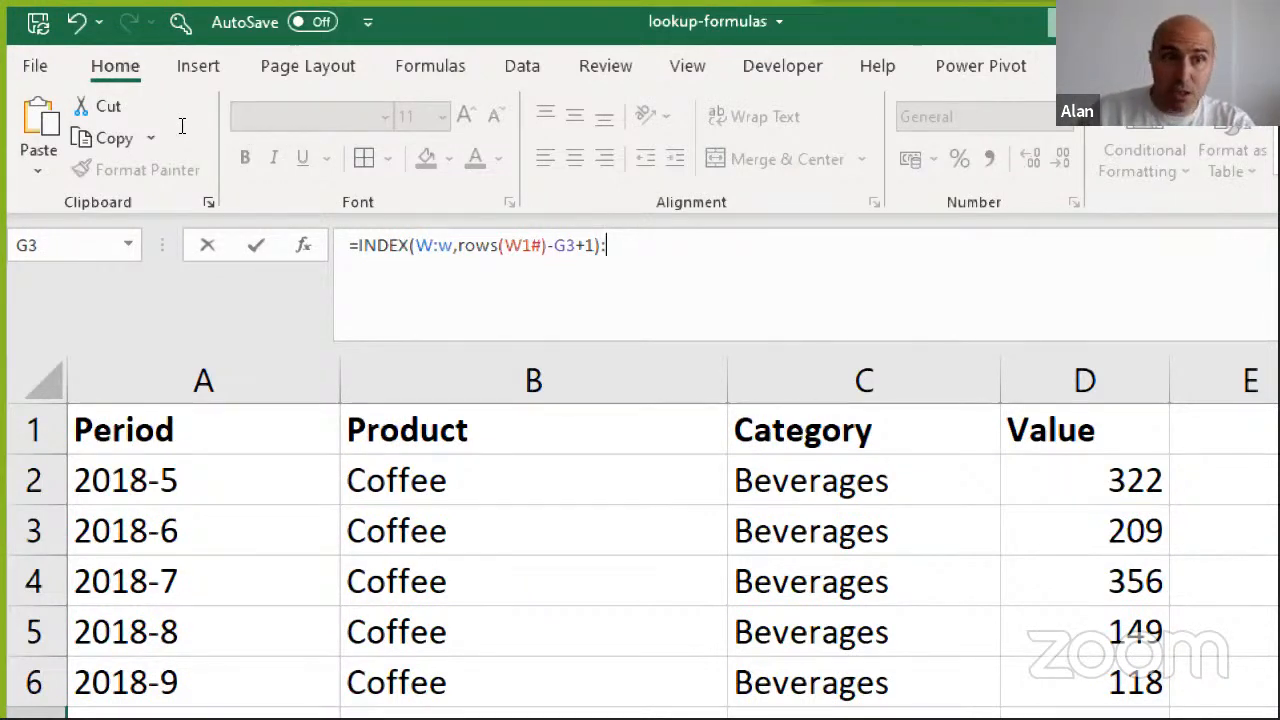
left_click_drag(182, 126, 302, 127)
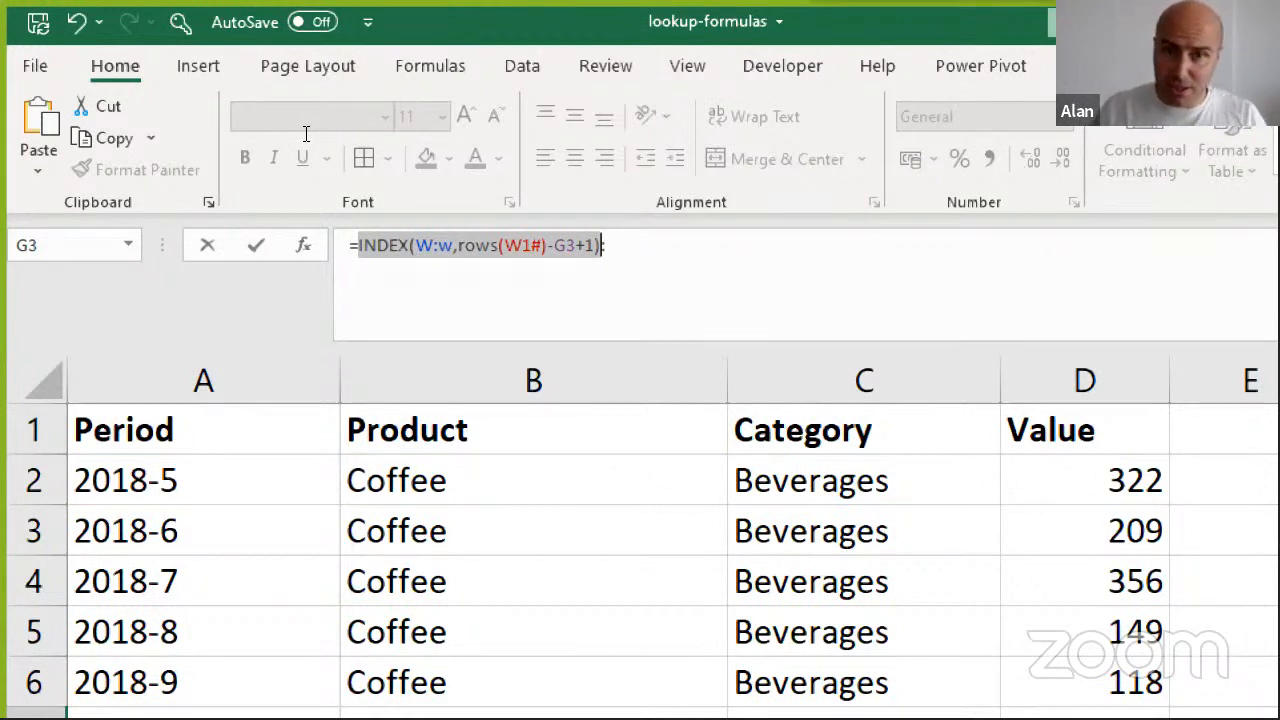
key("End")
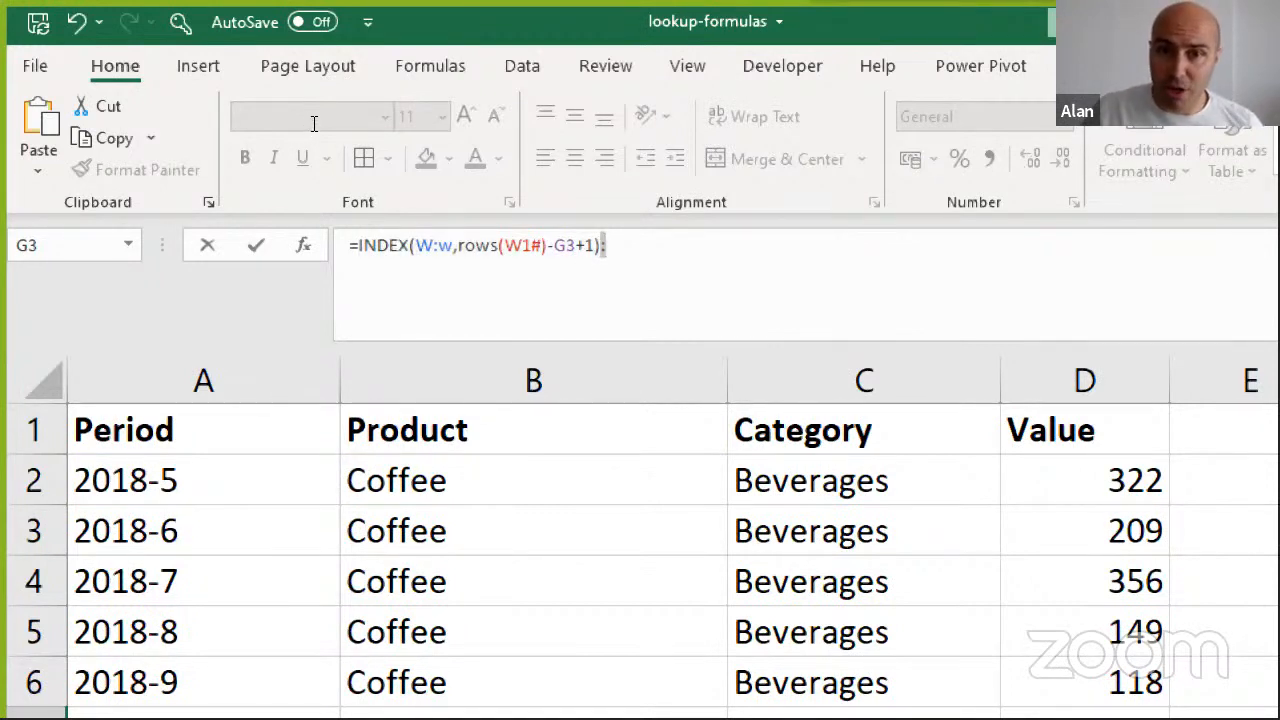
type("index")
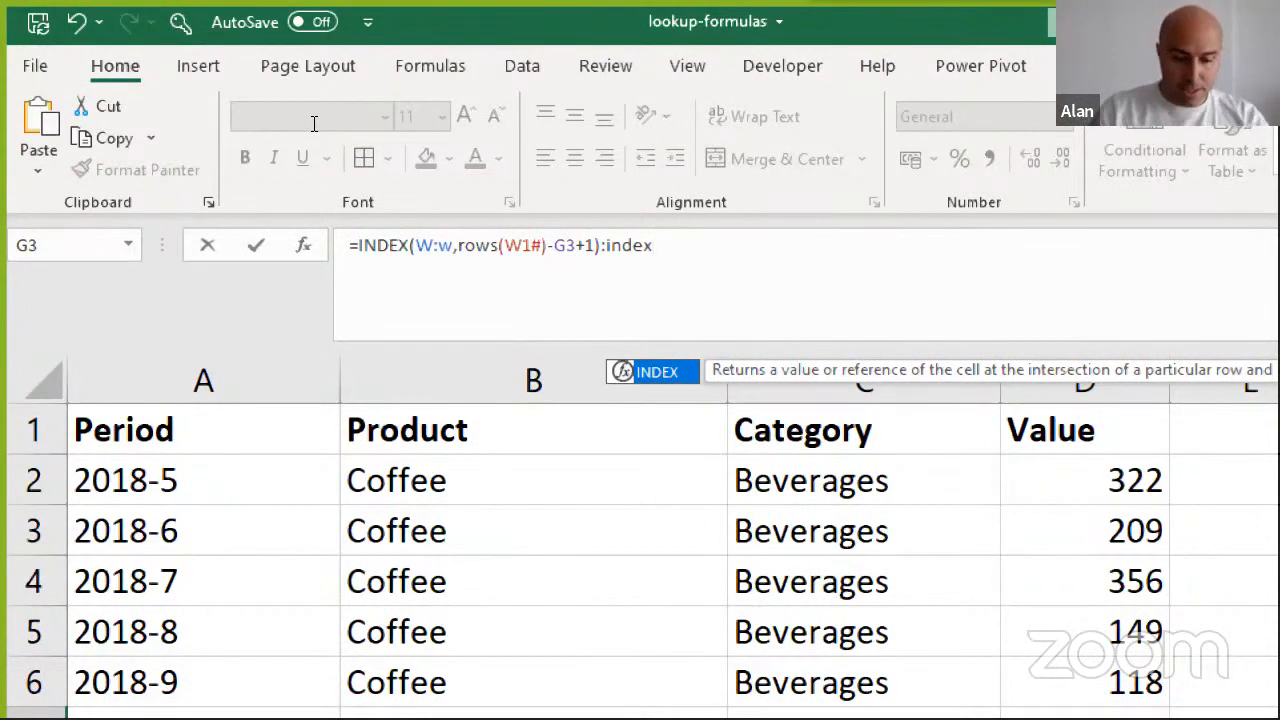
type("(")
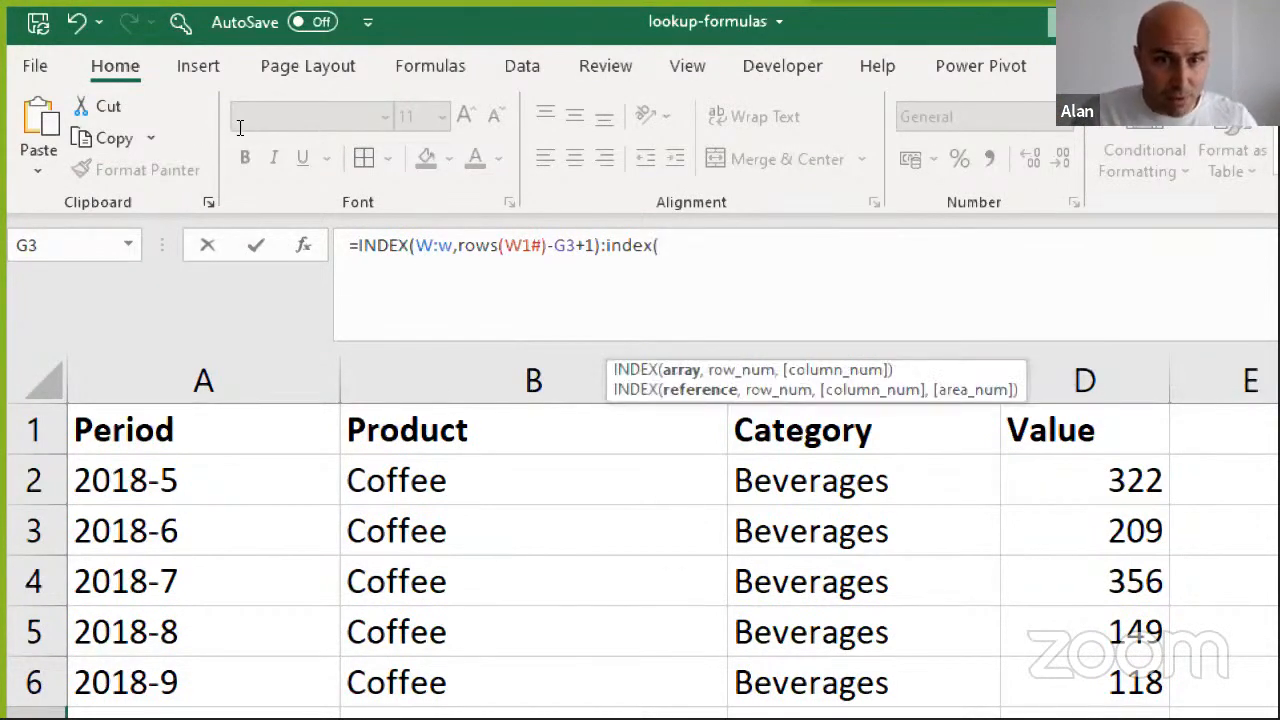
Reuse W:W,ROWS(W1#) from the first INDEX function as the second one's arguments and close that function
left_click_drag(416, 245, 547, 245)
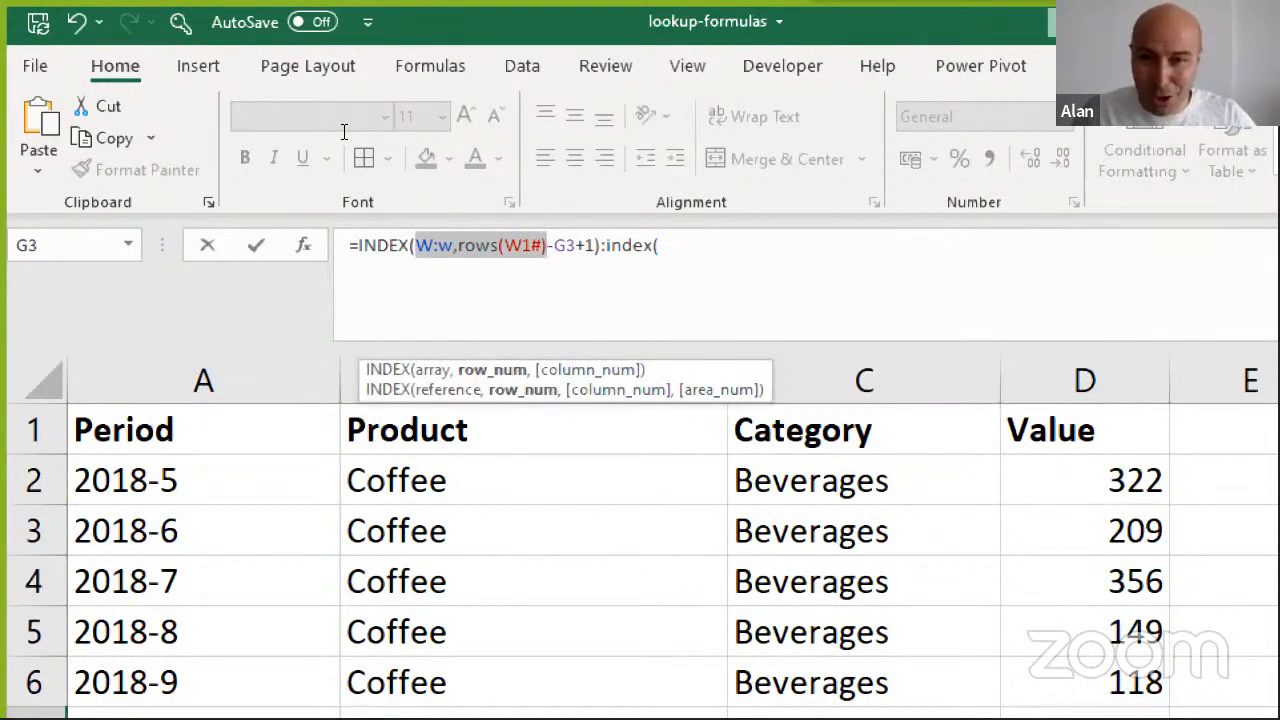
key("ctrl+c")
key("End")
key("ctrl+v")
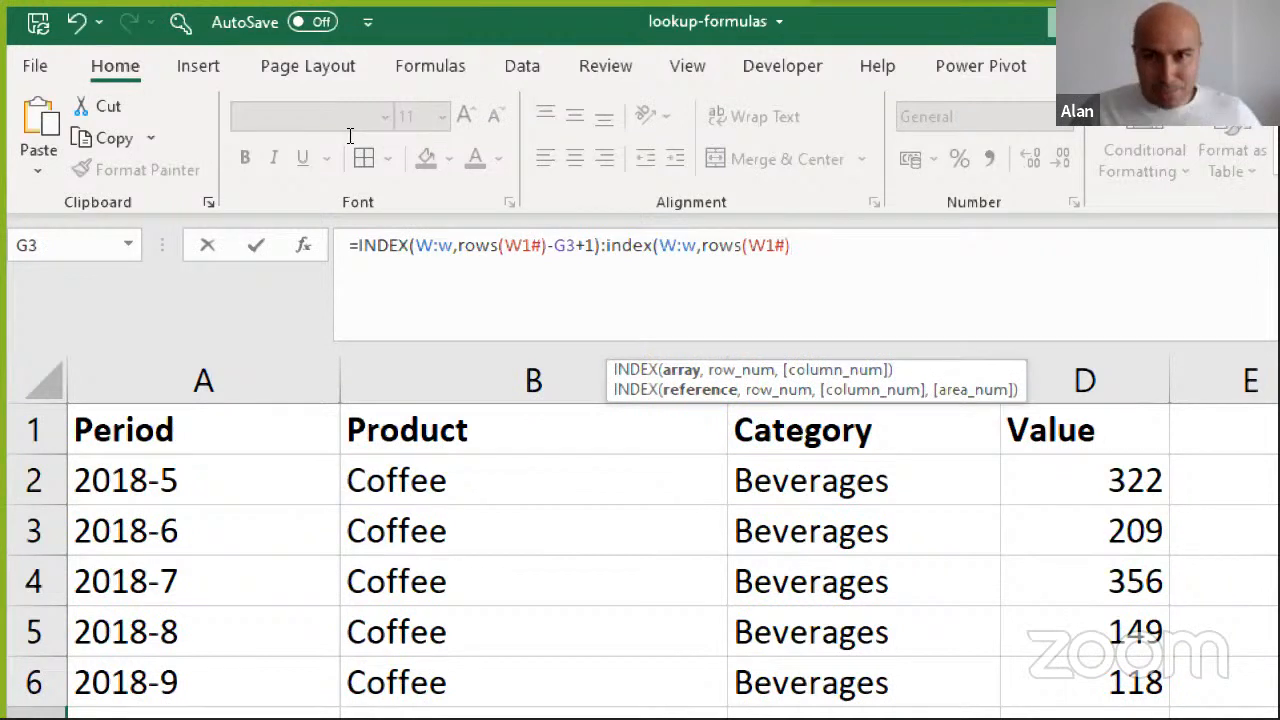
left_click_drag(660, 245, 776, 245)
left_click(789, 245)
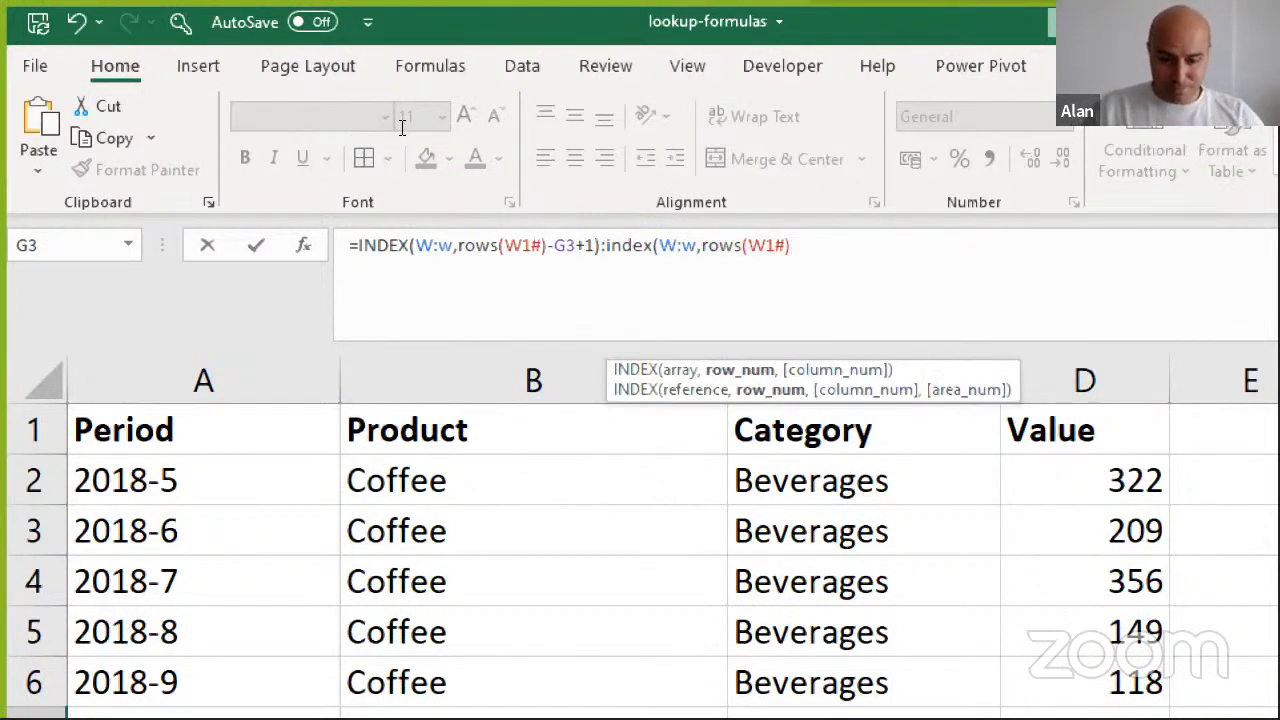
type(")")
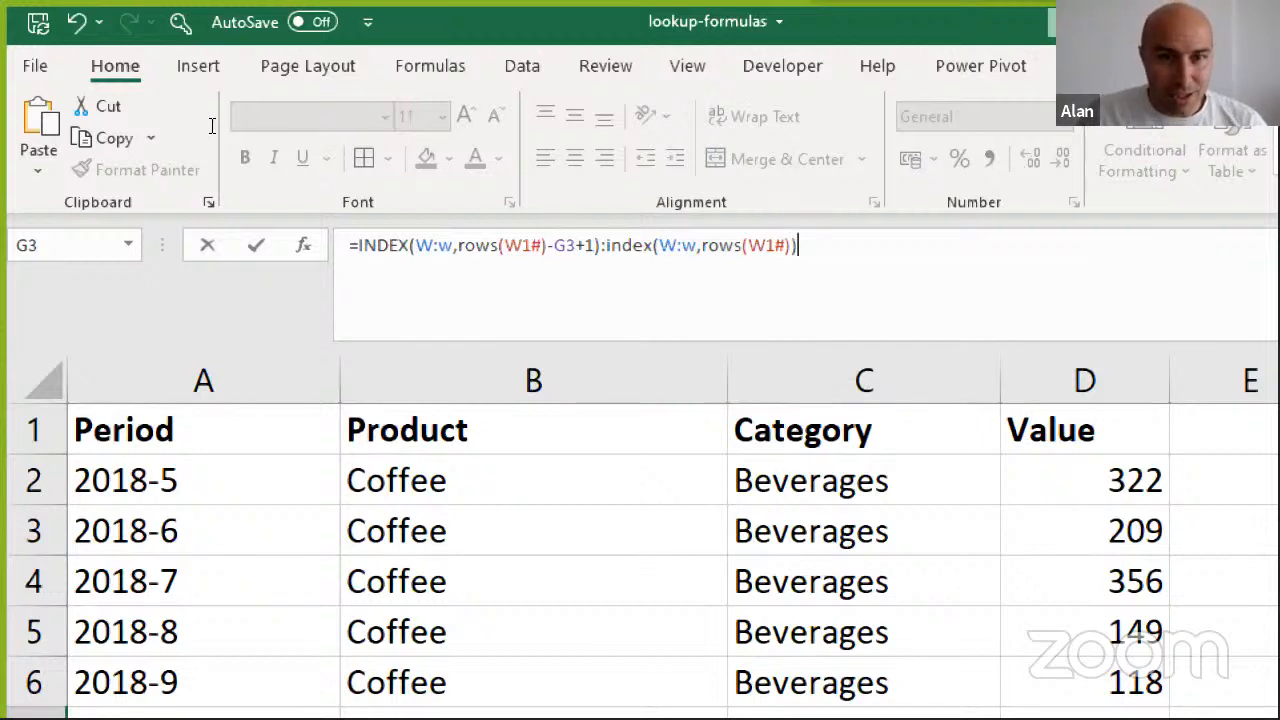
Review the start and end references of the INDEX:INDEX range and commit the formula in H7
left_click_drag(416, 245, 600, 245)
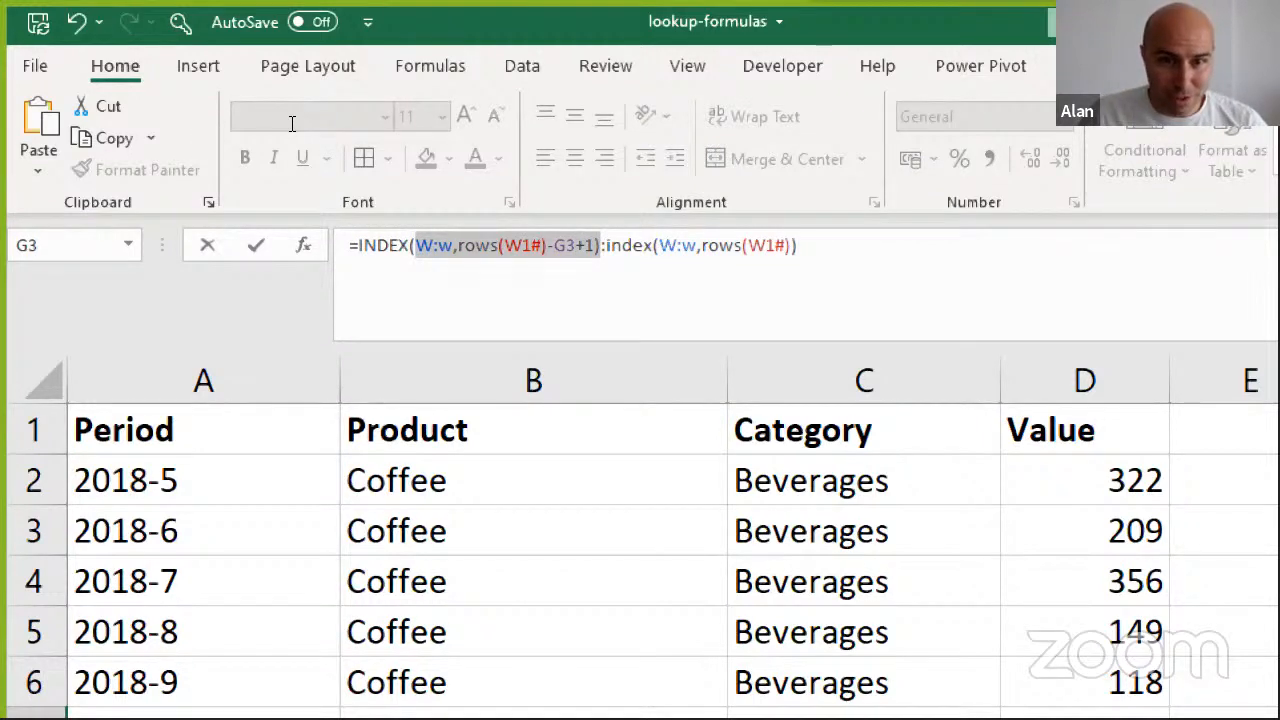
double_click(568, 245)
left_click_drag(633, 245, 792, 245)
key("End")
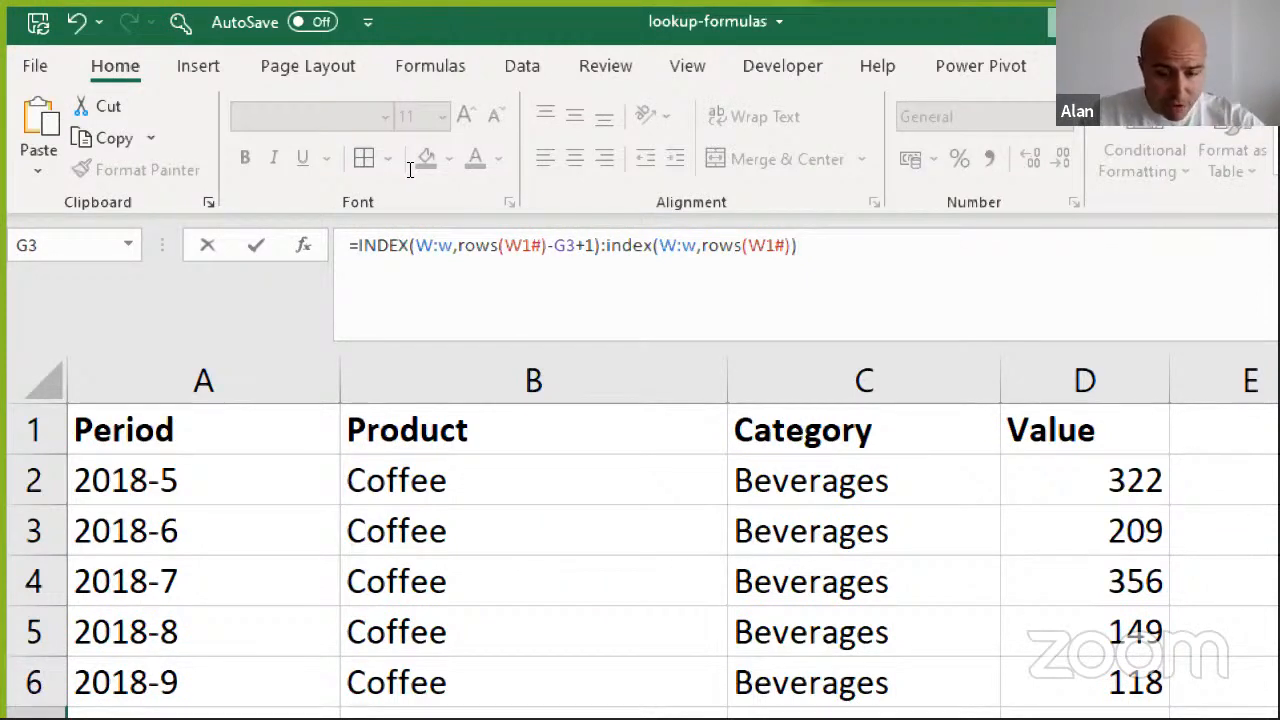
key("Return")
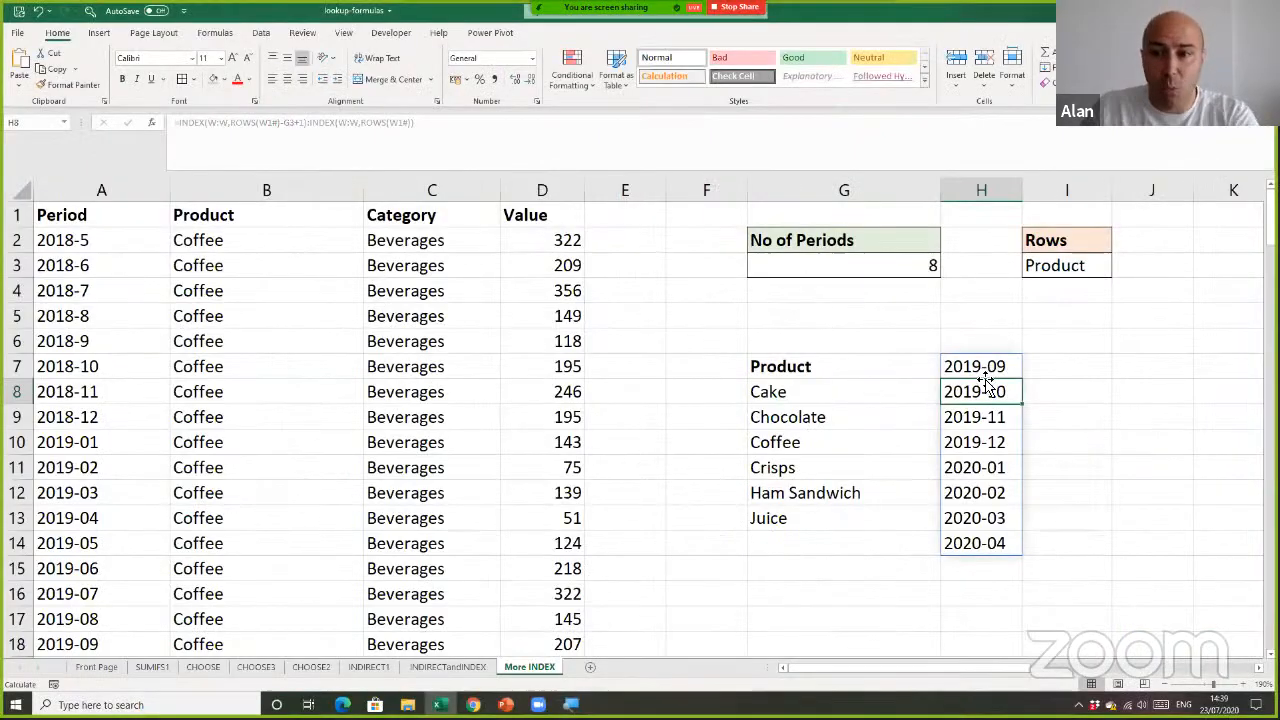
Test the spilled period list in column H by setting No of Periods to 4, 6 and 8 in turn
left_click_drag(987, 375, 986, 545)
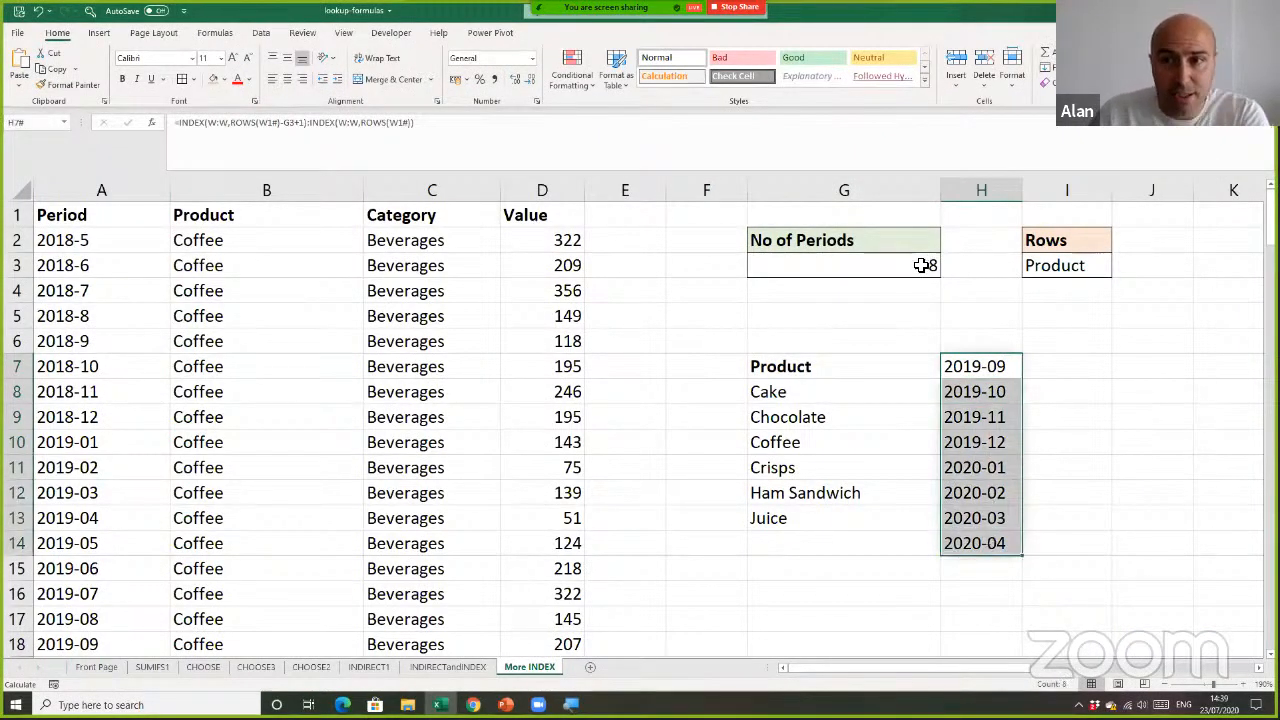
left_click(921, 265)
type("4")
key("Return")
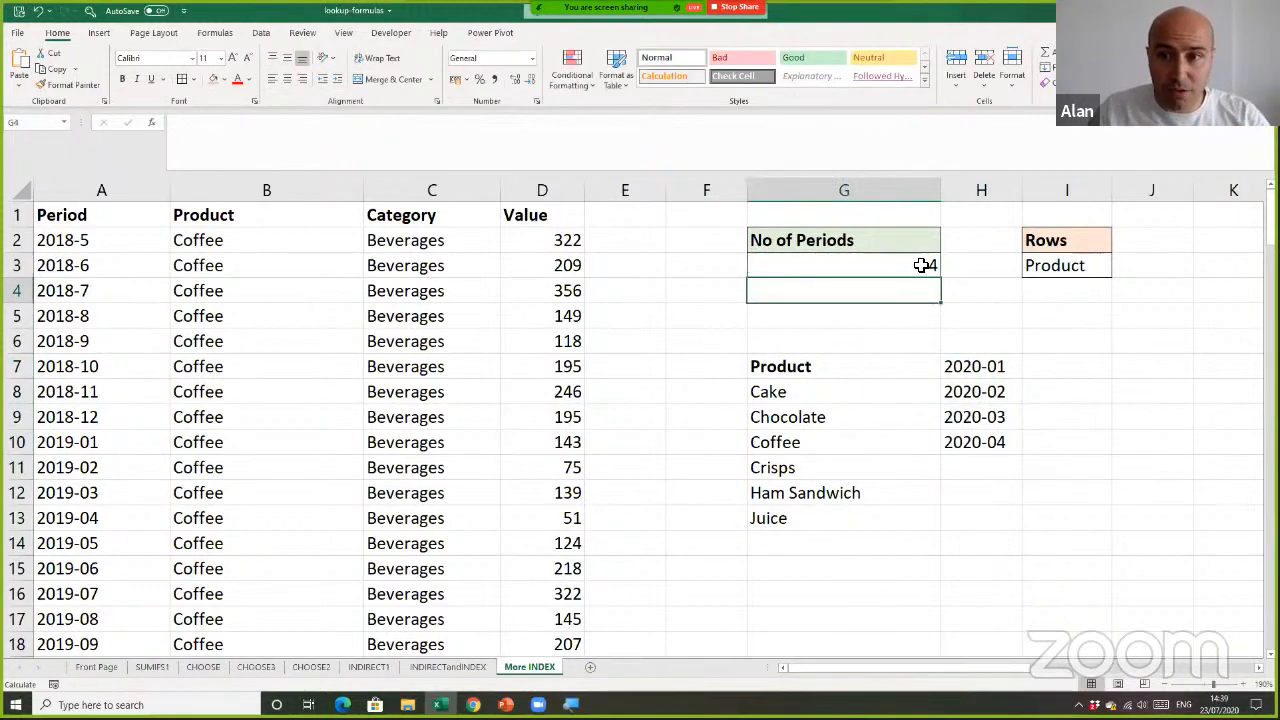
left_click(921, 265)
type("6")
key("Return")
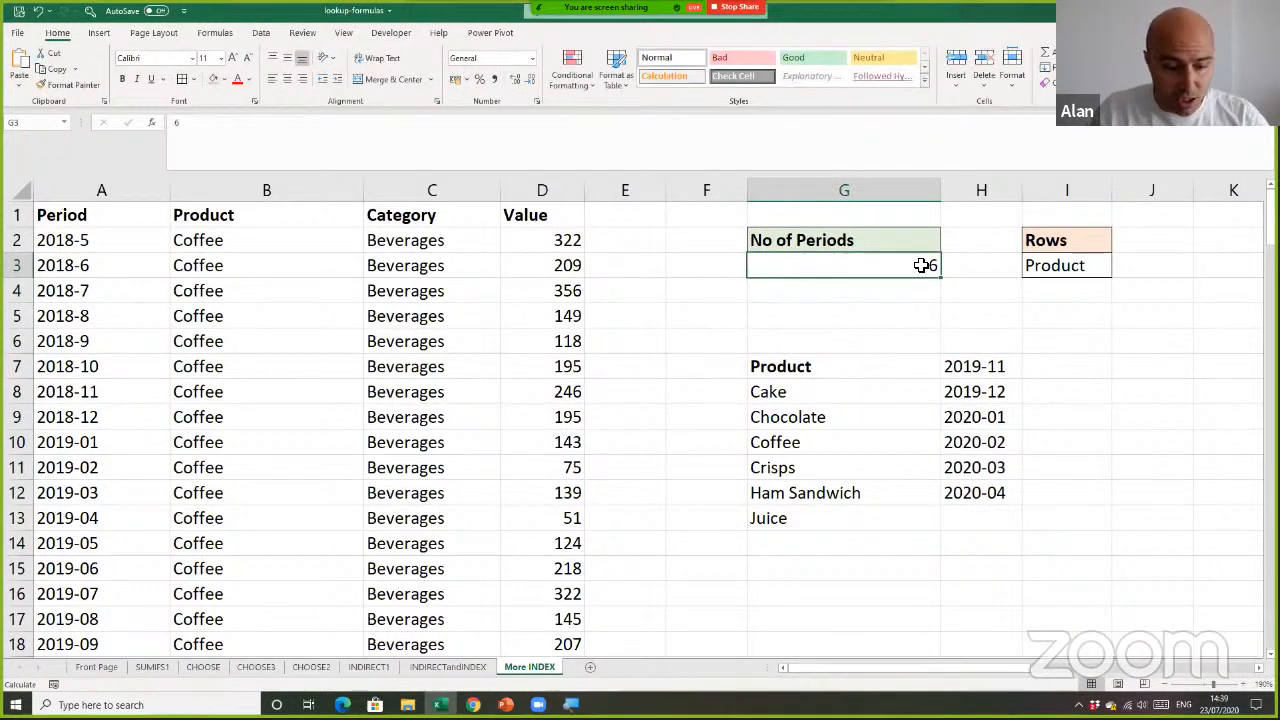
left_click(921, 265)
type("8")
key("Return")
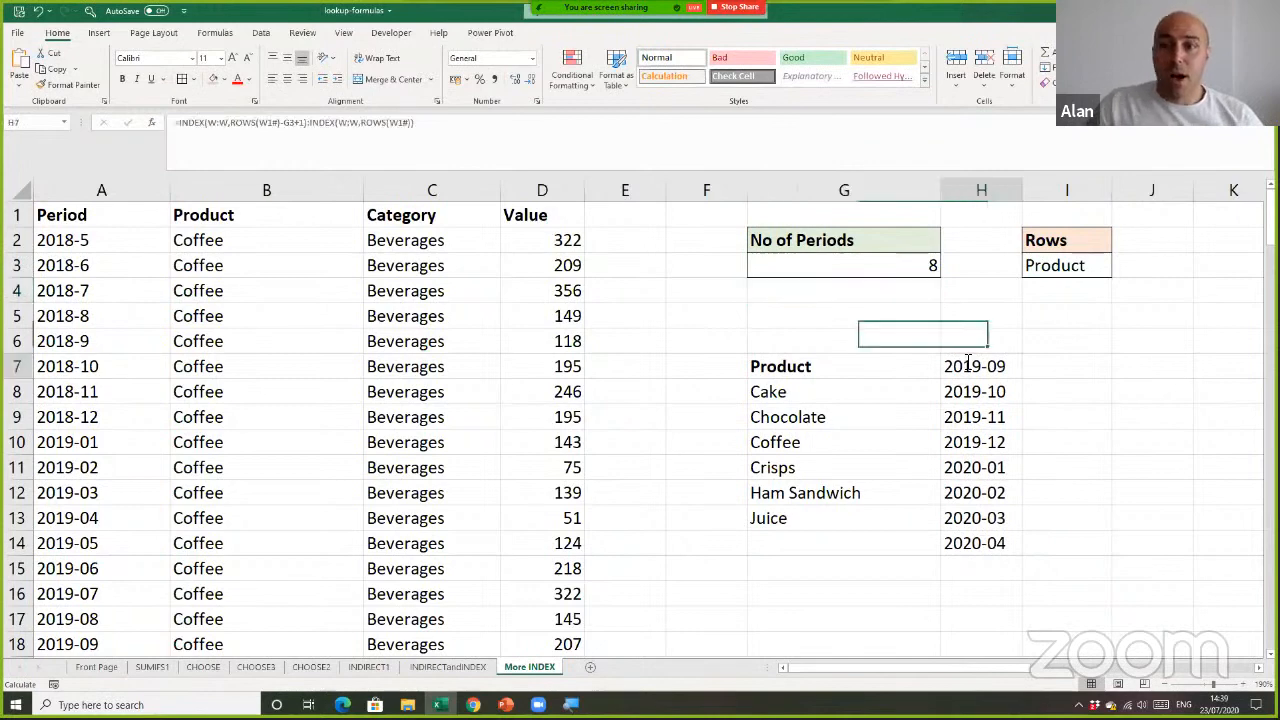
Wrap the INDEX:INDEX formula in H7 in a TRANSPOSE function so the periods run across row 7
double_click(955, 367)
left_click(952, 367)
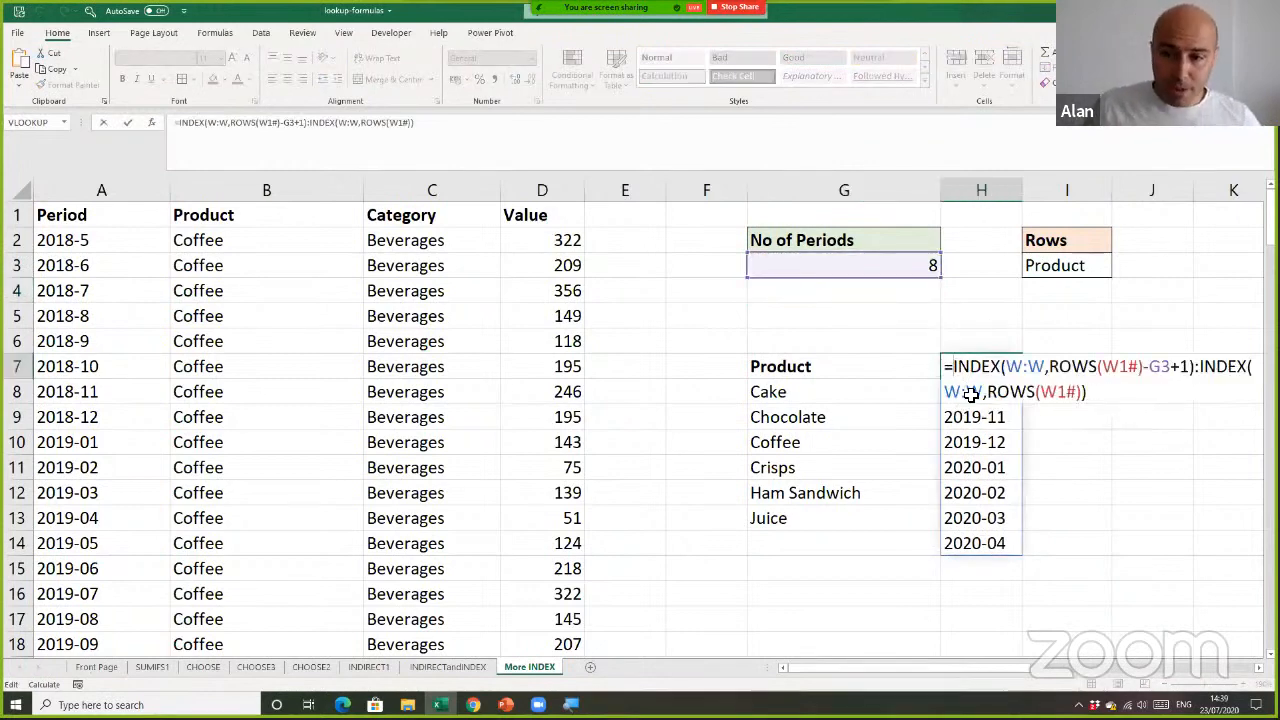
scroll(987, 509, "right", 4)
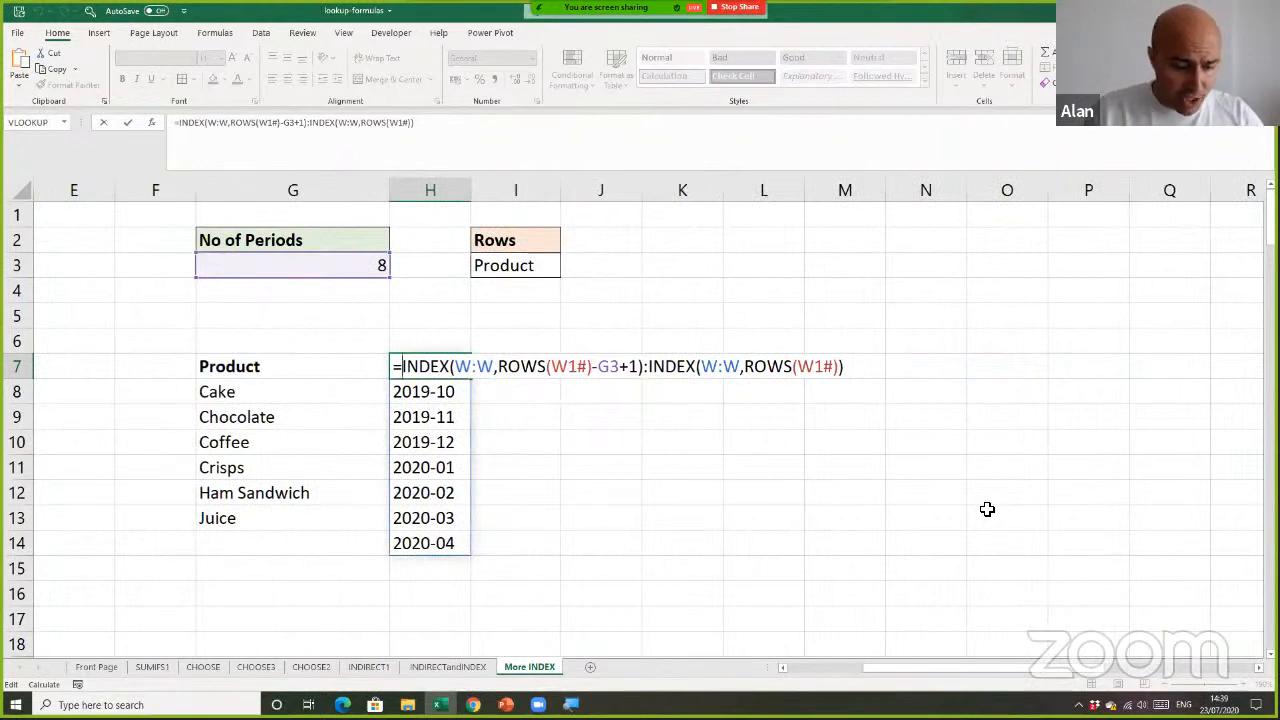
type("tr")
key("Tab")
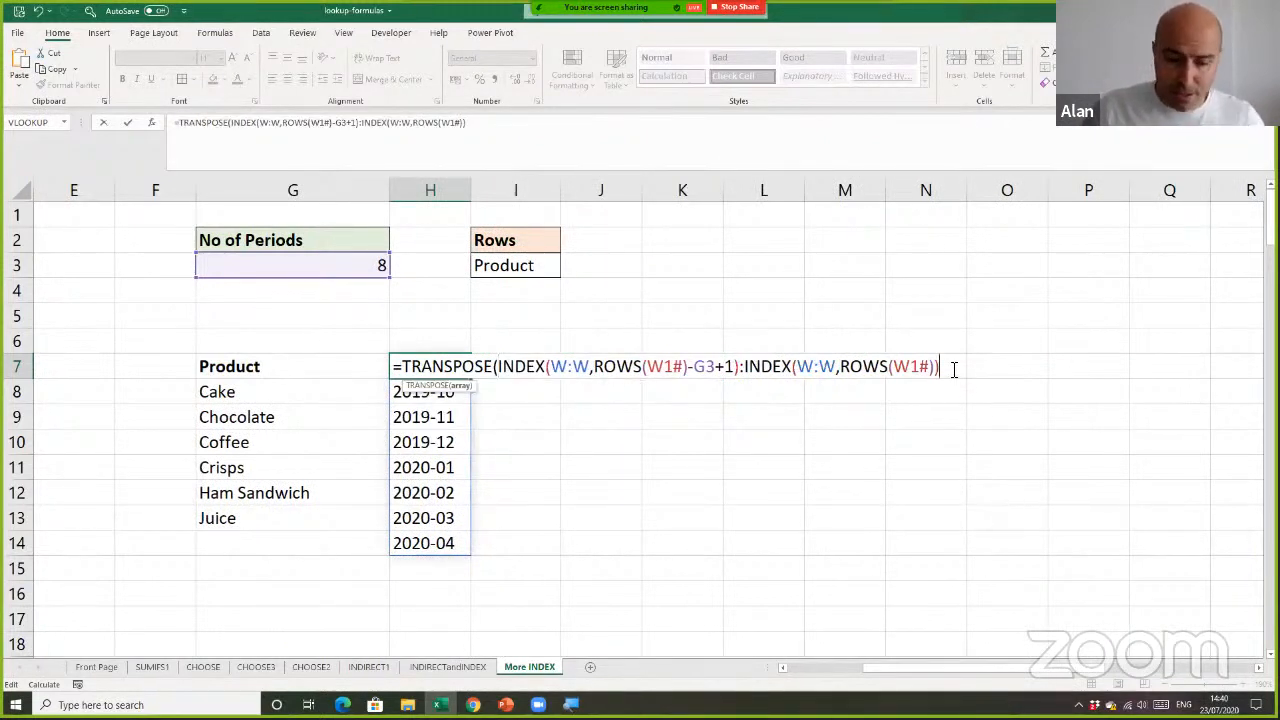
type(")")
key("Return")
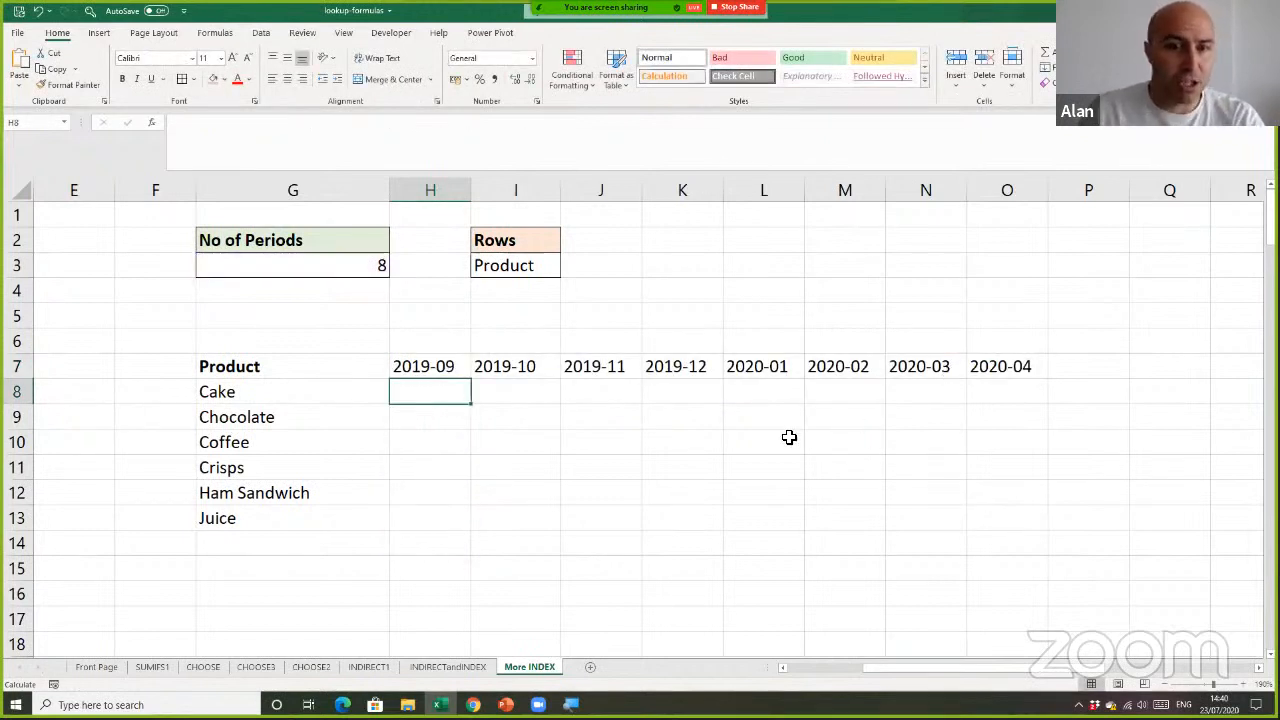
Begin a SUMIFS formula in H8, the first cell of the report body, with data[Value] as the sum range
left_click_drag(452, 394, 1043, 517)
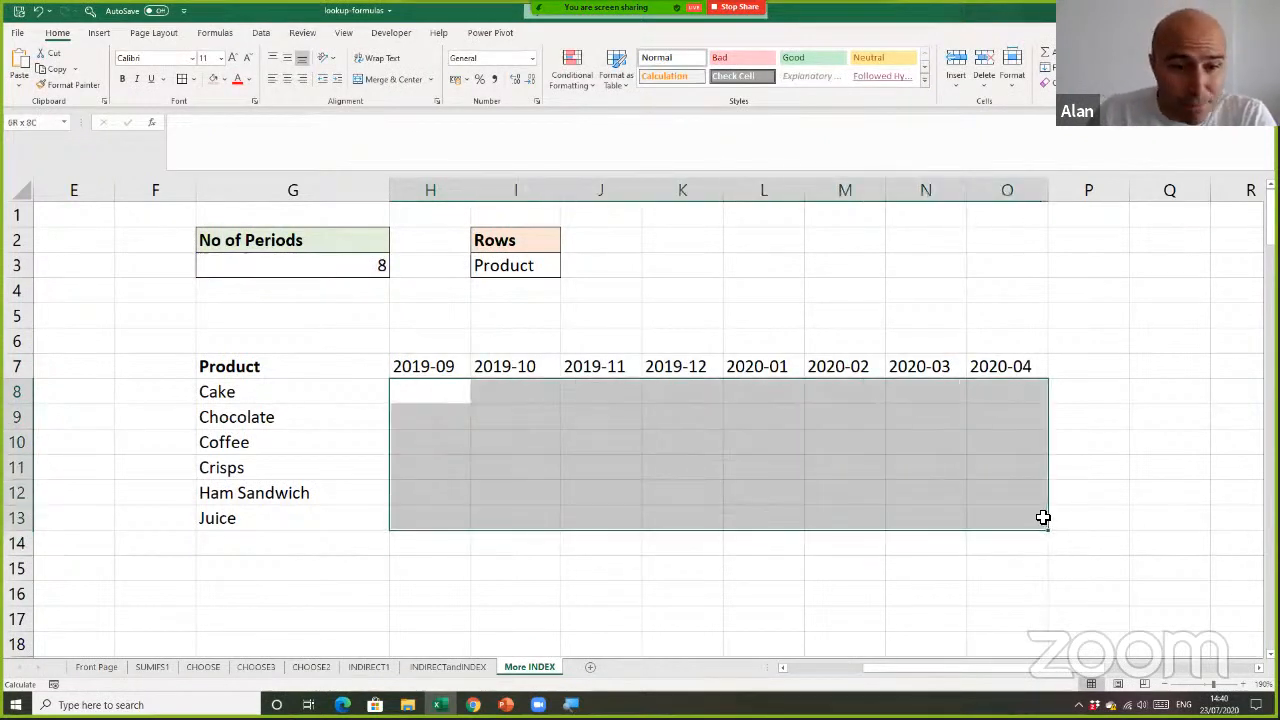
left_click(464, 395)
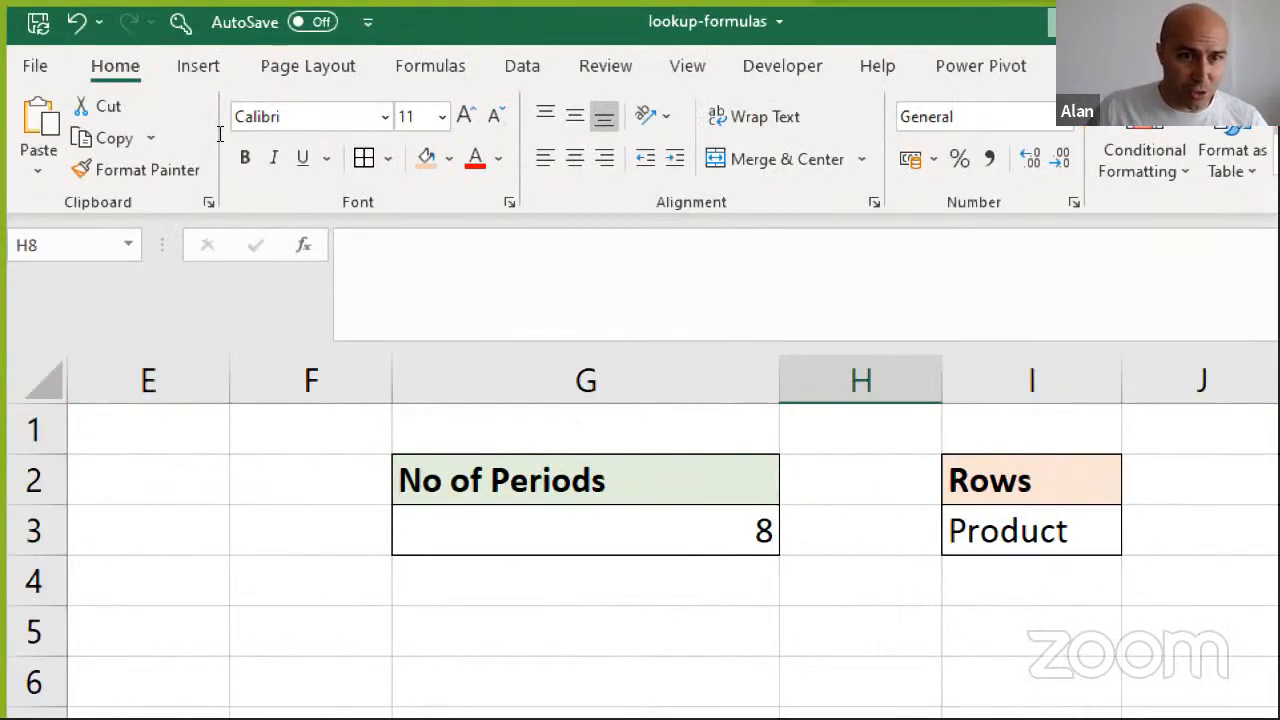
key("F2")
type("=sumifs(")
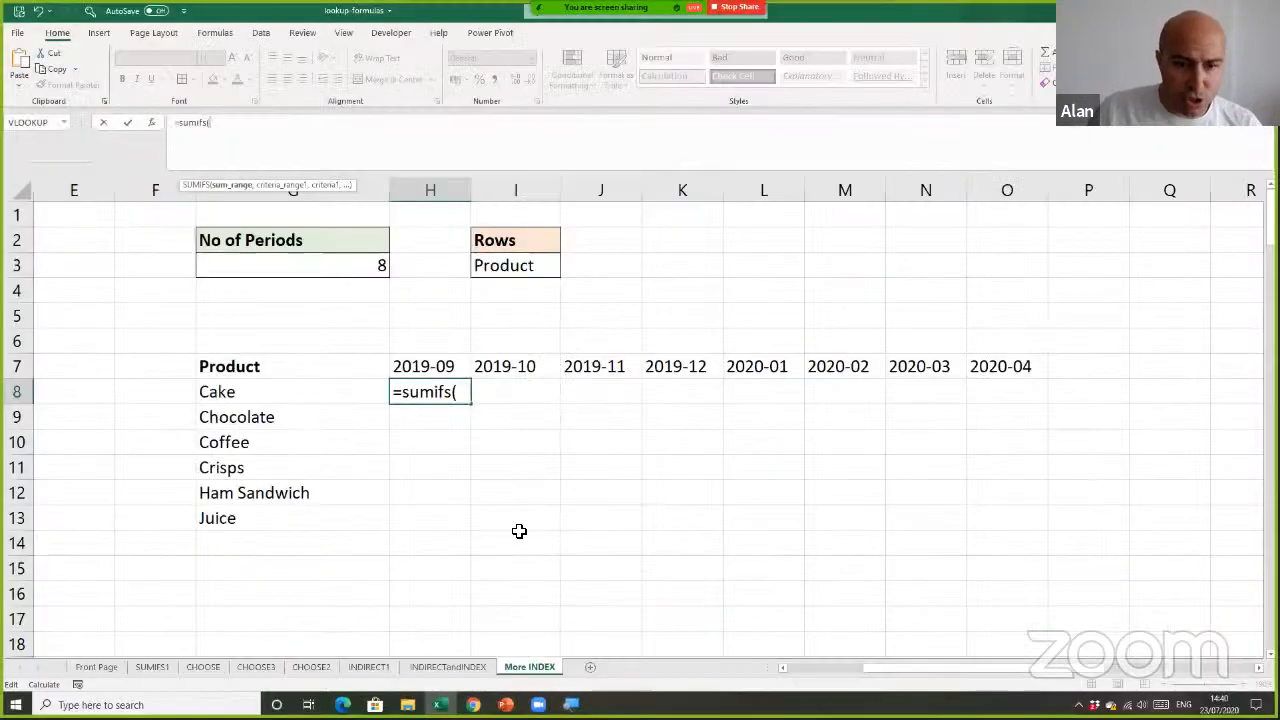
left_click_drag(873, 677, 766, 677)
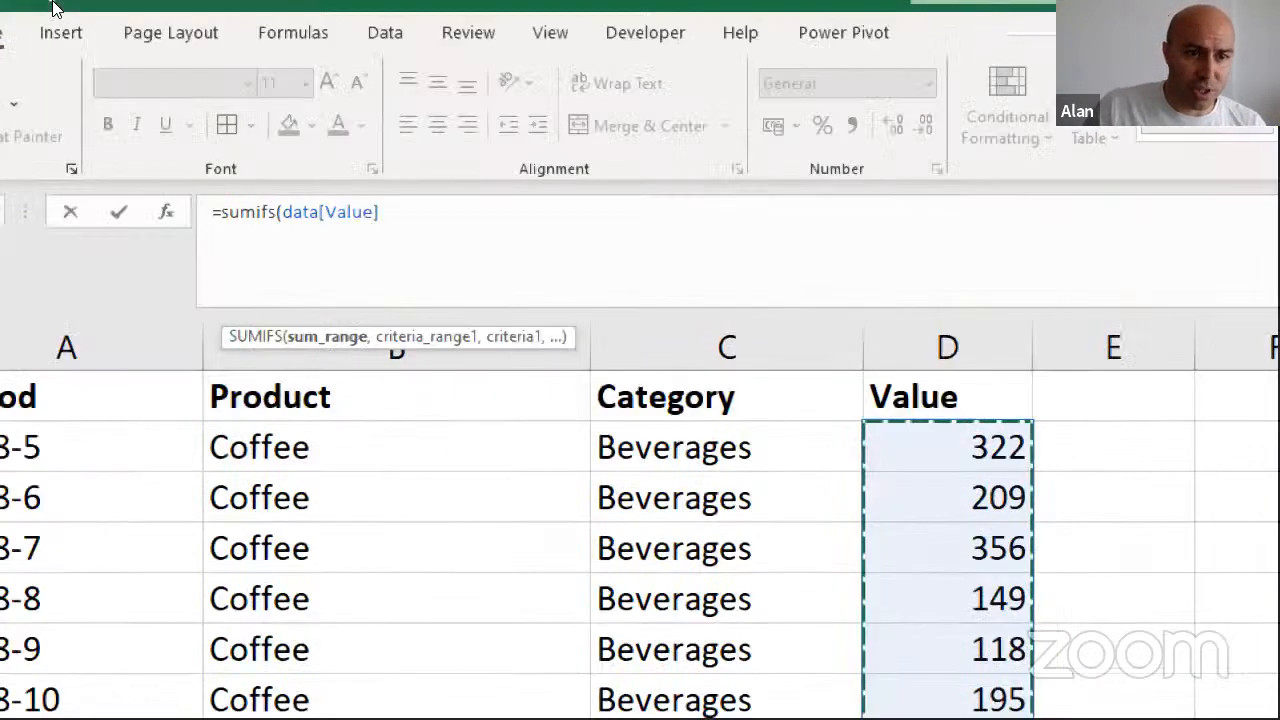
type(",")
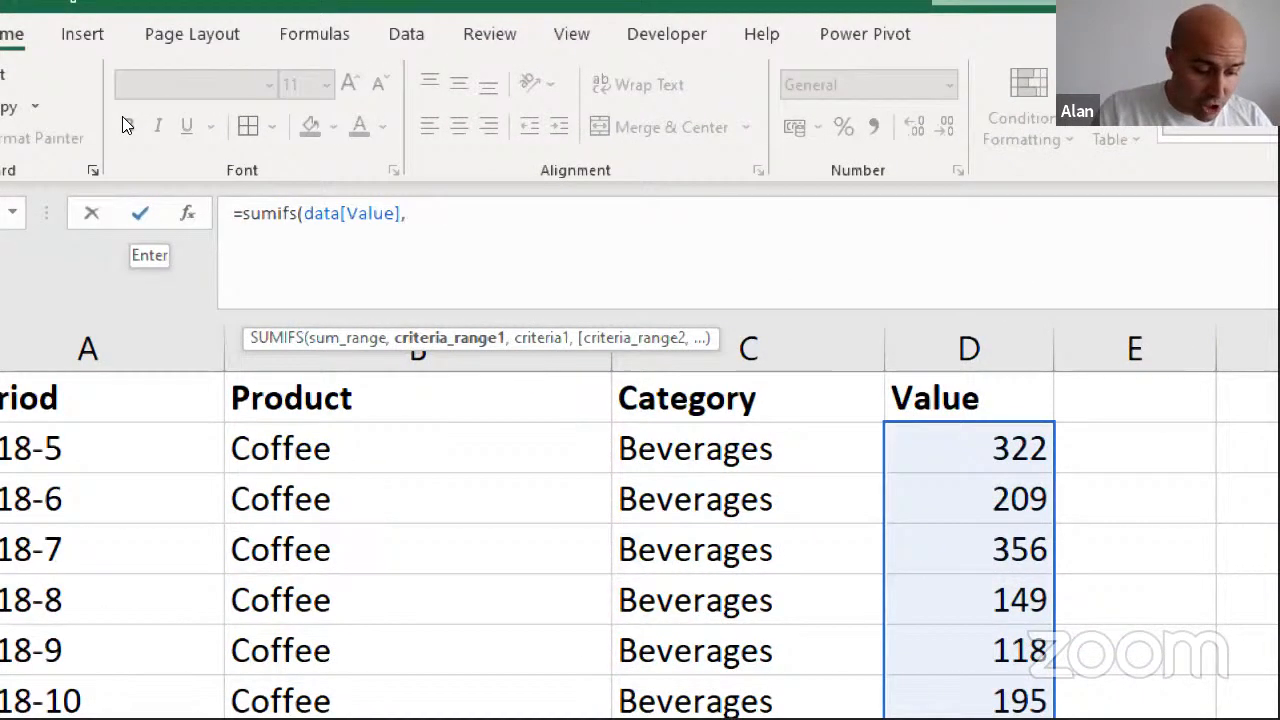
Add INDIRECT("Data["&$I$3&"]") as the first criteria range of the SUMIFS formula, using an absolute reference to the Rows selection
type("indi")
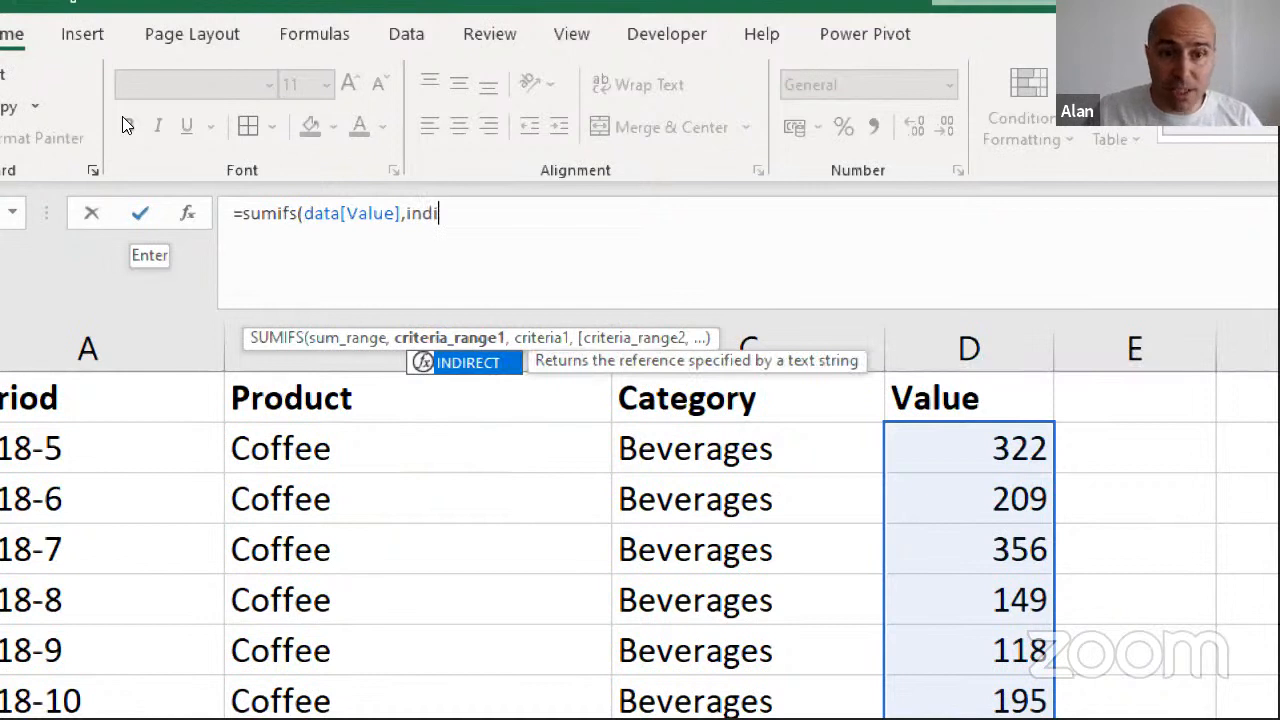
key("Tab")
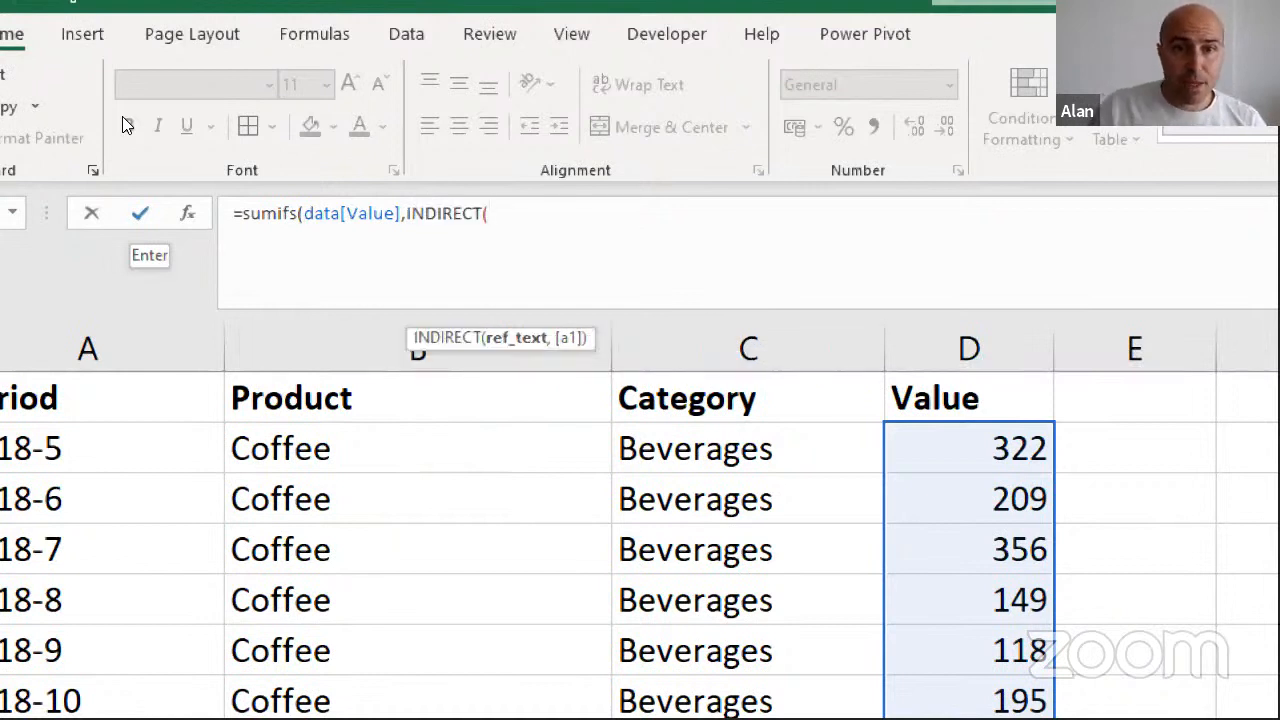
type("\"Da")
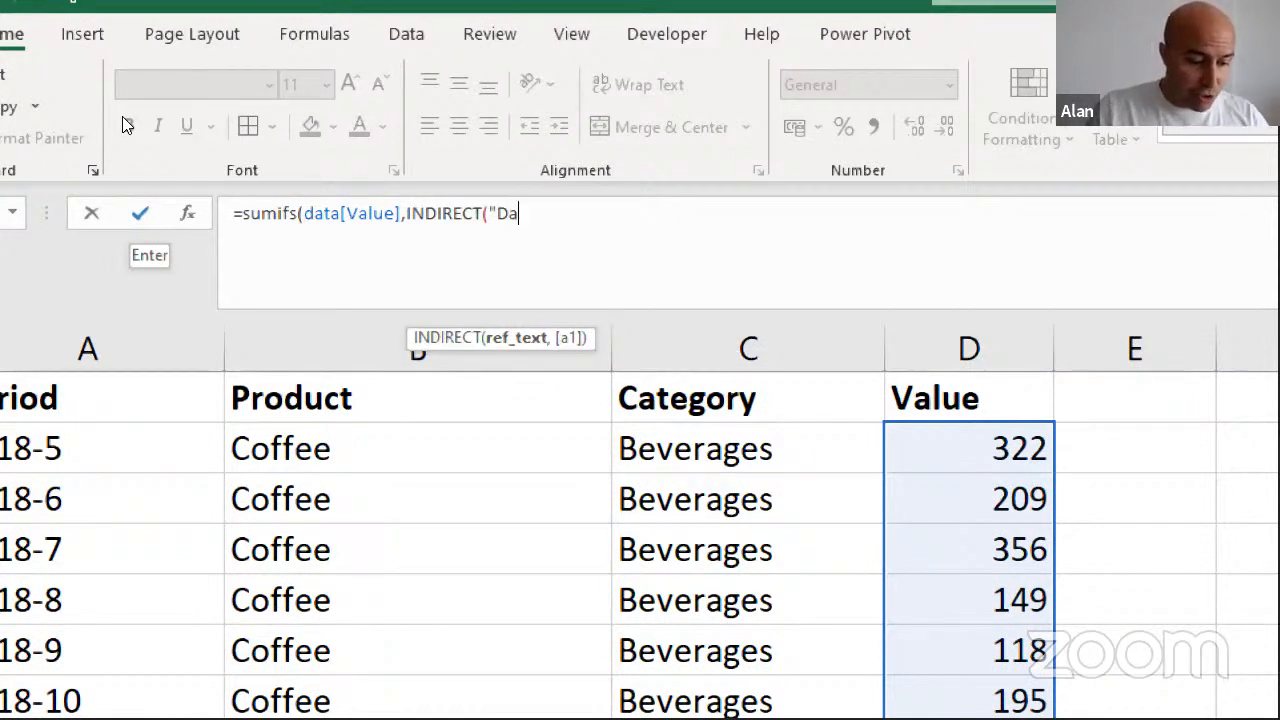
type("ta[")
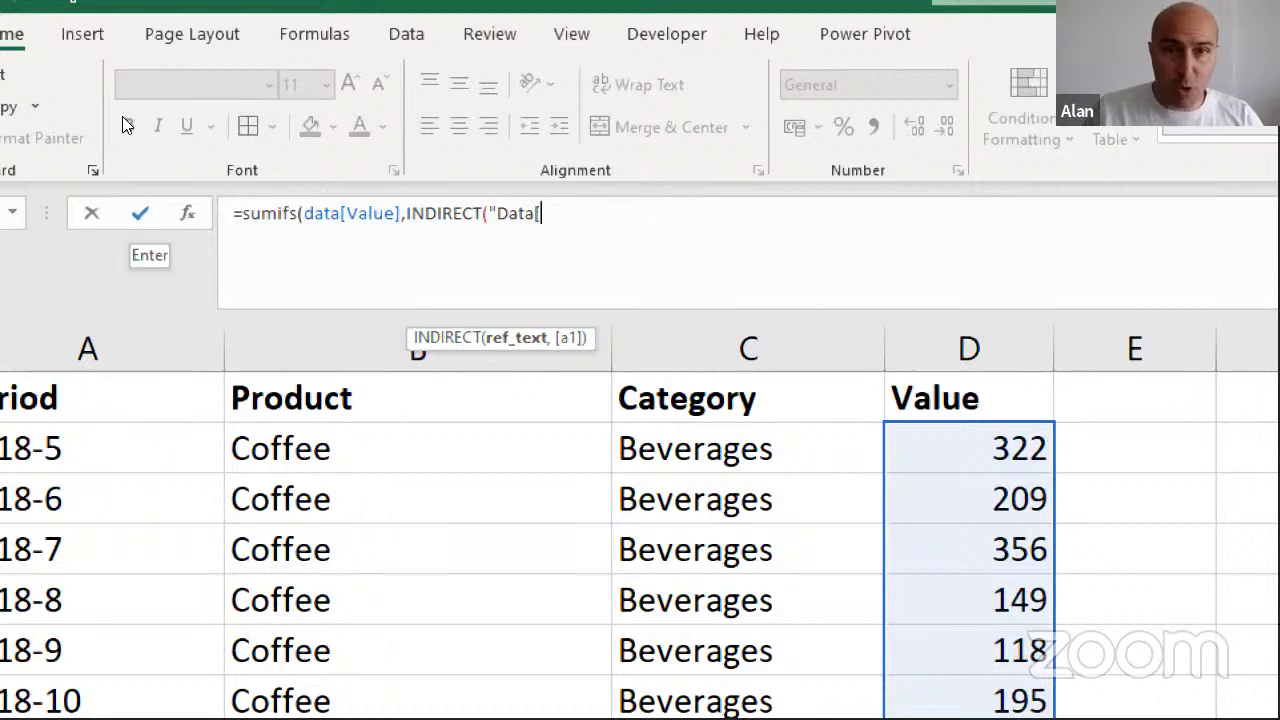
type("\"")
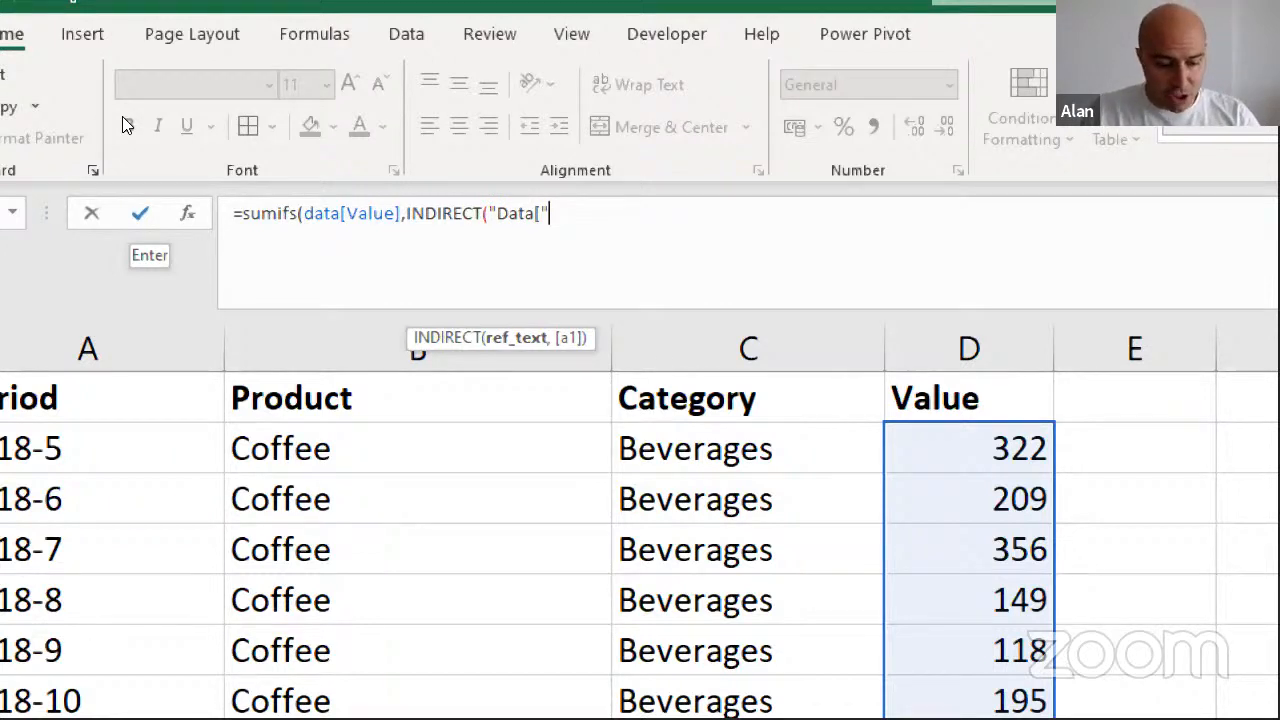
type("&")
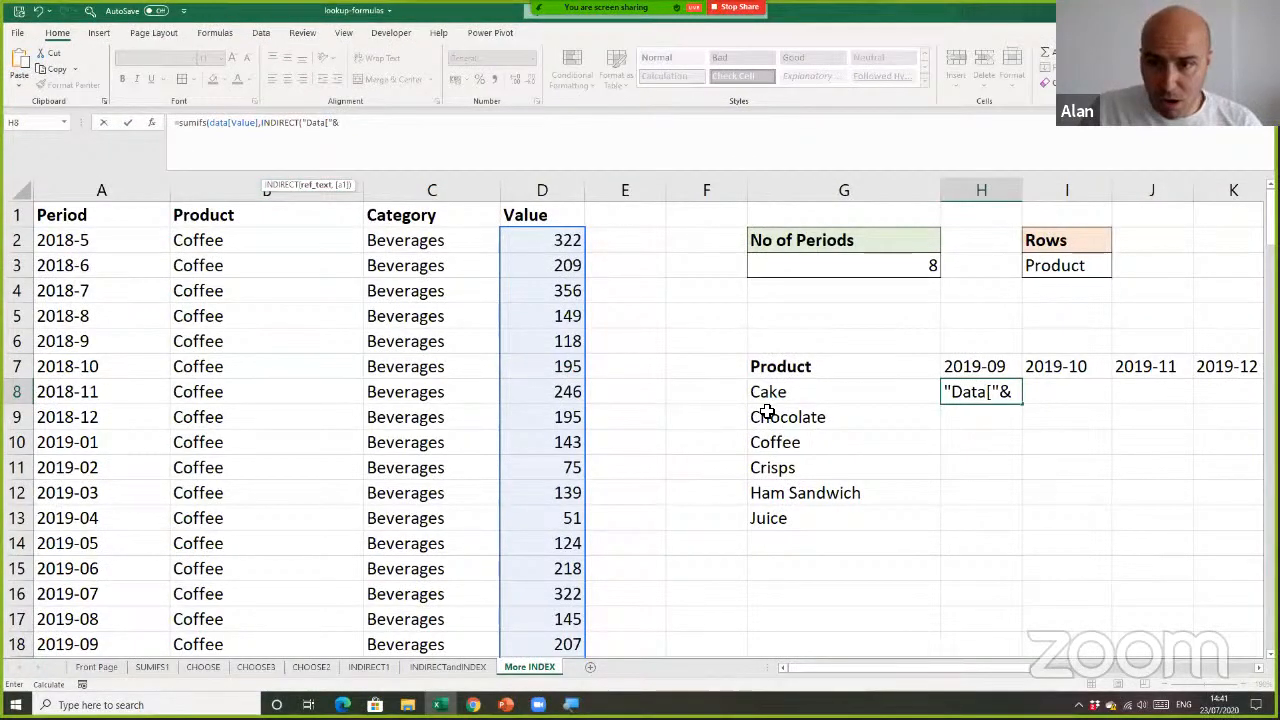
left_click(1050, 266)
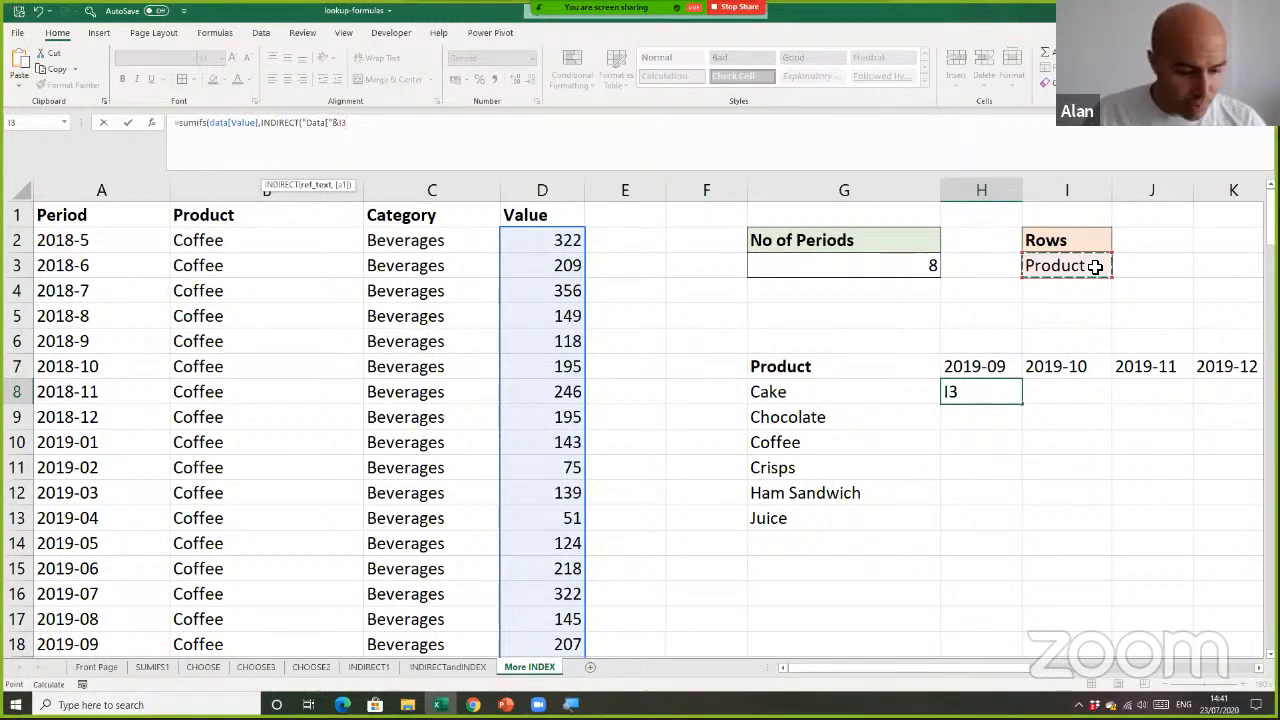
key("F4")
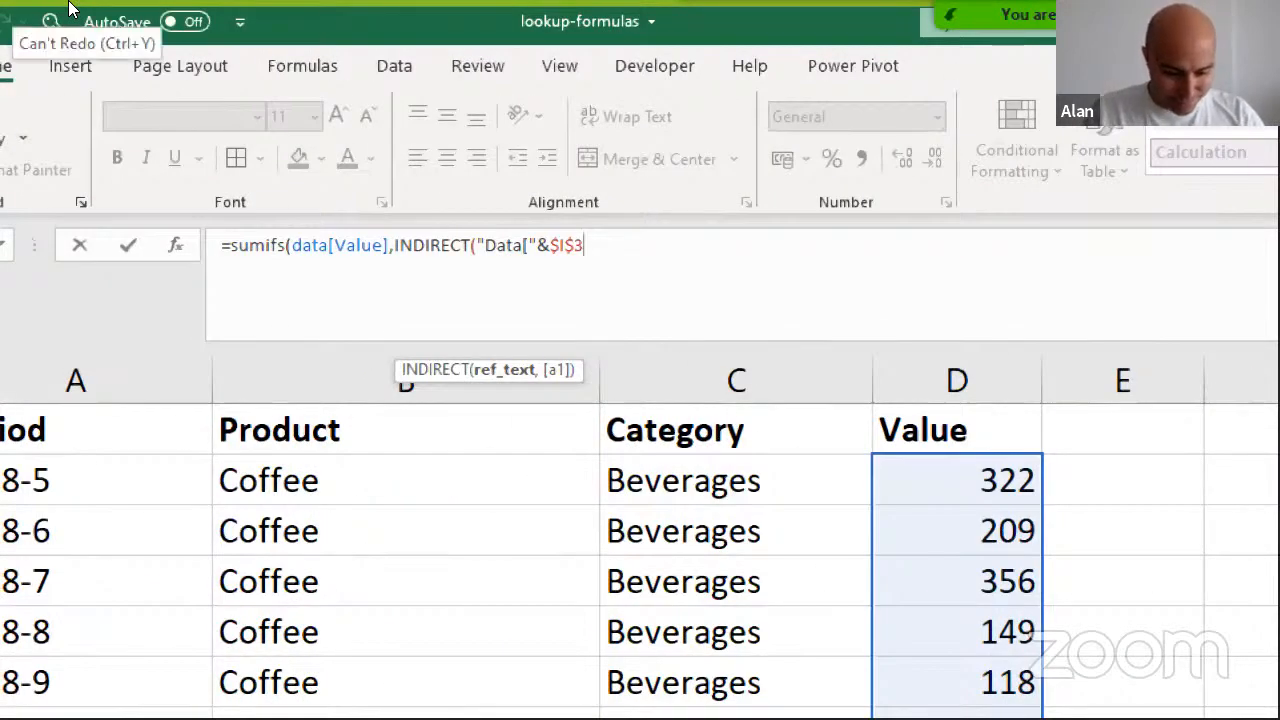
type("&\"]\"")
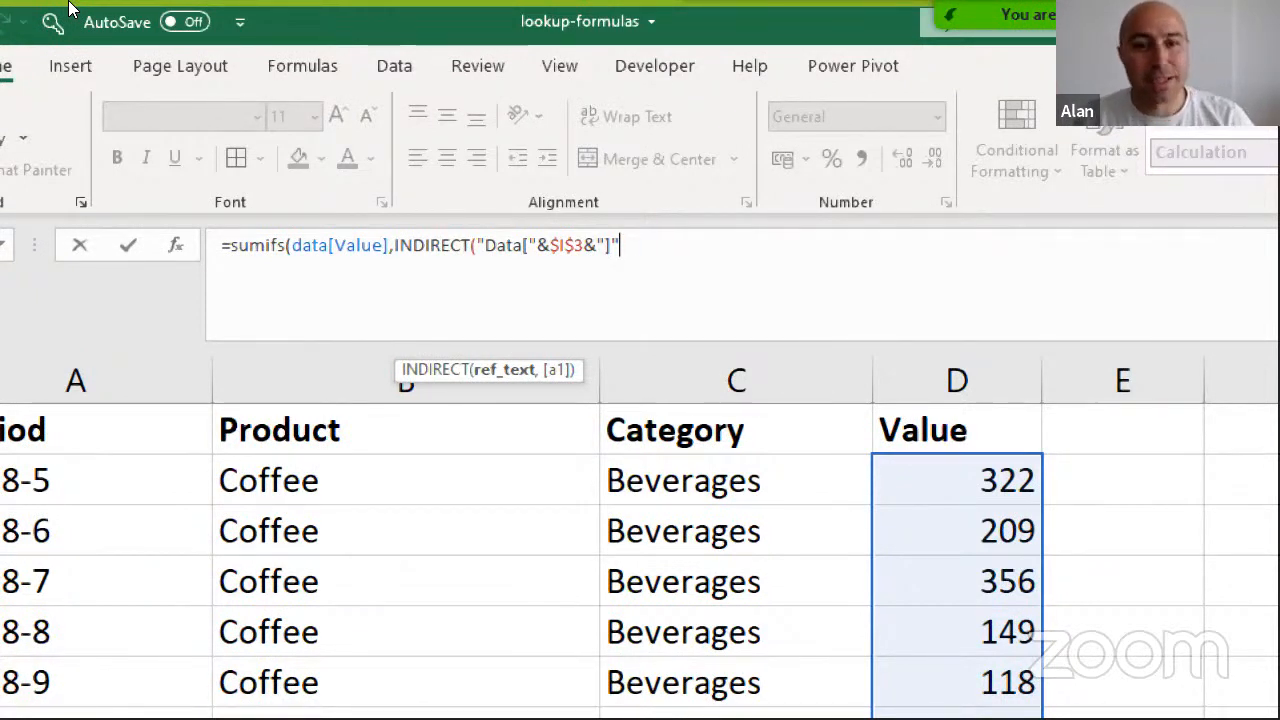
type("),")
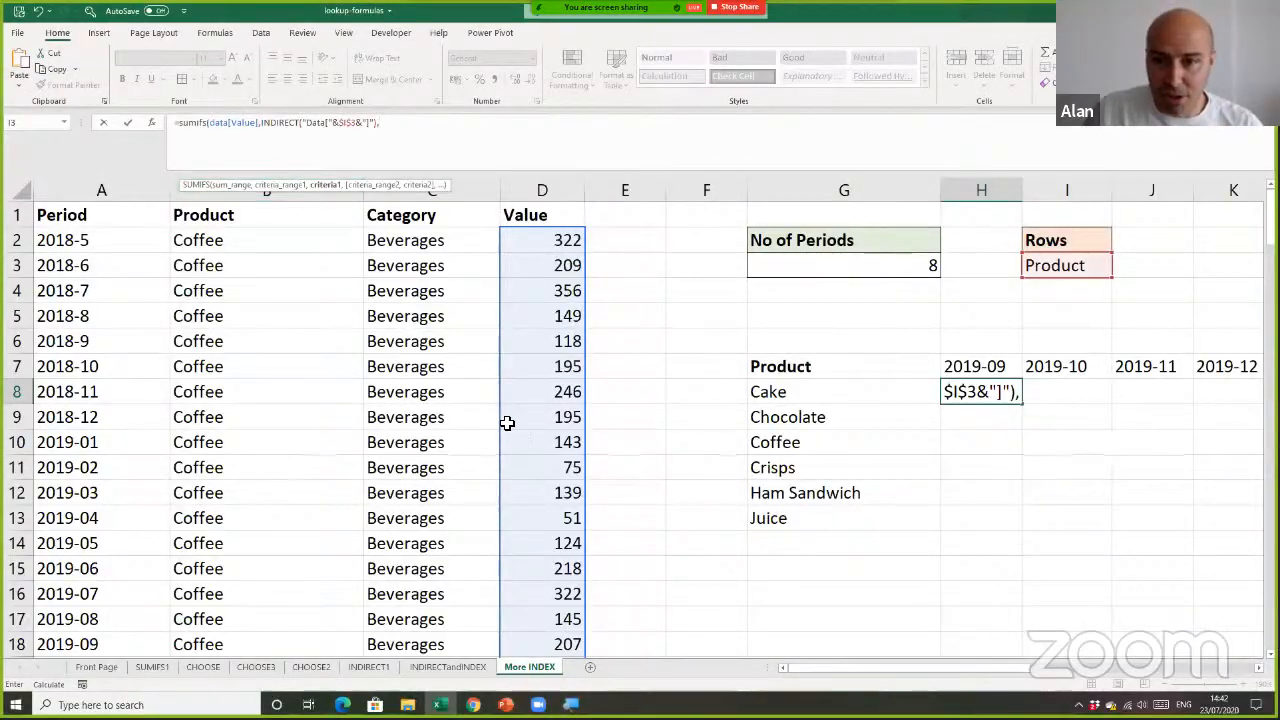
Add the spilled product list G8# as the first criterion of the SUMIFS formula in H8
left_click_drag(817, 390, 811, 514)
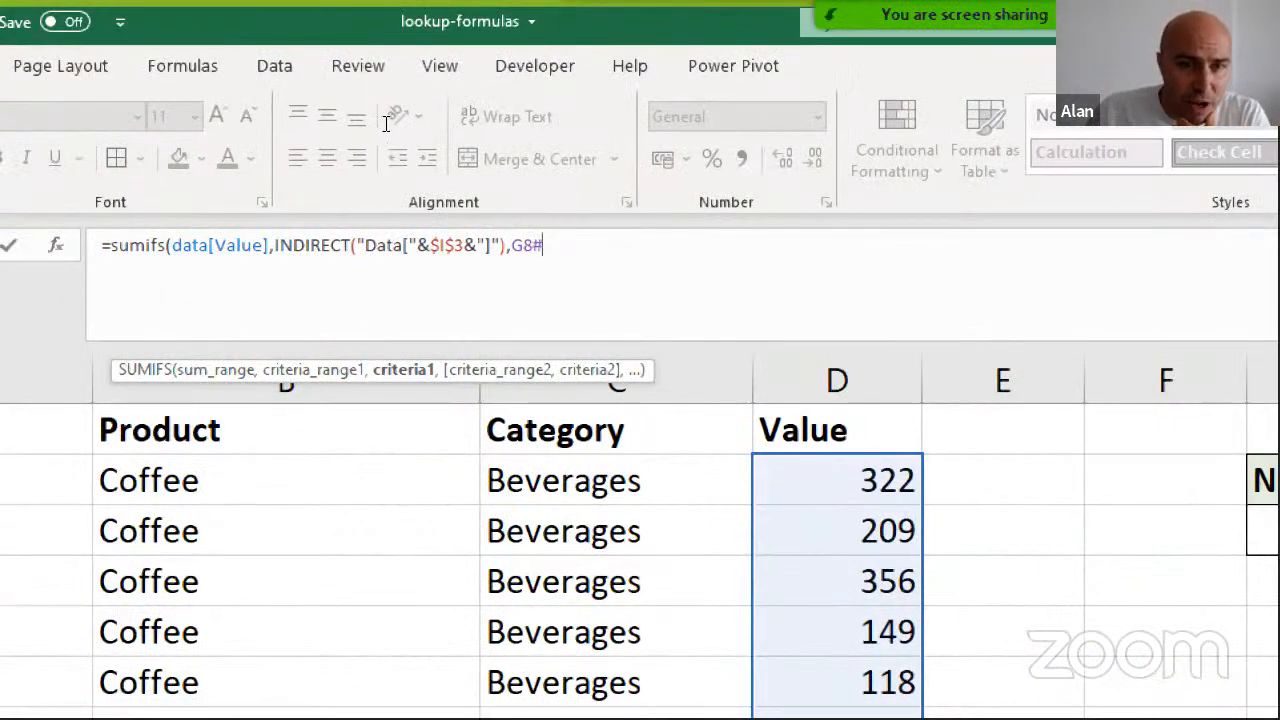
double_click(522, 245)
key("shift+Right")
key("Right")
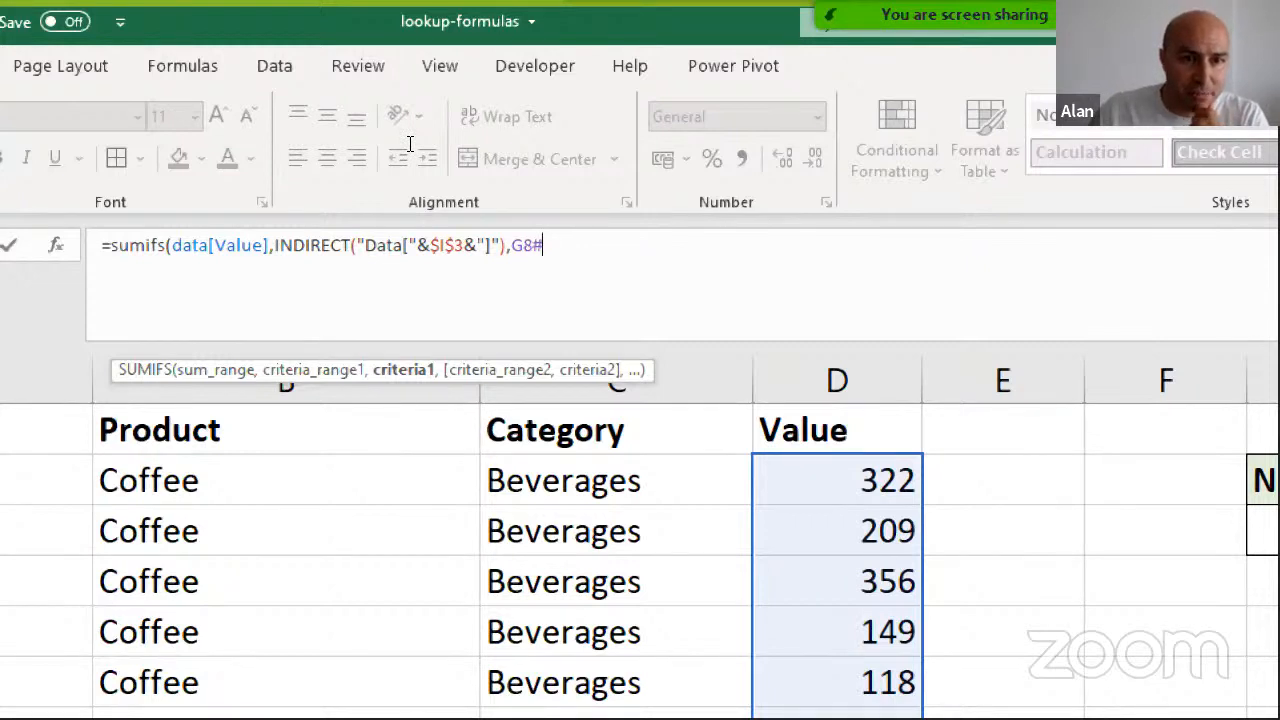
type(",")
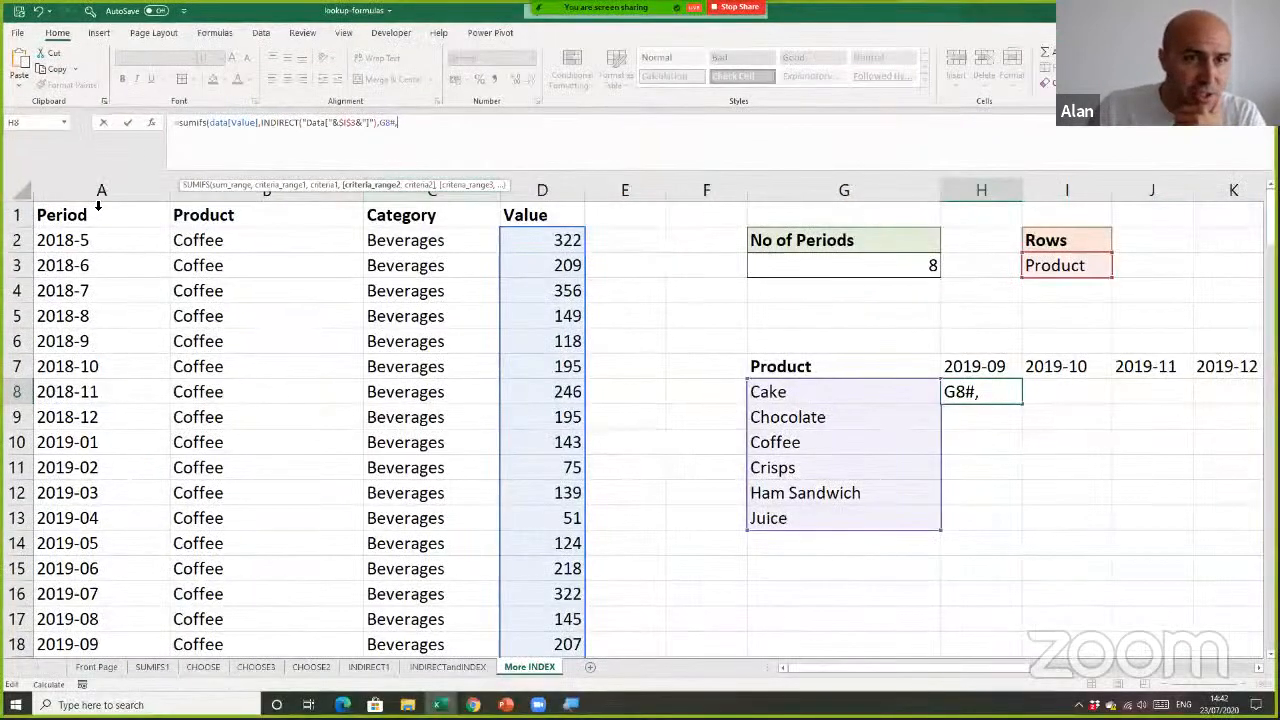
Add data[Period] with the spilled period headers H7# as the second criteria pair and commit the SUMIFS formula in H8
left_click(98, 205)
type(",")
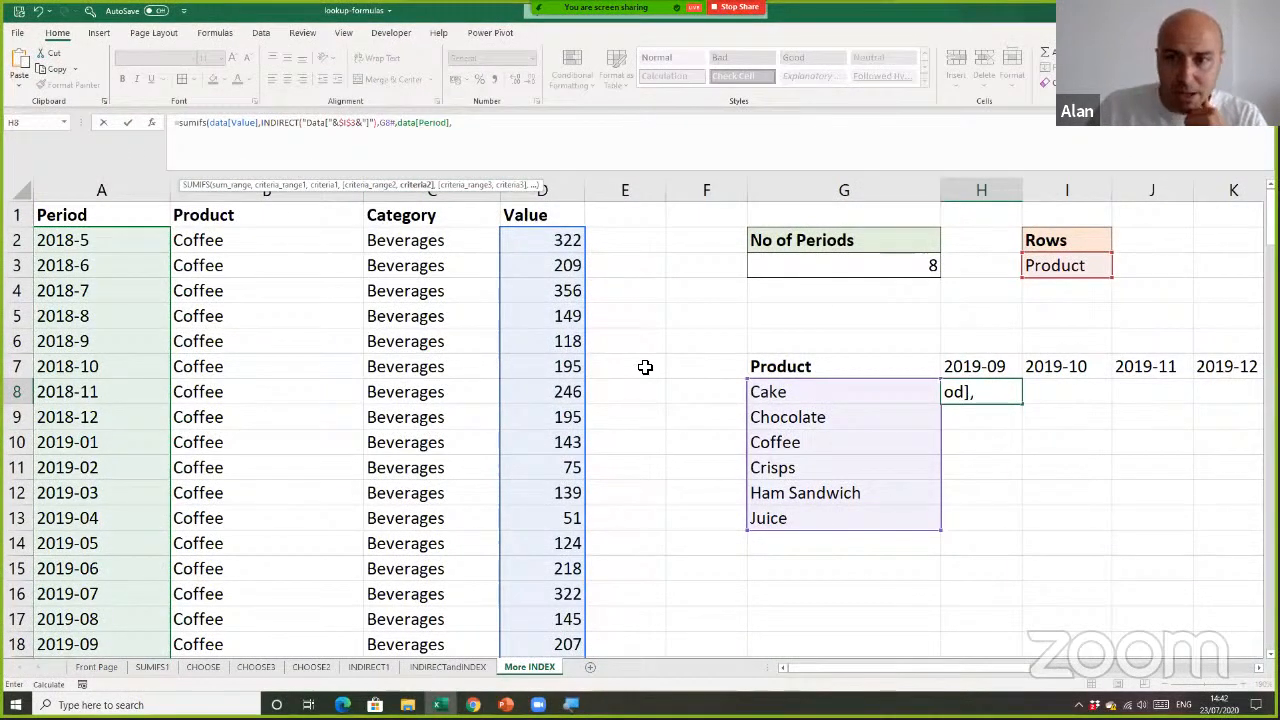
left_click(977, 368)
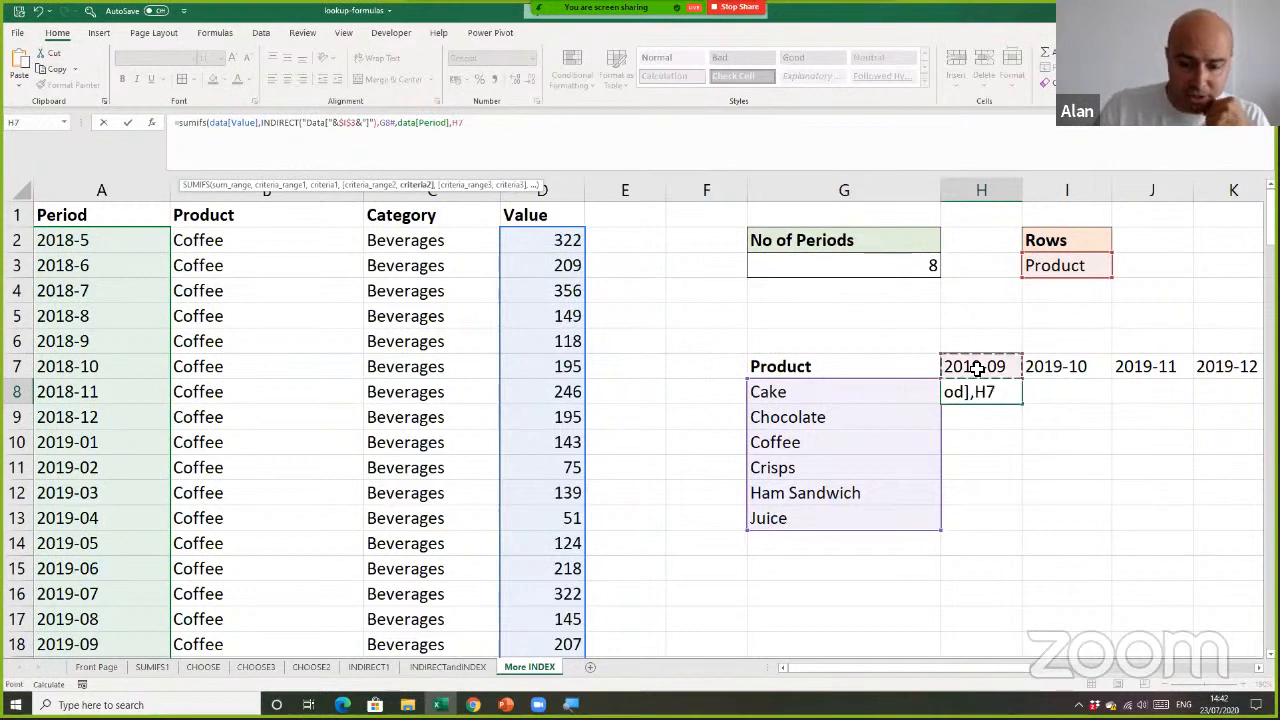
type("#")
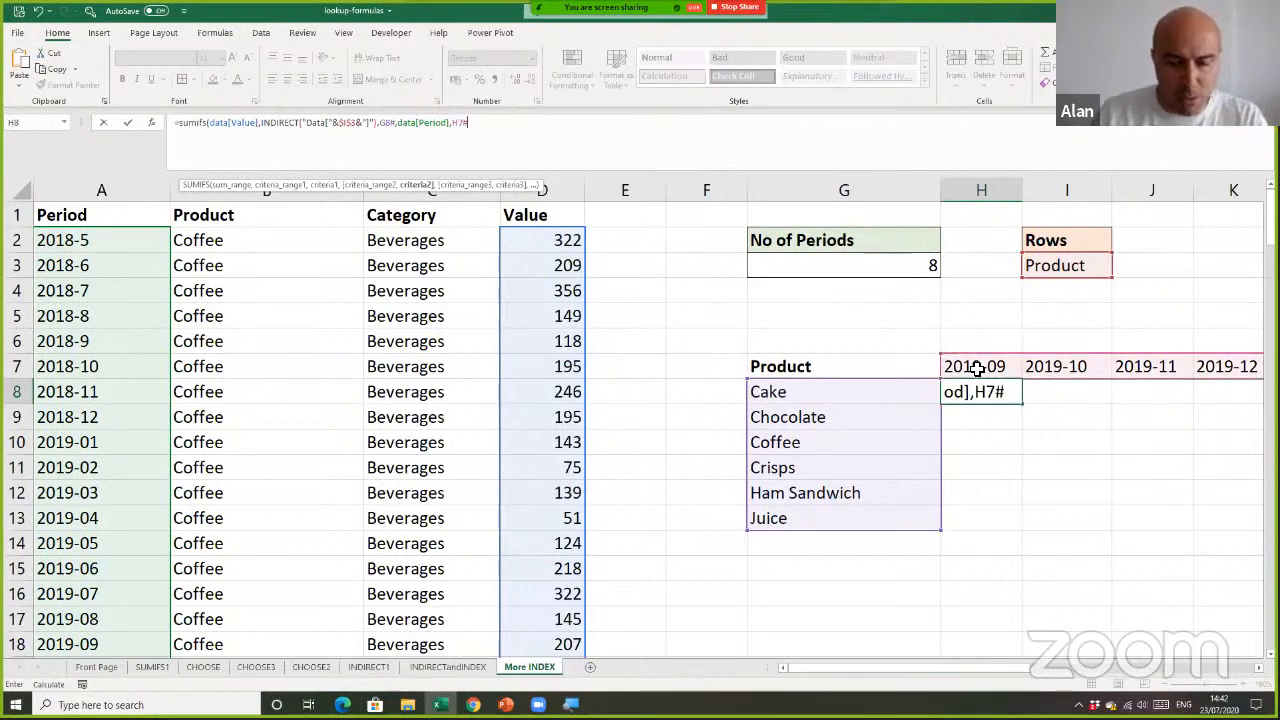
type(")")
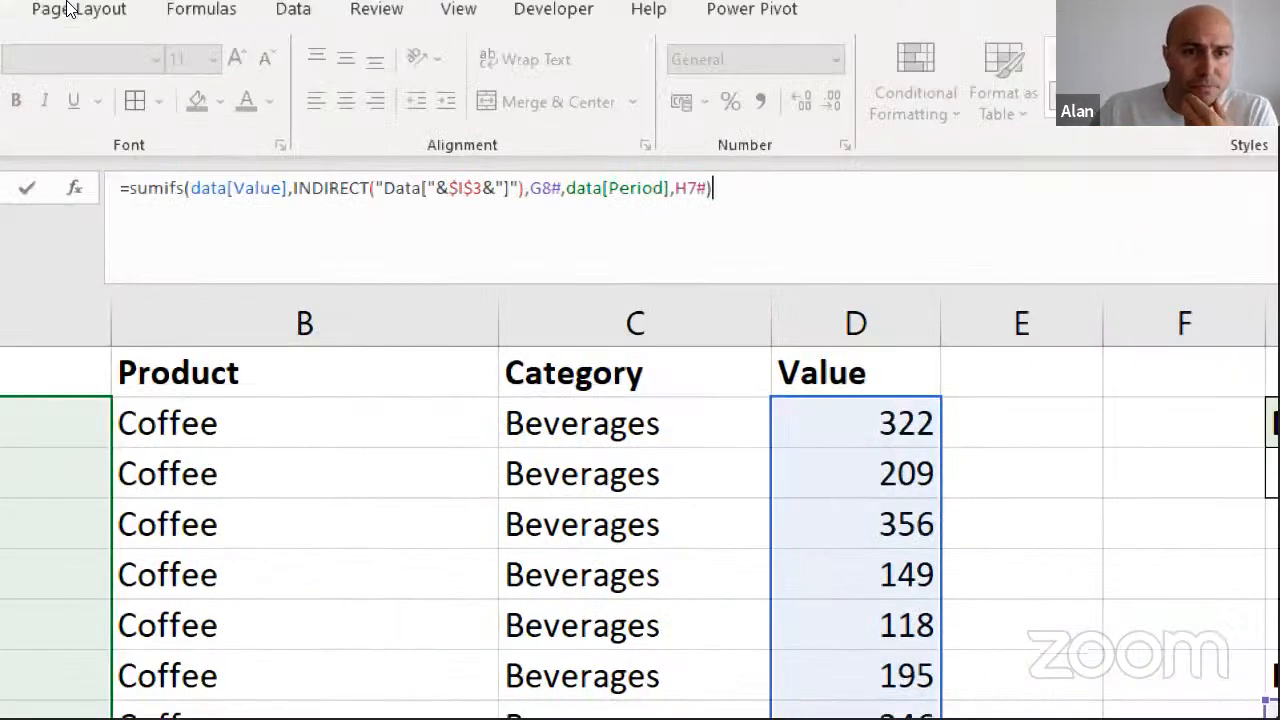
left_click_drag(191, 188, 271, 188)
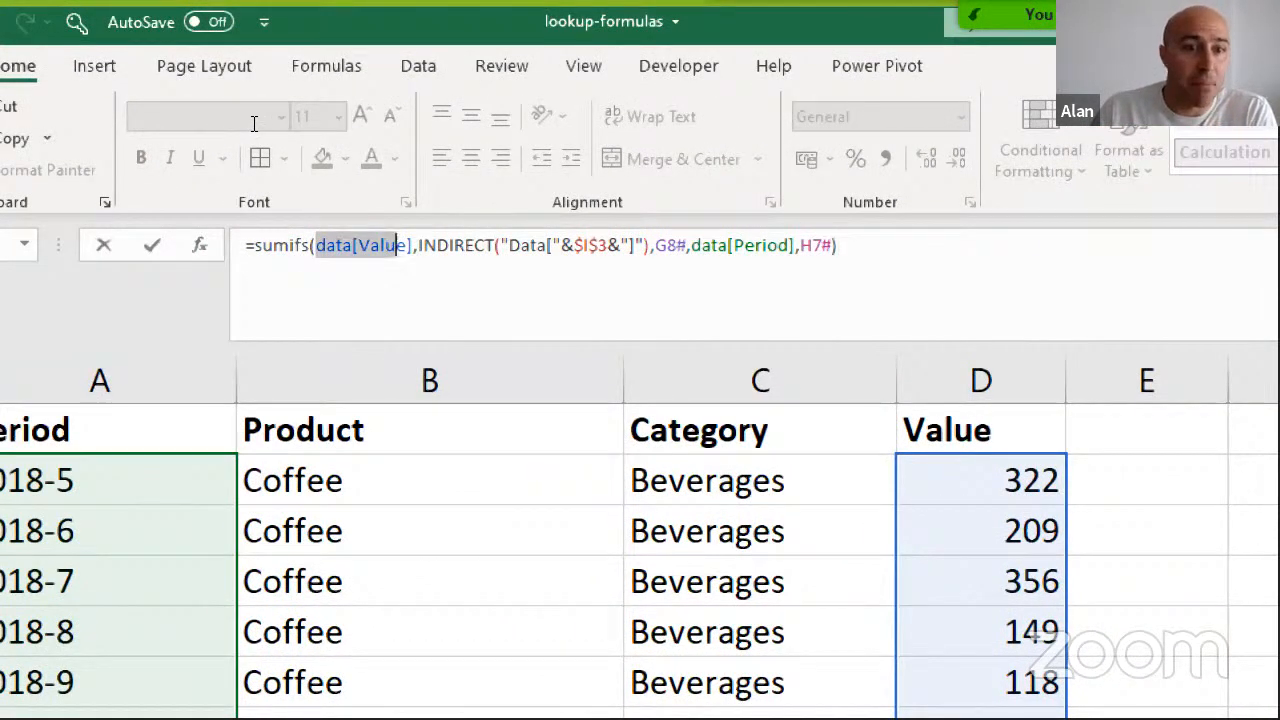
left_click_drag(254, 124, 382, 124)
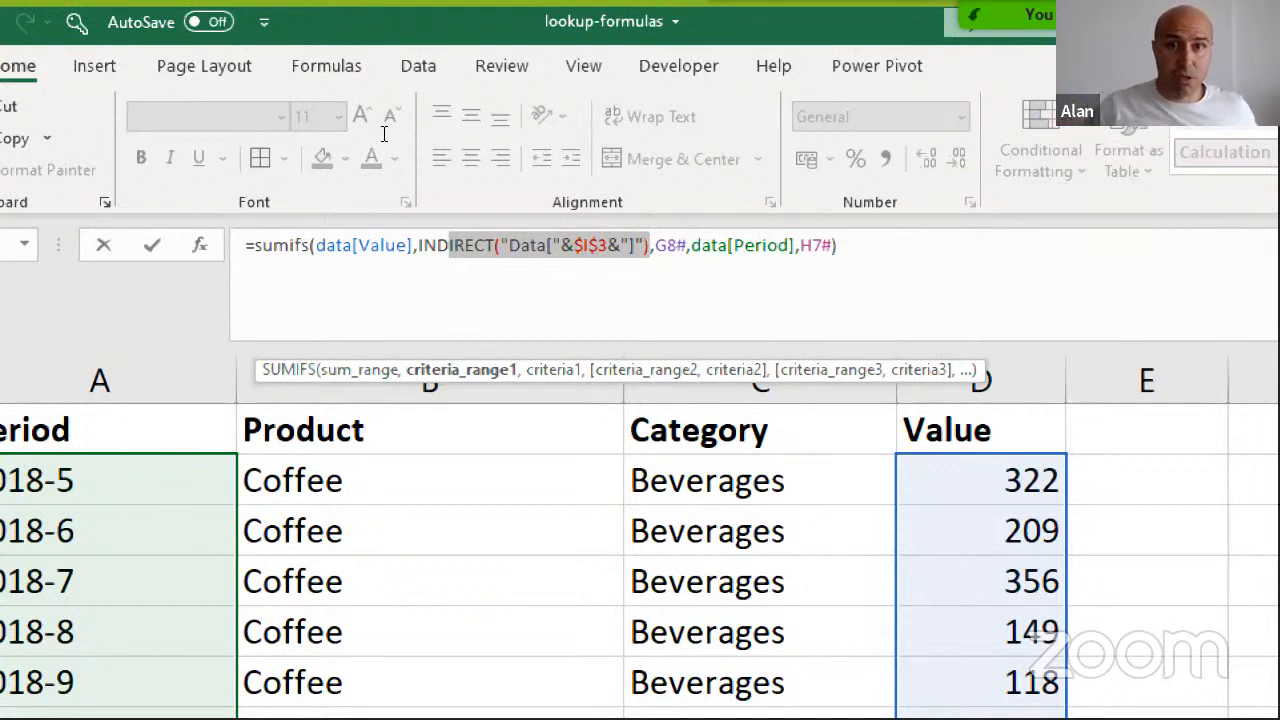
left_click_drag(574, 246, 834, 246)
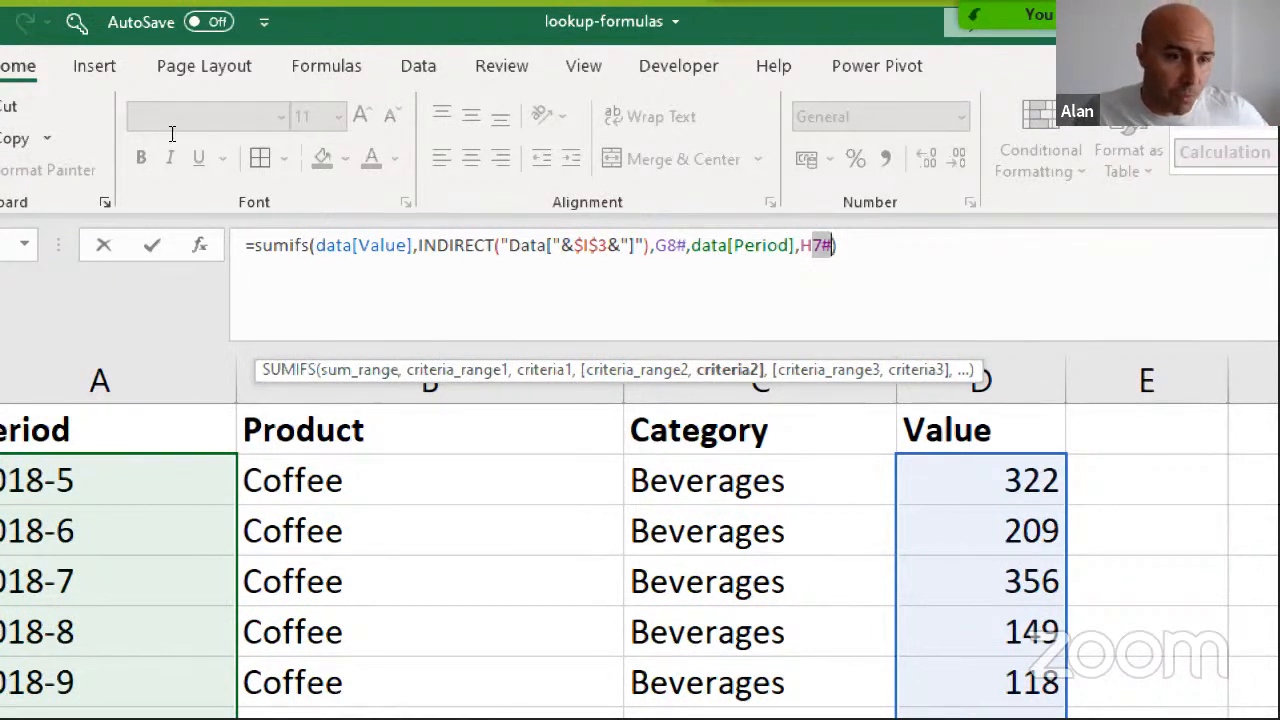
key("End")
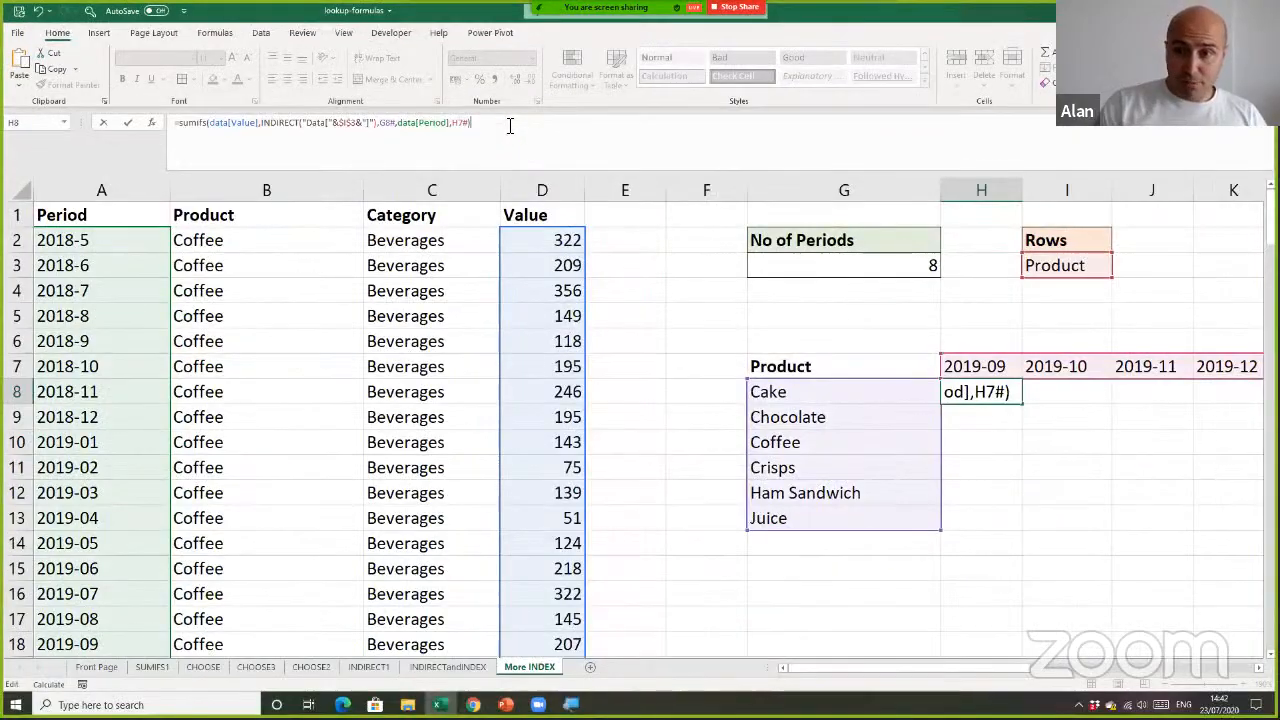
key("Return")
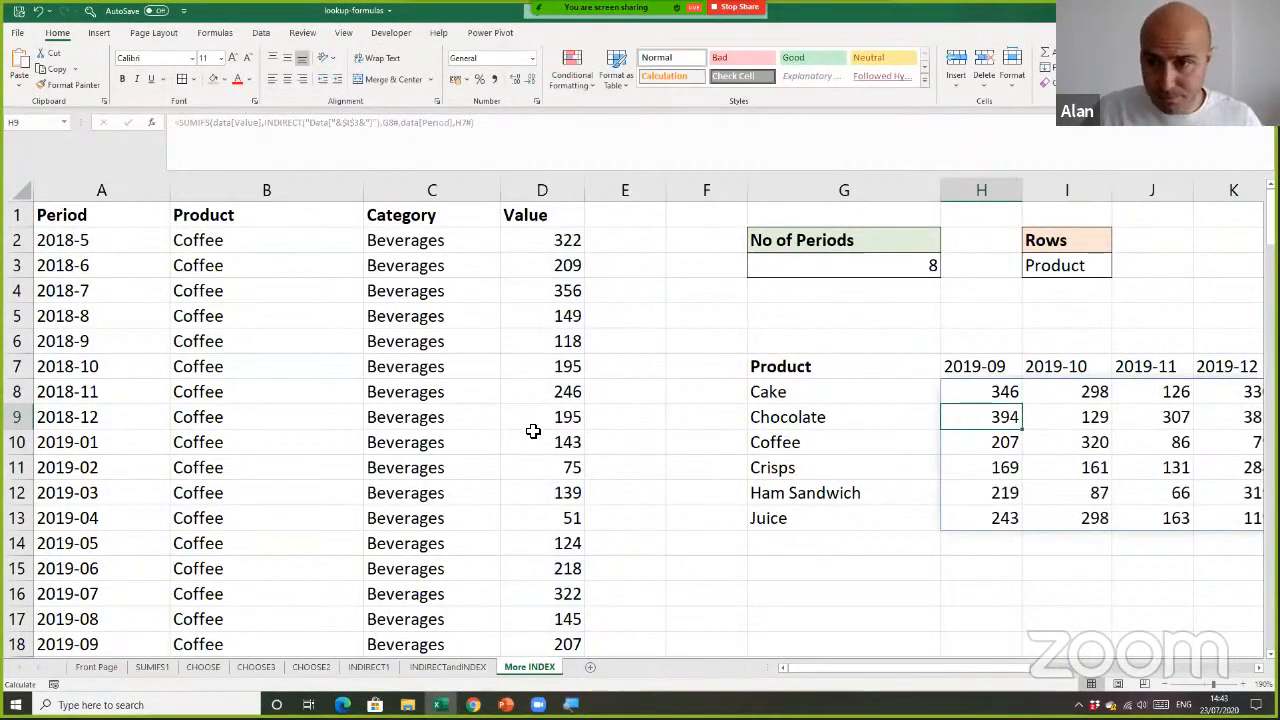
Switch the Rows selection in I3 to Category to test the report
scroll(531, 433, "down", 3, "ctrl")
scroll(531, 433, "down", 1, "ctrl")
left_click(605, 345)
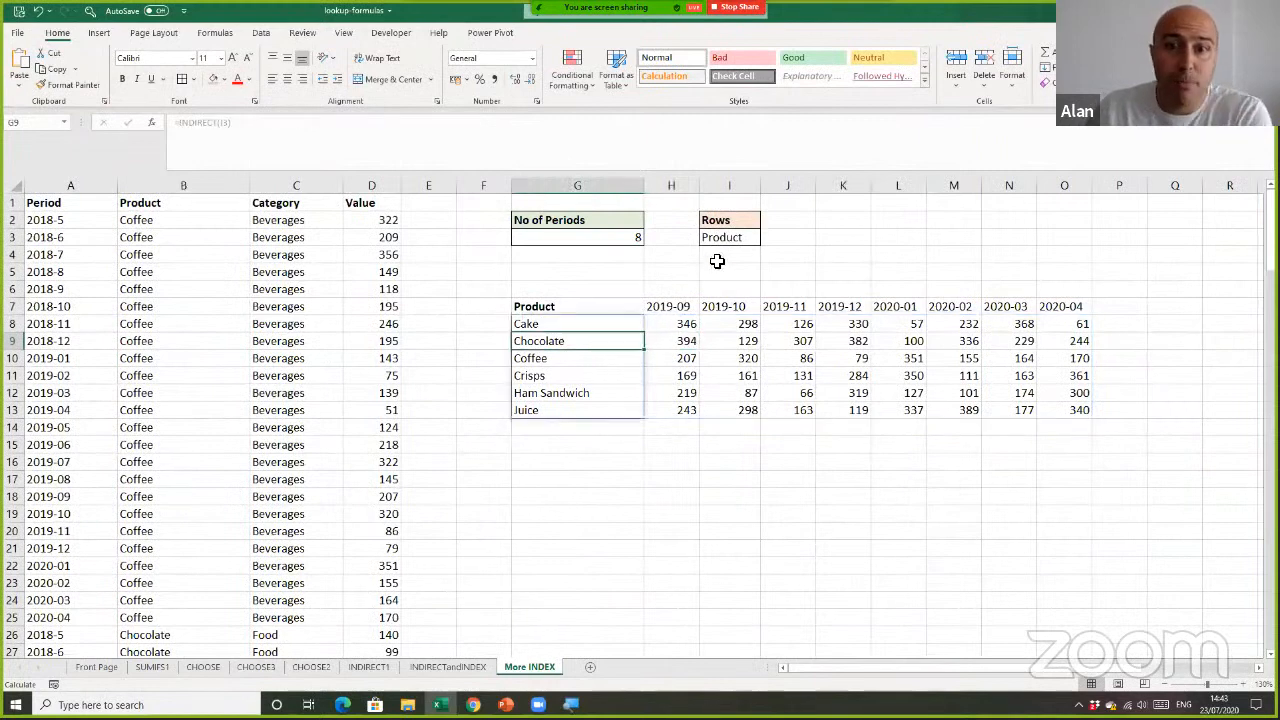
left_click(736, 238)
left_click(766, 238)
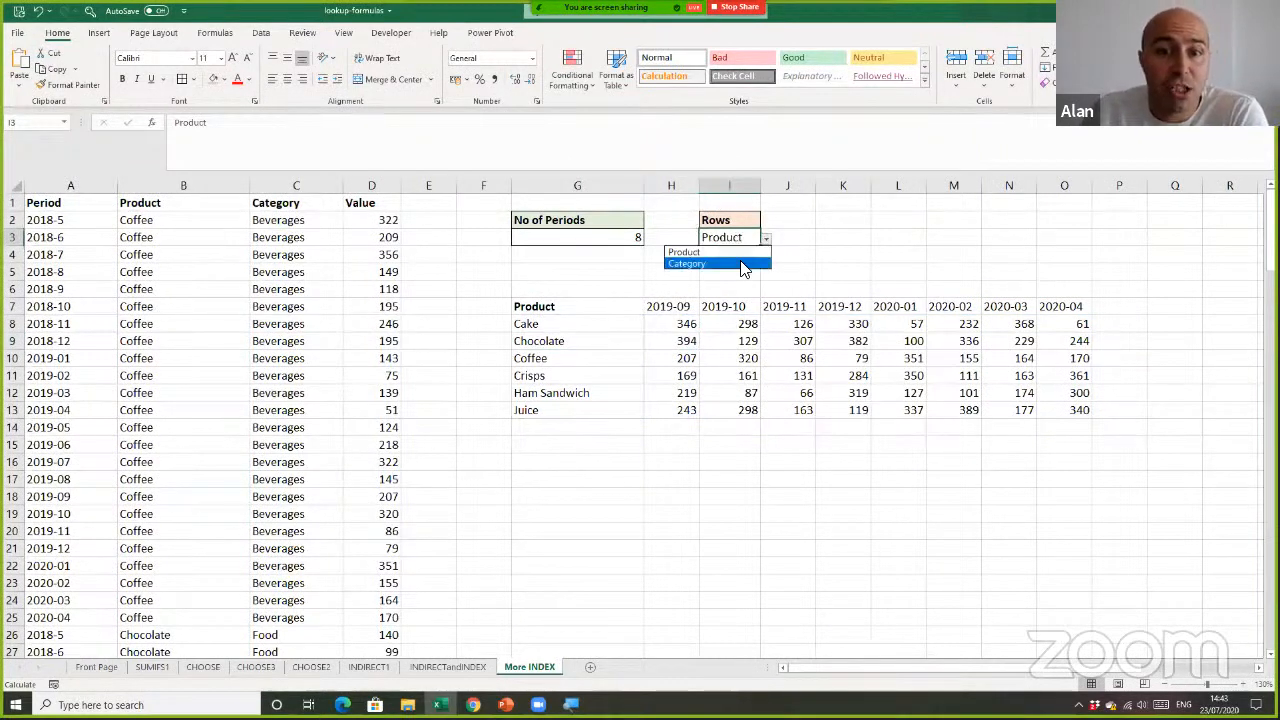
left_click(746, 264)
left_click(766, 239)
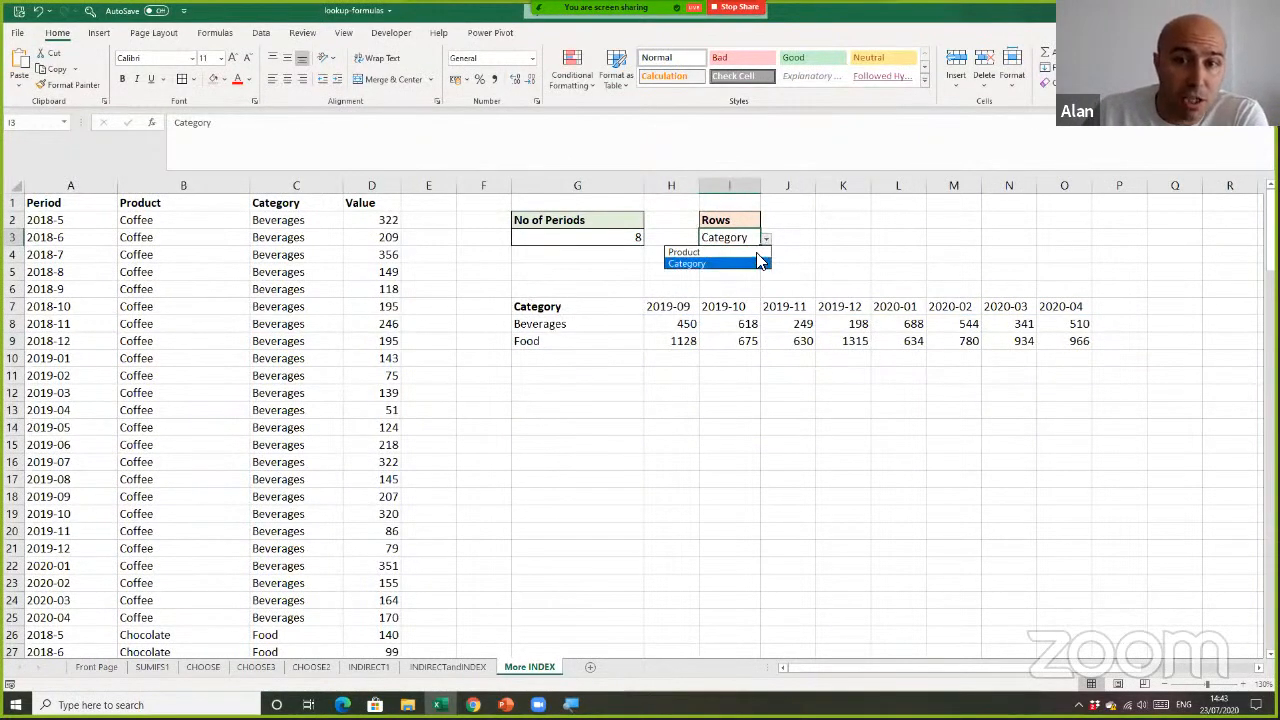
left_click(758, 264)
left_click(766, 239)
left_click(752, 264)
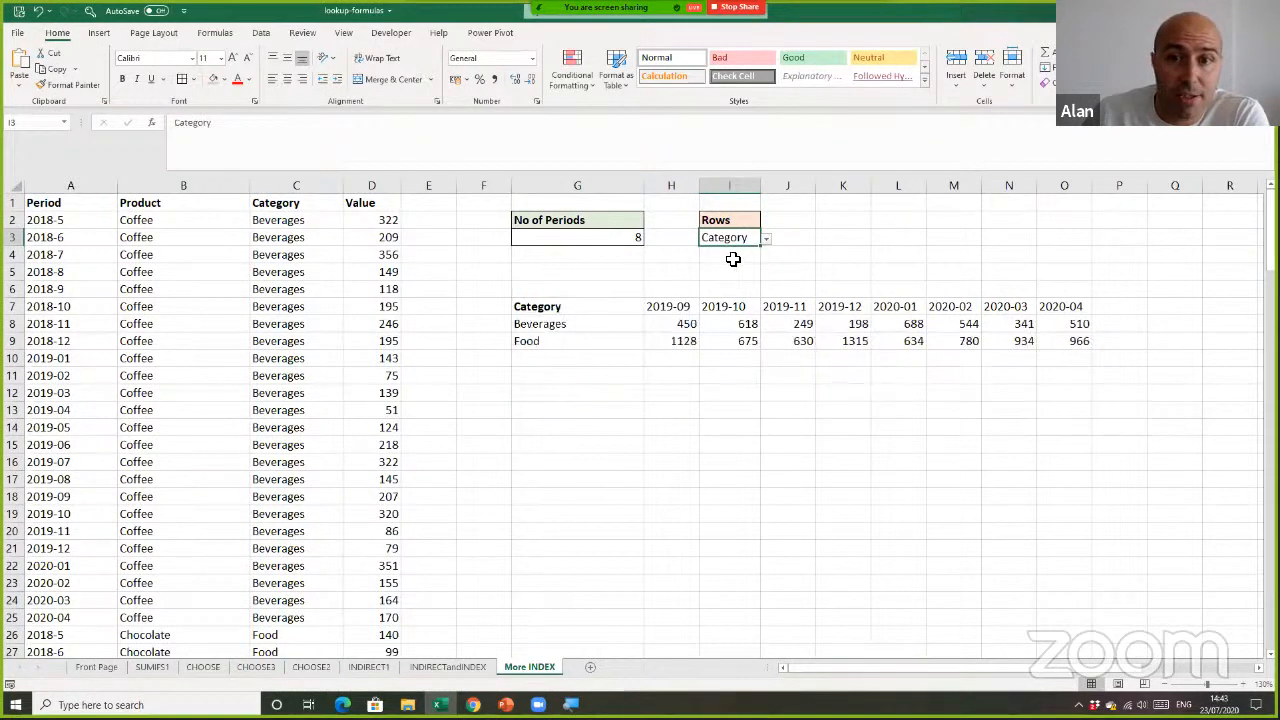
Test the report width by setting No of Periods in G3 to 6 and 10 in turn
left_click(635, 241)
type("6")
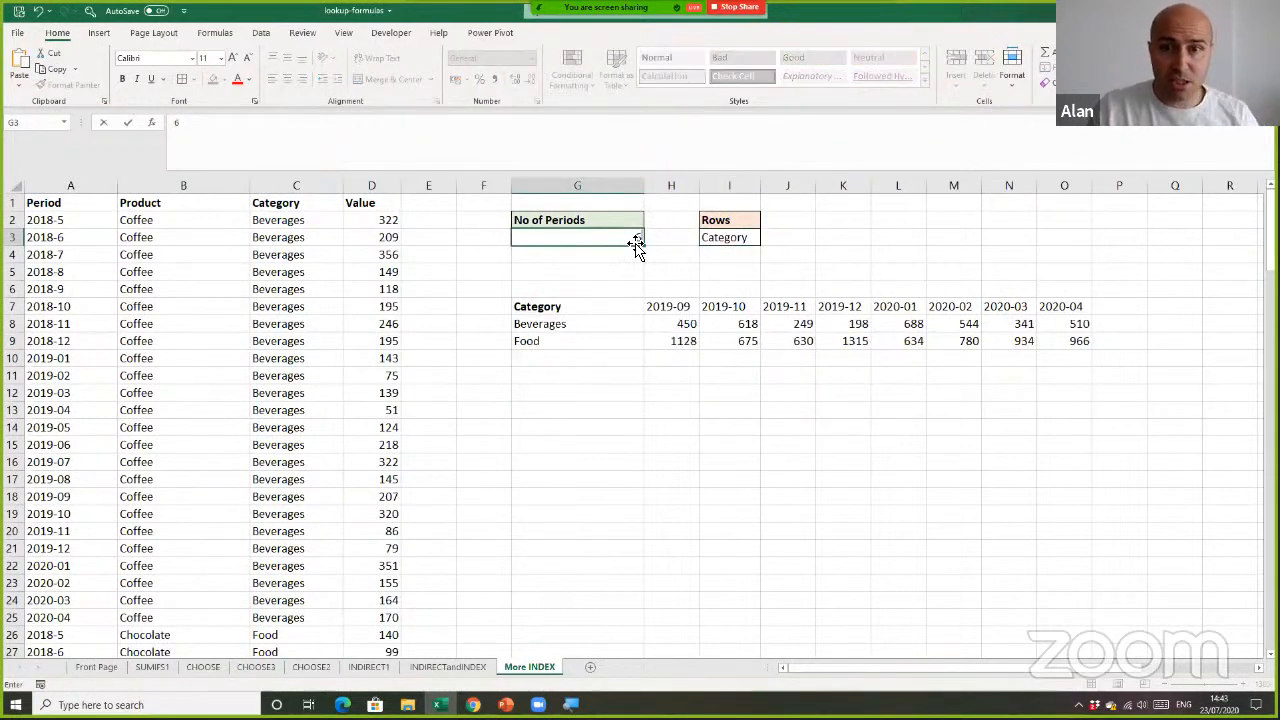
key("Return")
left_click(636, 241)
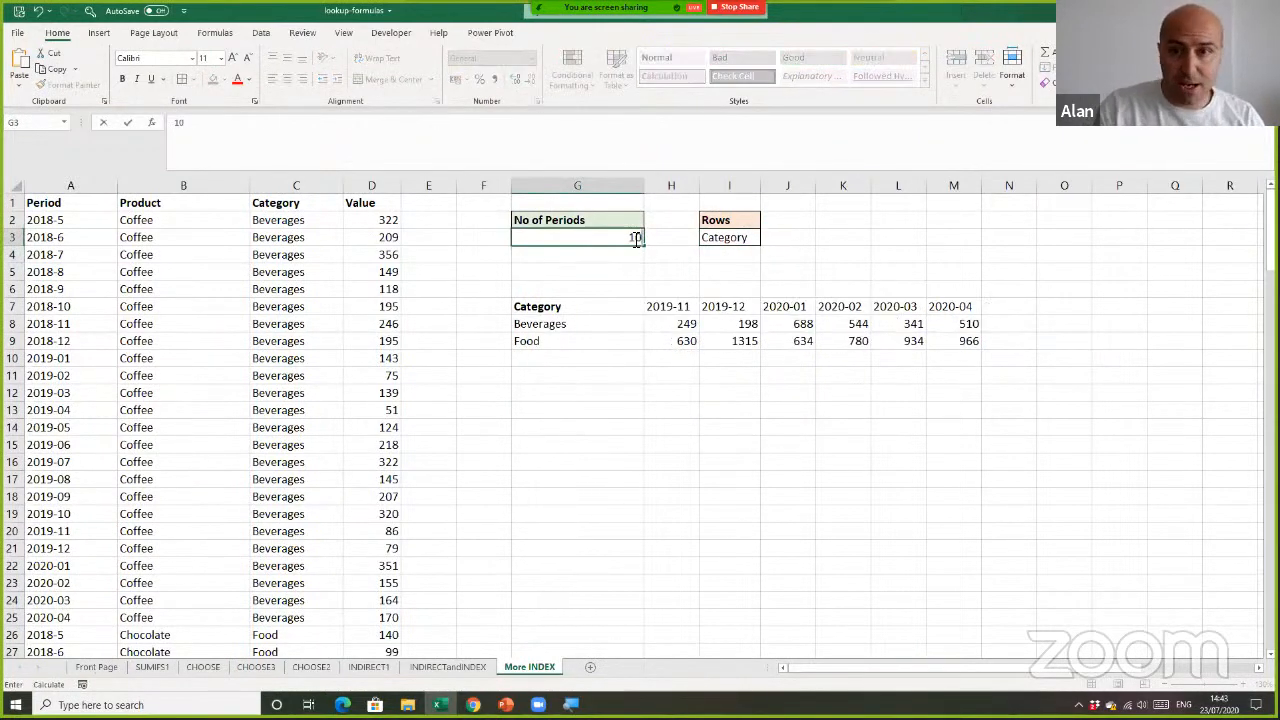
type("10")
key("Return")
left_click(634, 238)
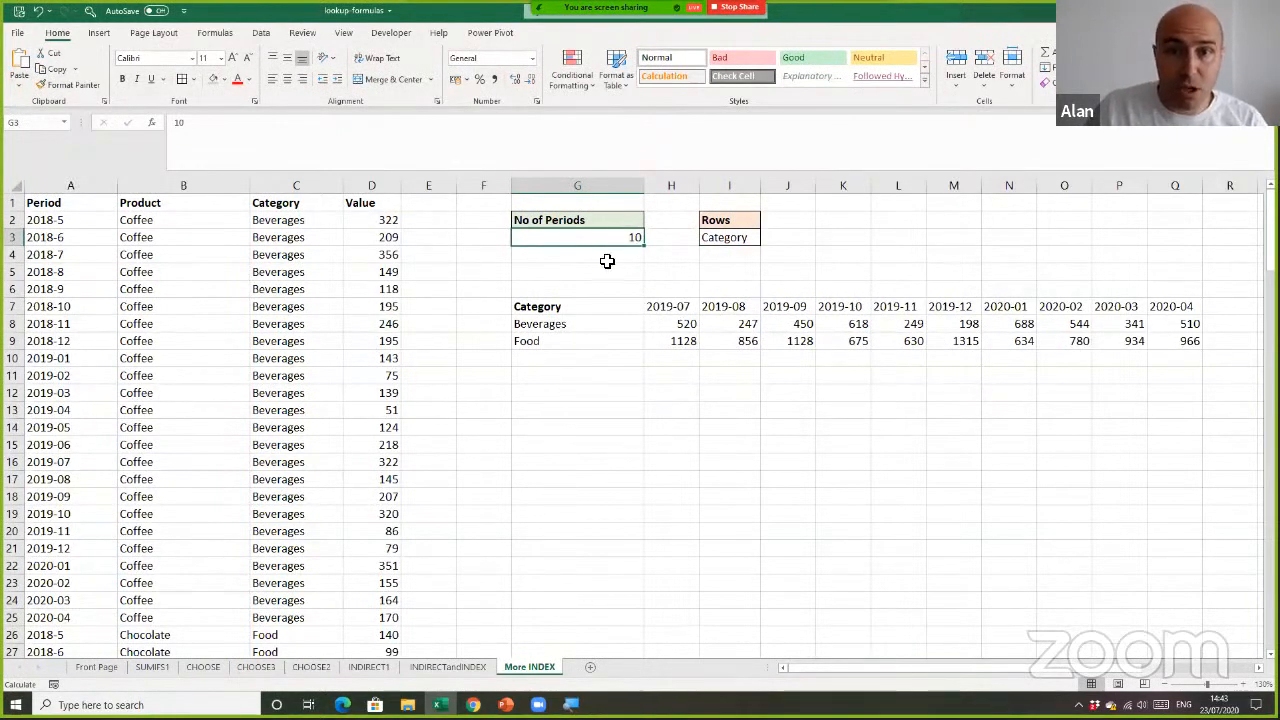
Set the Rows selection in I3 to Product
left_click(735, 240)
left_click(766, 240)
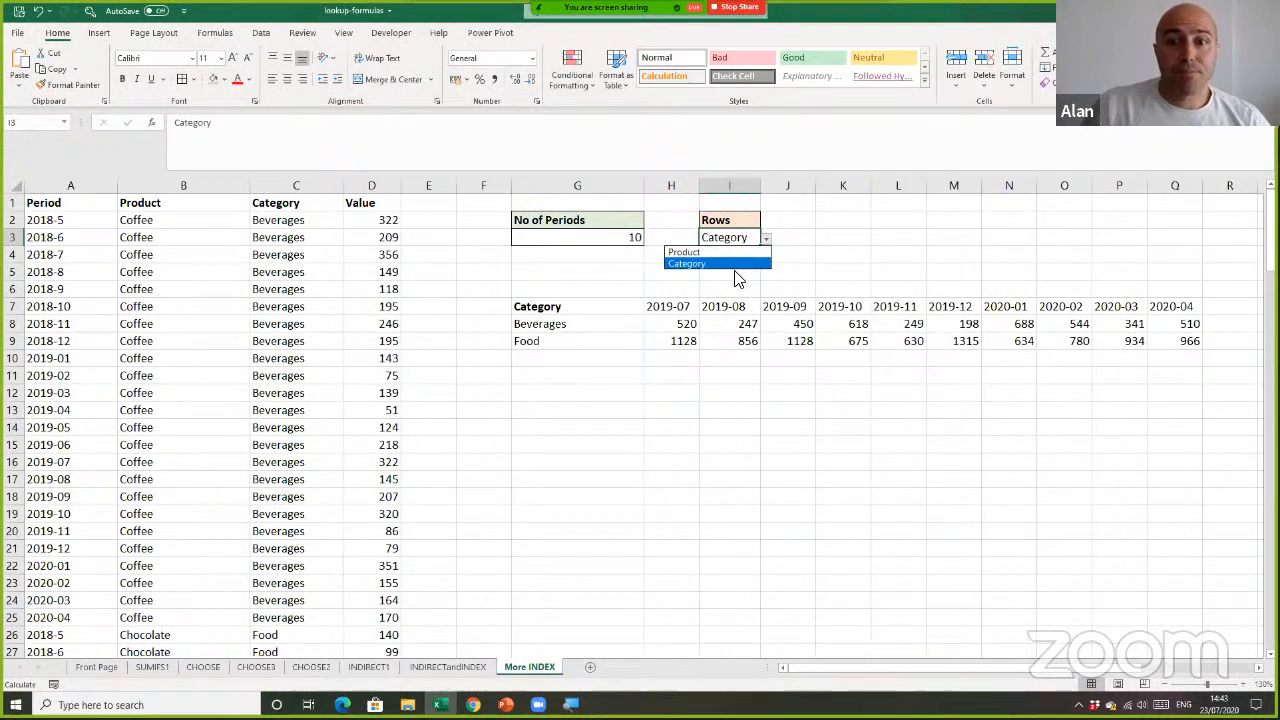
left_click(729, 252)
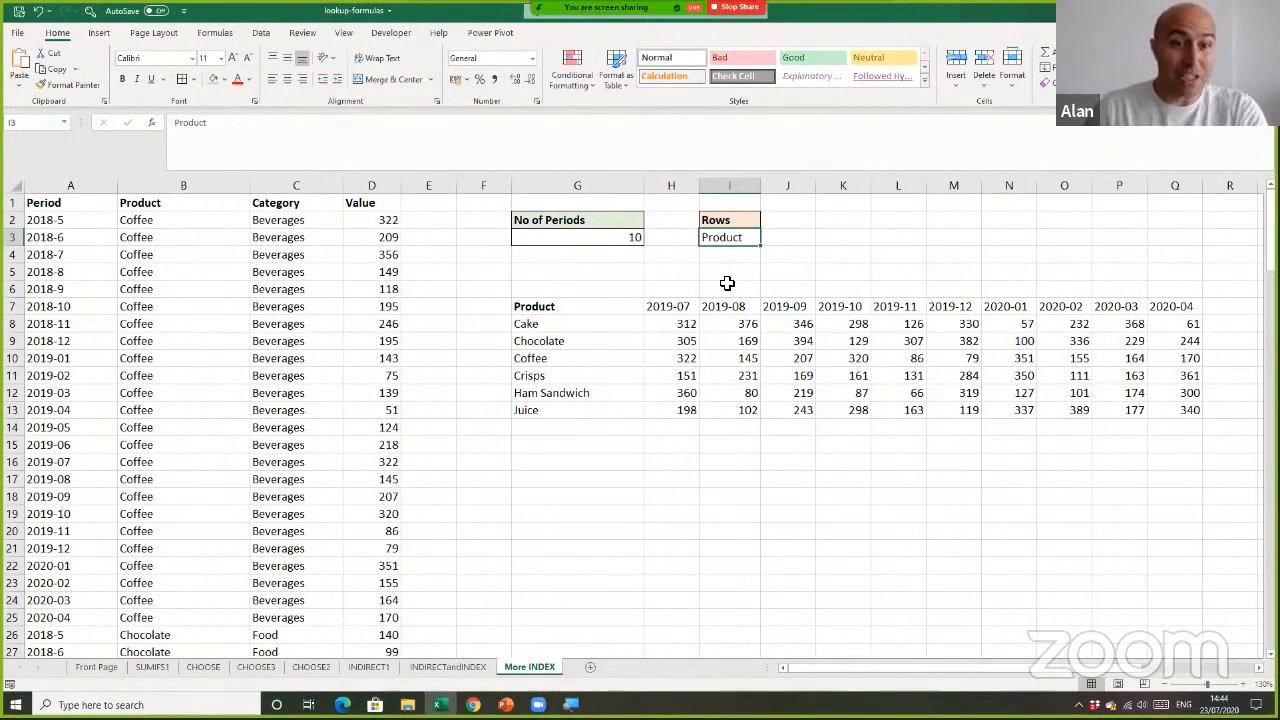
left_click(597, 468)
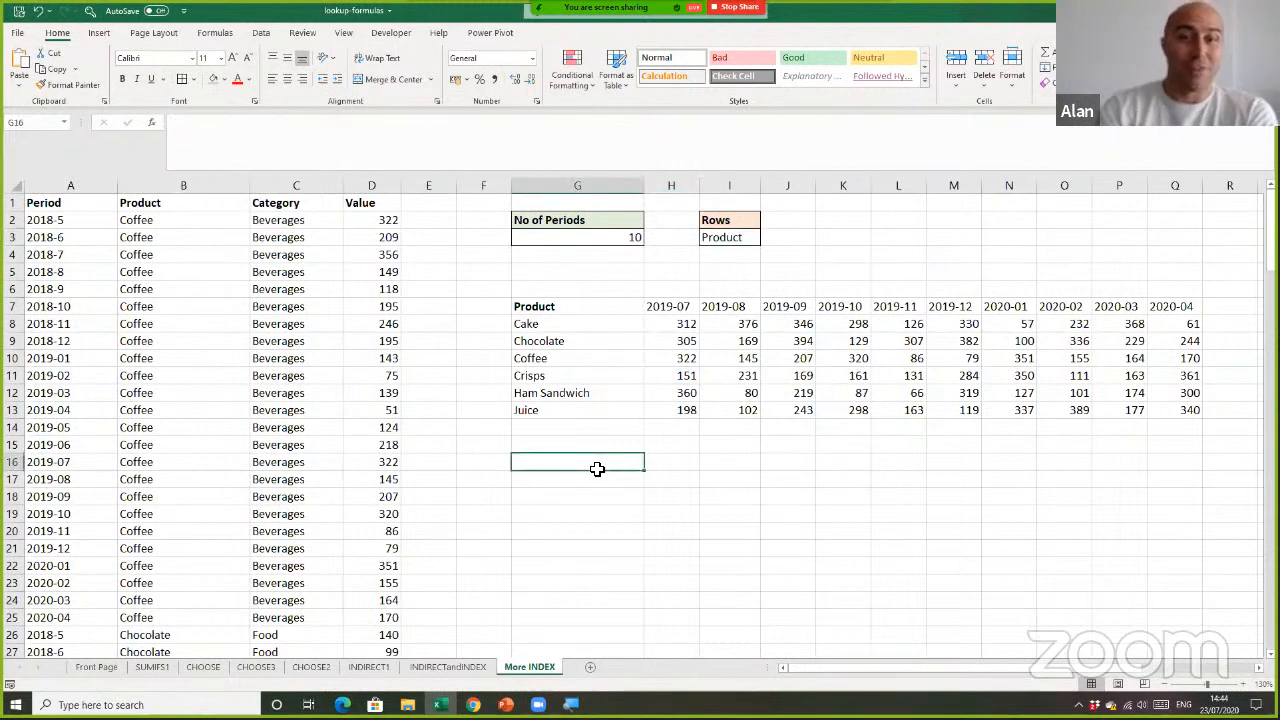